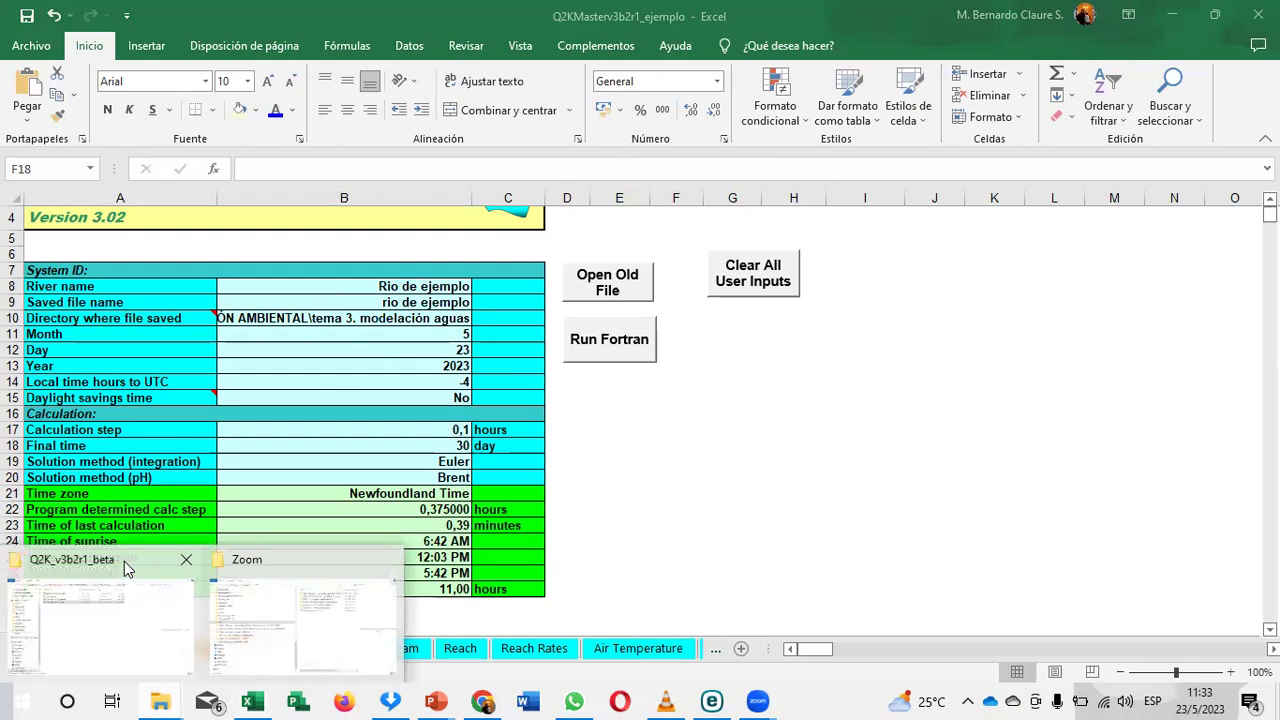
# Step: Switch to File Explorer, copy the address of the Q2K_v3b2r1_beta folder and return to the Q2KMasterv3b2r1_ejemplo workbook
pyautogui.click(124, 563)
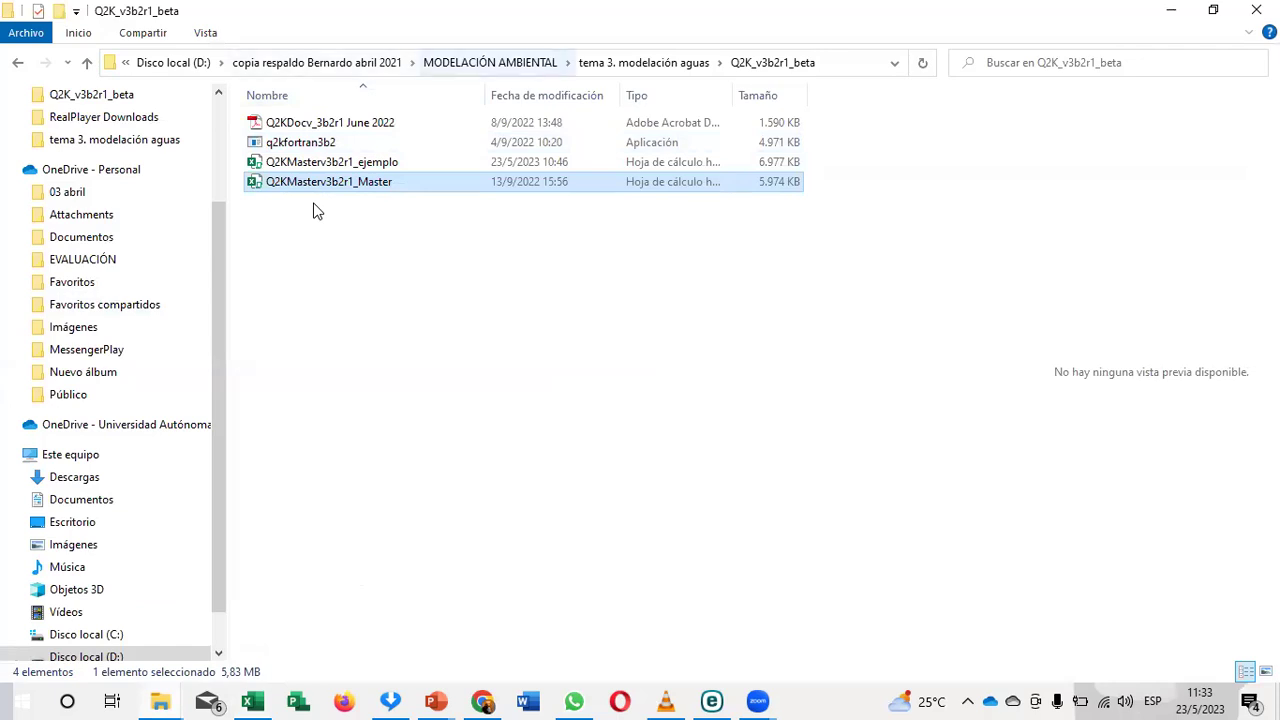
pyautogui.rightClick(868, 62)
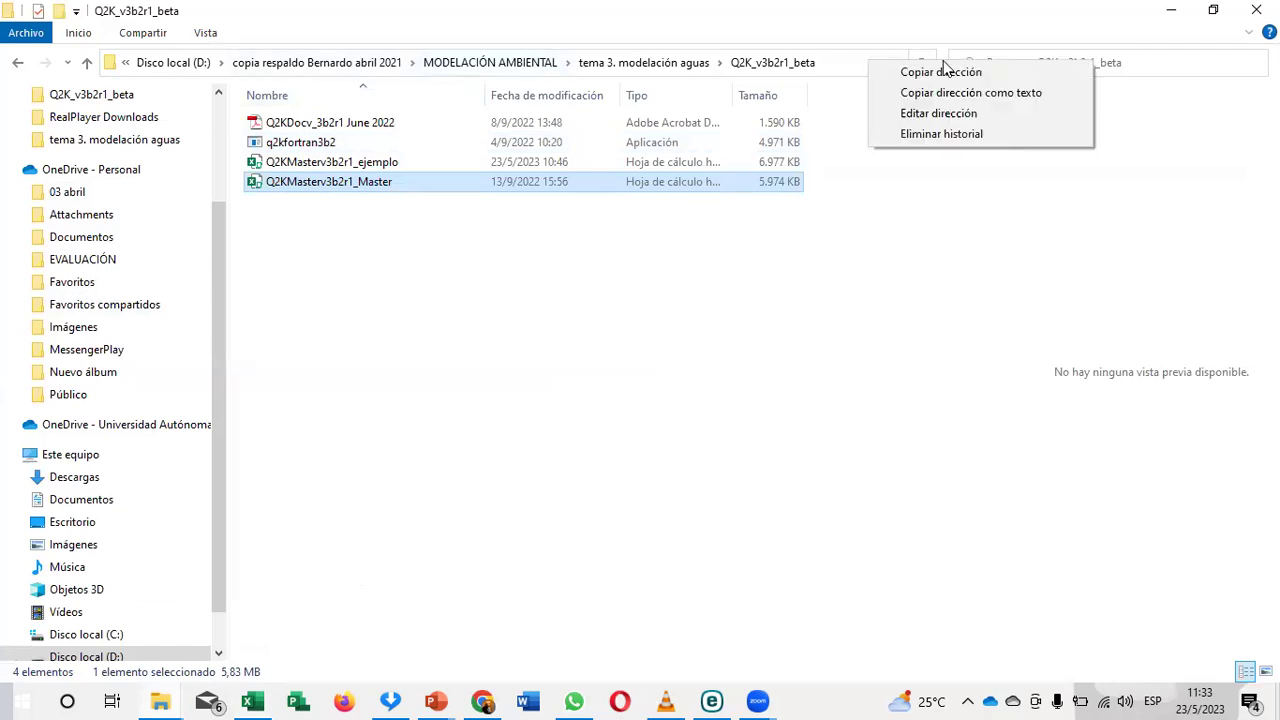
pyautogui.press('Escape')
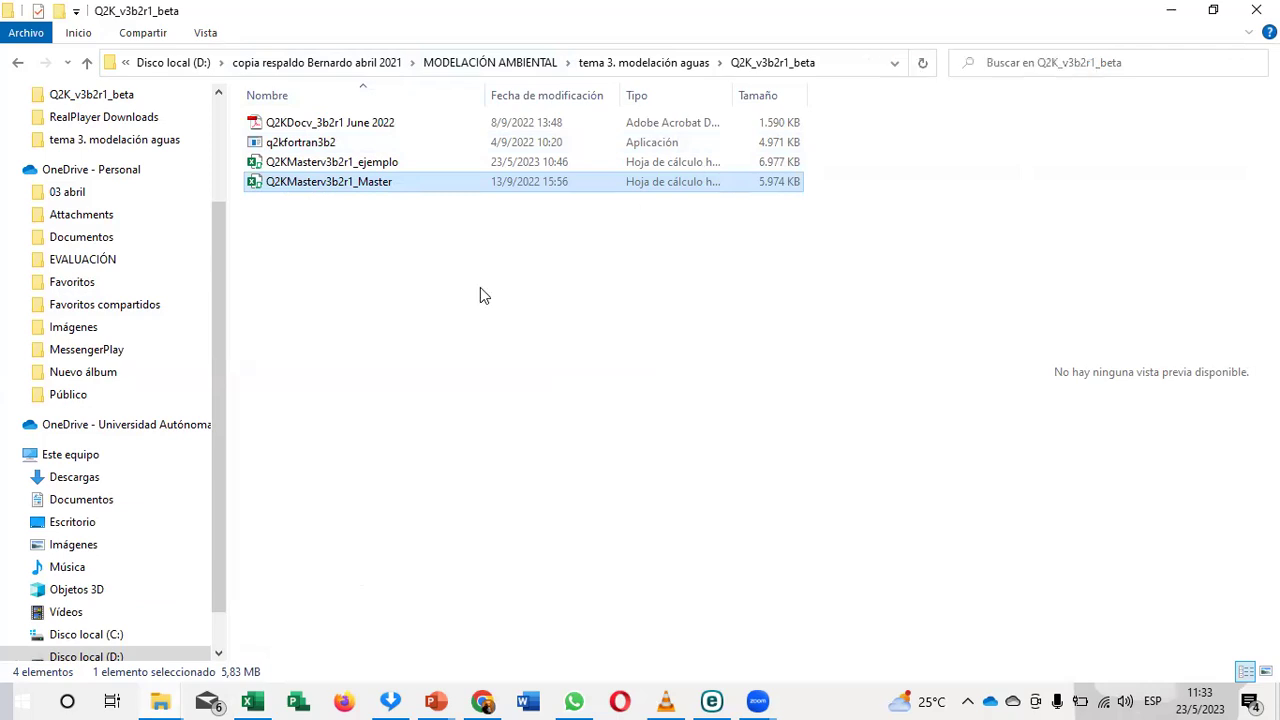
pyautogui.hotkey('alt', 'Tab')
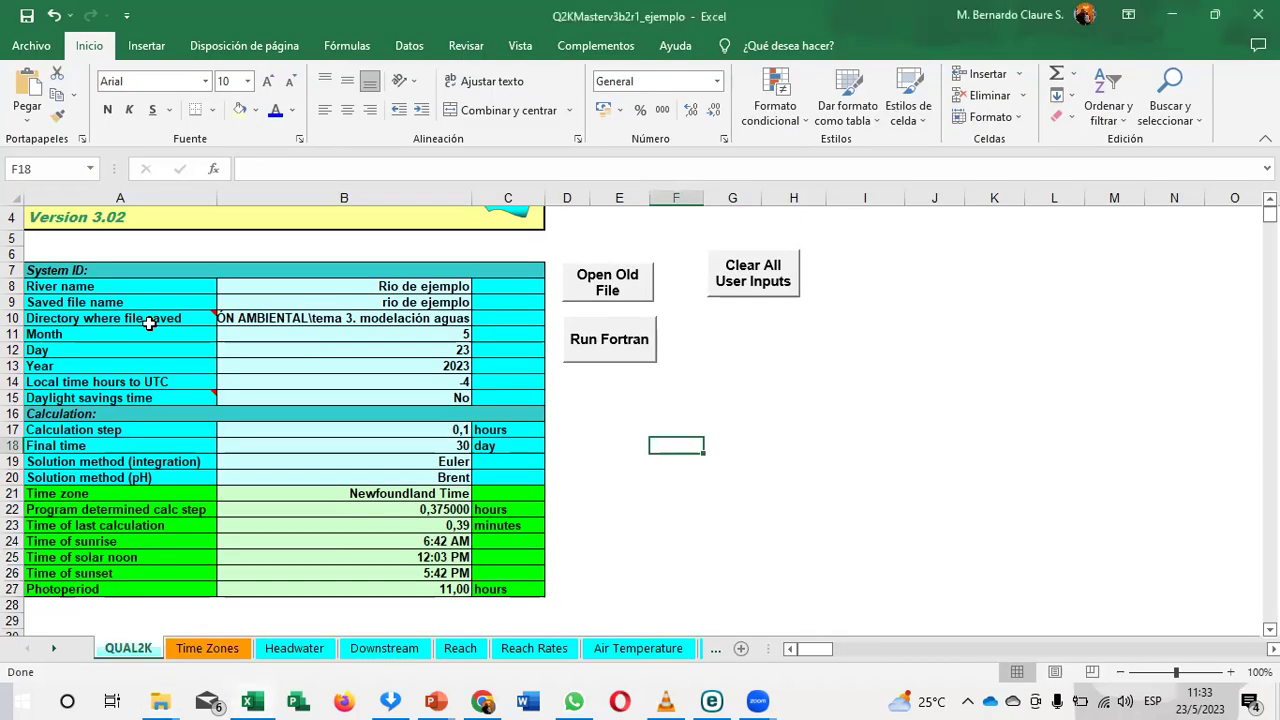
# Step: Replace the "Directory where file saved" value in cell B10 with the copied full path of the Q2K_v3b2r1_beta folder
pyautogui.click(325, 319)
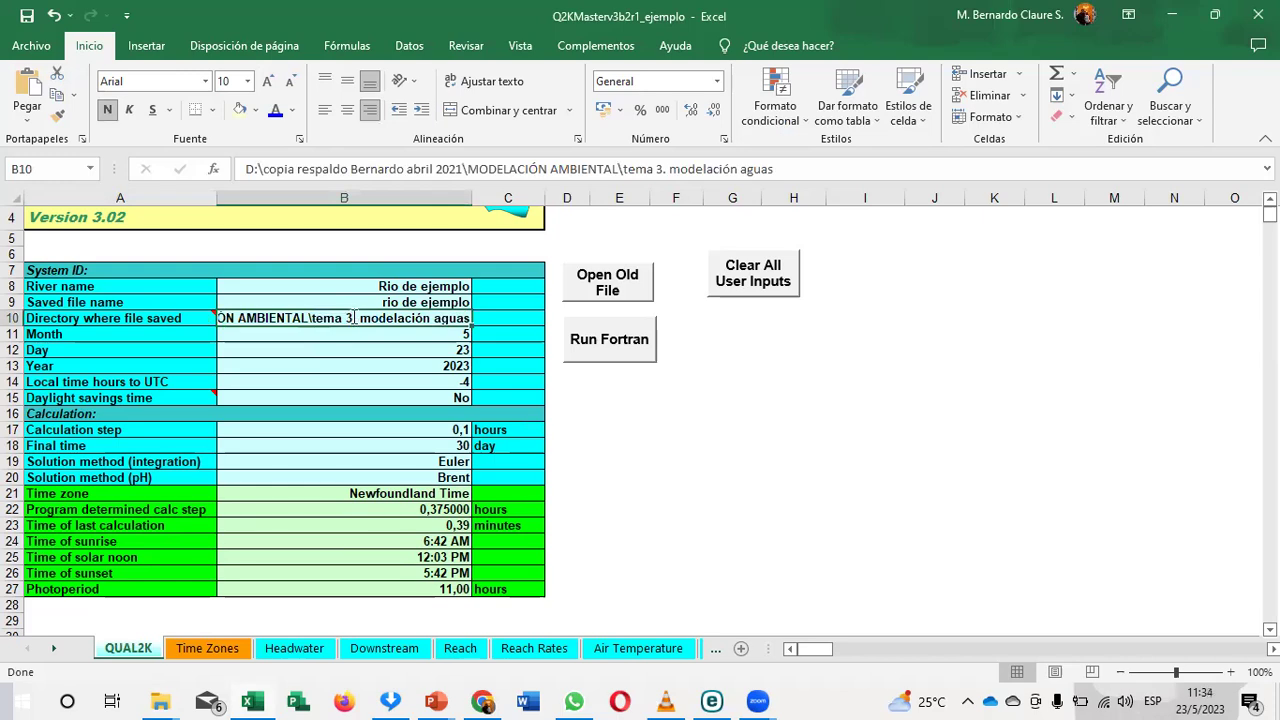
pyautogui.doubleClick(355, 318)
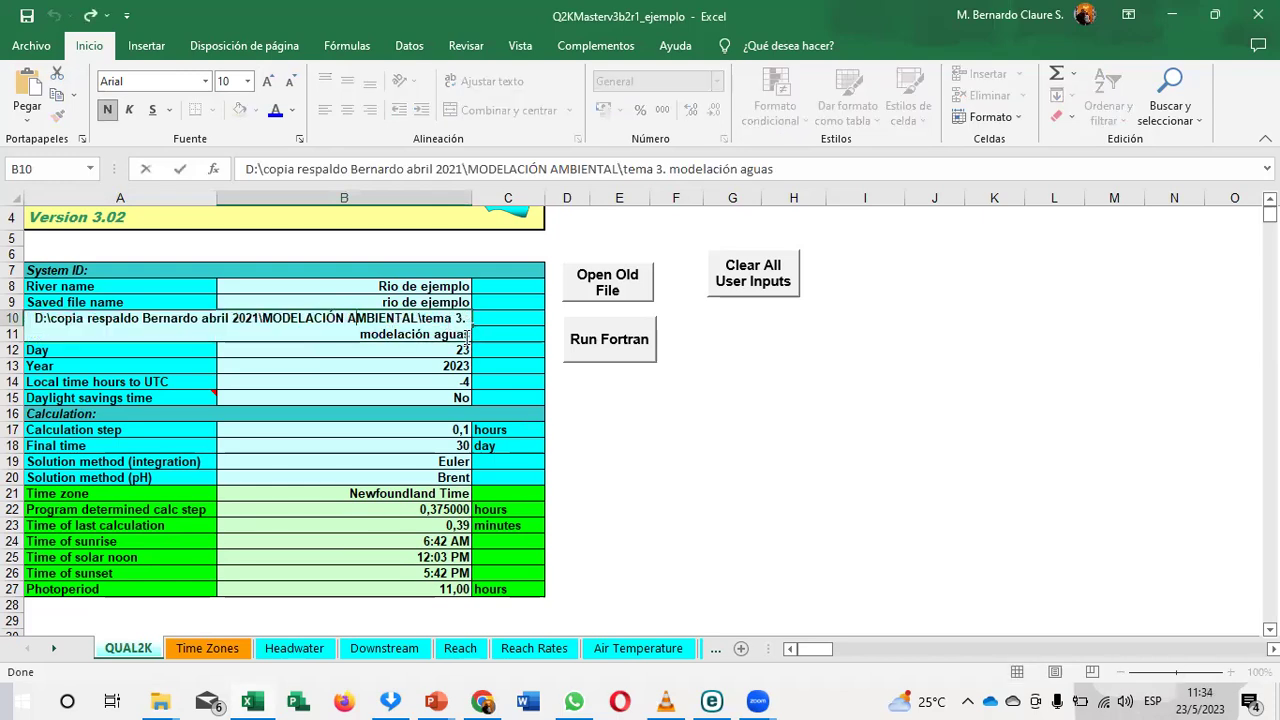
pyautogui.moveTo(467, 334); pyautogui.dragTo(14, 340)
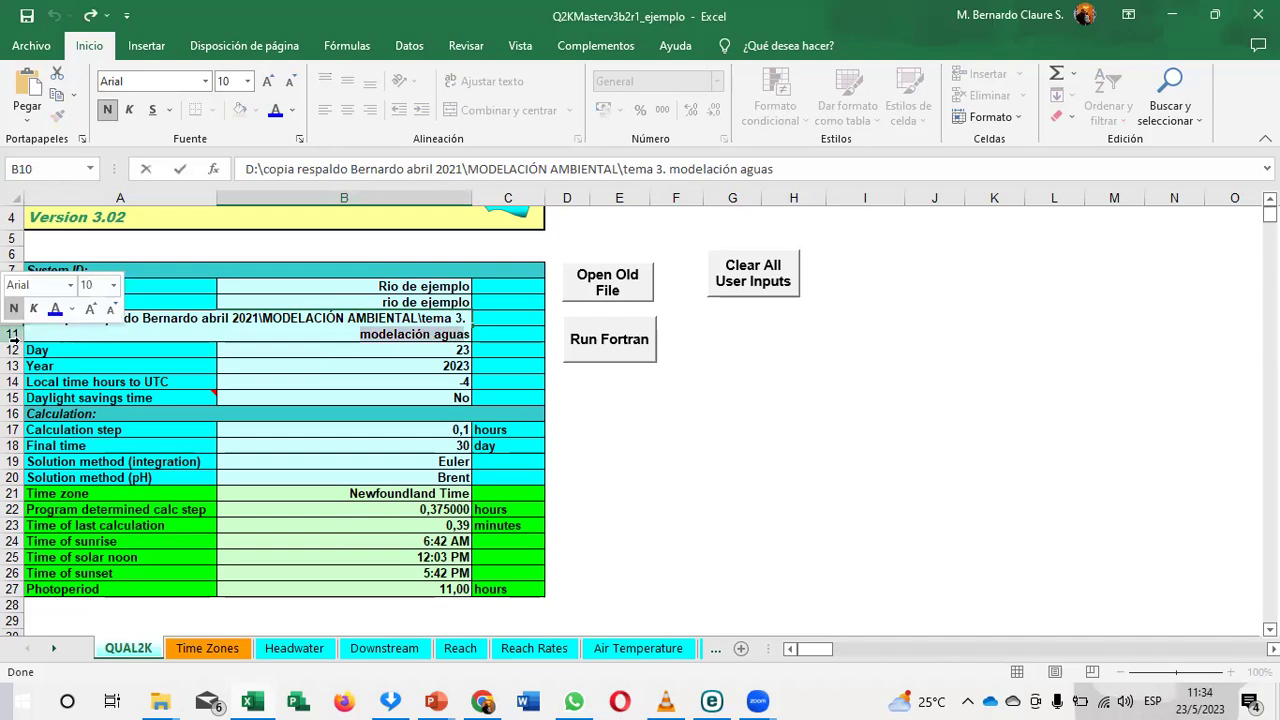
pyautogui.write('s')
pyautogui.press('Left')
pyautogui.press('BackSpace')
pyautogui.press('BackSpace')
pyautogui.press('BackSpace')
pyautogui.press('BackSpace')
pyautogui.press('BackSpace')
pyautogui.press('BackSpace')
pyautogui.press('BackSpace')
pyautogui.press('BackSpace')
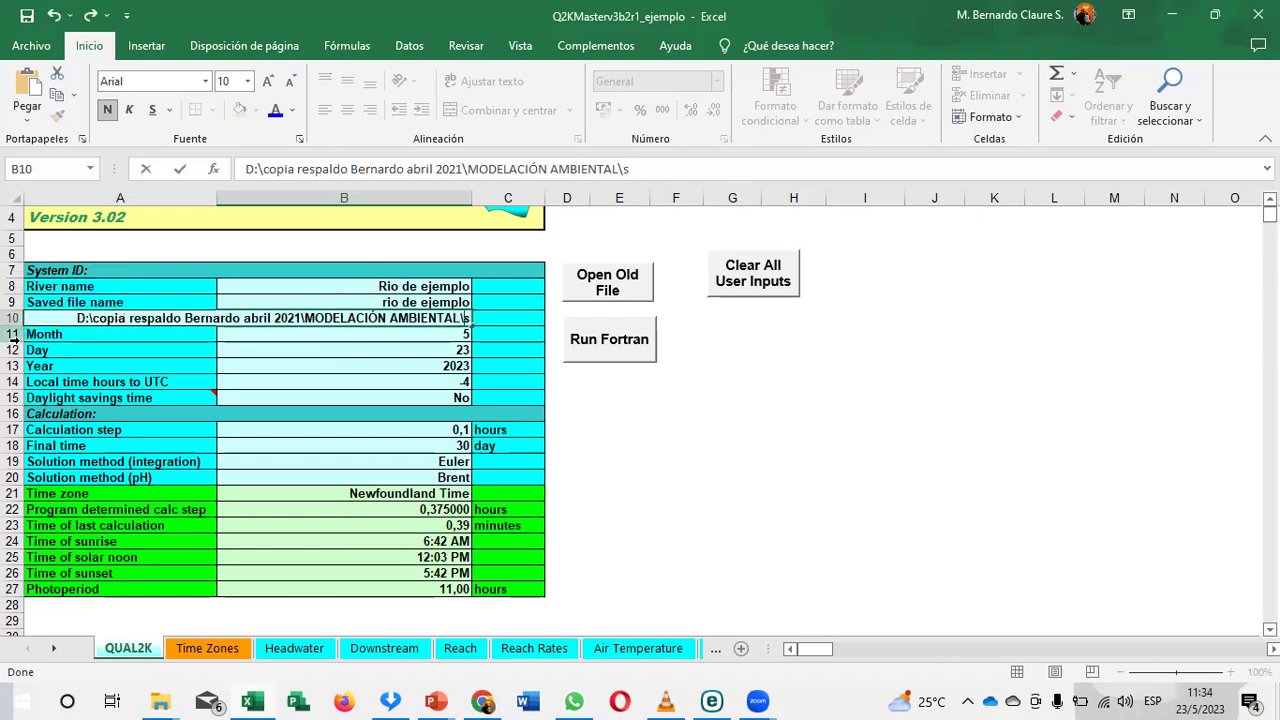
pyautogui.press('BackSpace')
pyautogui.press('BackSpace')
pyautogui.press('BackSpace')
pyautogui.press('BackSpace')
pyautogui.press('BackSpace')
pyautogui.press('BackSpace')
pyautogui.press('BackSpace')
pyautogui.press('BackSpace')
pyautogui.press('BackSpace')
pyautogui.press('BackSpace')
pyautogui.press('BackSpace')
pyautogui.press('BackSpace')
pyautogui.press('BackSpace')
pyautogui.press('BackSpace')
pyautogui.press('BackSpace')
pyautogui.press('BackSpace')
pyautogui.press('BackSpace')
pyautogui.press('BackSpace')
pyautogui.press('BackSpace')
pyautogui.press('BackSpace')
pyautogui.press('BackSpace')
pyautogui.press('BackSpace')
pyautogui.press('BackSpace')
pyautogui.press('BackSpace')
pyautogui.press('BackSpace')
pyautogui.press('BackSpace')
pyautogui.press('BackSpace')
pyautogui.press('BackSpace')
pyautogui.press('BackSpace')
pyautogui.press('BackSpace')
pyautogui.press('Delete')
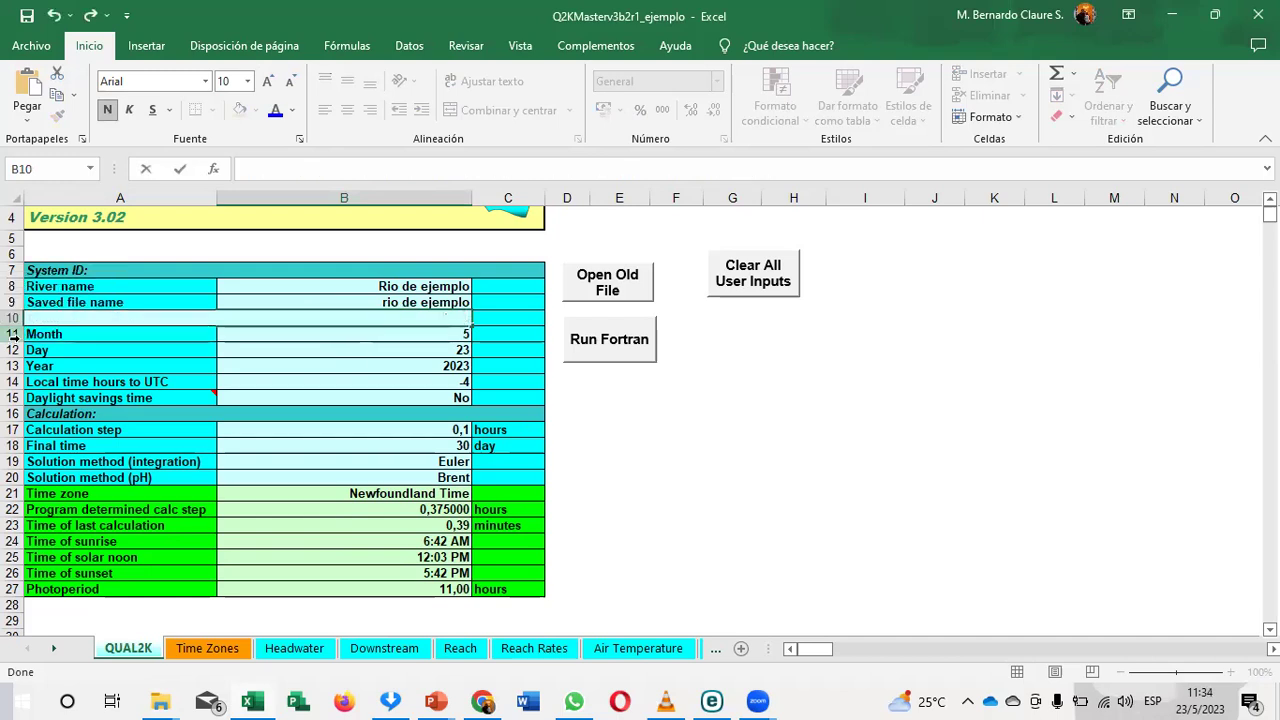
pyautogui.write('D:\\copia respaldo Bernardo abril 2021\\MODELACIÓN AMBIENTAL\\tema 3. modelación aguas\\Q2K_v3b2r1_beta')
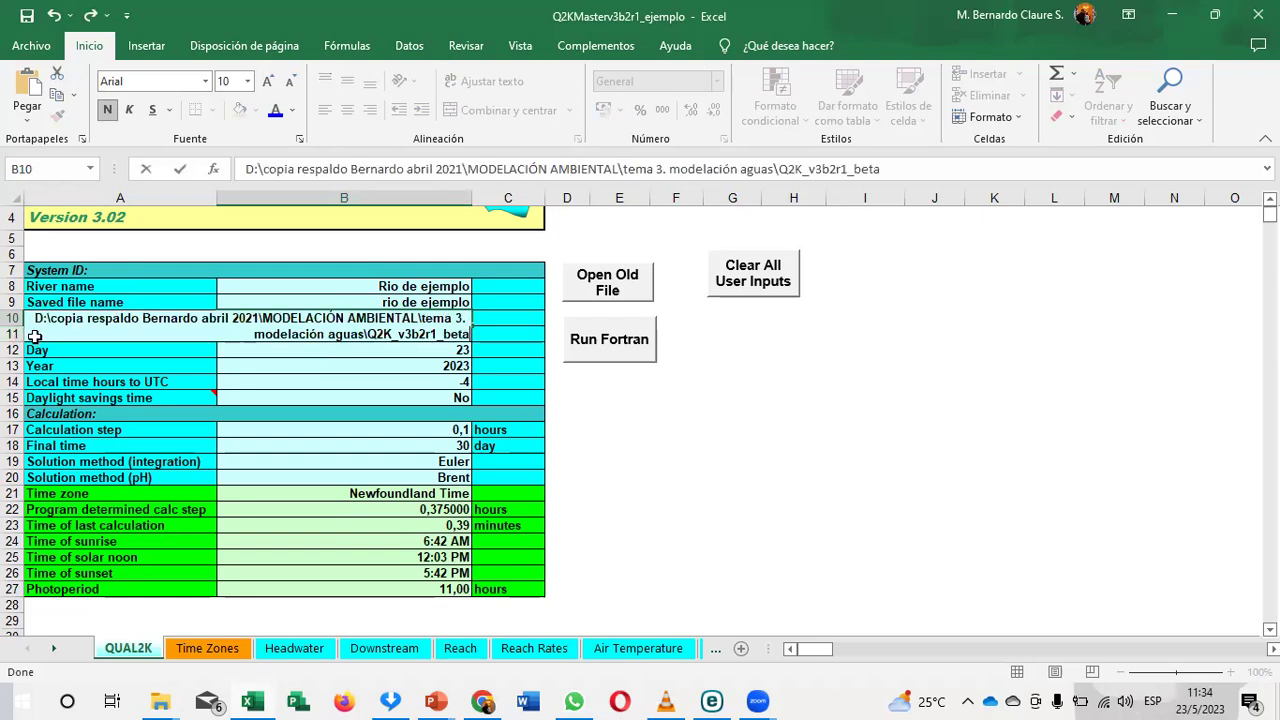
pyautogui.press('Return')
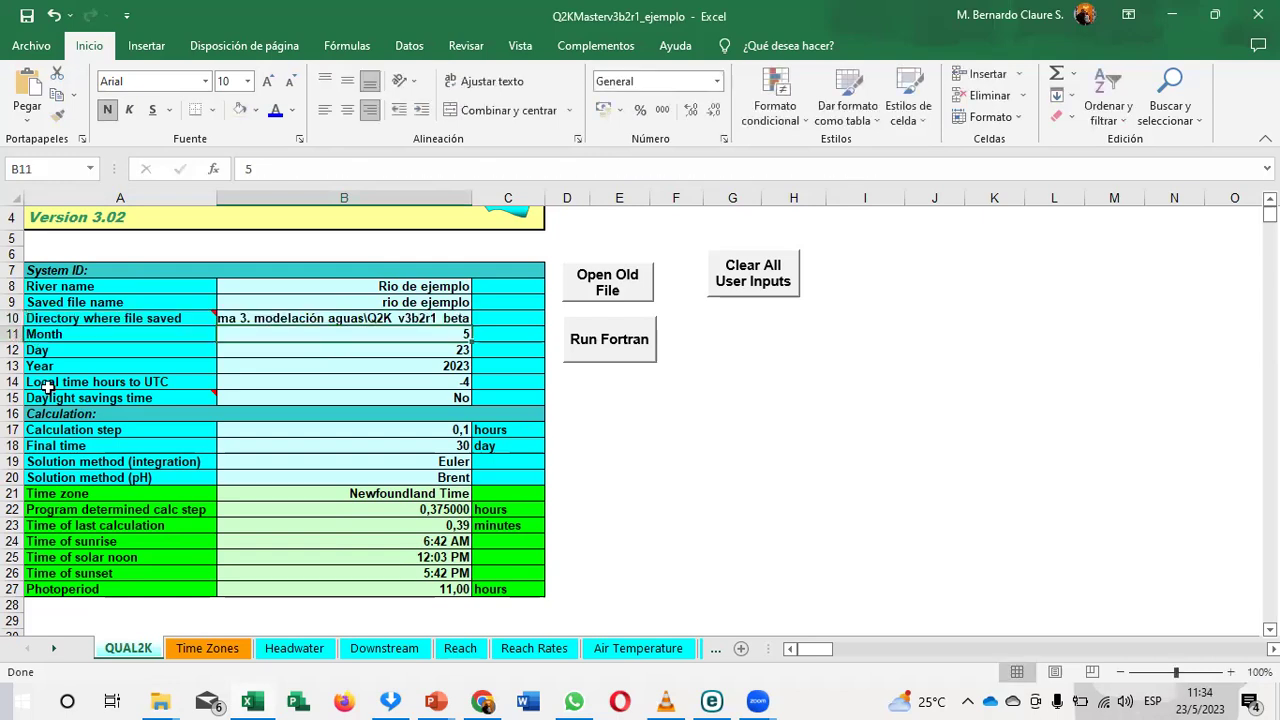
pyautogui.click(337, 314)
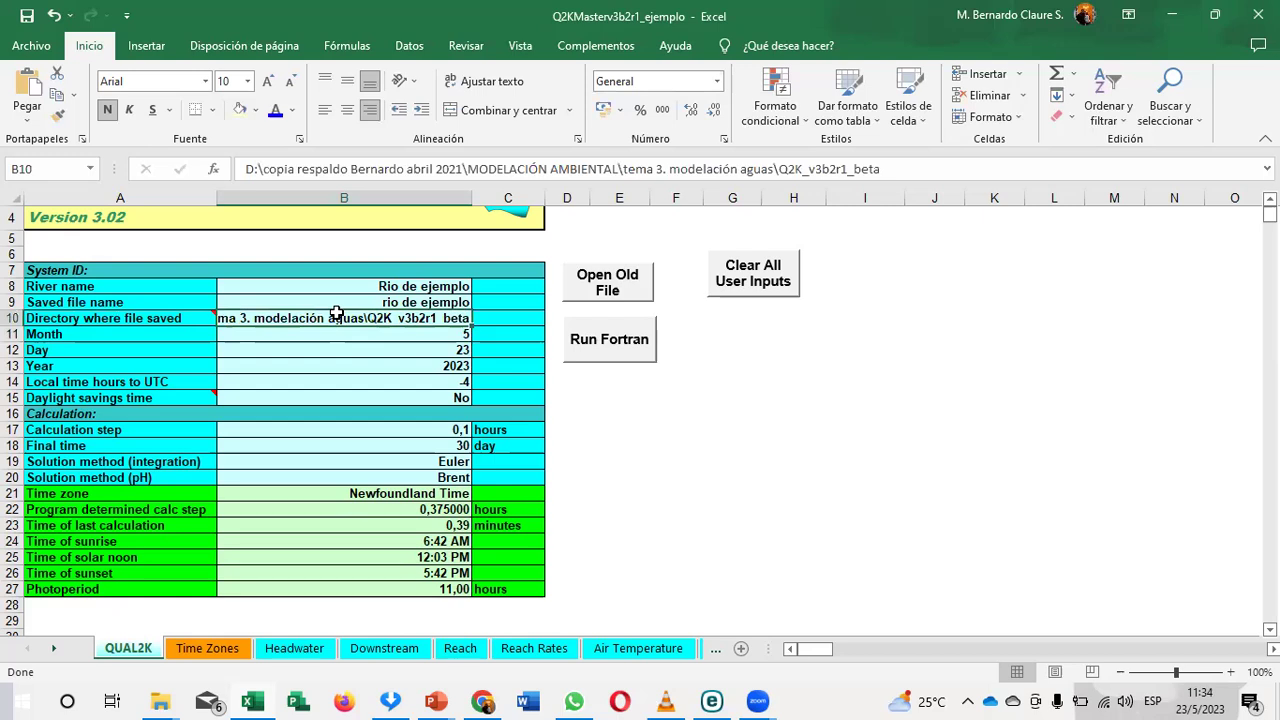
pyautogui.press('Down')
pyautogui.press('Down')
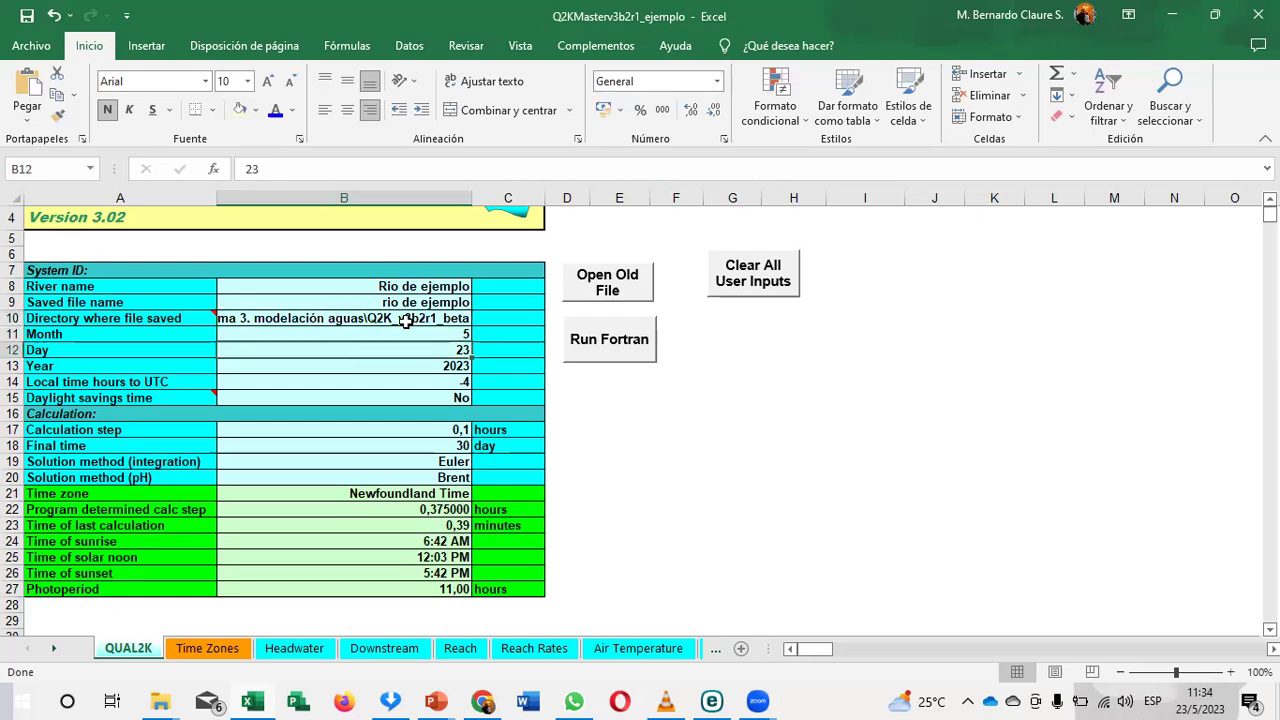
pyautogui.hotkey('alt', 'Tab')
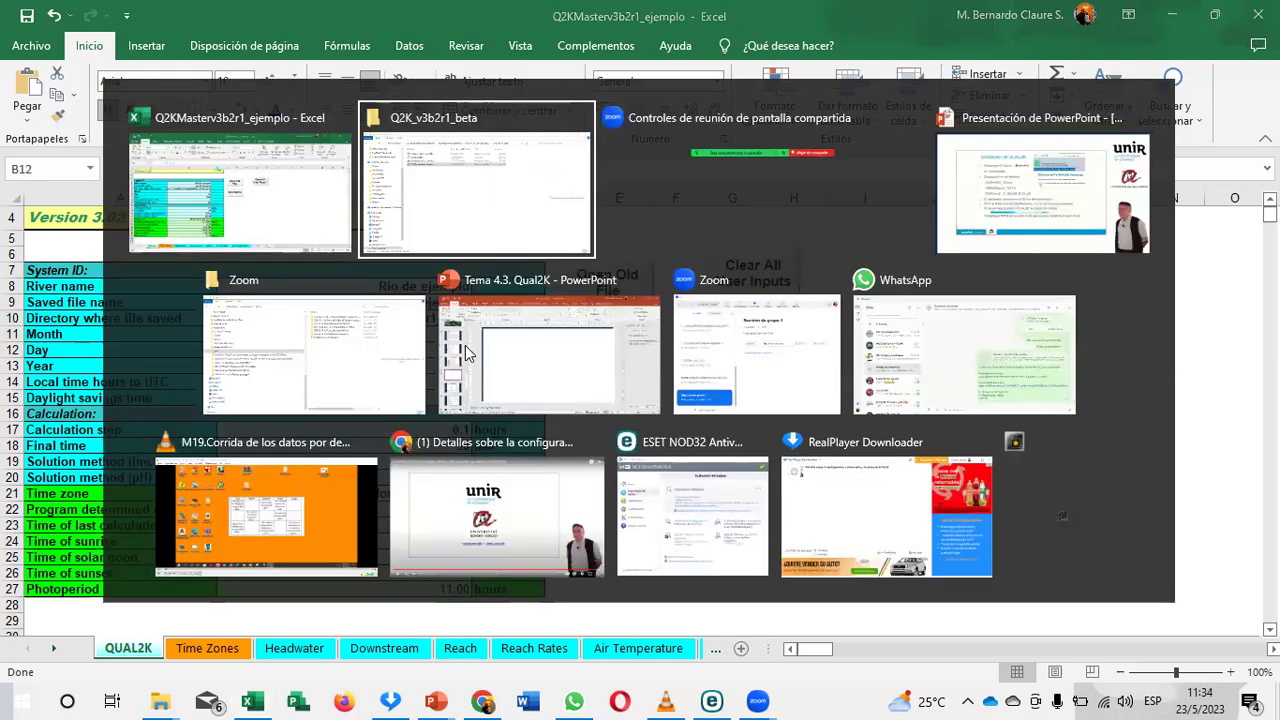
pyautogui.hotkey('alt', 'Tab')
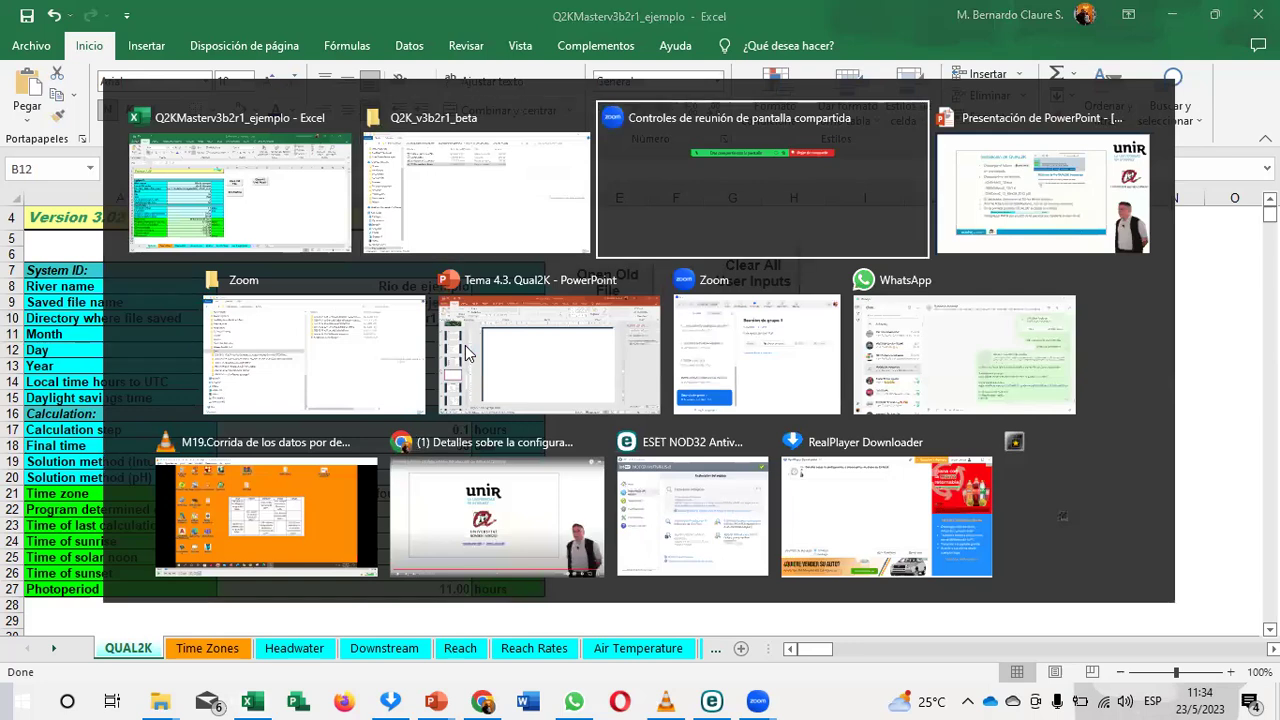
pyautogui.hotkey('alt', 'Tab')
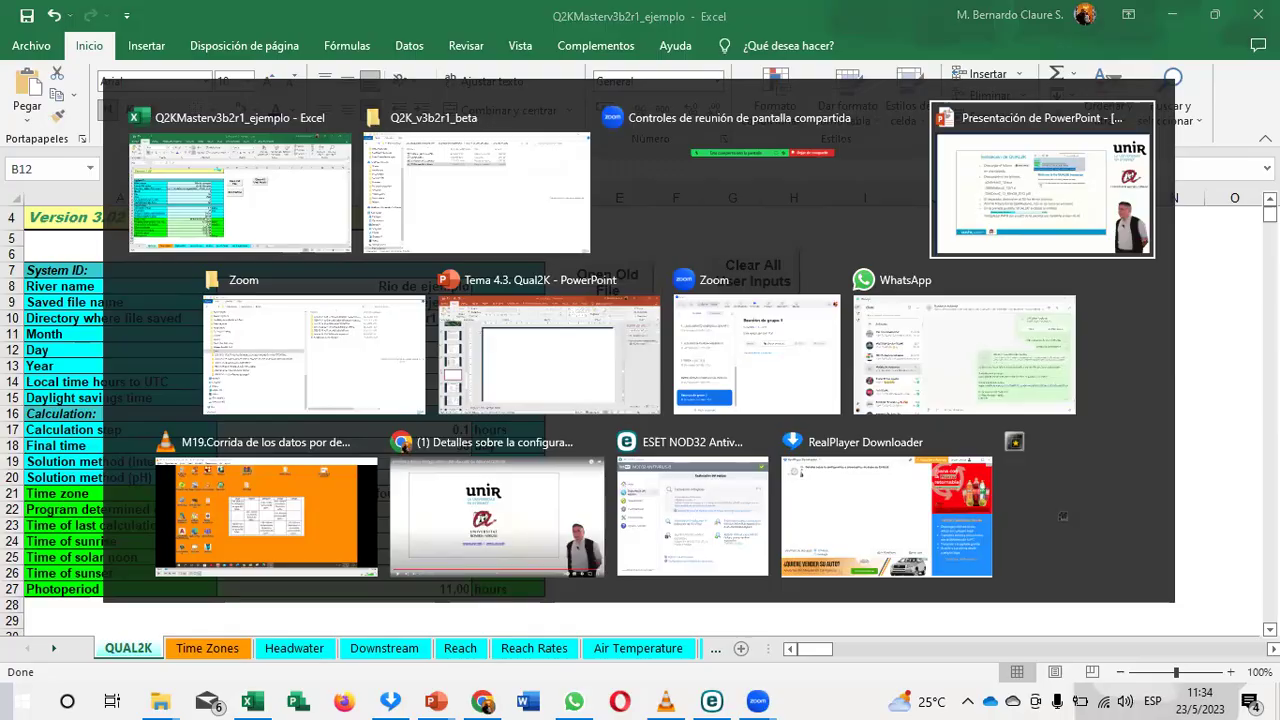
pyautogui.hotkey('alt', 'Tab')
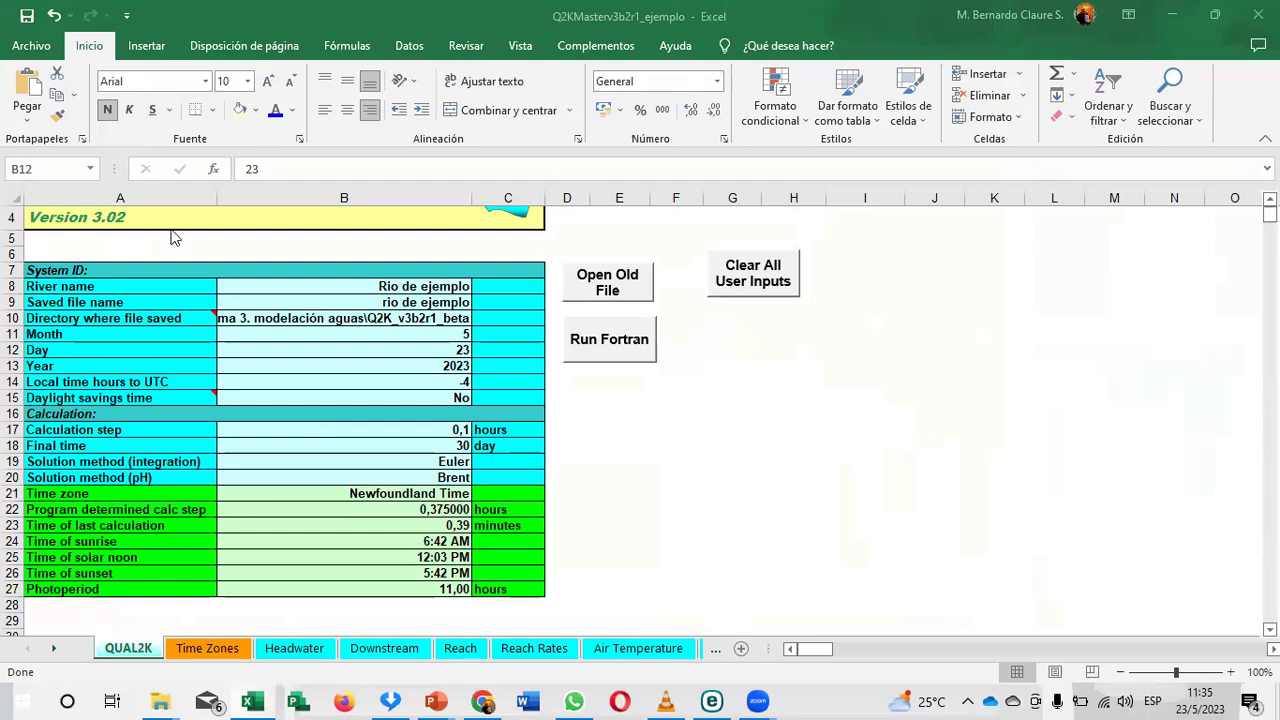
pyautogui.click(128, 648)
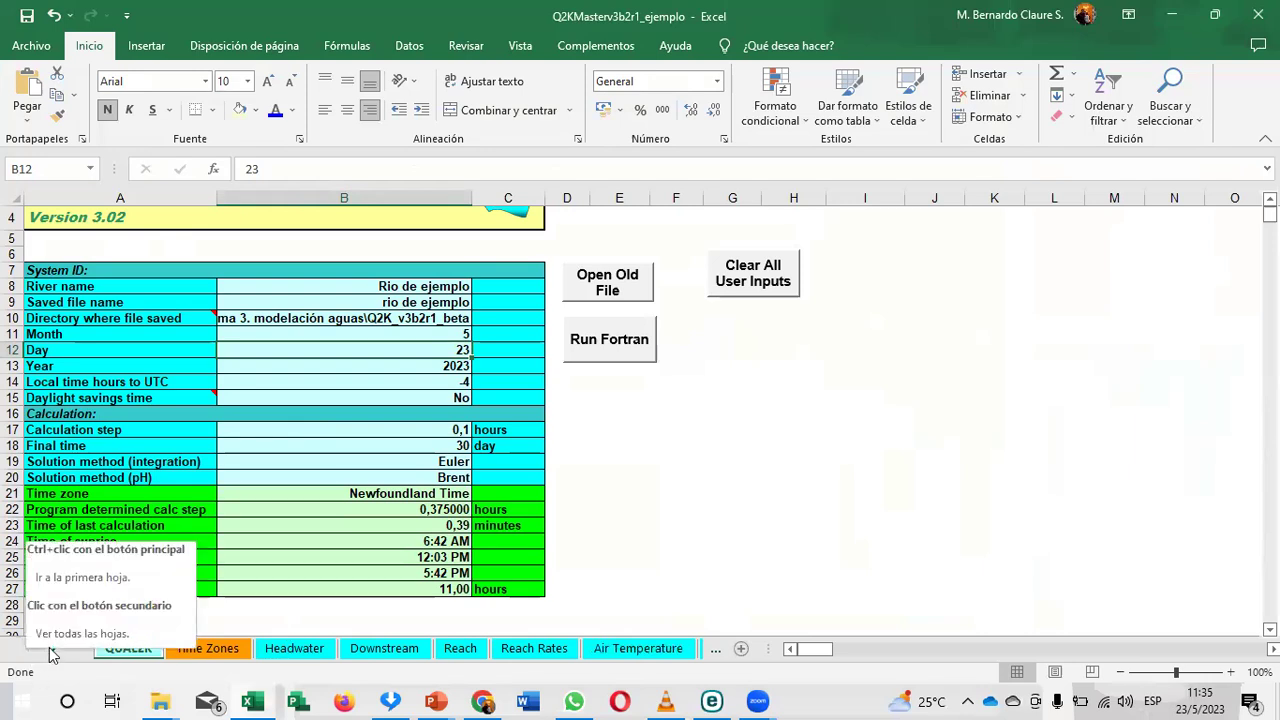
pyautogui.click(294, 649)
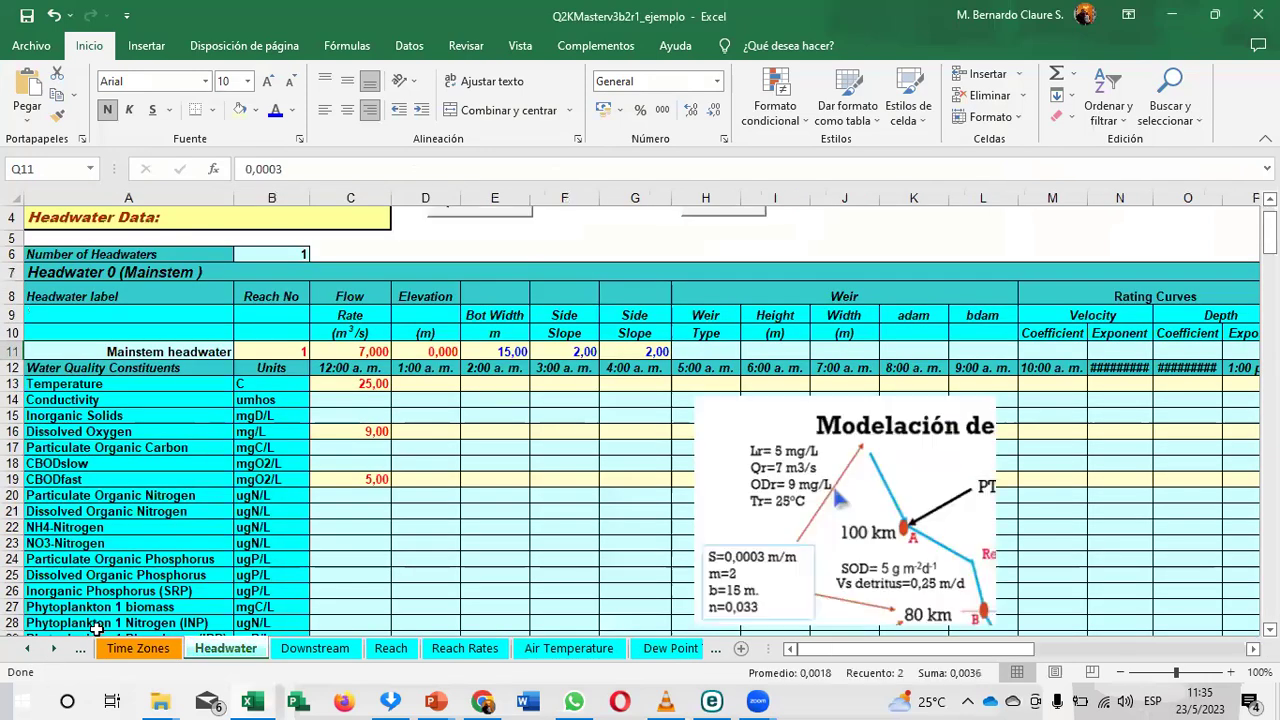
pyautogui.click(29, 649)
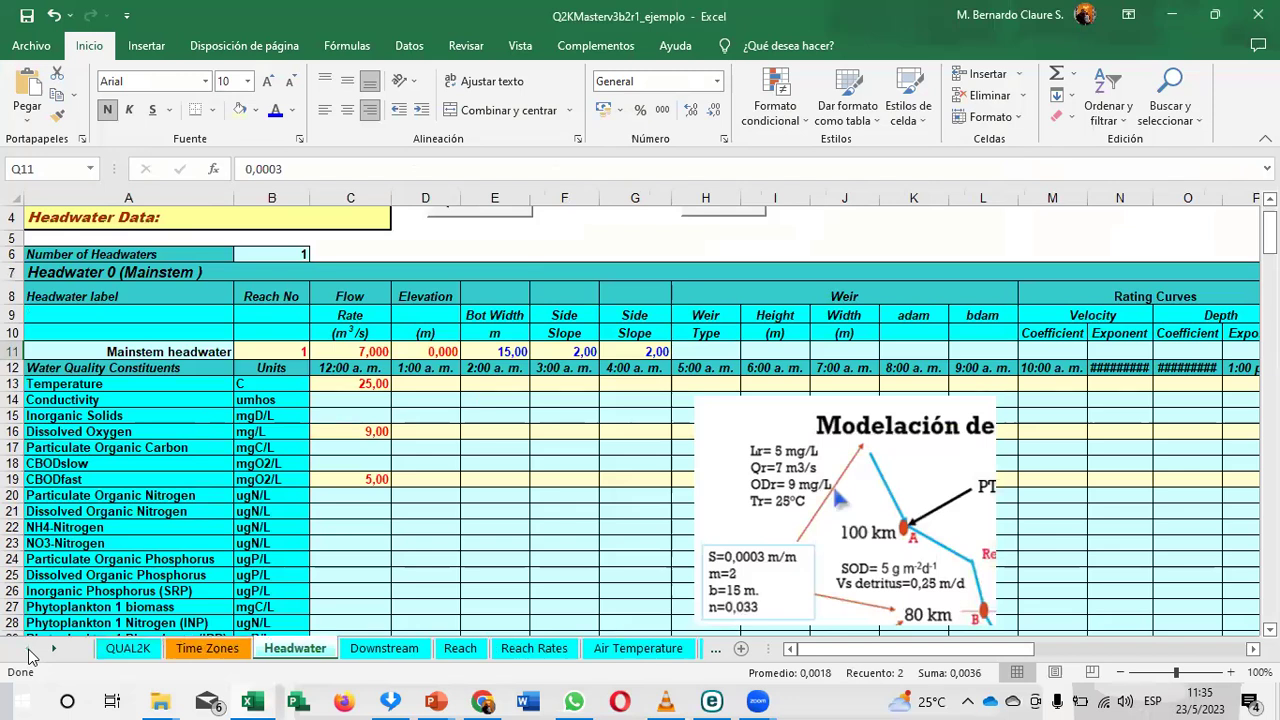
pyautogui.hotkey('ctrl', 'pageup')
pyautogui.hotkey('ctrl', 'pageup')
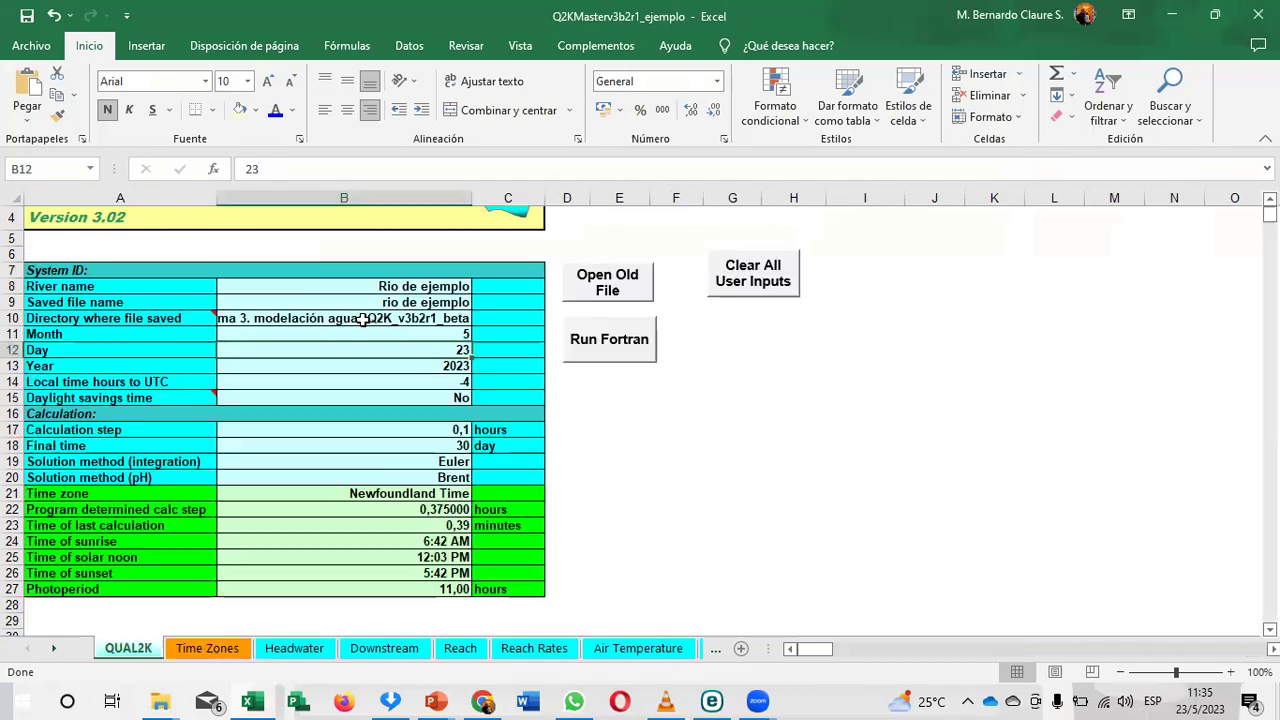
# Step: Copy the full directory path held in cell B10 of the QUAL2K sheet
pyautogui.click(250, 319)
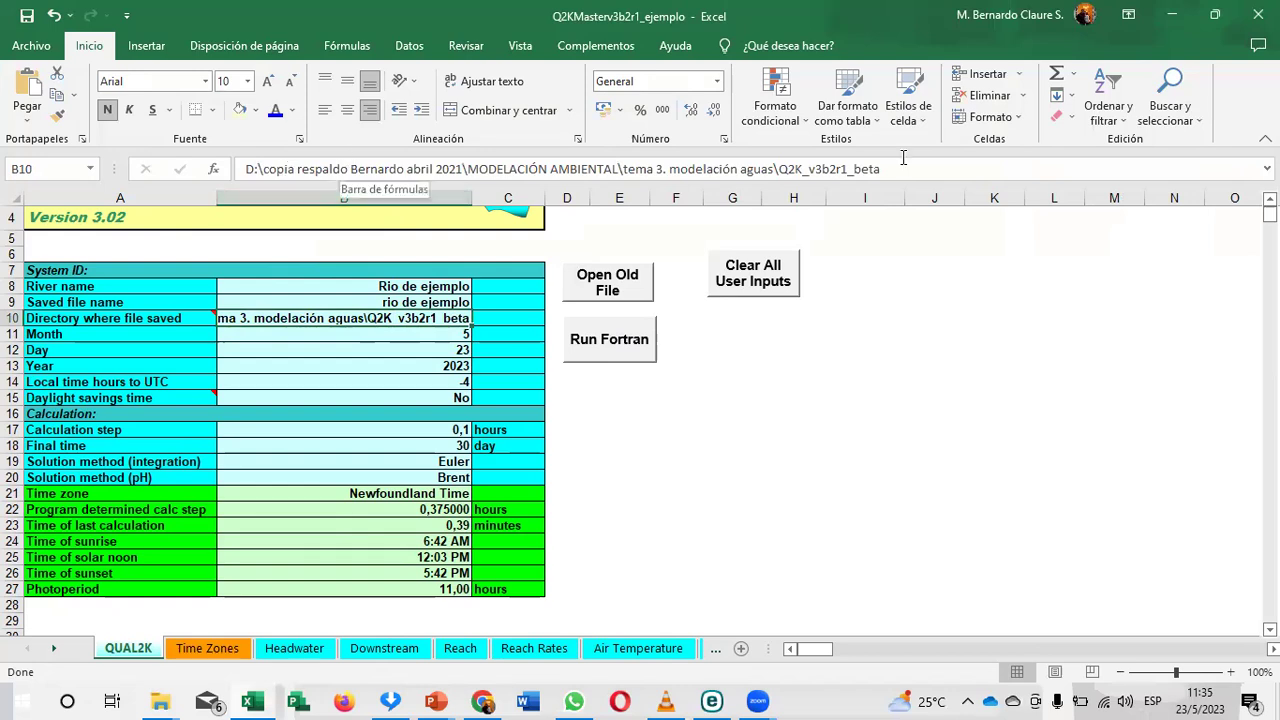
pyautogui.moveTo(880, 169); pyautogui.dragTo(247, 172)
pyautogui.hotkey('ctrl', 'c')
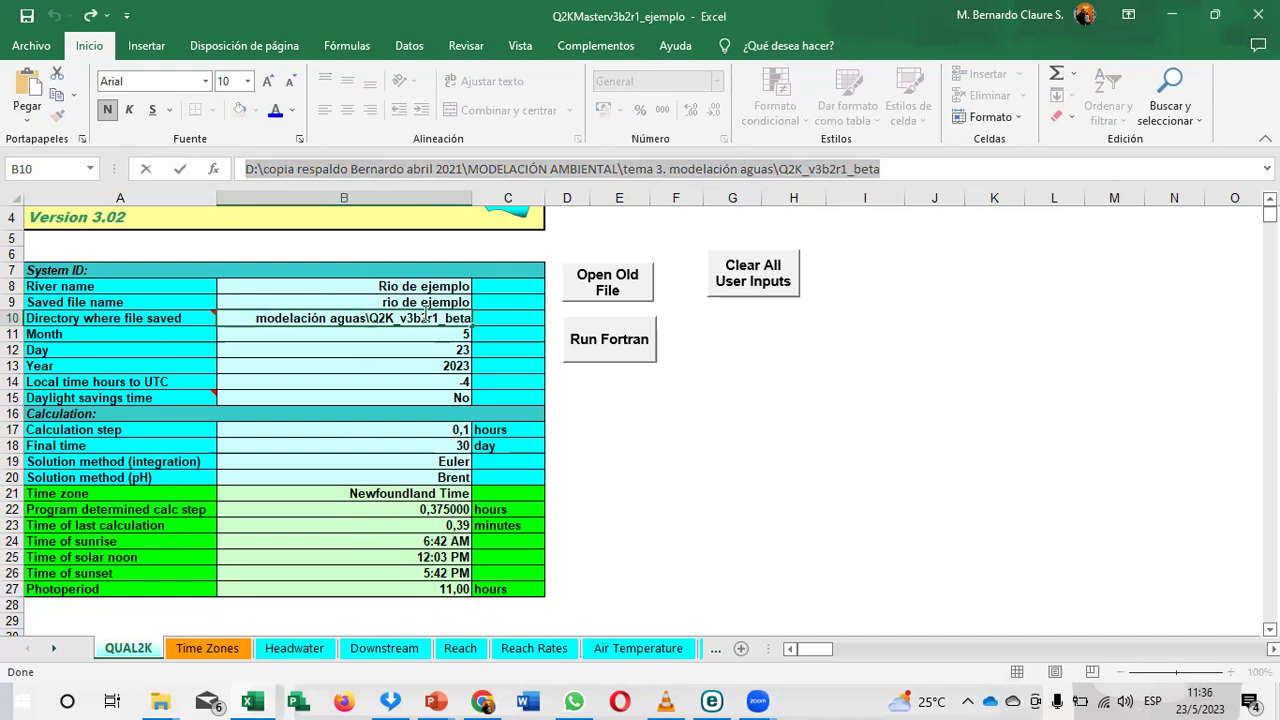
# Step: Try to run the Fortran model for Rio de ejemplo and return to the QUAL2K sheet
pyautogui.click(612, 350)
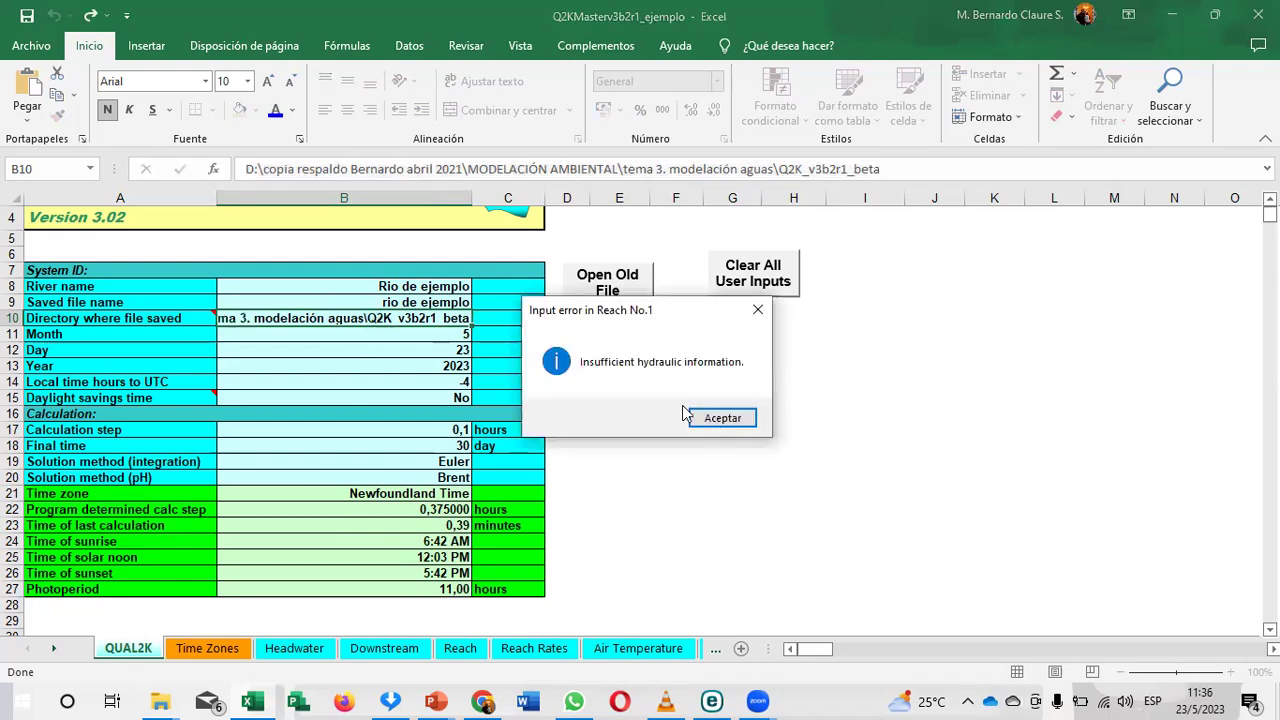
pyautogui.click(721, 419)
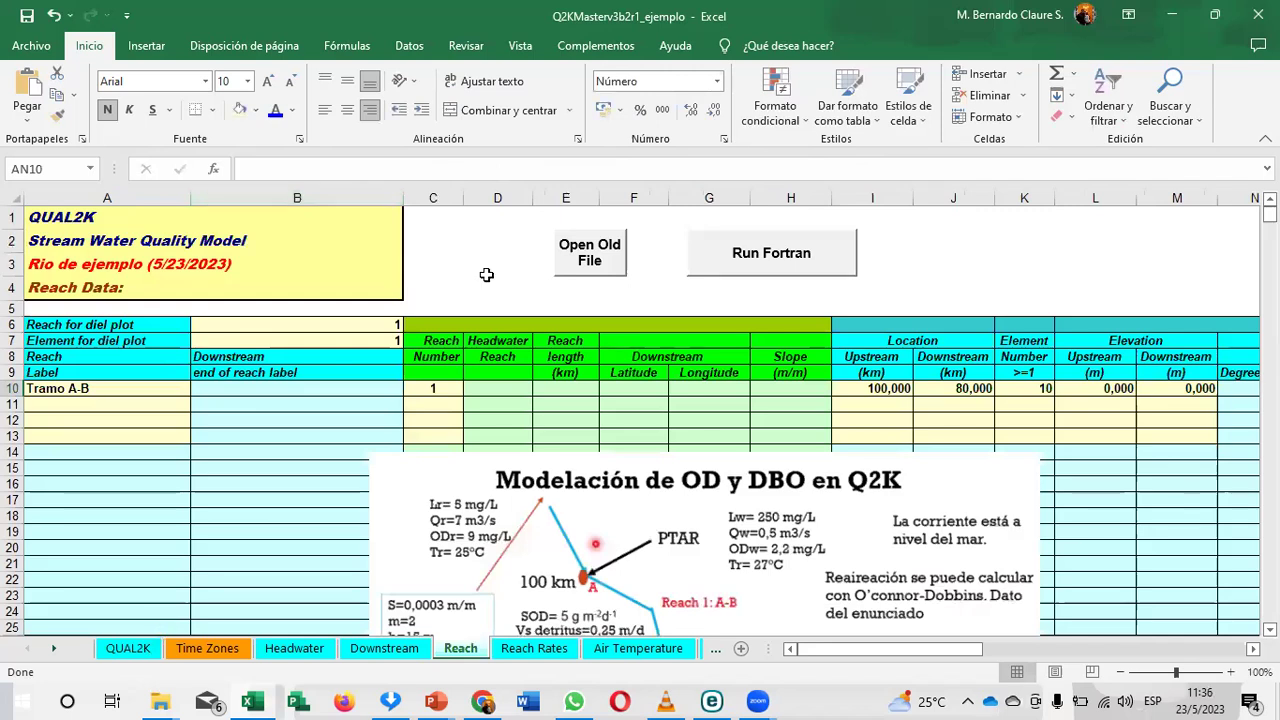
pyautogui.click(148, 650)
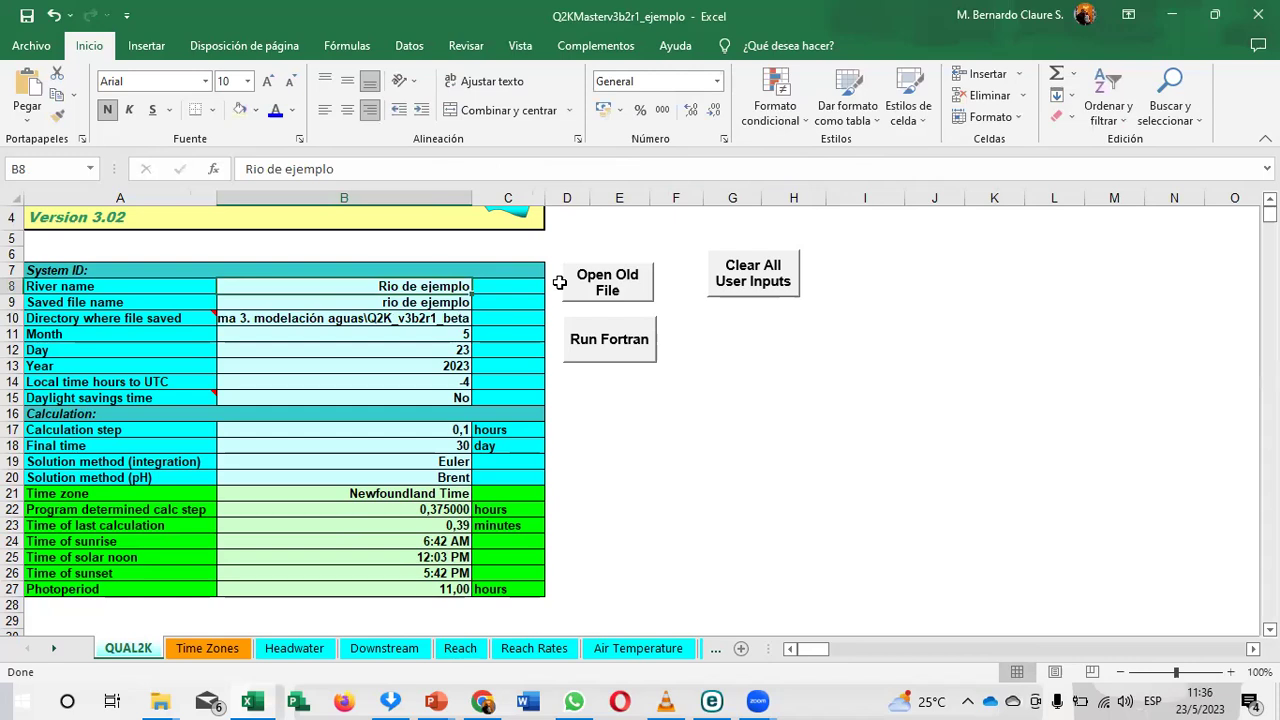
# Step: Switch to File Explorer, open the Q2KMasterv3b2r1_Master workbook from the Q2K_v3b2r1_beta folder and try to run its Fortran model
pyautogui.hotkey('alt', 'Tab')
pyautogui.hotkey('alt', 'Tab')
pyautogui.hotkey('alt', 'Tab')
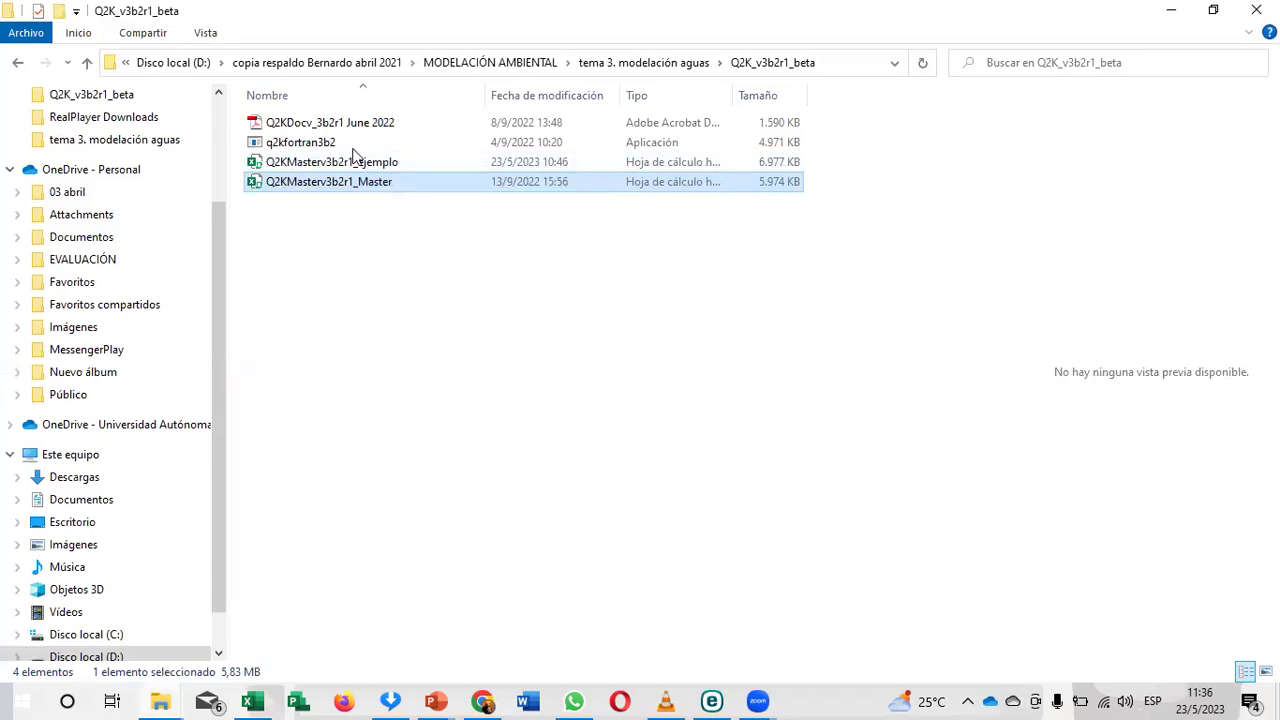
pyautogui.hotkey('alt', 'Up')
pyautogui.moveTo(224, 175); pyautogui.dragTo(598, 189)
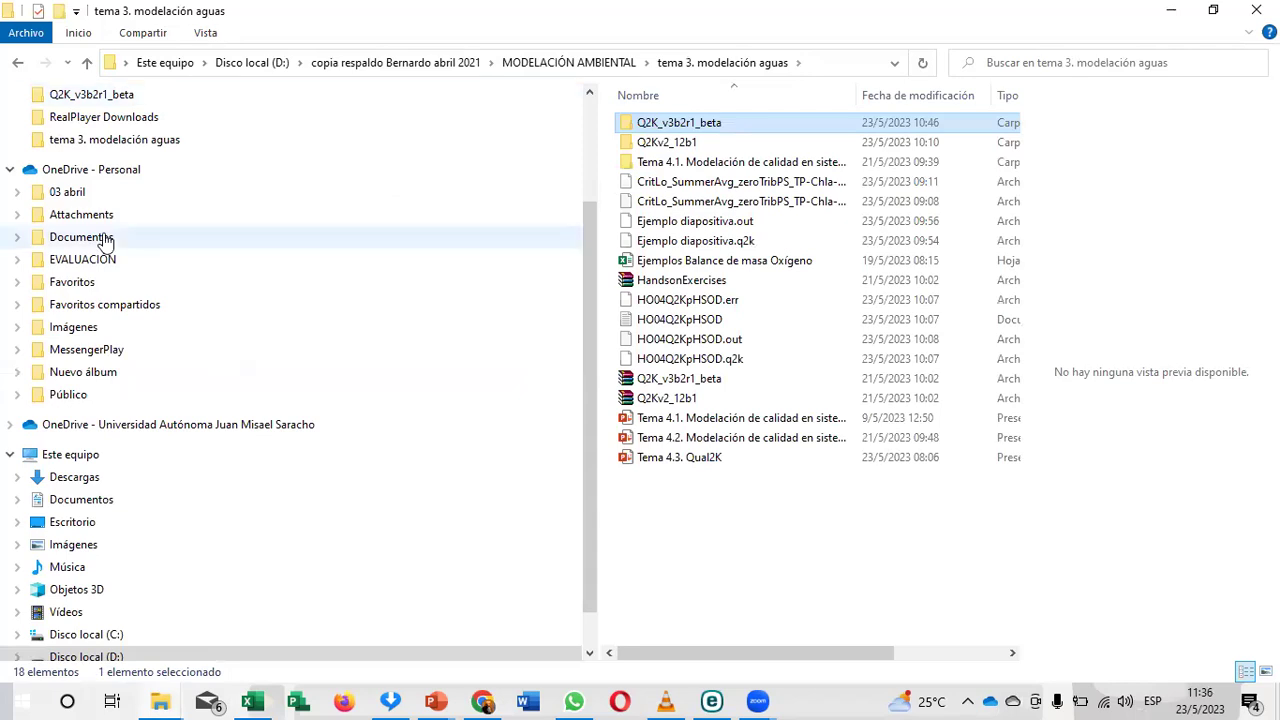
pyautogui.doubleClick(671, 126)
pyautogui.doubleClick(700, 183)
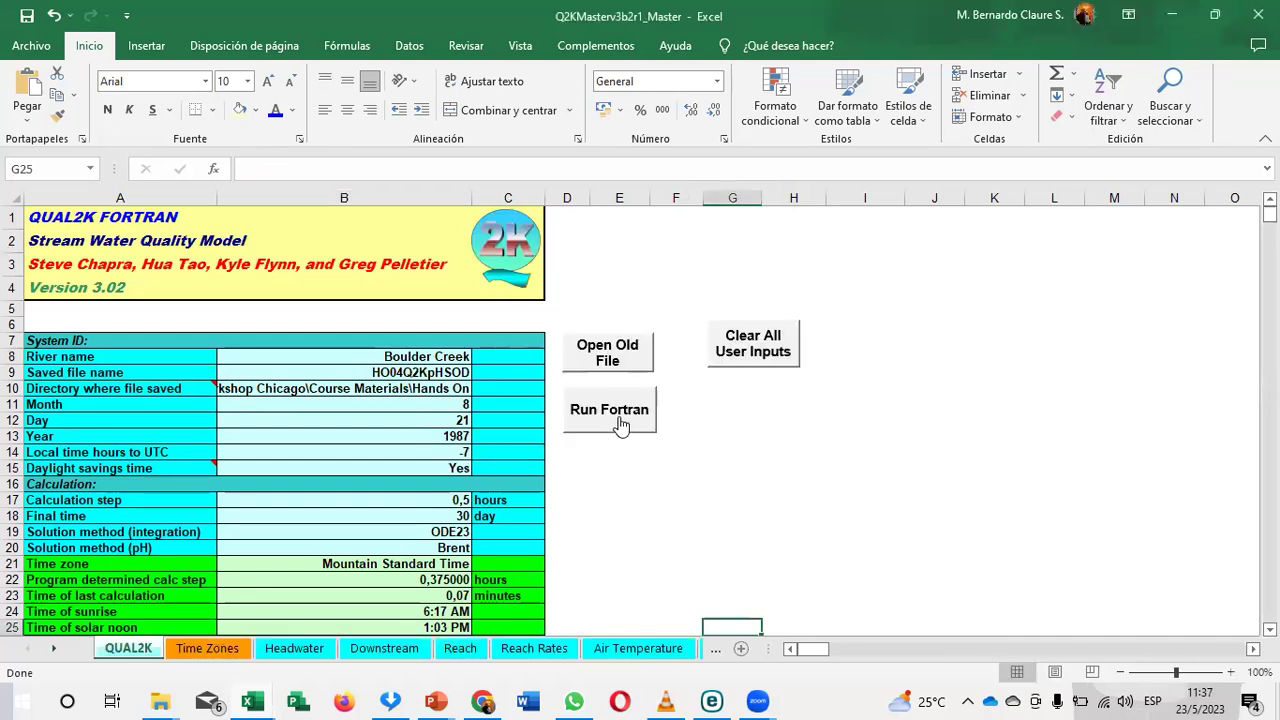
pyautogui.click(609, 412)
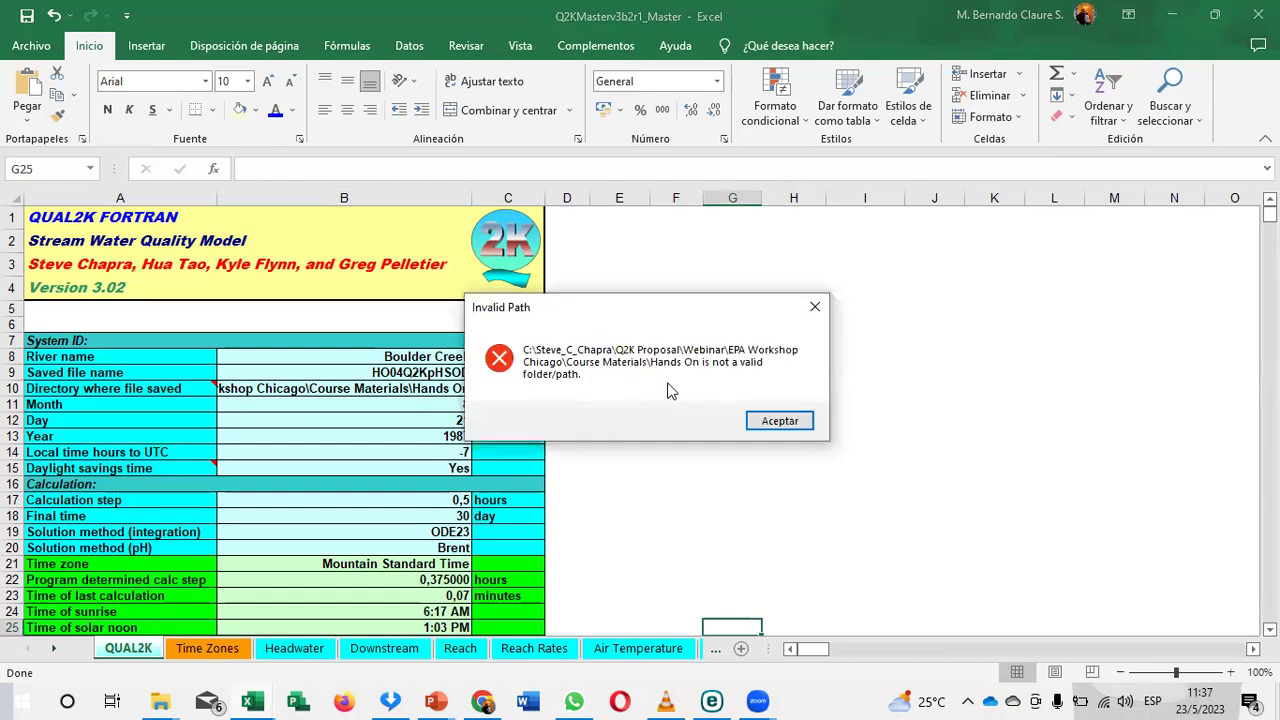
pyautogui.click(815, 307)
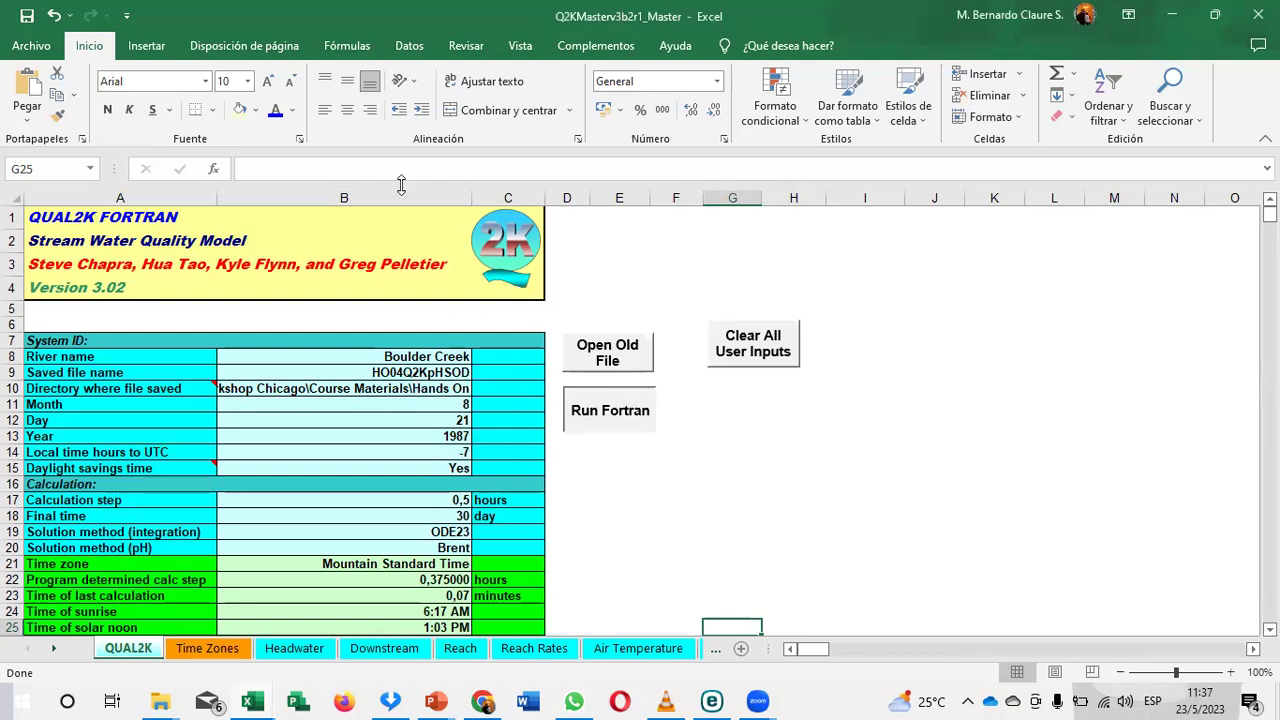
# Step: Replace the "Directory where file saved" value in cell B10 of the Master workbook with the copied Q2K_v3b2r1_beta folder path
pyautogui.click(416, 388)
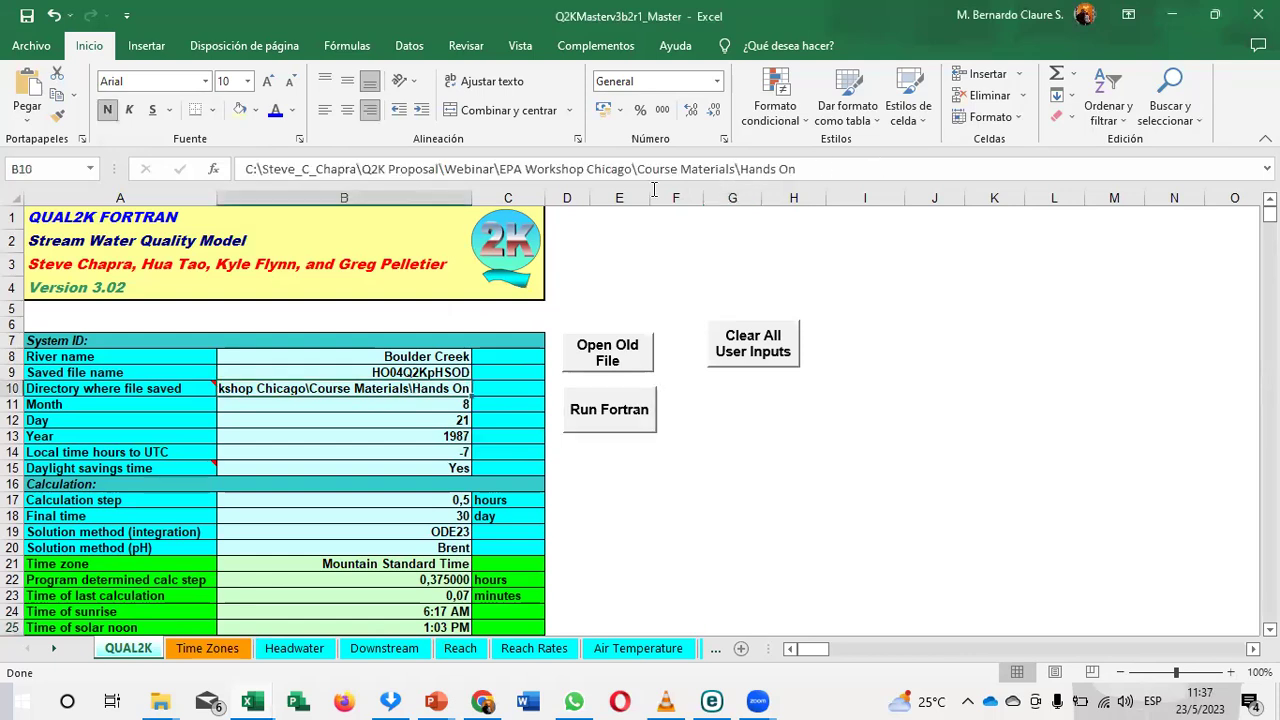
pyautogui.moveTo(826, 167); pyautogui.dragTo(322, 170)
pyautogui.tripleClick(345, 170)
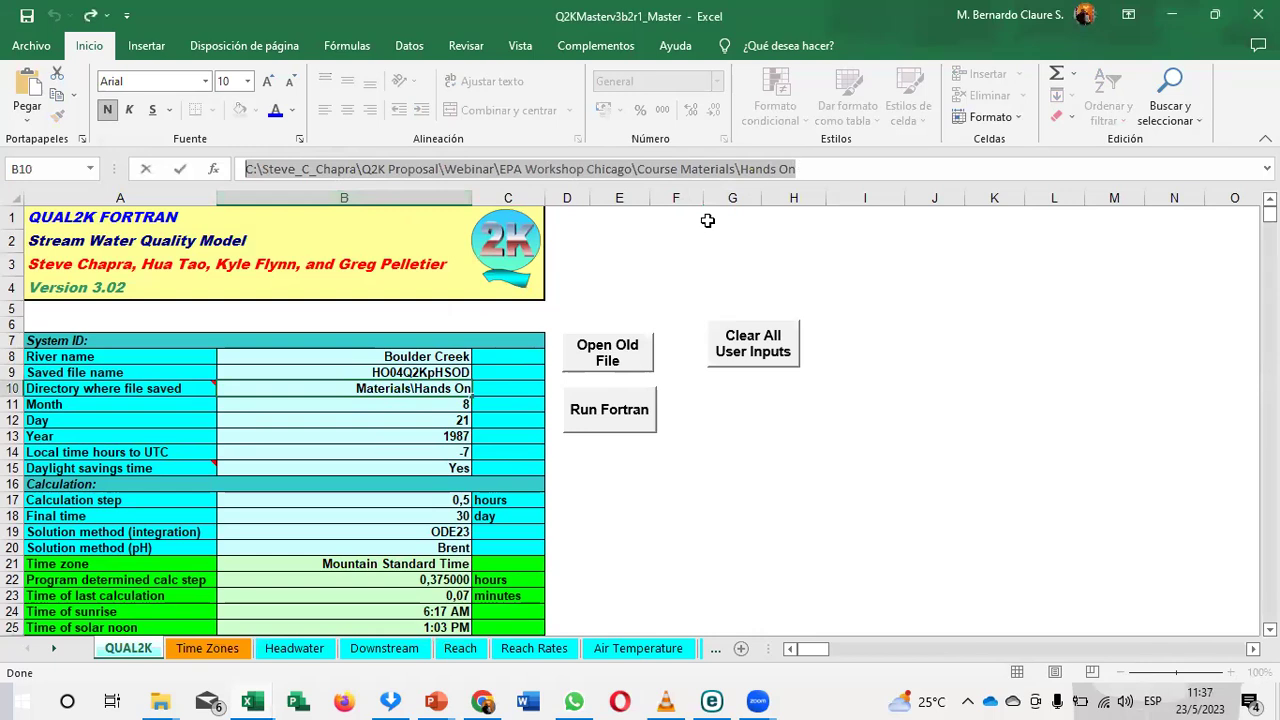
pyautogui.hotkey('ctrl', 'v')
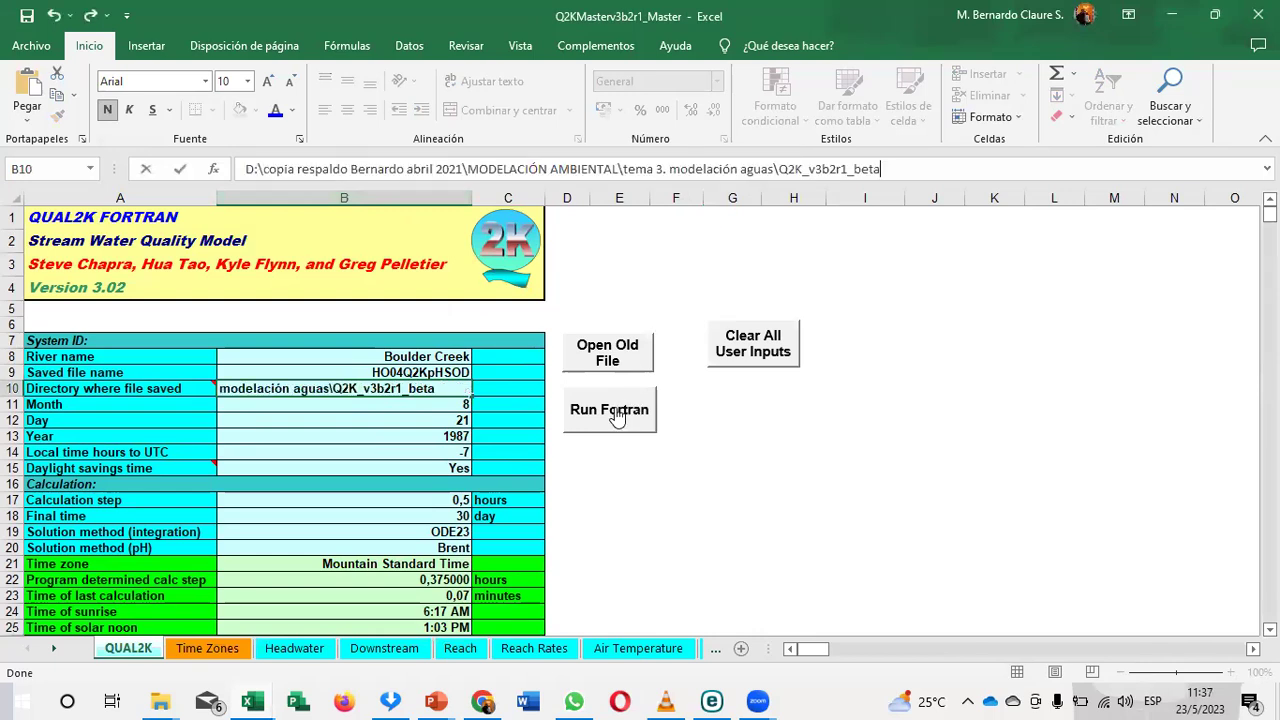
pyautogui.press('Return')
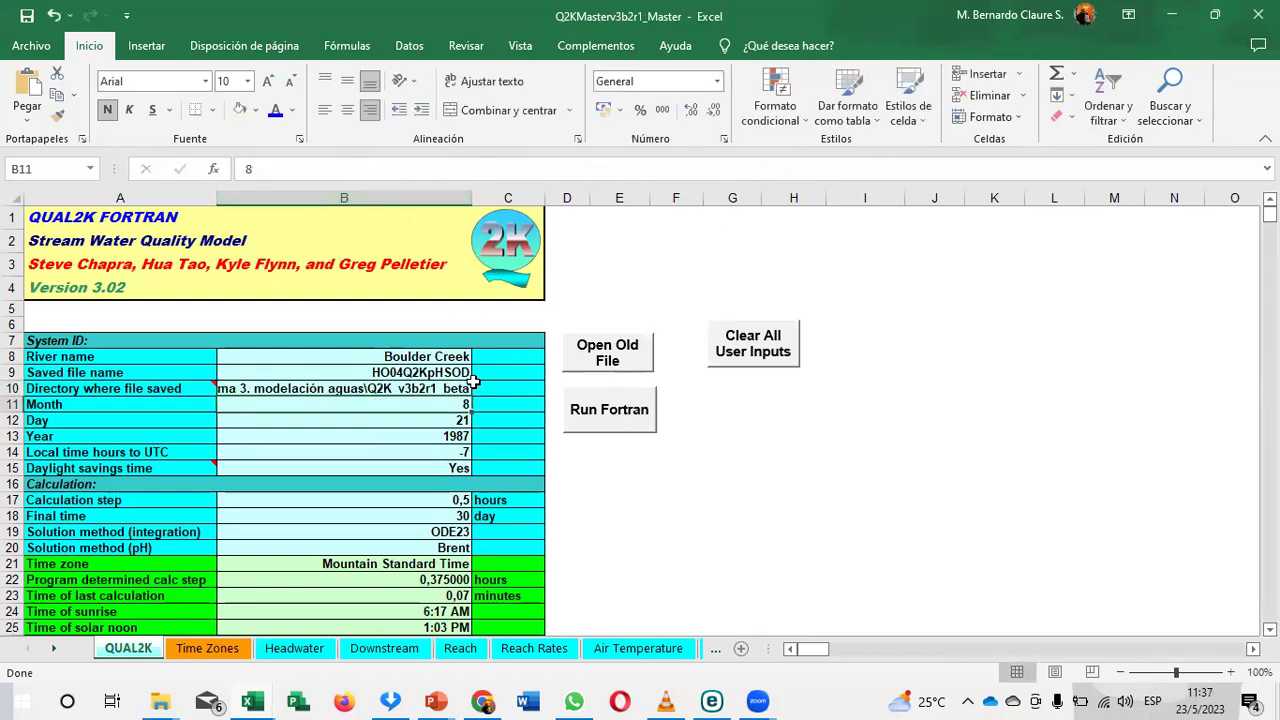
# Step: Run the Fortran model for Boulder Creek in the Master workbook and review the output from the start in its console window
pyautogui.click(608, 413)
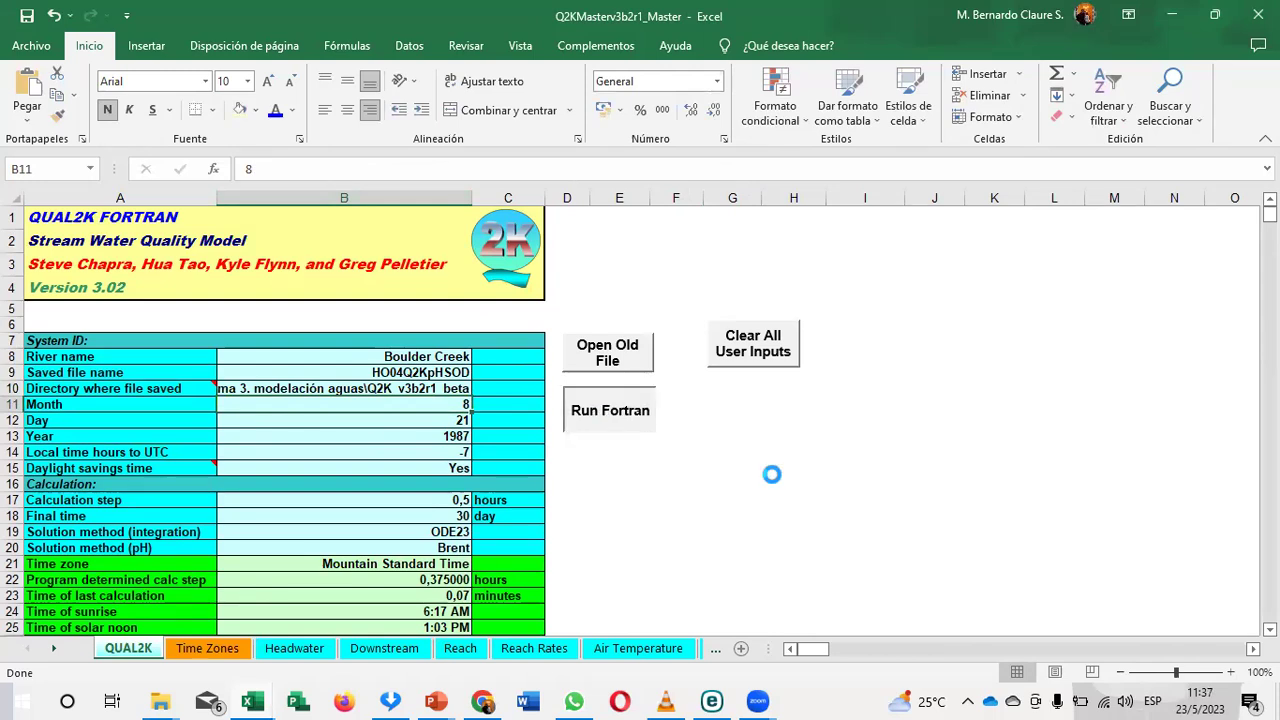
pyautogui.click(616, 420)
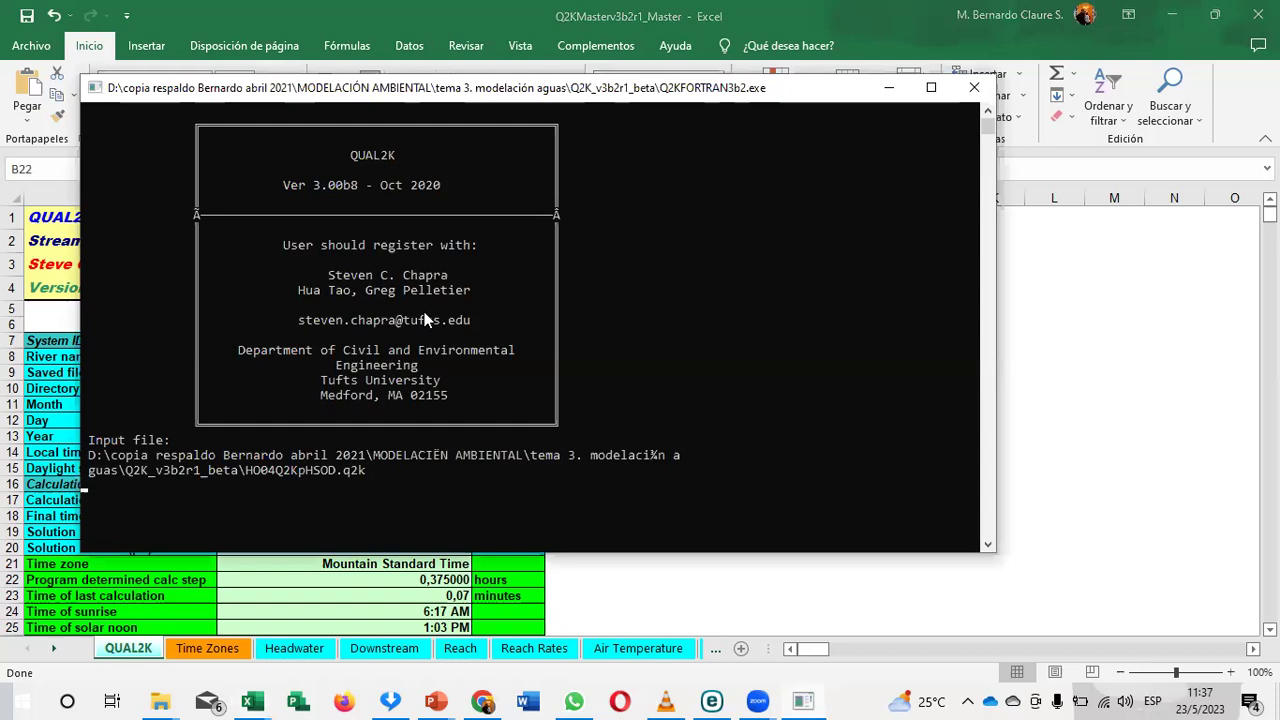
pyautogui.scroll(4, 403, 317)
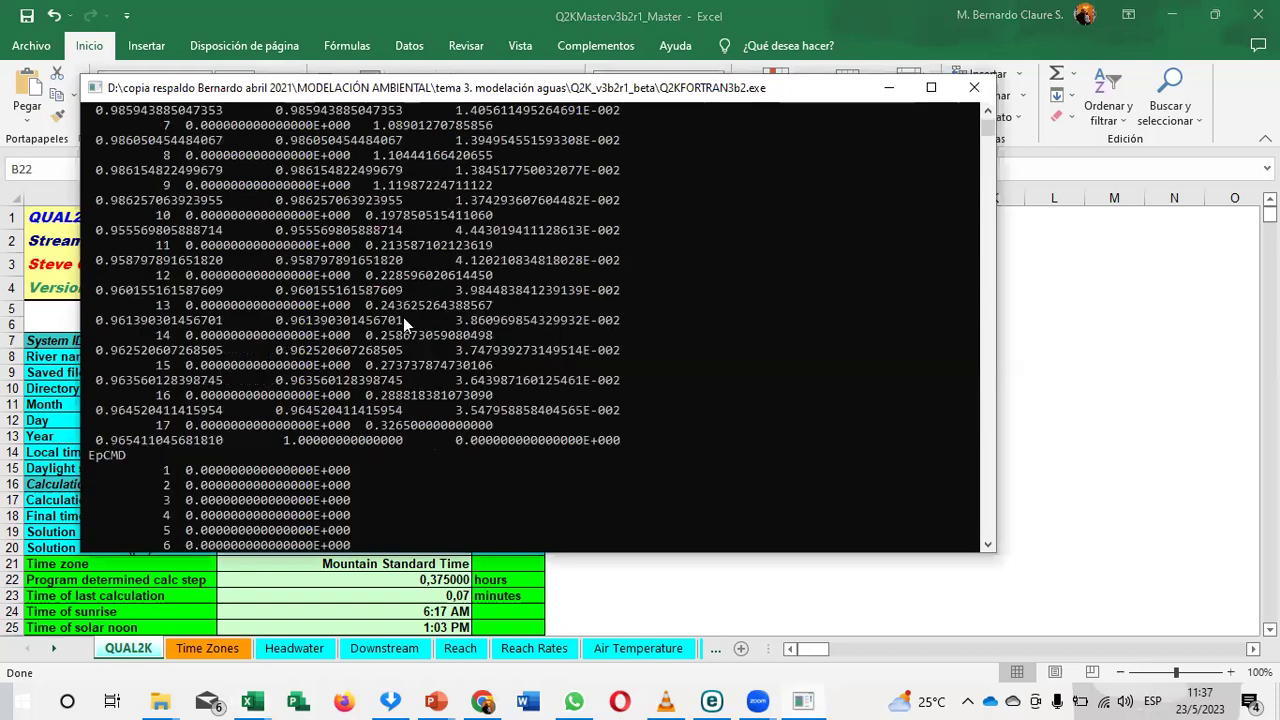
pyautogui.scroll(10, 403, 313)
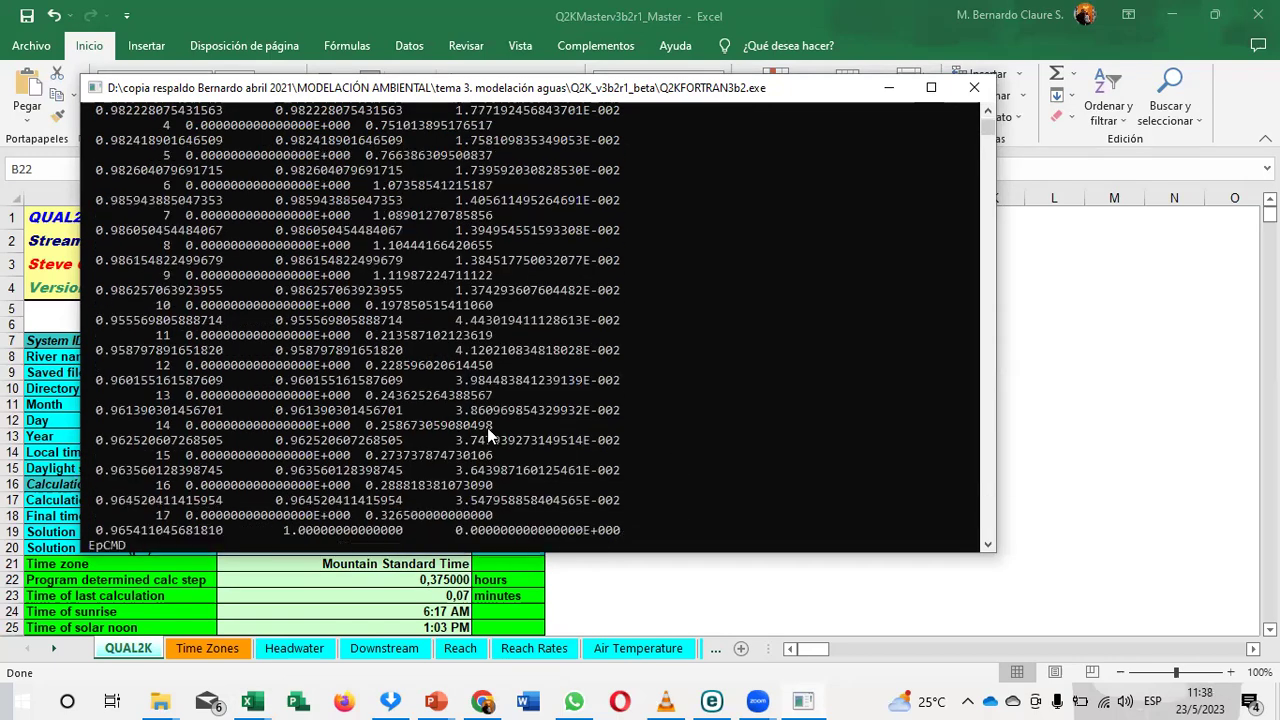
pyautogui.moveTo(988, 122); pyautogui.dragTo(988, 110)
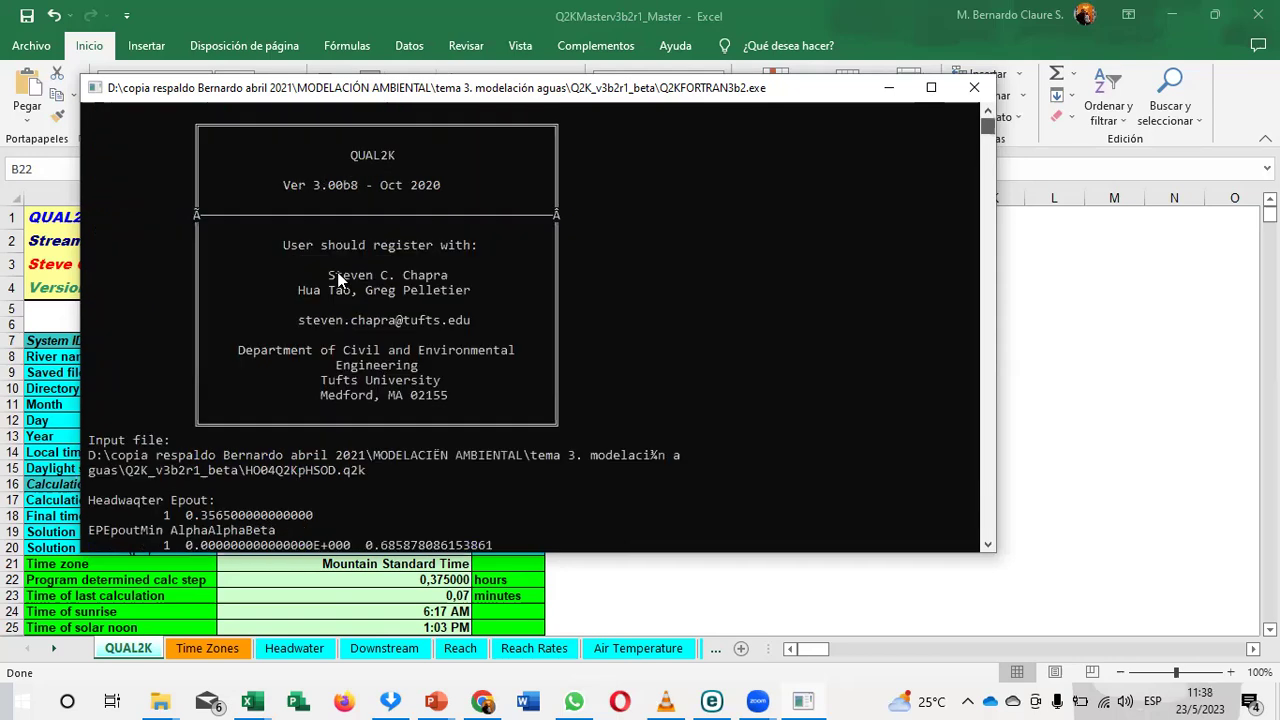
pyautogui.click(988, 112)
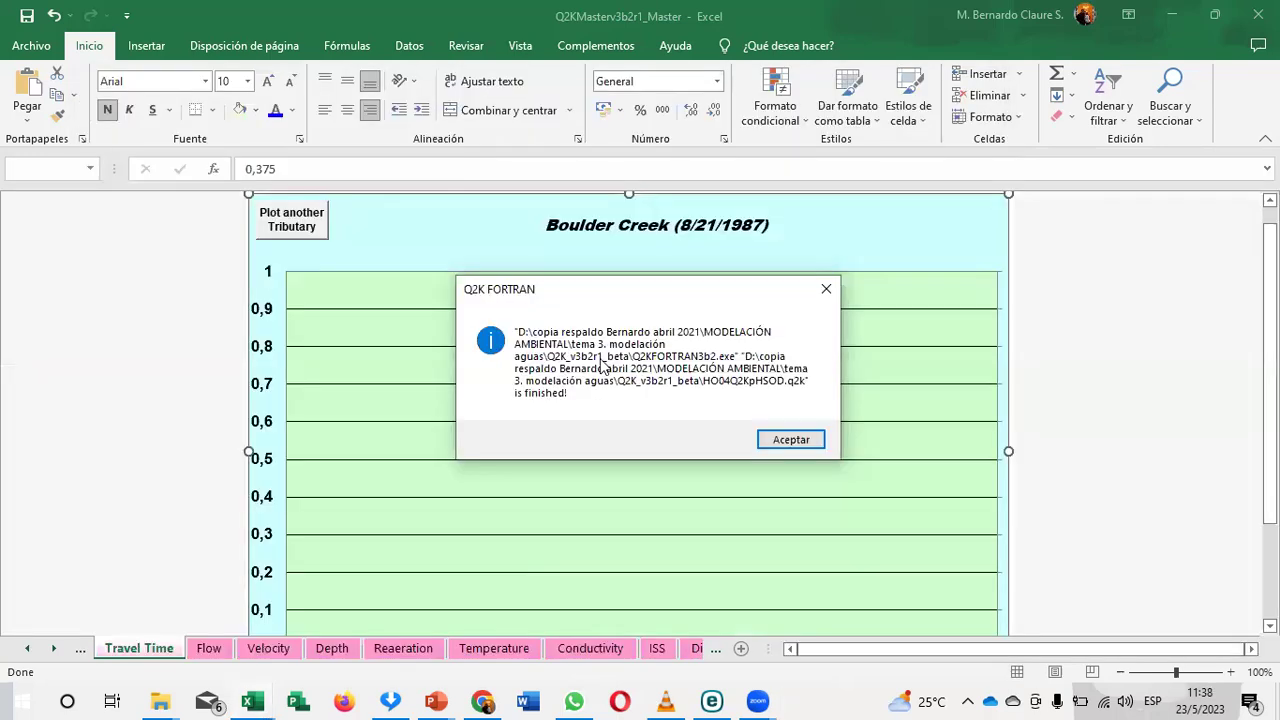
# Step: Dismiss the run-finished notice, plot Mainstem - Mainstem headwater as a spatial steady state plot, and examine the Travel Time chart
pyautogui.click(789, 439)
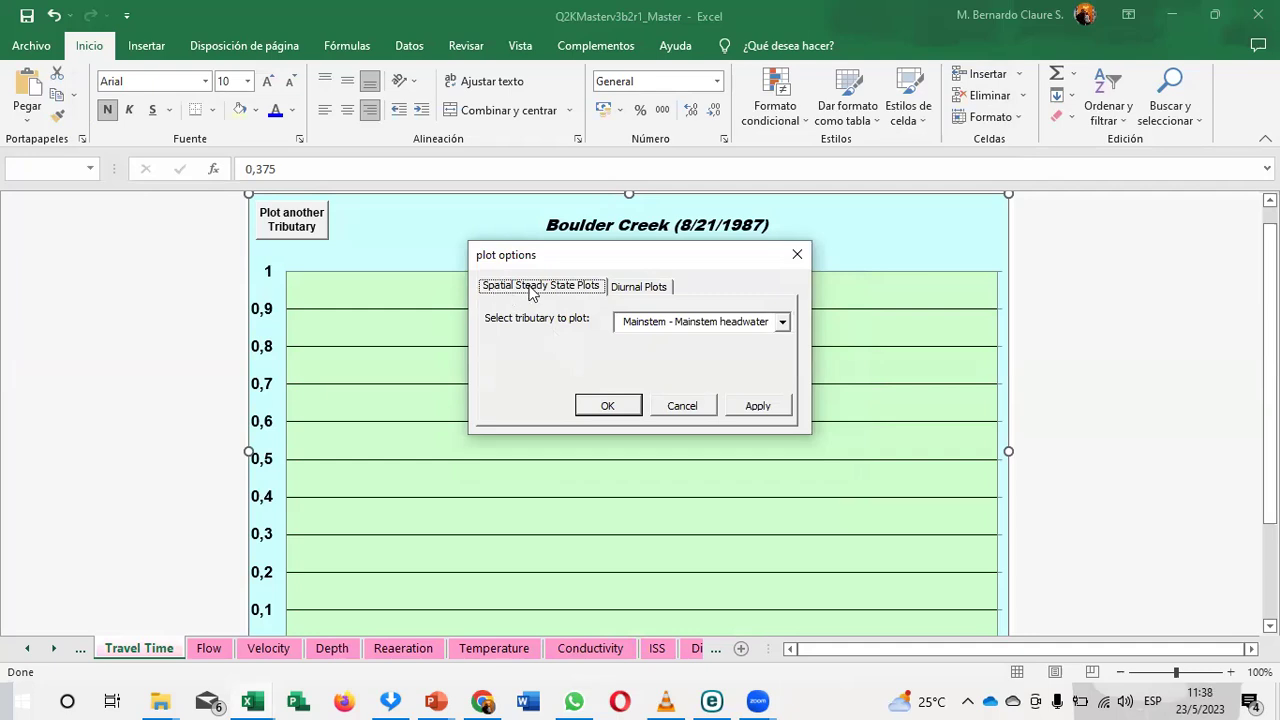
pyautogui.click(610, 405)
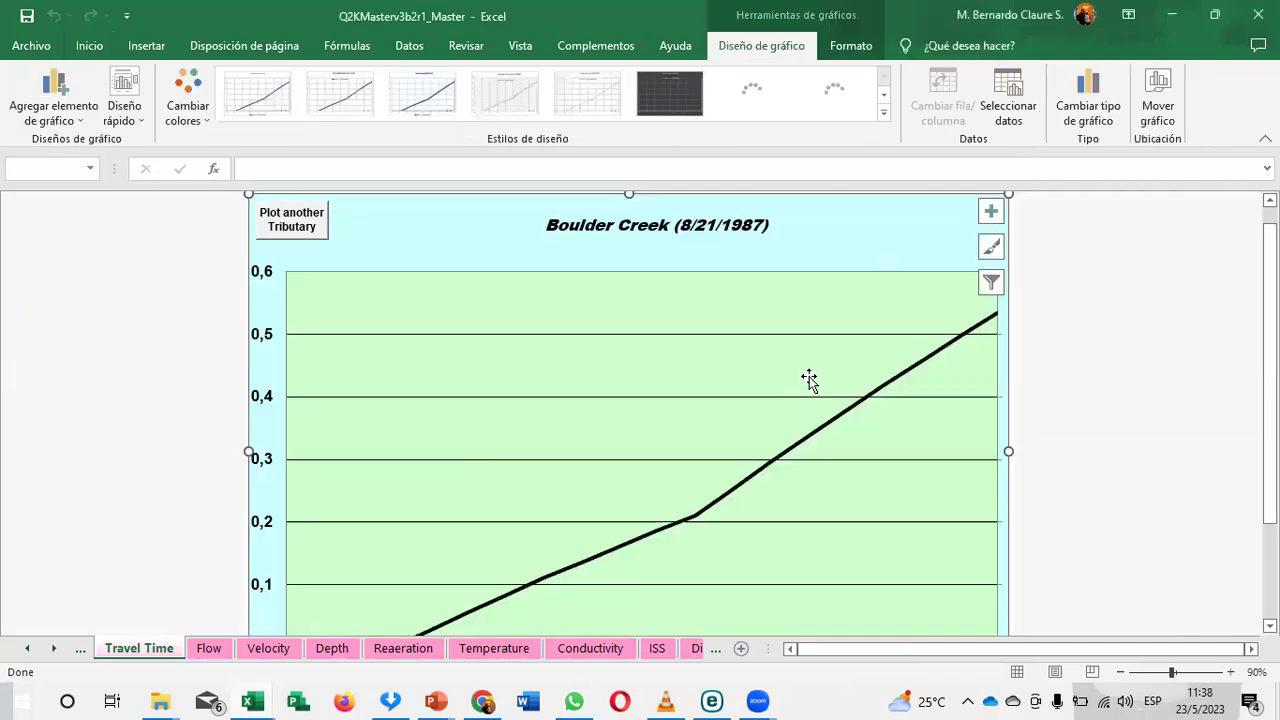
pyautogui.scroll(-1, 822, 416)
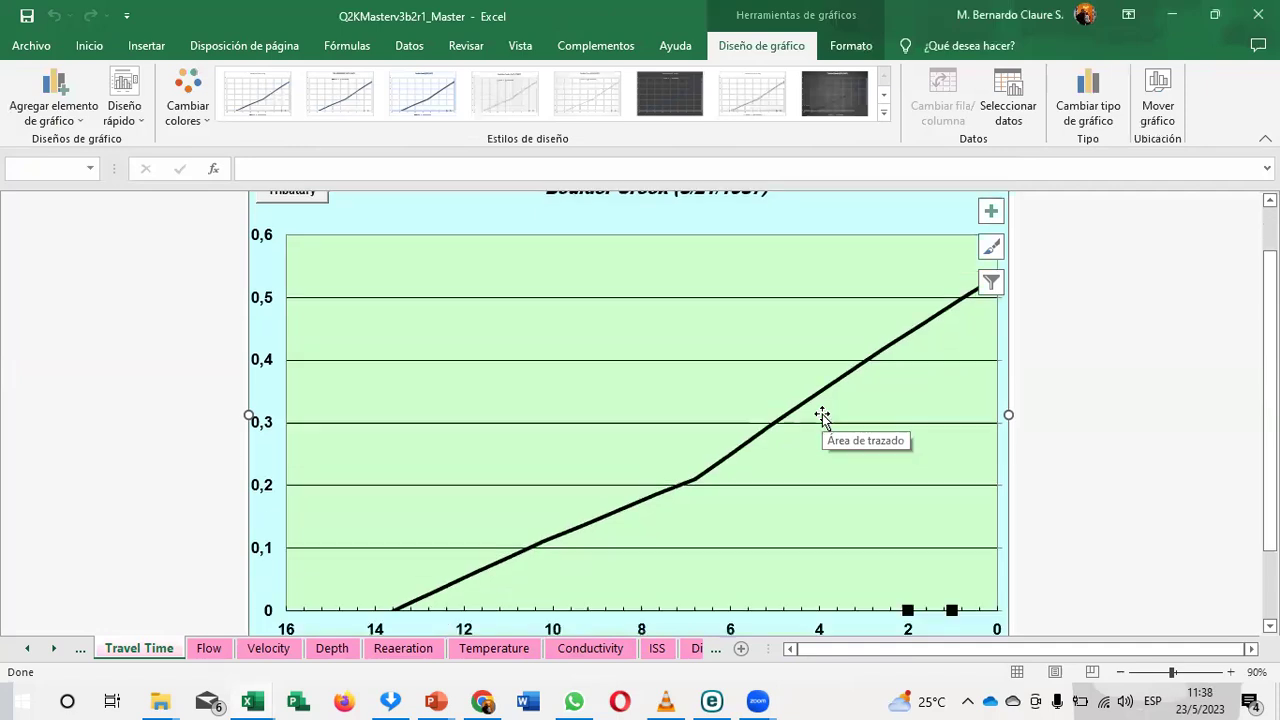
pyautogui.scroll(2, 822, 416)
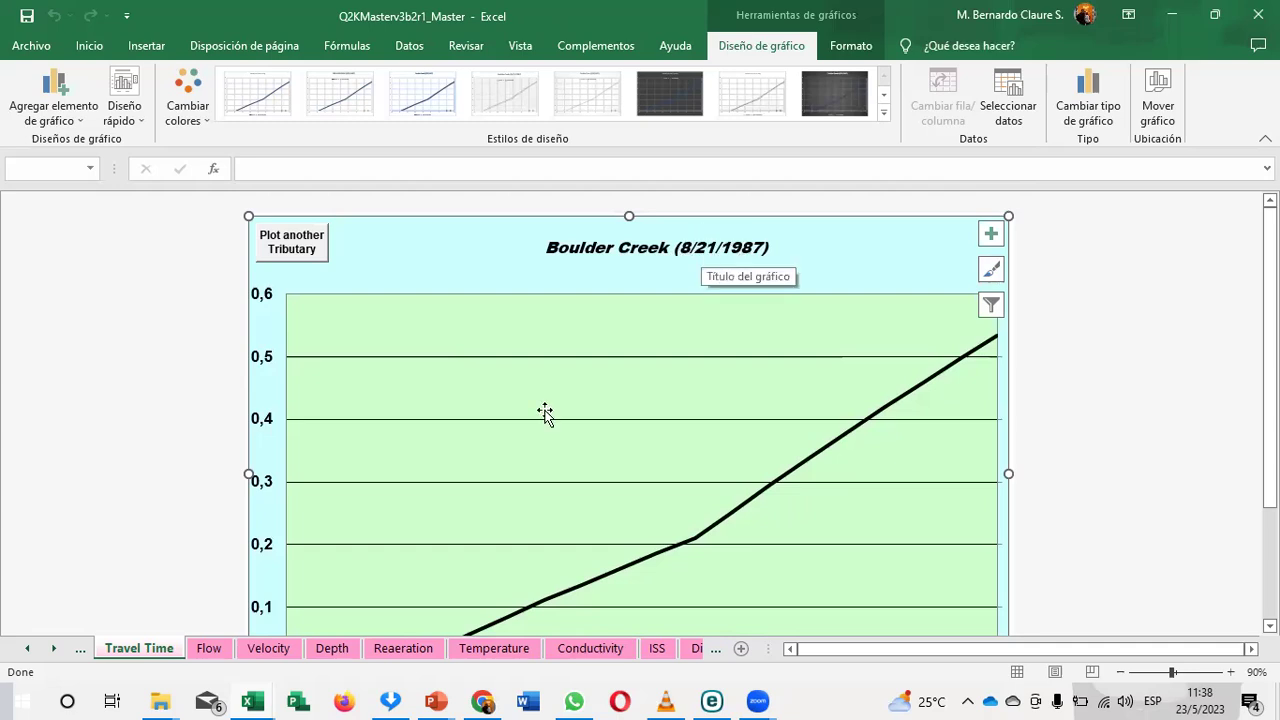
pyautogui.scroll(-2, 545, 413)
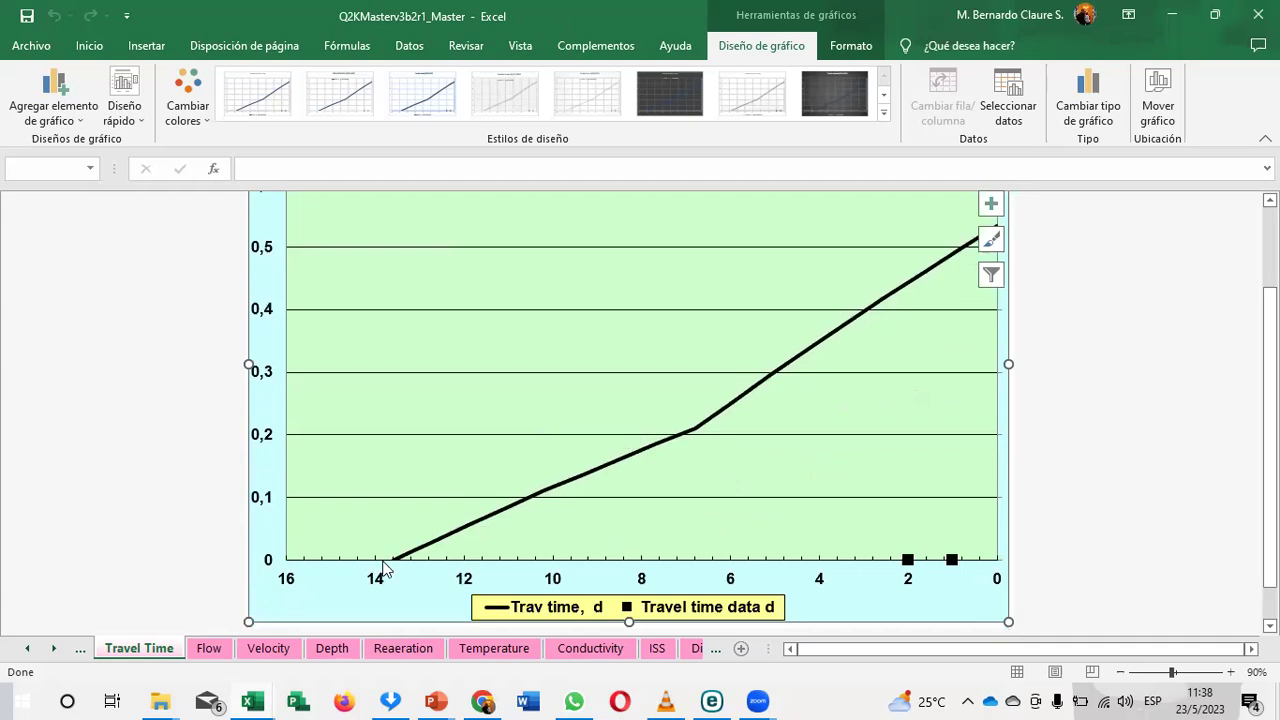
pyautogui.moveTo(393, 565)
pyautogui.scroll(1, 322, 468)
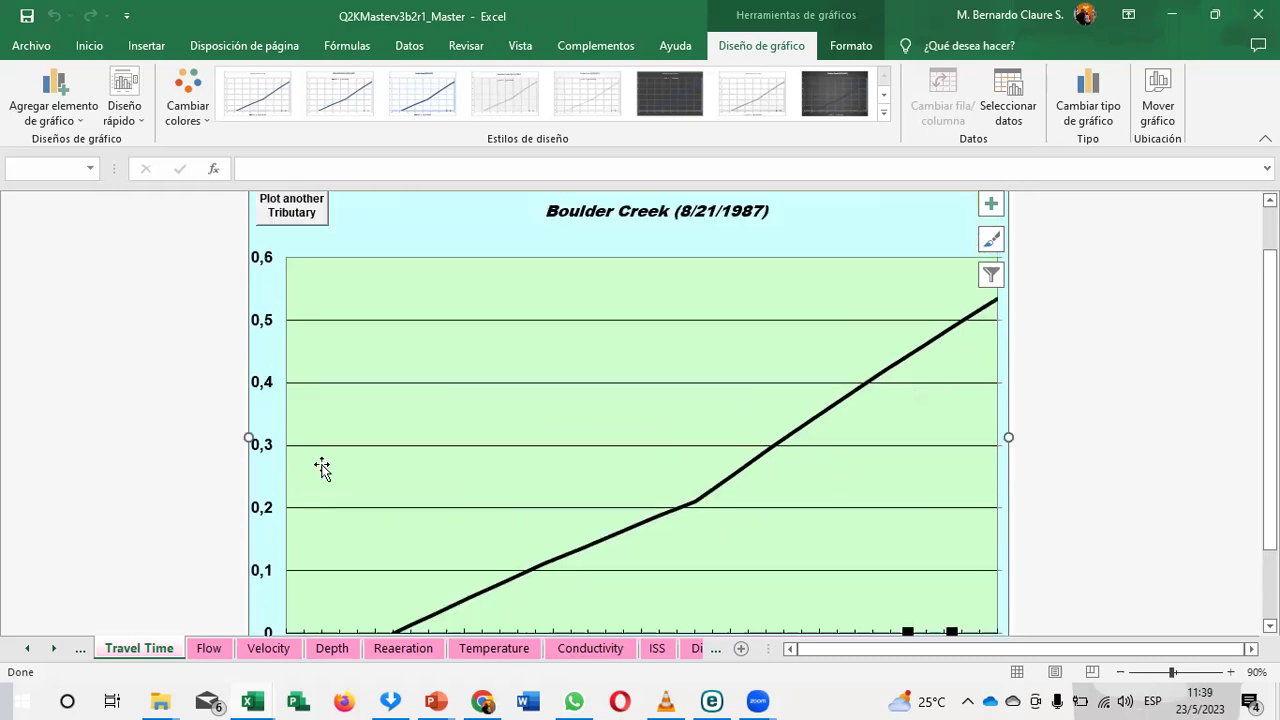
pyautogui.scroll(-1, 318, 480)
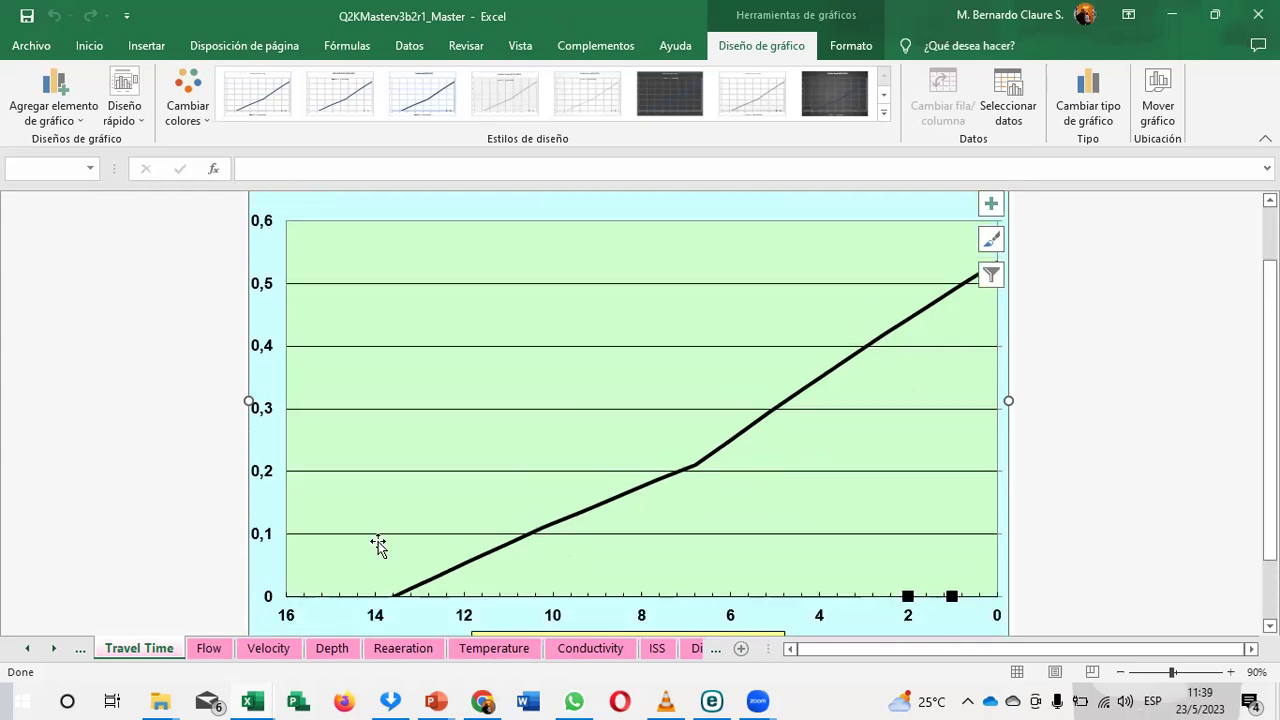
# Step: Examine the Flow, Velocity, Depth, Temperature and ISS result charts for Boulder Creek
pyautogui.click(208, 649)
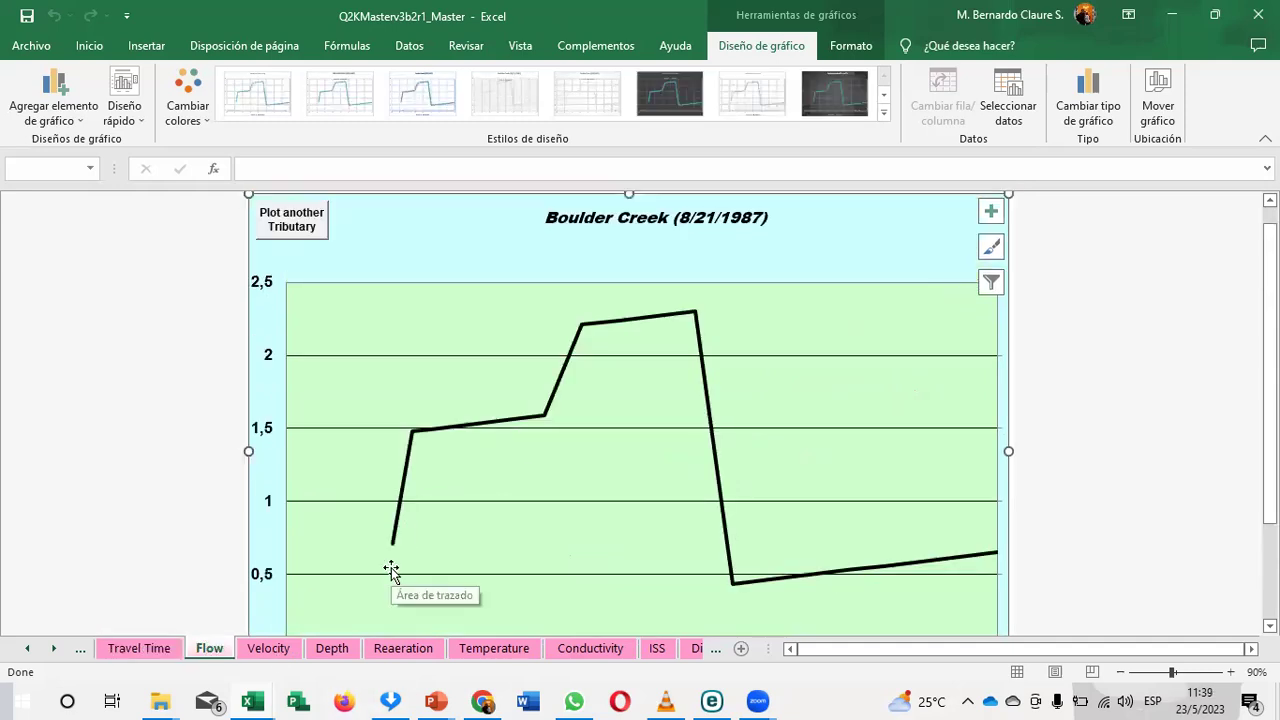
pyautogui.scroll(-1, 375, 490)
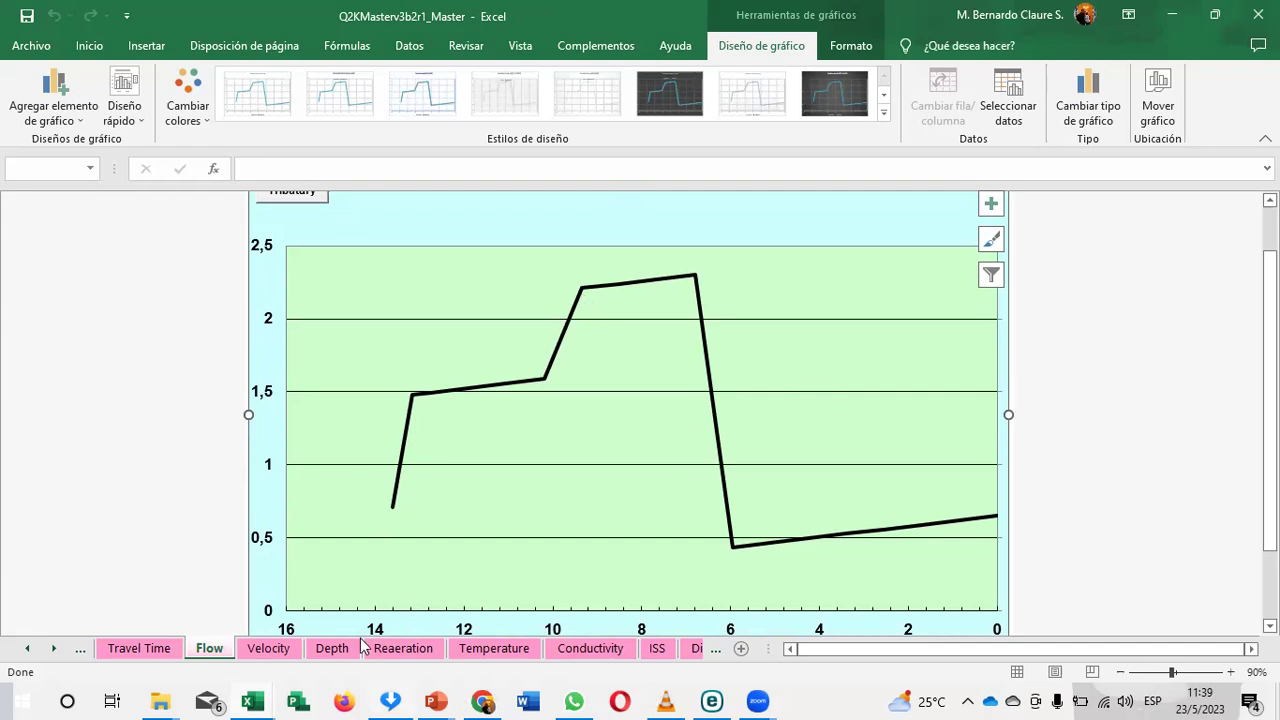
pyautogui.click(281, 648)
pyautogui.click(322, 650)
pyautogui.click(476, 648)
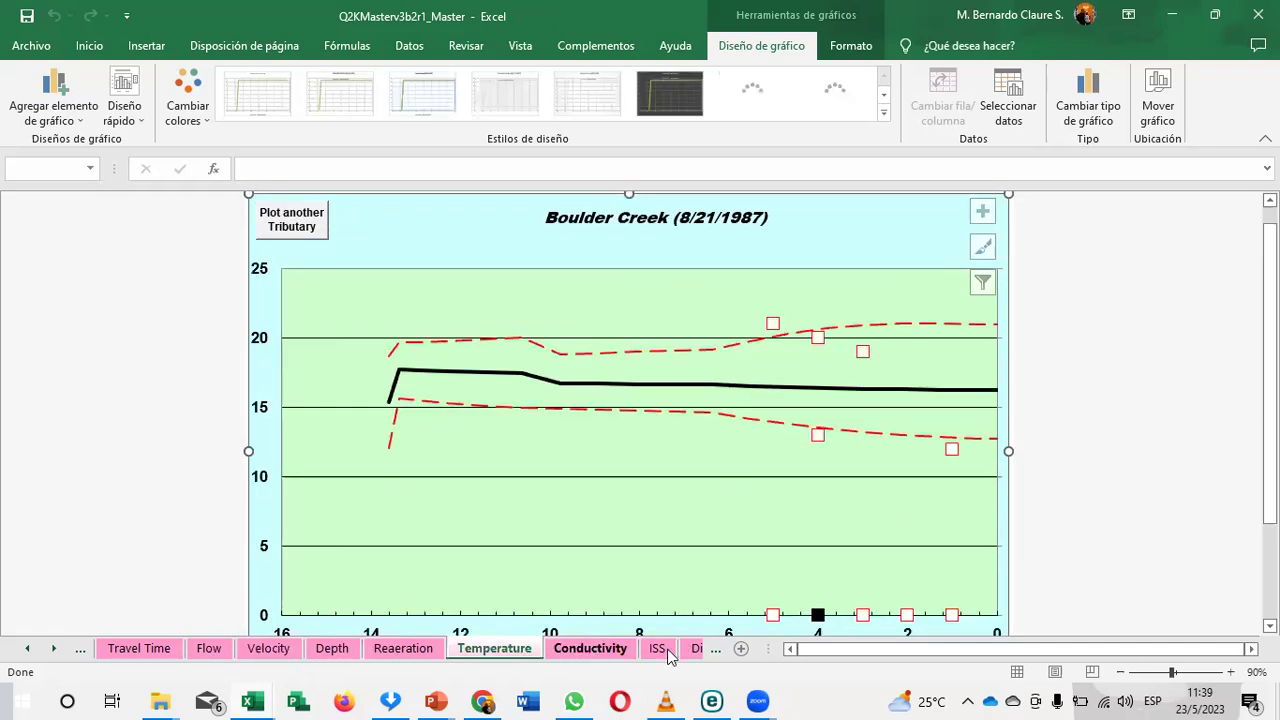
pyautogui.click(666, 650)
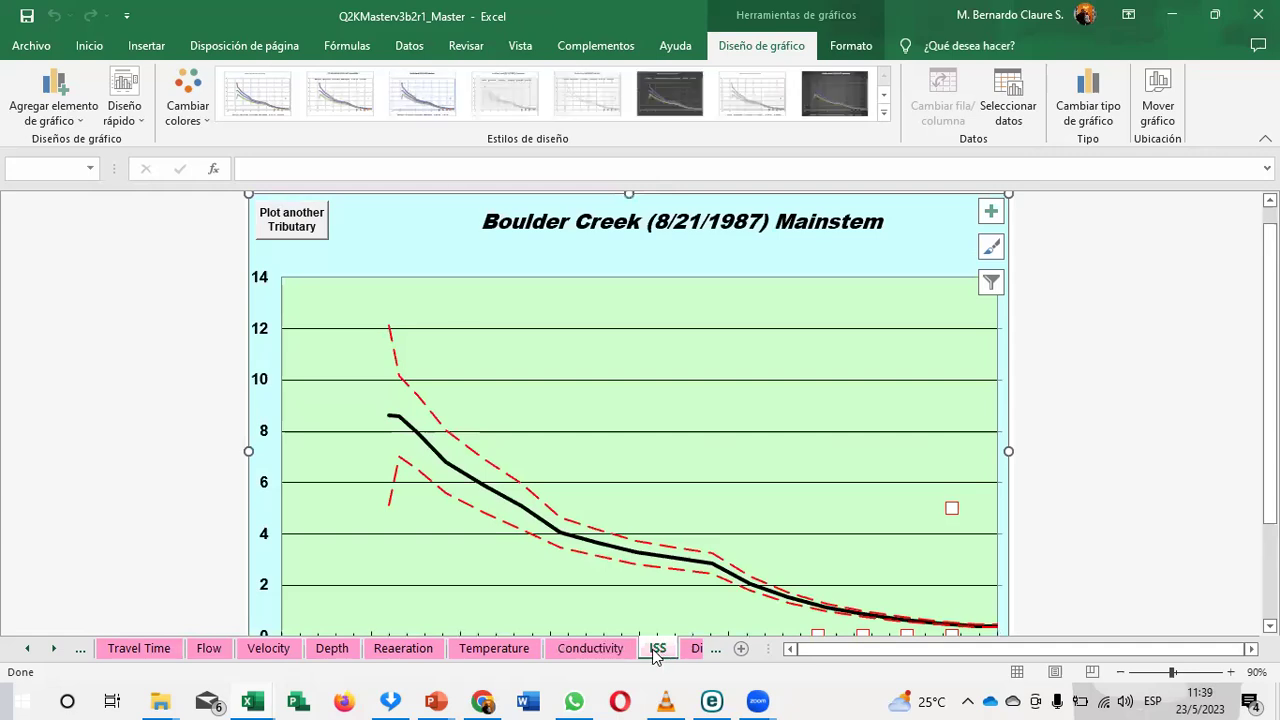
# Step: Examine the Dissolved Oxygen chart's curves together with their legend
pyautogui.click(697, 650)
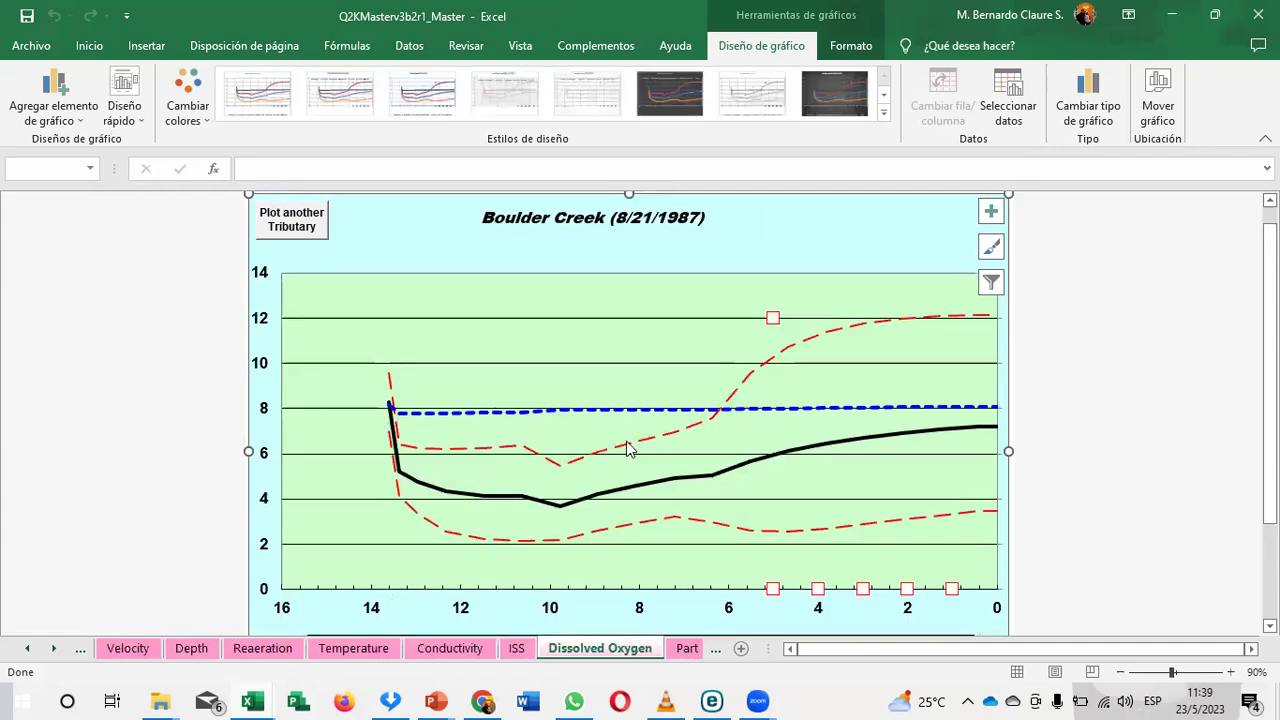
pyautogui.scroll(-1, 628, 449)
pyautogui.scroll(-1, 366, 351)
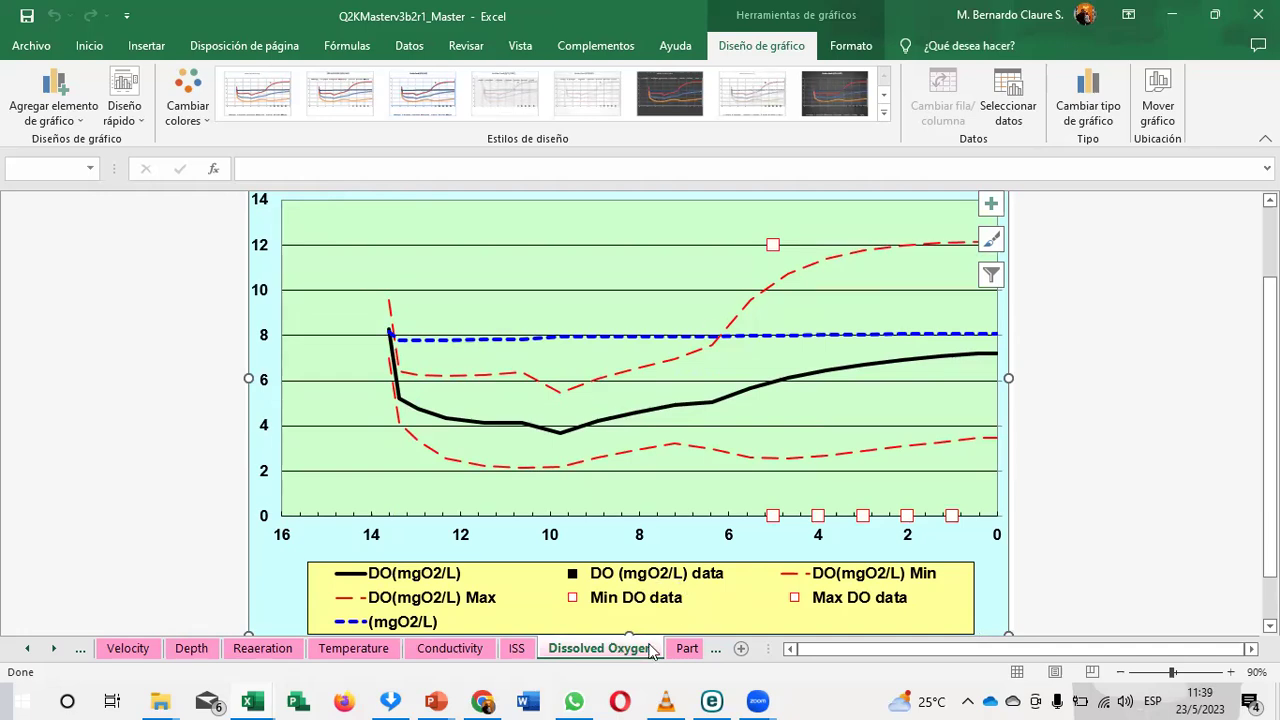
# Step: Bring up the CBOD fast chart and examine how its curves change along the river's main stem
pyautogui.click(57, 649)
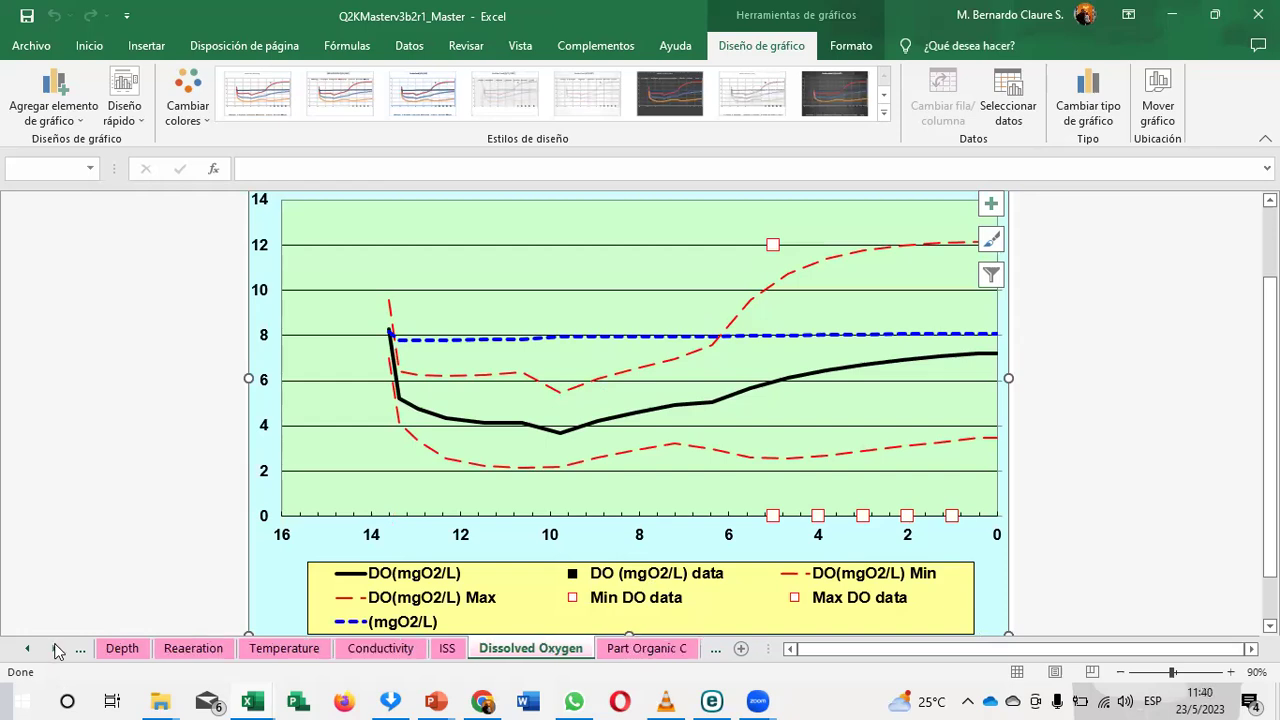
pyautogui.click(57, 649)
pyautogui.click(57, 649)
pyautogui.click(57, 649)
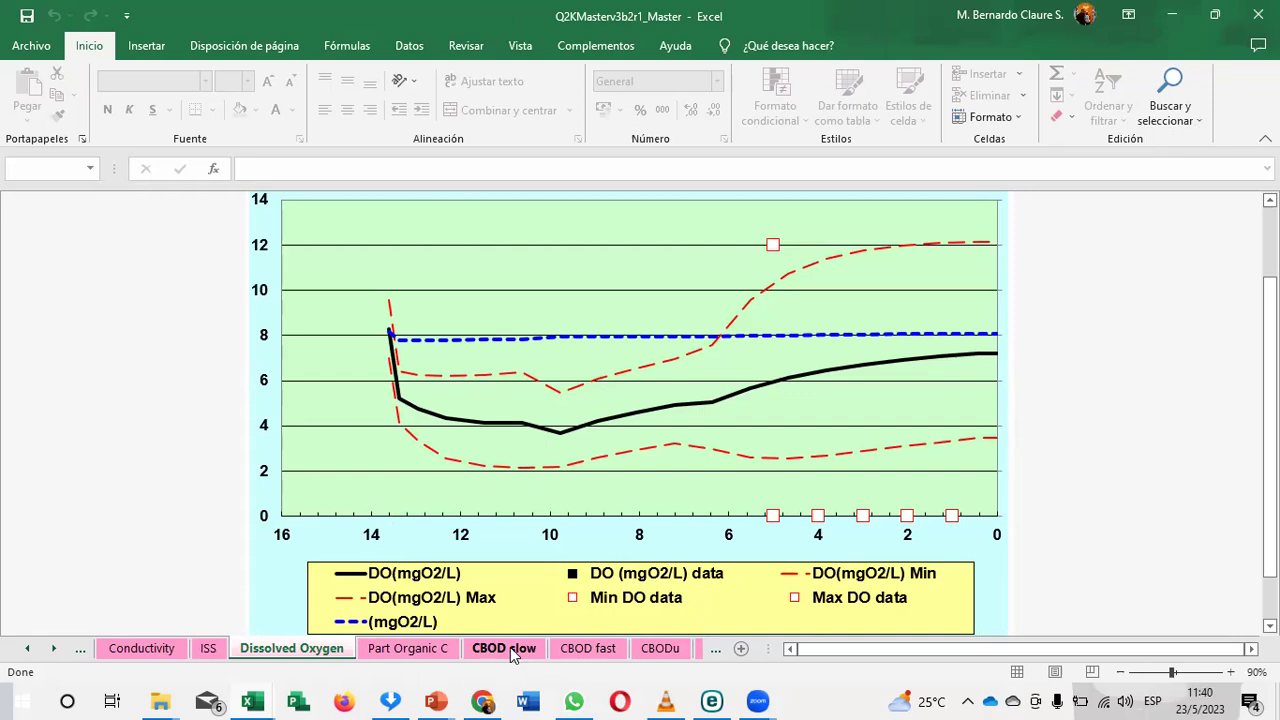
pyautogui.click(590, 649)
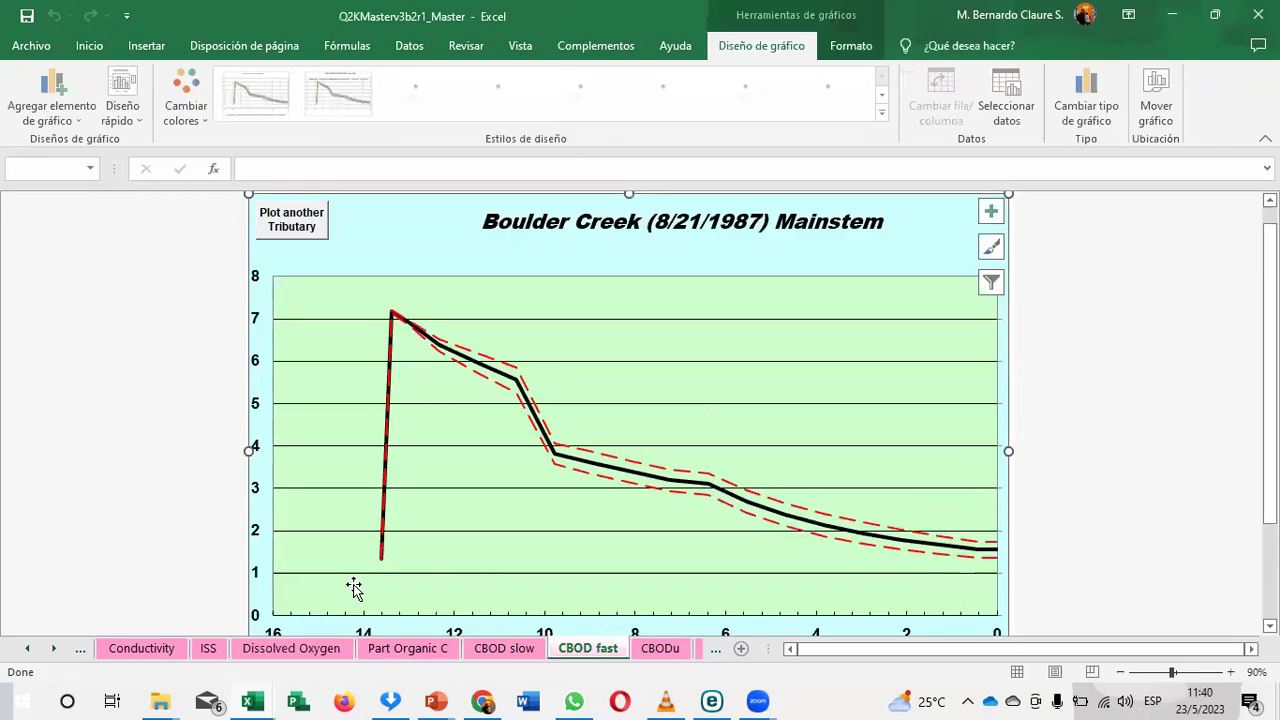
pyautogui.moveTo(388, 566)
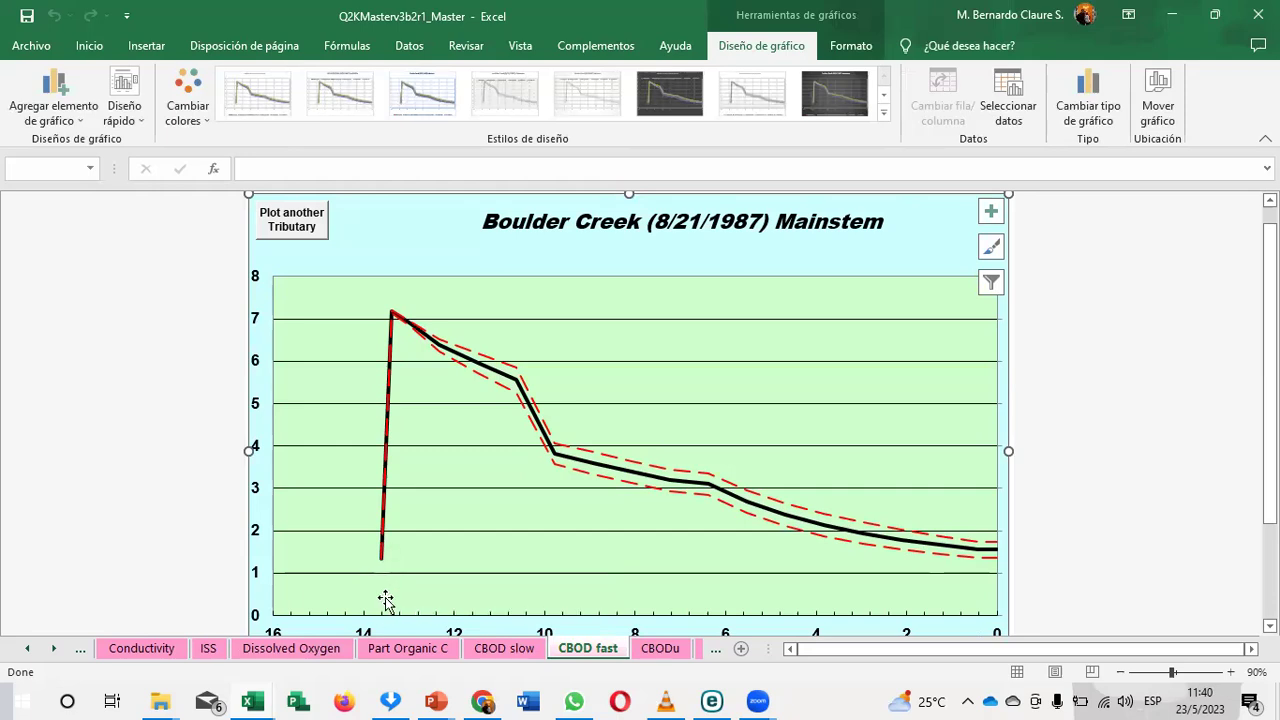
pyautogui.moveTo(395, 313)
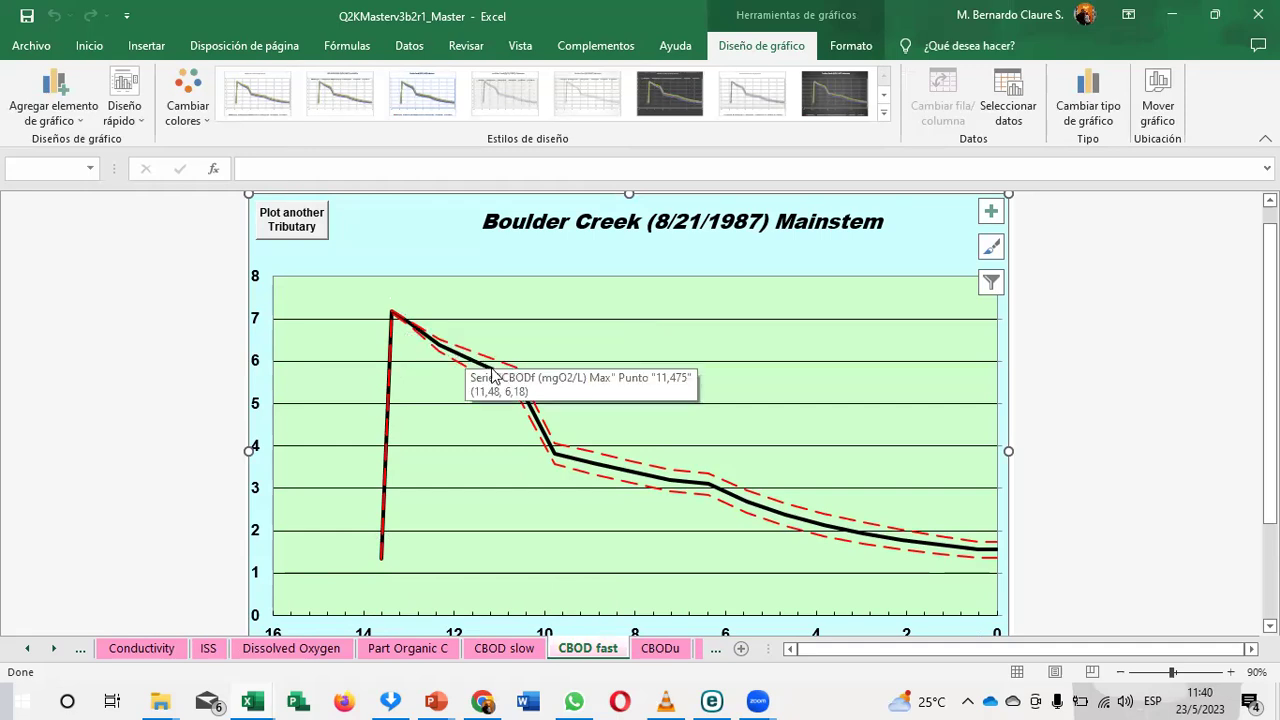
pyautogui.moveTo(515, 383)
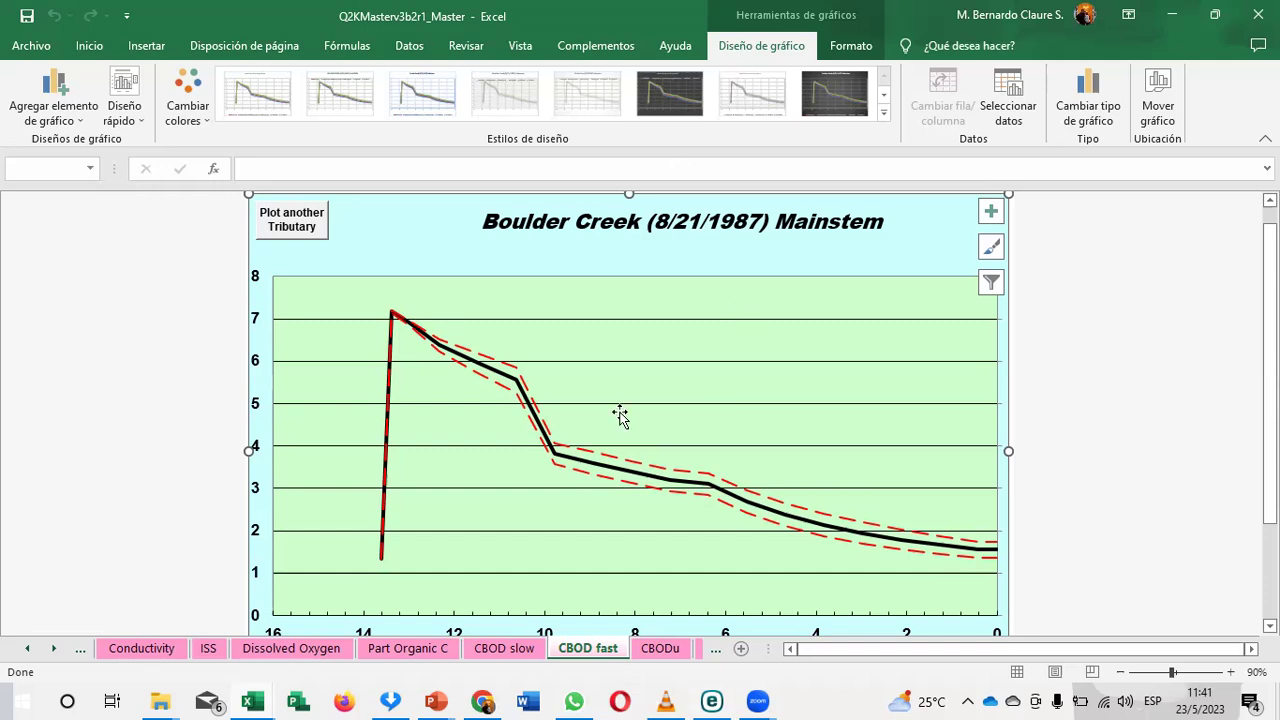
# Step: Switch to the PowerPoint presentation showing the "Cabeceras (headwaters)" slide
pyautogui.hotkey('alt', 'Tab')
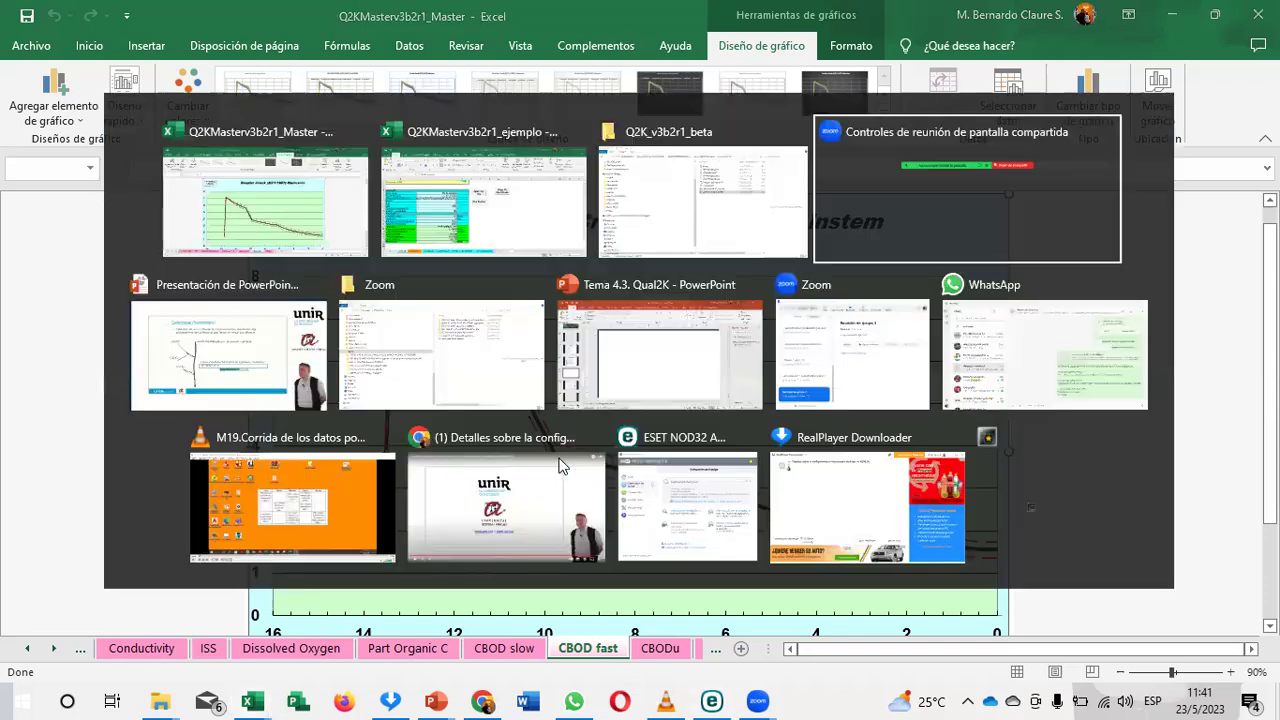
pyautogui.hotkey('alt', 'Tab')
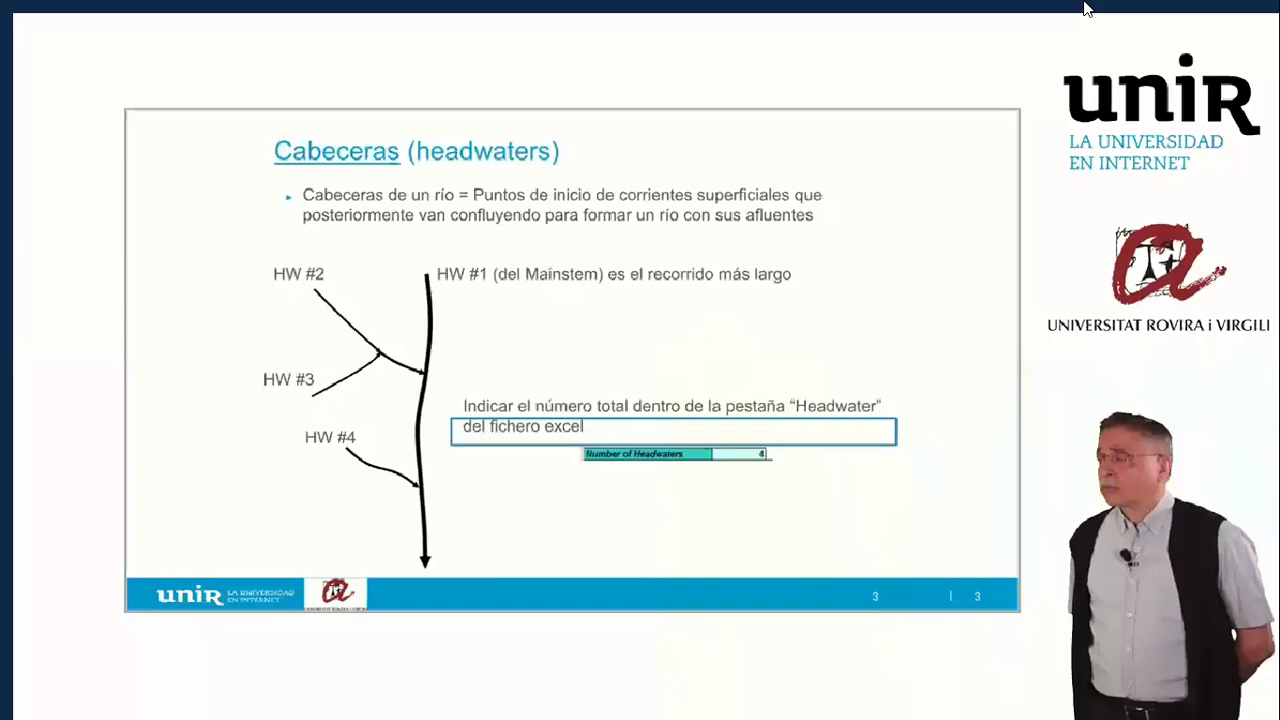
pyautogui.click(1087, 8)
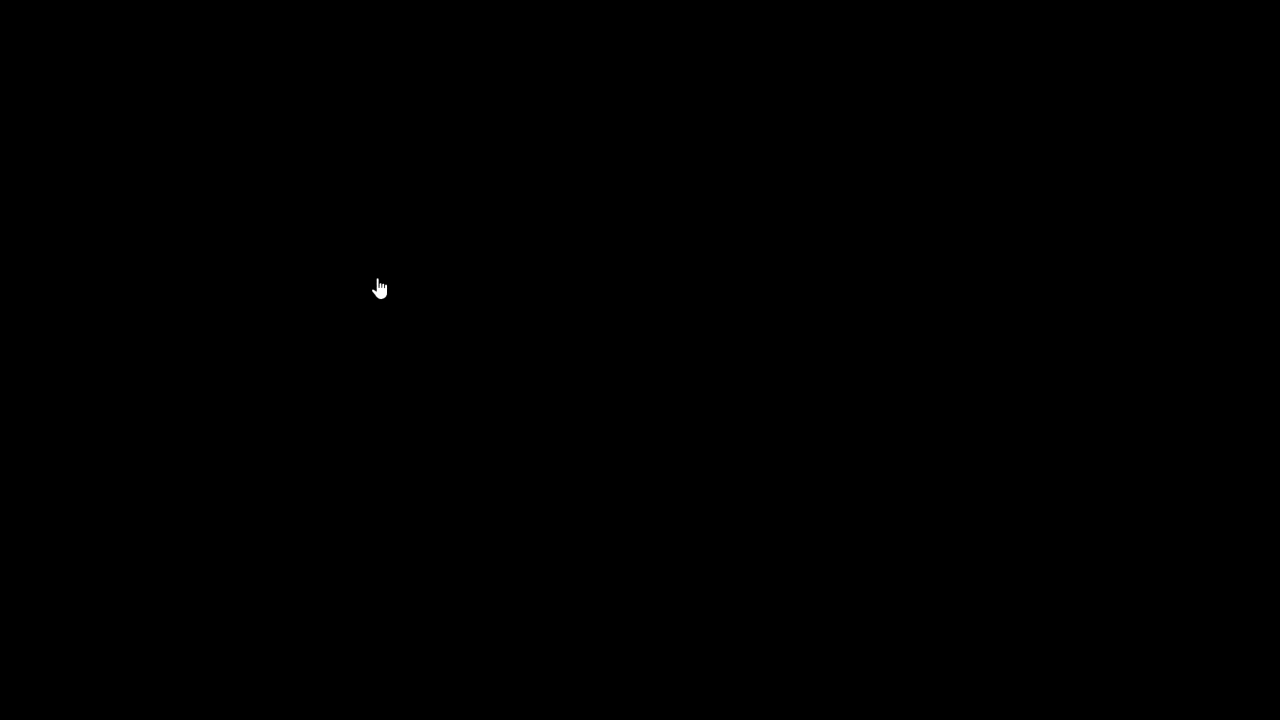
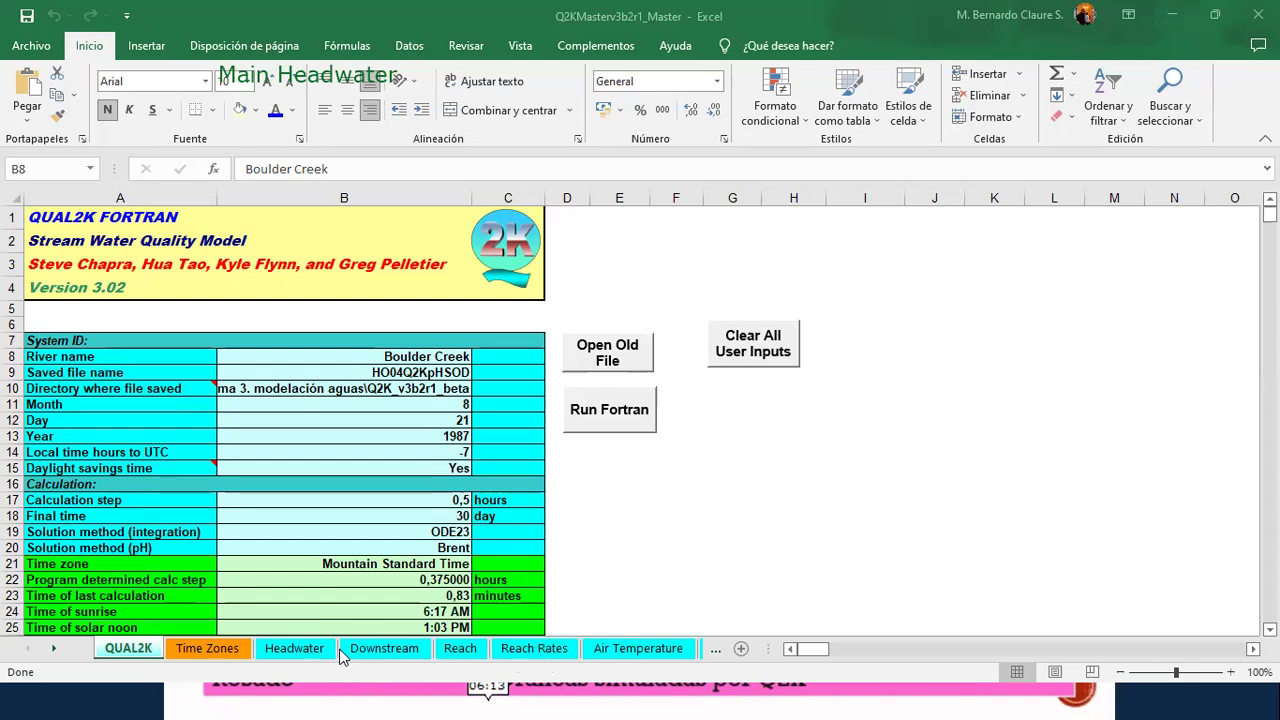
# Step: Review the System ID and Calculation inputs on the QUAL2K sheet, check the -4 Atlantic Time offset in Time Zones, and return to QUAL2K
pyautogui.click(294, 650)
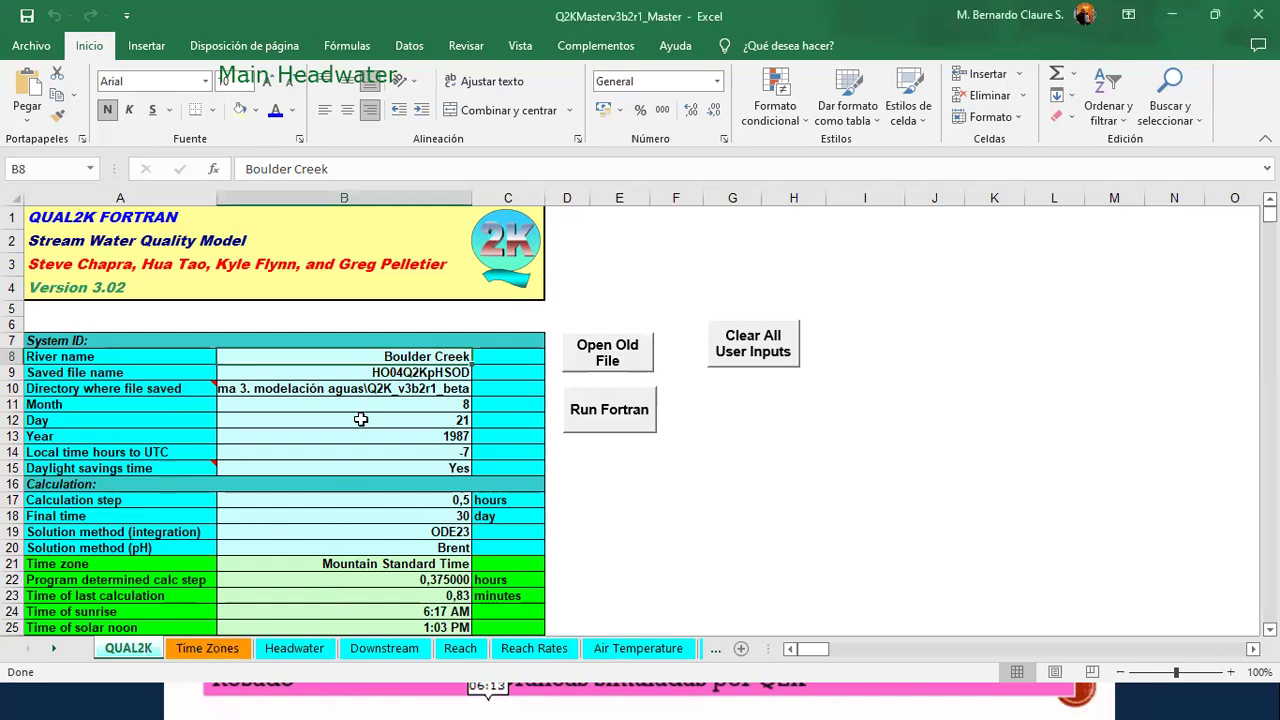
pyautogui.scroll(-2, 393, 503)
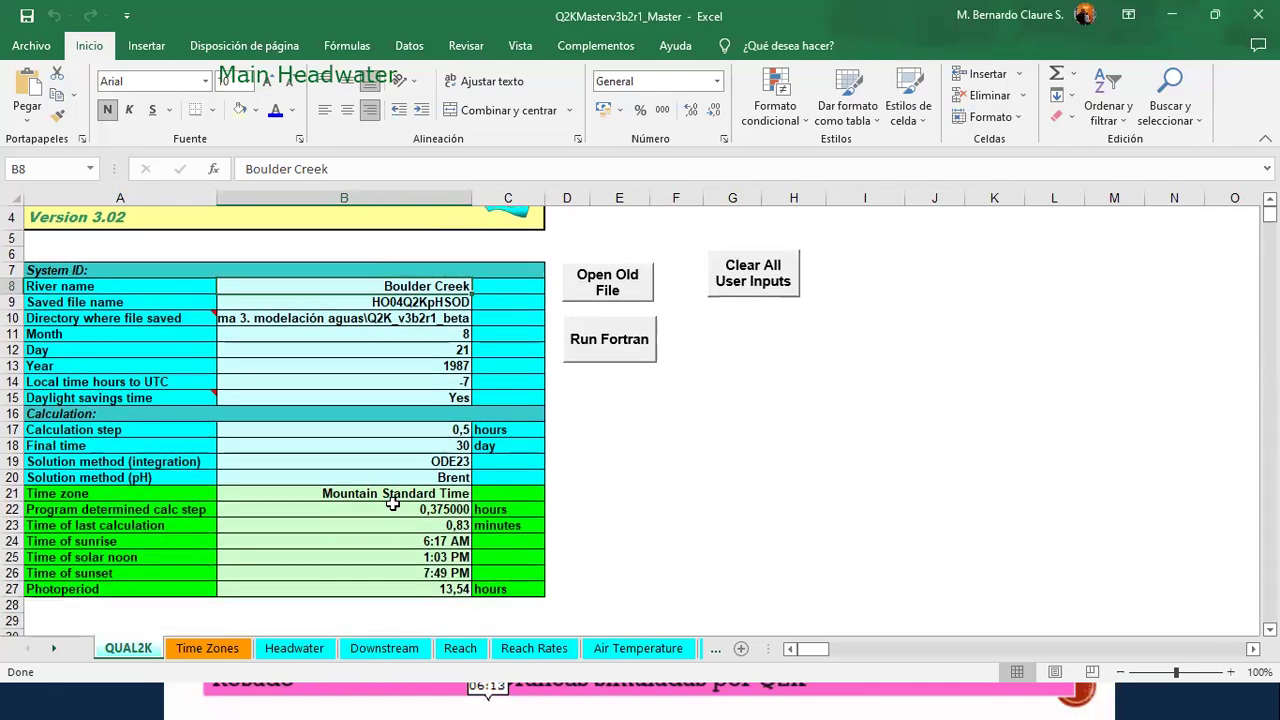
pyautogui.scroll(1, 413, 386)
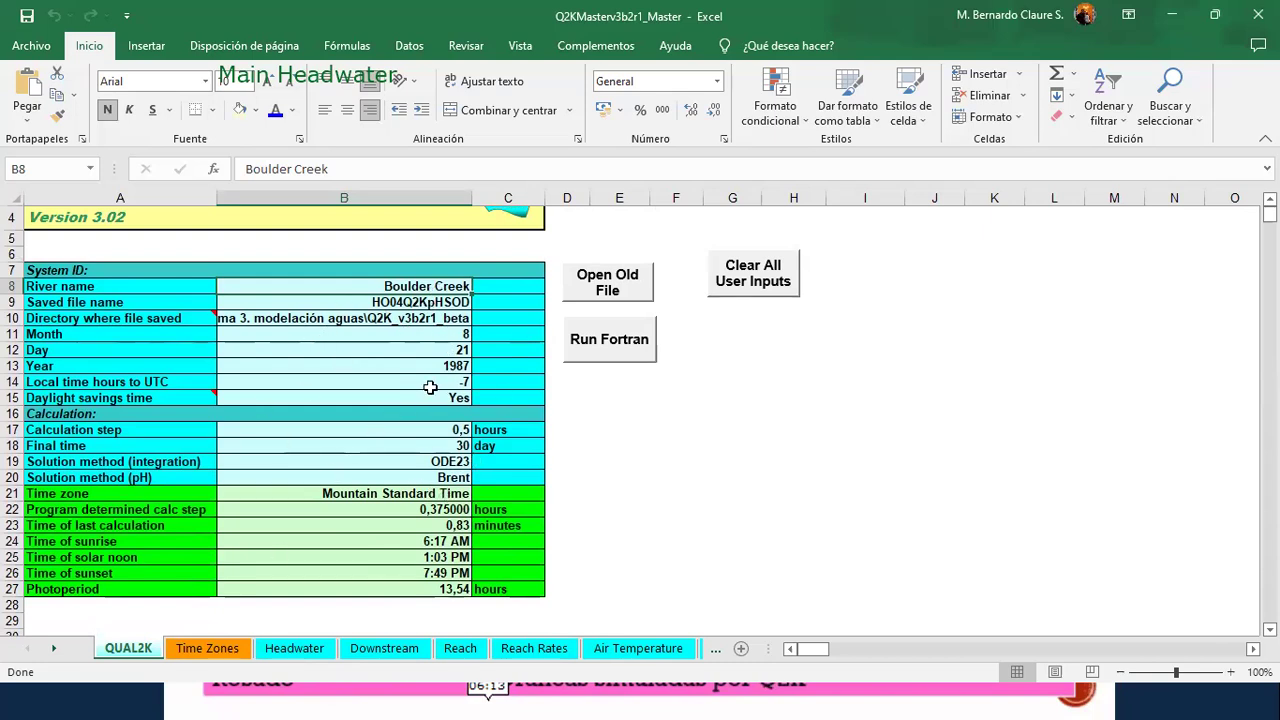
pyautogui.click(230, 650)
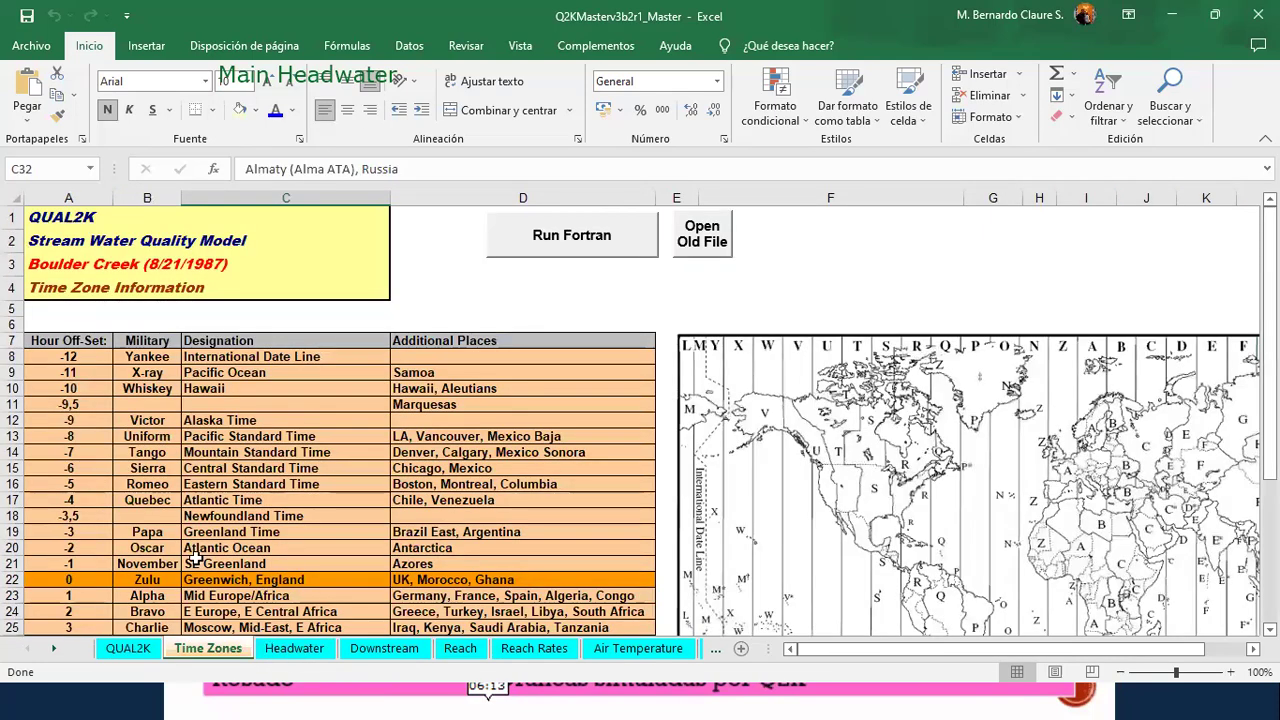
pyautogui.click(89, 498)
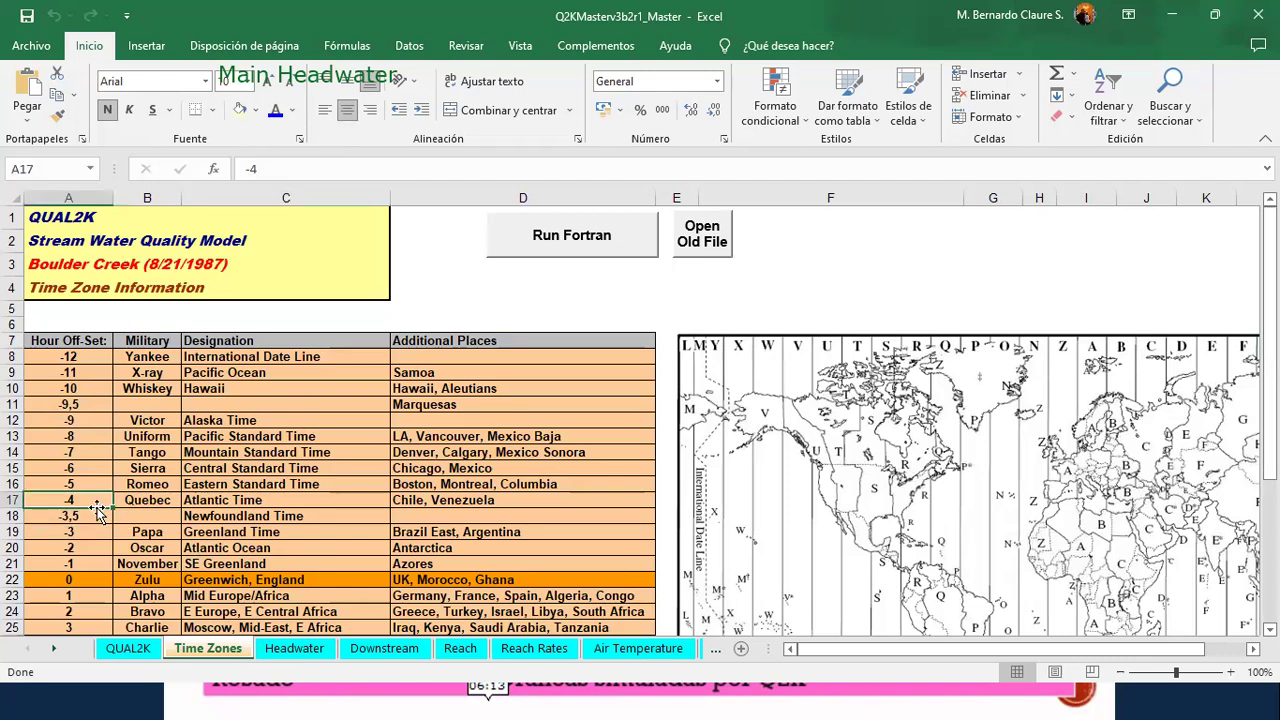
pyautogui.click(127, 648)
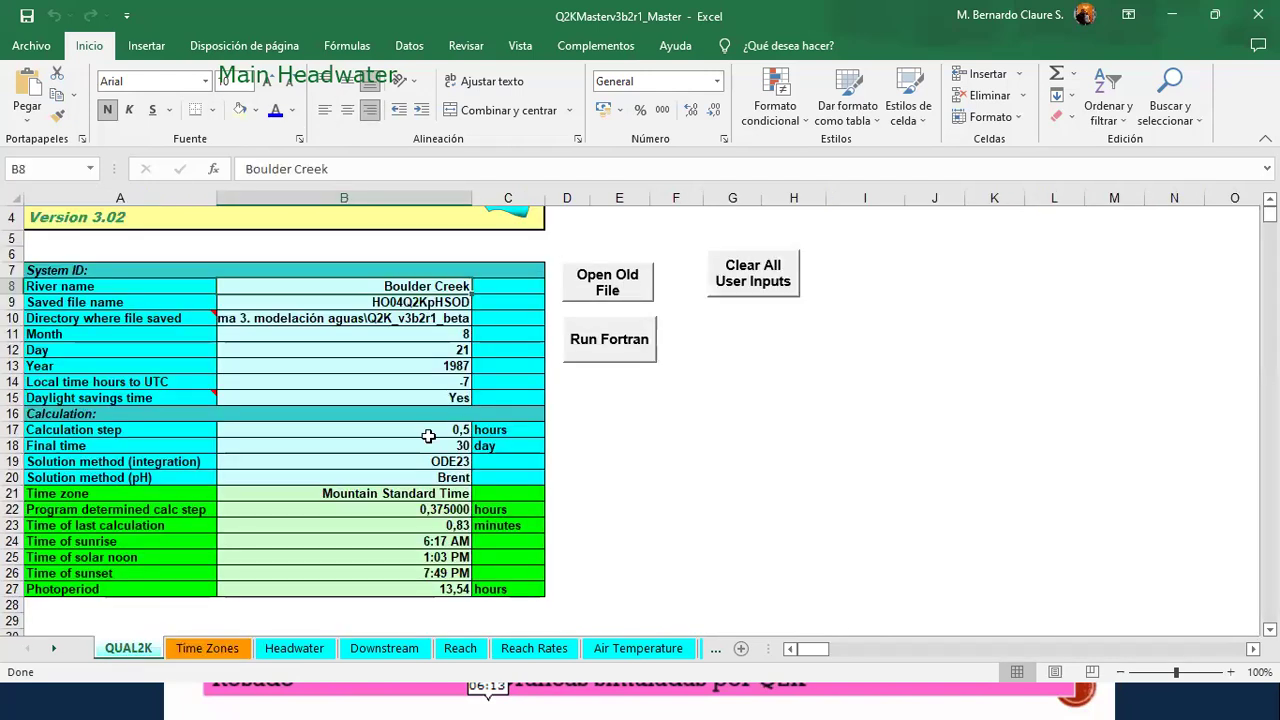
# Step: Open the Headwater sheet and examine the mainstem headwater's hourly Temperature values across the day
pyautogui.click(294, 648)
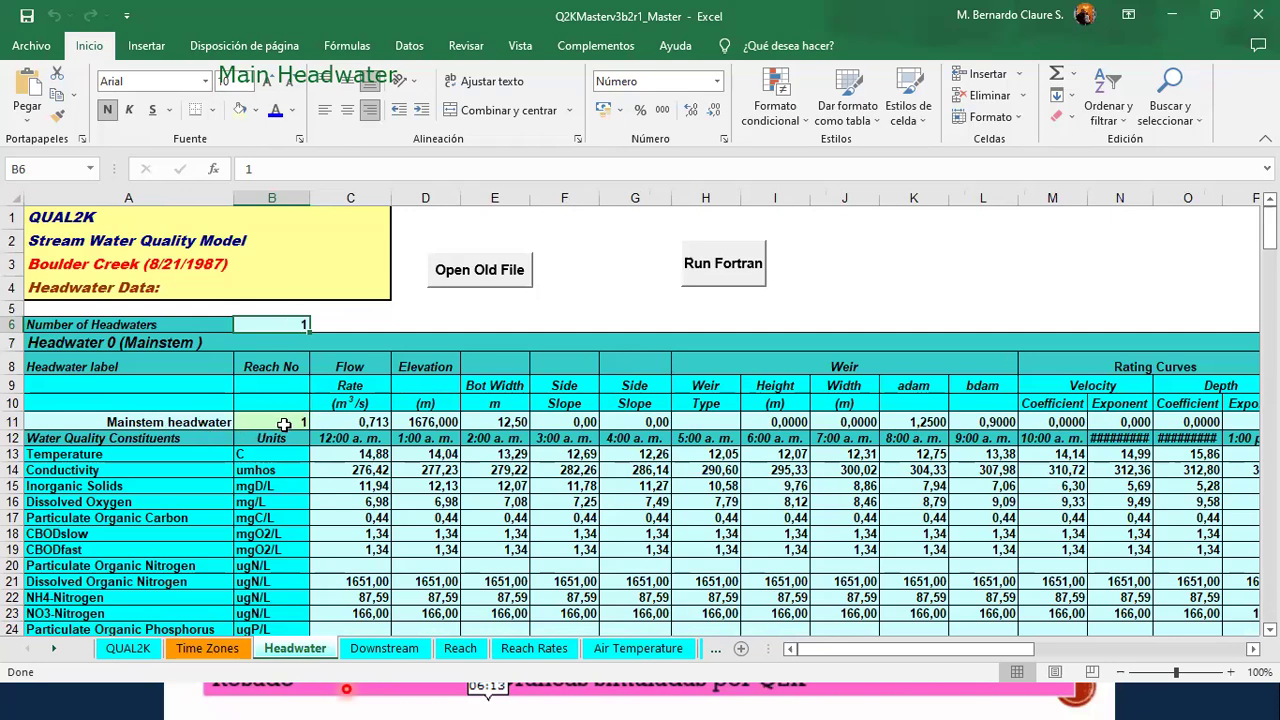
pyautogui.scroll(-1, 284, 427)
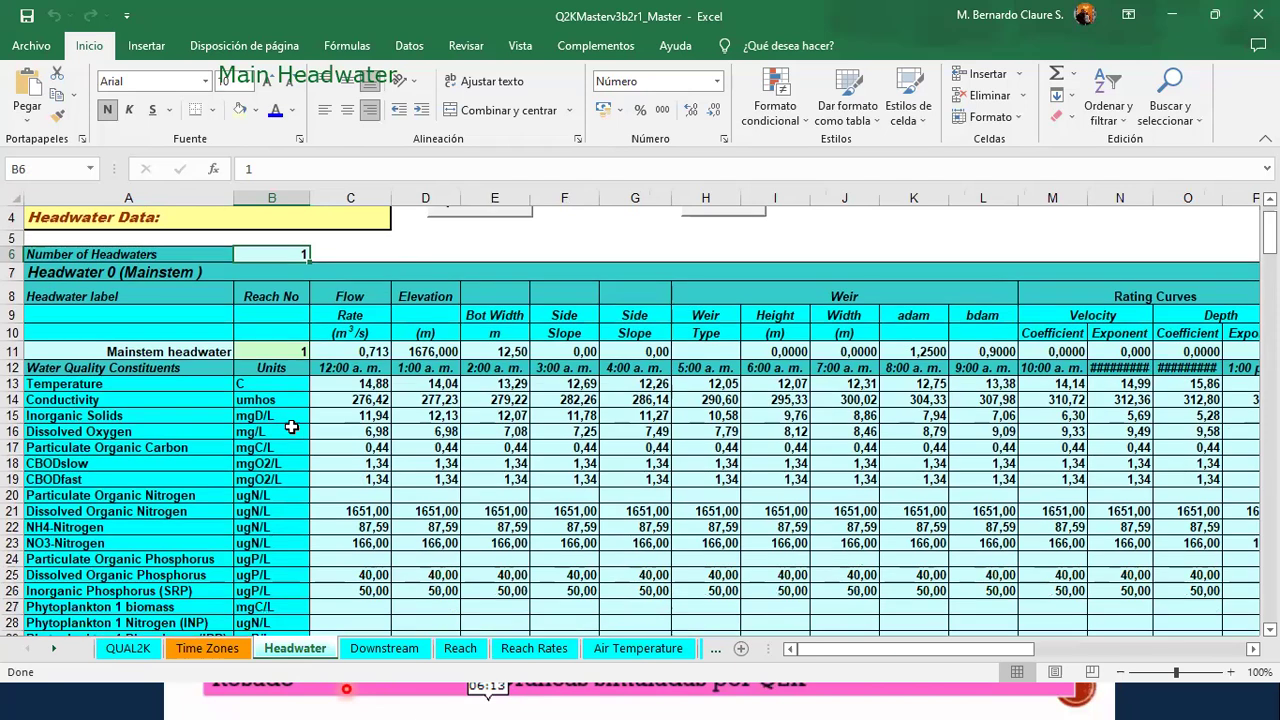
pyautogui.click(355, 398)
pyautogui.click(358, 384)
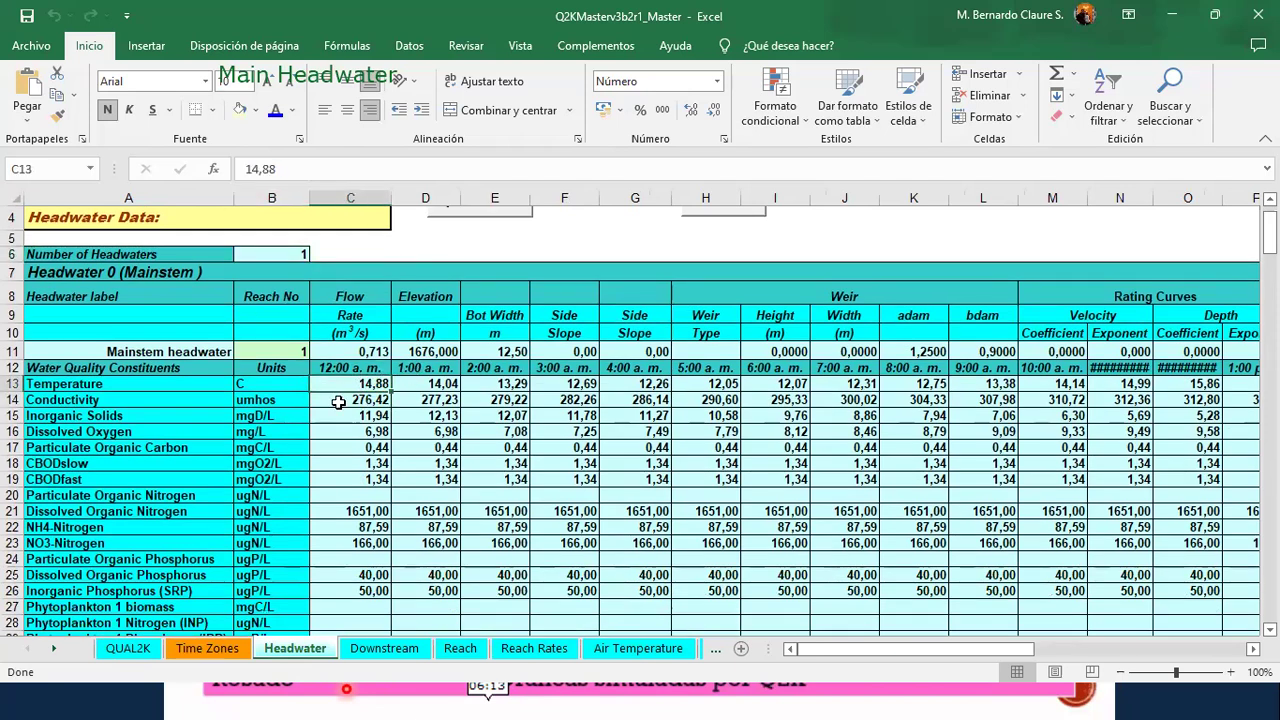
pyautogui.click(427, 384)
pyautogui.click(500, 388)
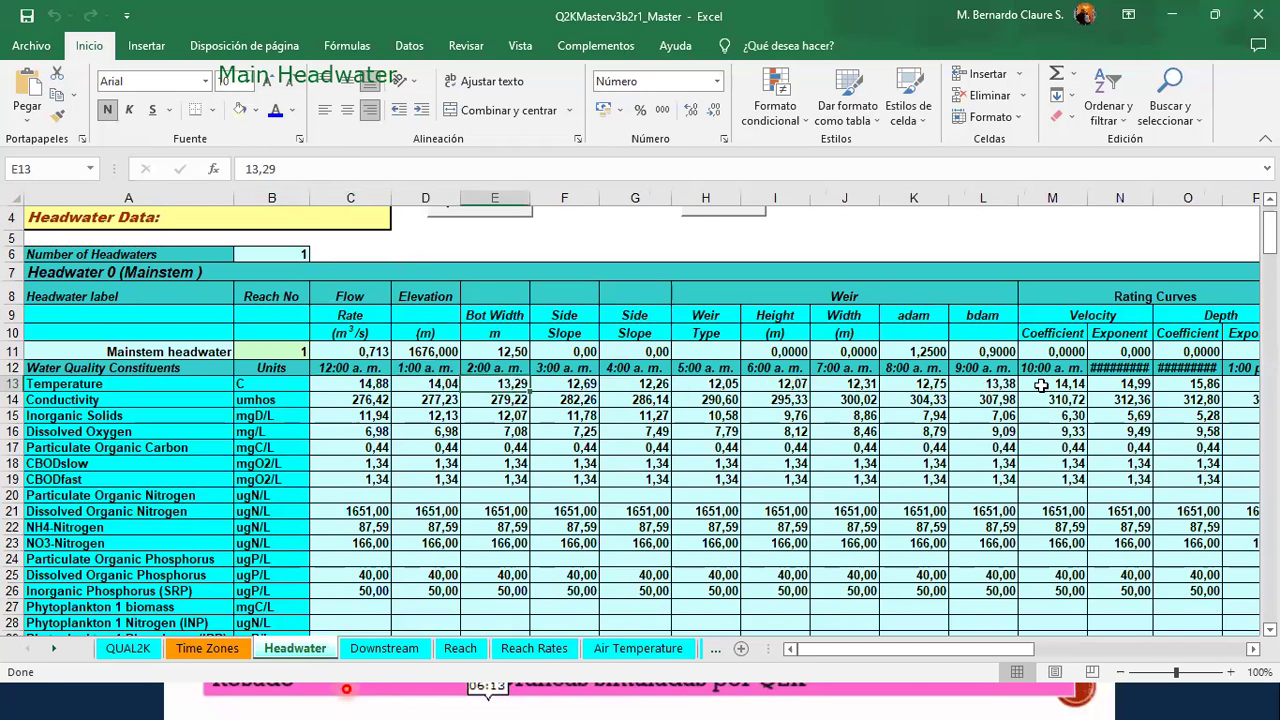
pyautogui.click(915, 384)
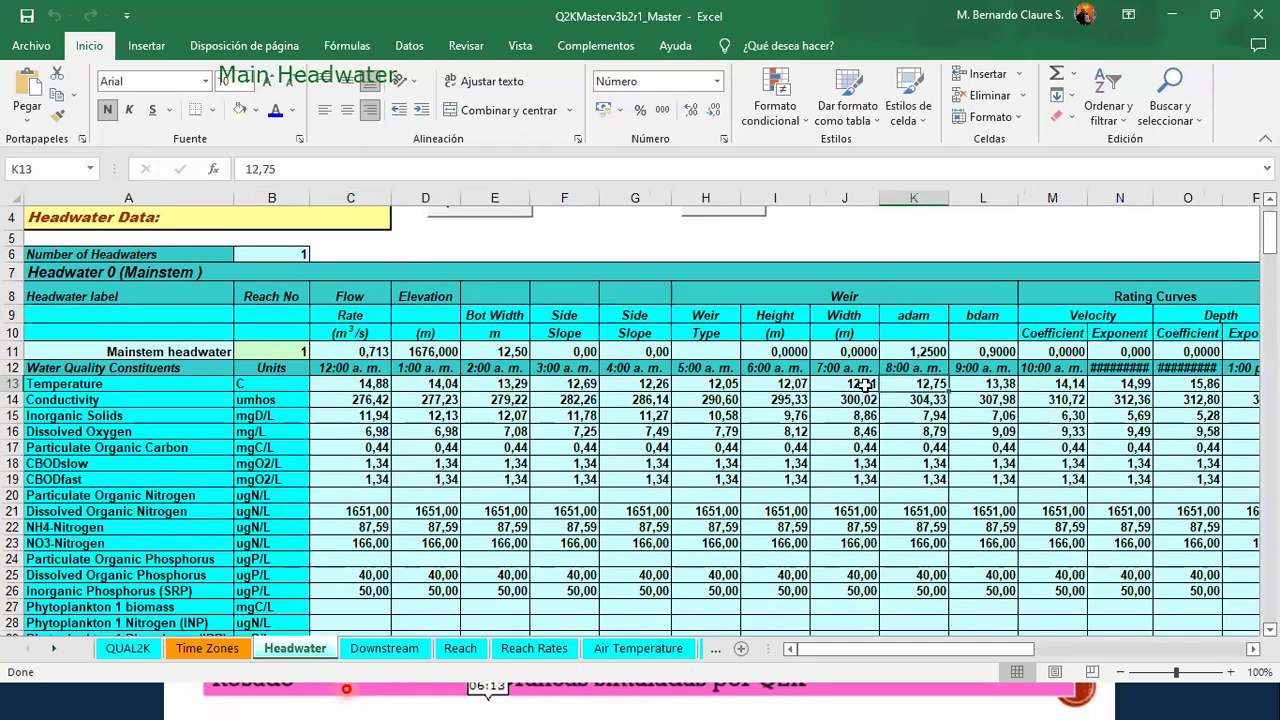
pyautogui.click(851, 386)
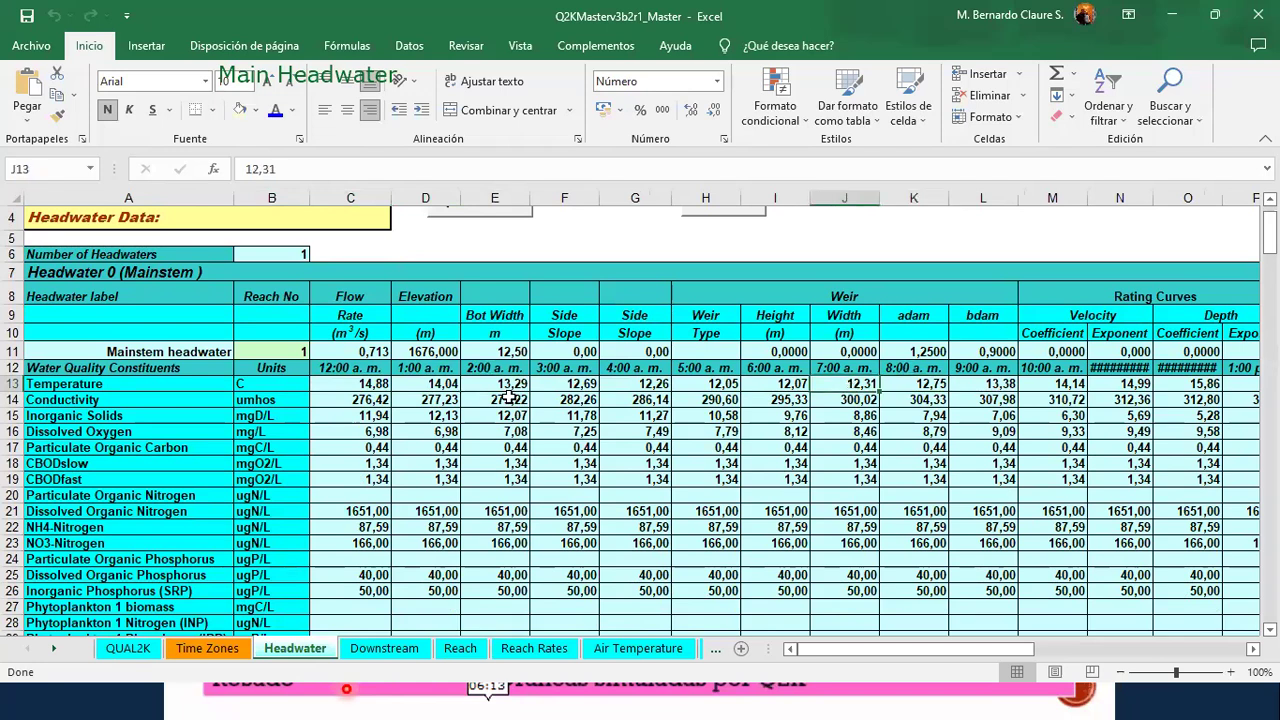
# Step: Examine the mainstem headwater's hourly water quality constituents and its flow, elevation and weir inputs in B11:J11
pyautogui.click(383, 403)
pyautogui.moveTo(383, 403); pyautogui.dragTo(365, 436)
pyautogui.moveTo(376, 590); pyautogui.dragTo(650, 357)
pyautogui.moveTo(497, 431); pyautogui.dragTo(805, 595)
pyautogui.moveTo(300, 350); pyautogui.dragTo(845, 355)
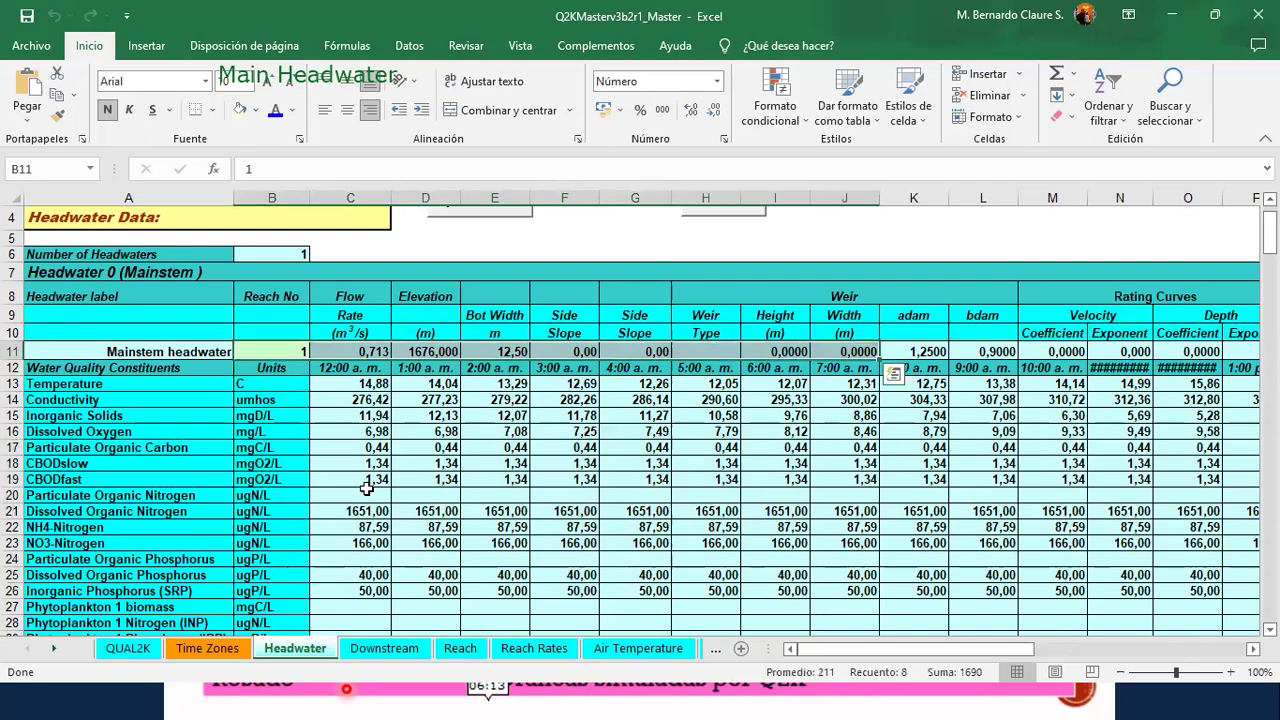
# Step: Look through the Headwater sheet's input blocks for Tributary 1, 2 and 3, and return to the start of the sheet
pyautogui.scroll(-8, 322, 485)
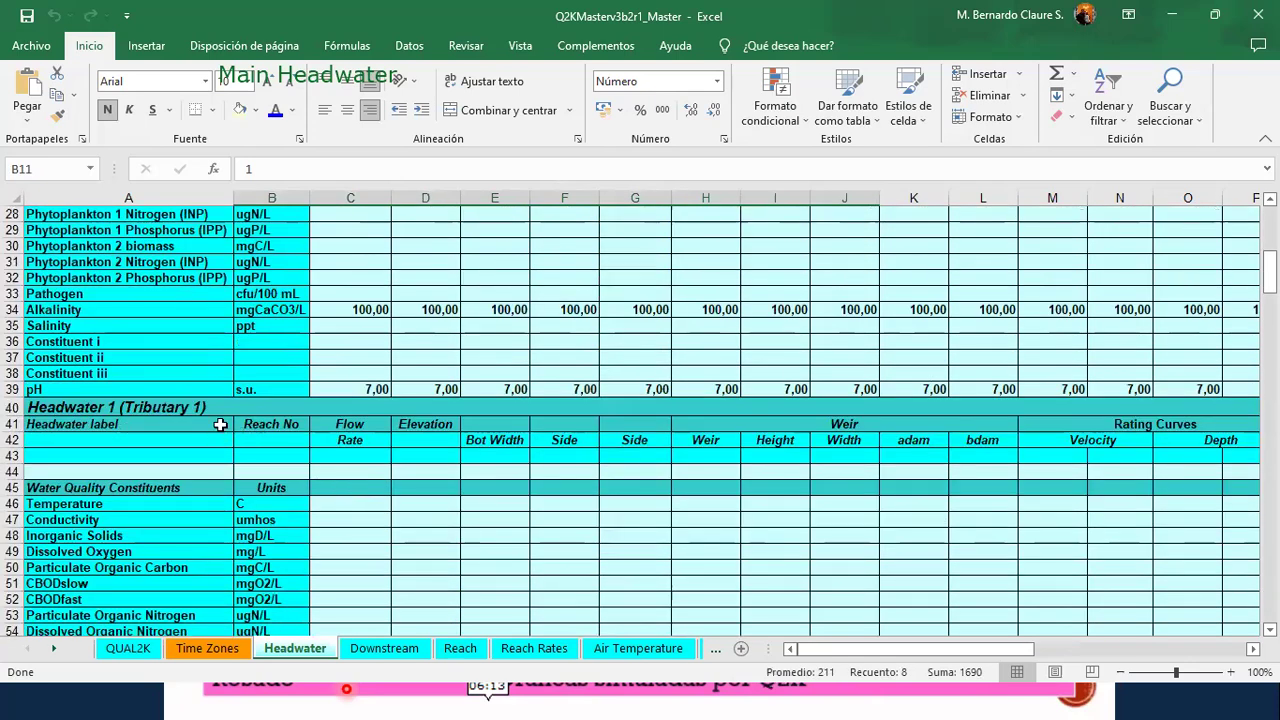
pyautogui.scroll(1, 216, 497)
pyautogui.scroll(-5, 215, 497)
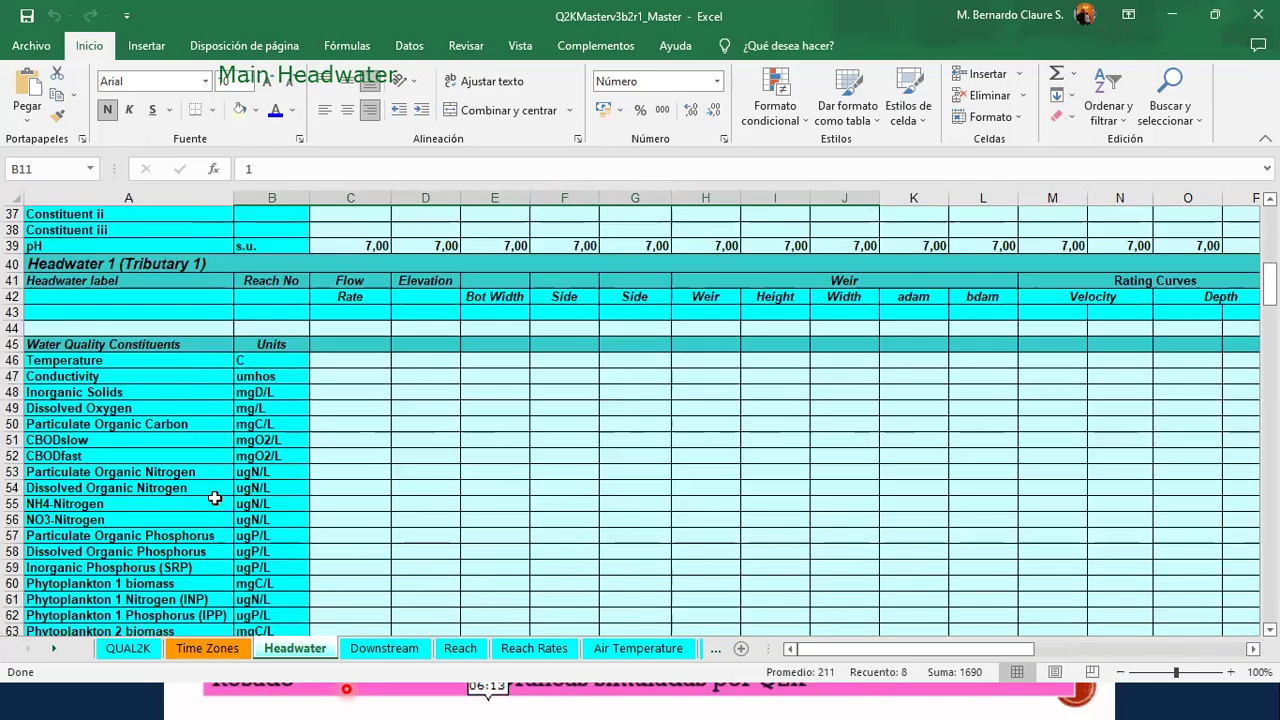
pyautogui.scroll(-6, 214, 497)
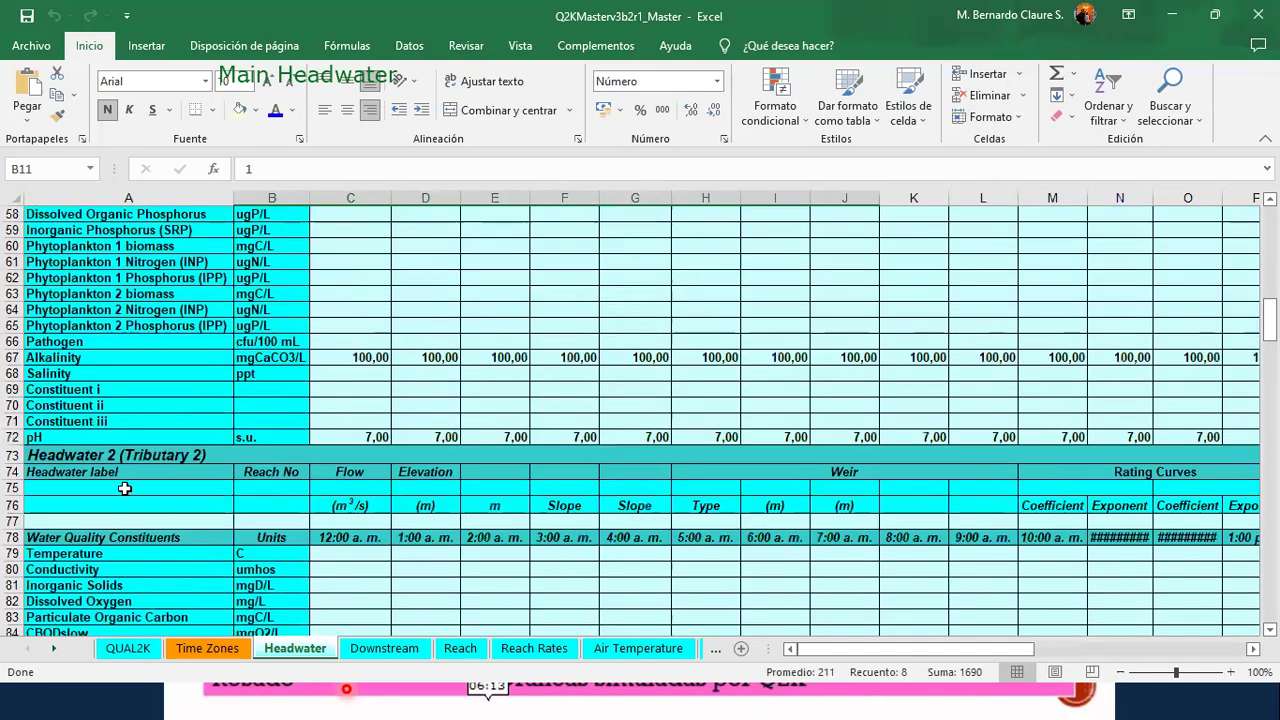
pyautogui.scroll(-10, 134, 503)
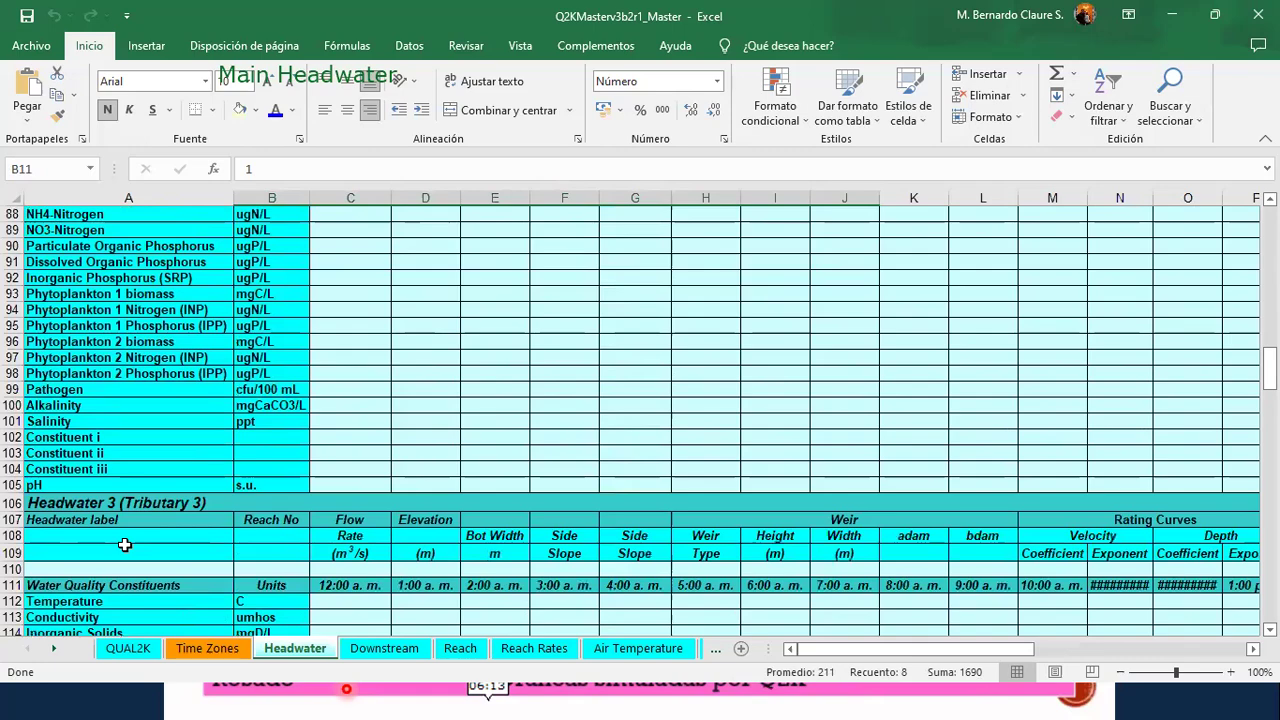
pyautogui.scroll(-5, 124, 544)
pyautogui.scroll(20, 124, 544)
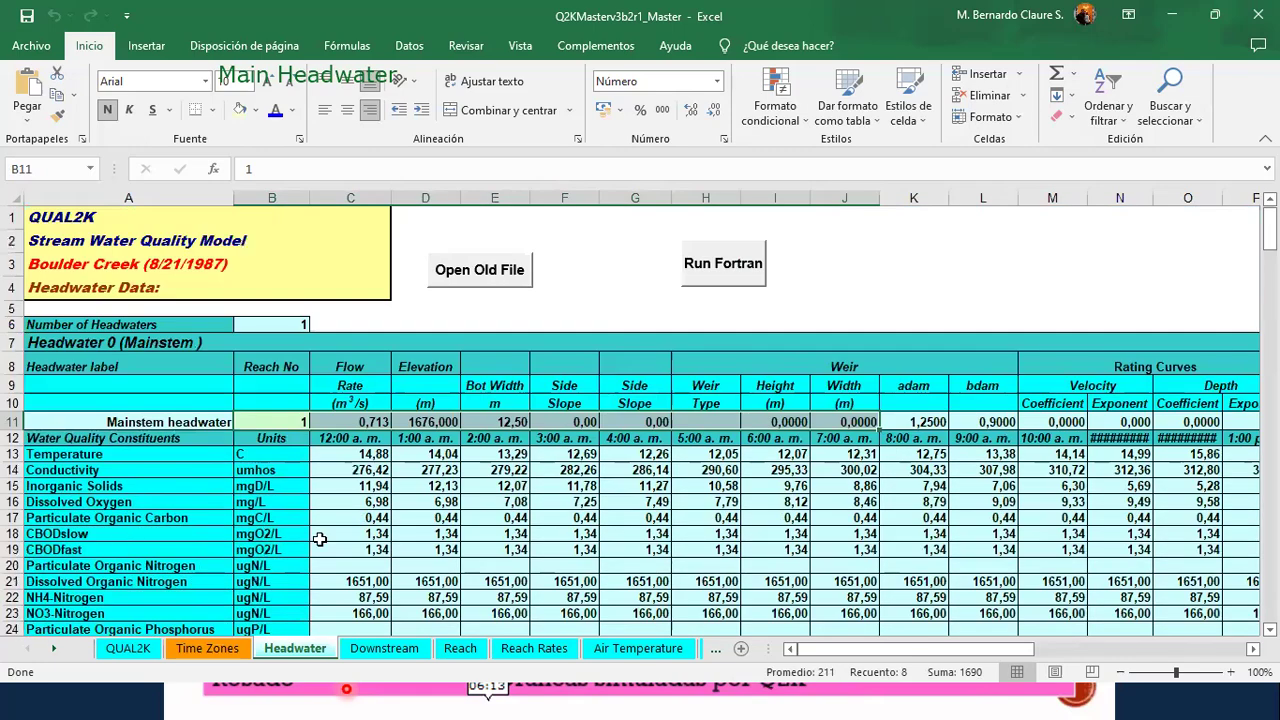
# Step: Check the Downstream sheet's prescribed boundary inputs, and review the list of numbered reaches on the Reach sheet
pyautogui.click(379, 649)
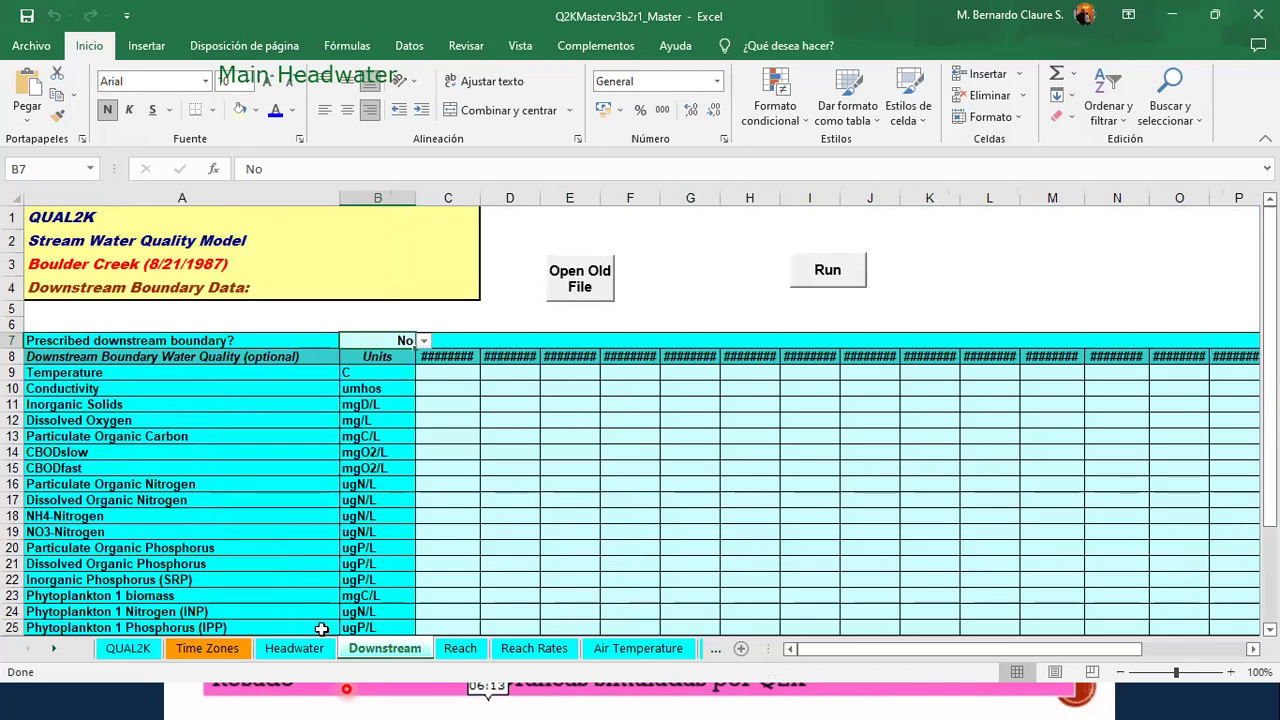
pyautogui.click(298, 649)
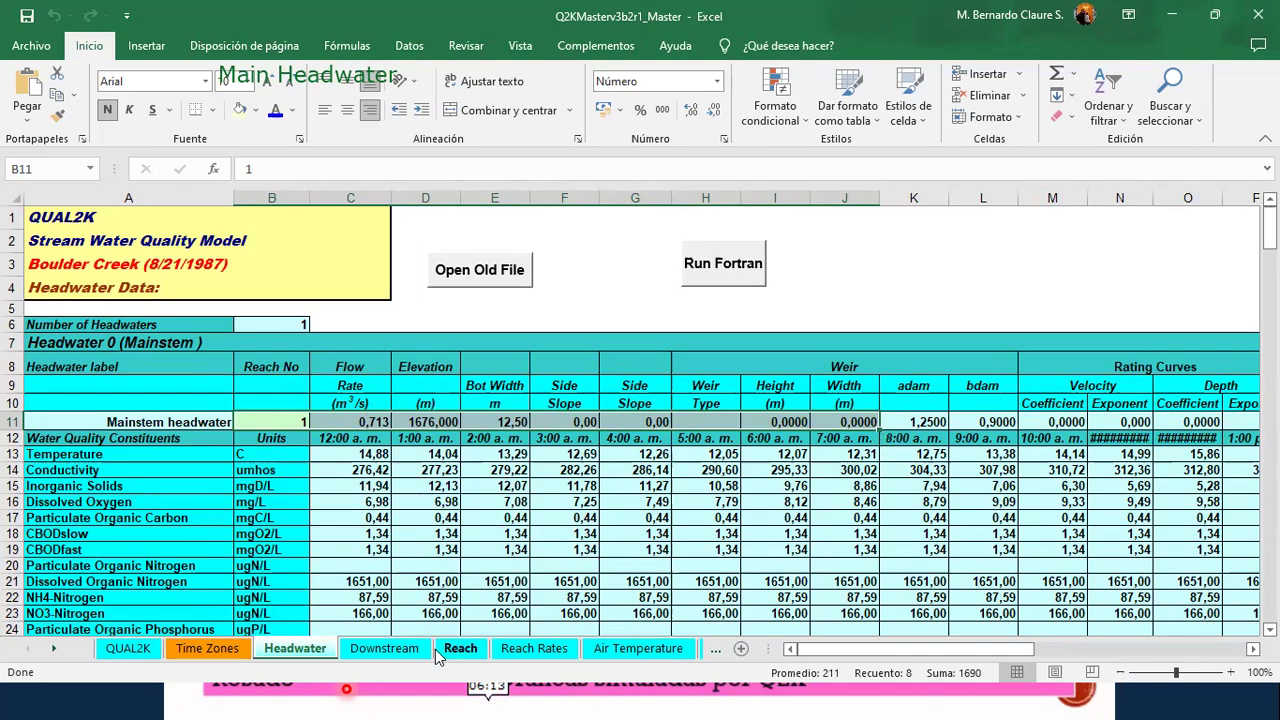
pyautogui.click(438, 650)
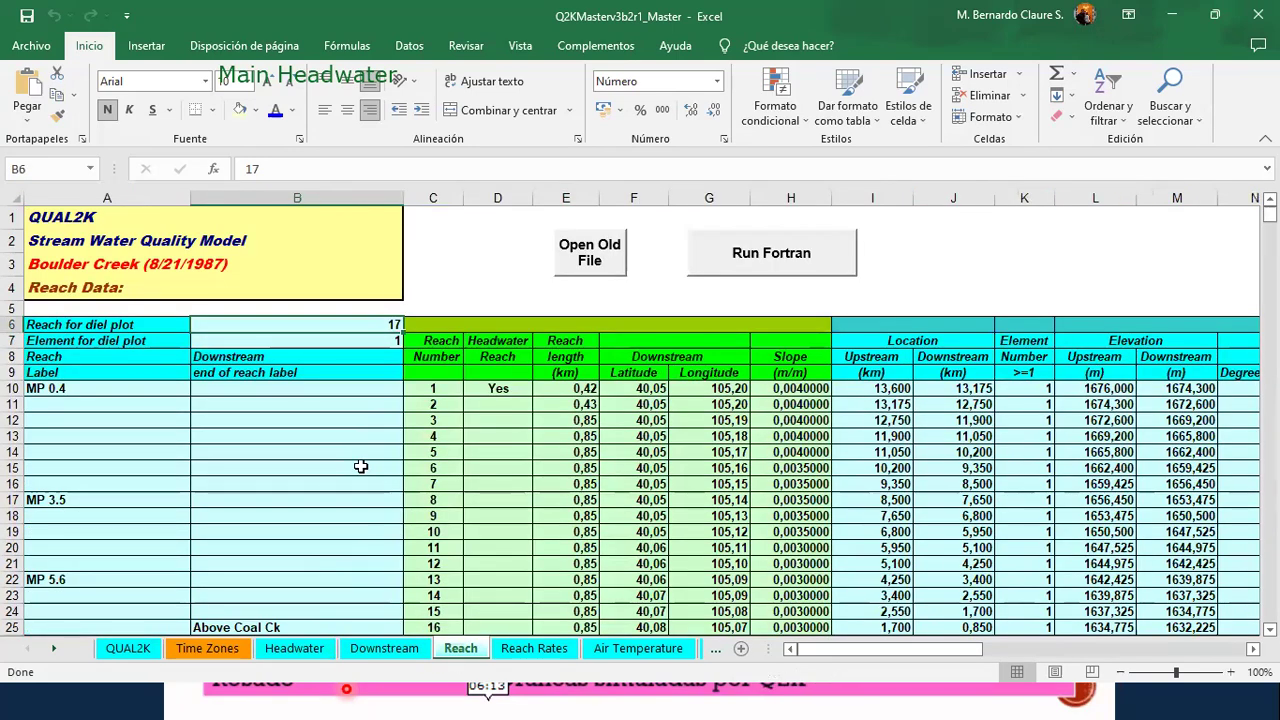
pyautogui.click(440, 375)
pyautogui.scroll(-4, 443, 405)
pyautogui.scroll(4, 443, 410)
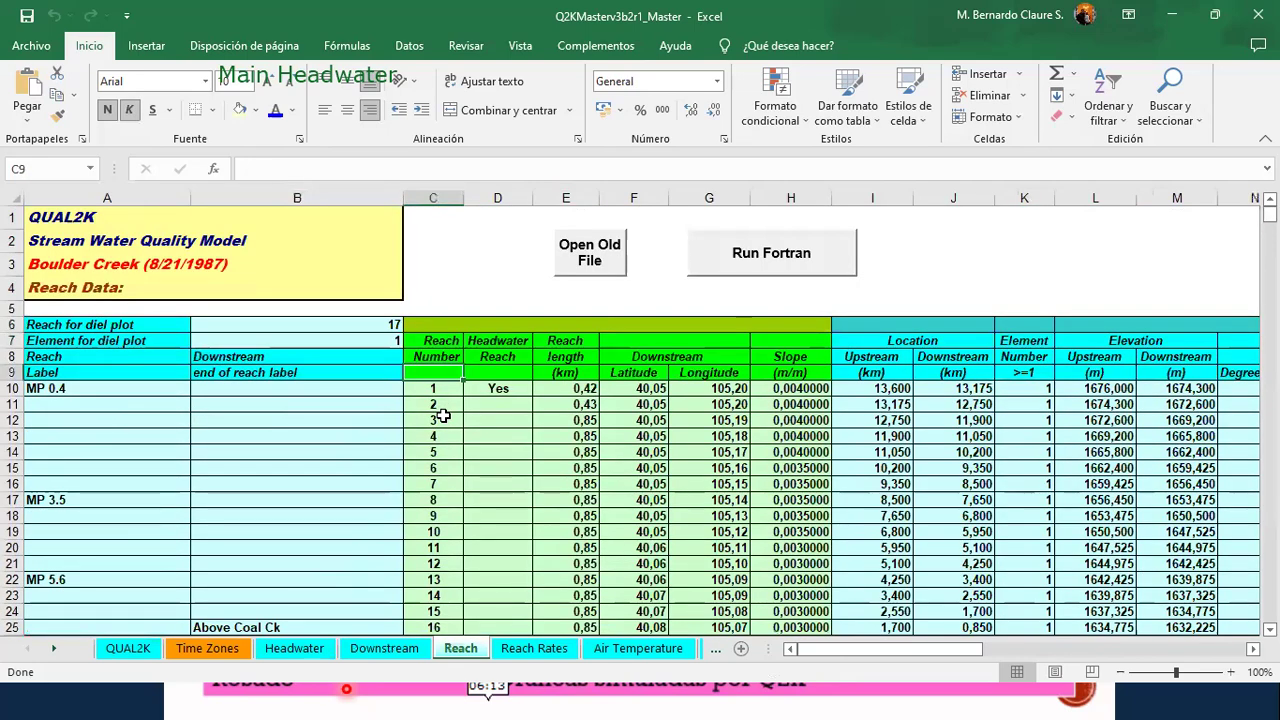
pyautogui.scroll(-1, 443, 415)
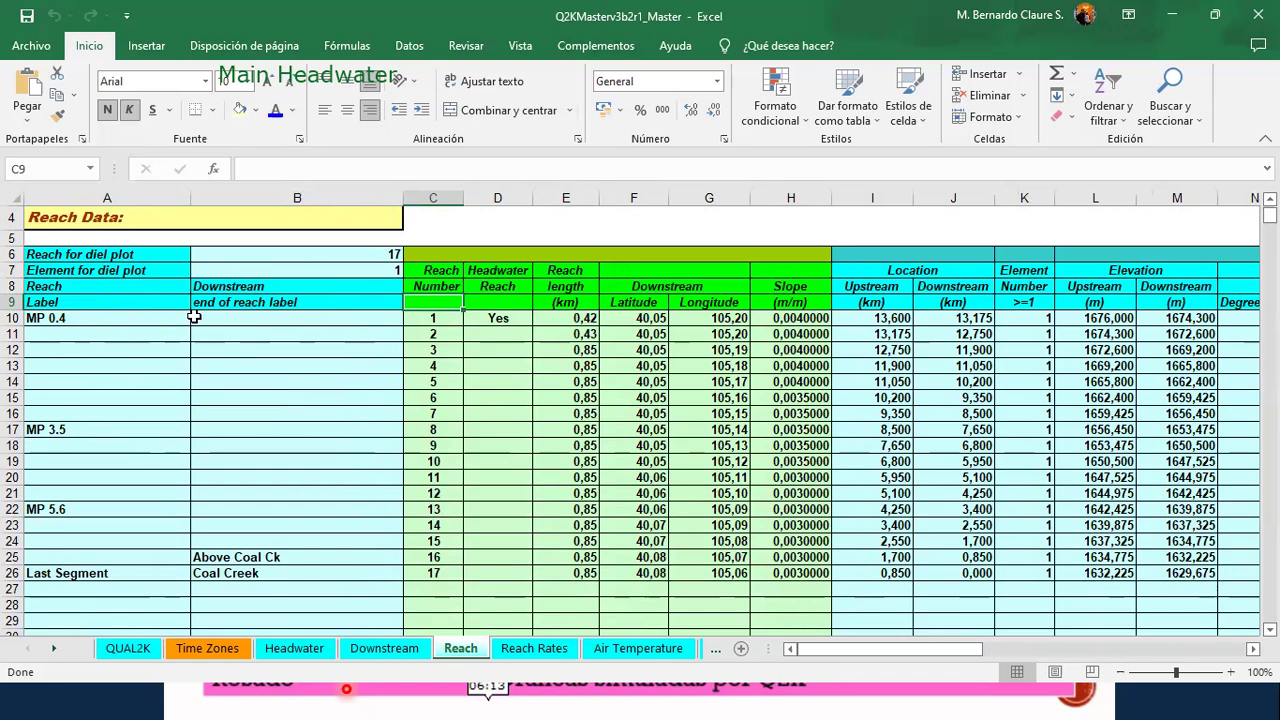
# Step: Examine the reach labels MP 0.4, MP 3.5, MP 5.6 and Last Segment together with the Reach Number column
pyautogui.click(86, 318)
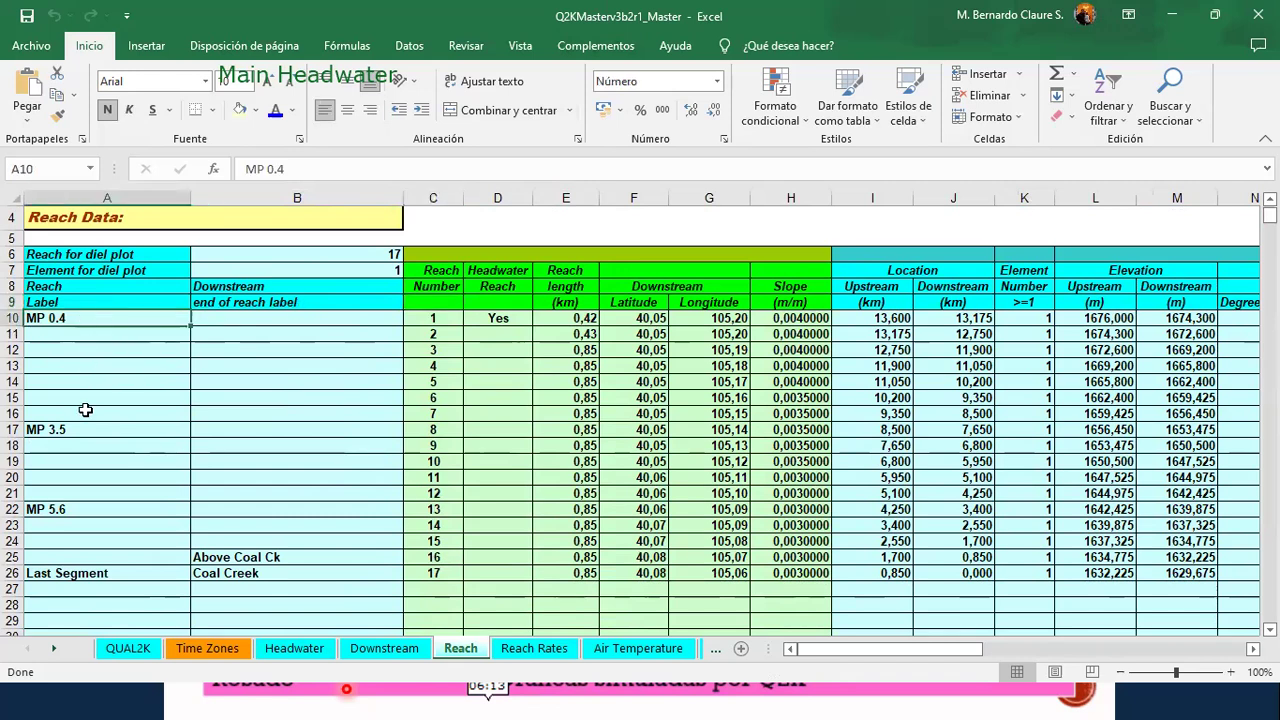
pyautogui.click(76, 430)
pyautogui.click(64, 510)
pyautogui.click(82, 577)
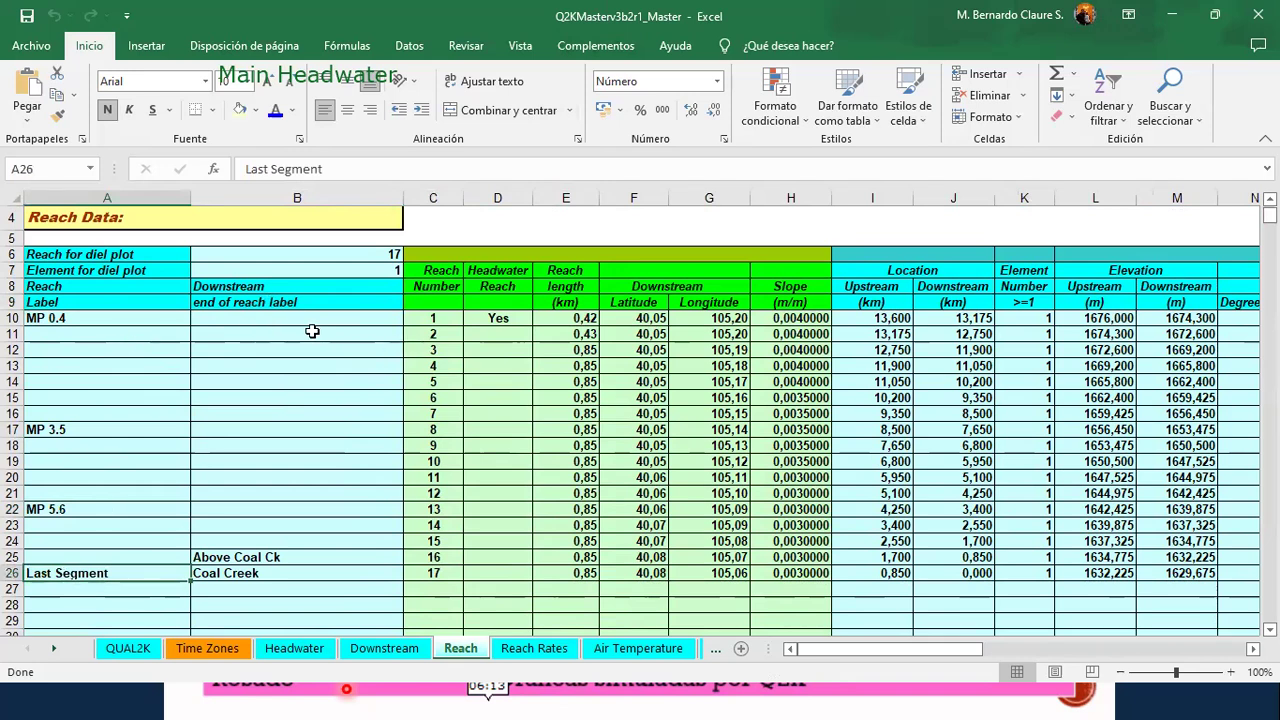
pyautogui.click(433, 318)
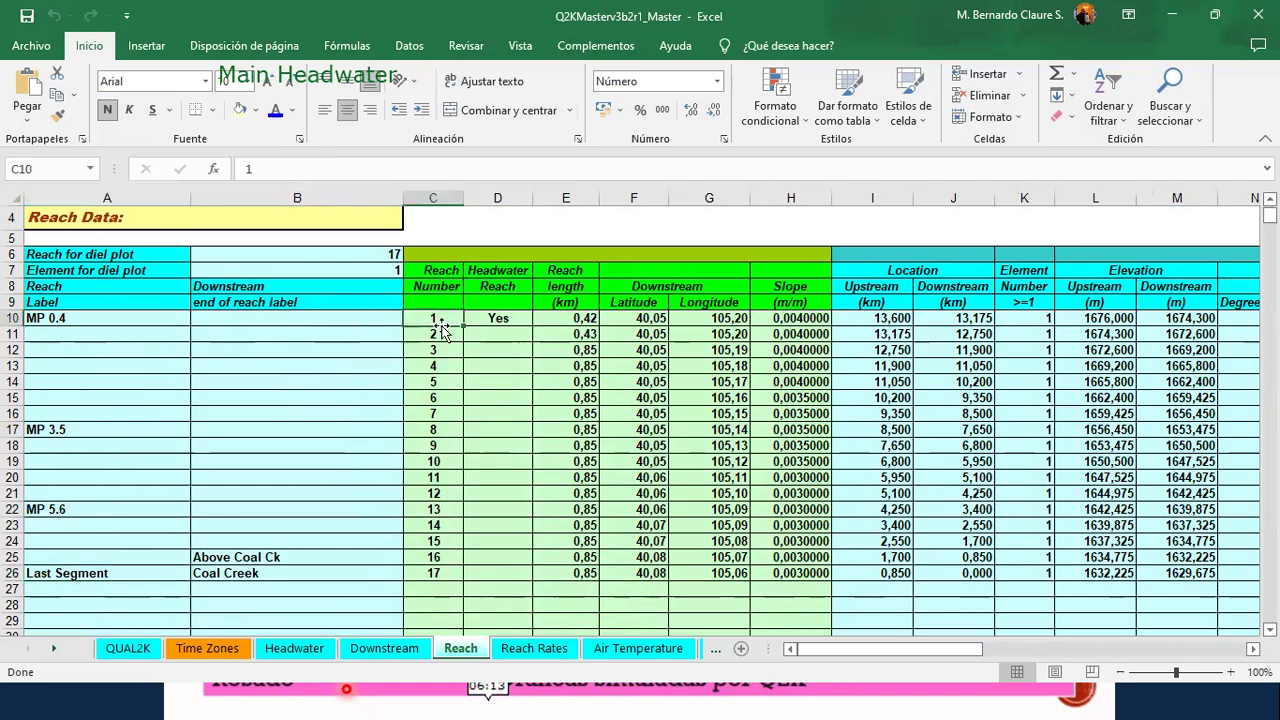
pyautogui.click(433, 430)
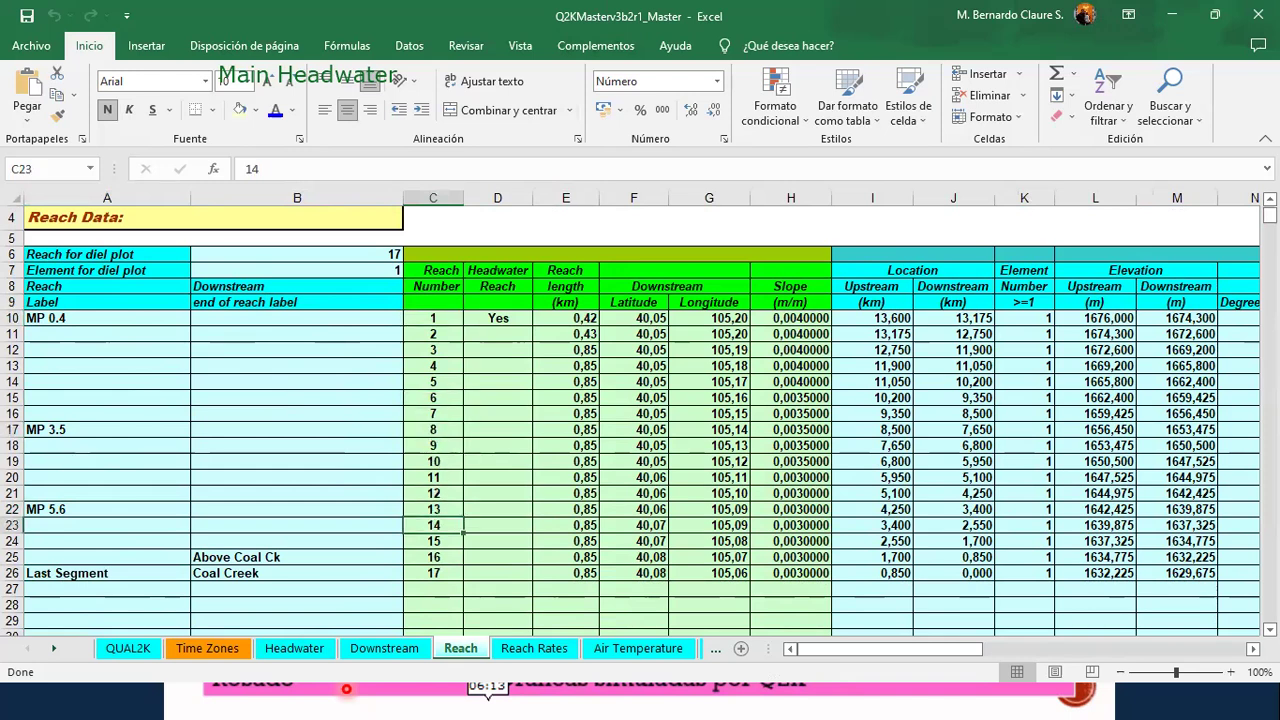
# Step: Look over the Reach Rates, Air Temperature, Dew Point Temperature, Wind Speed, Cloud Cover and Shade sheets in sequence
pyautogui.click(540, 648)
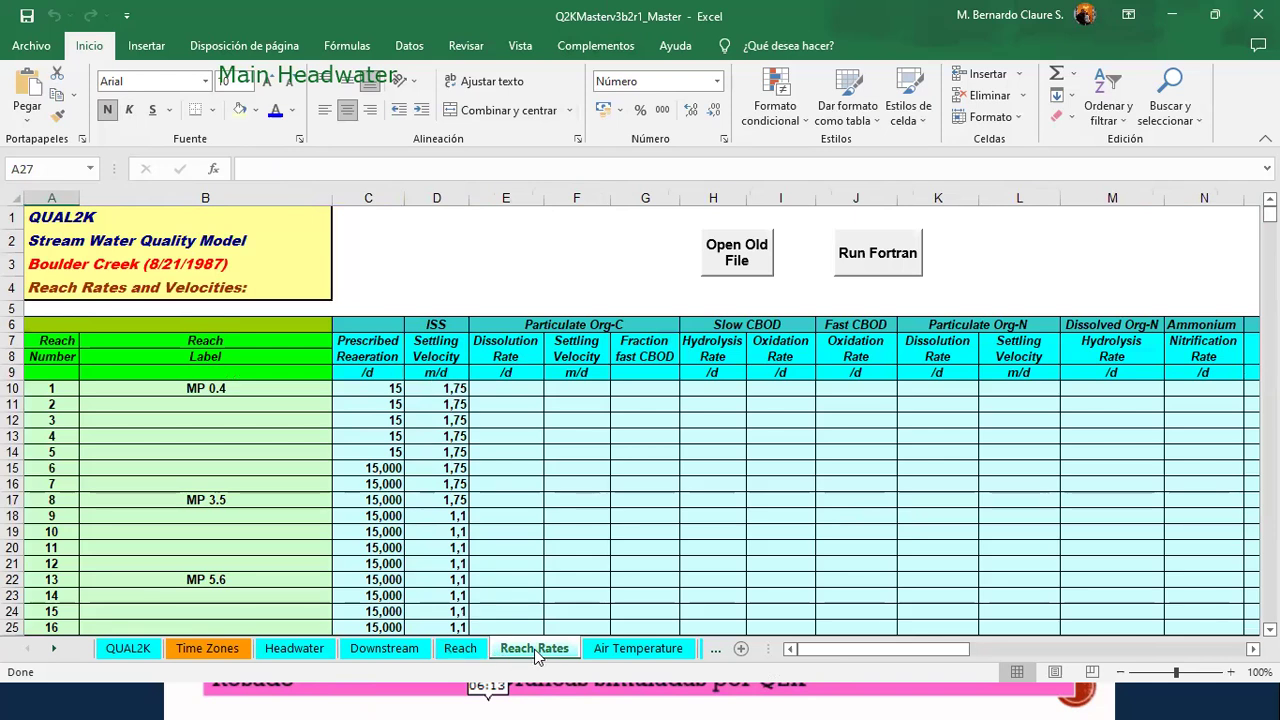
pyautogui.click(619, 657)
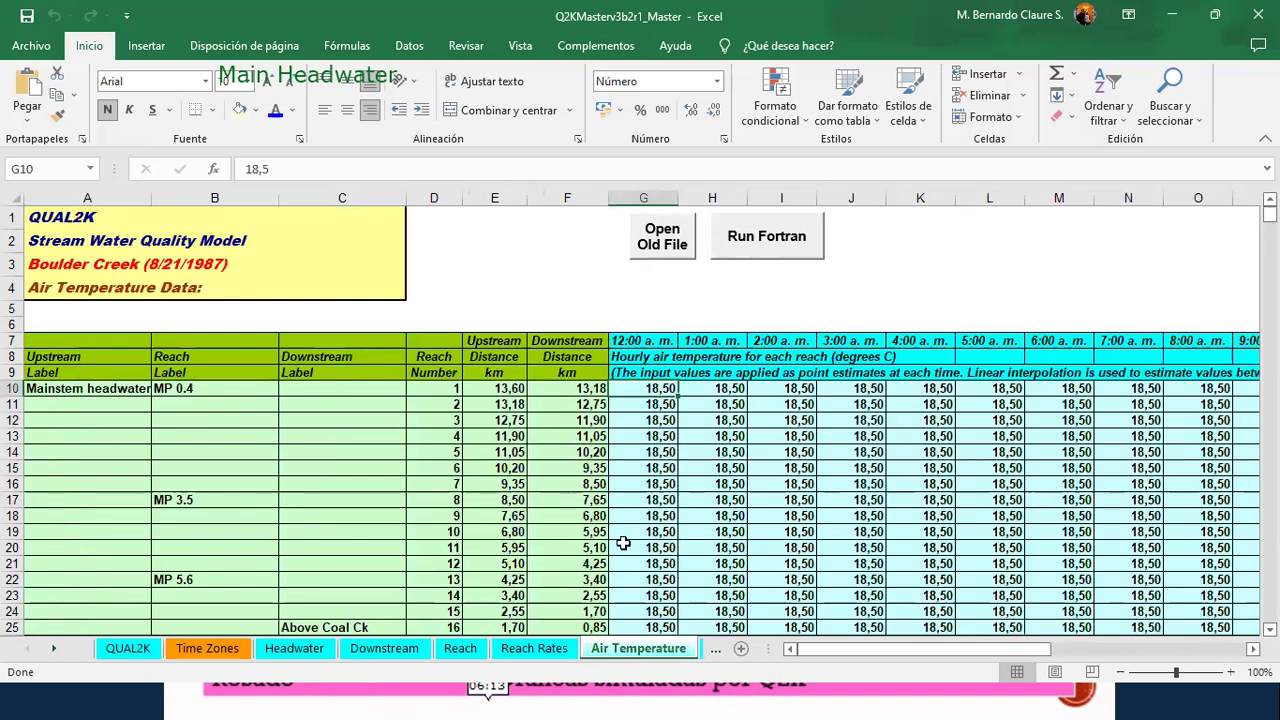
pyautogui.click(54, 649)
pyautogui.click(54, 649)
pyautogui.click(54, 649)
pyautogui.click(54, 649)
pyautogui.click(157, 649)
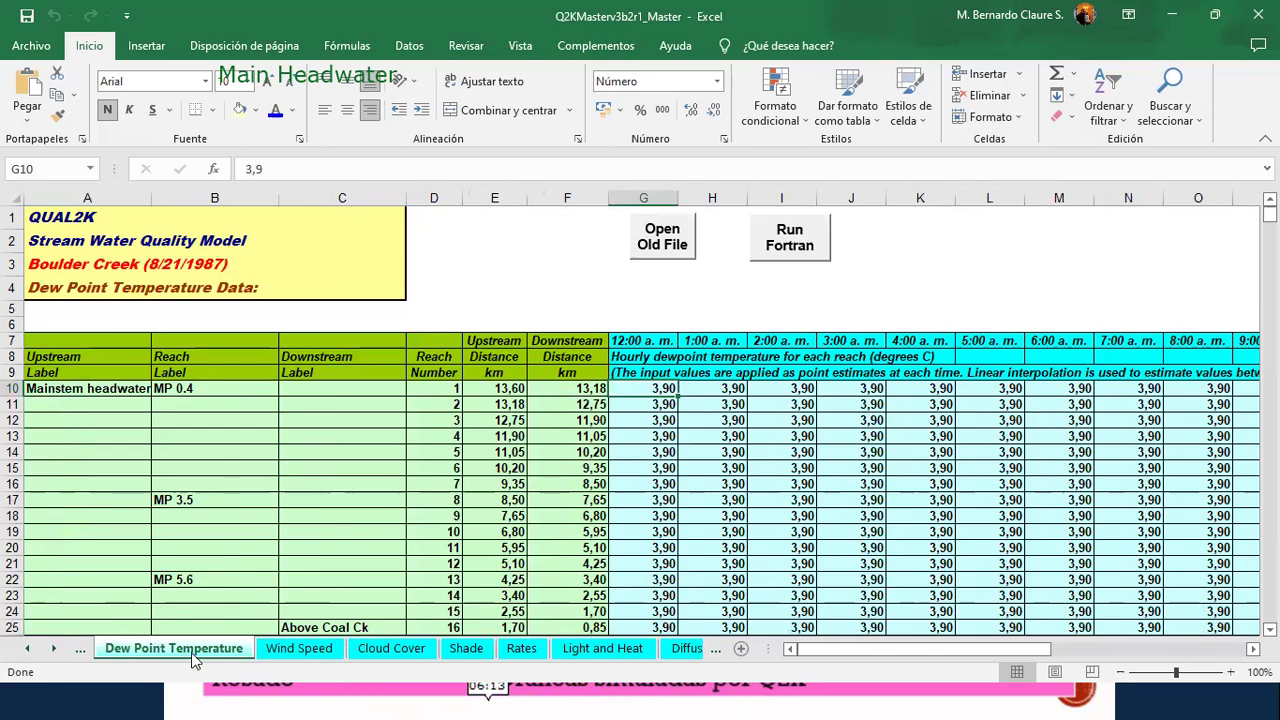
pyautogui.click(295, 651)
pyautogui.click(370, 652)
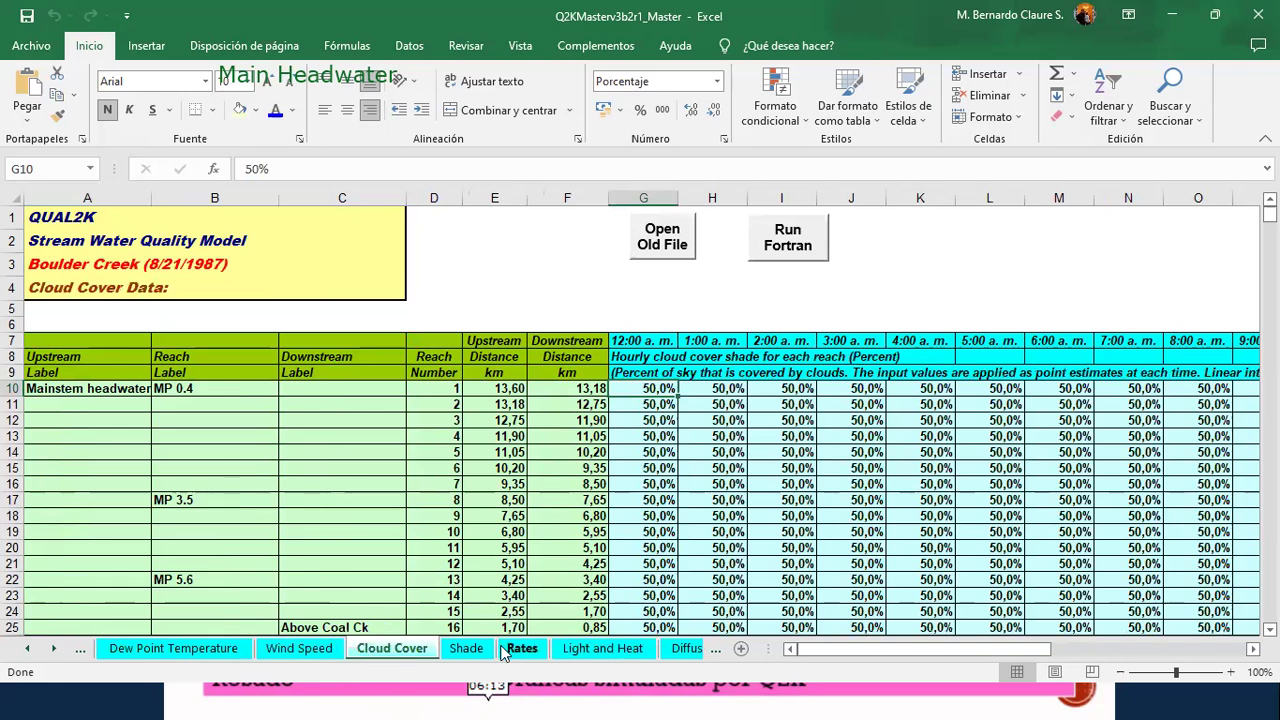
pyautogui.click(466, 651)
# Step: Open the Rates sheet and view the available Reaeration model options without changing the selection
pyautogui.click(531, 652)
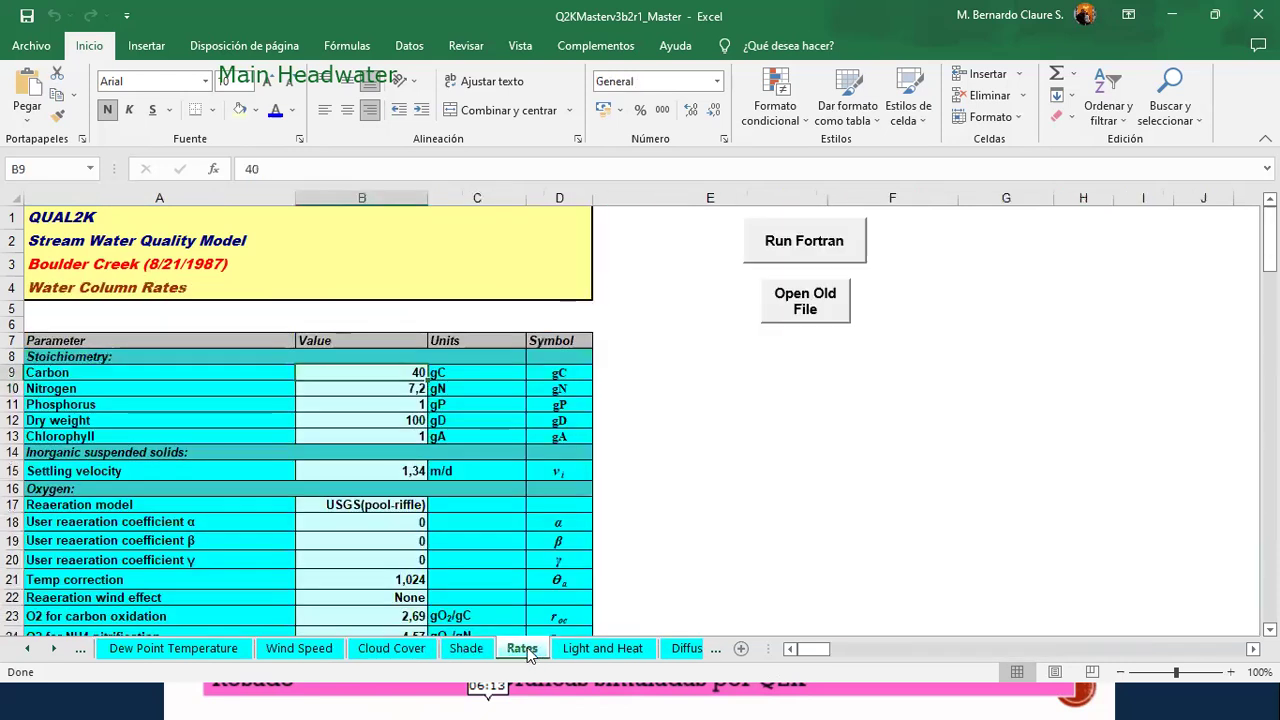
pyautogui.scroll(-4, 475, 580)
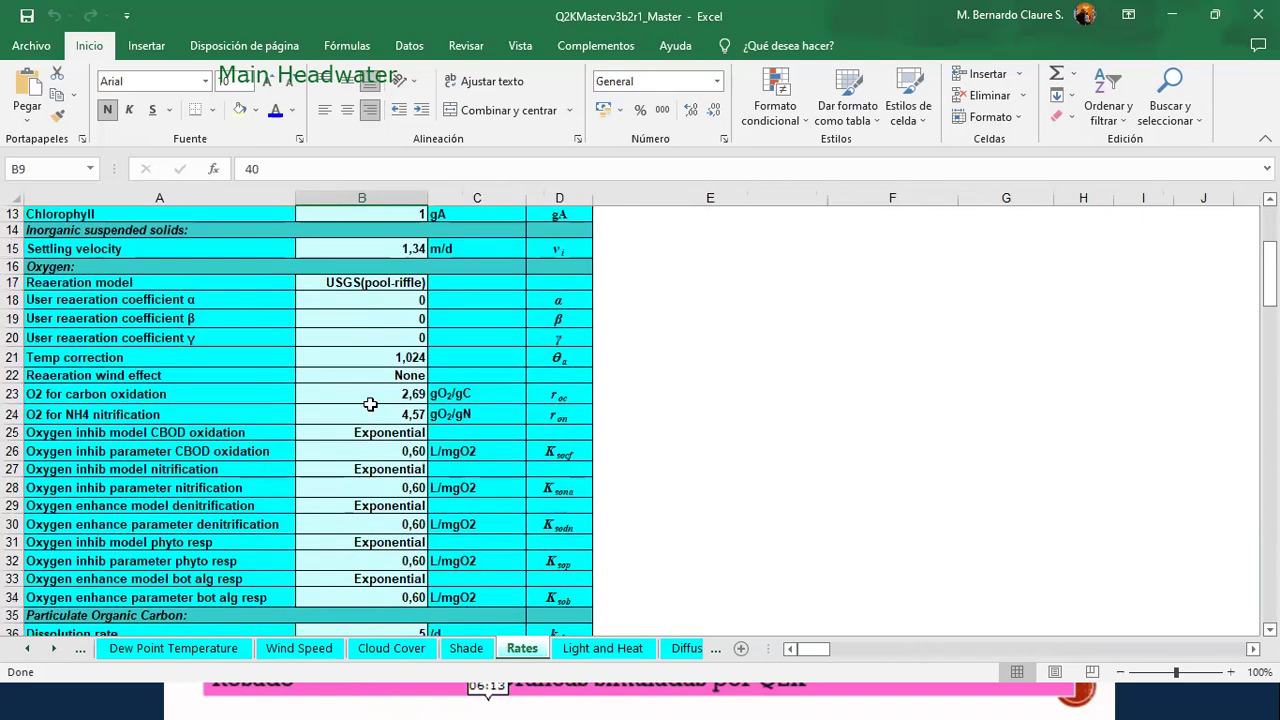
pyautogui.click(411, 283)
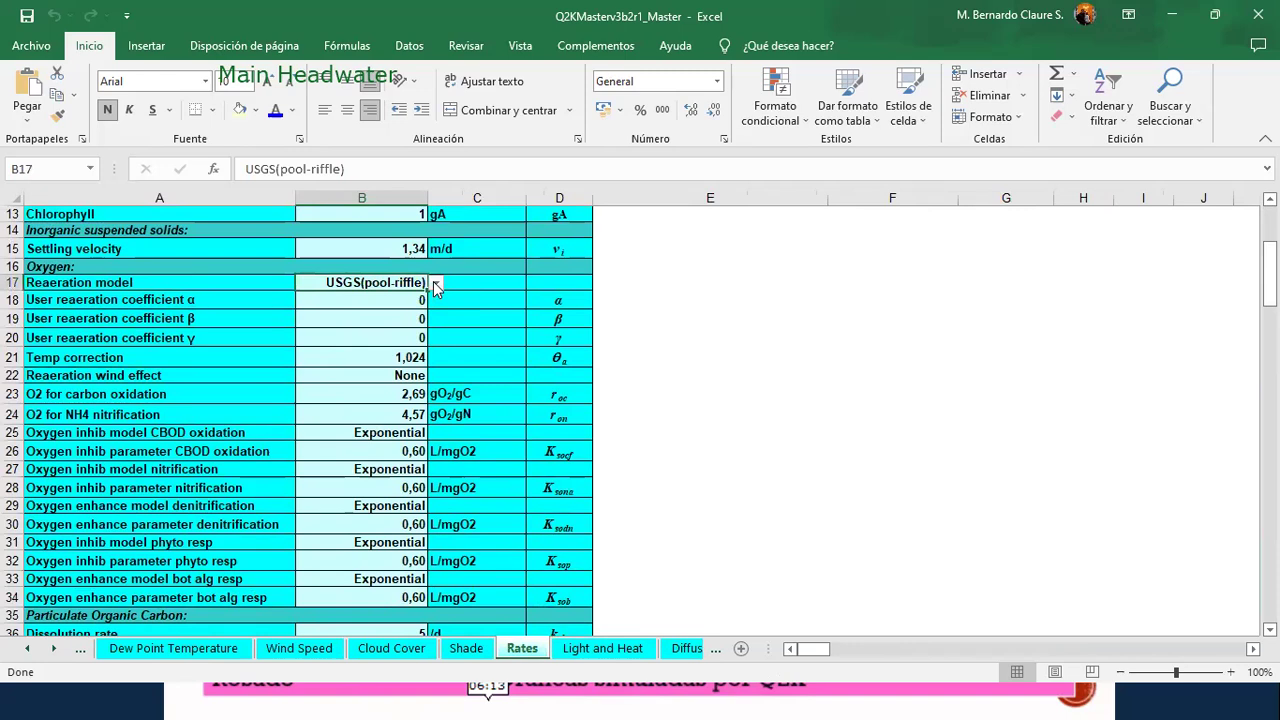
pyautogui.click(436, 285)
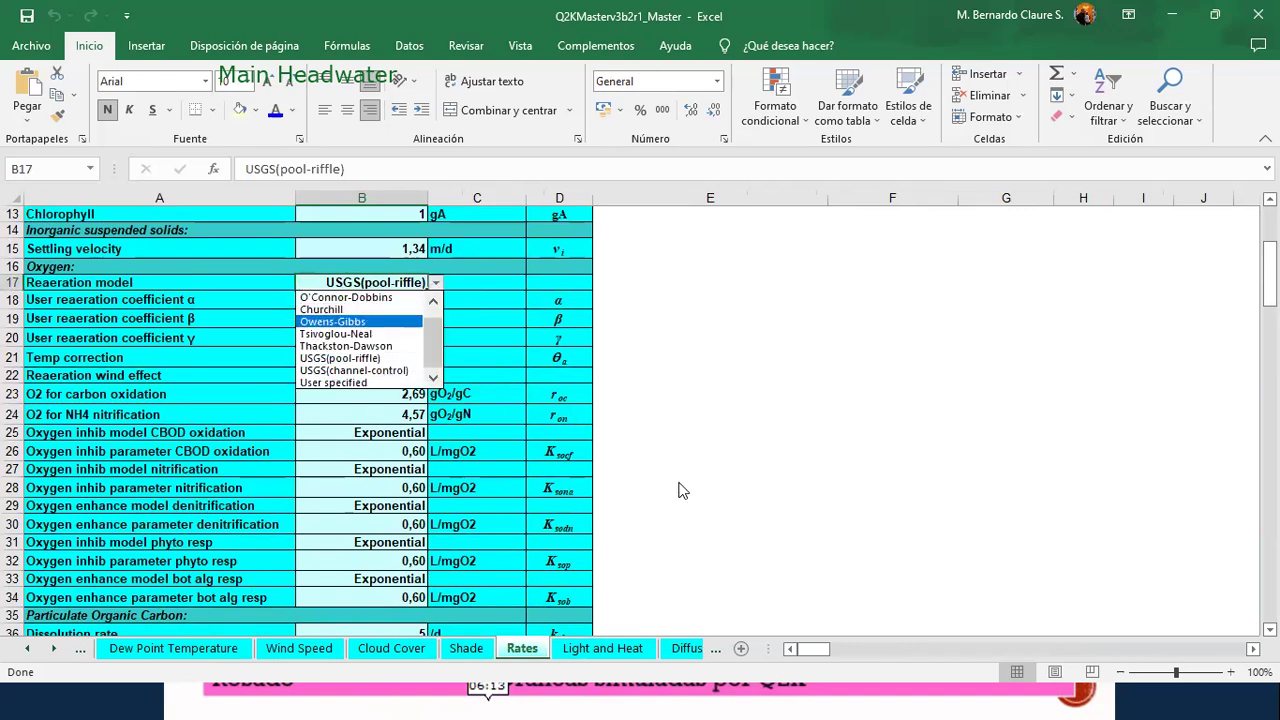
pyautogui.press('Escape')
# Step: Review the light, solar radiation and sediment heat parameters on the Light and Heat sheet
pyautogui.click(603, 648)
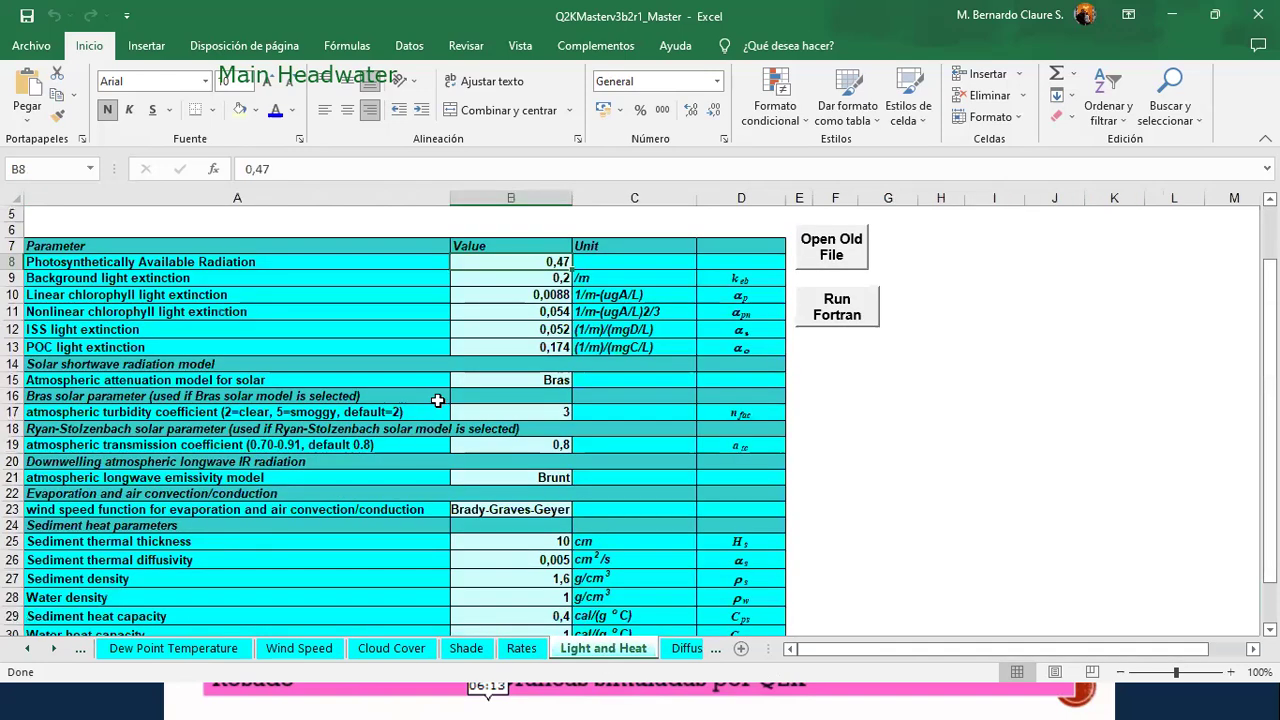
pyautogui.scroll(2, 470, 440)
pyautogui.scroll(-2, 470, 440)
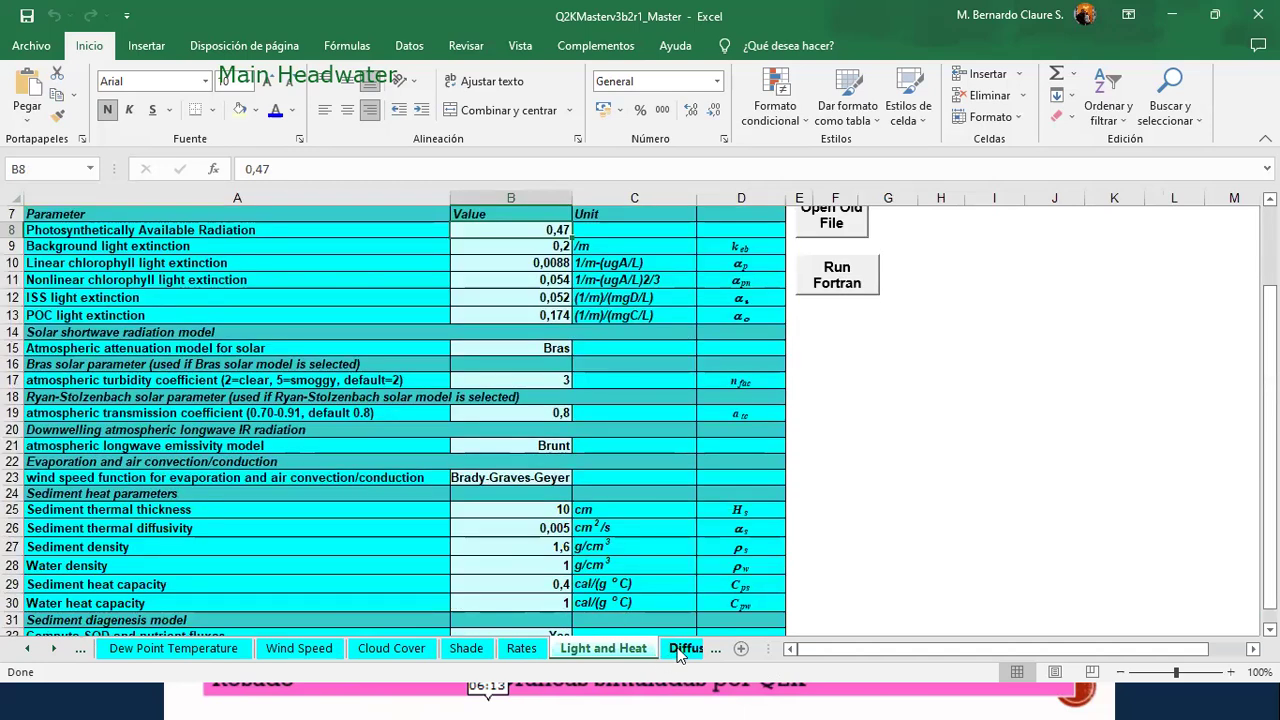
# Step: Compare the entries on the Diffuse Sources and Point Sources sheets, ending on Point Sources
pyautogui.click(686, 648)
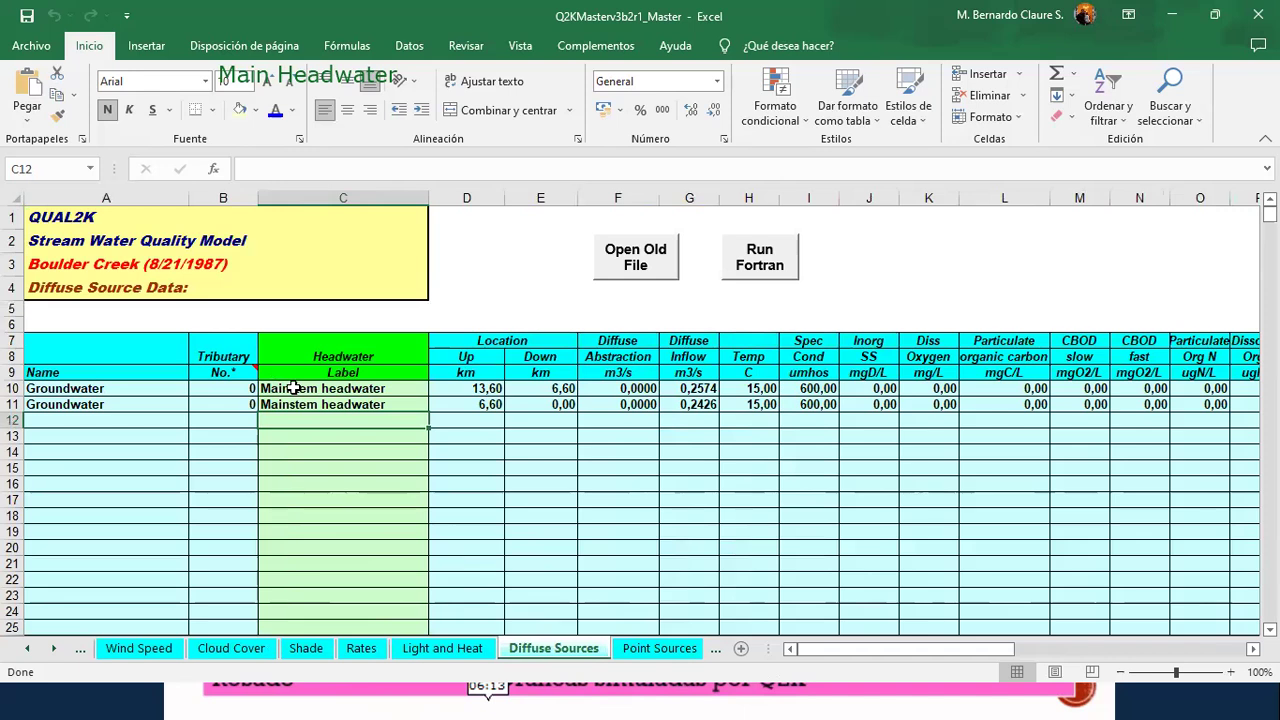
pyautogui.click(643, 648)
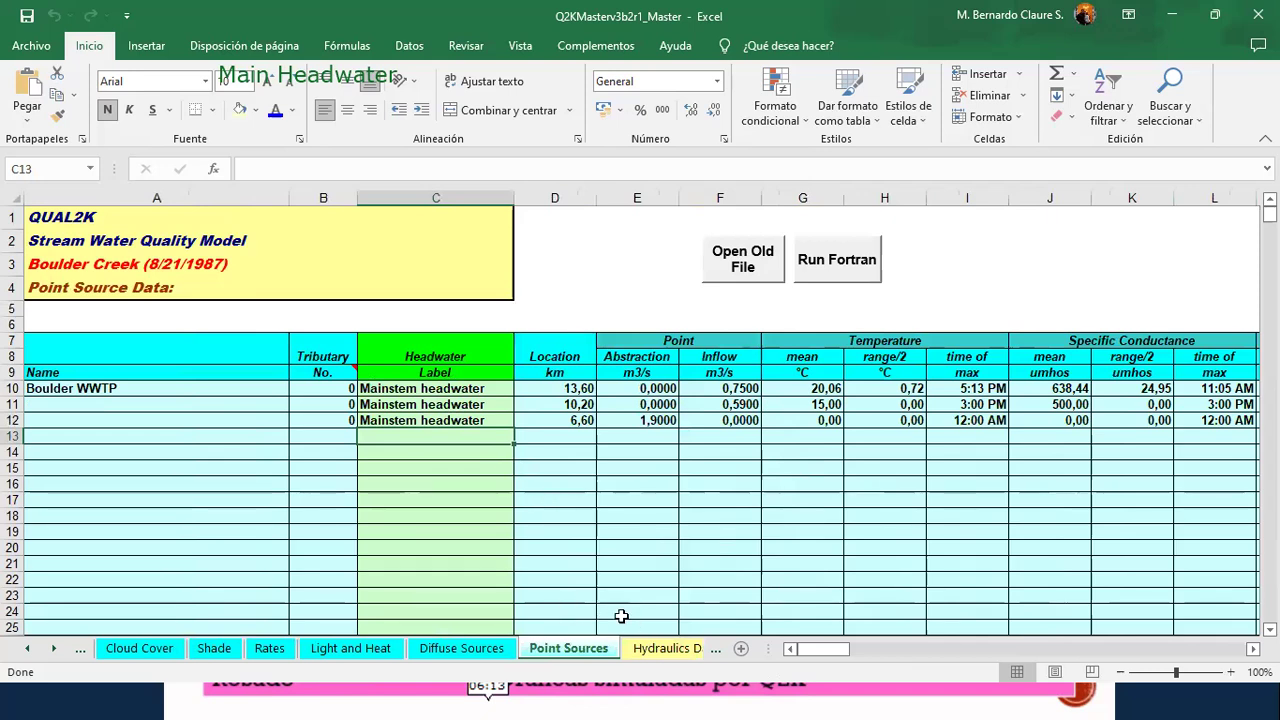
pyautogui.click(485, 649)
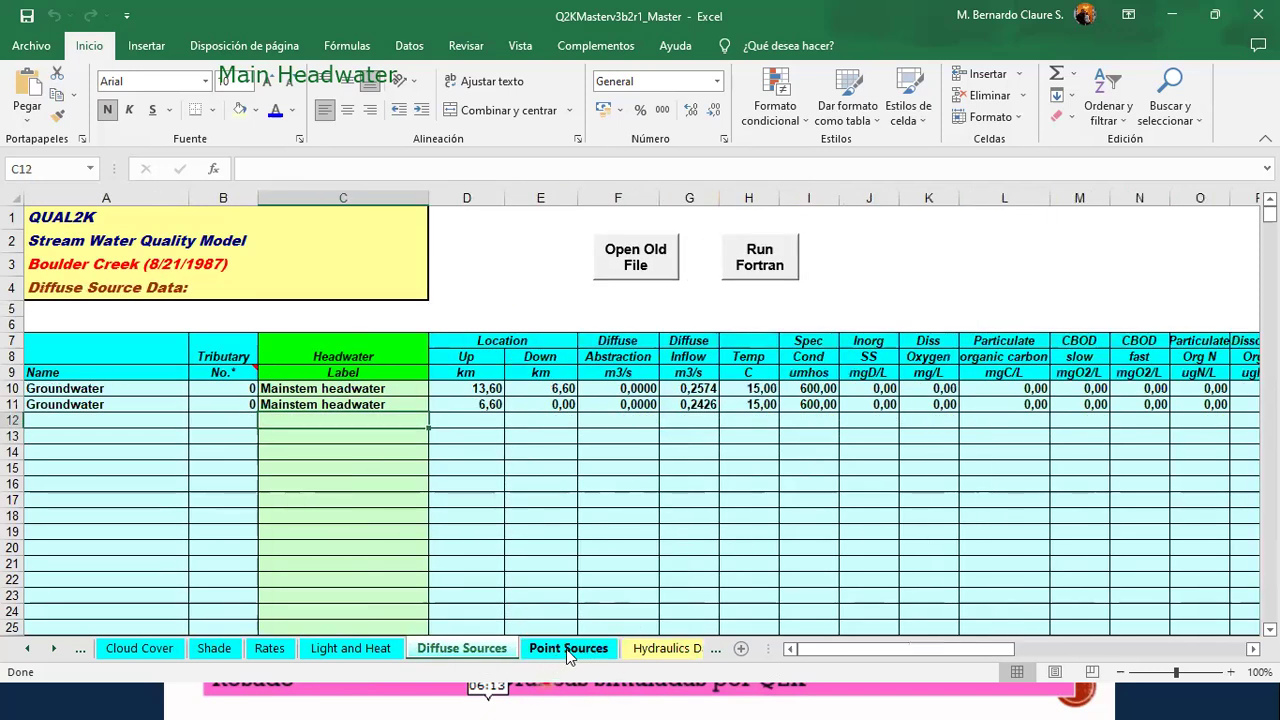
pyautogui.click(566, 648)
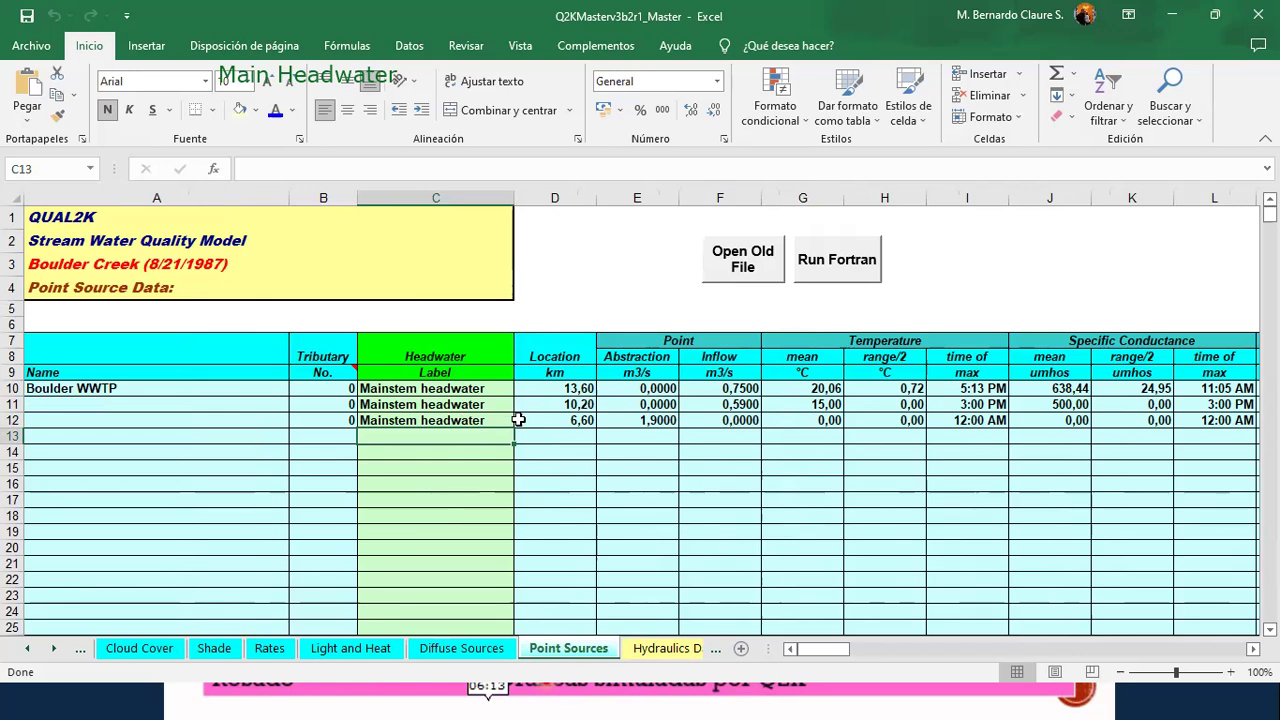
# Step: Look over the yellow field-data sheets in sequence, from Temperature Data through WQ Data, WQ Data Min and WQ Data Max to Diel Data
pyautogui.click(54, 649)
pyautogui.click(54, 649)
pyautogui.click(54, 649)
pyautogui.click(54, 649)
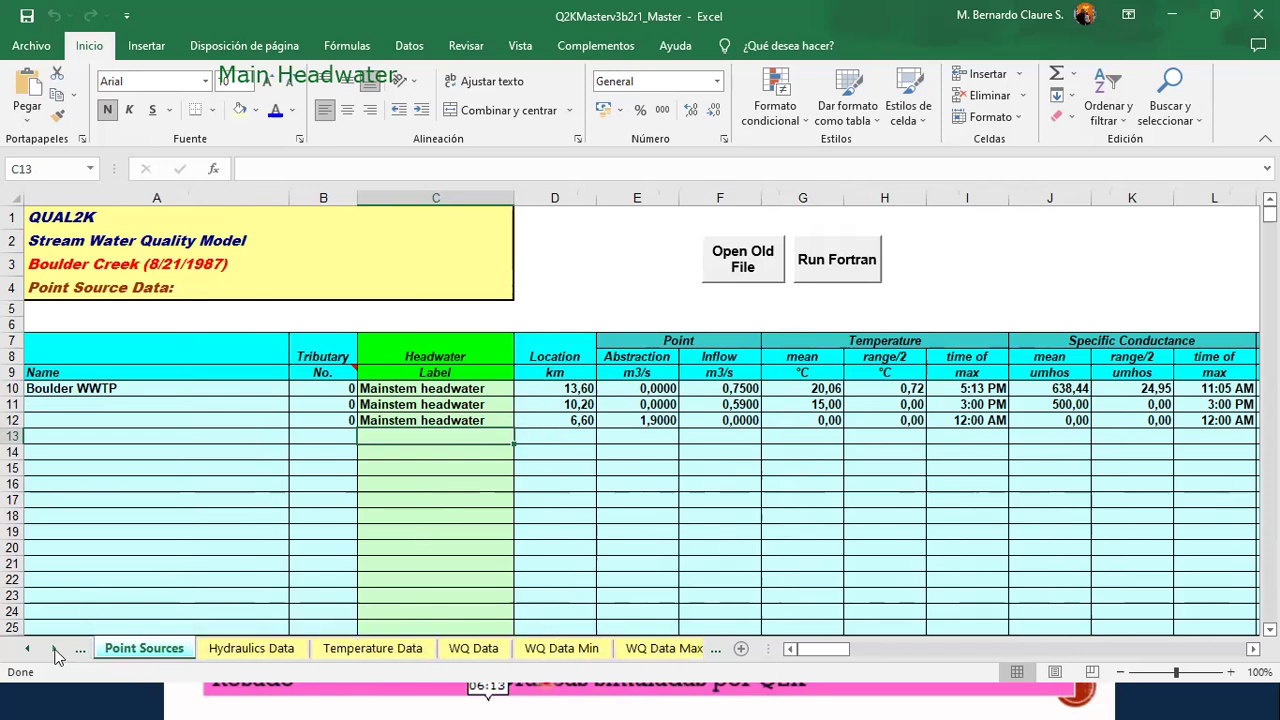
pyautogui.click(360, 649)
pyautogui.click(473, 649)
pyautogui.click(562, 649)
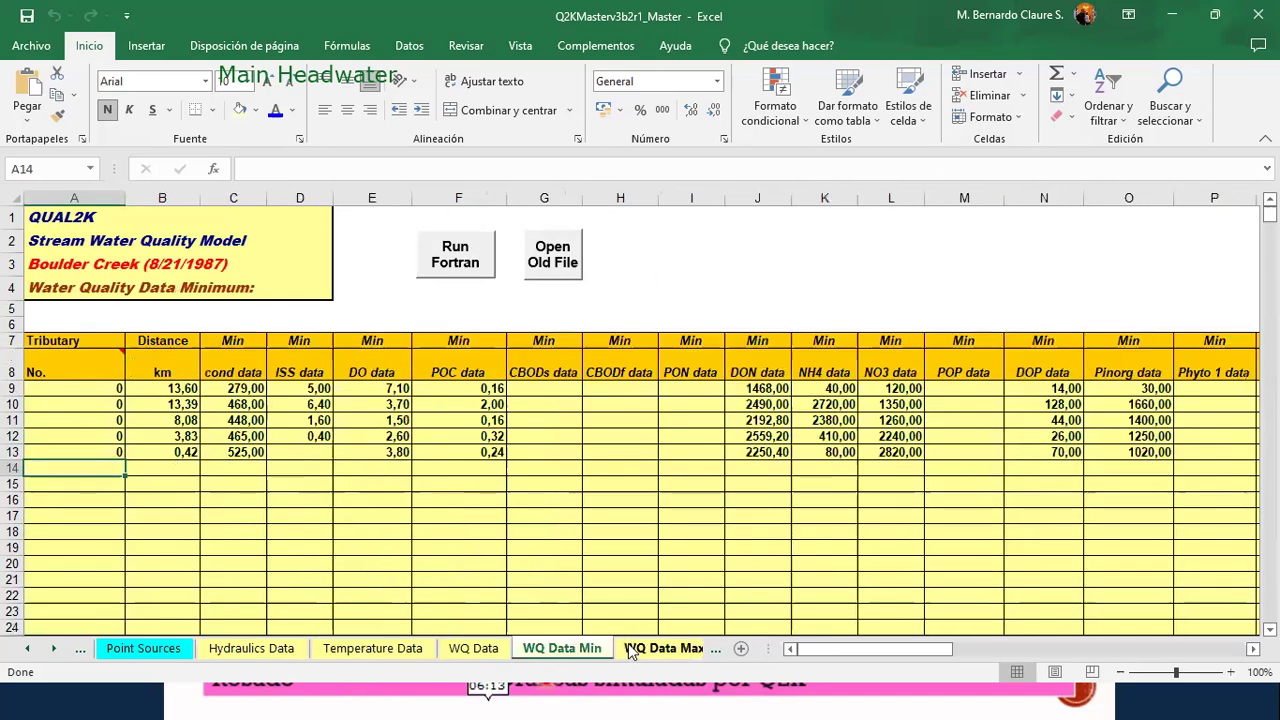
pyautogui.click(628, 646)
pyautogui.click(651, 648)
# Step: Browse the sheet names as far as the output summaries and return to the Point Sources sheet
pyautogui.click(52, 648)
pyautogui.click(52, 648)
pyautogui.click(52, 648)
pyautogui.click(52, 648)
pyautogui.click(52, 648)
pyautogui.click(52, 648)
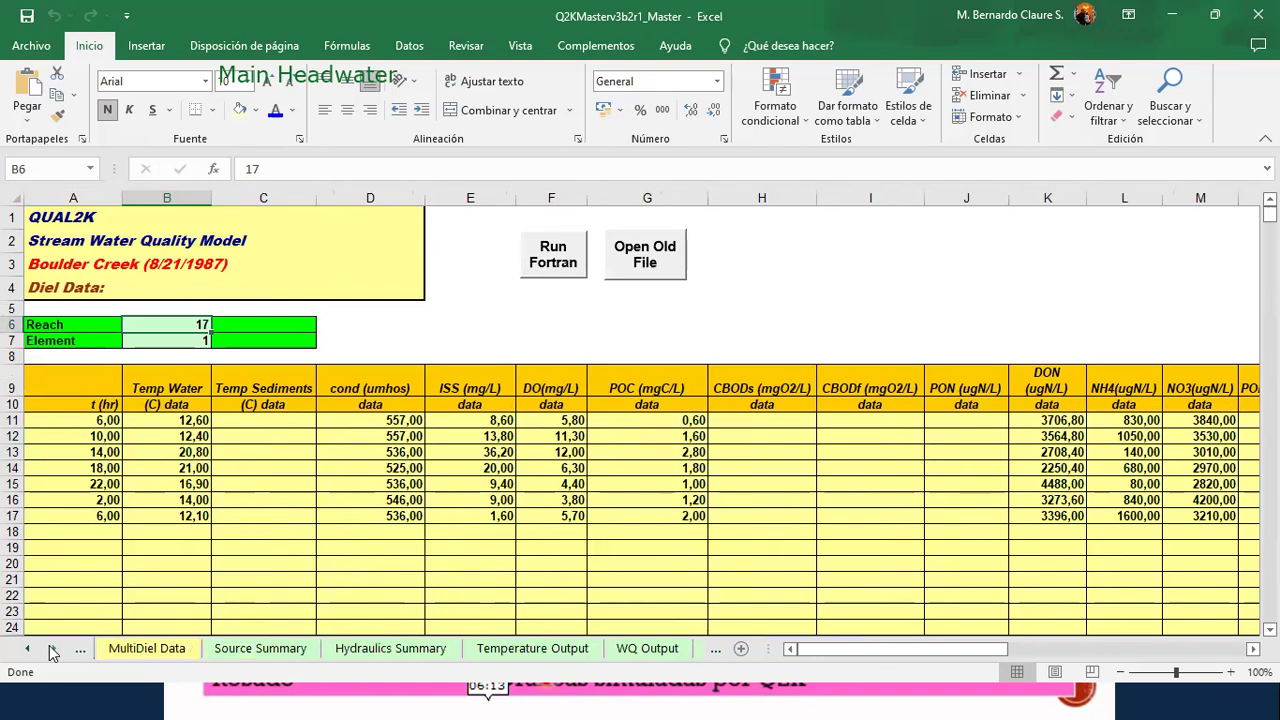
pyautogui.click(28, 649)
pyautogui.click(28, 649)
pyautogui.click(28, 649)
pyautogui.click(28, 649)
pyautogui.click(28, 649)
pyautogui.click(28, 649)
pyautogui.click(28, 649)
pyautogui.click(28, 649)
pyautogui.click(28, 649)
pyautogui.click(365, 648)
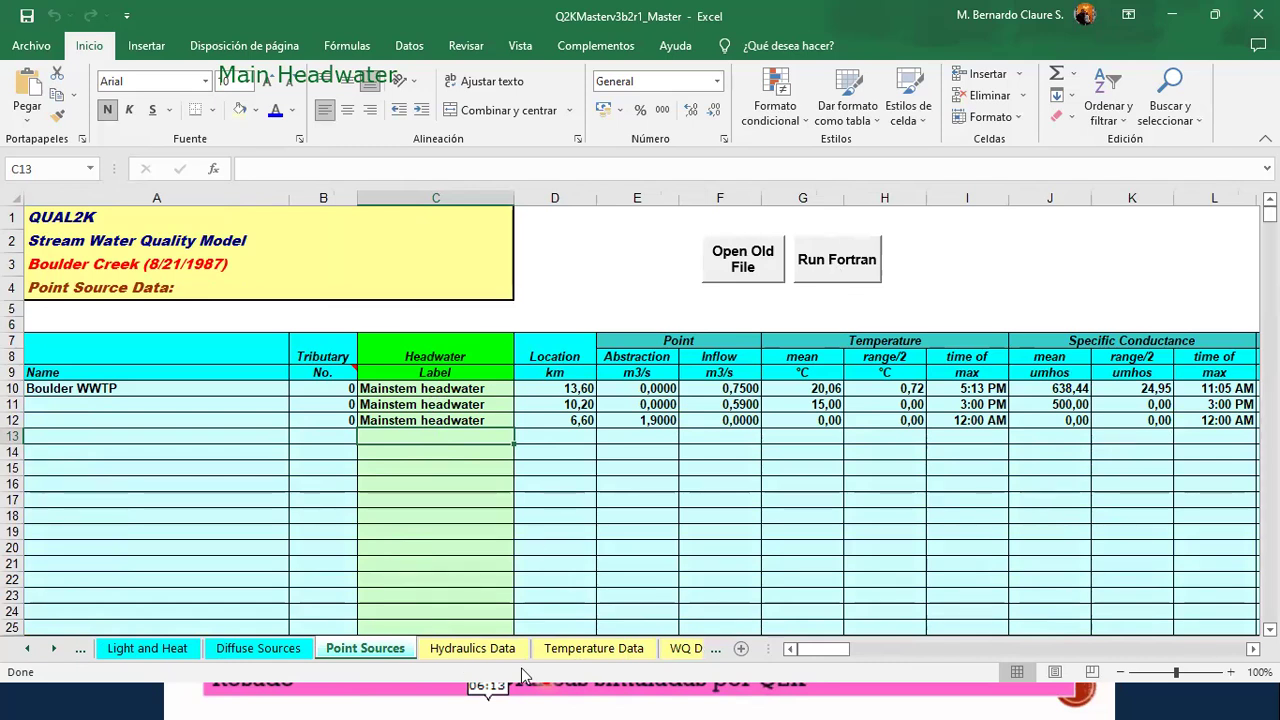
# Step: View the Source Summary sheet with range B10:I21 selected, followed by the Hydraulics Summary and Temperature Output sheets
pyautogui.click(52, 649)
pyautogui.click(49, 647)
pyautogui.click(49, 647)
pyautogui.click(49, 647)
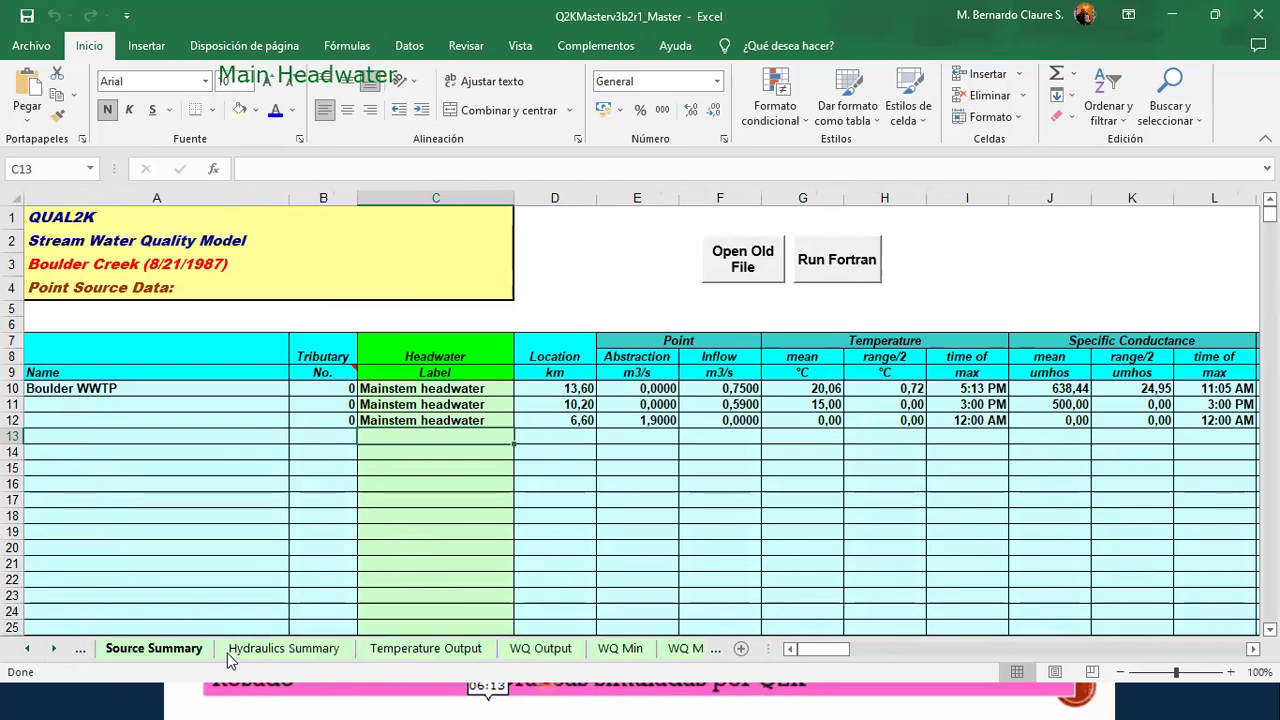
pyautogui.click(140, 649)
pyautogui.moveTo(203, 415); pyautogui.dragTo(760, 603)
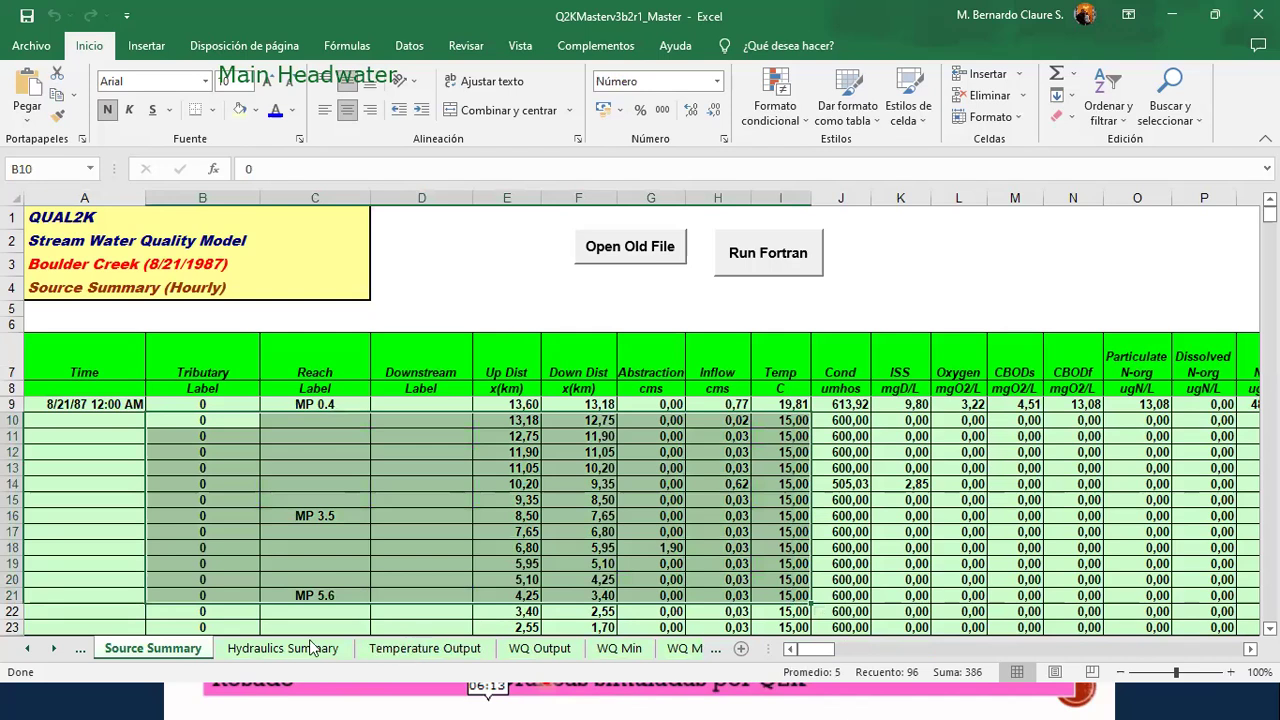
pyautogui.click(283, 649)
pyautogui.click(430, 648)
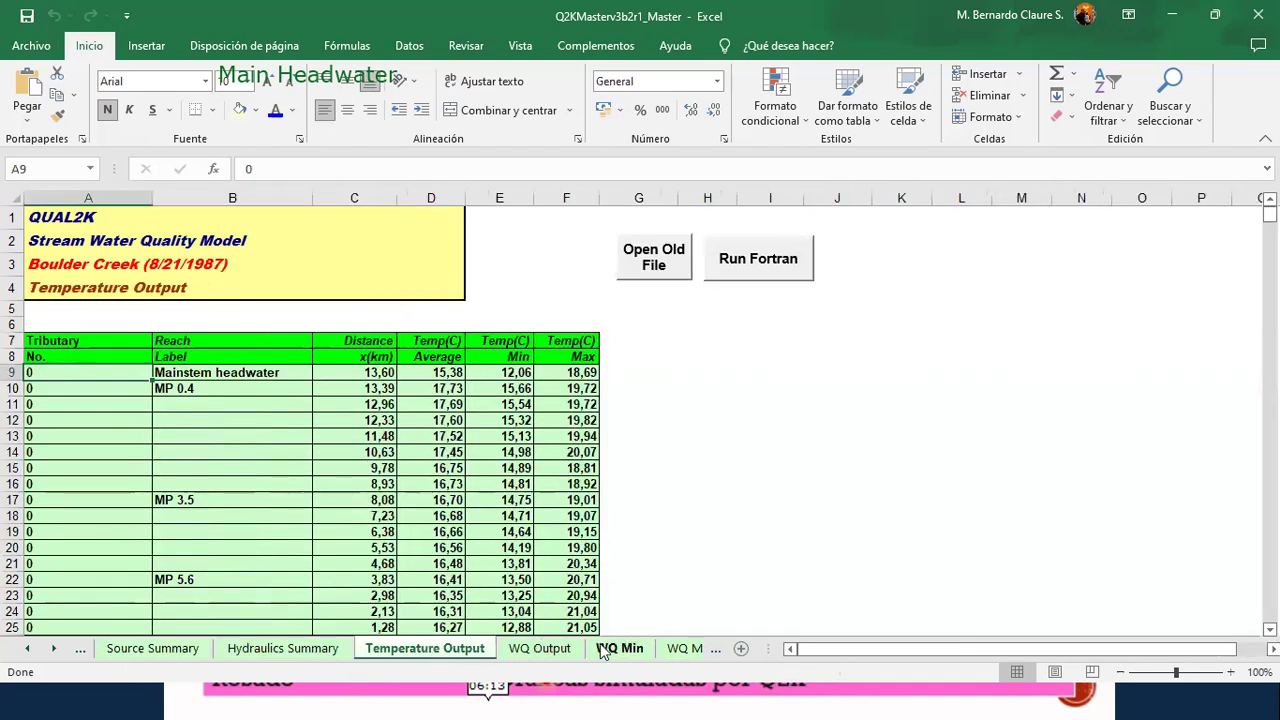
# Step: Open the WQ Output sheet and examine the distance and dissolved oxygen values along the reaches
pyautogui.click(540, 649)
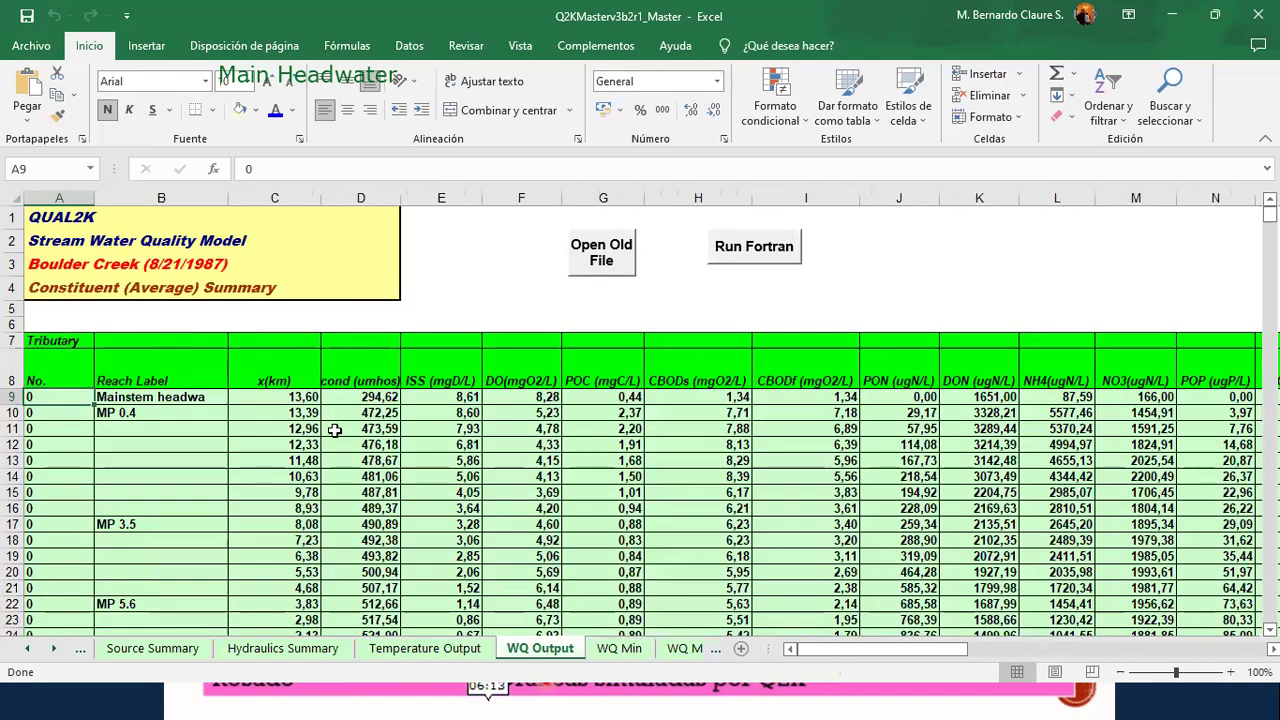
pyautogui.click(283, 397)
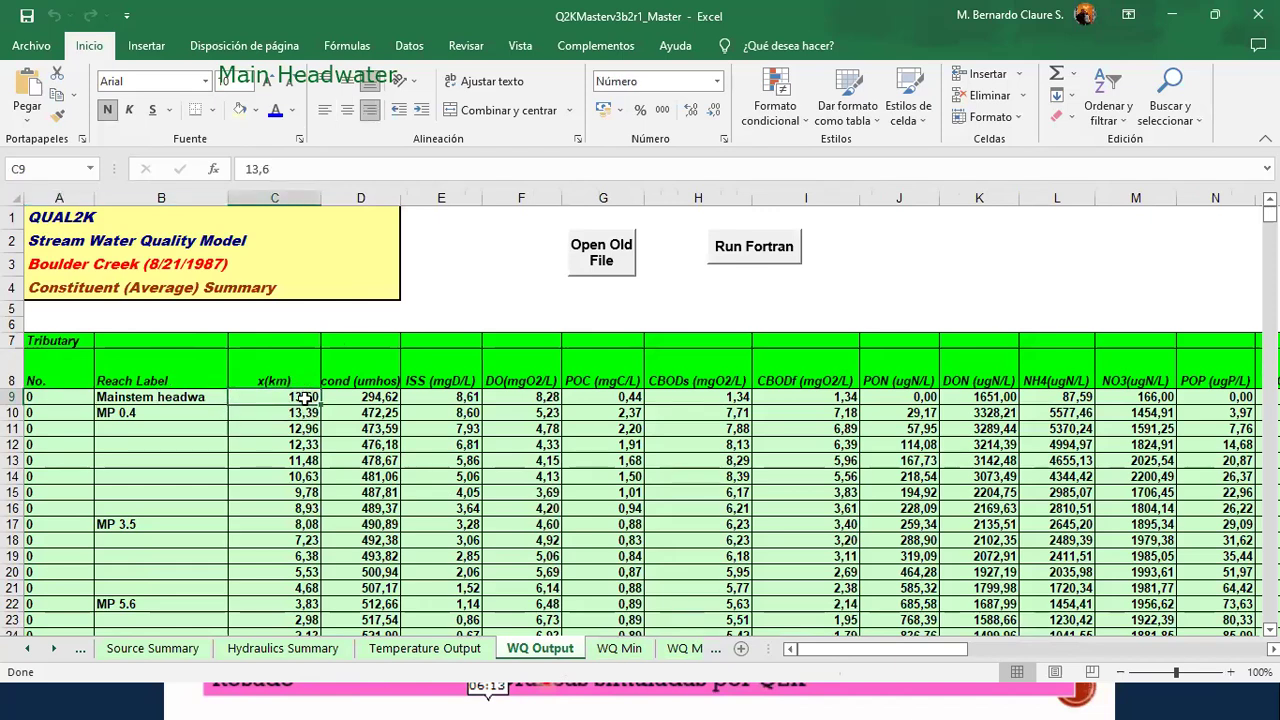
pyautogui.click(304, 413)
pyautogui.click(308, 429)
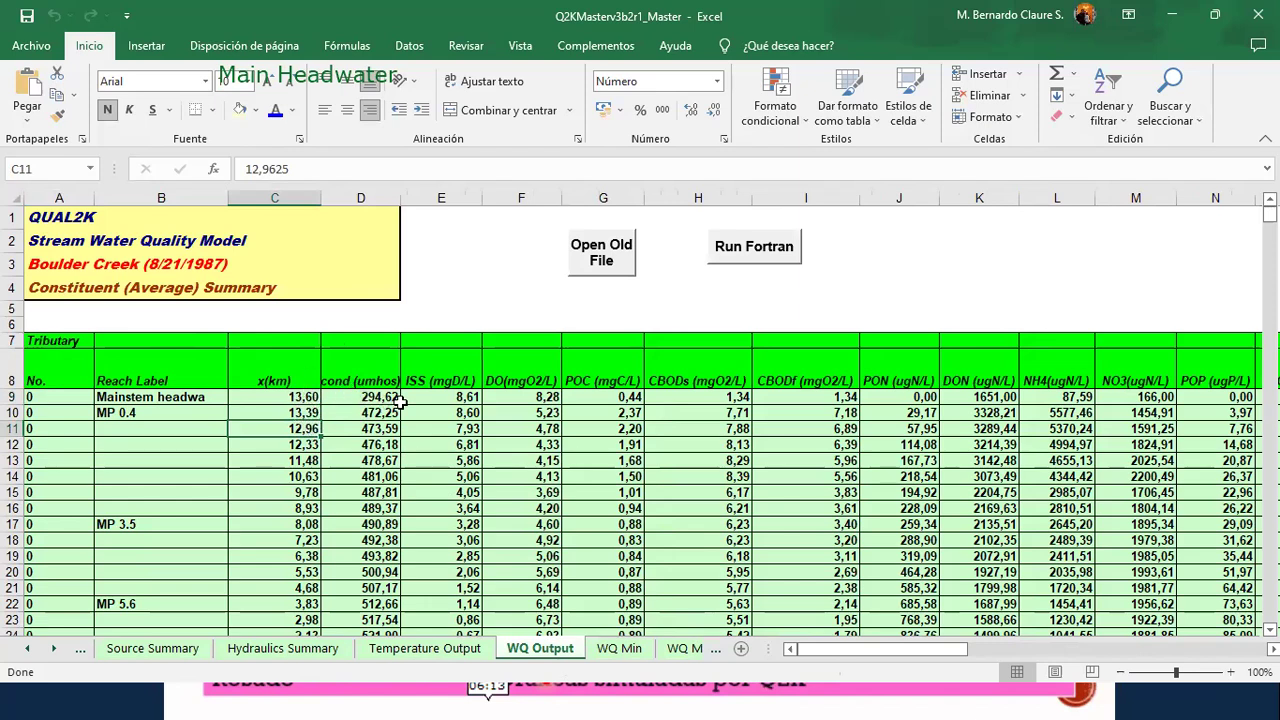
pyautogui.click(523, 397)
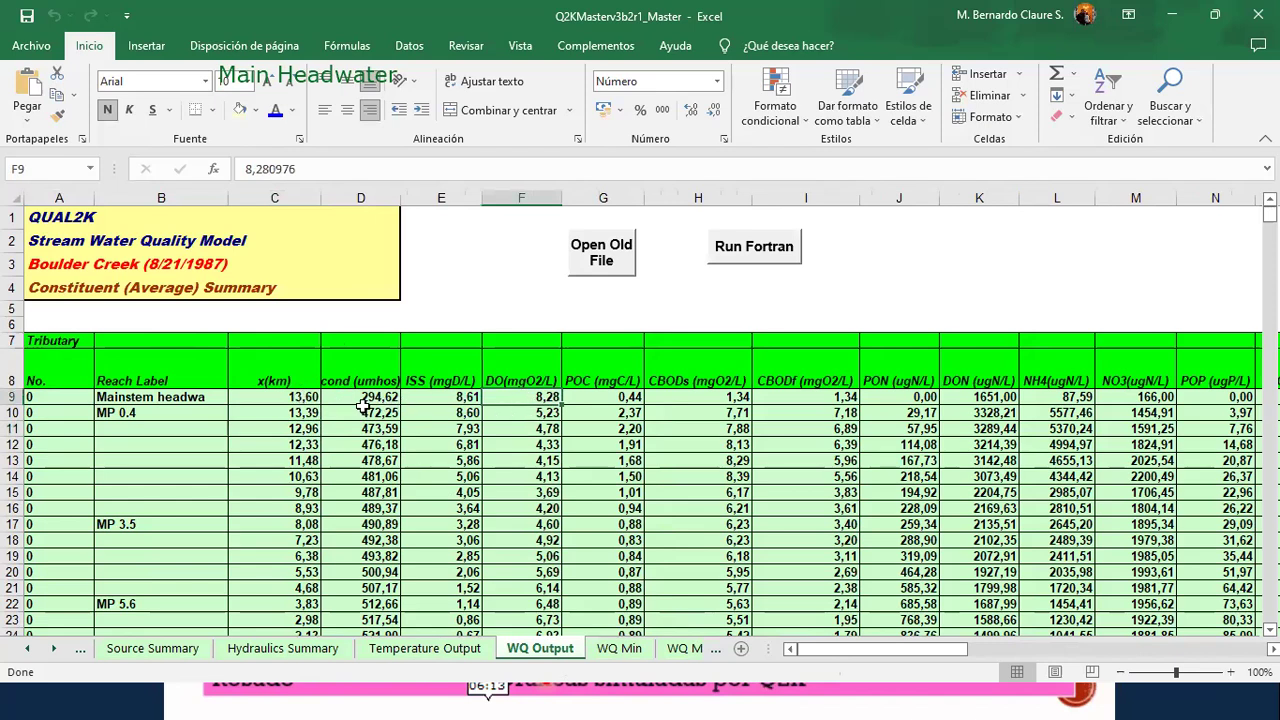
pyautogui.click(525, 414)
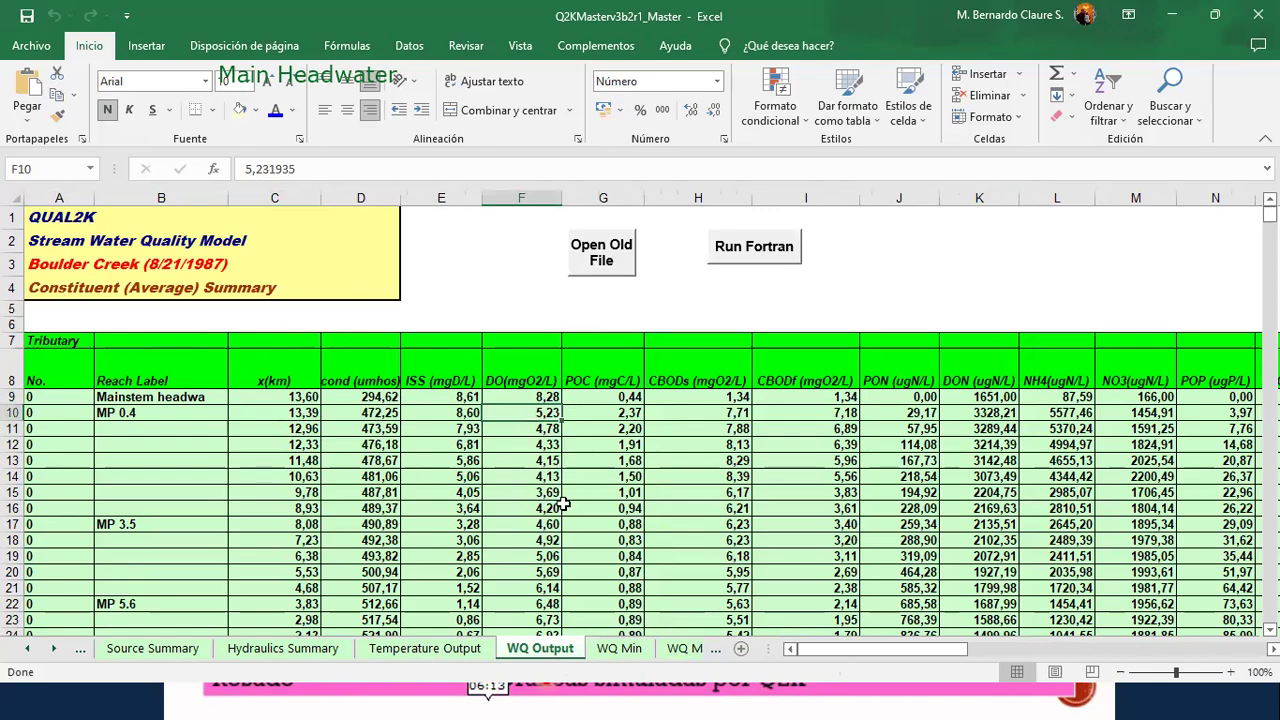
pyautogui.click(521, 559)
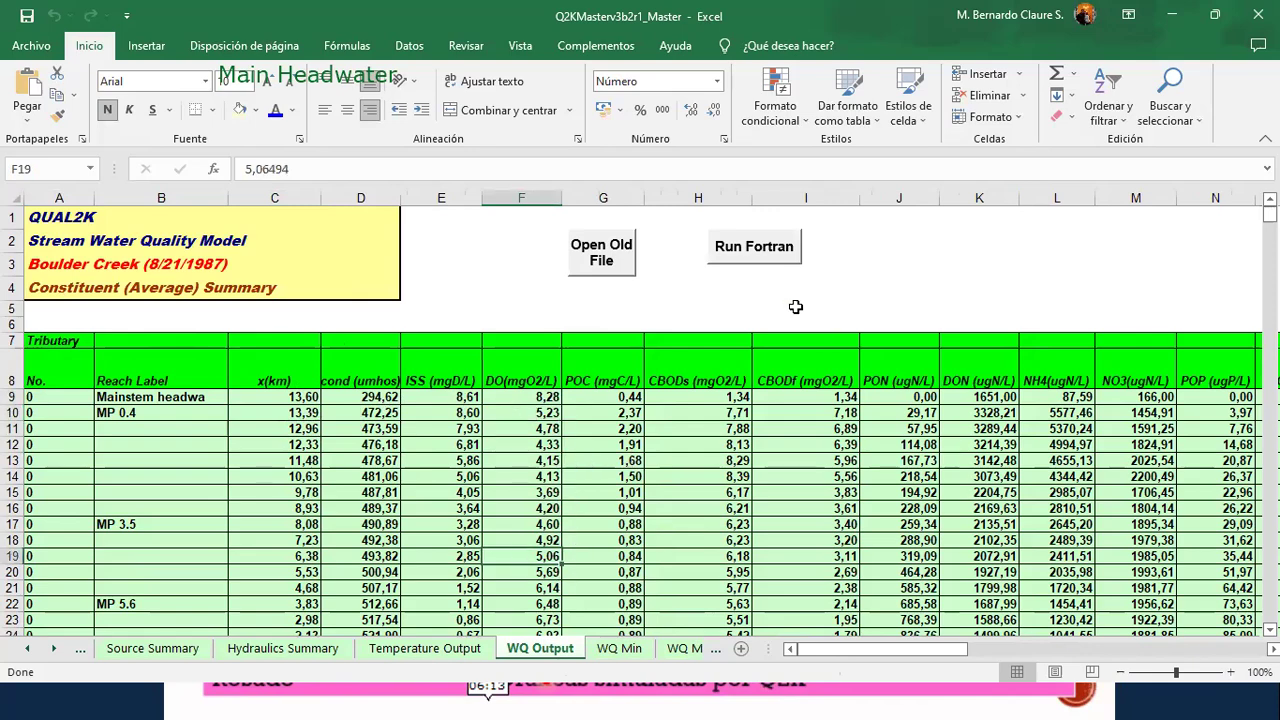
# Step: Go through the WQ Min, WQ Max and Sediment Fluxes sheets, ending on the Diel Output sheet
pyautogui.click(619, 648)
pyautogui.click(684, 648)
pyautogui.click(645, 648)
pyautogui.click(607, 650)
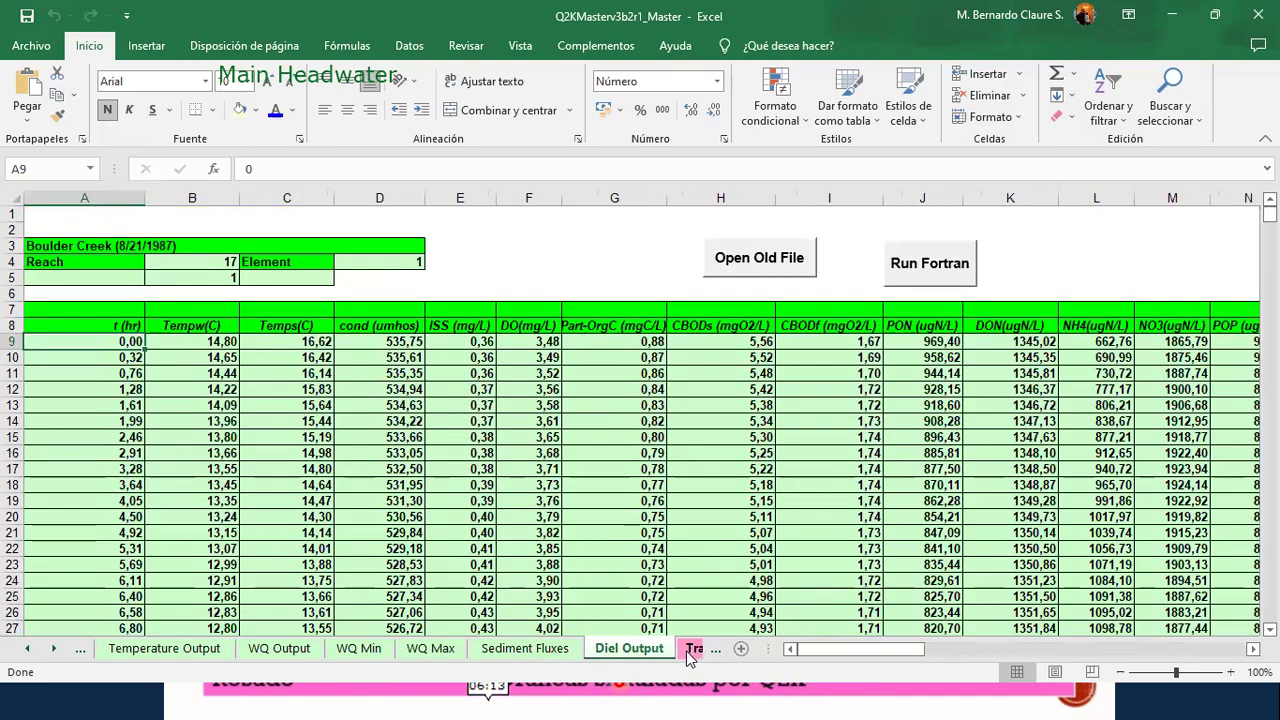
# Step: Open the Travel Time chart and inspect its simulated curve, measured data points and legend
pyautogui.click(690, 649)
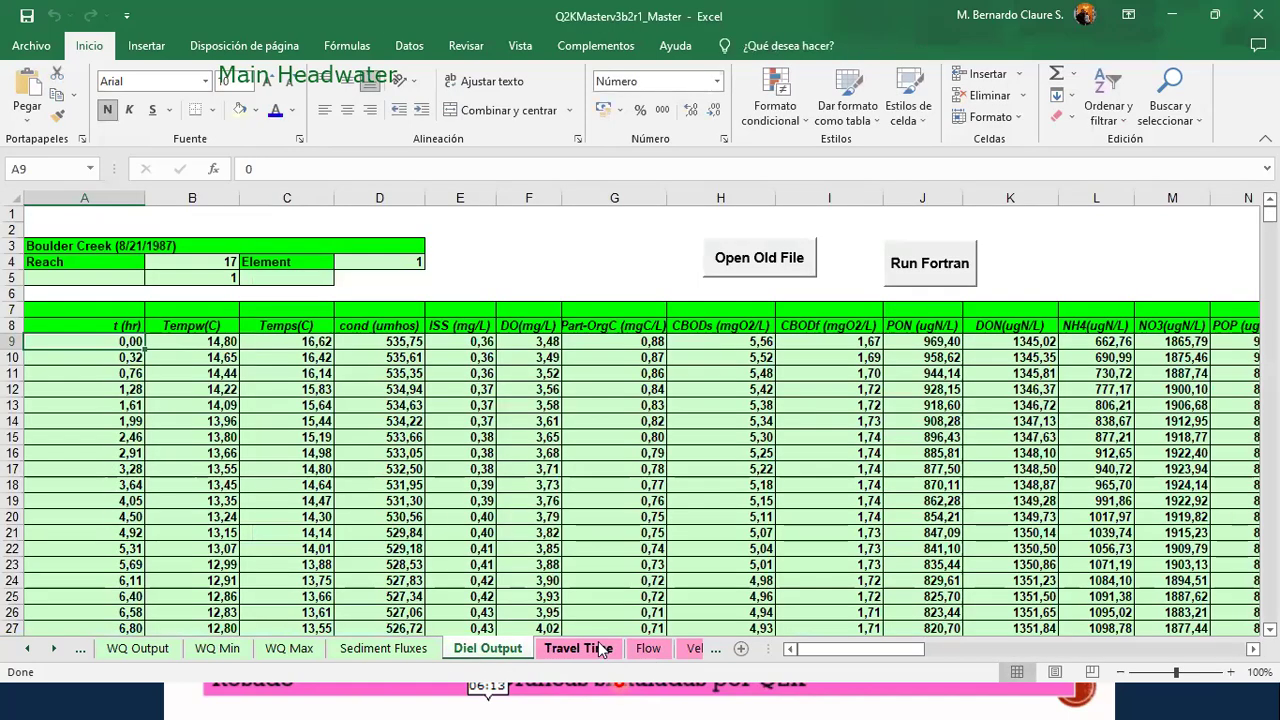
pyautogui.click(600, 648)
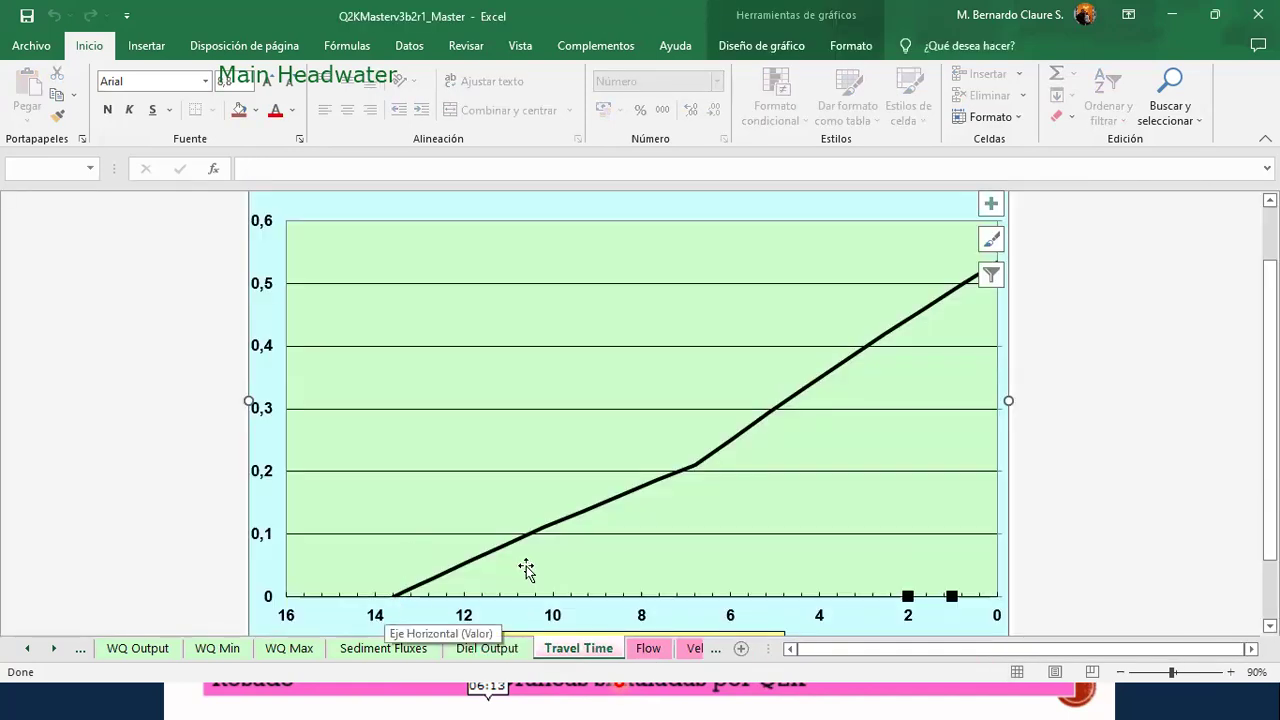
pyautogui.scroll(-1, 526, 570)
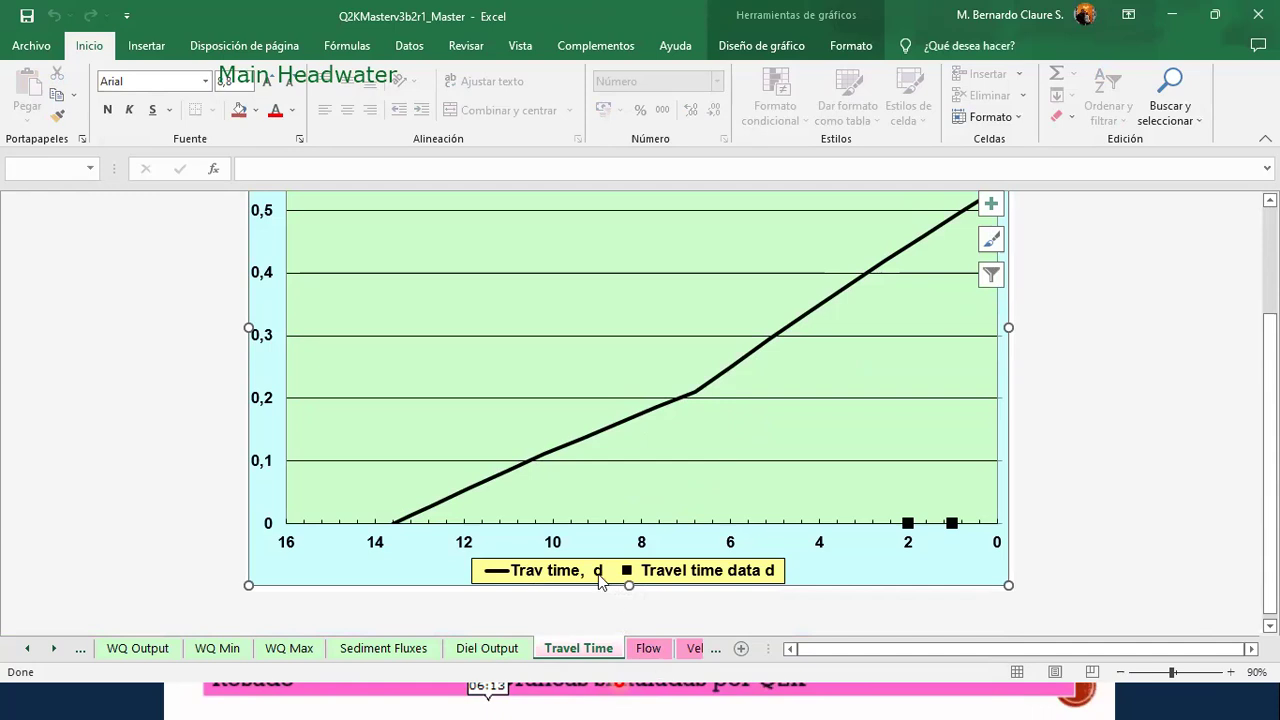
pyautogui.scroll(1, 628, 617)
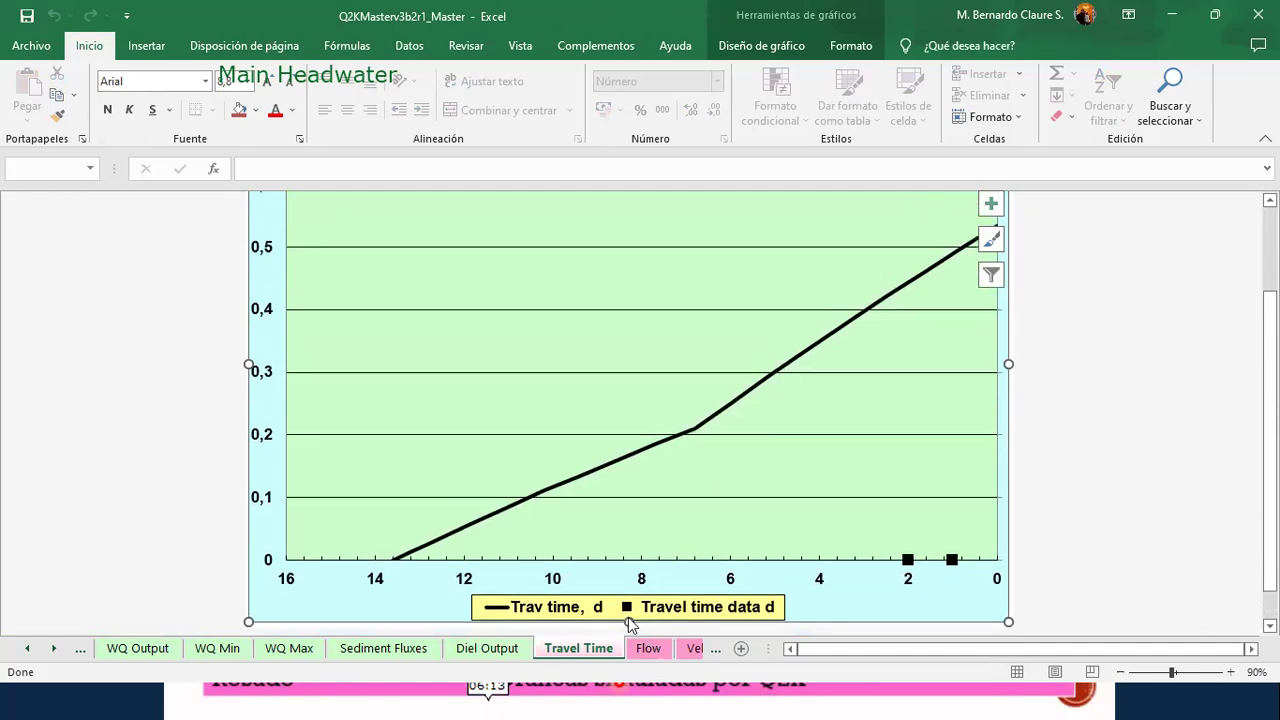
pyautogui.scroll(1, 628, 617)
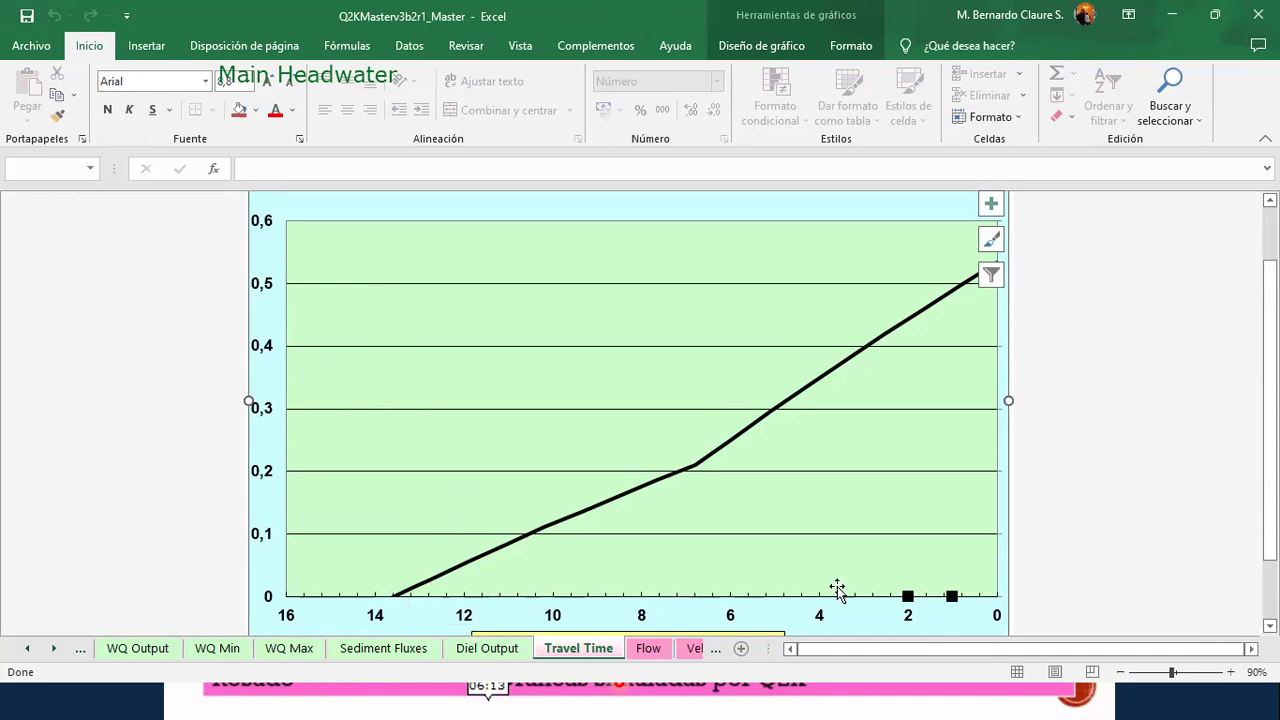
# Step: View the Flow, Velocity, Depth, Reaeration, Temperature and Conductivity charts one after another
pyautogui.click(646, 648)
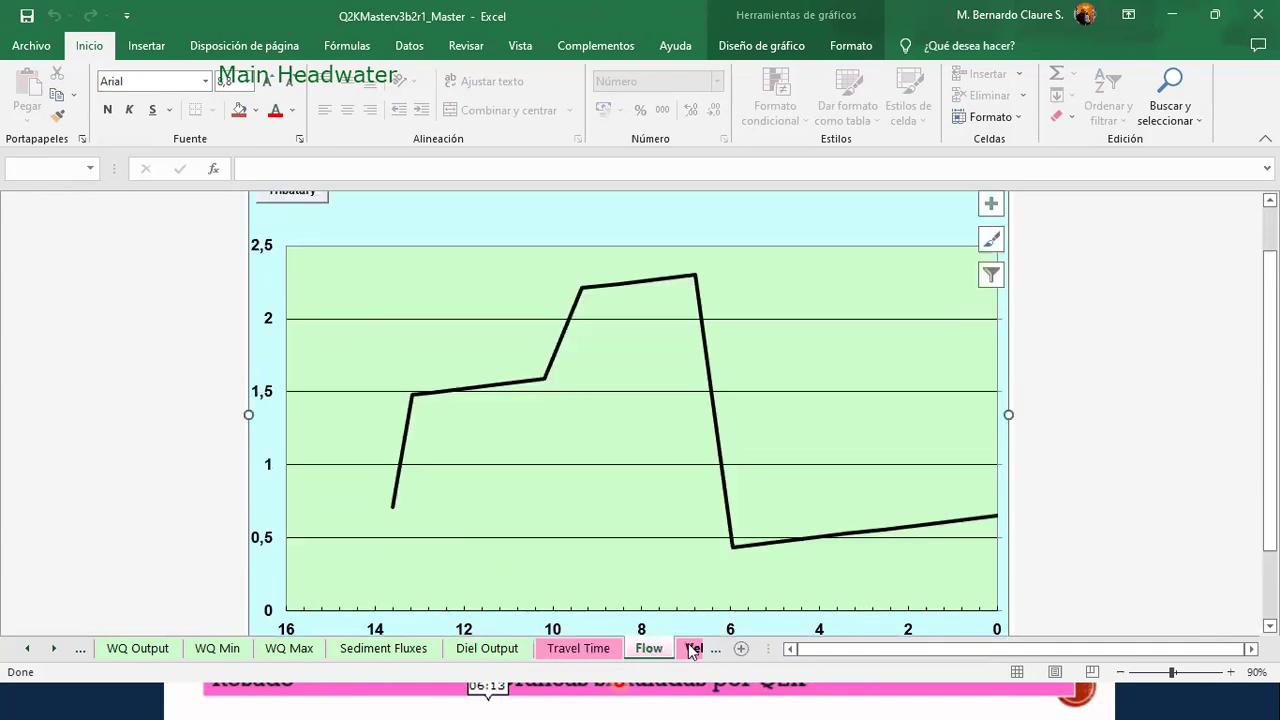
pyautogui.click(692, 649)
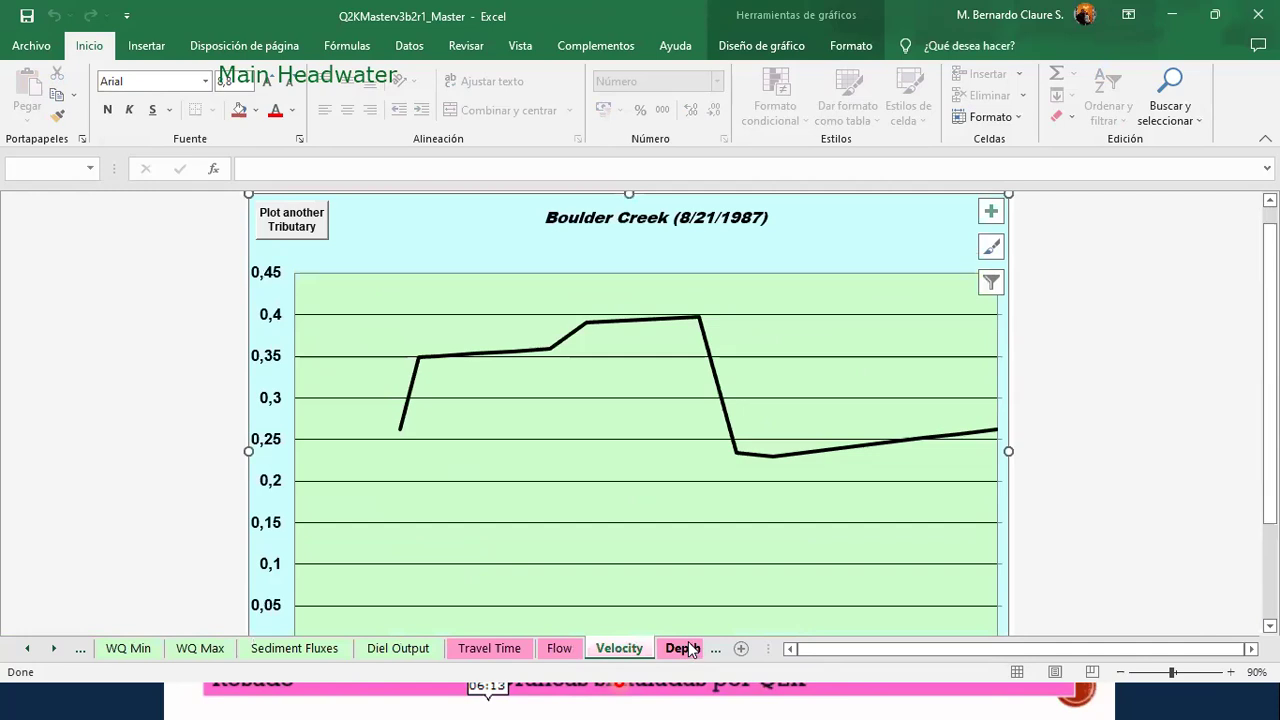
pyautogui.click(688, 649)
pyautogui.click(676, 649)
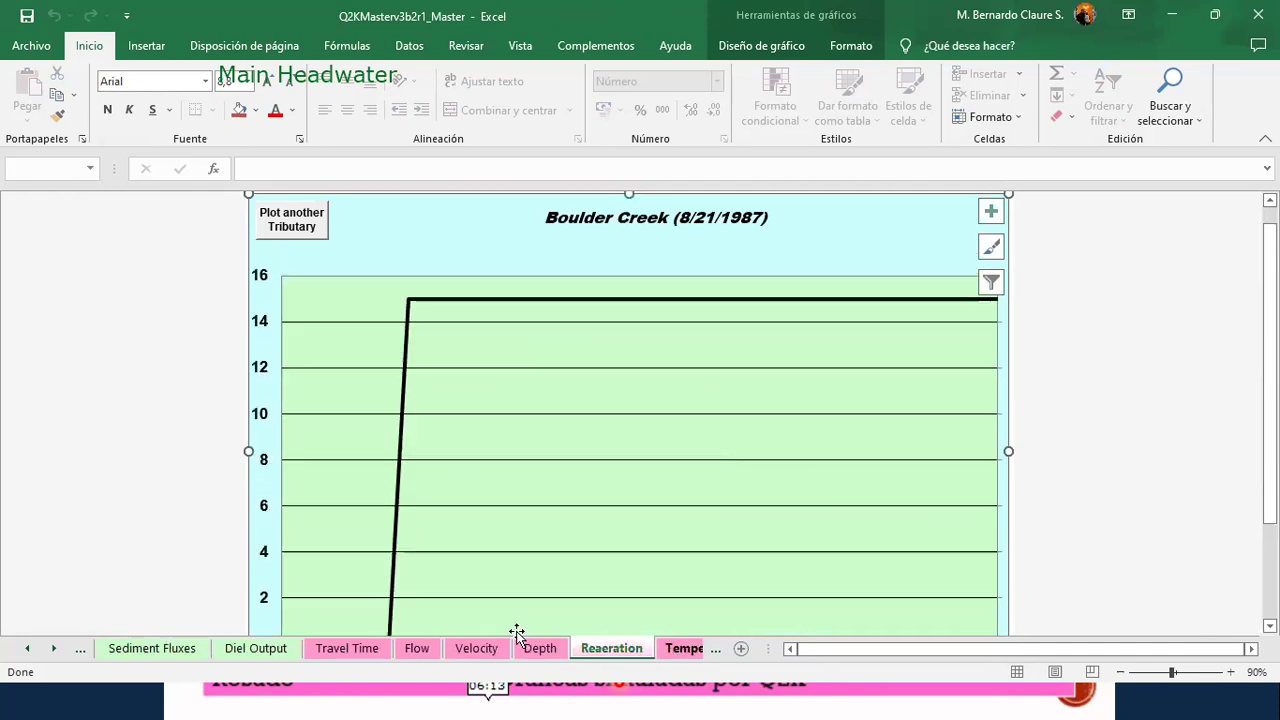
pyautogui.click(683, 649)
pyautogui.click(670, 649)
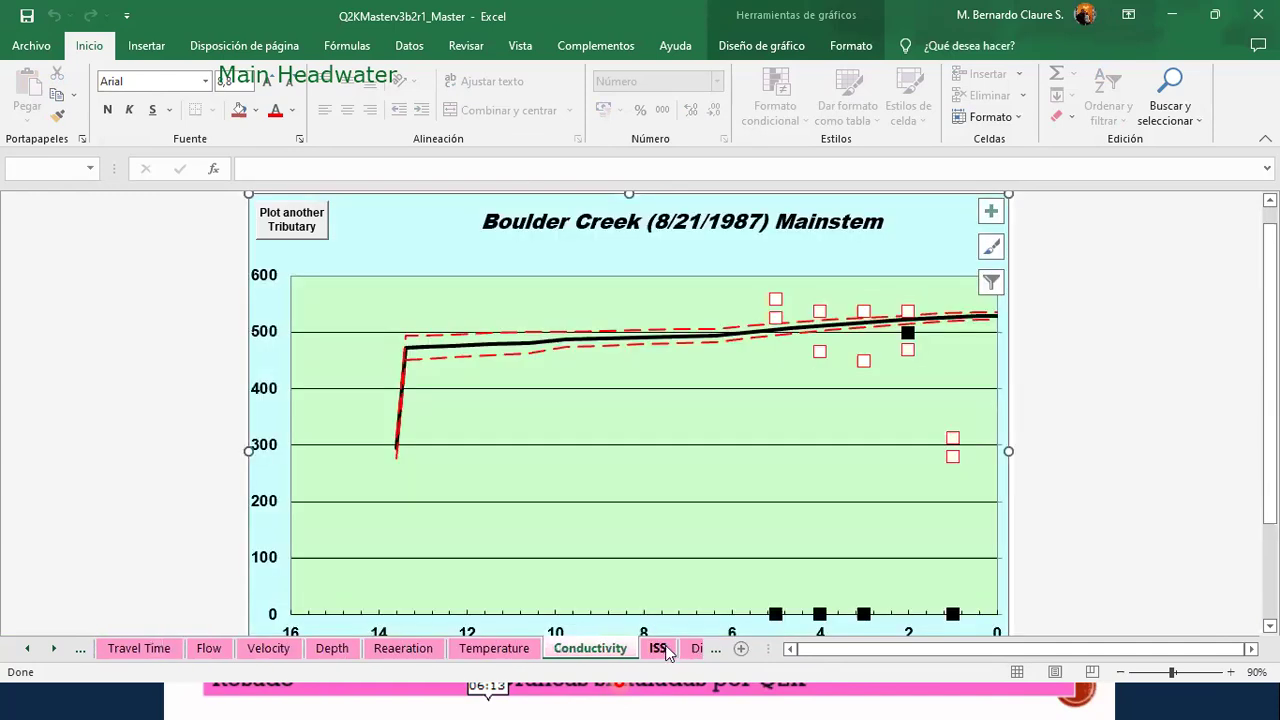
# Step: View the ISS, Dissolved Oxygen and Part Organic C charts, then go back through Dissolved Oxygen and Conductivity to the Temperature chart
pyautogui.click(660, 649)
pyautogui.click(696, 649)
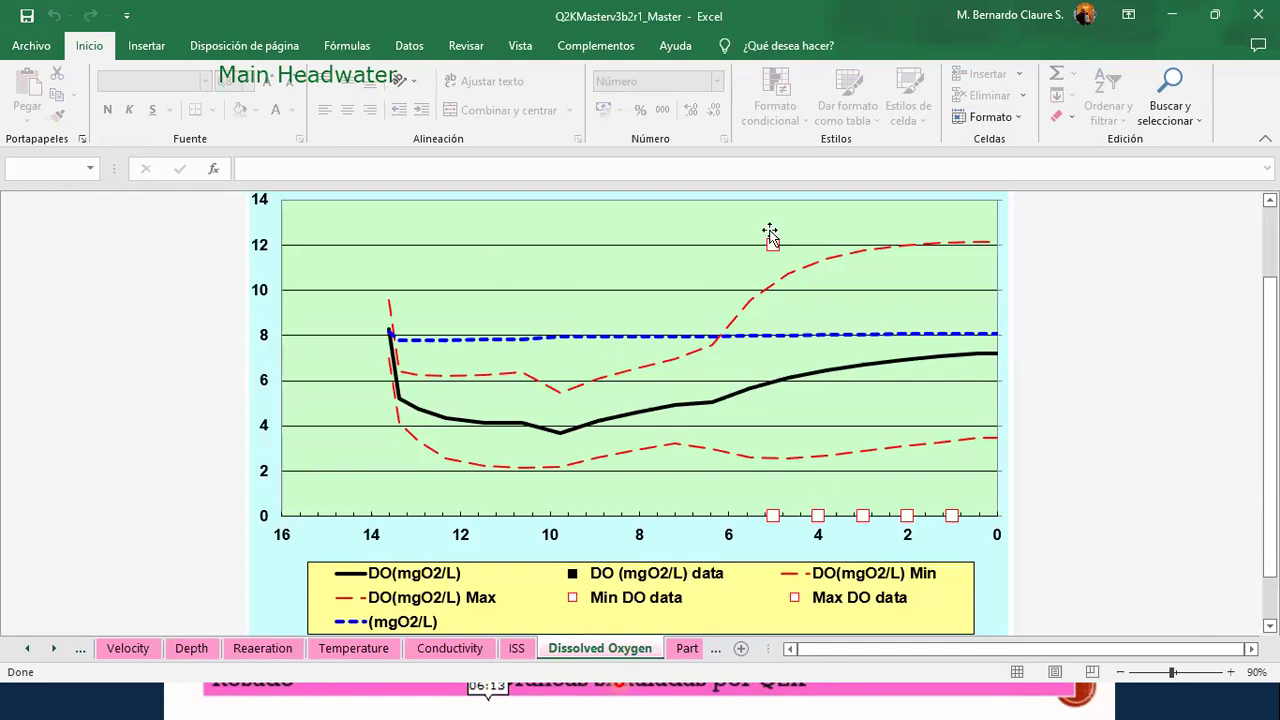
pyautogui.click(686, 649)
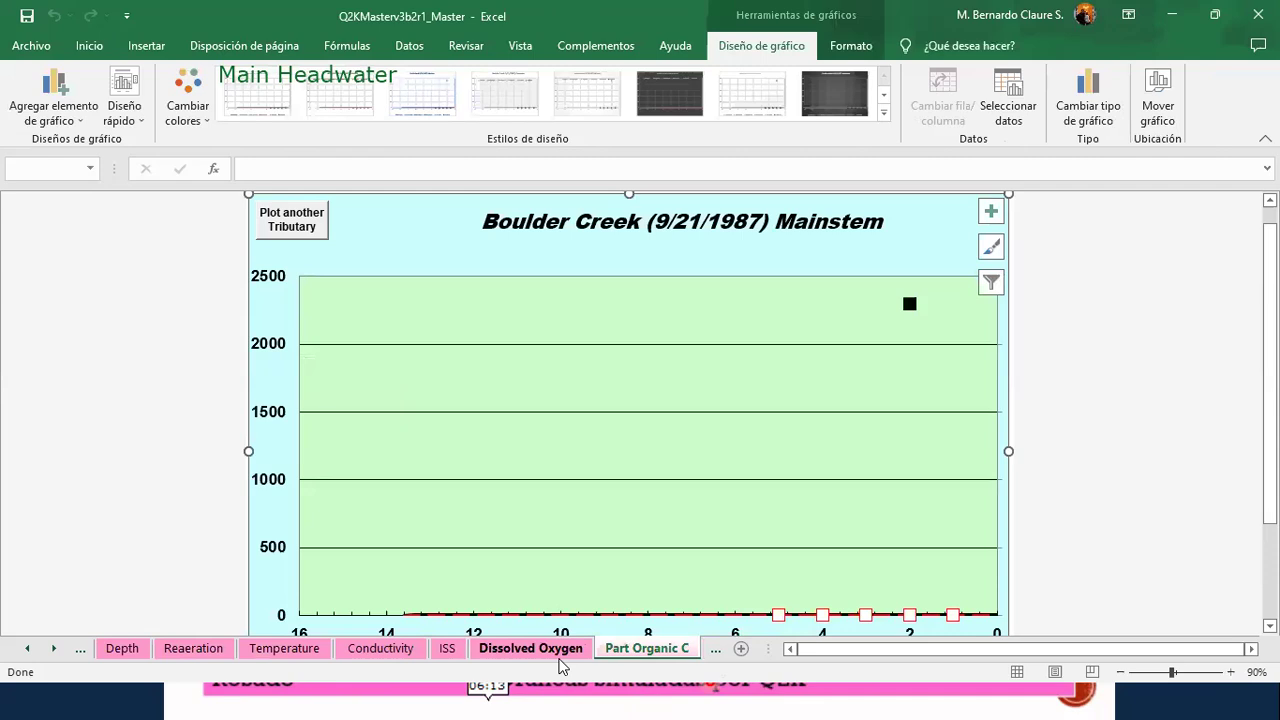
pyautogui.click(545, 650)
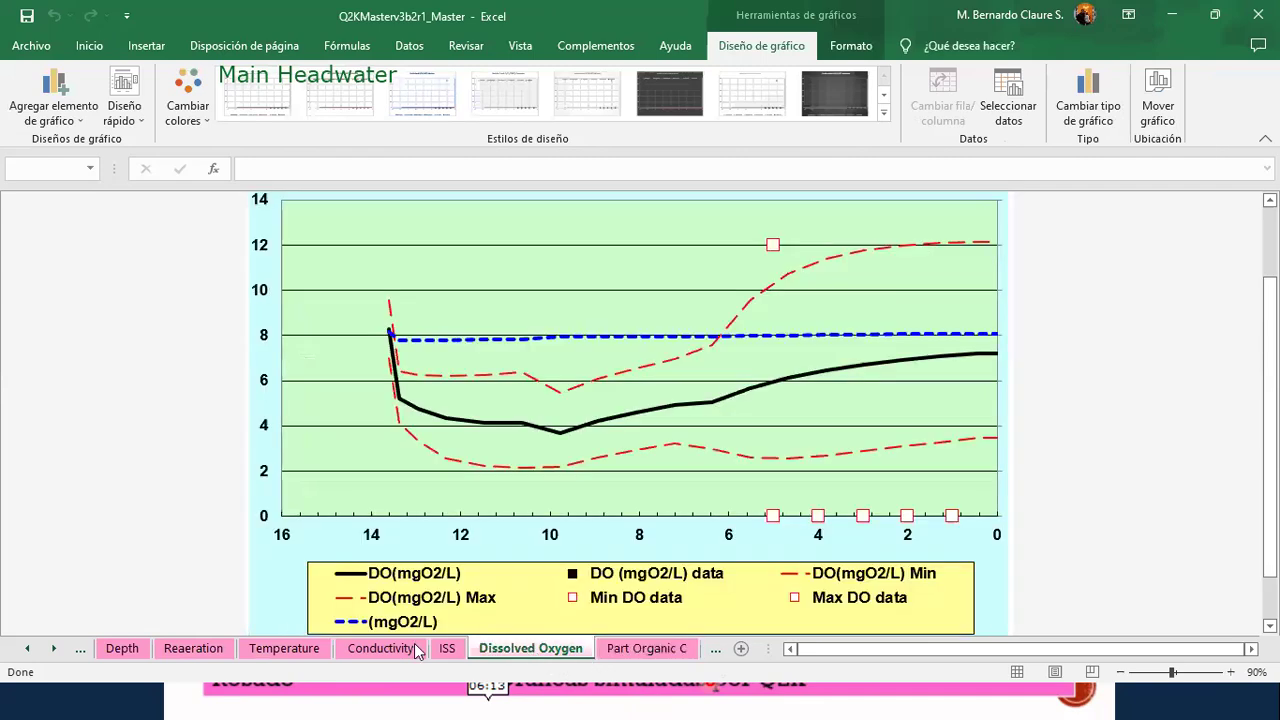
pyautogui.click(445, 650)
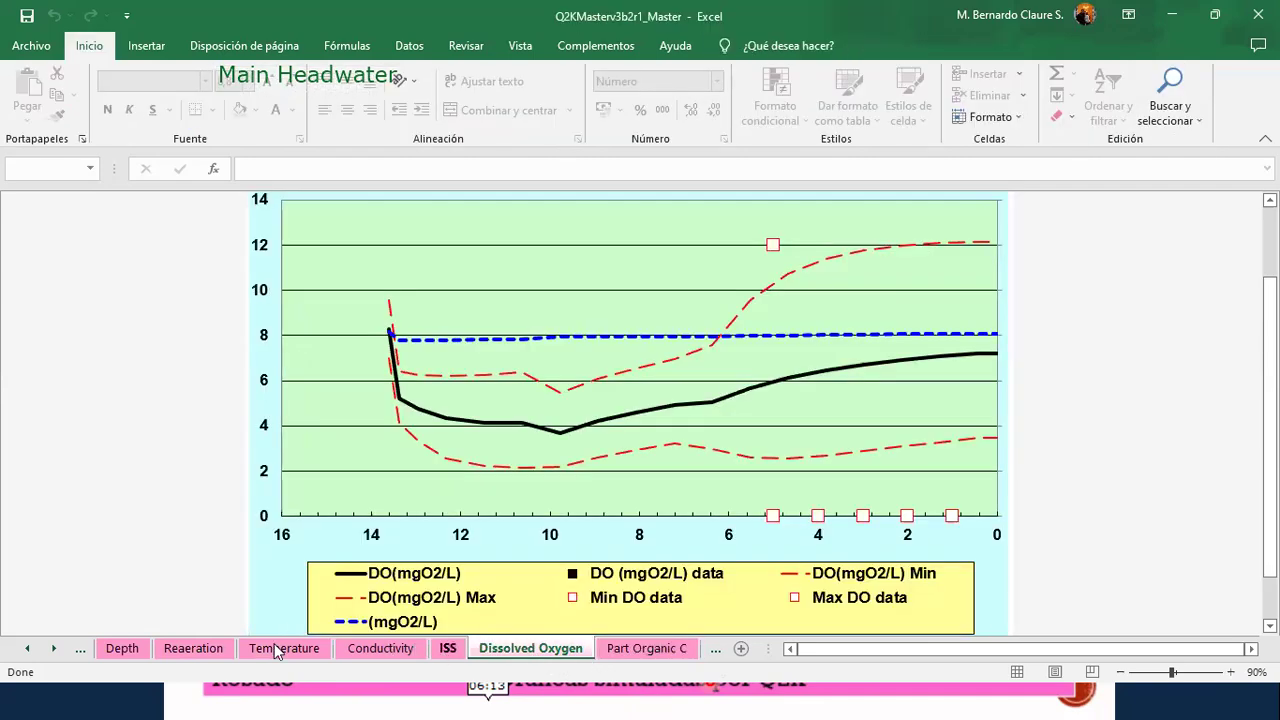
pyautogui.hotkey('ctrl', 'pageup')
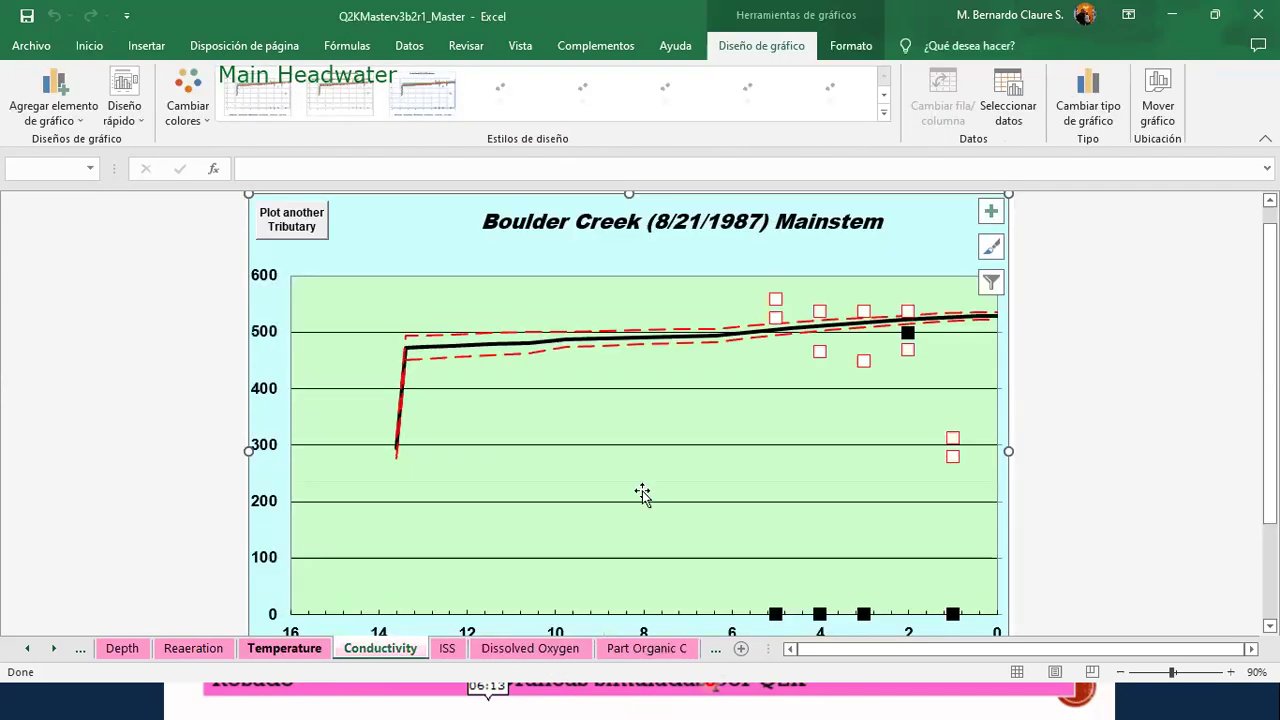
pyautogui.hotkey('ctrl', 'pageup')
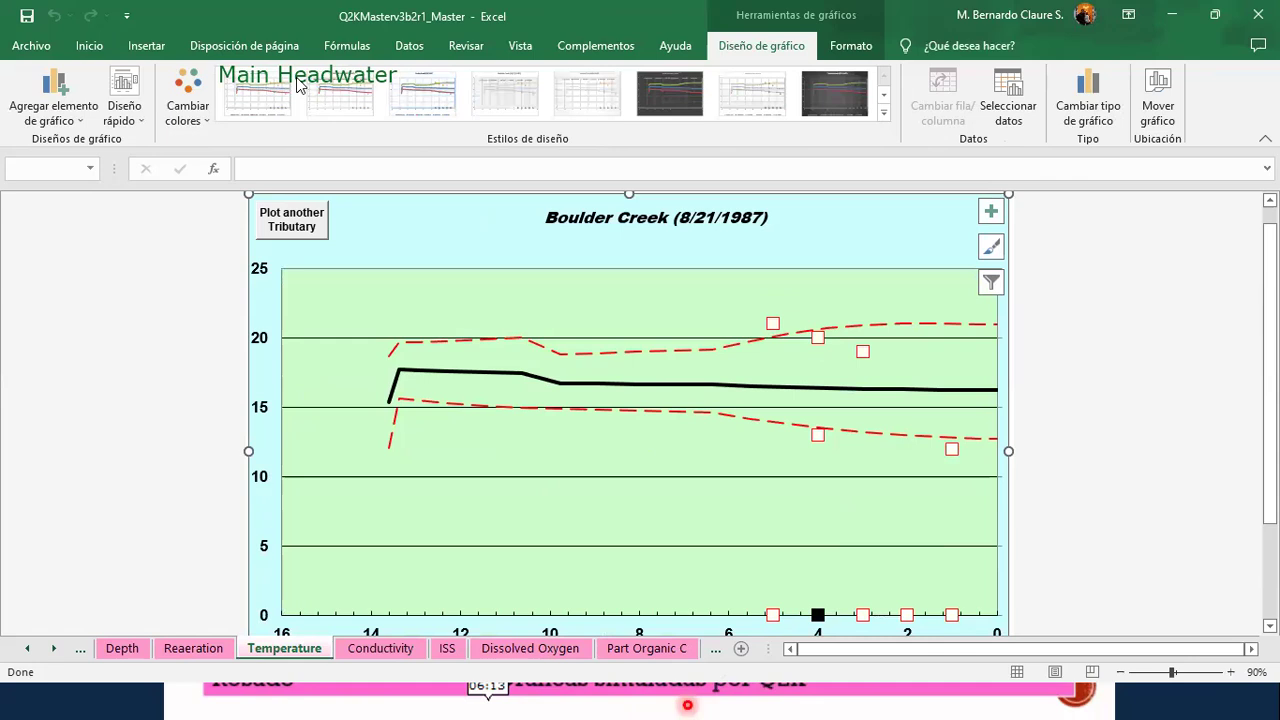
# Step: Shrink the Boulder Creek workbook window and switch to the PowerPoint slide explaining the meaning of the tab colours
pyautogui.click(1214, 14)
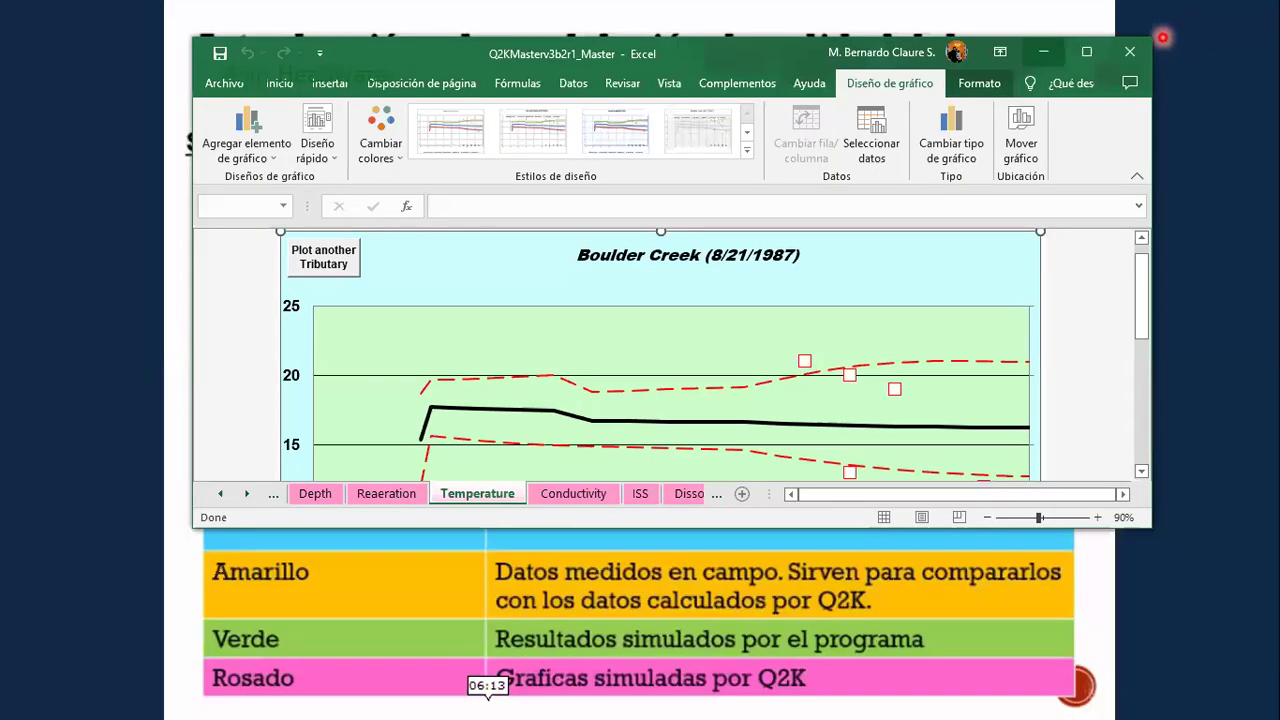
pyautogui.hotkey('alt', 'd')
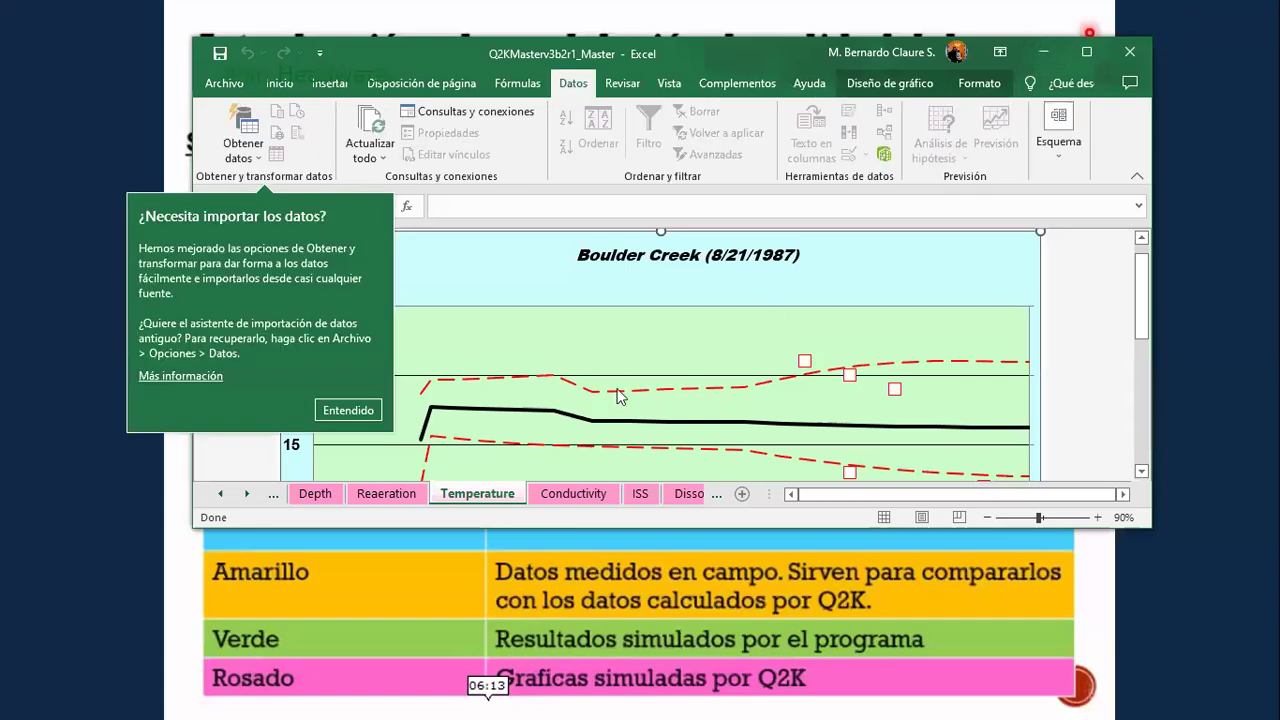
pyautogui.click(650, 382)
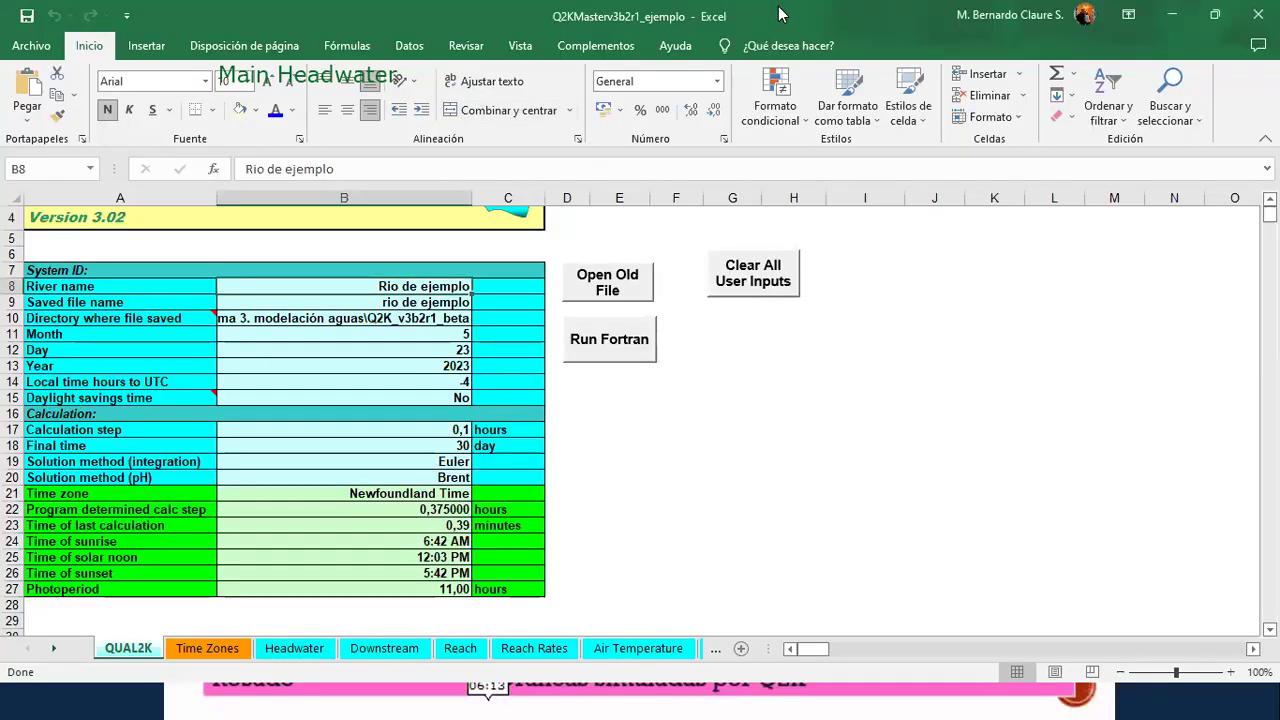
pyautogui.hotkey('alt', 'Tab')
pyautogui.hotkey('alt', 'Tab')
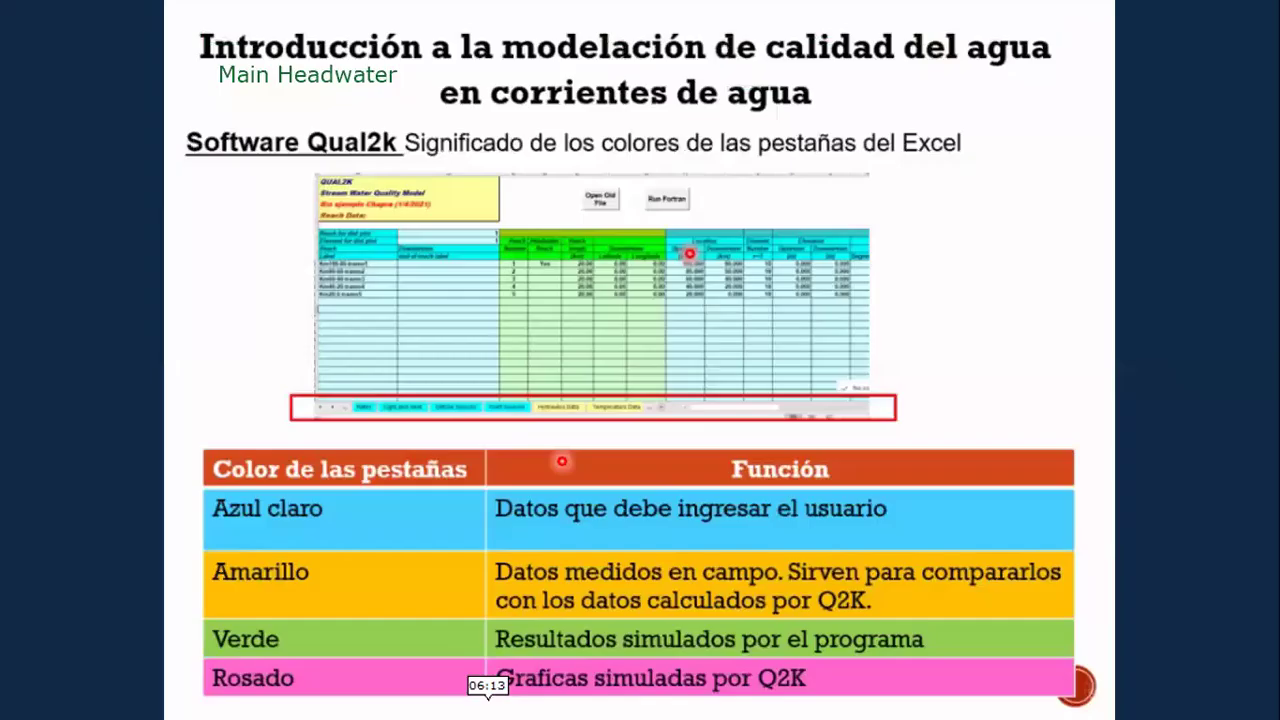
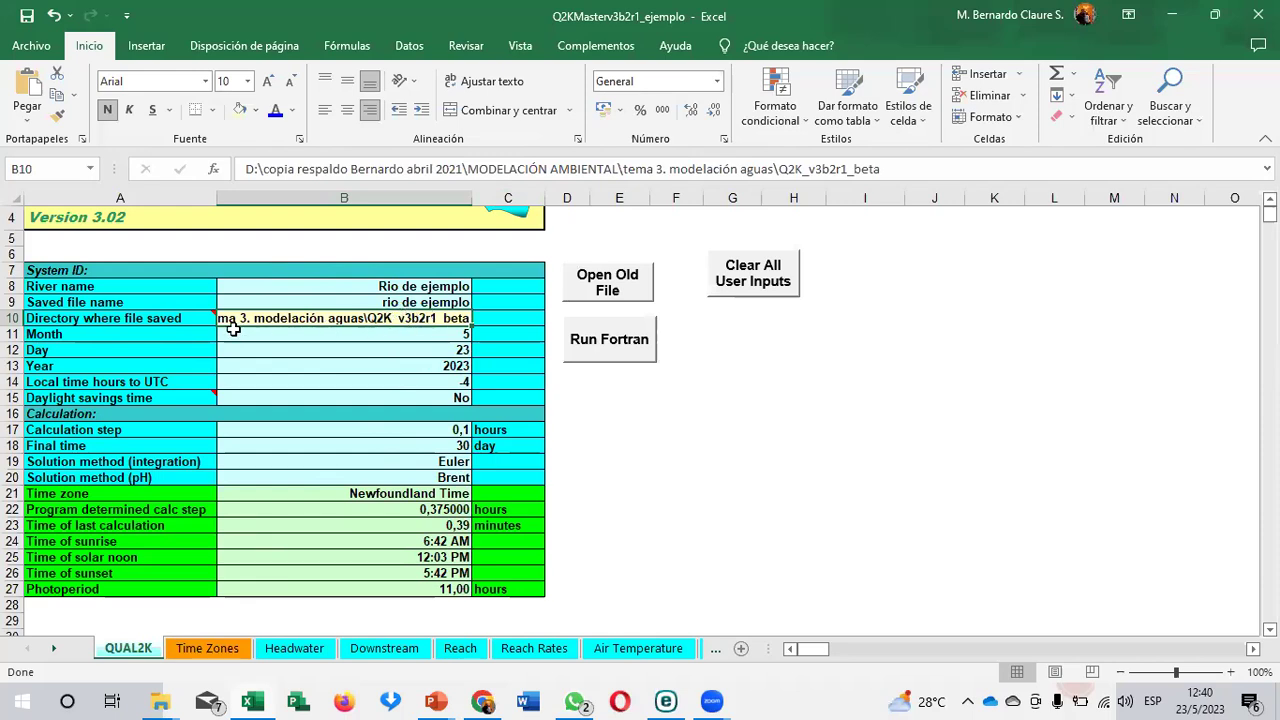
# Step: Select the full folder path stored in the "Directory where file saved" cell for inspection
pyautogui.click(148, 325)
pyautogui.click(290, 320)
pyautogui.moveTo(247, 169); pyautogui.dragTo(945, 155)
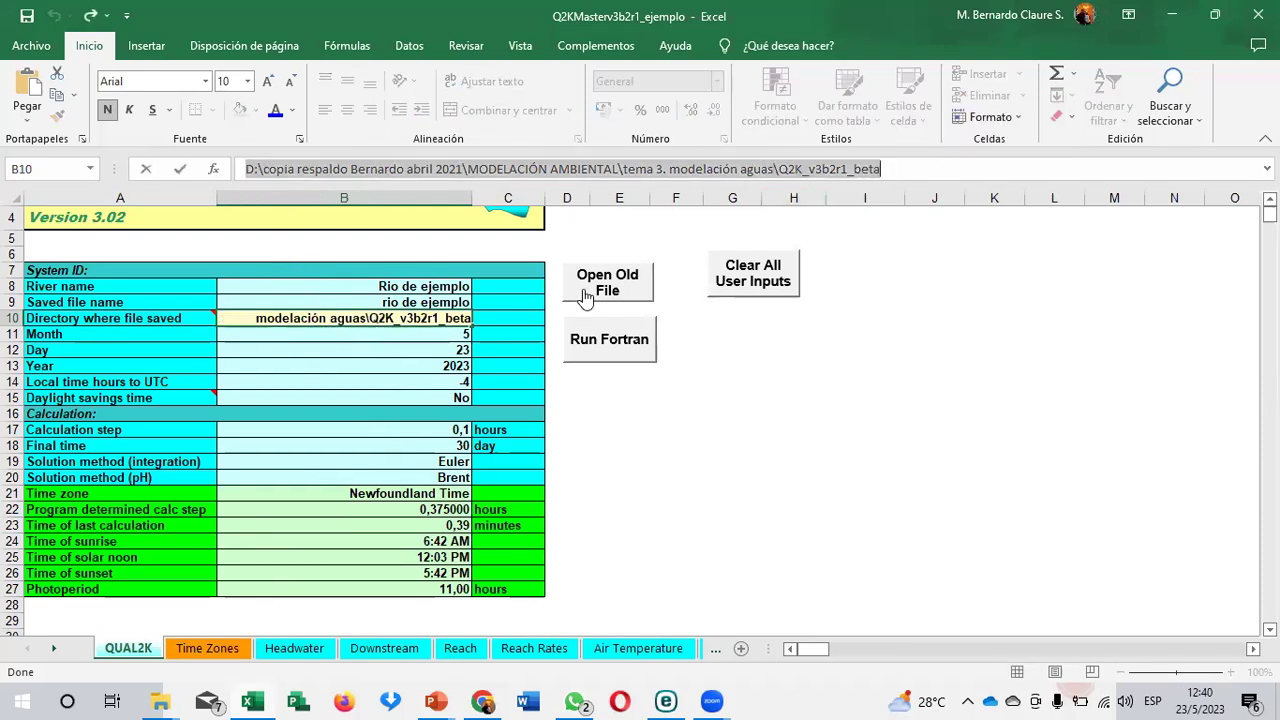
# Step: Switch to File Explorer and point out the Q2KDocv_3b2r1 manual, the Q2KMasterv3b2r1_ejemplo workbook and the q2kfortran3b2 program
pyautogui.hotkey('alt', 'Tab')
pyautogui.press('Tab')
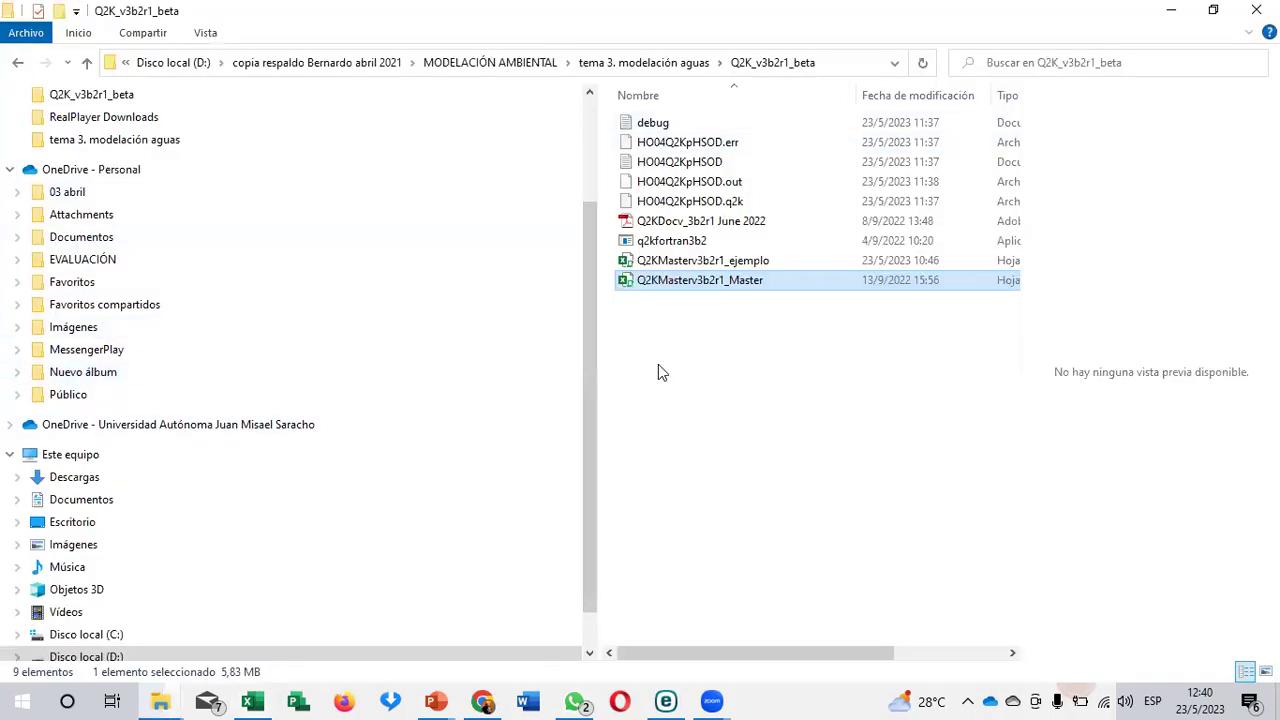
pyautogui.click(645, 226)
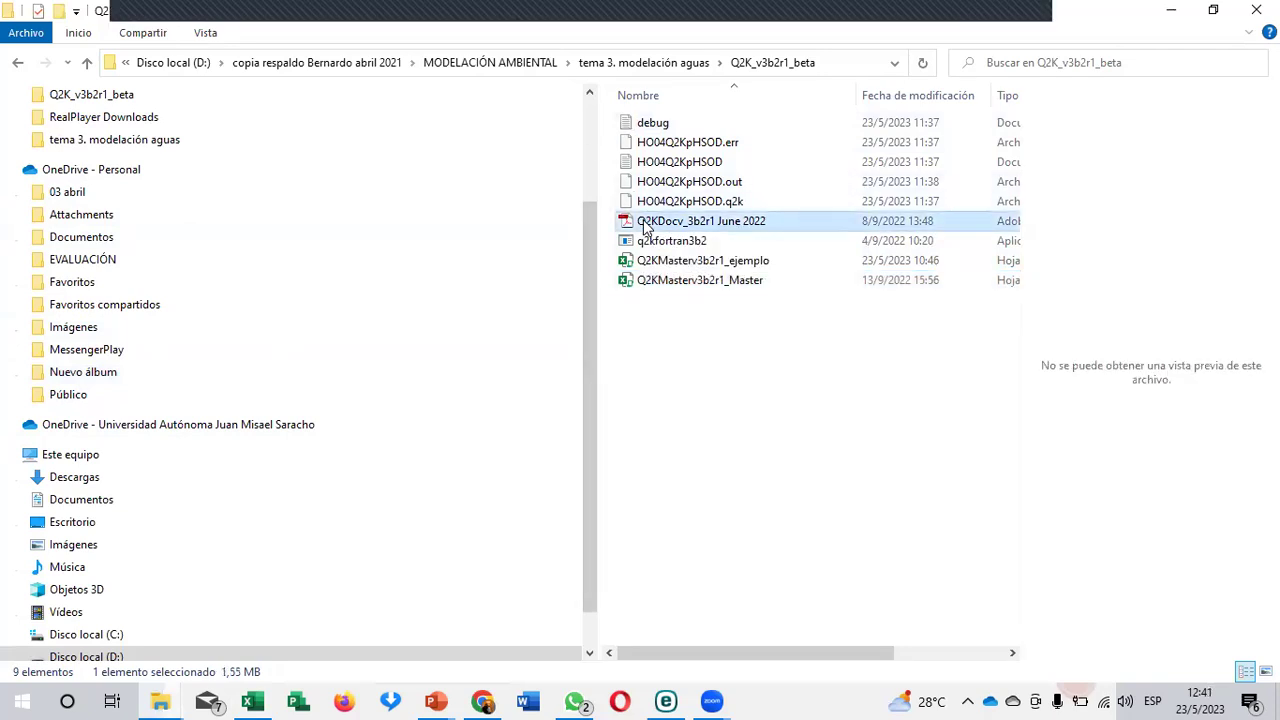
pyautogui.click(658, 264)
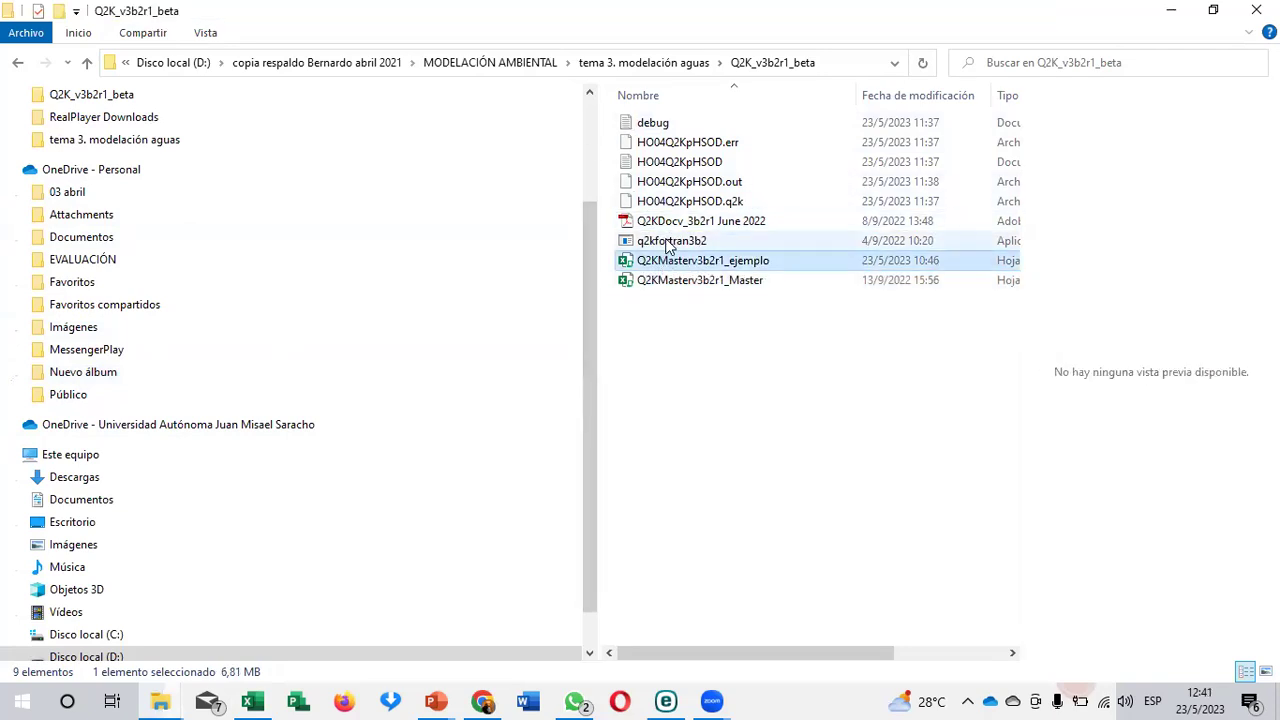
pyautogui.click(668, 245)
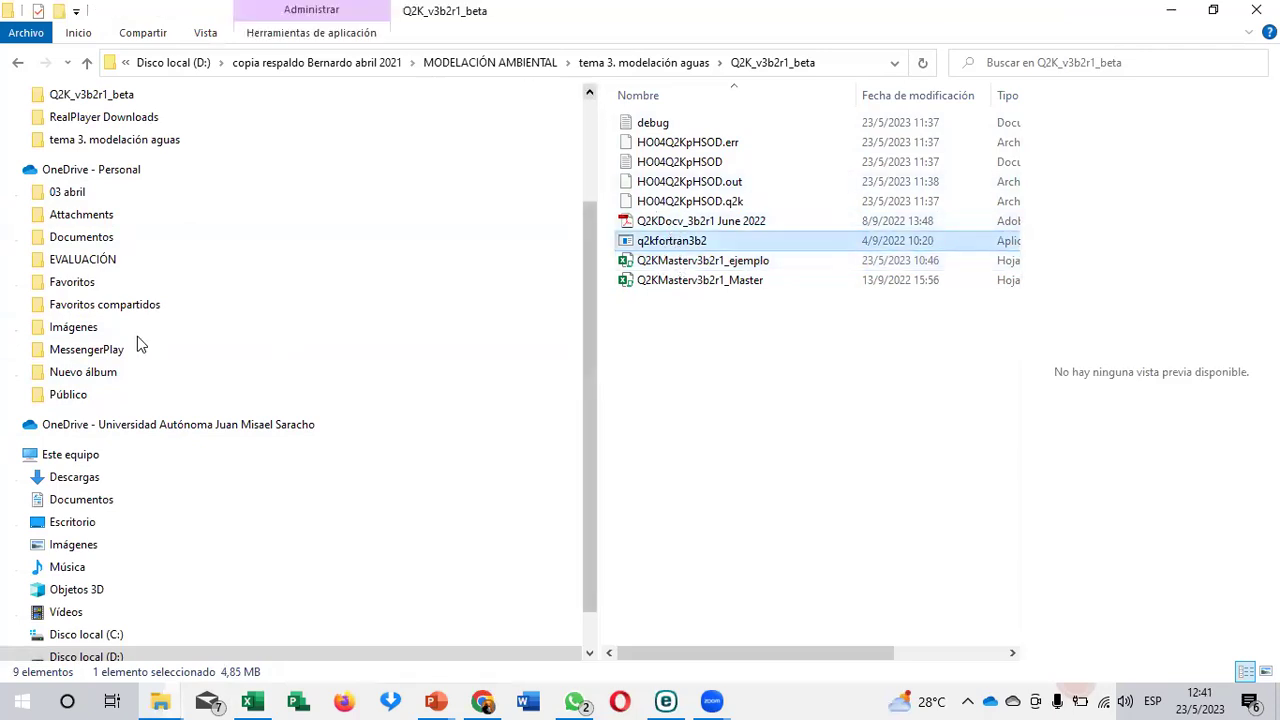
# Step: Go up to the "tema 3. modelación aguas" folder and open the properties of the Q2K_v3b2r1_beta folder
pyautogui.click(87, 62)
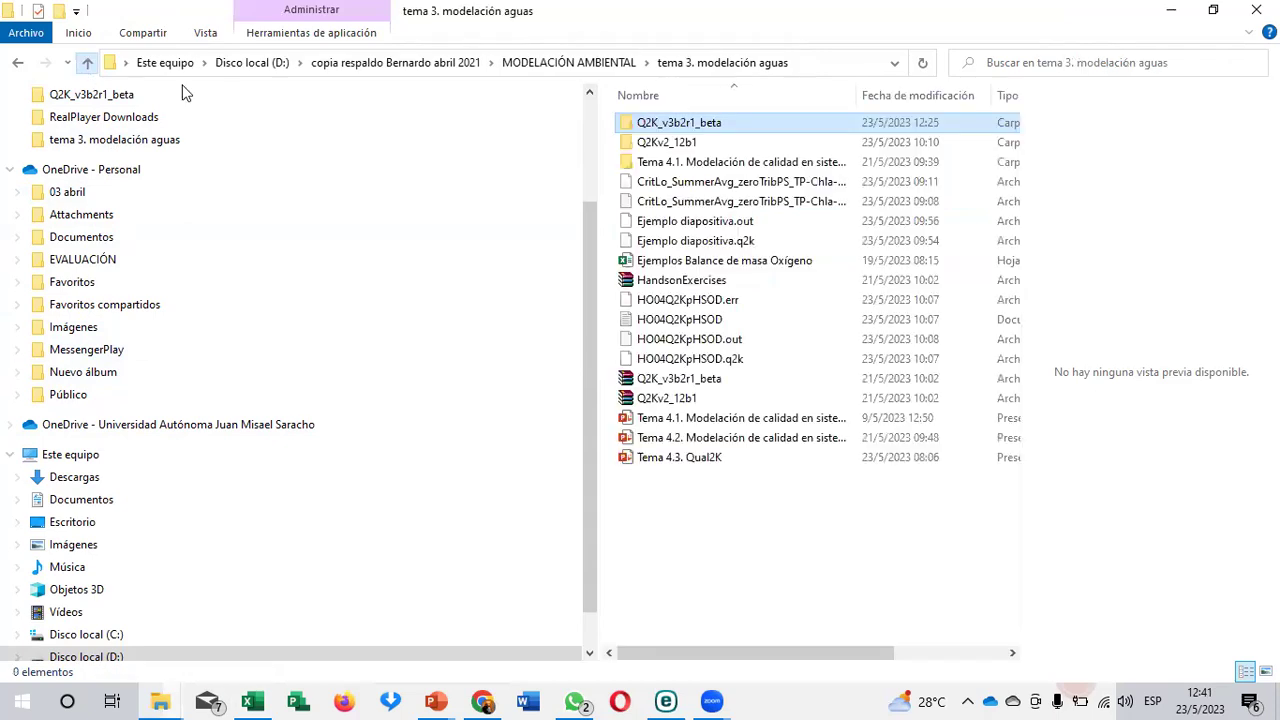
pyautogui.click(641, 122)
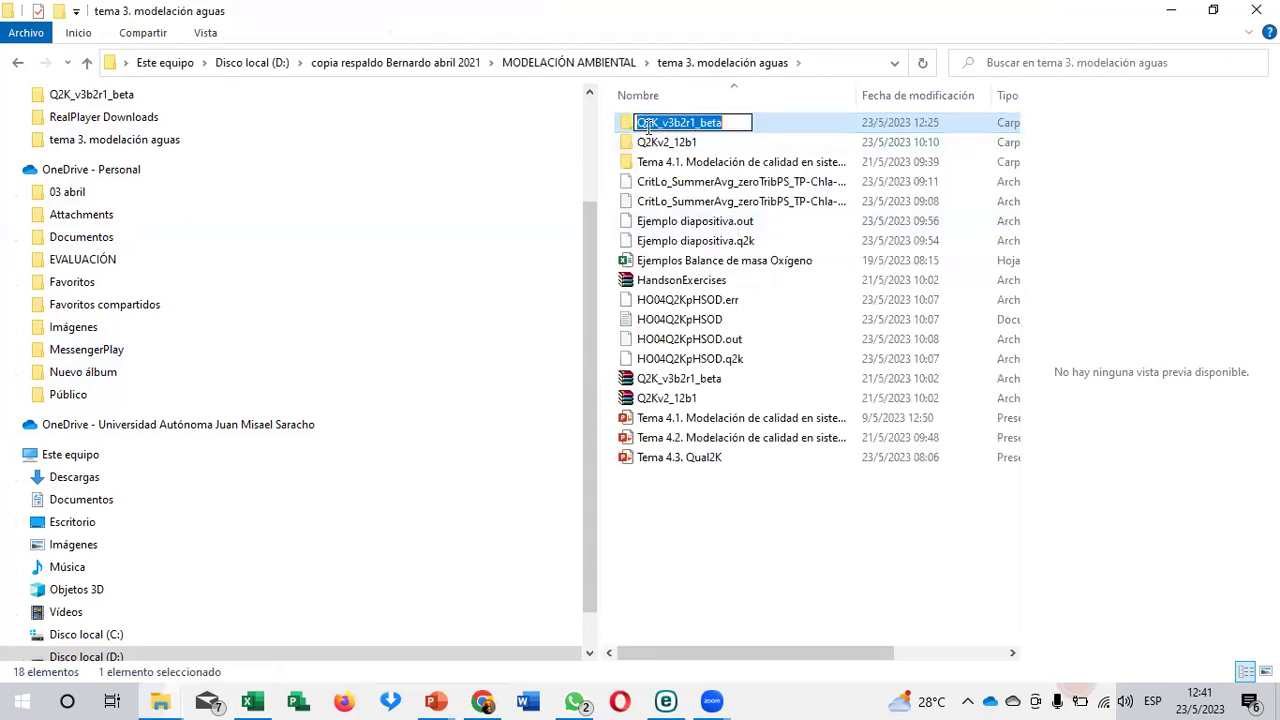
pyautogui.click(791, 140)
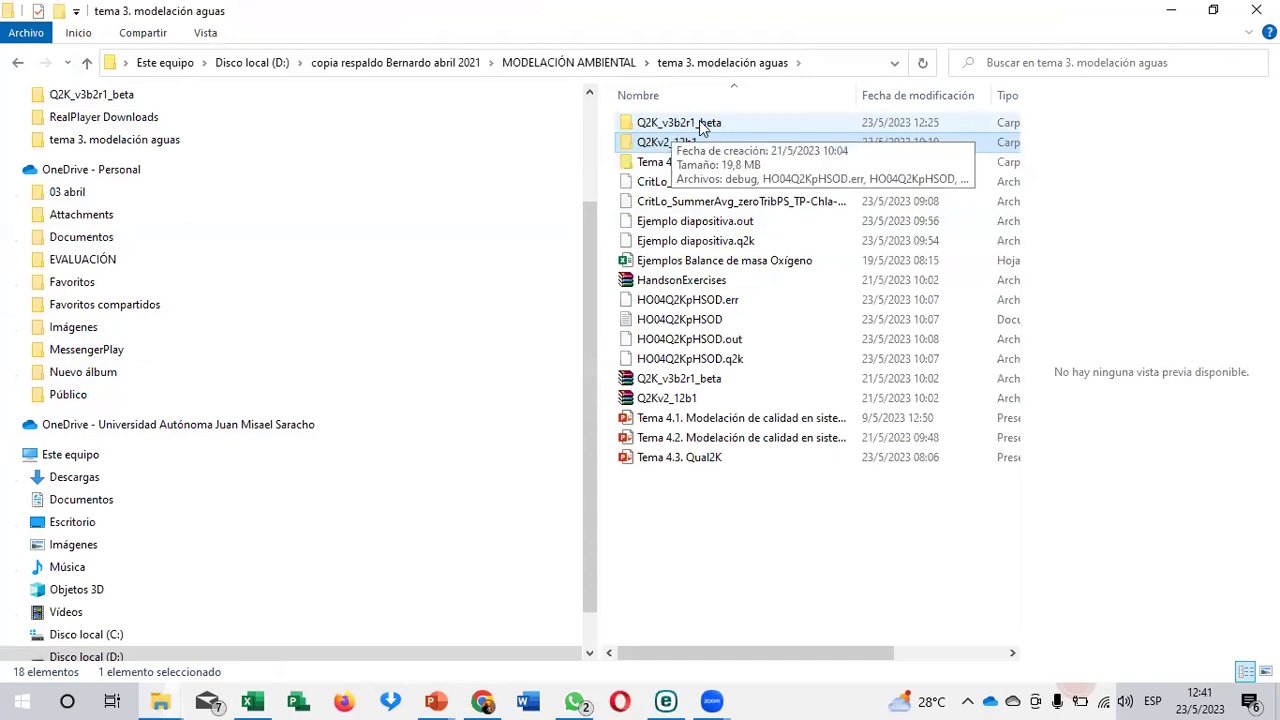
pyautogui.click(703, 124)
pyautogui.rightClick(701, 124)
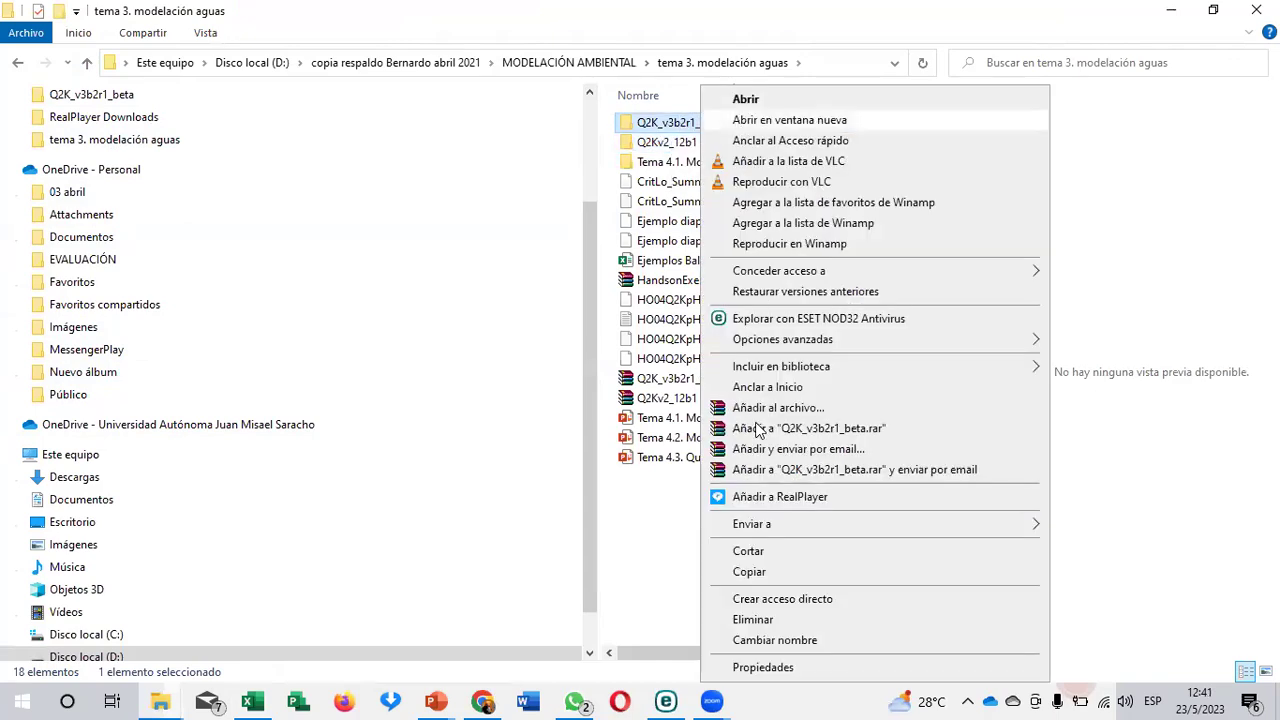
pyautogui.click(762, 668)
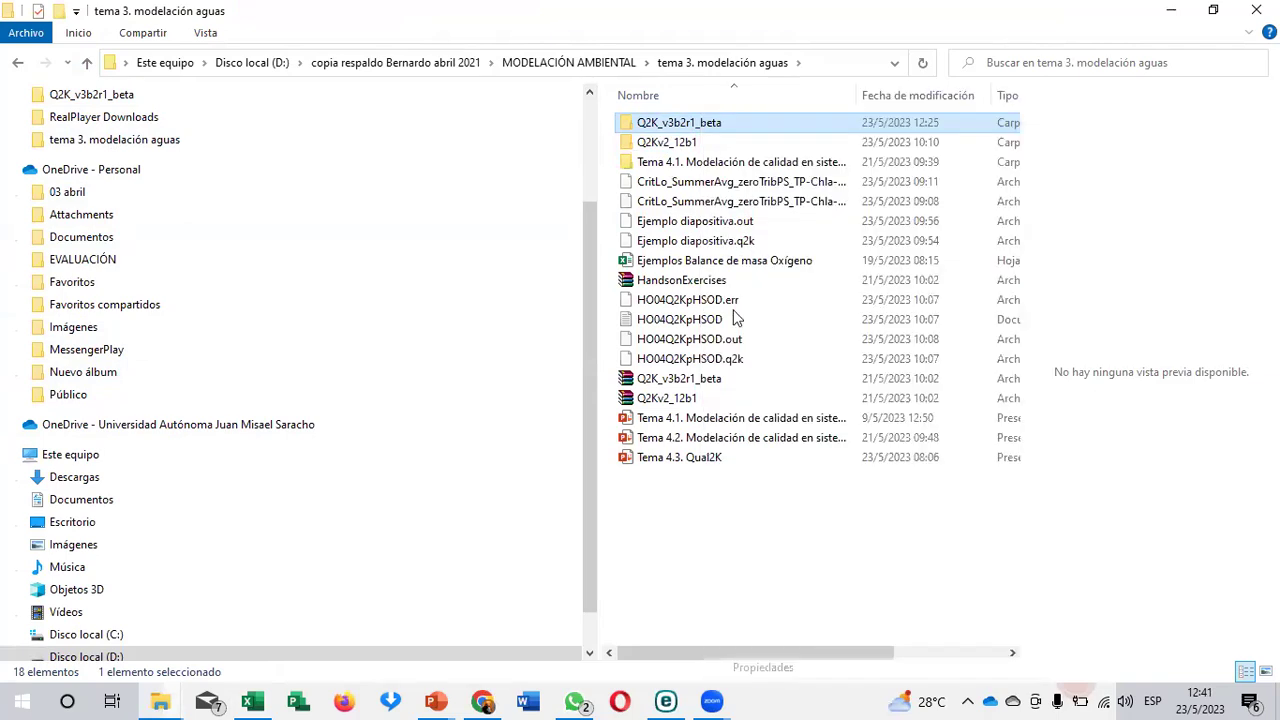
# Step: Select the complete location path in the folder's general properties
pyautogui.click(903, 202)
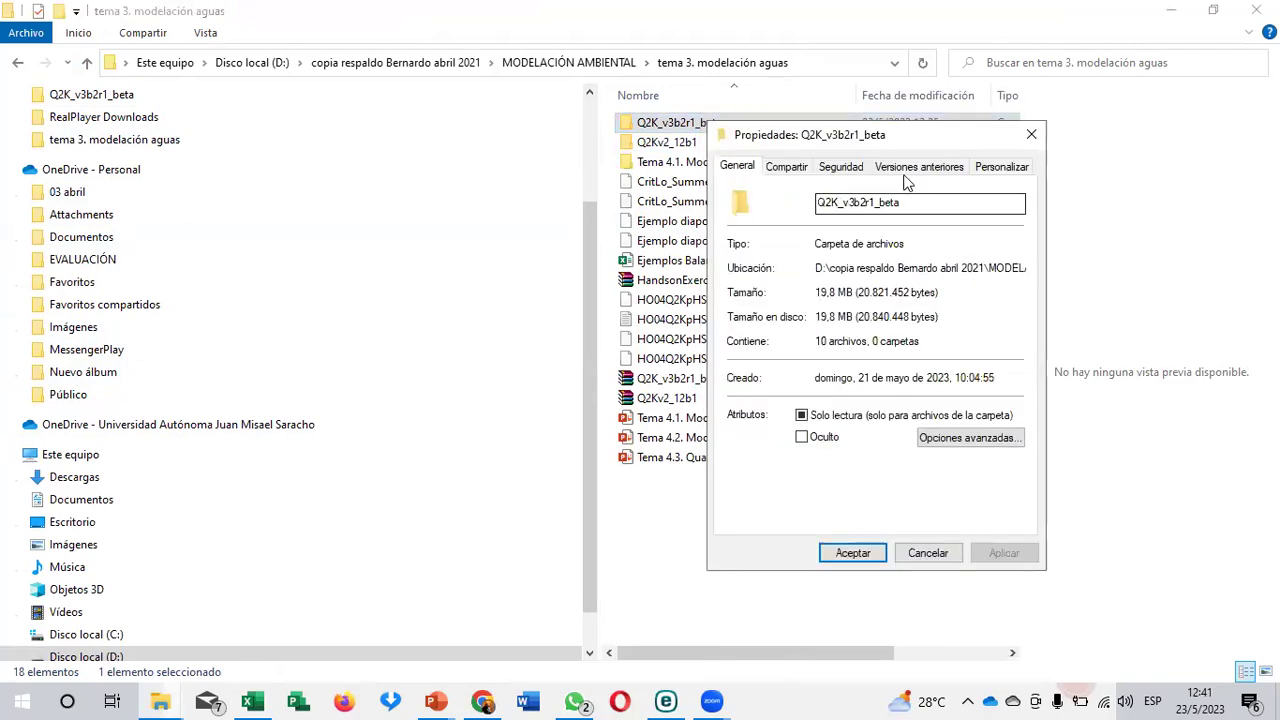
pyautogui.rightClick(937, 272)
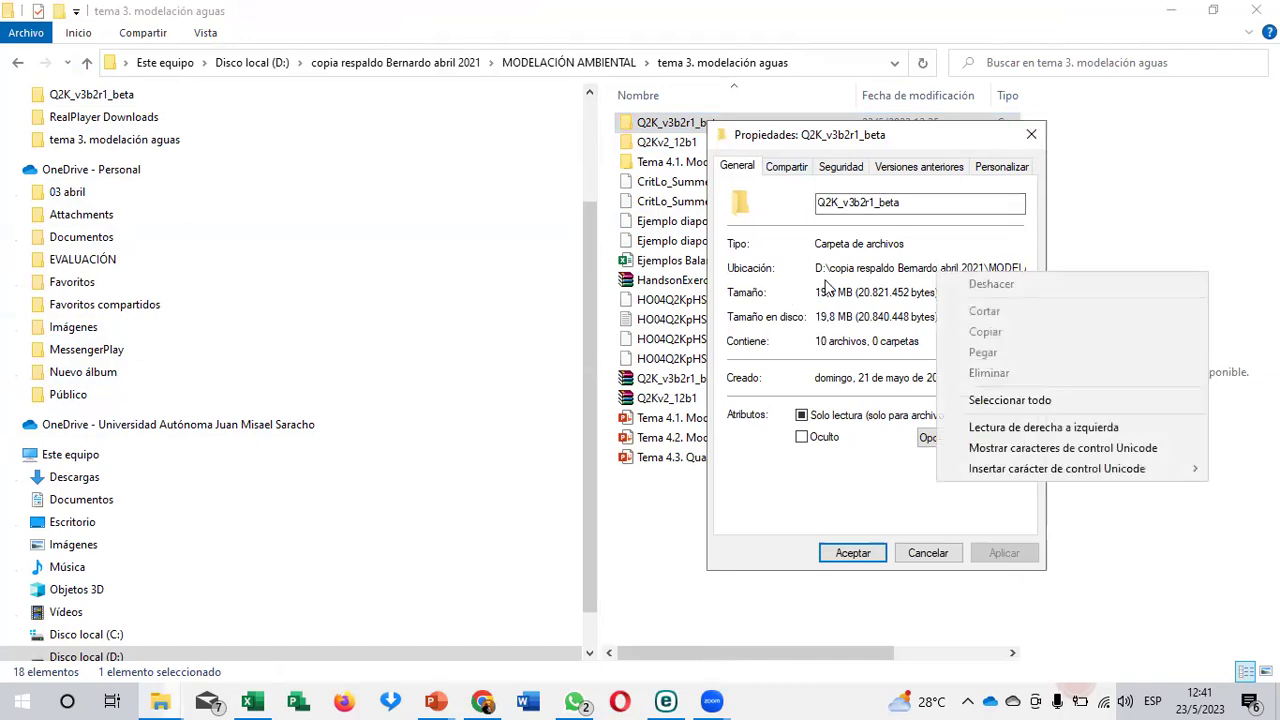
pyautogui.click(836, 268)
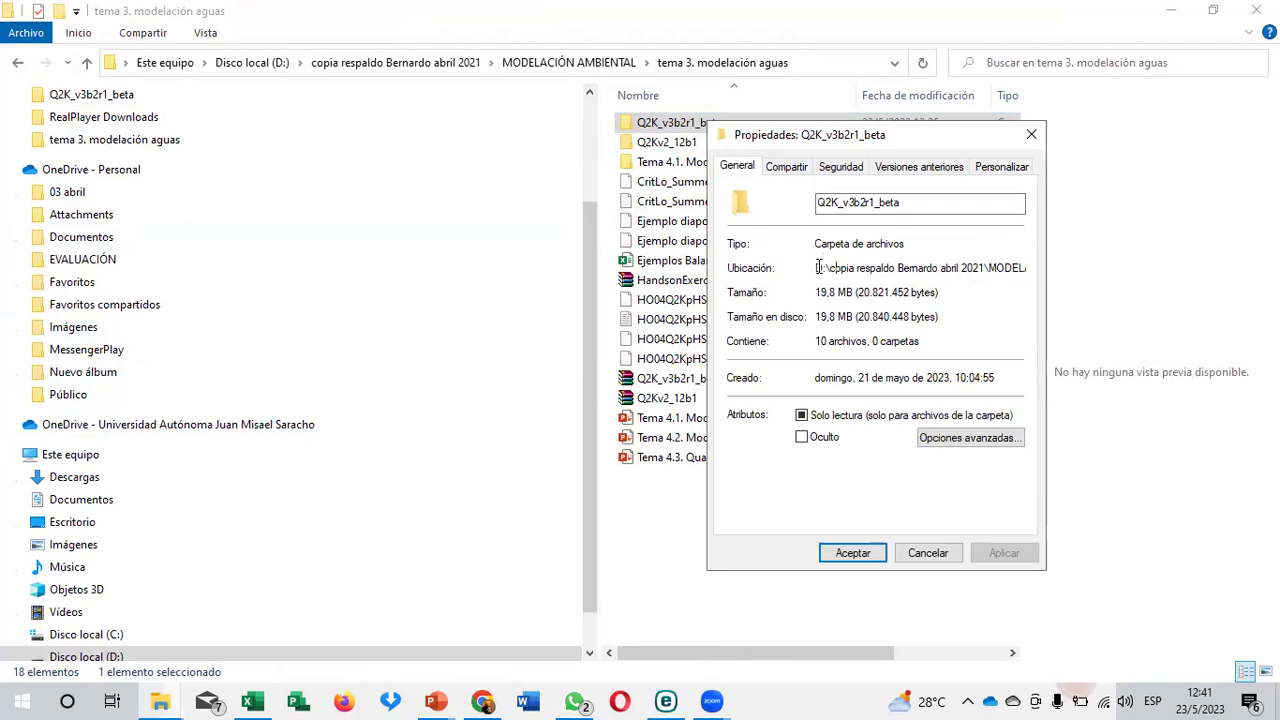
pyautogui.moveTo(817, 268); pyautogui.dragTo(1134, 266)
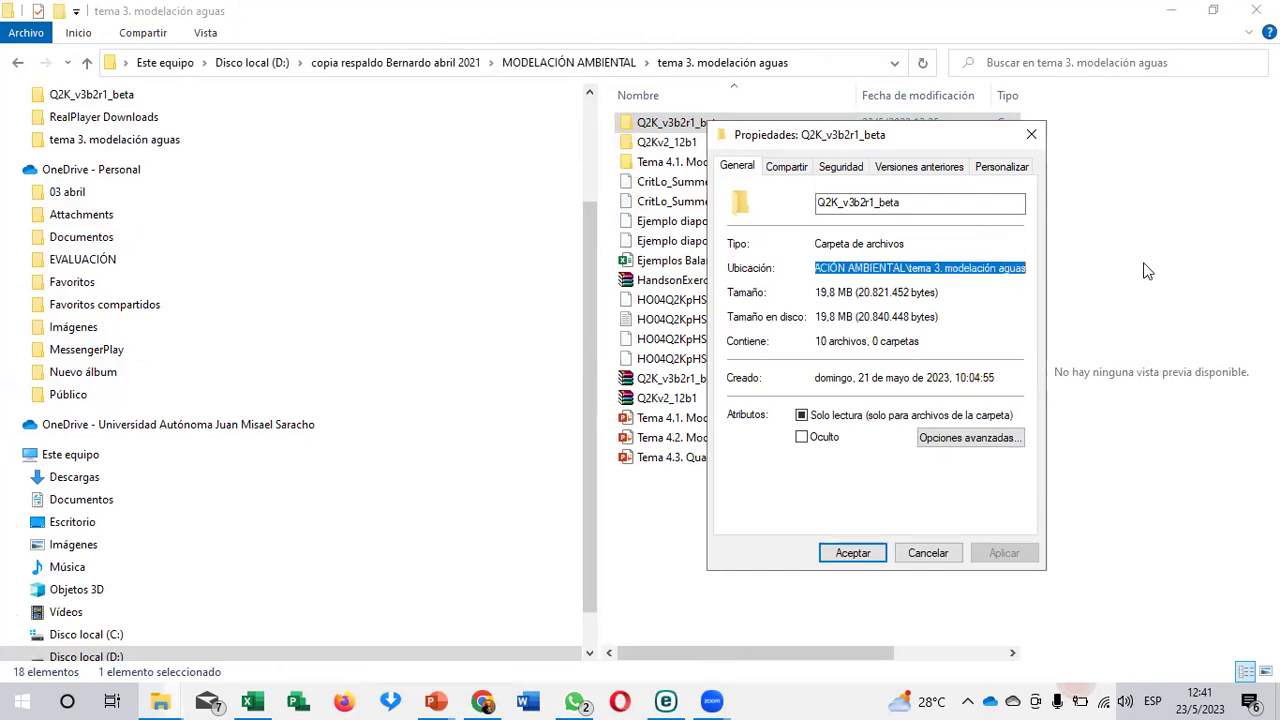
# Step: Switch back to the example workbook in Excel and open the saved-file directory cell for editing, keeping its path
pyautogui.hotkey('alt', 'Tab')
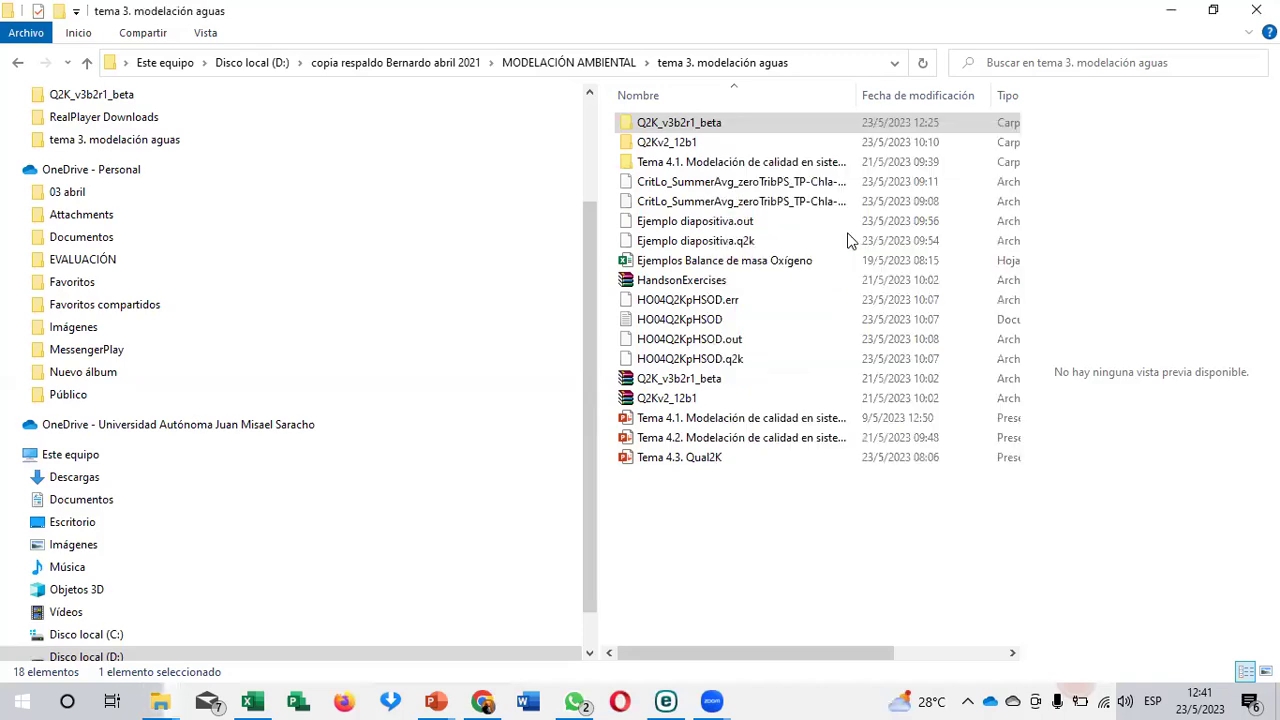
pyautogui.press('super+Tab')
pyautogui.press('Return')
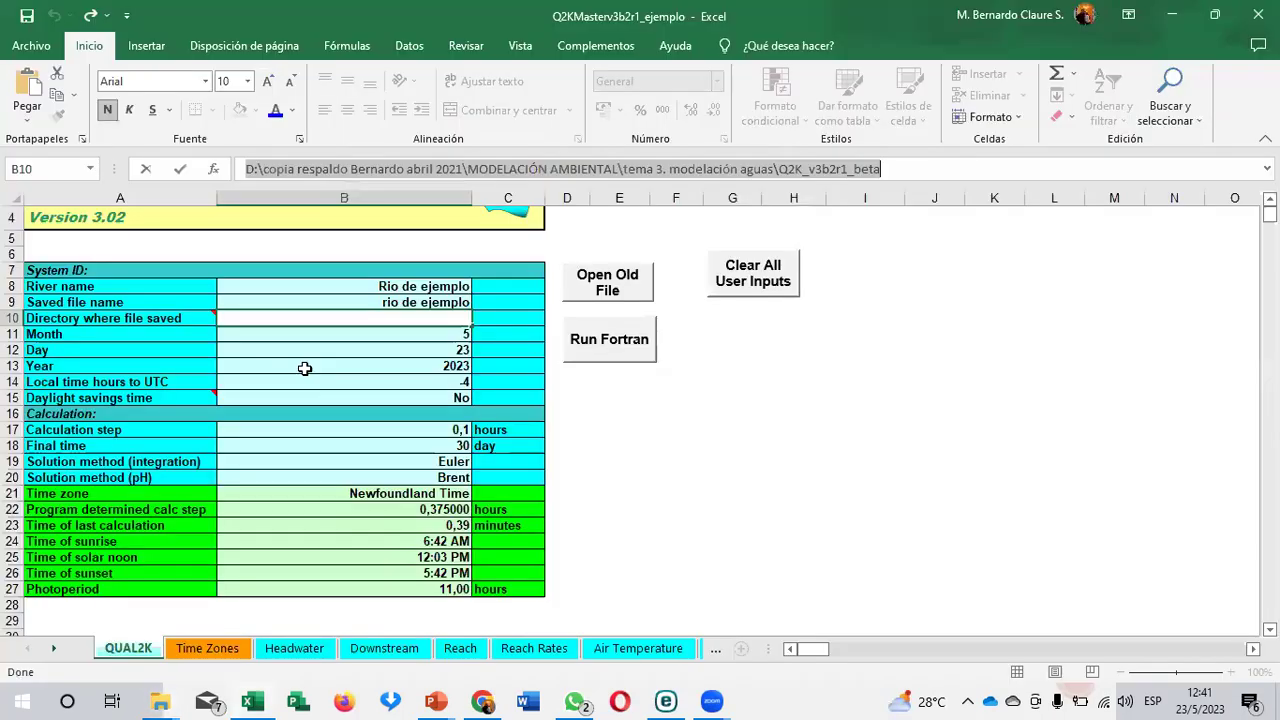
pyautogui.doubleClick(373, 320)
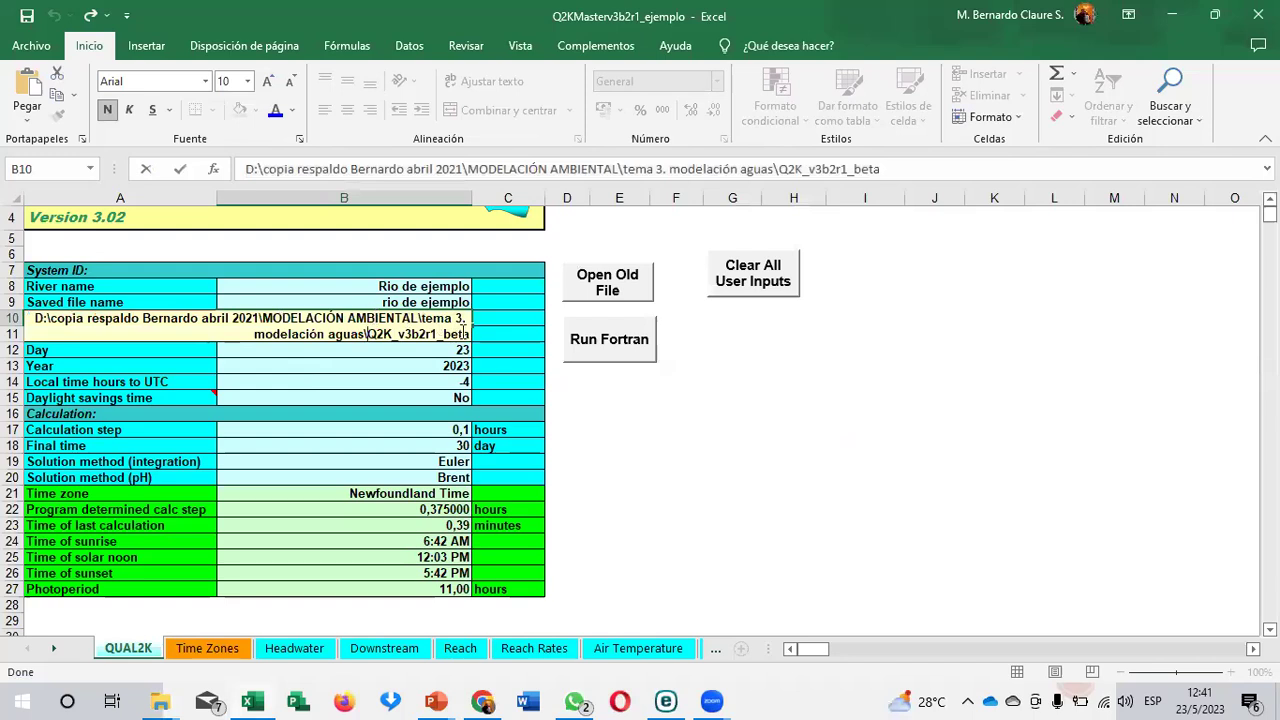
pyautogui.press('Return')
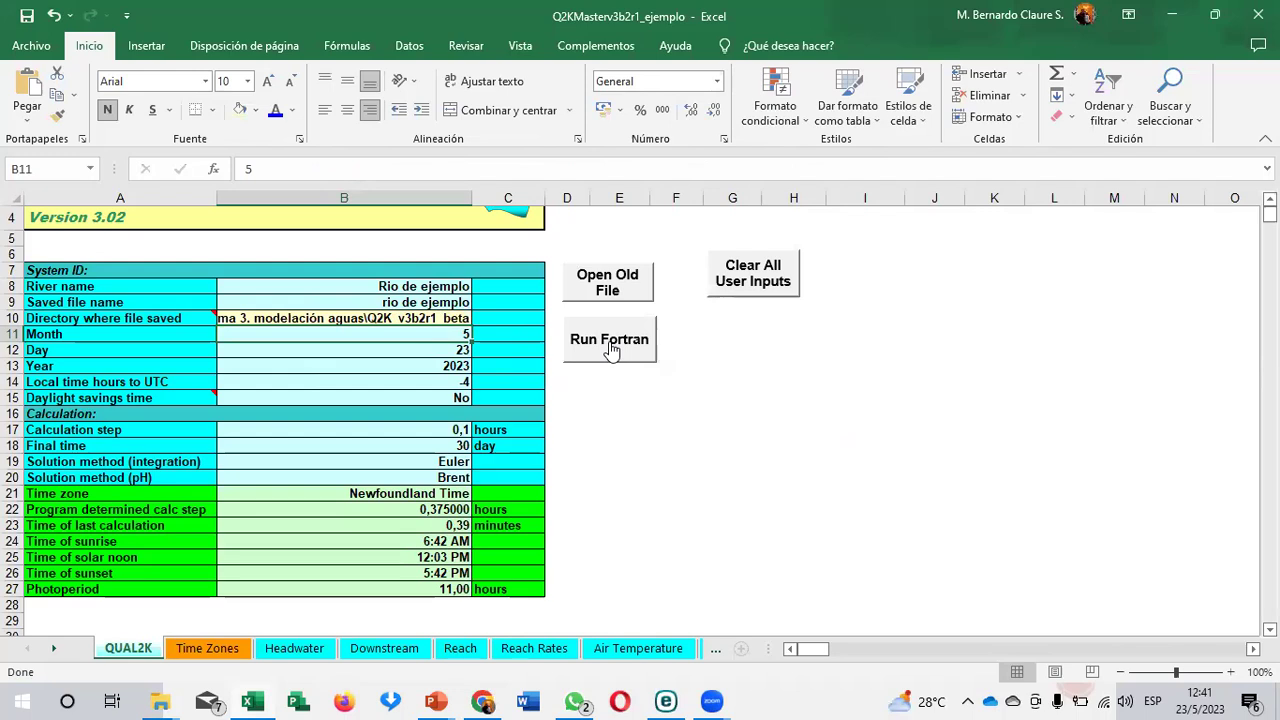
# Step: Go through the River name, Month, Day, Year and Local time hours to UTC entries of the System ID section
pyautogui.click(380, 286)
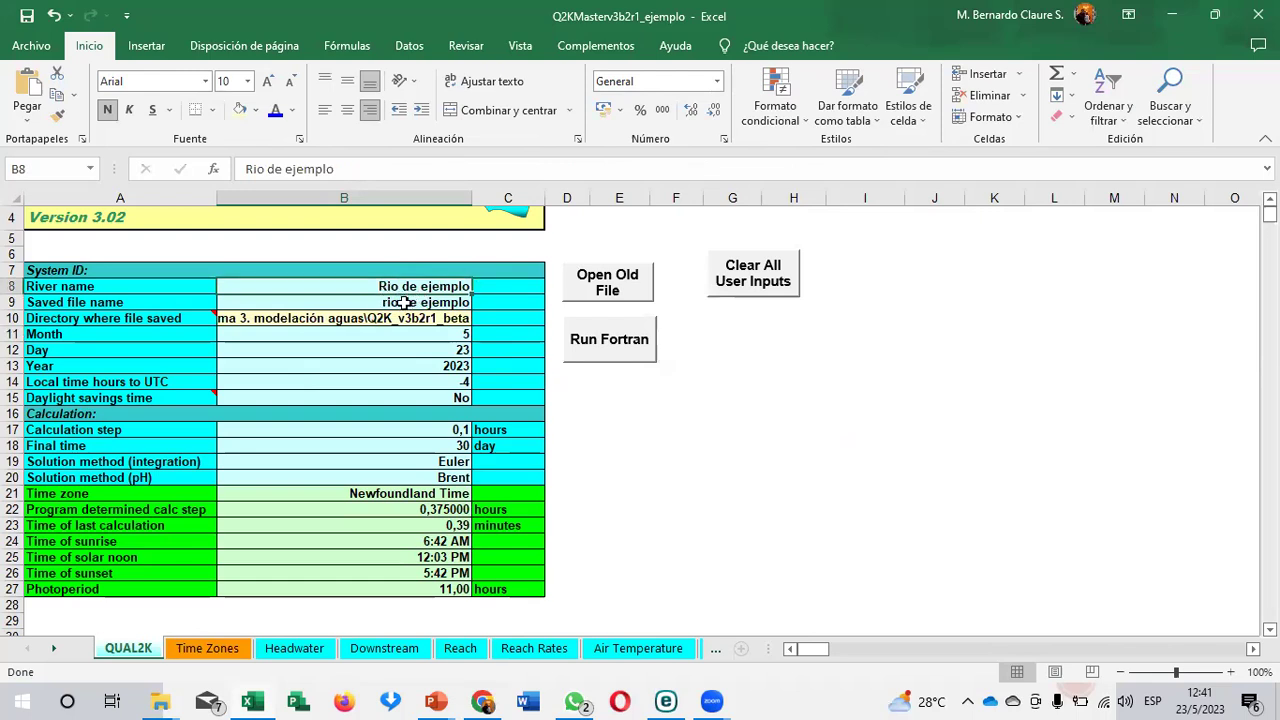
pyautogui.click(445, 333)
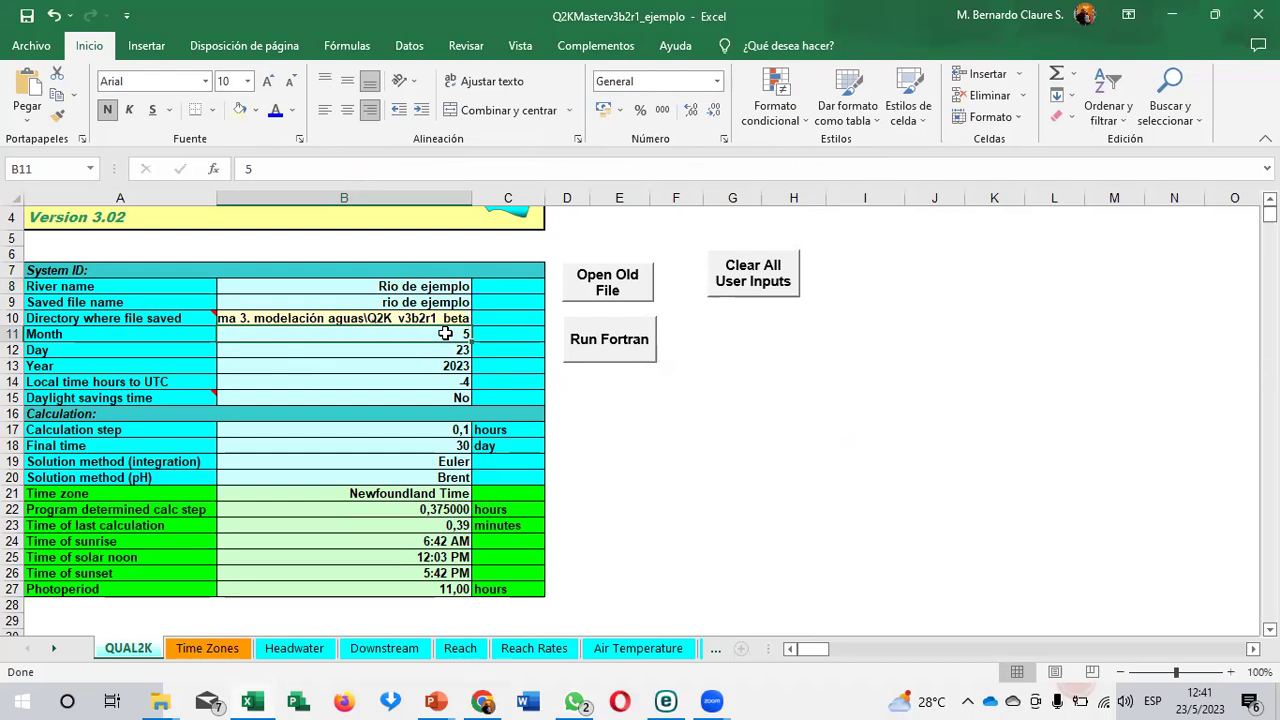
pyautogui.click(440, 350)
pyautogui.click(430, 366)
pyautogui.click(434, 382)
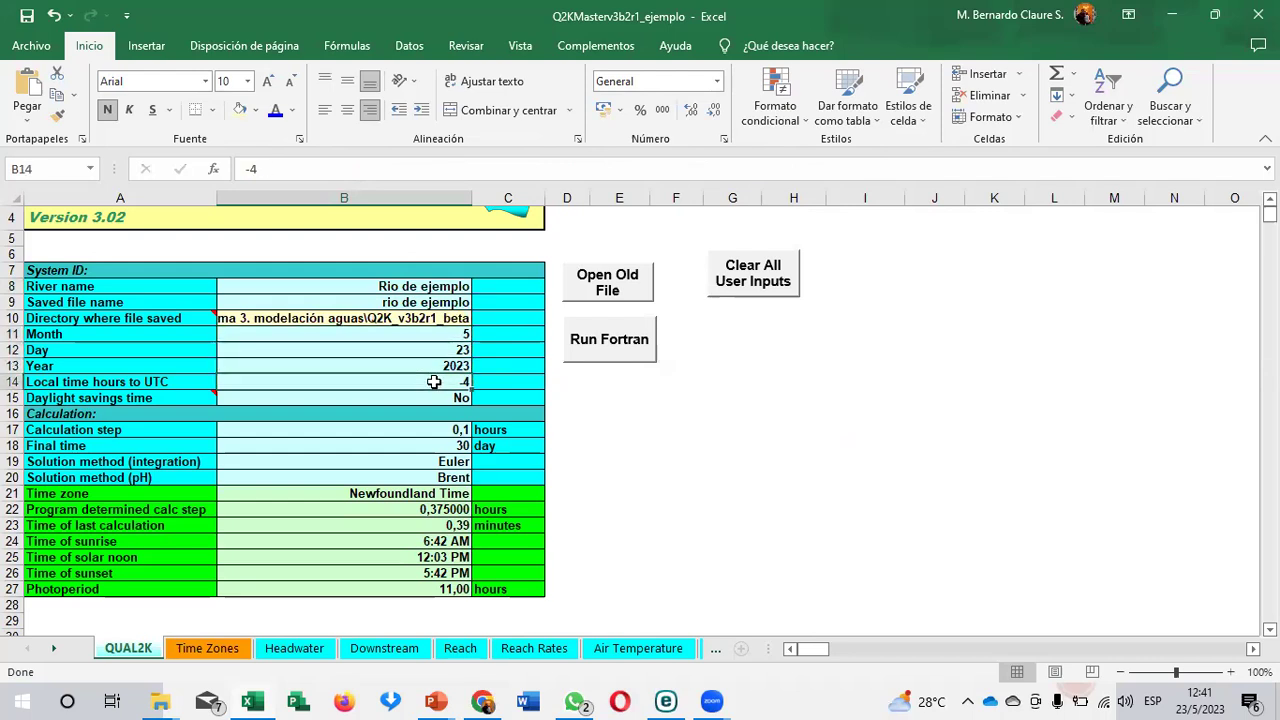
# Step: Open the Time Zones sheet and highlight the whole row for the -4 hour offset
pyautogui.click(221, 655)
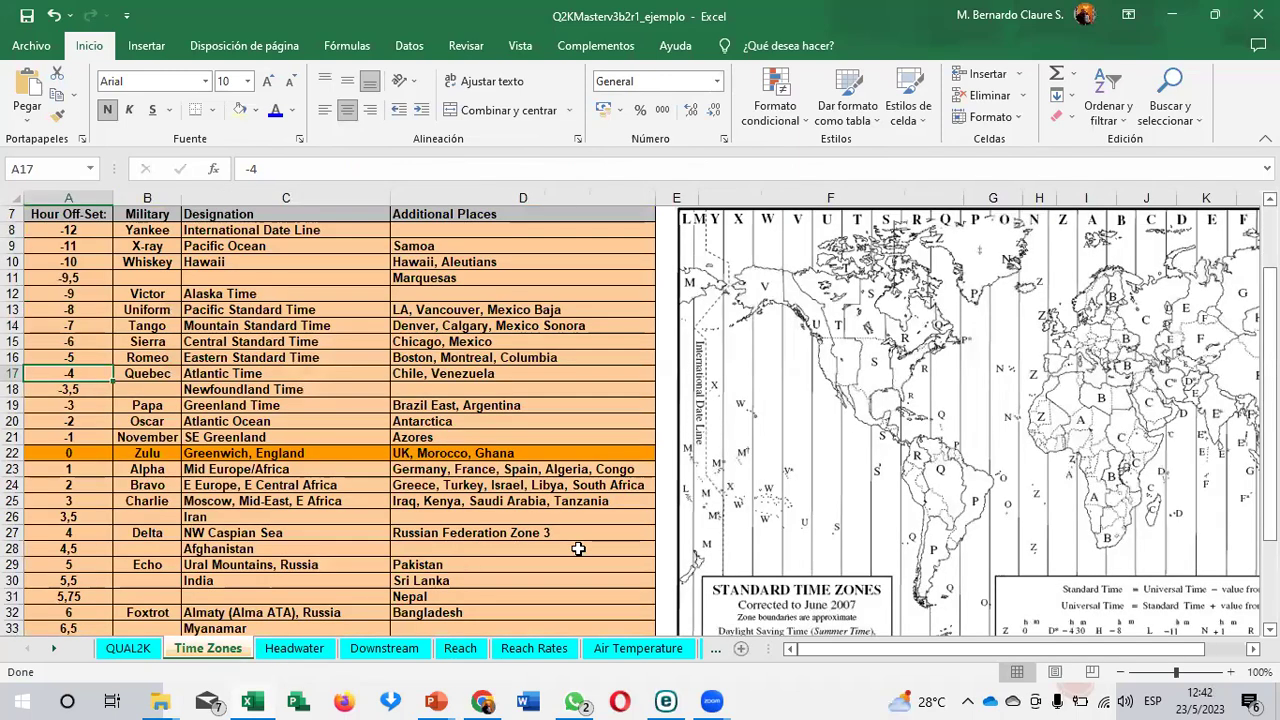
pyautogui.click(146, 370)
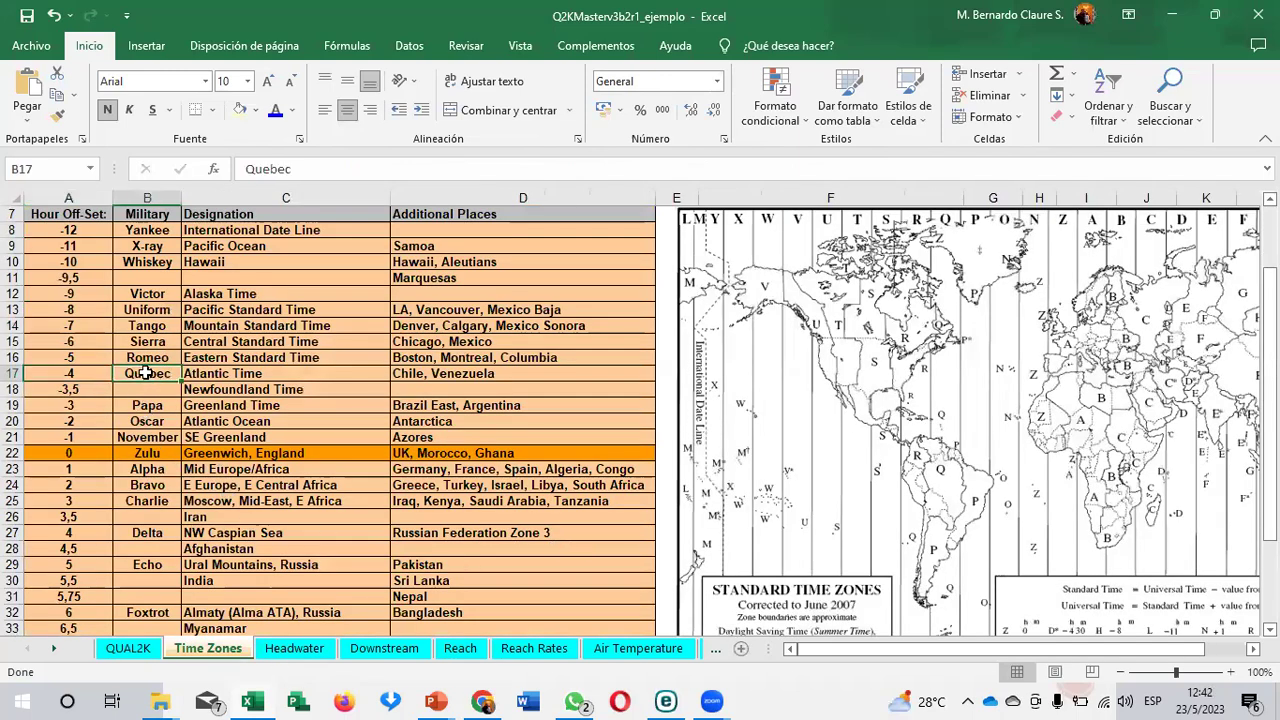
pyautogui.click(14, 373)
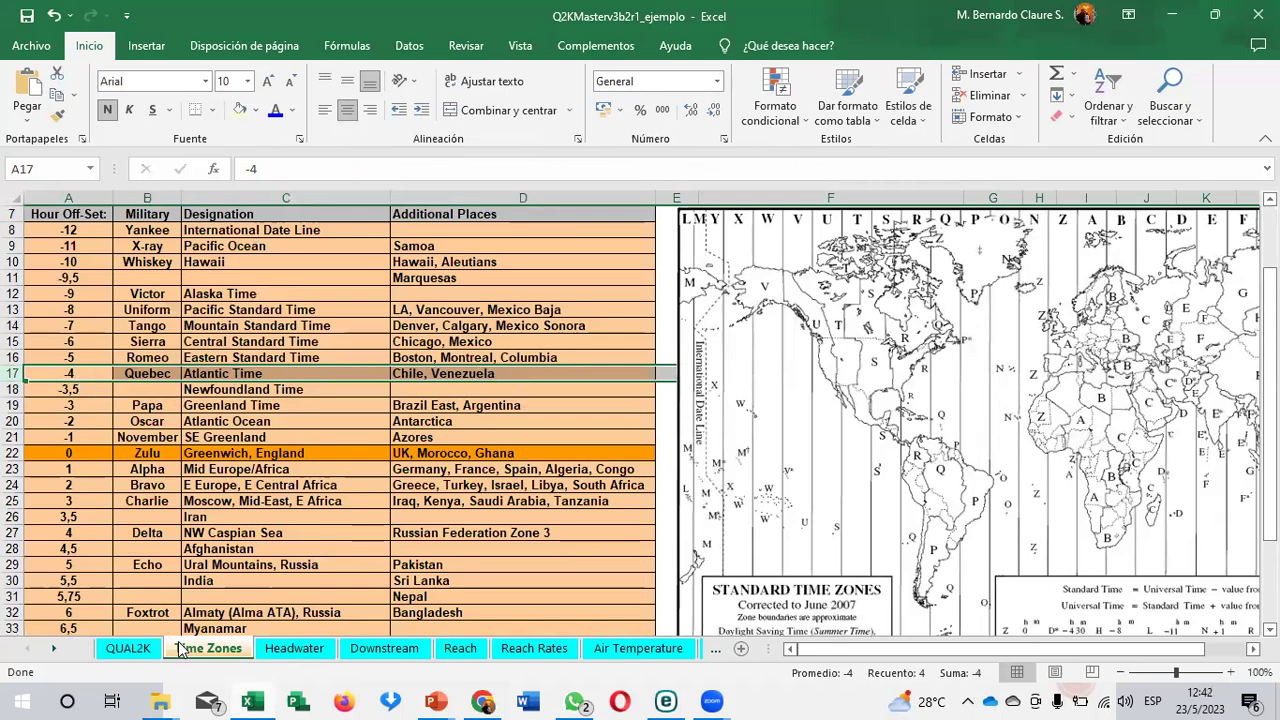
# Step: Return to the QUAL2K sheet and review the calculation step, final time, solution methods, time zone, sunrise and sunset cells
pyautogui.click(128, 648)
pyautogui.click(443, 432)
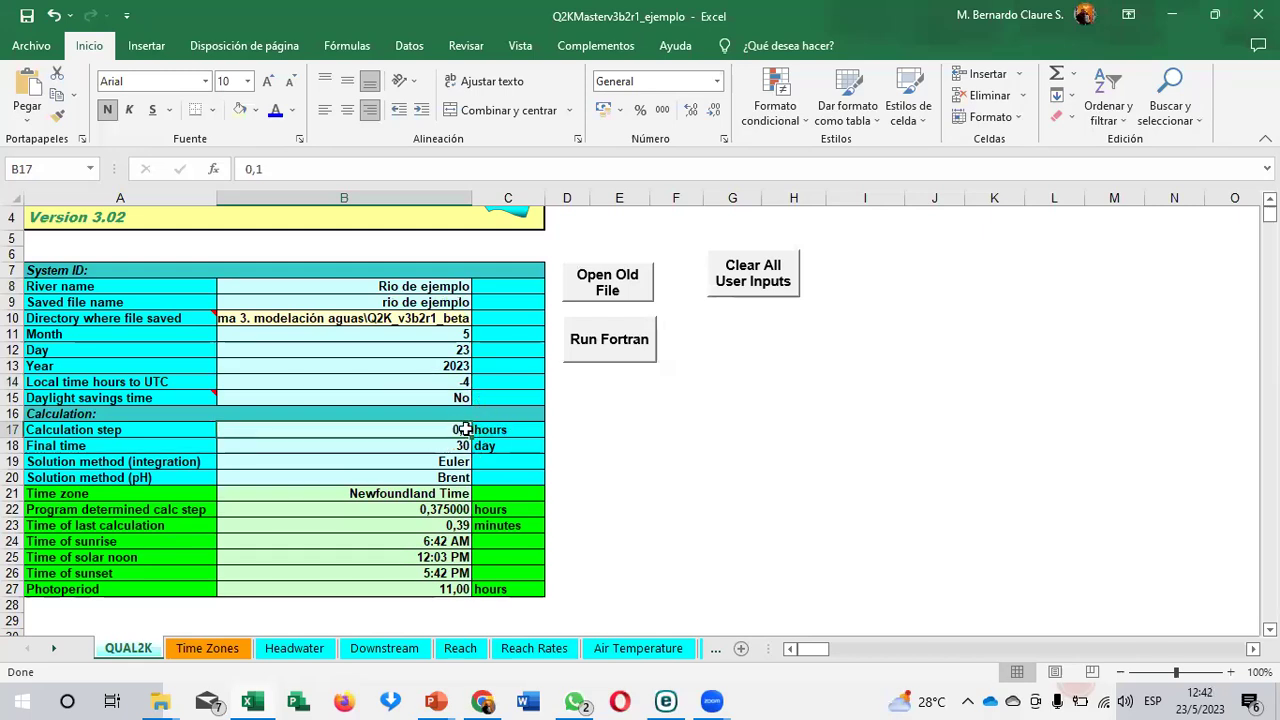
pyautogui.click(465, 447)
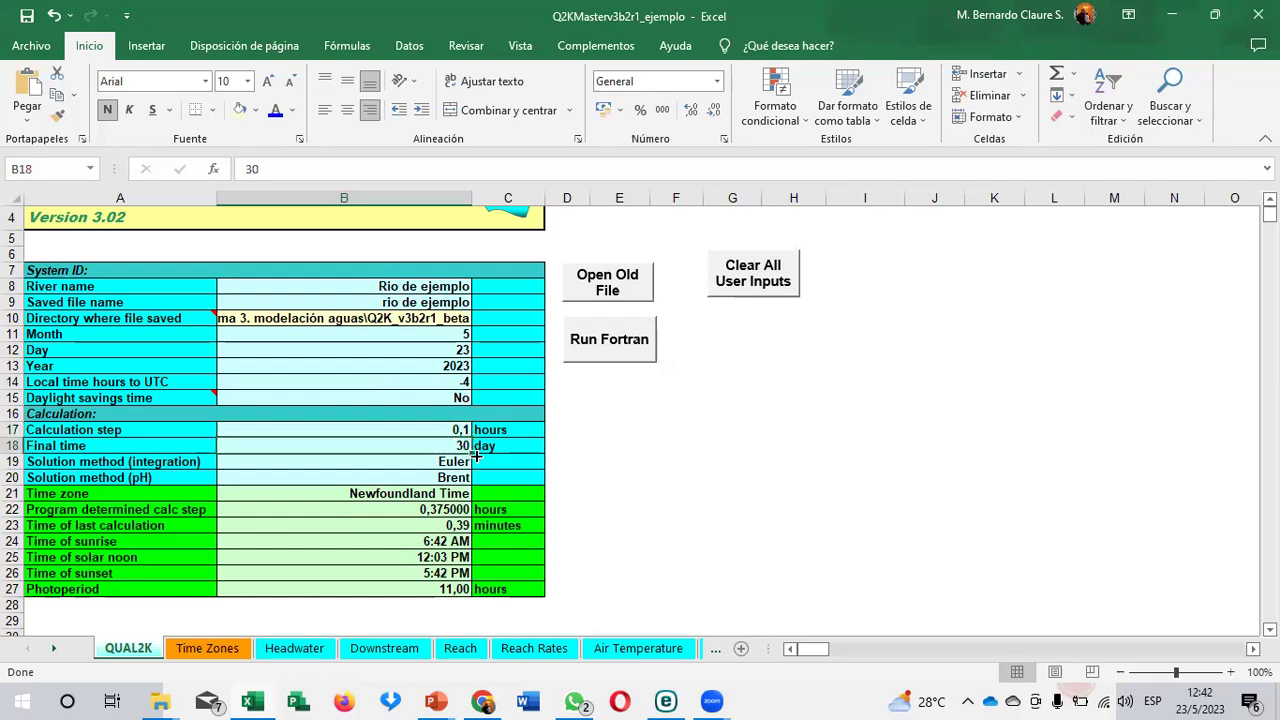
pyautogui.click(447, 461)
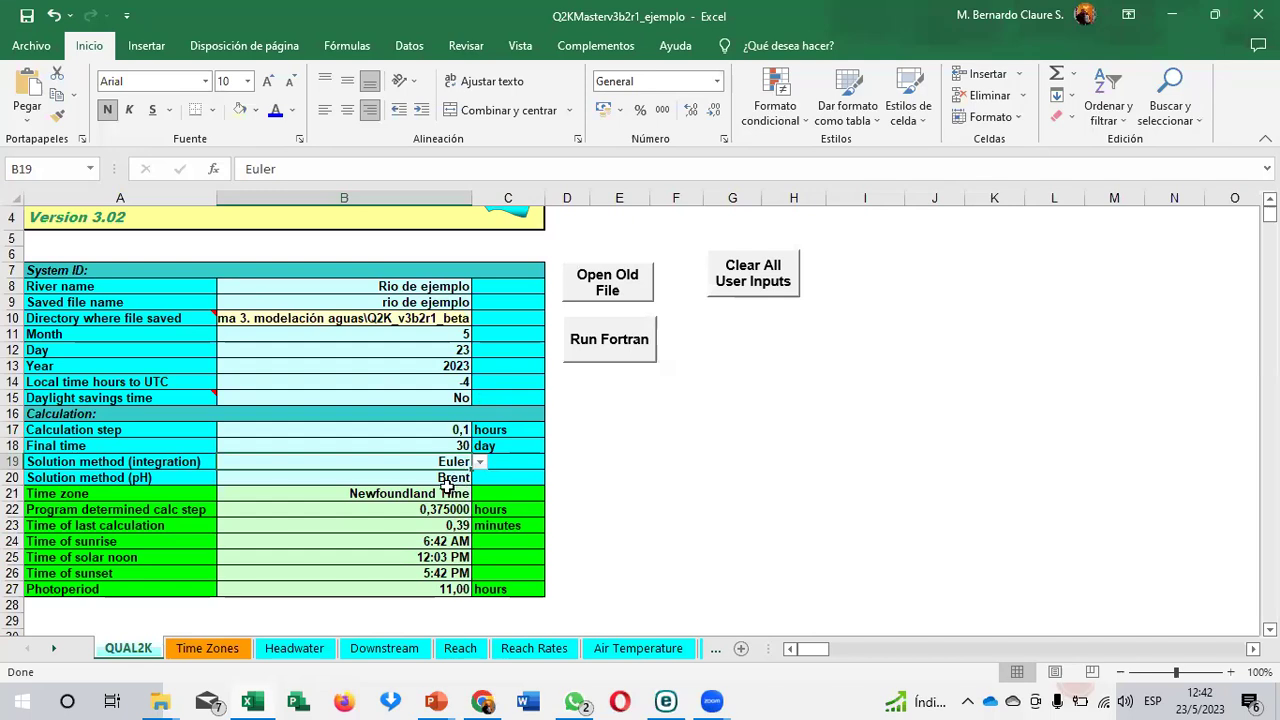
pyautogui.click(438, 477)
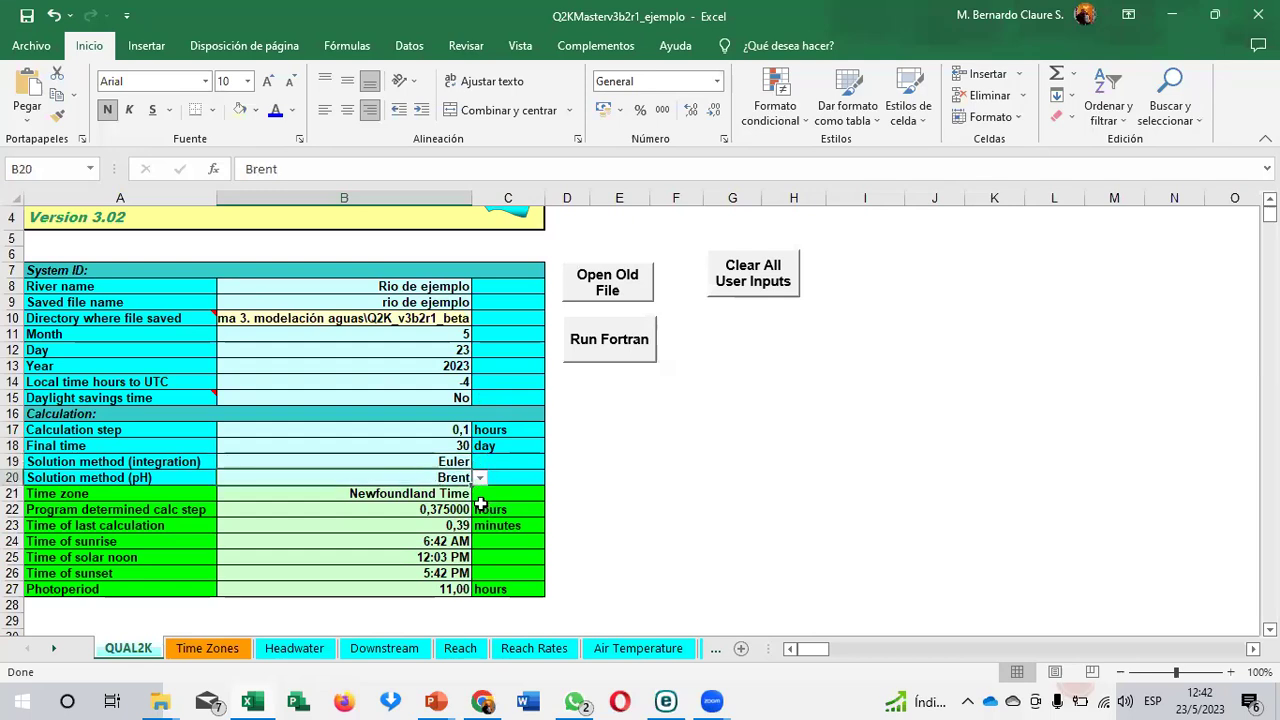
pyautogui.click(429, 495)
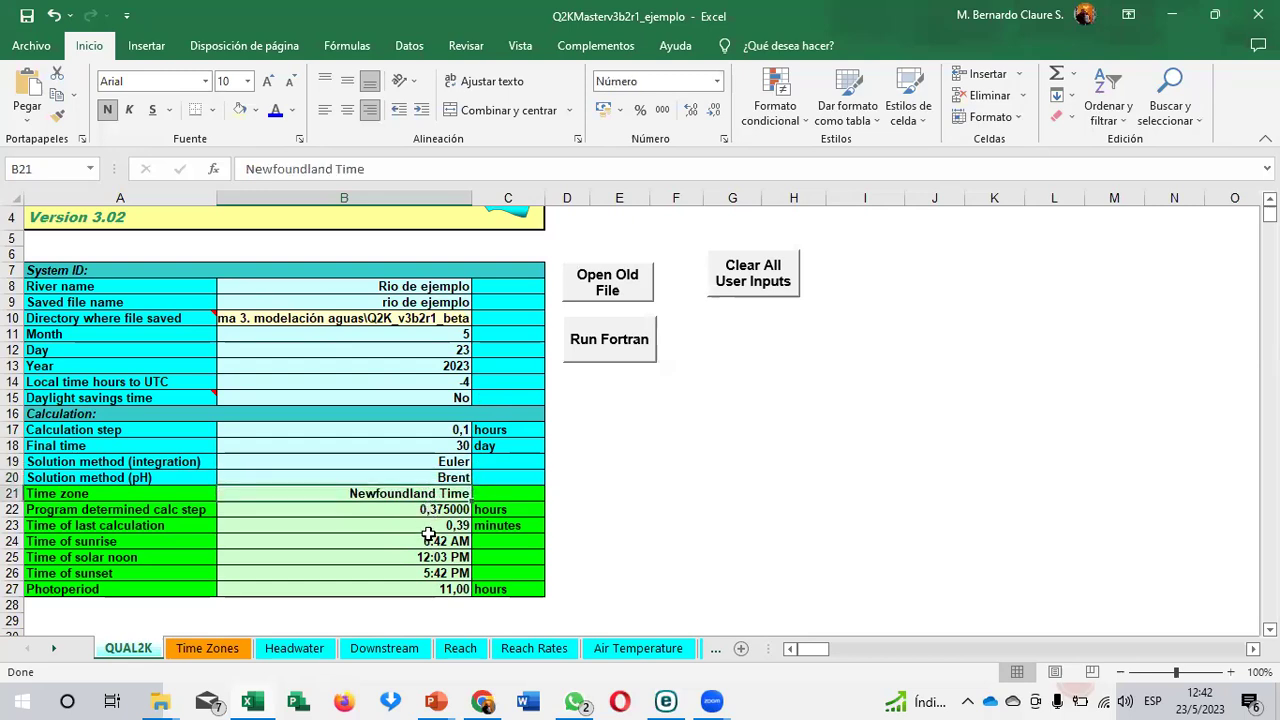
pyautogui.click(430, 544)
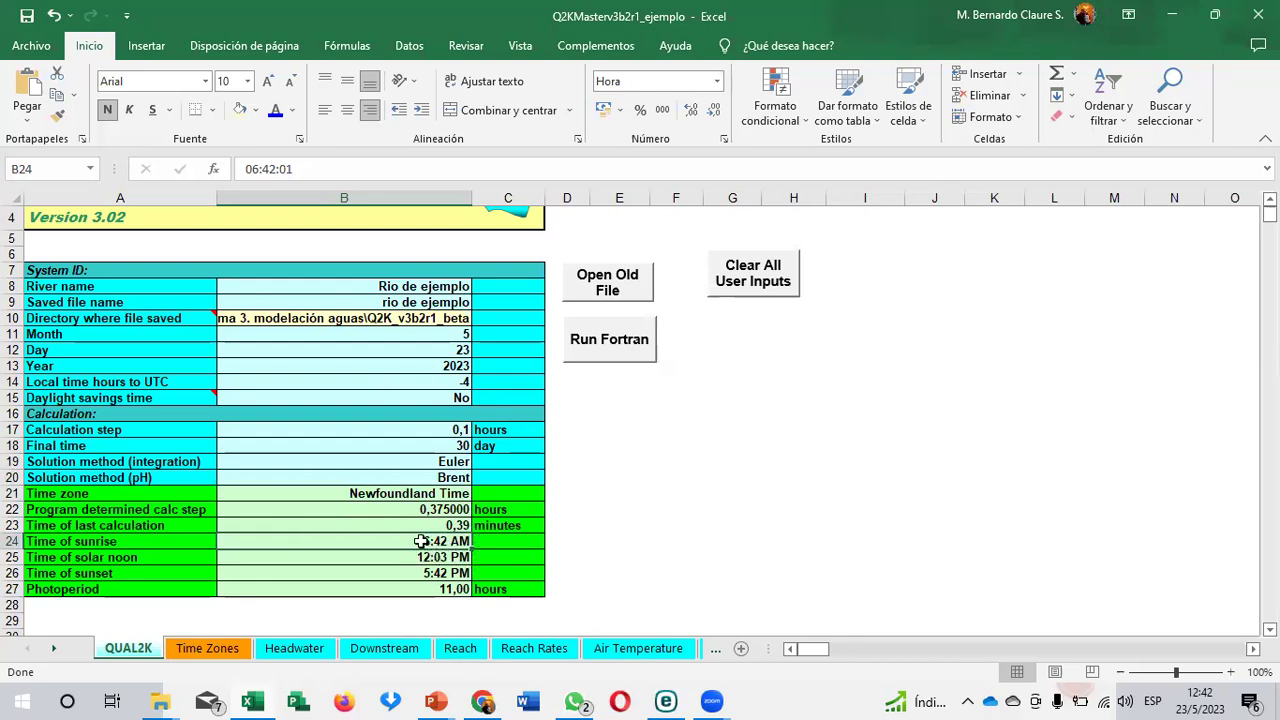
pyautogui.click(430, 573)
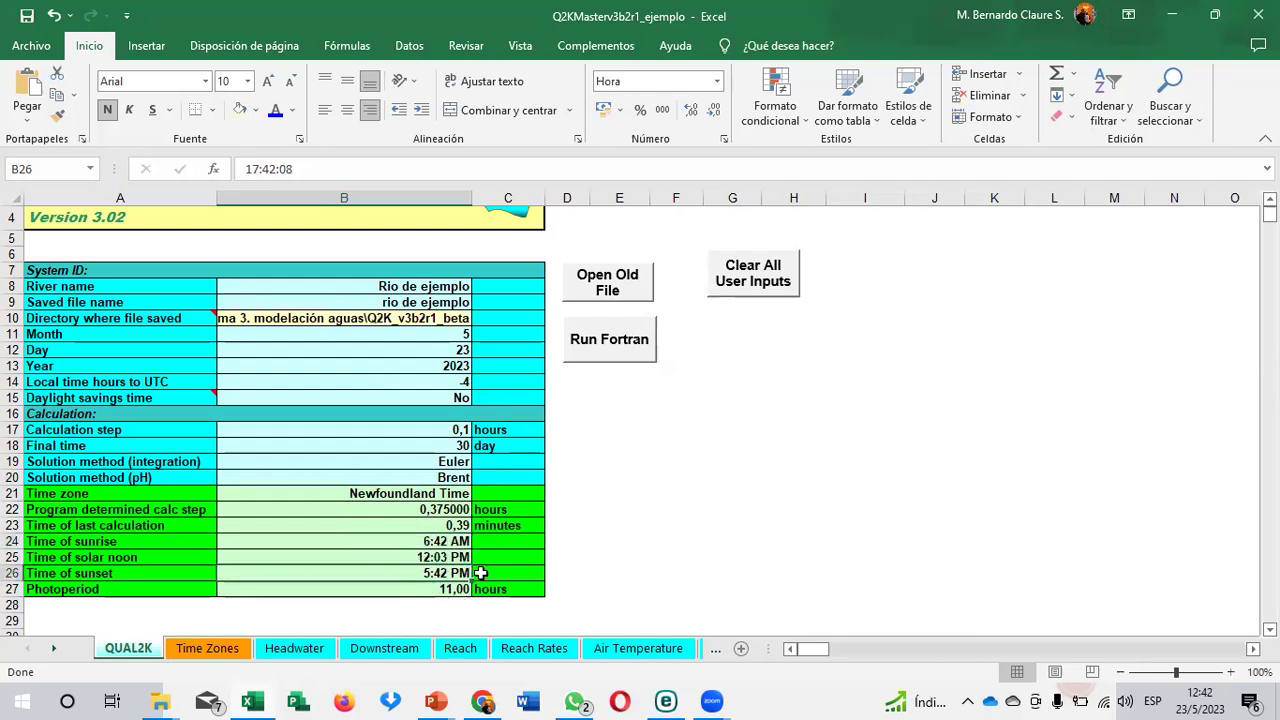
# Step: Set the time of solar noon to 12:01 PM and run the Fortran model
pyautogui.click(437, 556)
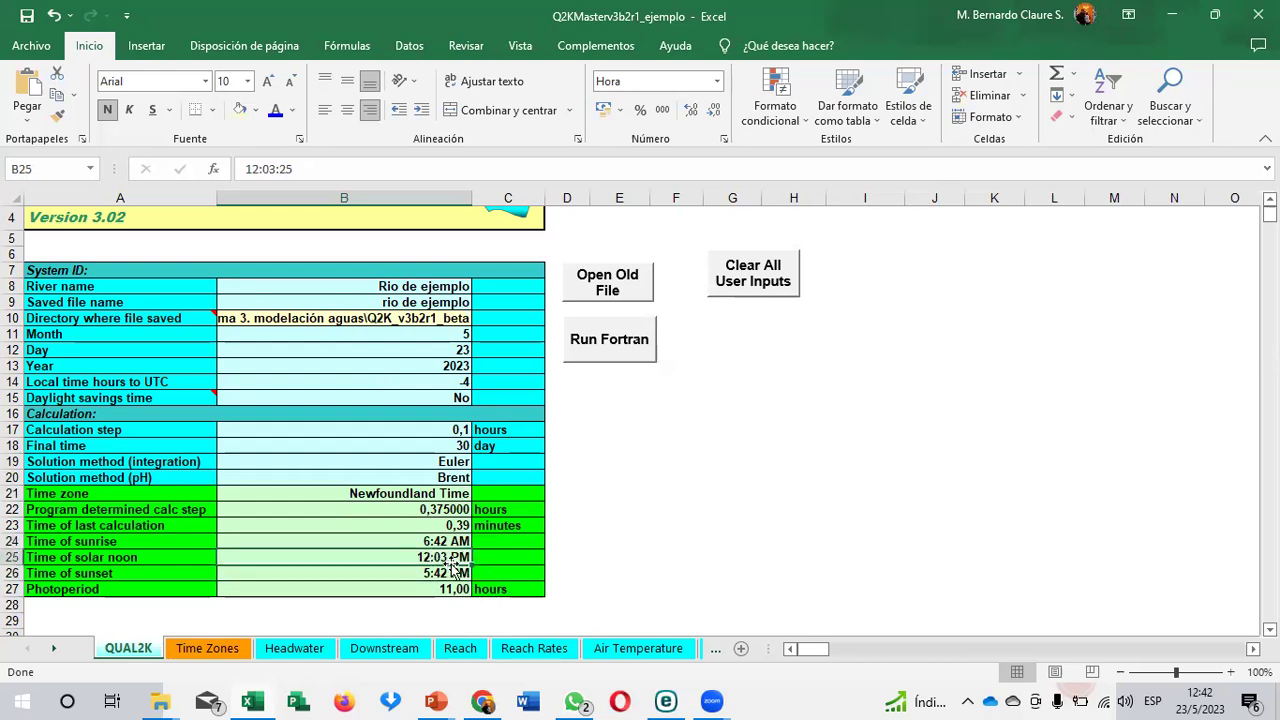
pyautogui.doubleClick(437, 557)
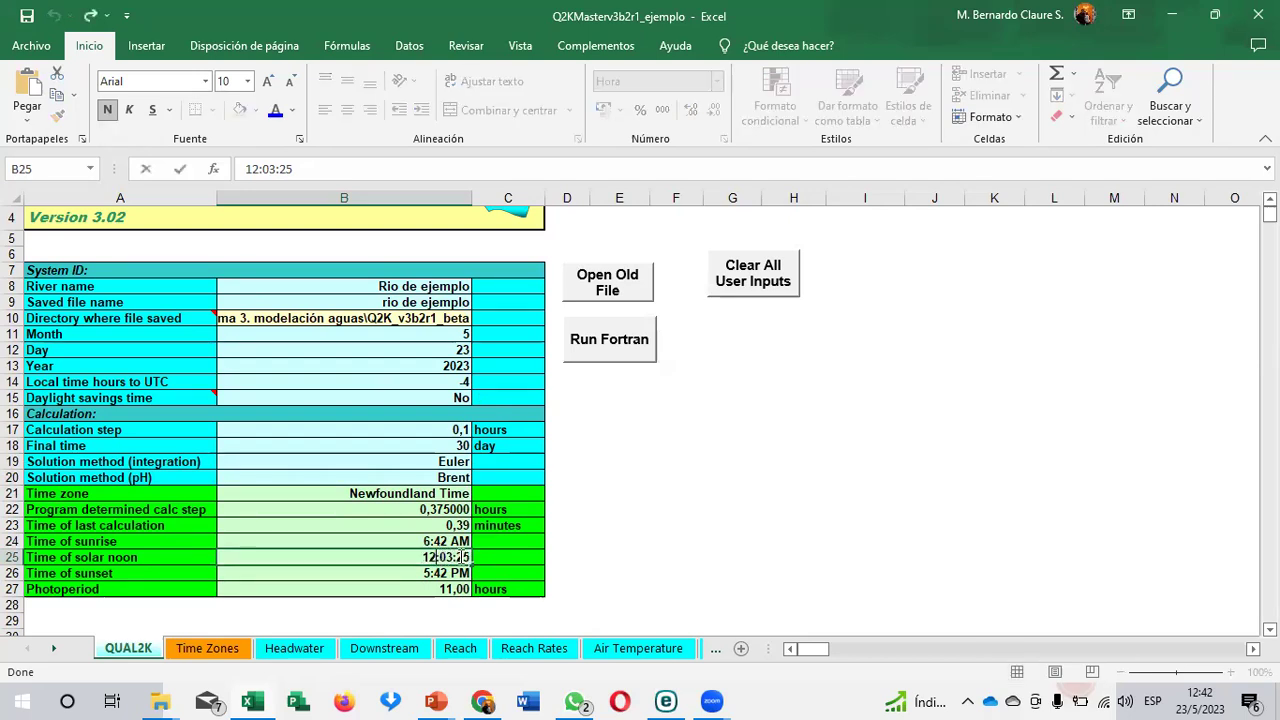
pyautogui.press('BackSpace')
pyautogui.write('1')
pyautogui.press('Return')
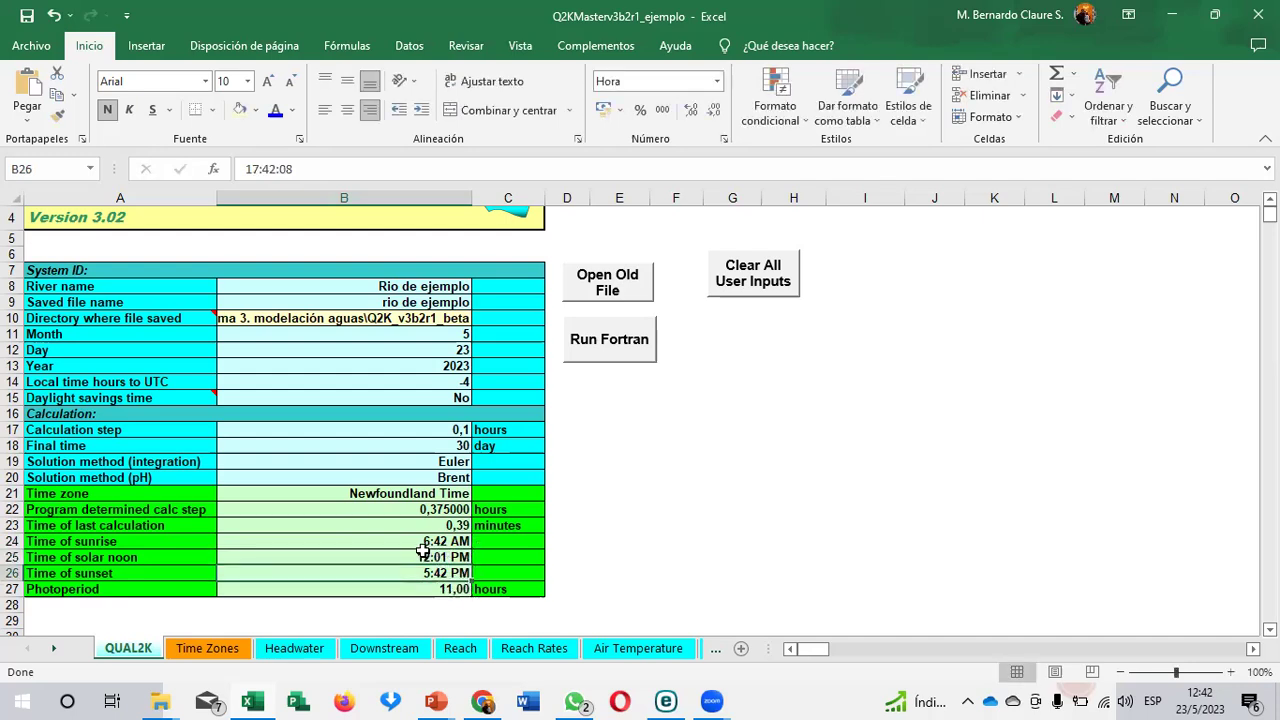
pyautogui.click(617, 340)
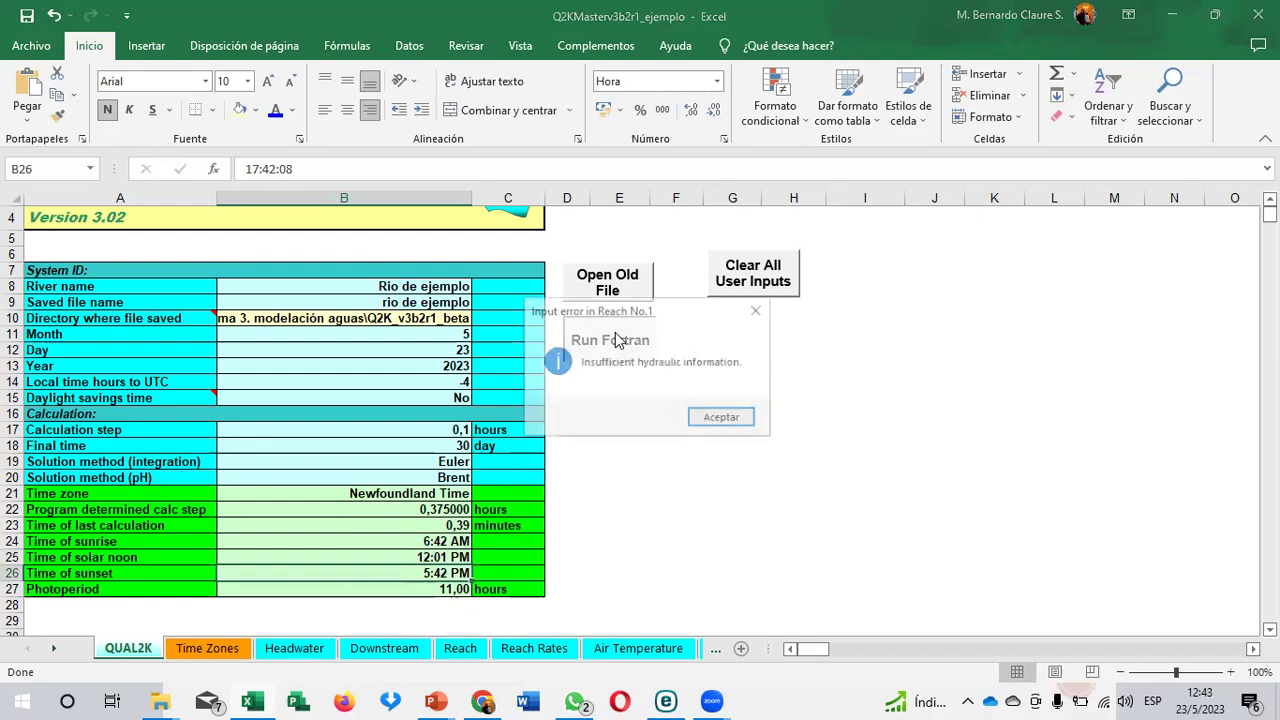
# Step: Dismiss the reach input error, open the Headwater sheet and place the river diagram just below the mainstem headwater row
pyautogui.click(739, 420)
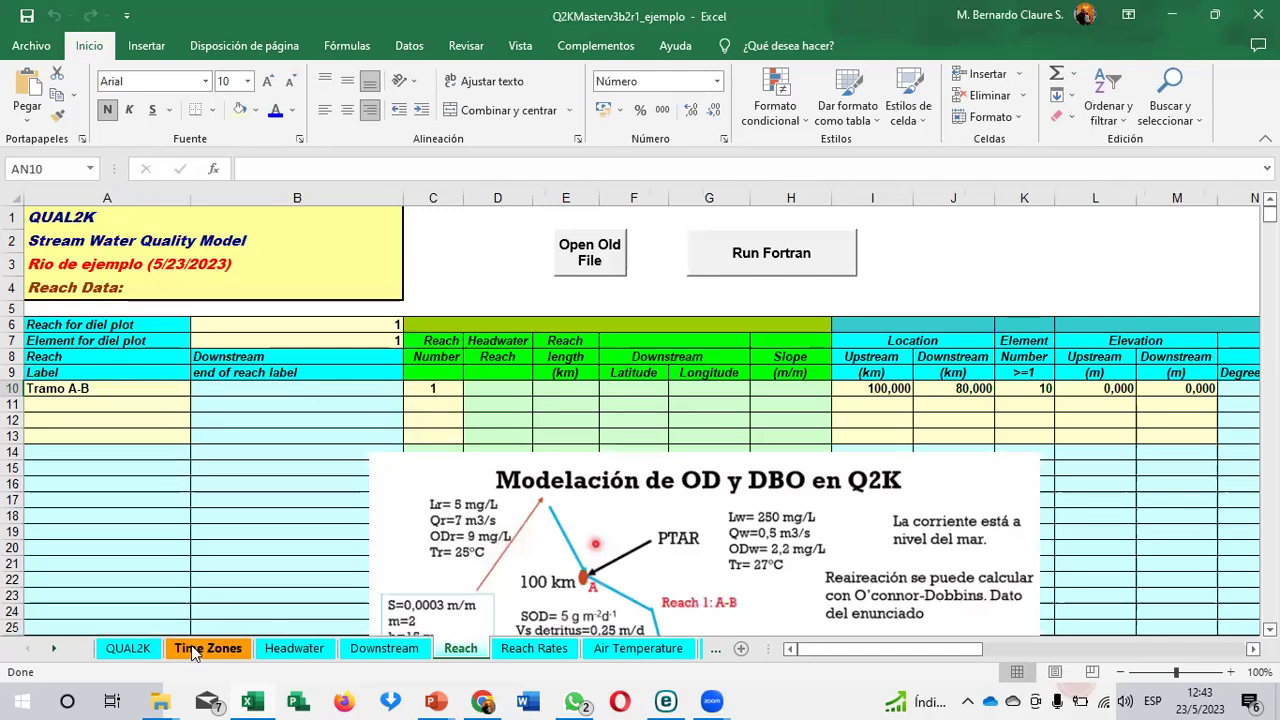
pyautogui.click(295, 648)
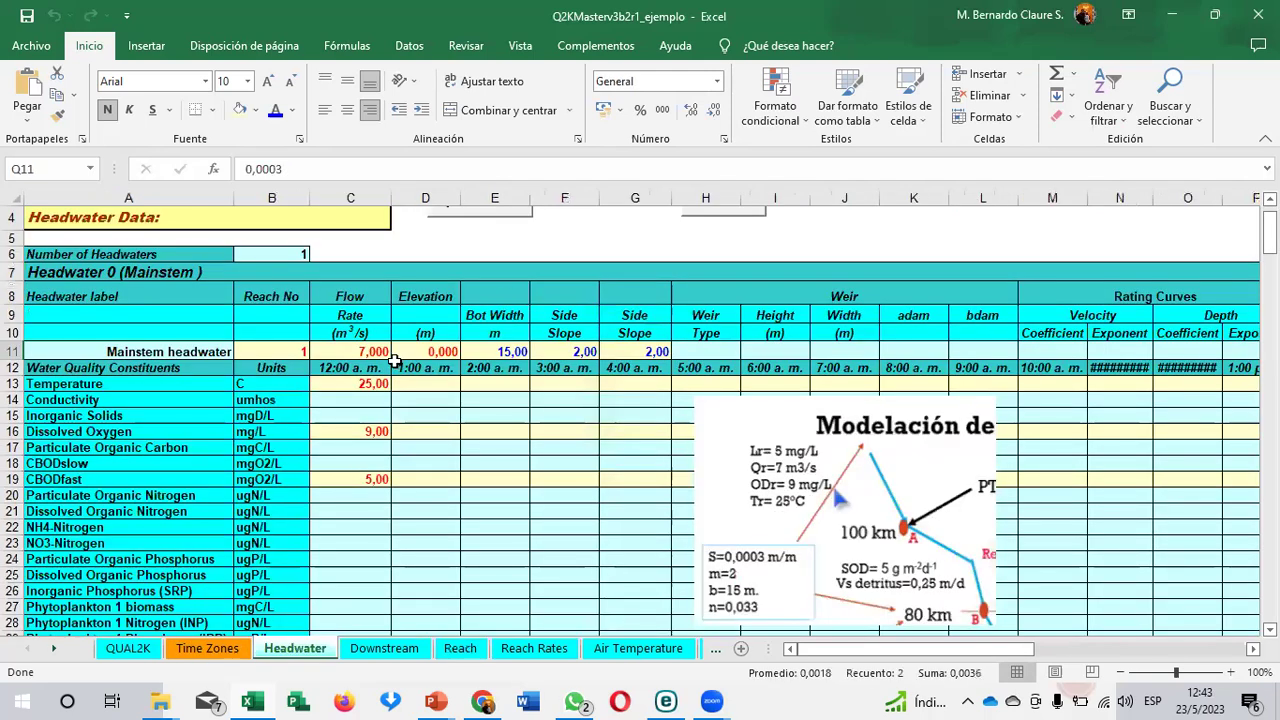
pyautogui.moveTo(776, 443); pyautogui.dragTo(411, 429)
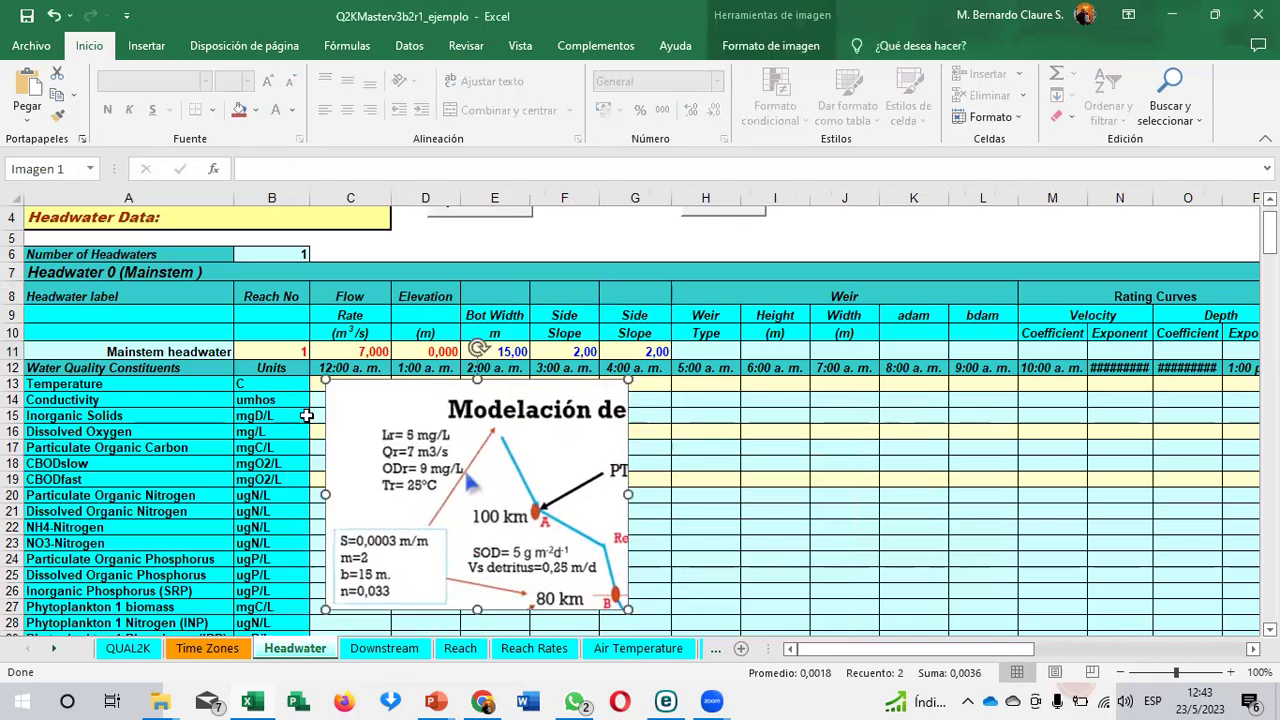
# Step: Check the number of headwaters and the mainstem headwater's reach number, flow rate and elevation against the river diagram
pyautogui.click(278, 257)
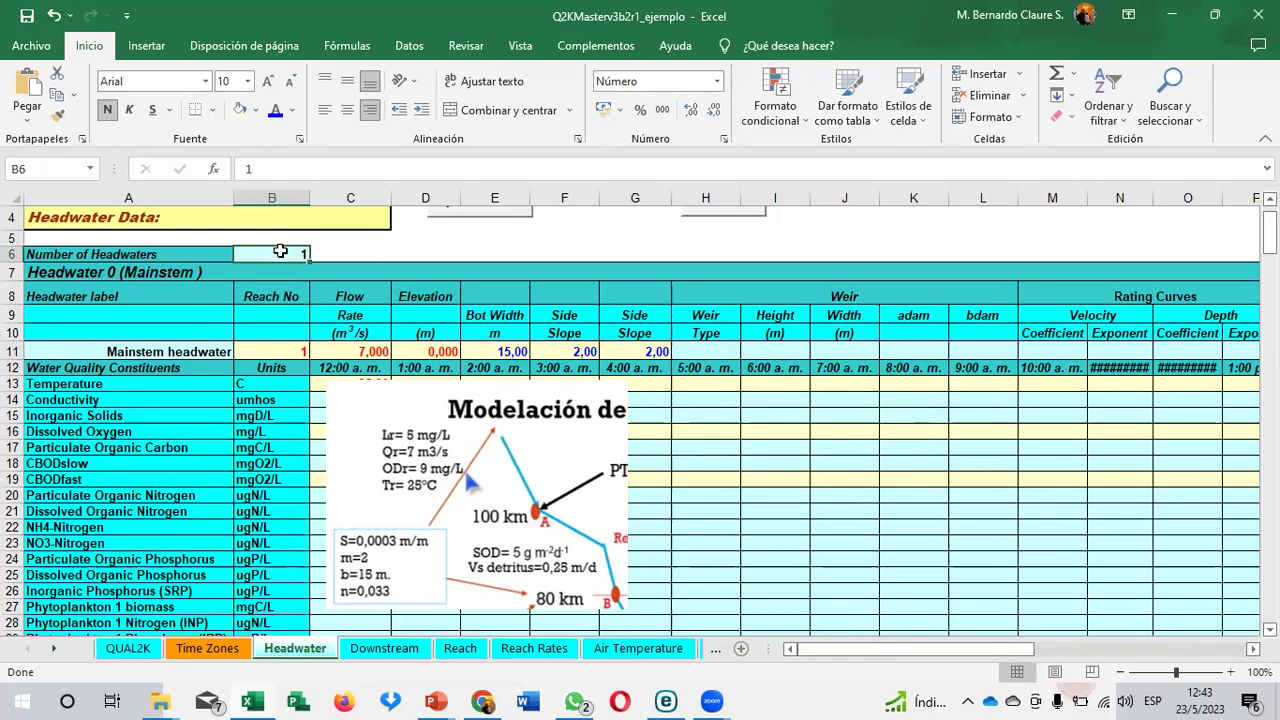
pyautogui.click(285, 352)
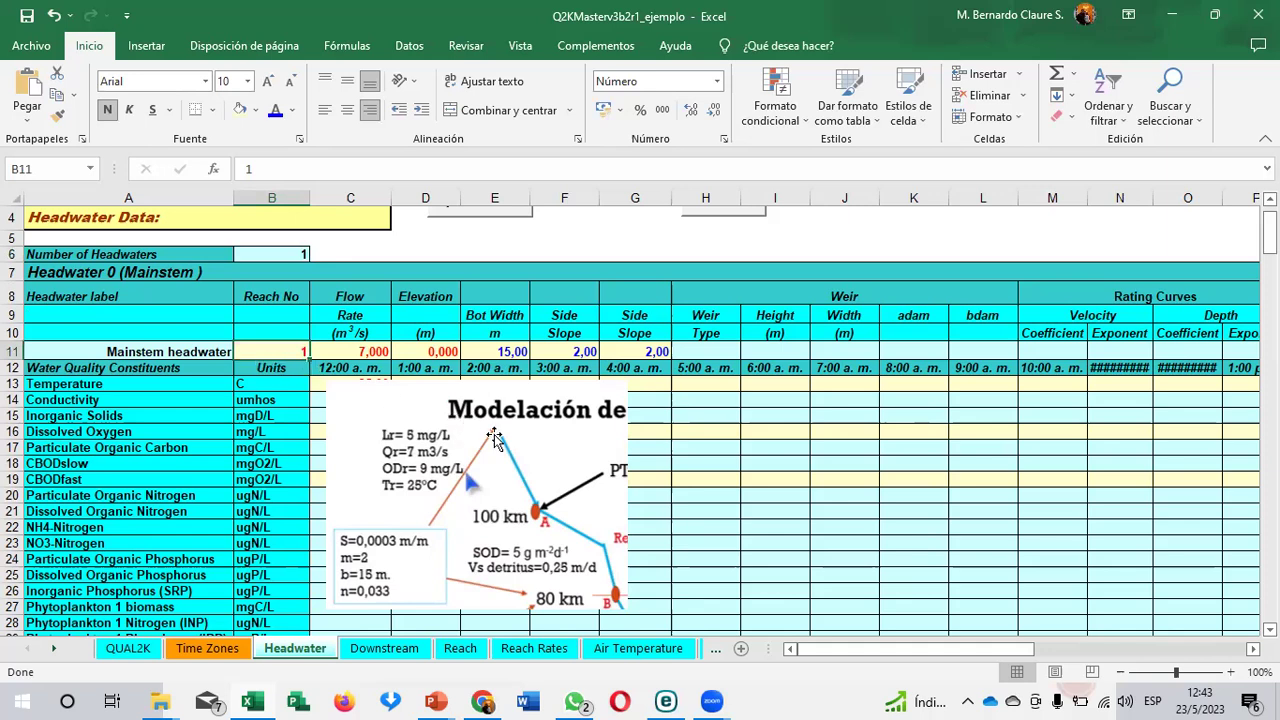
pyautogui.click(394, 385)
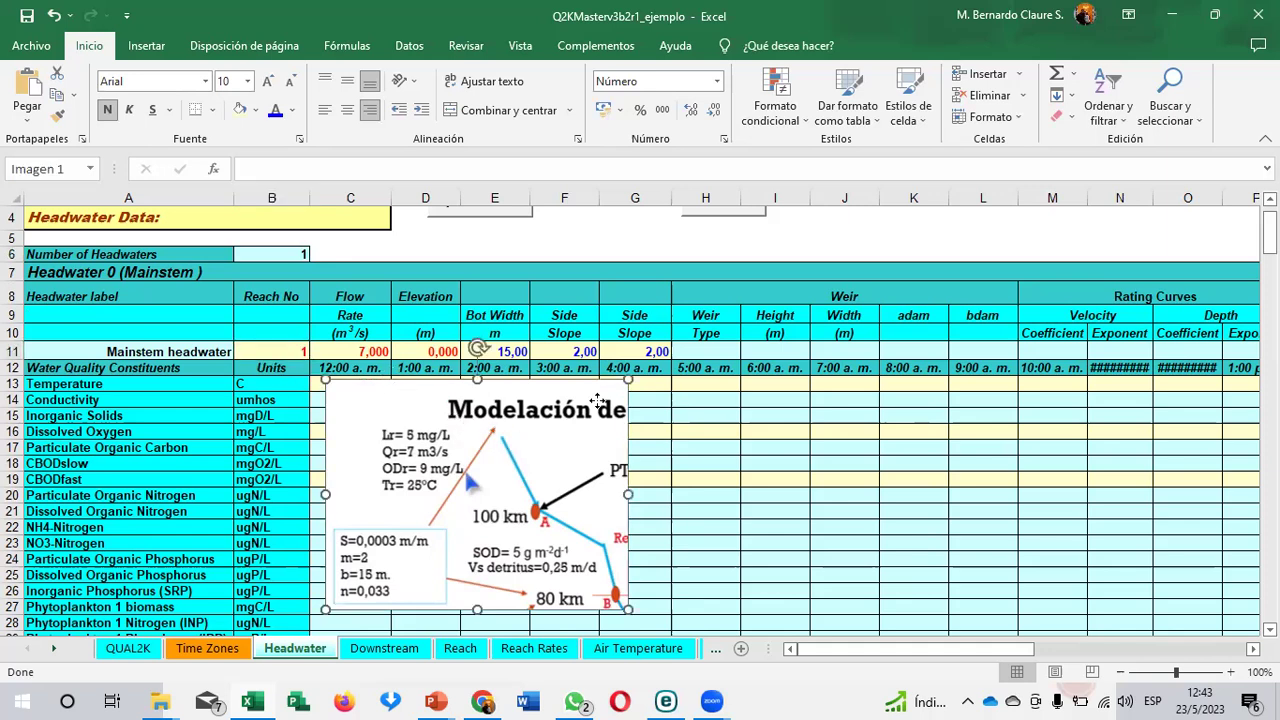
pyautogui.moveTo(394, 385); pyautogui.dragTo(684, 390)
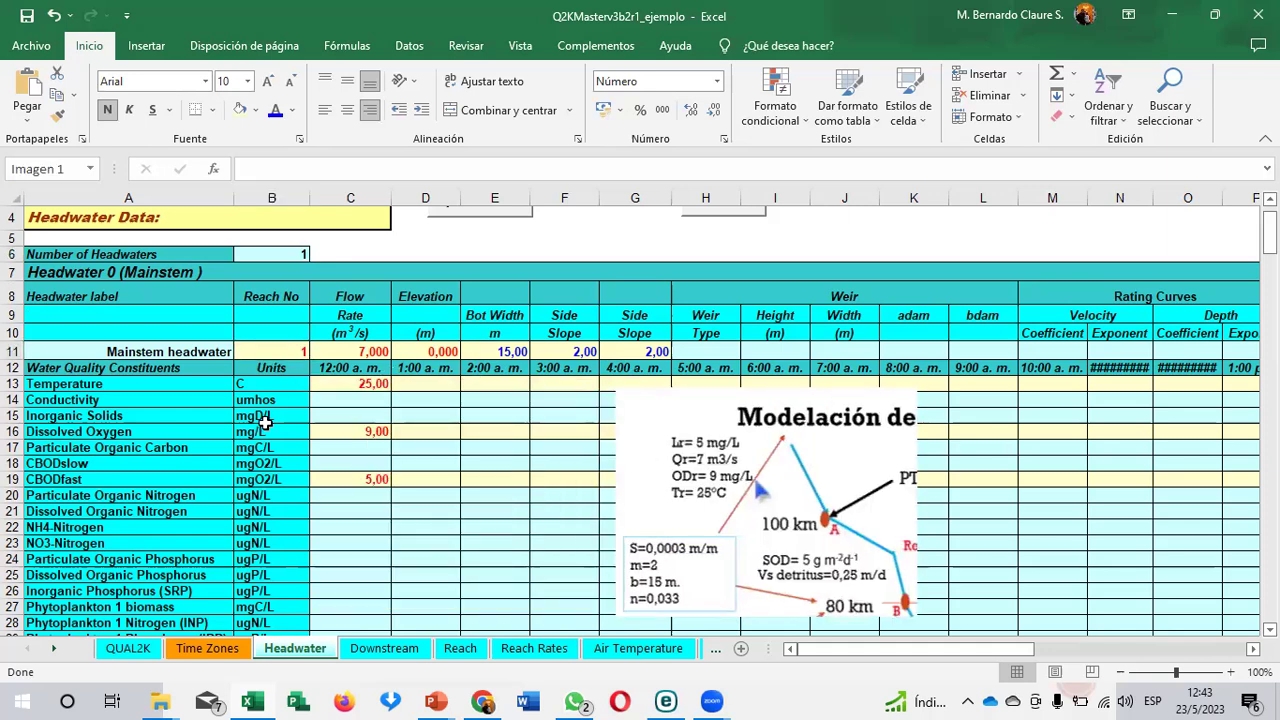
pyautogui.click(285, 350)
pyautogui.moveTo(705, 440); pyautogui.dragTo(338, 418)
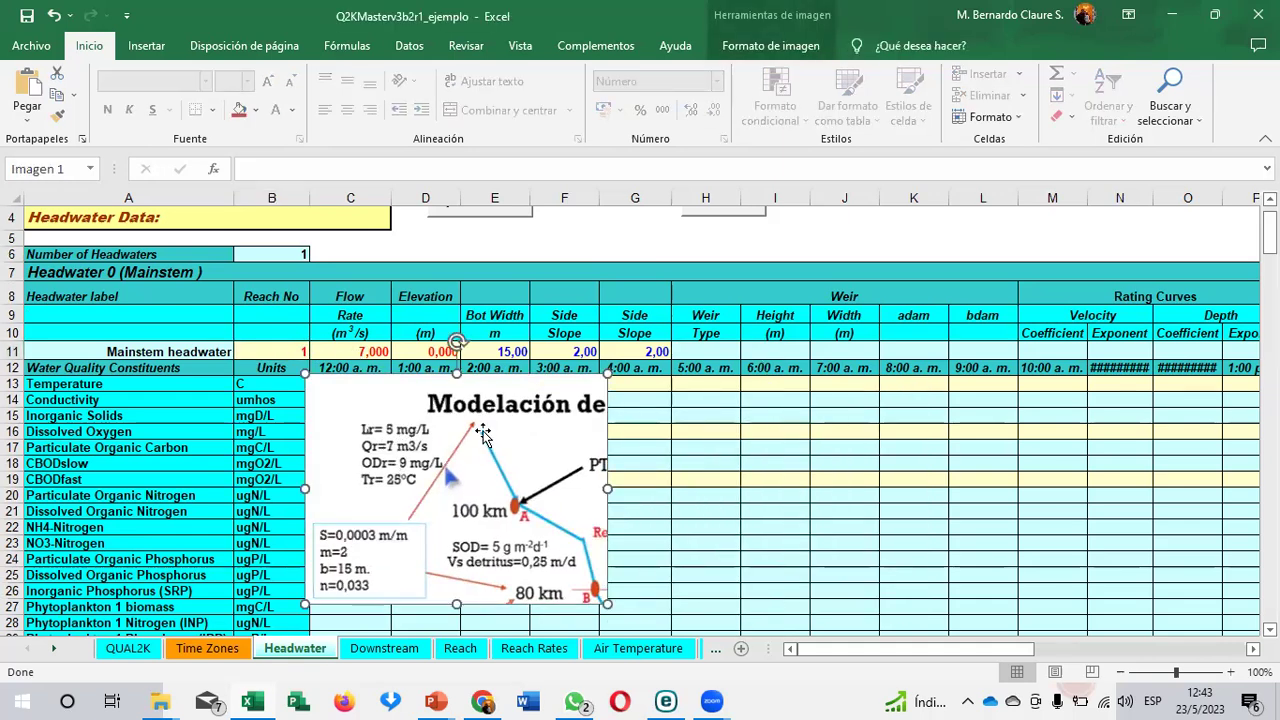
pyautogui.click(372, 348)
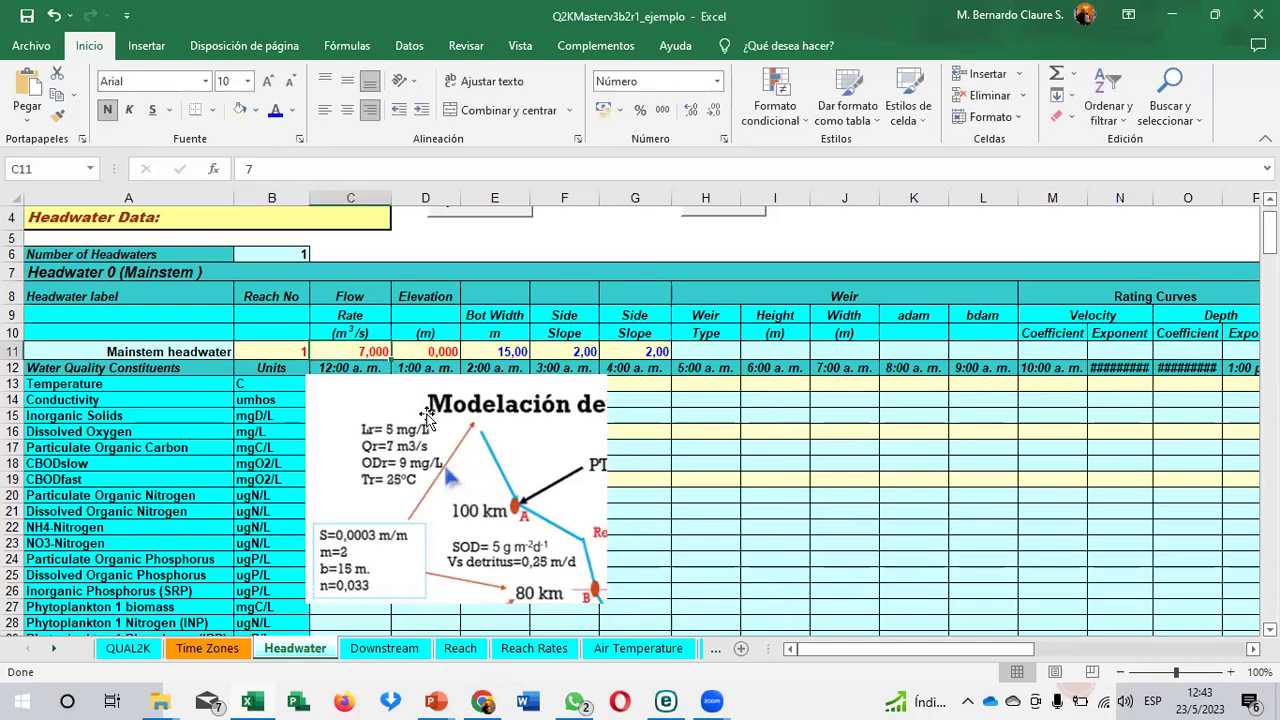
pyautogui.click(433, 353)
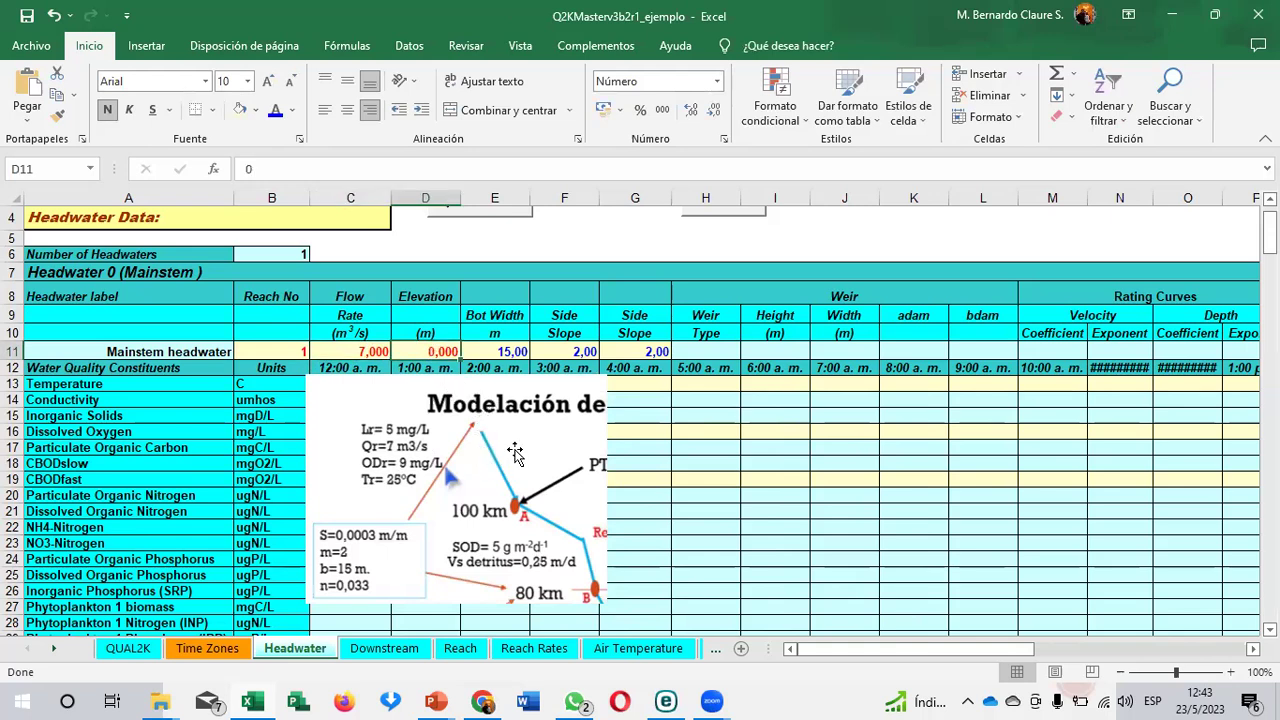
# Step: Switch to the PowerPoint river slide to check the sea-level note on the stream's elevation, and return to the Excel workbook
pyautogui.hotkey('alt', 'Tab')
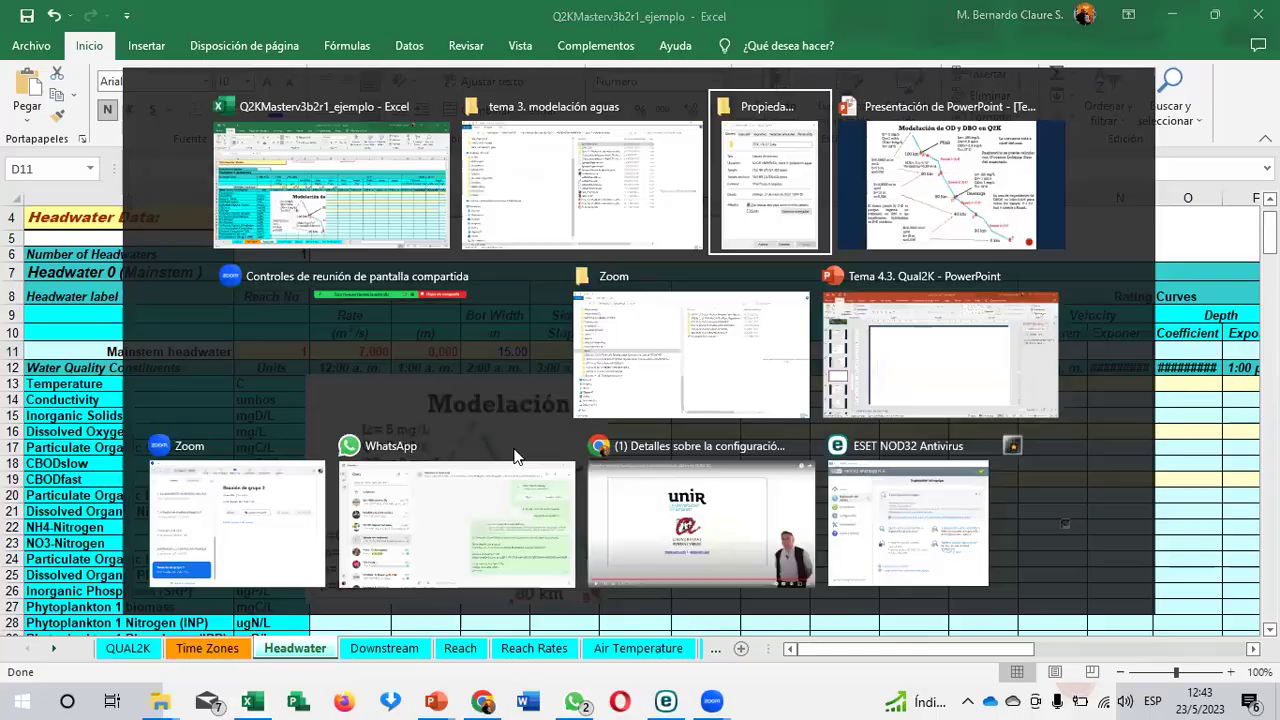
pyautogui.hotkey('alt', 'Tab')
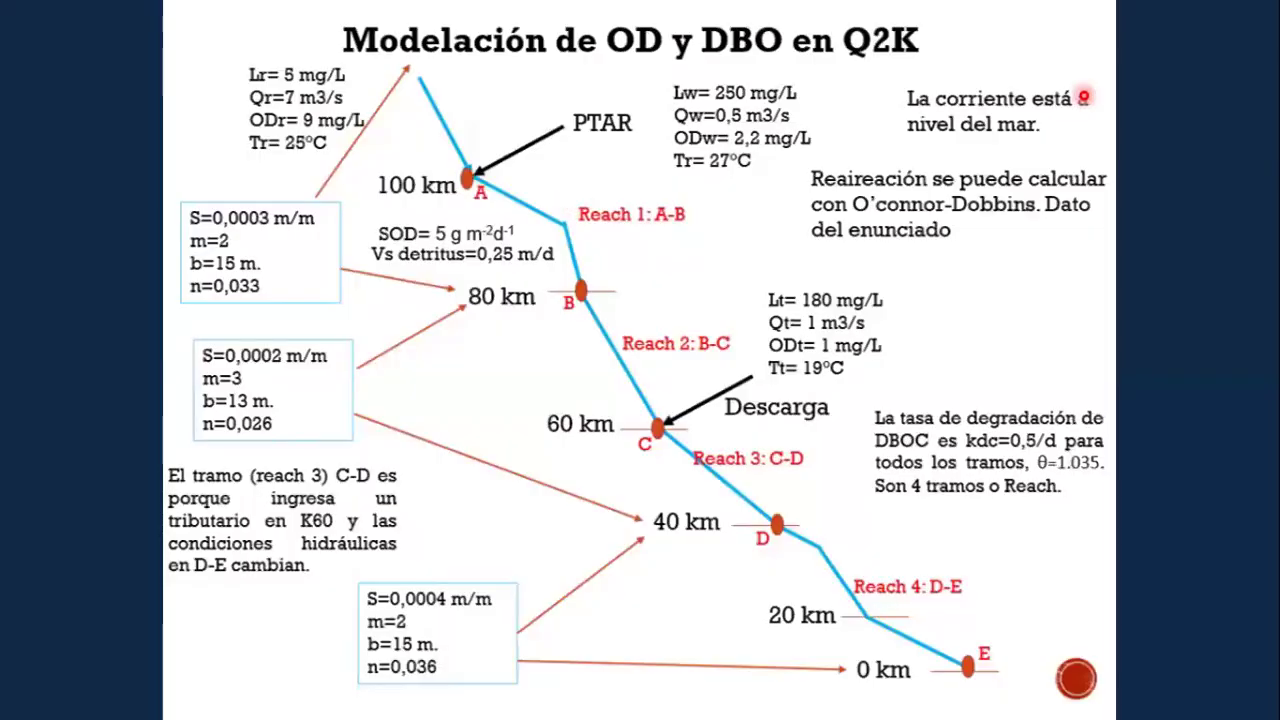
pyautogui.hotkey('alt', 'Tab')
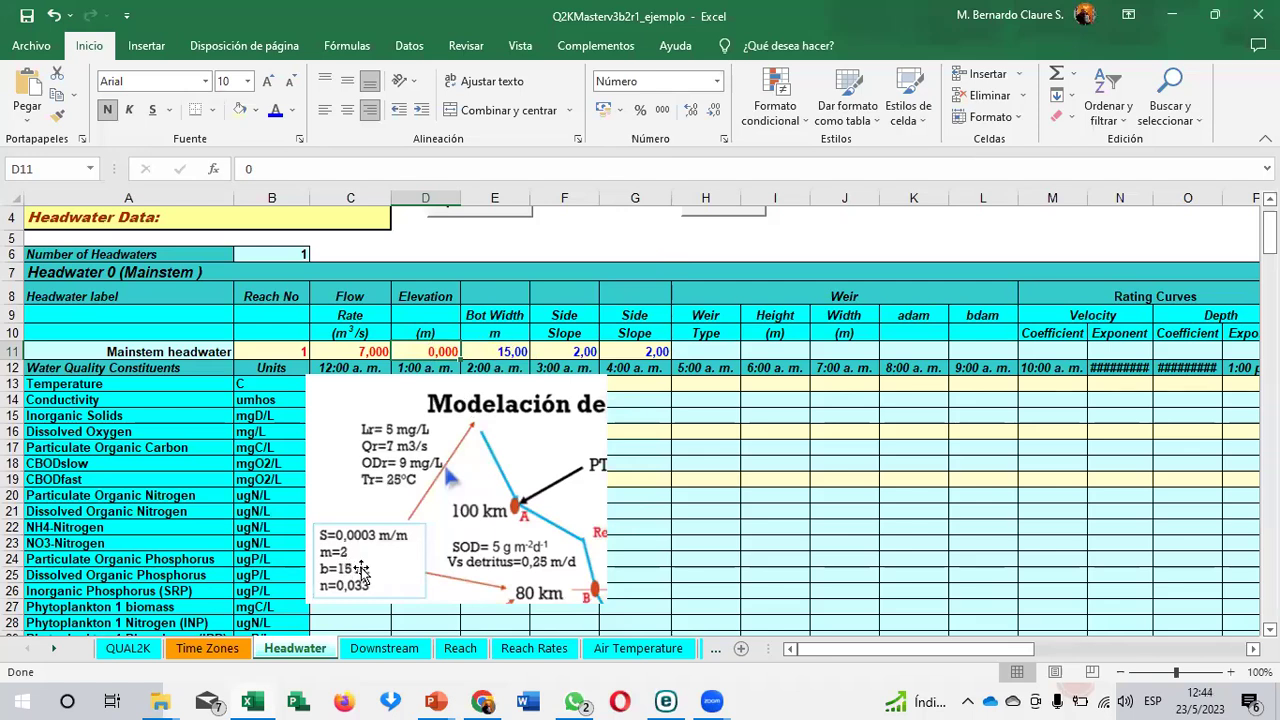
# Step: Review the bottom width and the two side slope cells of the mainstem headwater
pyautogui.click(488, 351)
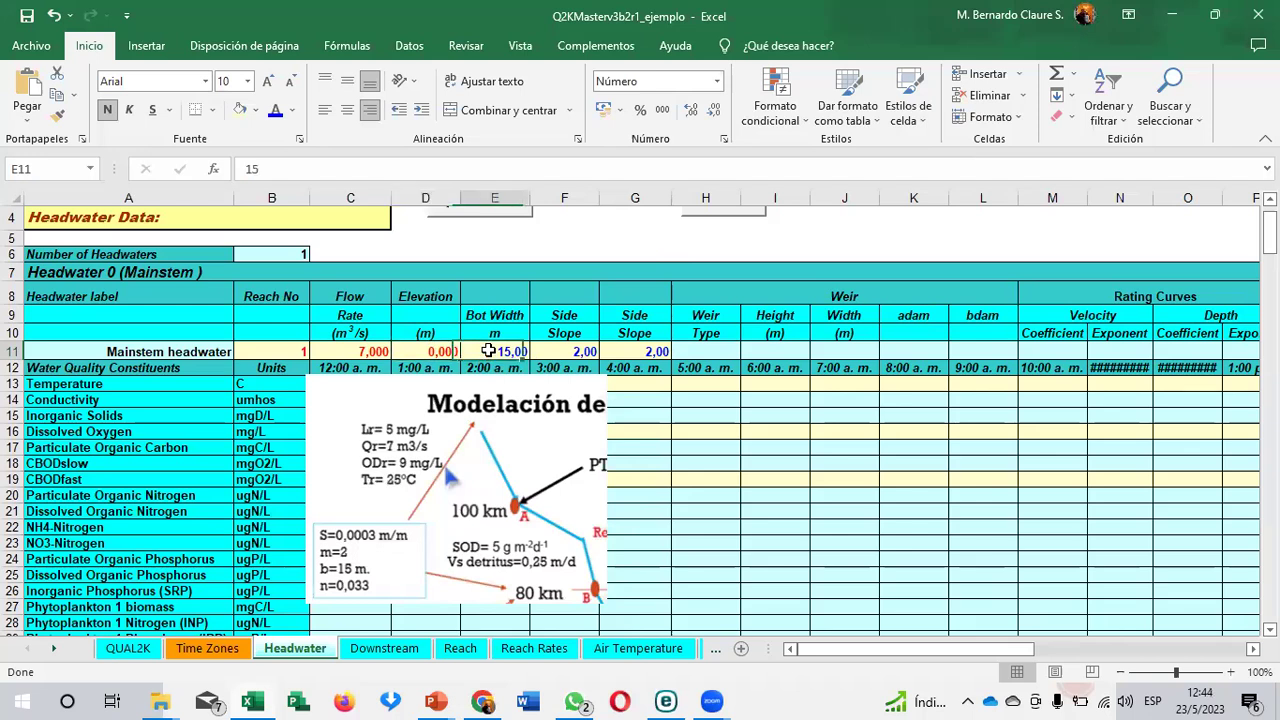
pyautogui.click(560, 351)
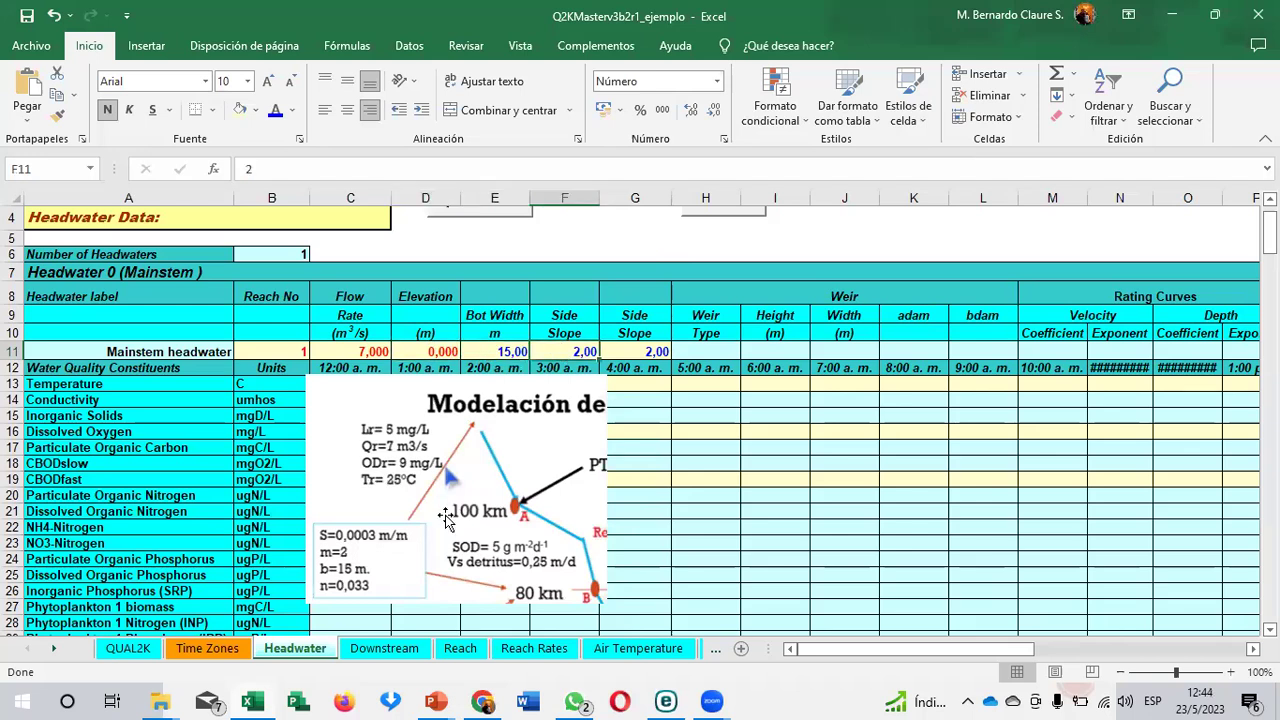
pyautogui.click(636, 351)
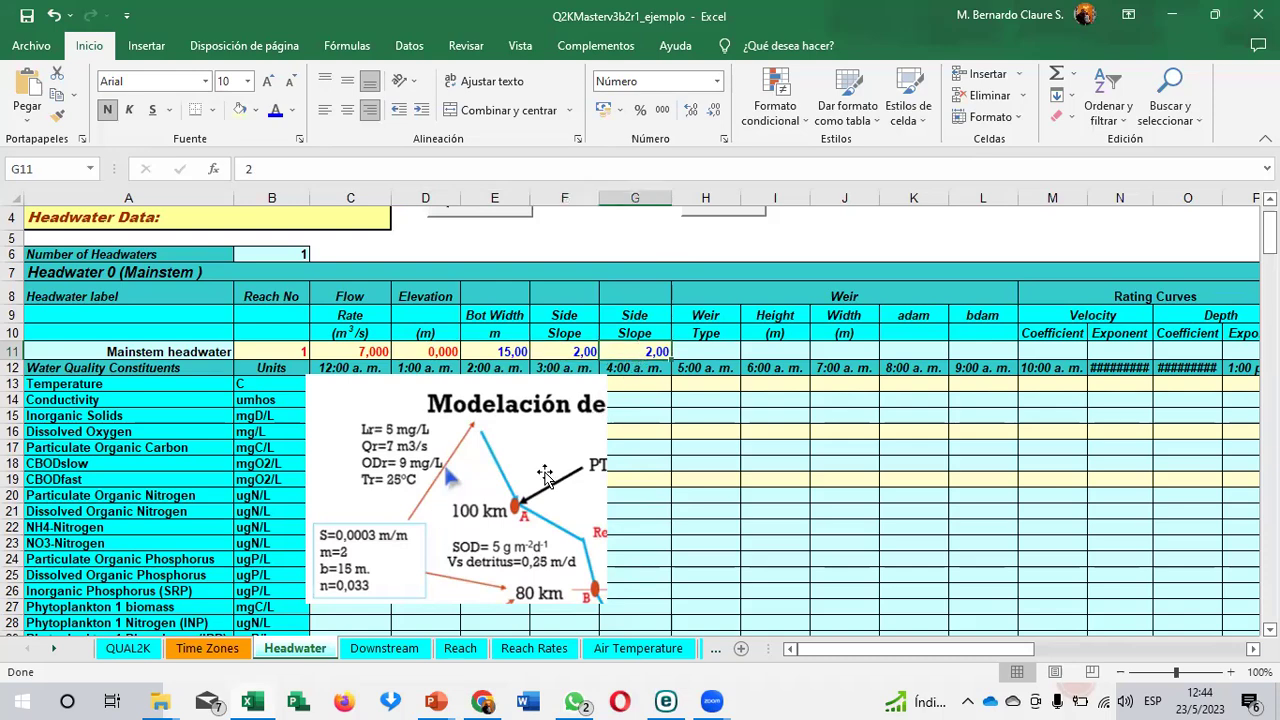
# Step: Switch to the PowerPoint slide with the trapezoidal channel drawing to examine side slope m, and return to the Excel workbook
pyautogui.hotkey('alt', 'Tab')
pyautogui.hotkey('alt', 'Tab')
pyautogui.hotkey('alt', 'Tab')
pyautogui.press('Right')
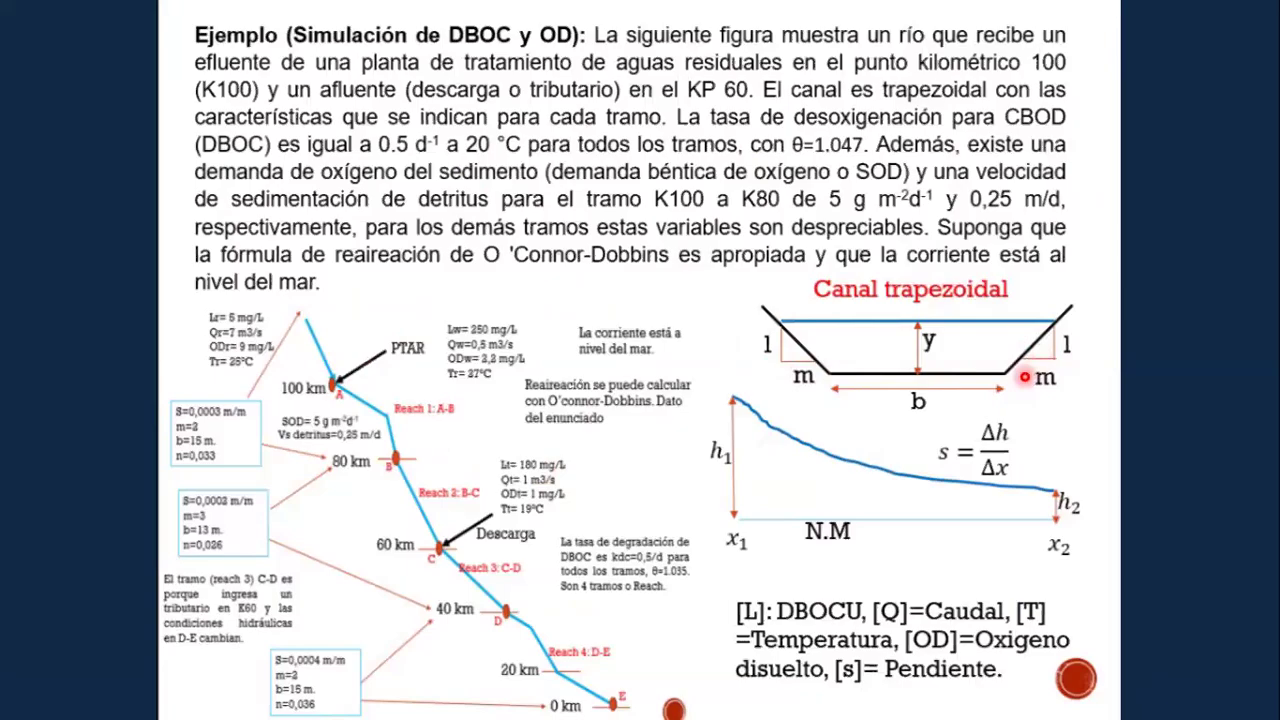
pyautogui.hotkey('alt', 'Tab')
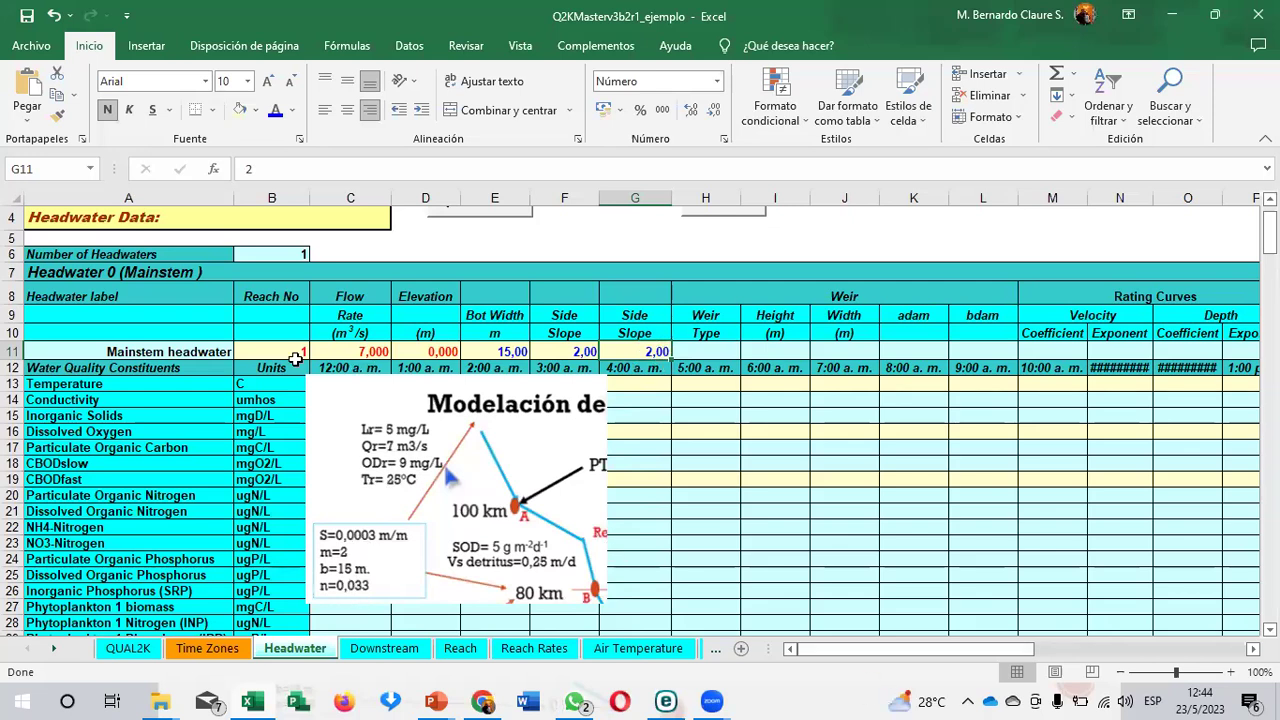
# Step: Go along the mainstem headwater row, past the weir and rating curve cells, and check the Manning Formula channel slope
pyautogui.moveTo(232, 350); pyautogui.dragTo(290, 352)
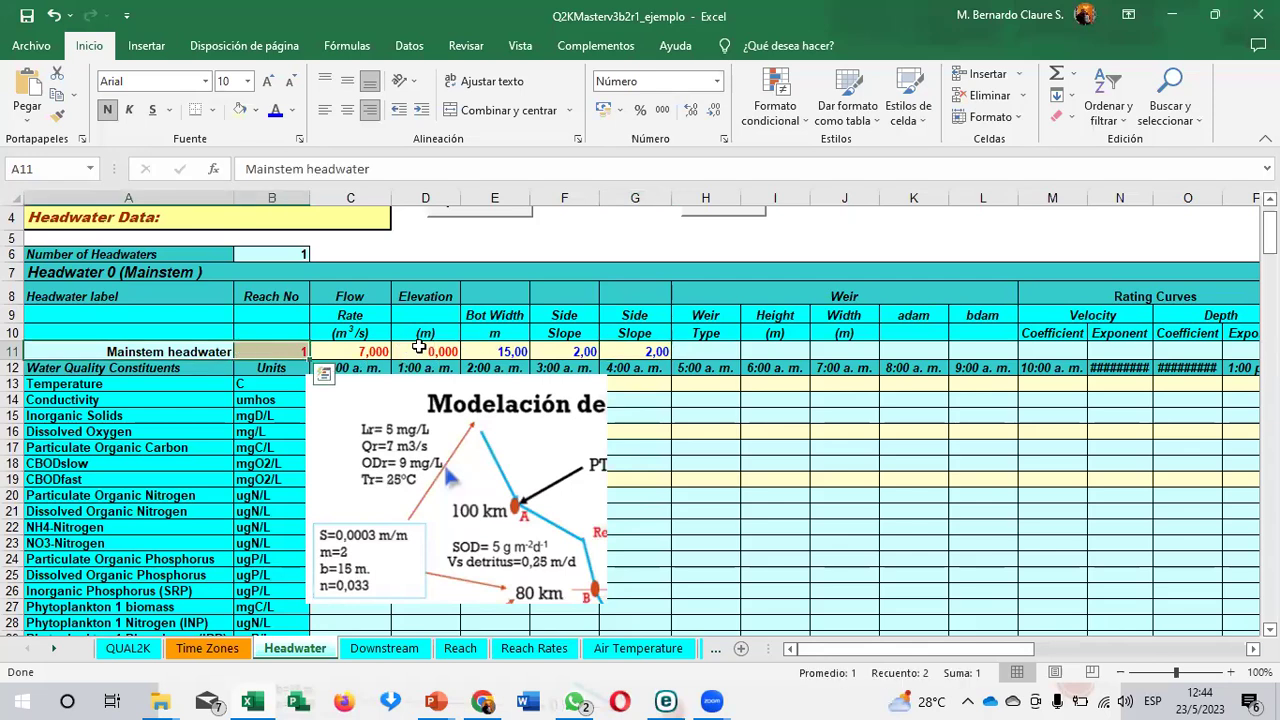
pyautogui.click(717, 350)
pyautogui.press('Right')
pyautogui.press('Right')
pyautogui.press('Right')
pyautogui.press('Right')
pyautogui.press('Right')
pyautogui.press('Right')
pyautogui.press('Right')
pyautogui.press('Right')
pyautogui.press('Right')
pyautogui.press('Right')
pyautogui.press('Right')
pyautogui.press('Right')
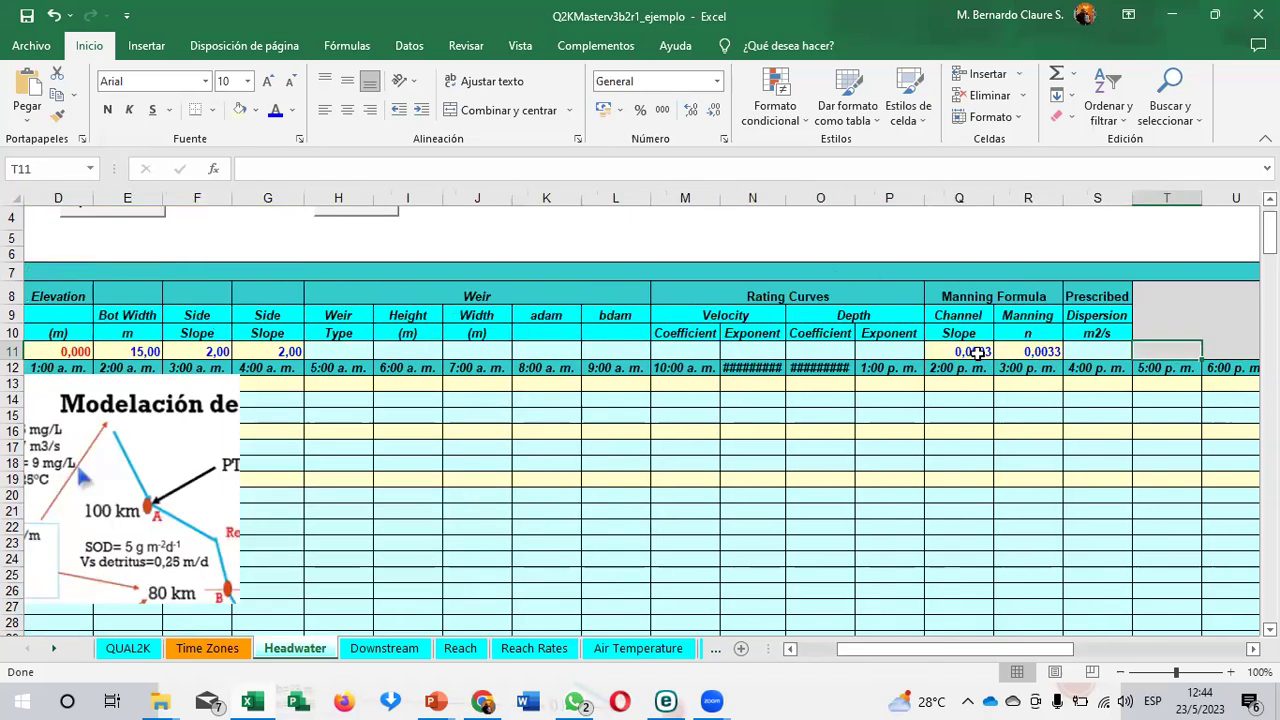
pyautogui.click(977, 352)
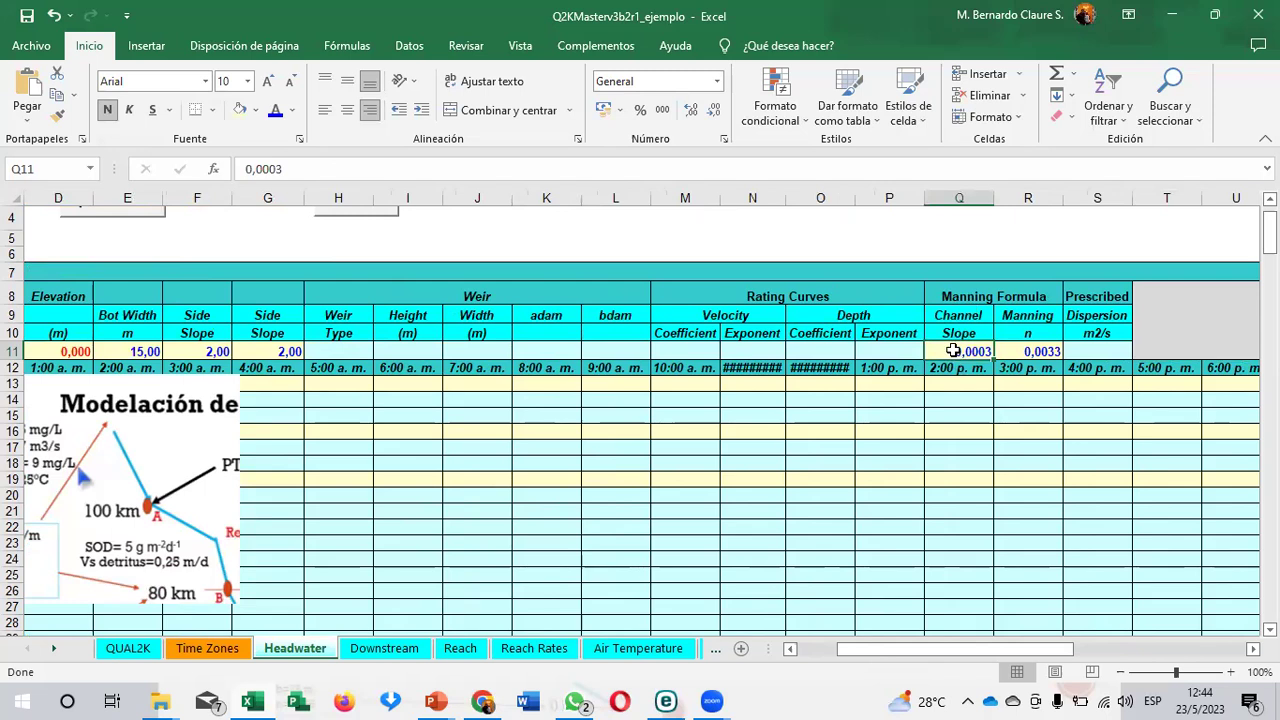
# Step: Compare the mainstem headwater's Manning n with the river diagram and correct it to 0,033
pyautogui.click(119, 457)
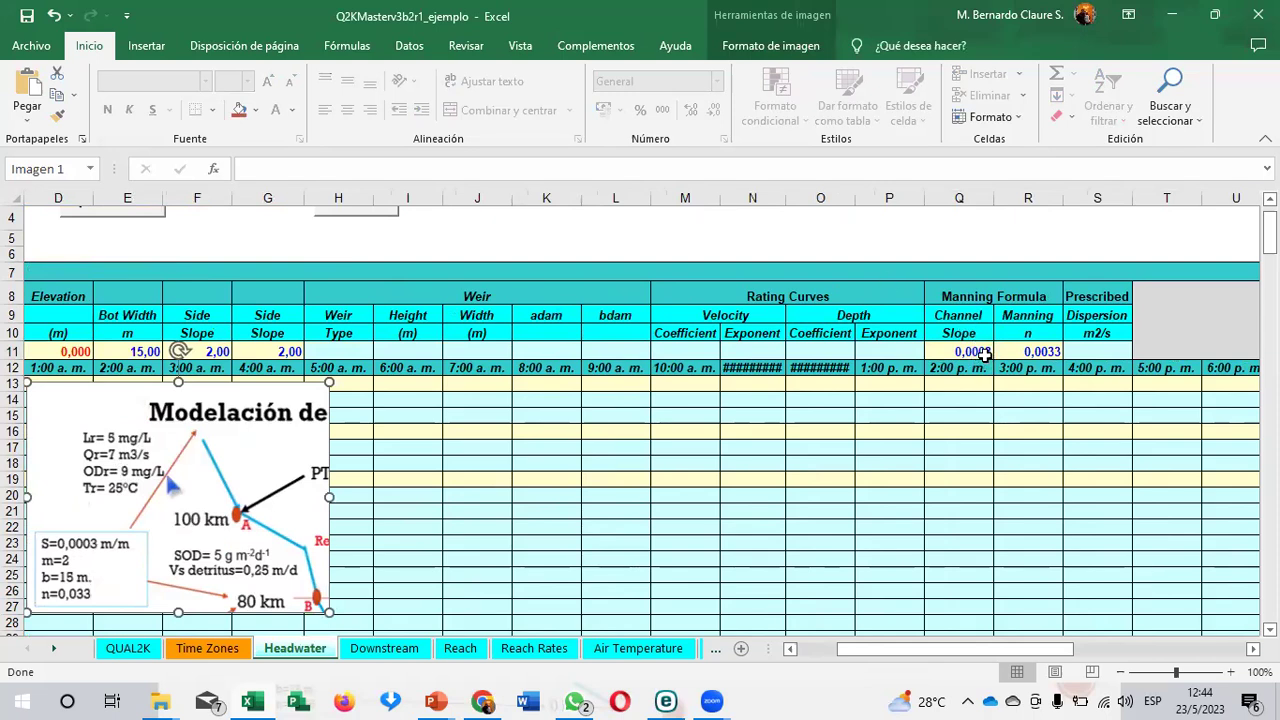
pyautogui.click(1025, 350)
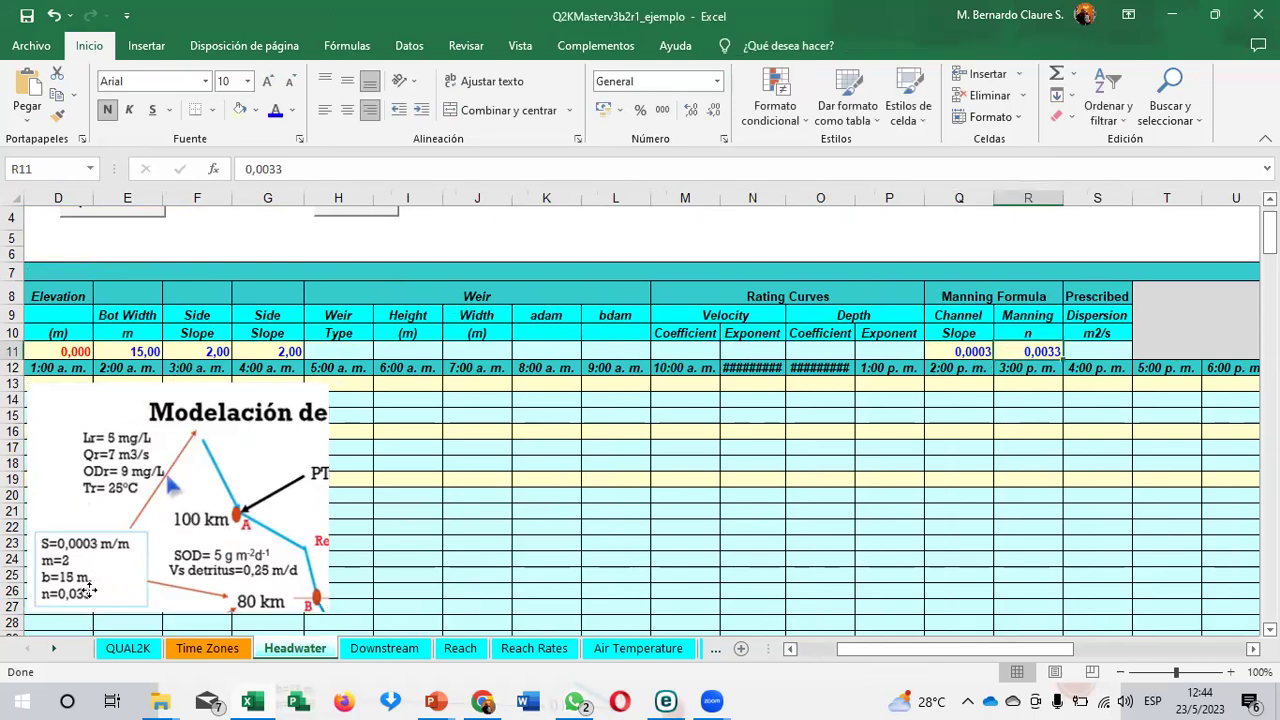
pyautogui.click(97, 597)
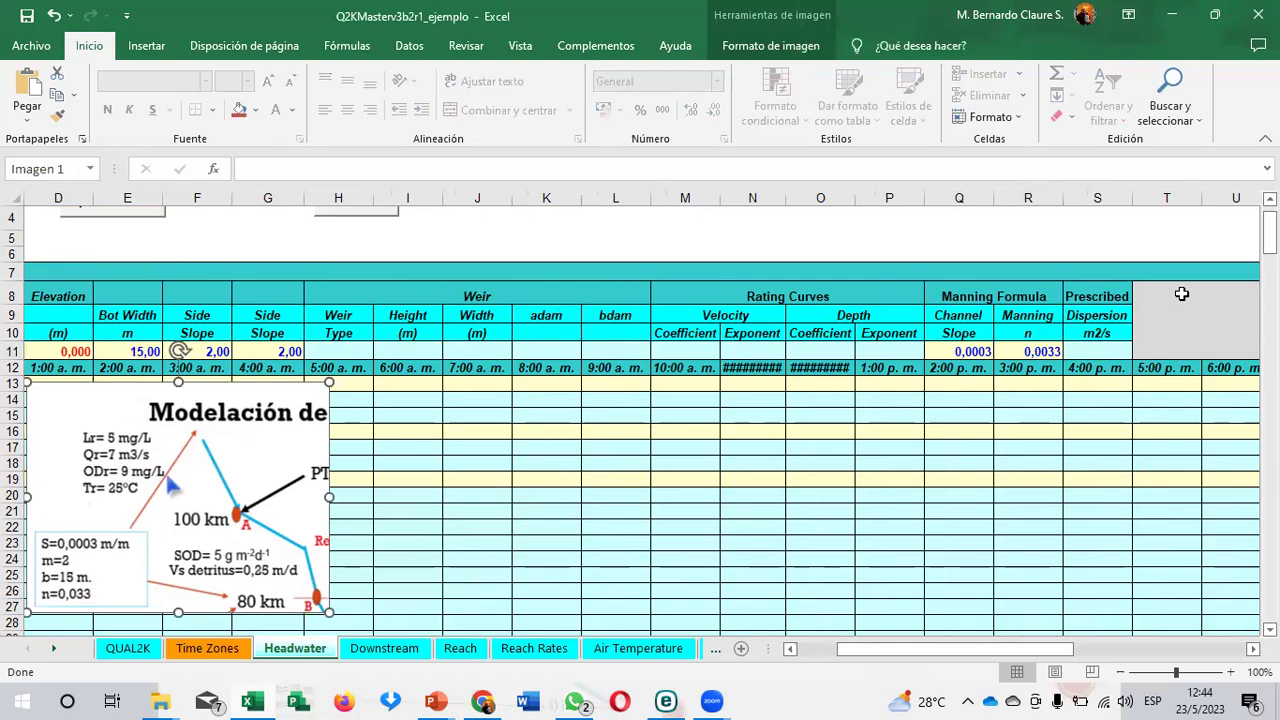
pyautogui.click(1040, 352)
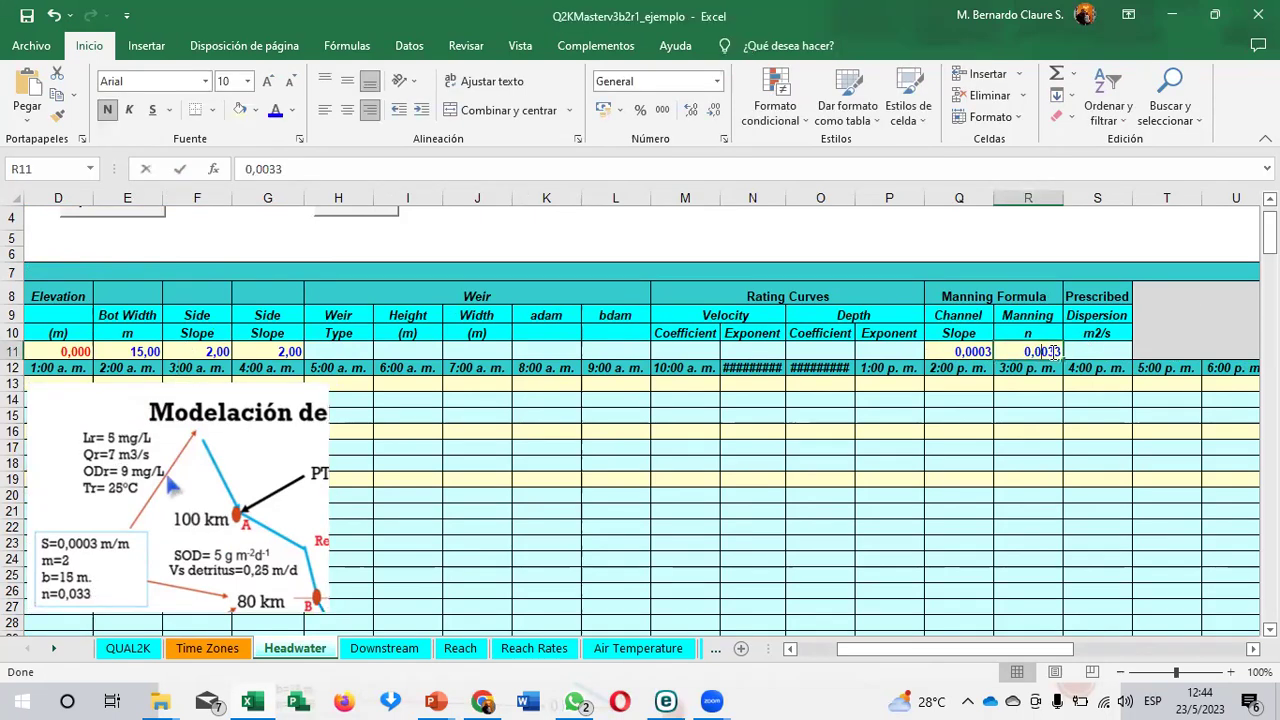
pyautogui.press('BackSpace')
pyautogui.press('Return')
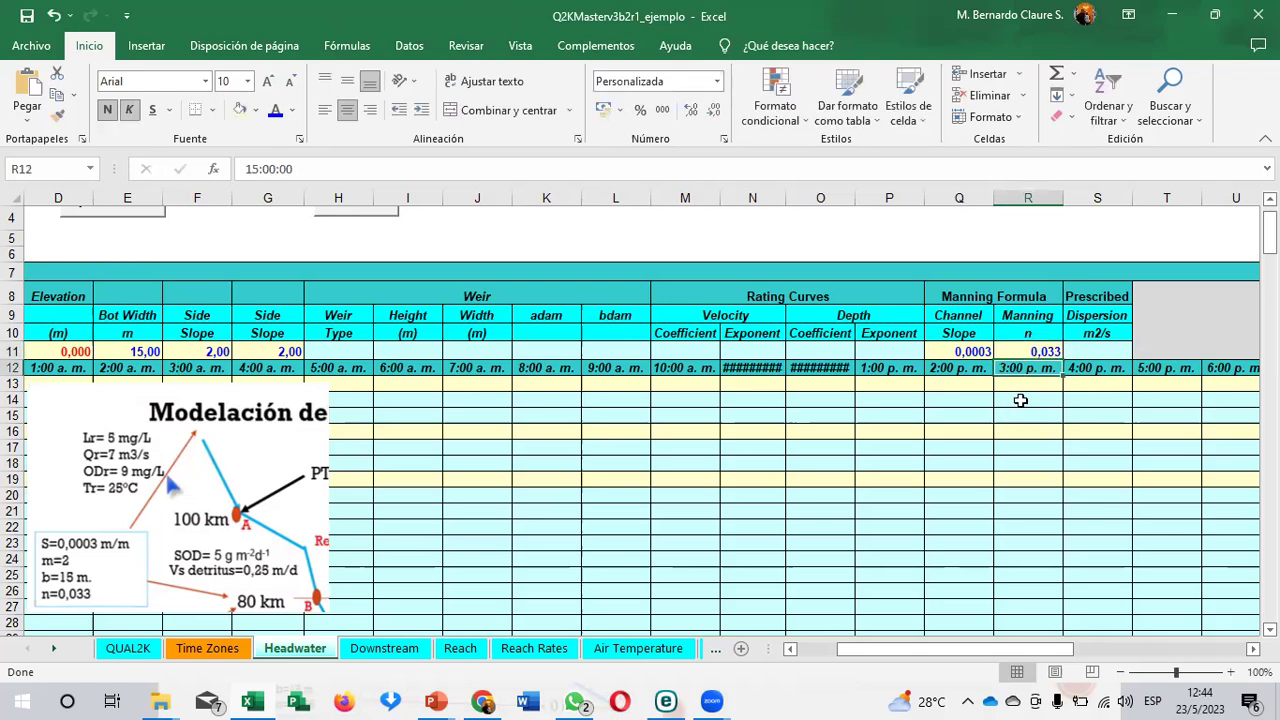
# Step: Return to the headwater's water quality constituents and review the CBODfast and CBODslow rows with the river diagram moved aside
pyautogui.moveTo(242, 509); pyautogui.dragTo(512, 505)
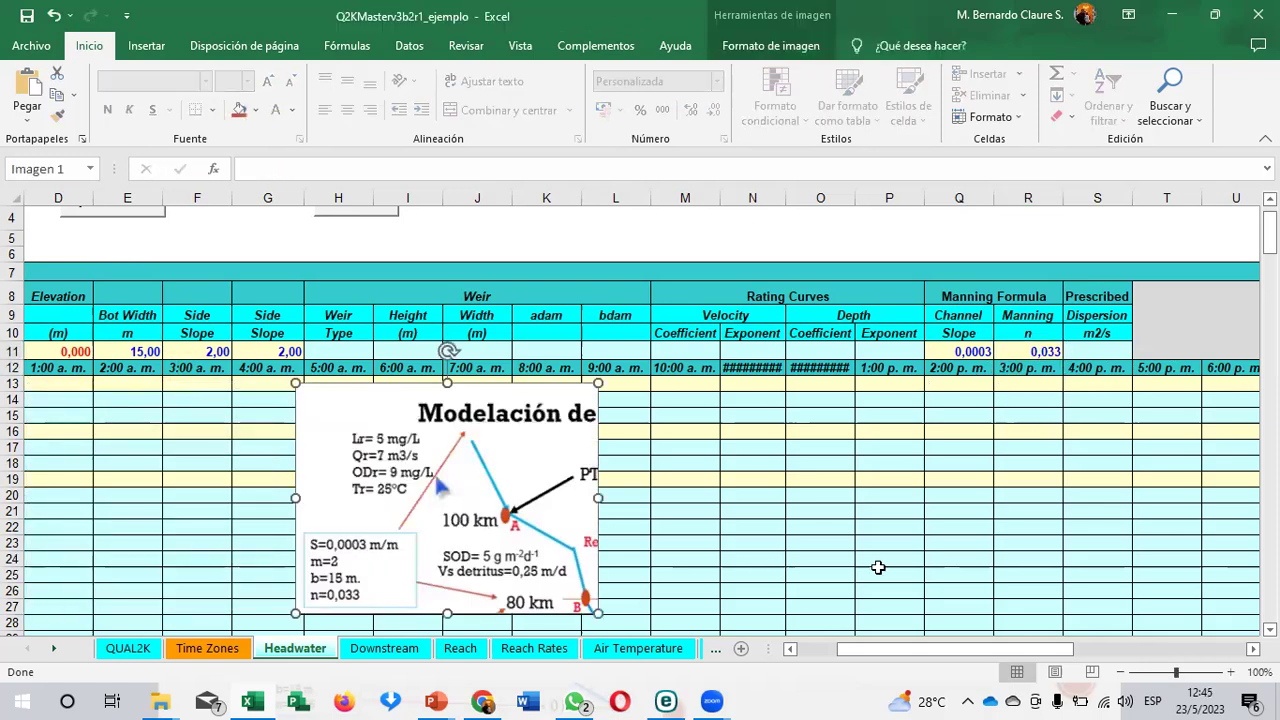
pyautogui.click(826, 649)
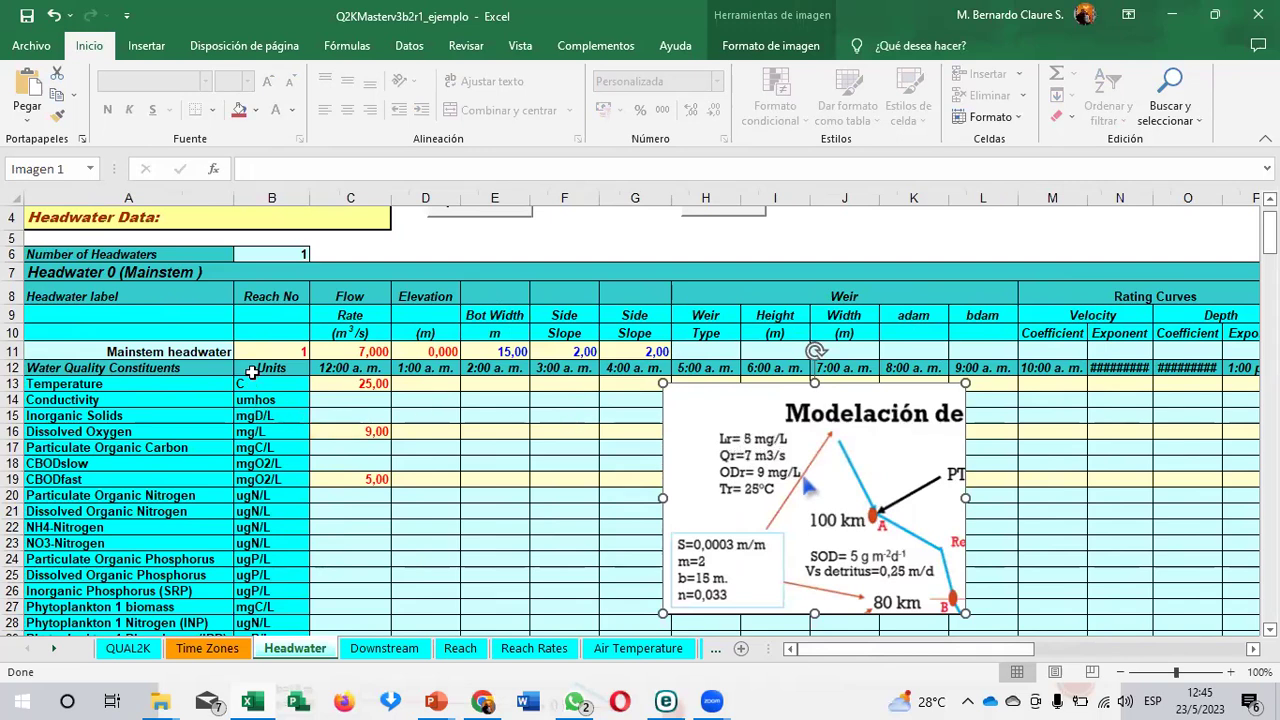
pyautogui.click(245, 480)
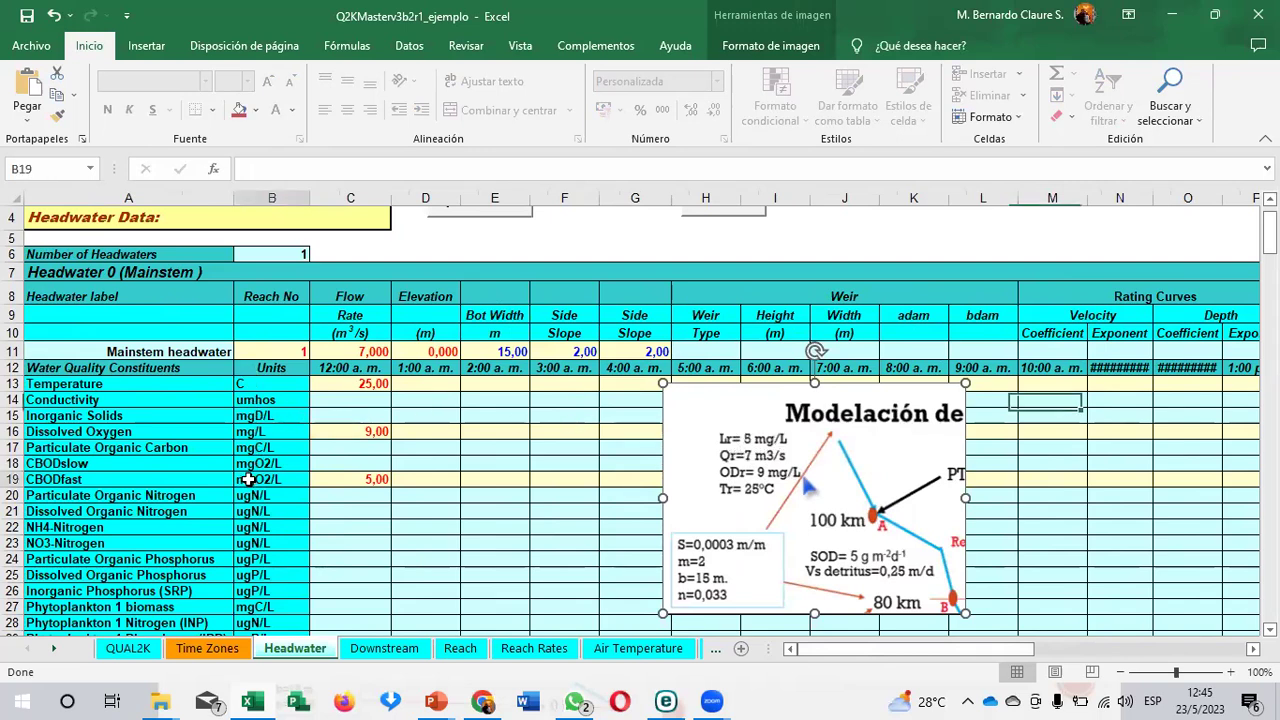
pyautogui.click(72, 480)
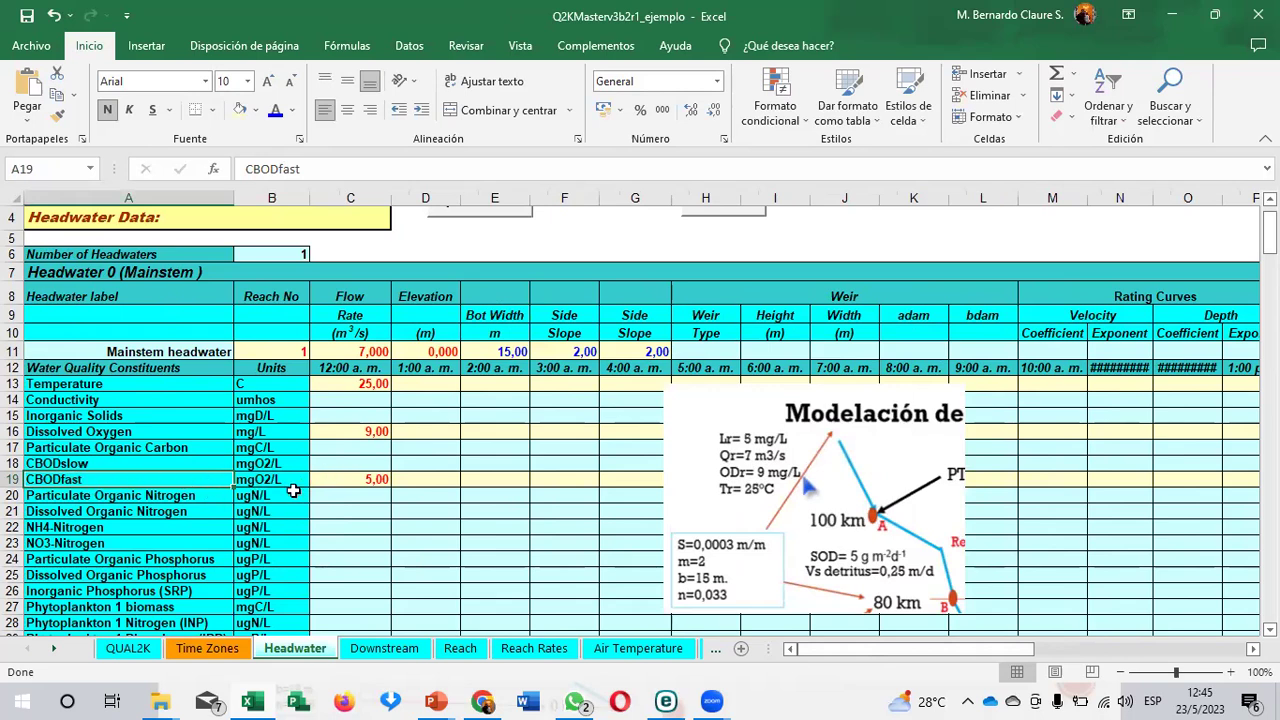
pyautogui.click(342, 471)
pyautogui.click(128, 463)
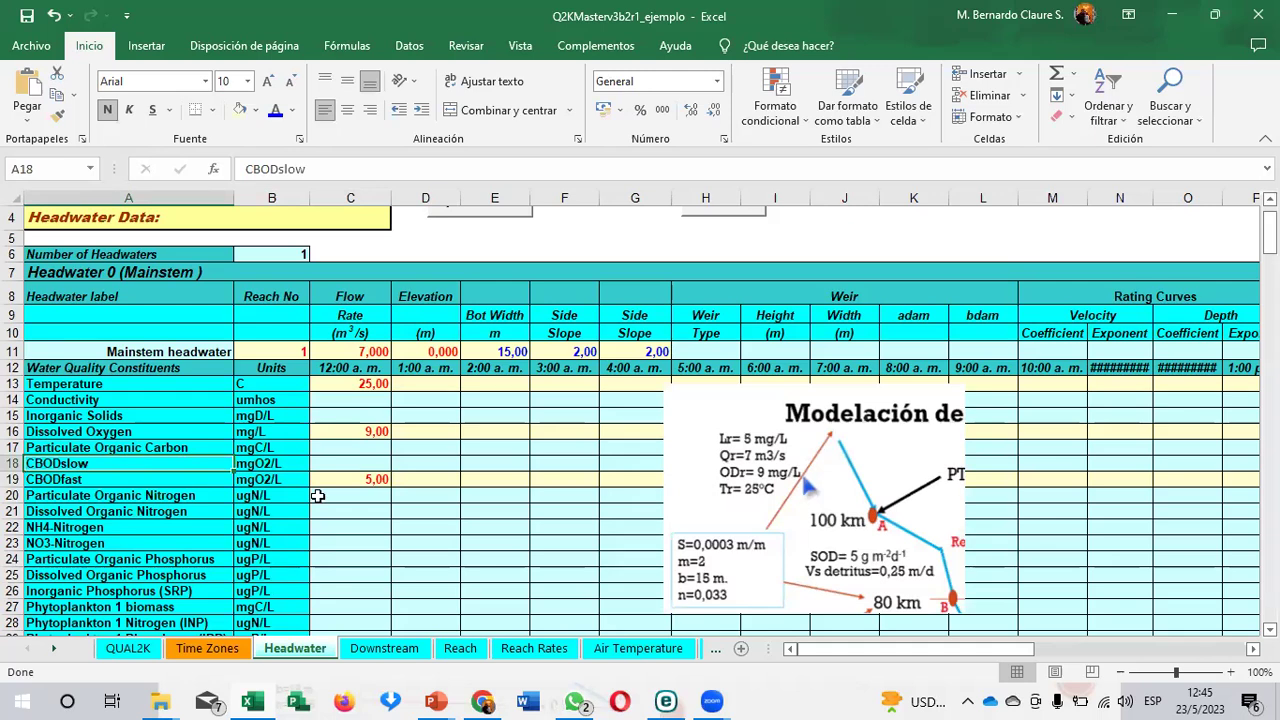
pyautogui.click(371, 476)
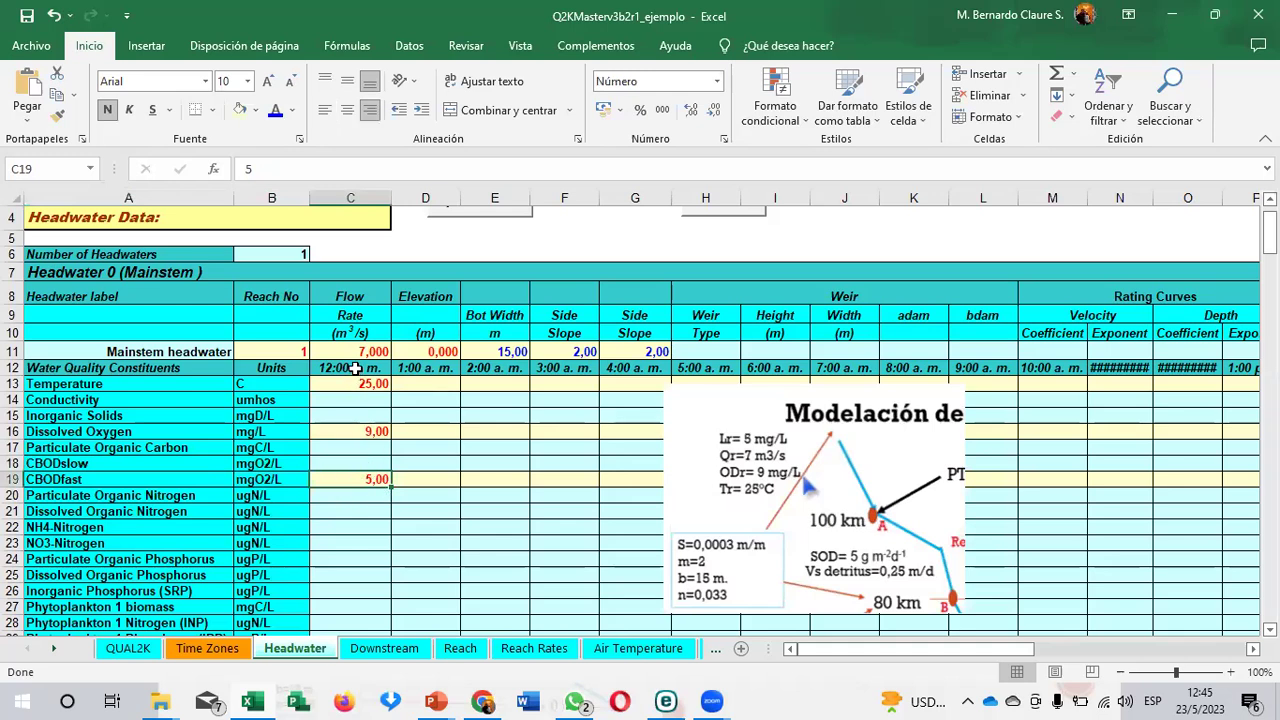
# Step: Move the river diagram to just below the CBODfast row, beside the headwater's constituent values
pyautogui.moveTo(754, 421); pyautogui.dragTo(617, 490)
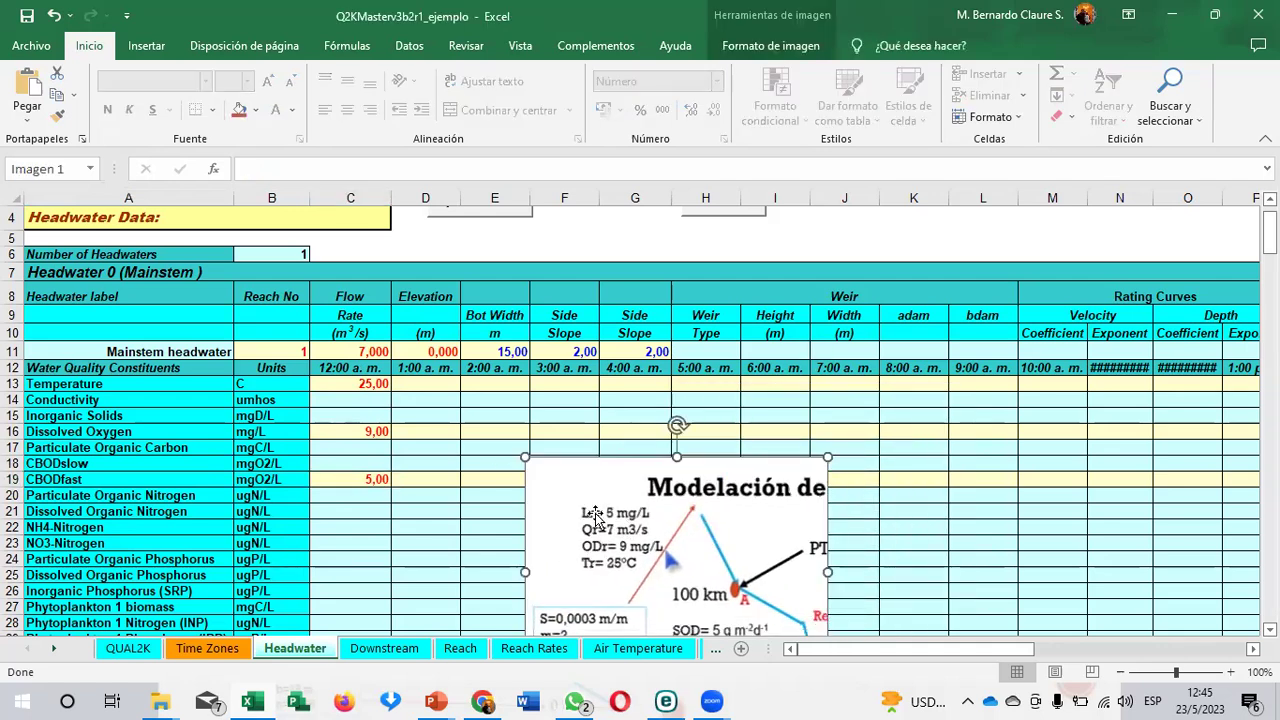
pyautogui.moveTo(615, 483); pyautogui.dragTo(479, 530)
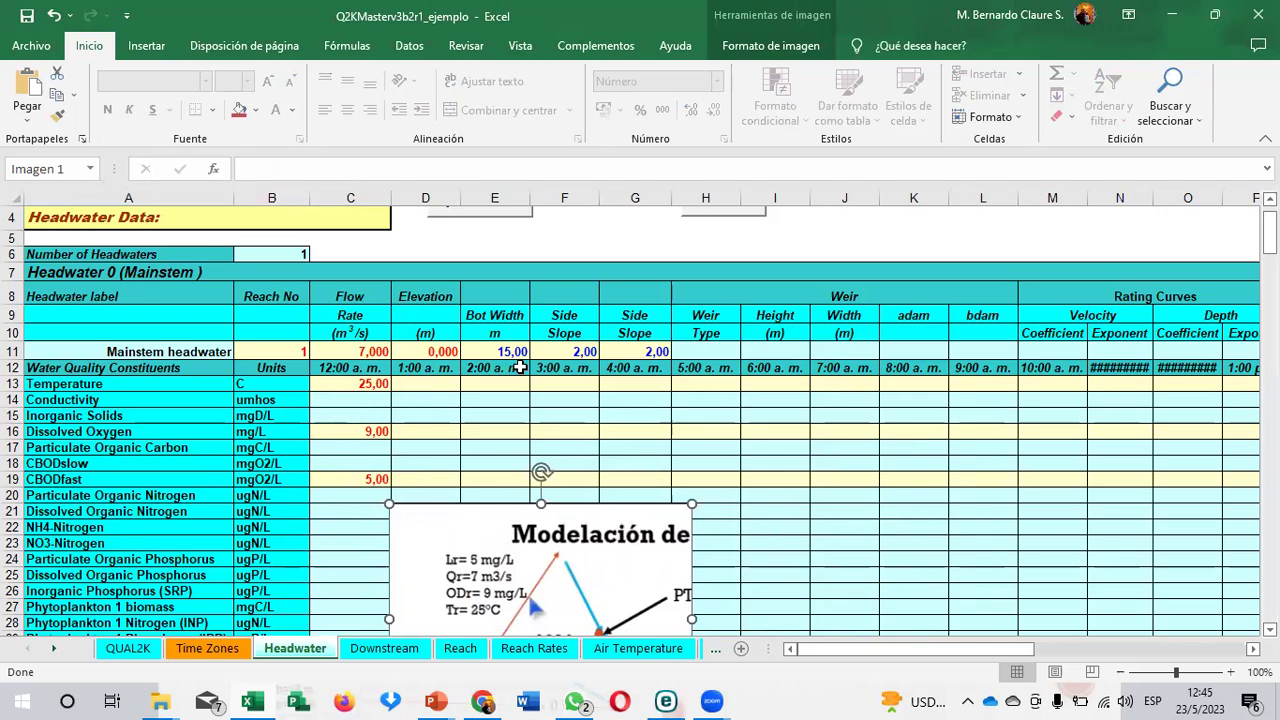
pyautogui.click(411, 479)
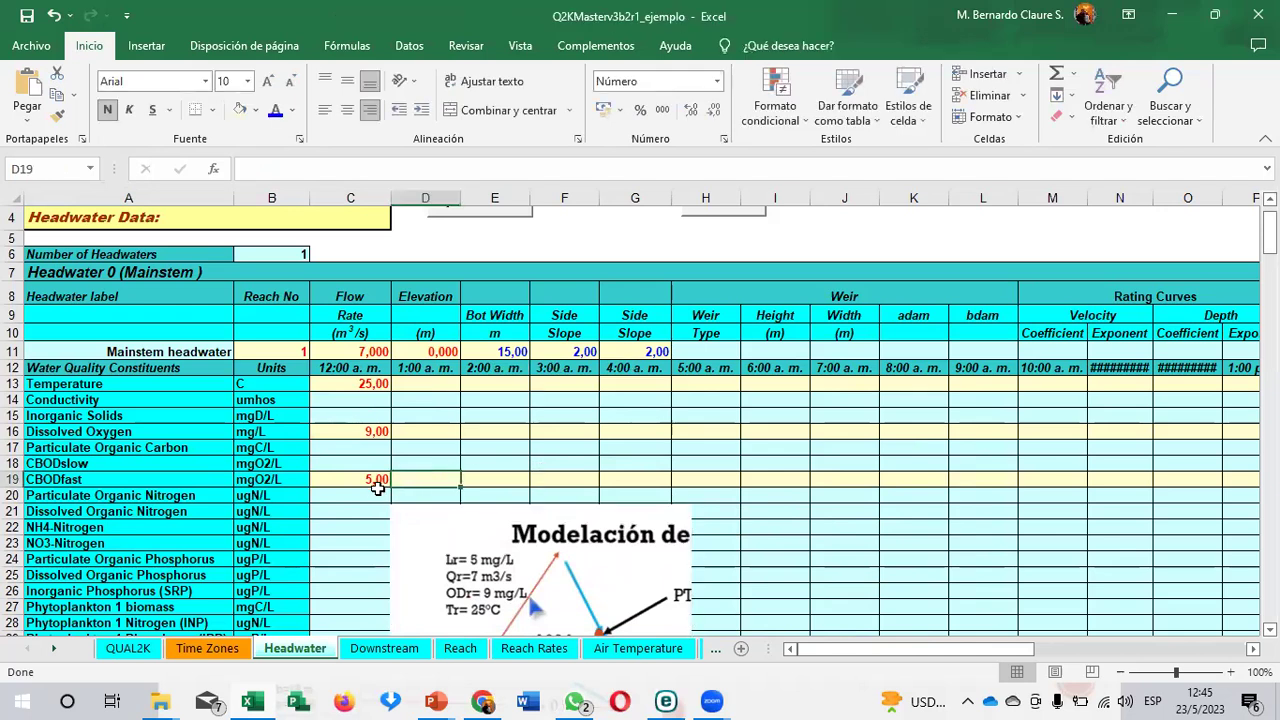
# Step: Fill the mainstem headwater's CBODfast value of 5,00 across all the remaining hourly columns of its row
pyautogui.click(374, 483)
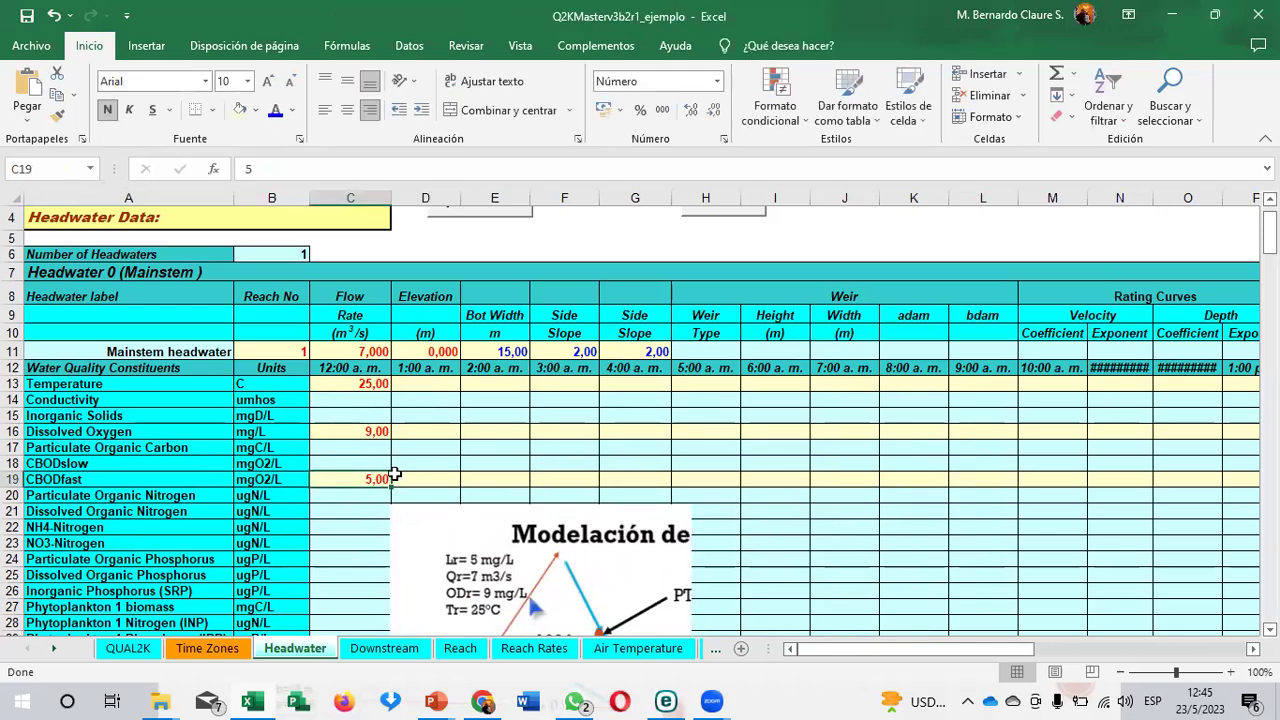
pyautogui.moveTo(390, 485); pyautogui.dragTo(1186, 474)
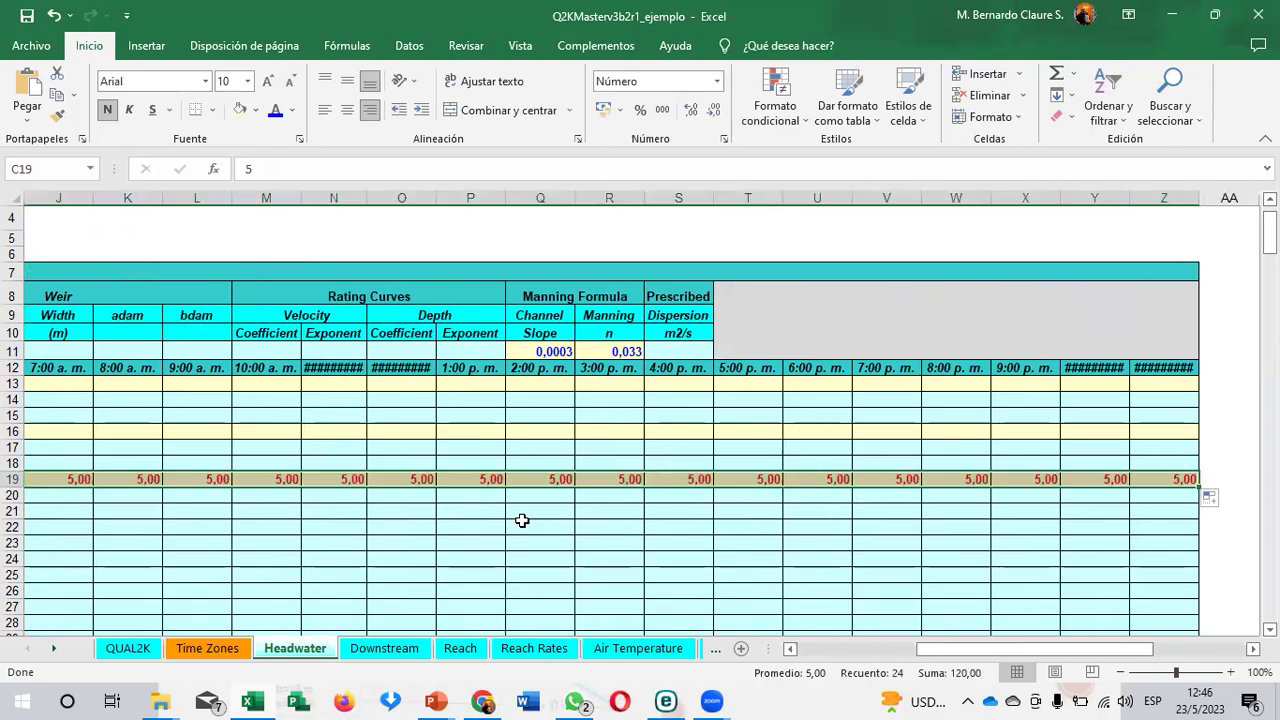
pyautogui.click(873, 648)
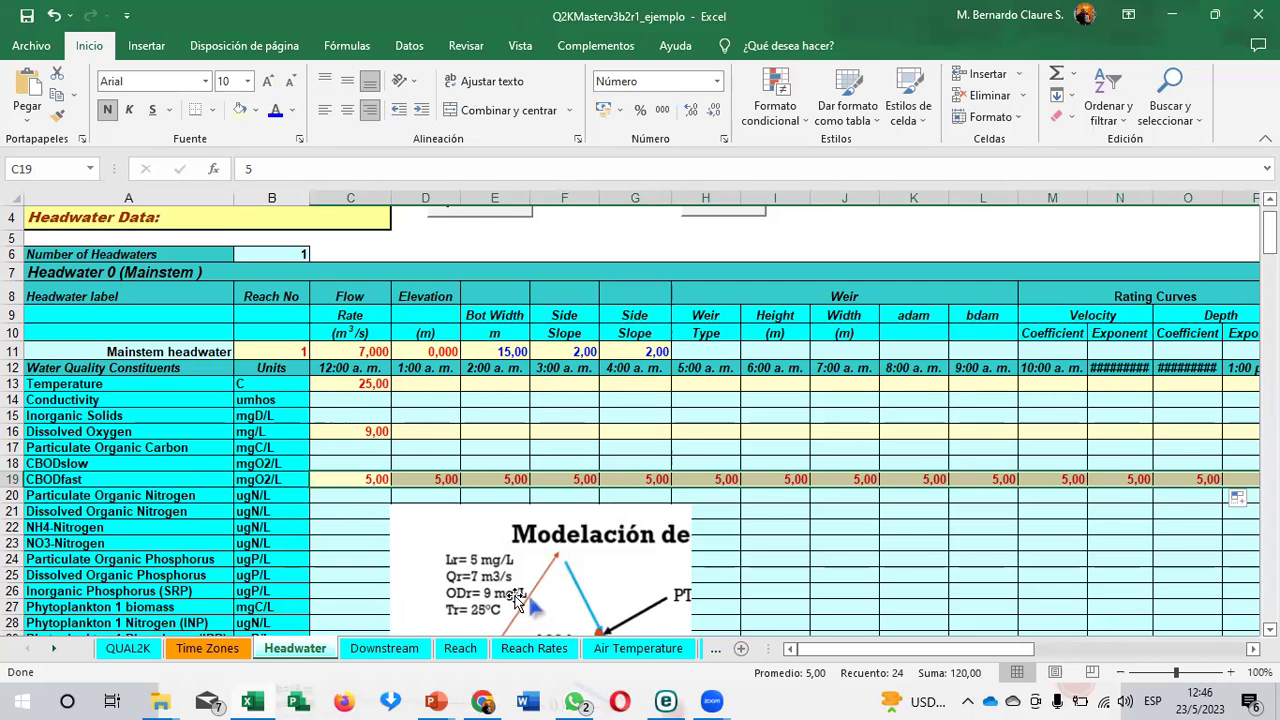
# Step: Fill the mainstem headwater's Dissolved Oxygen value of 9,00 across all the remaining hourly columns
pyautogui.click(372, 430)
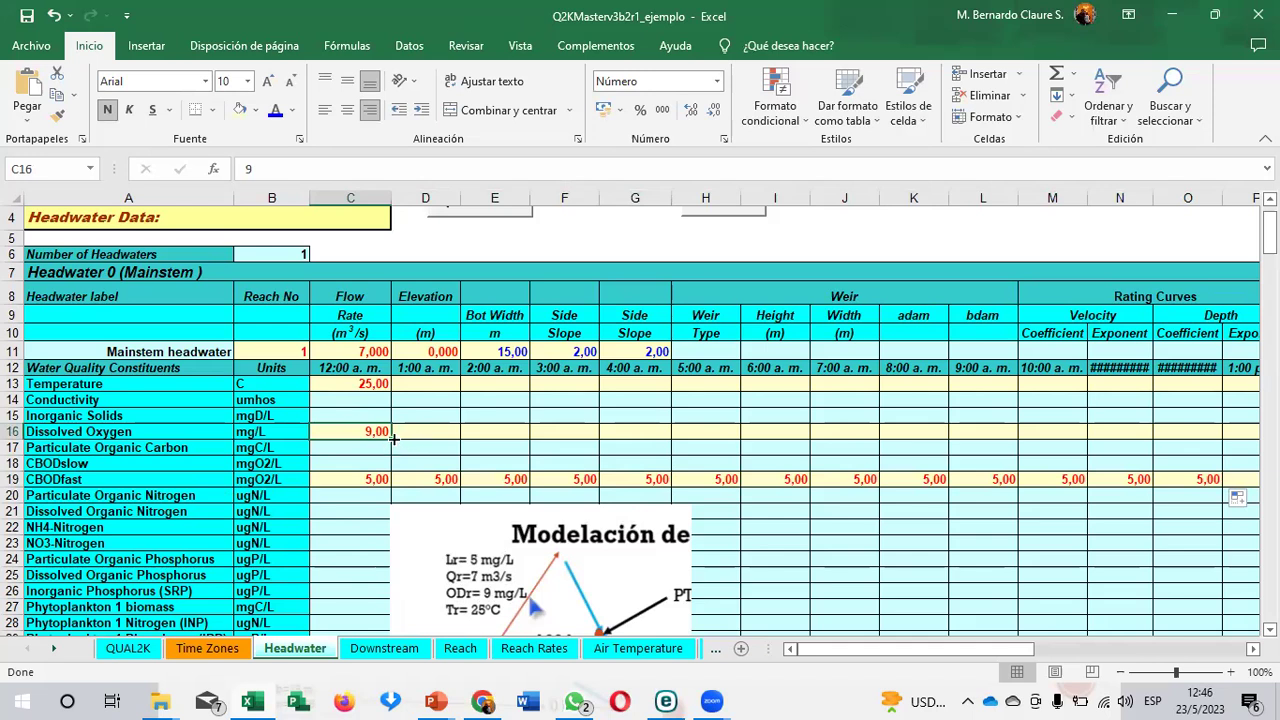
pyautogui.moveTo(394, 439); pyautogui.dragTo(1187, 430)
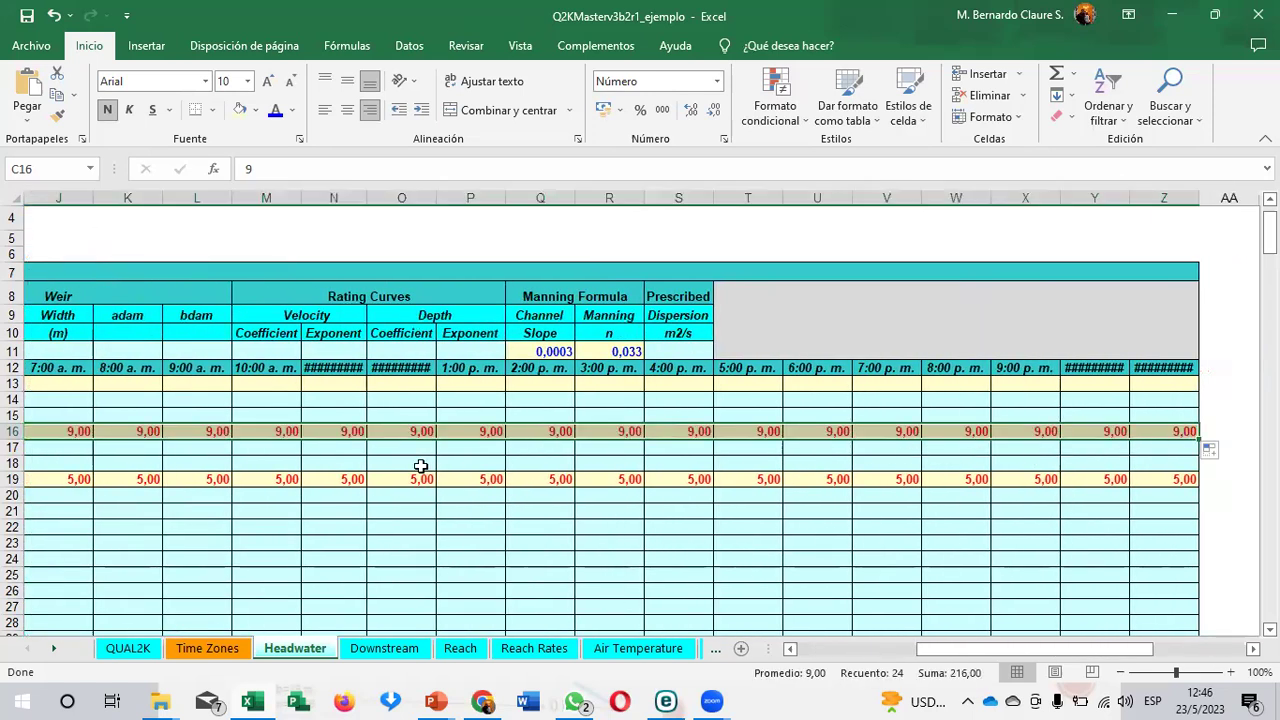
pyautogui.click(847, 647)
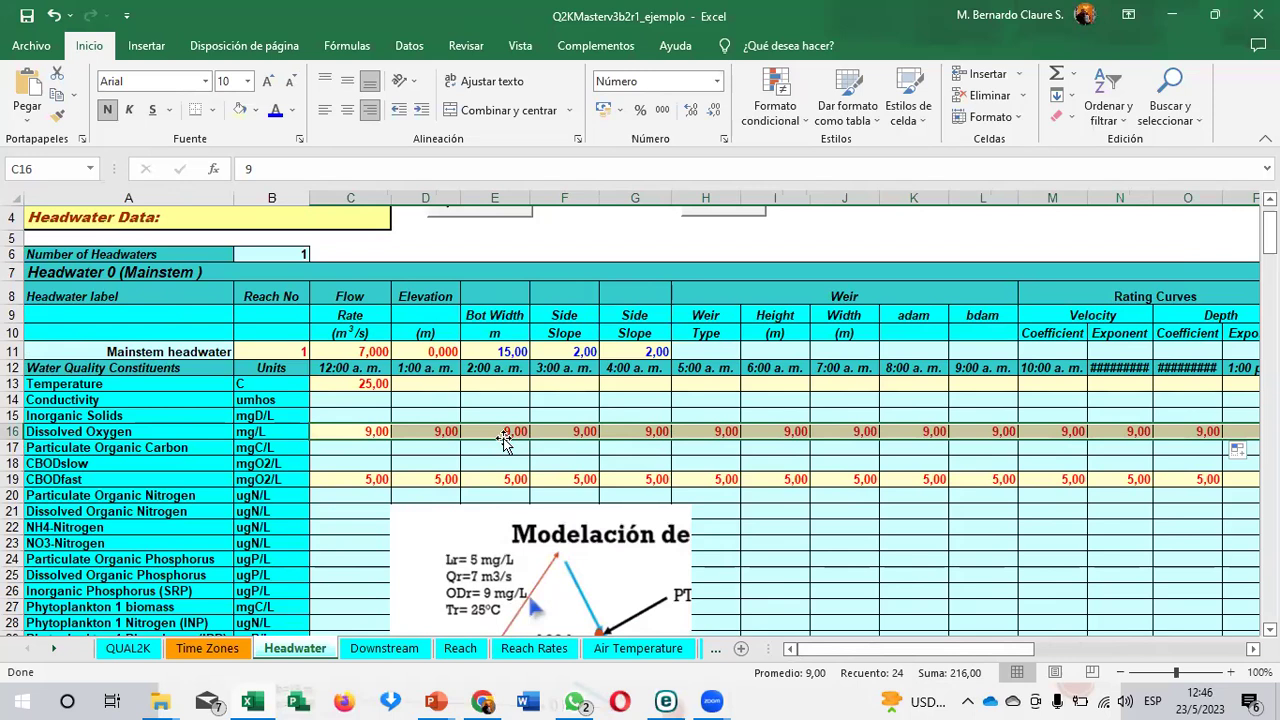
pyautogui.click(356, 383)
pyautogui.moveTo(392, 388); pyautogui.dragTo(1140, 398)
pyautogui.click(1109, 410)
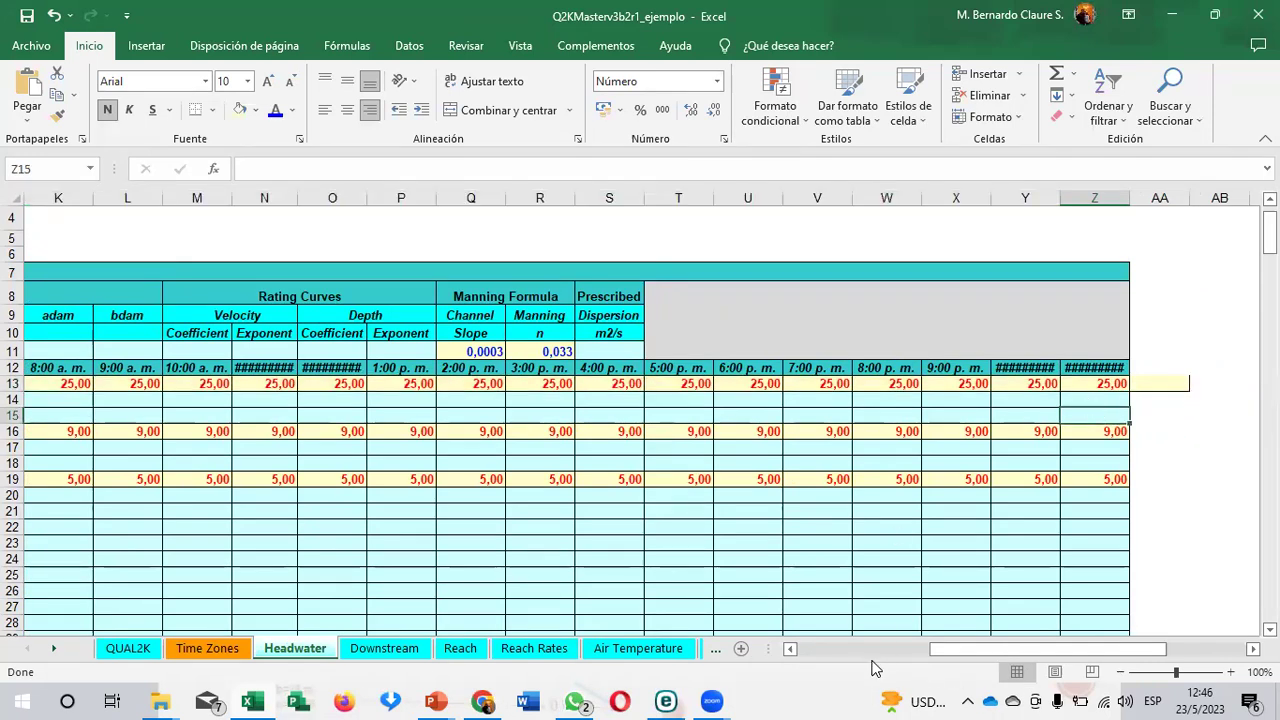
pyautogui.hotkey('ctrl', 'z')
pyautogui.hotkey('ctrl', 'z')
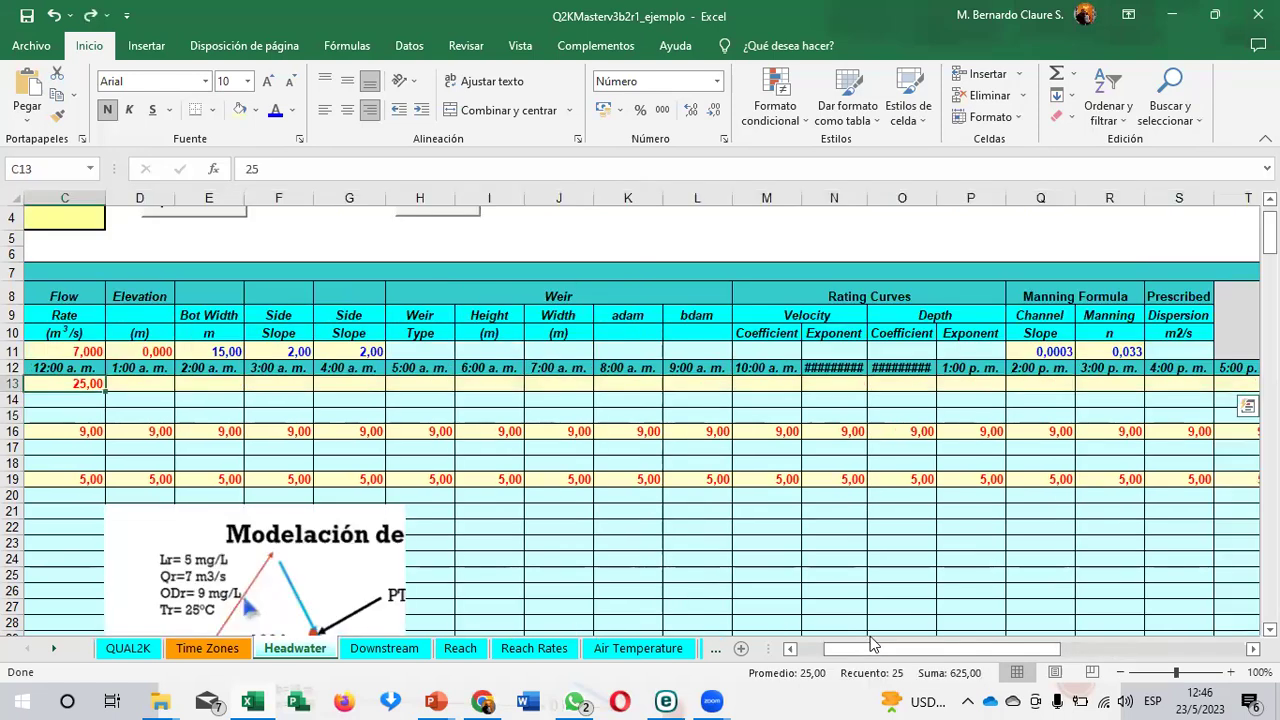
# Step: Fill the mainstem headwater's Temperature of 25,00 across the hourly columns, ending at column Z
pyautogui.moveTo(105, 391); pyautogui.dragTo(1188, 375)
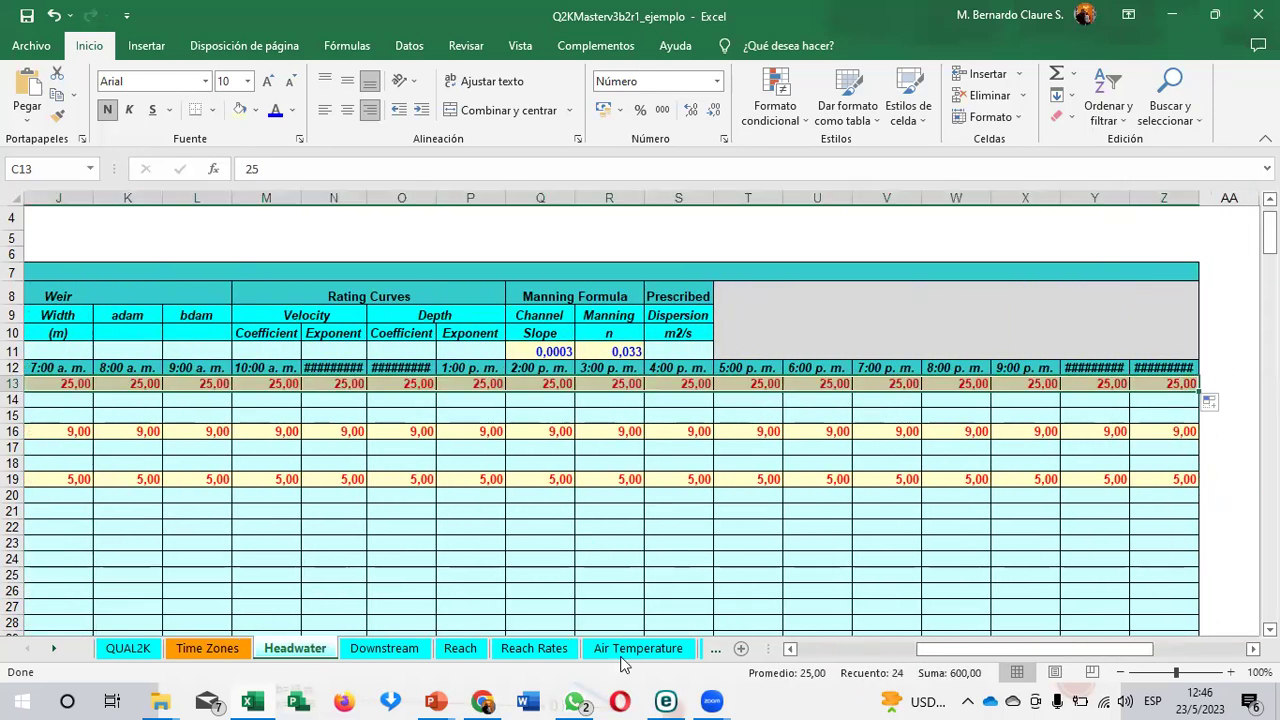
pyautogui.click(826, 649)
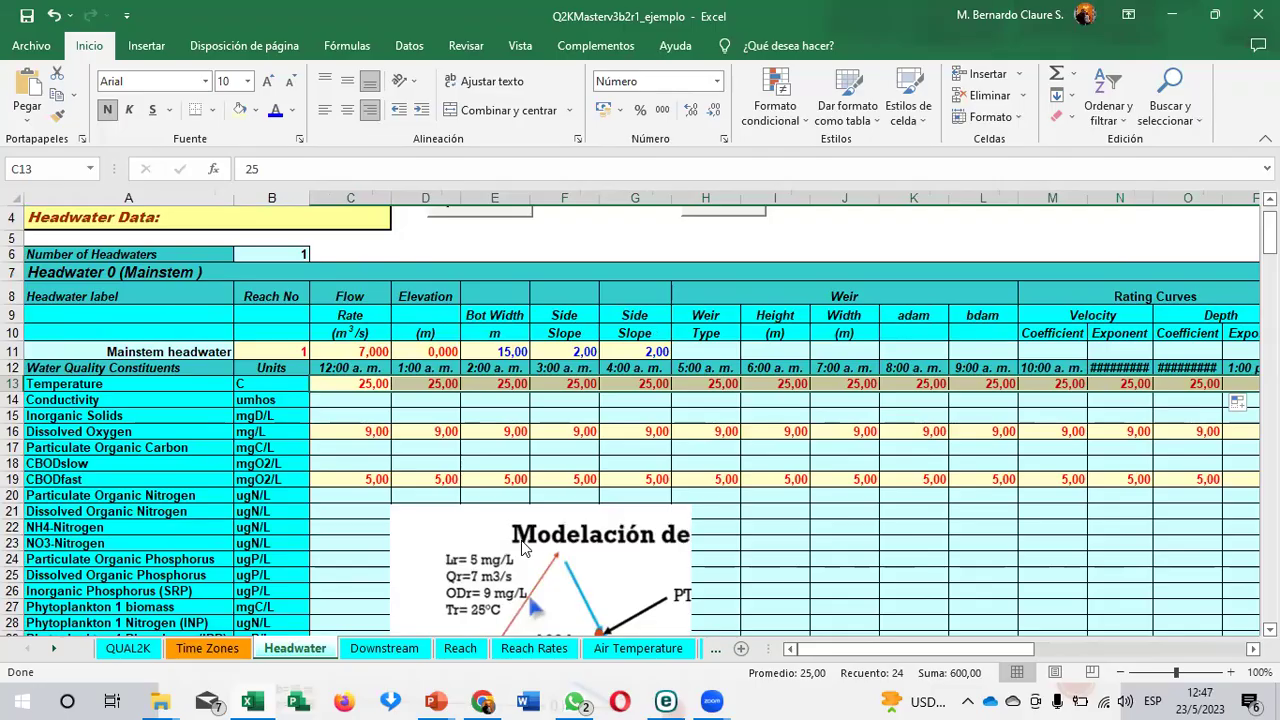
# Step: Switch to the PowerPoint slide show and check the headwater's Lr, Qr, ODr and Tr in the problem statement and river diagram
pyautogui.hotkey('alt', 'Tab')
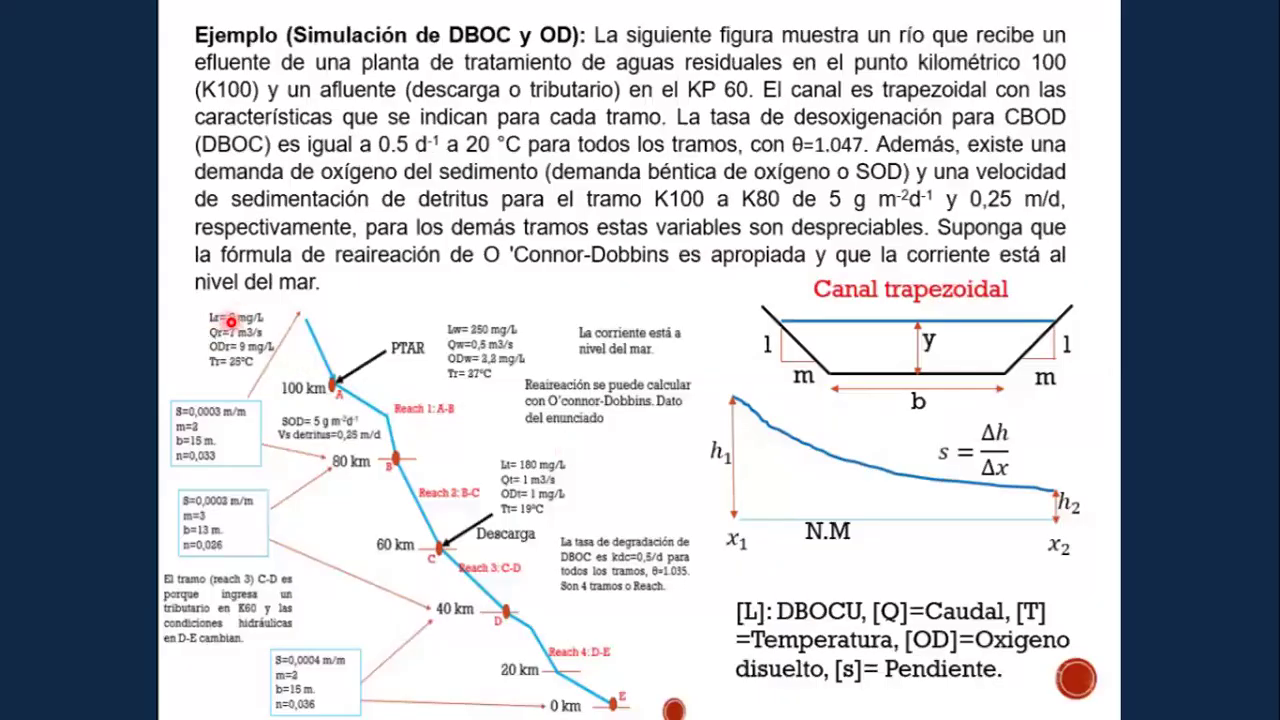
pyautogui.click(230, 322)
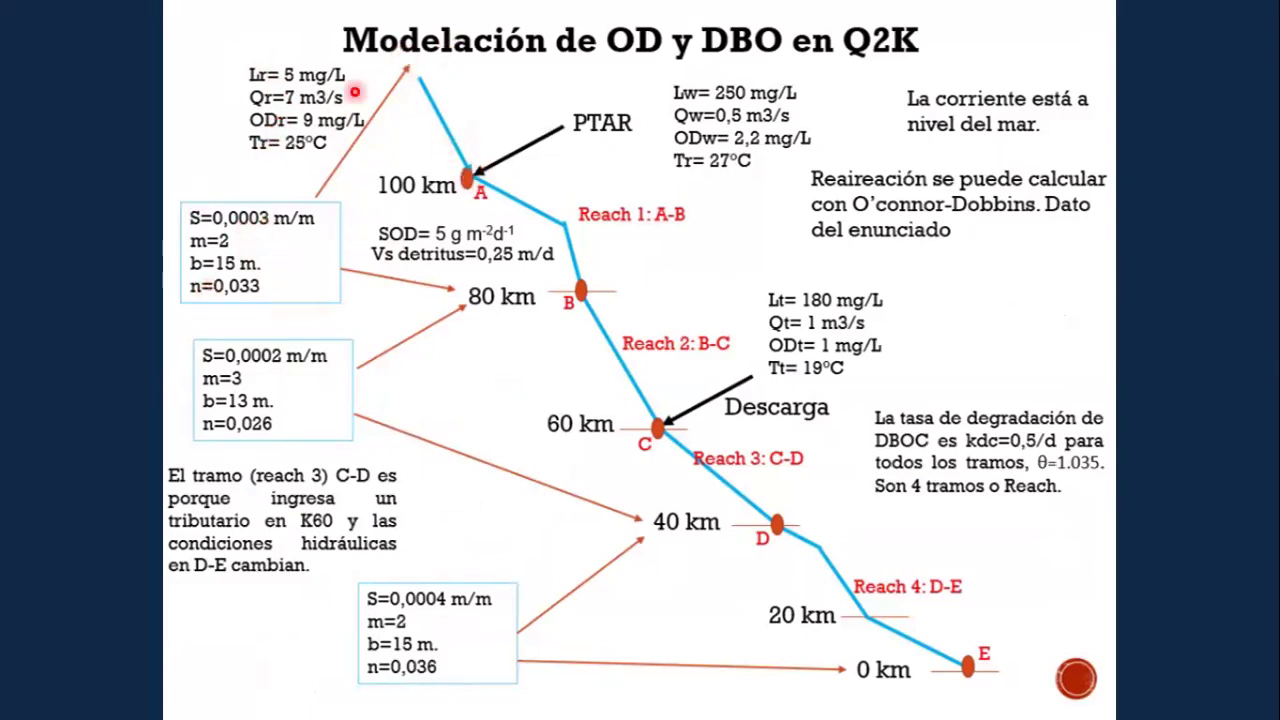
pyautogui.hotkey('alt', 'Tab')
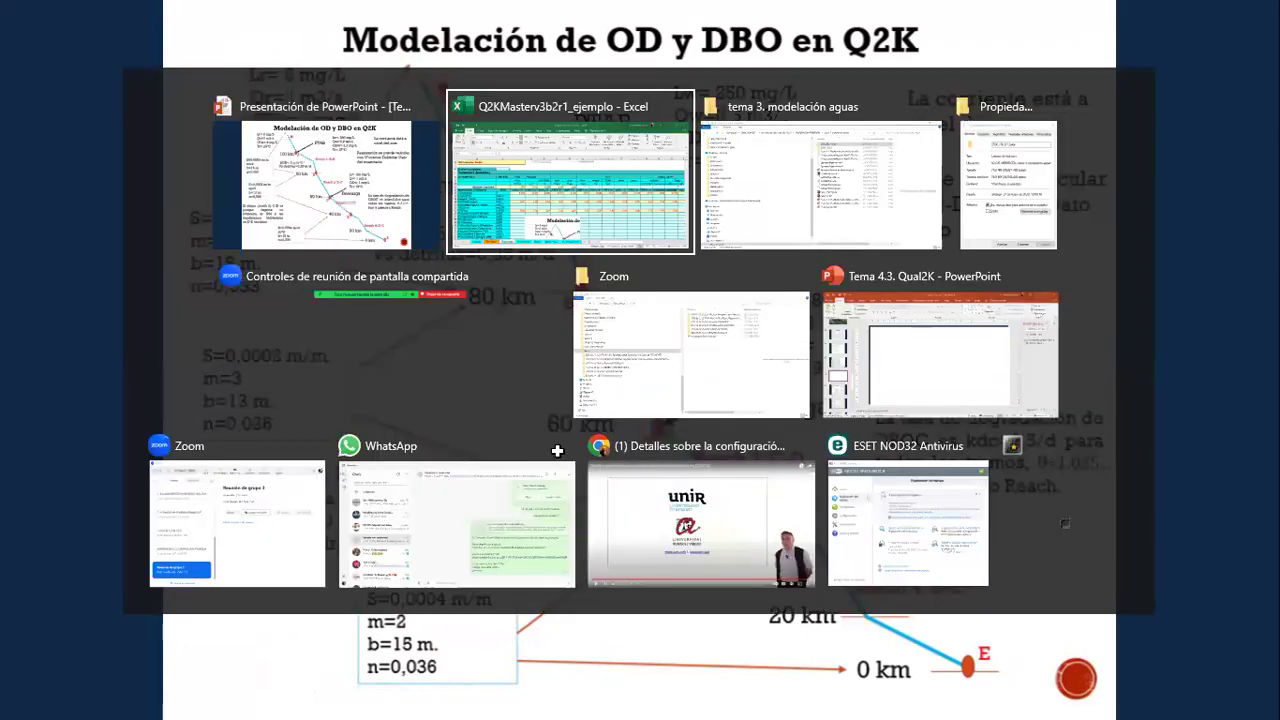
# Step: Back in the Excel workbook, move the river diagram up to just below the mainstem headwater's Temperature row
pyautogui.click(608, 572)
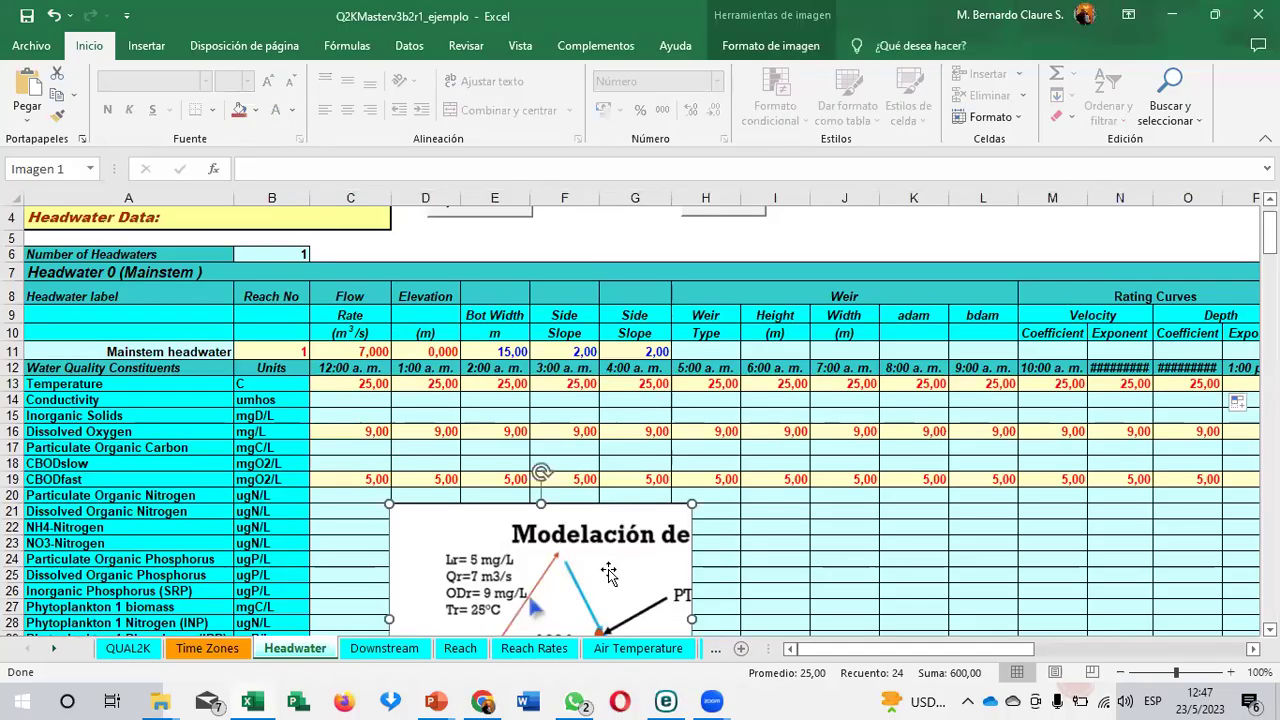
pyautogui.scroll(-2, 608, 572)
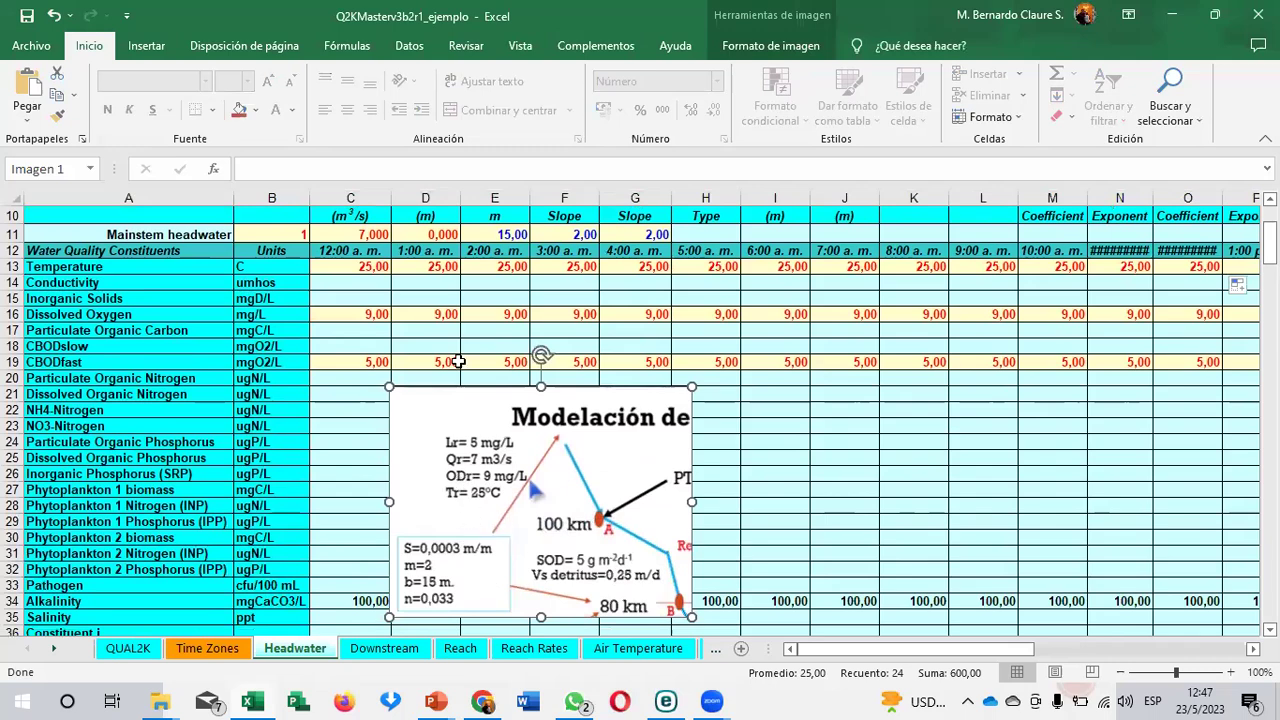
pyautogui.moveTo(590, 500); pyautogui.dragTo(595, 363)
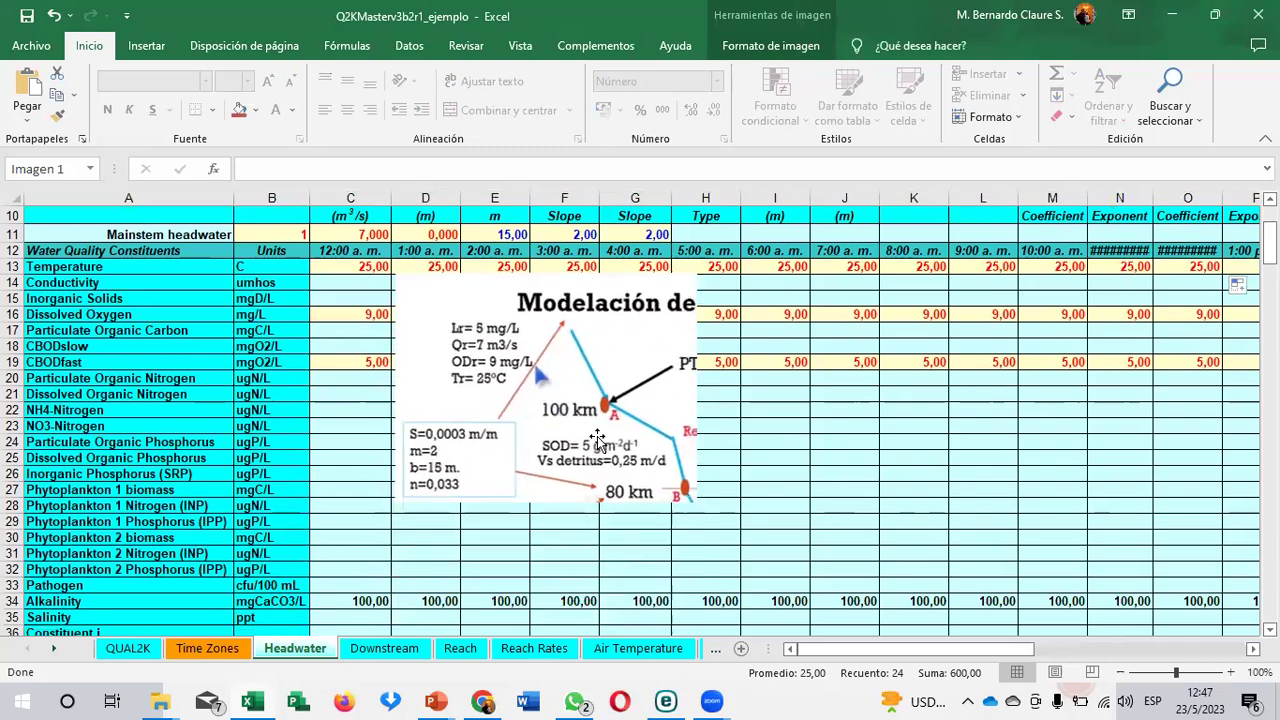
# Step: Clear the mainstem headwater's values from Alkalinity down to pH across all hourly columns
pyautogui.scroll(-3, 666, 509)
pyautogui.scroll(-1, 666, 509)
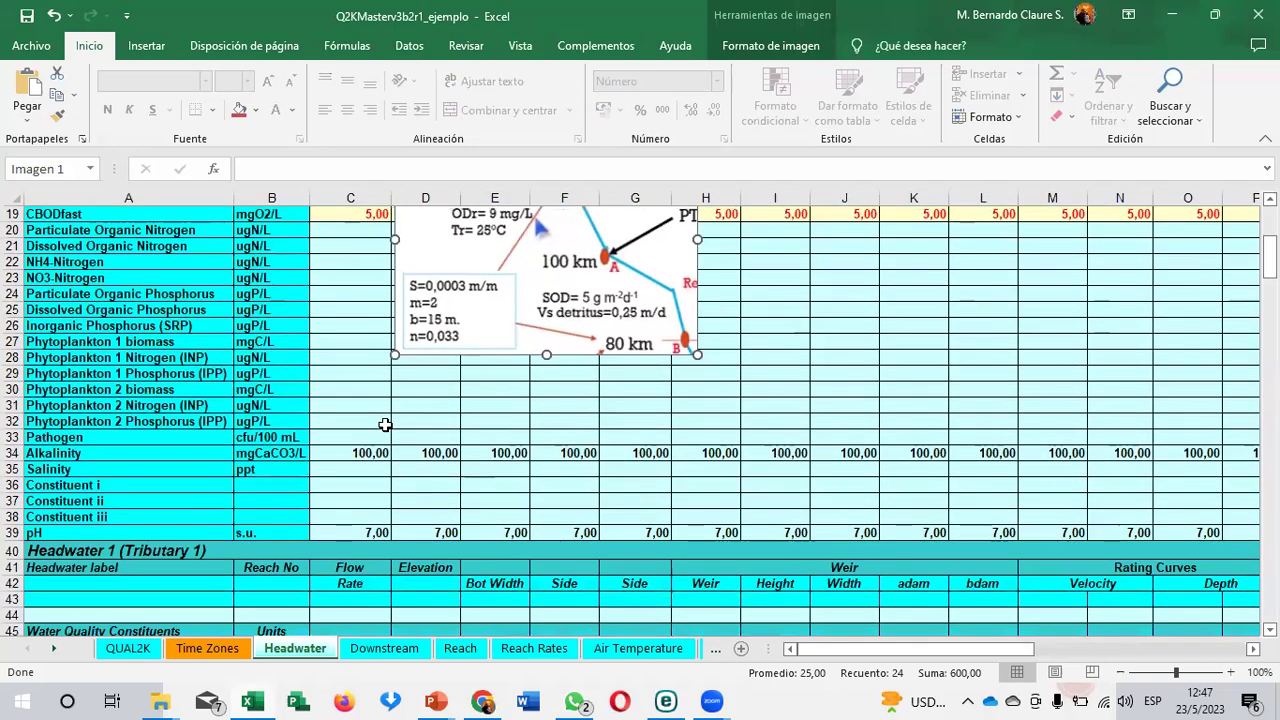
pyautogui.moveTo(371, 453); pyautogui.dragTo(1187, 541)
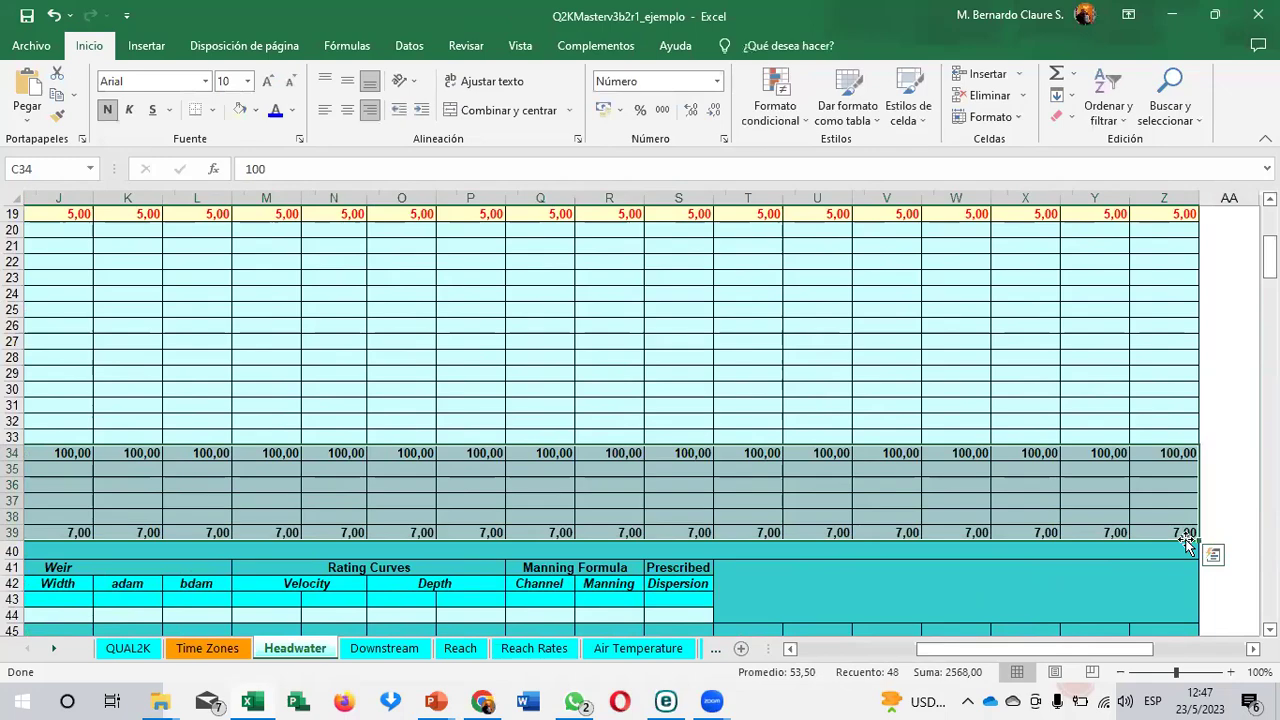
pyautogui.press('Delete')
# Step: Clear the Headwater 1 (Tributary 1) values from Alkalinity down to pH across all hourly columns
pyautogui.scroll(-4, 420, 530)
pyautogui.scroll(-8, 413, 518)
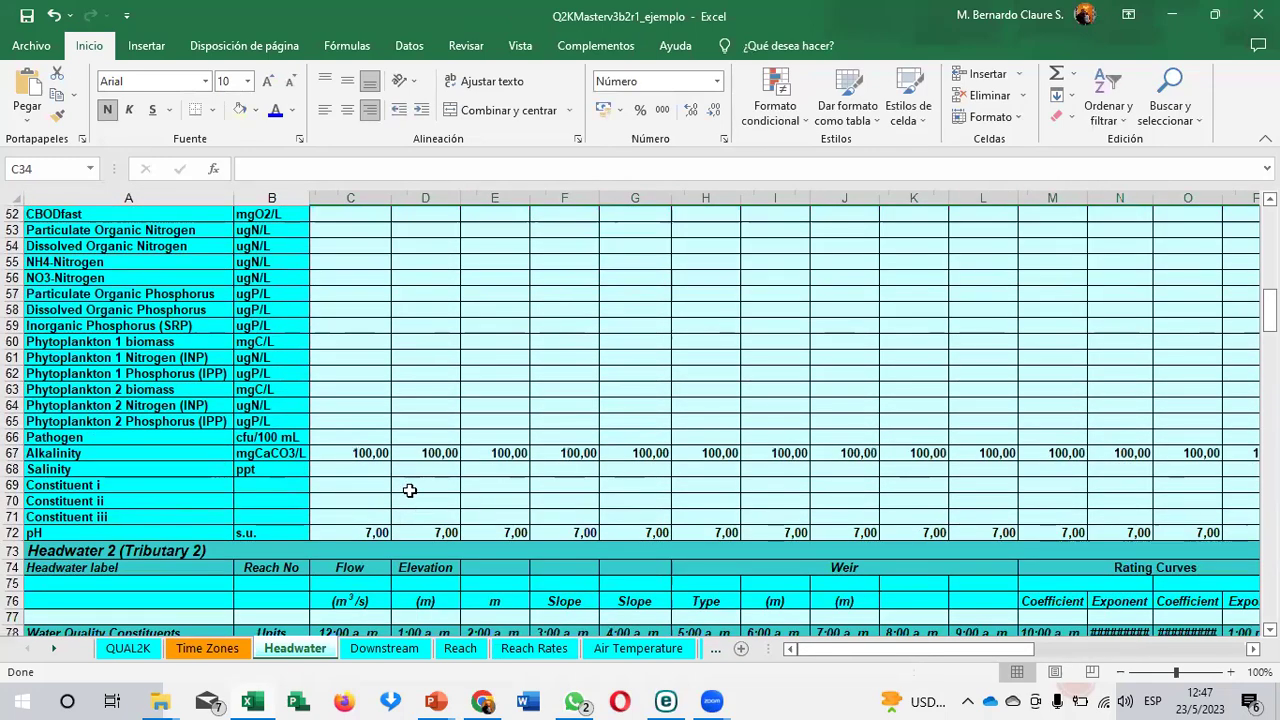
pyautogui.moveTo(357, 451); pyautogui.dragTo(1194, 543)
pyautogui.press('Delete')
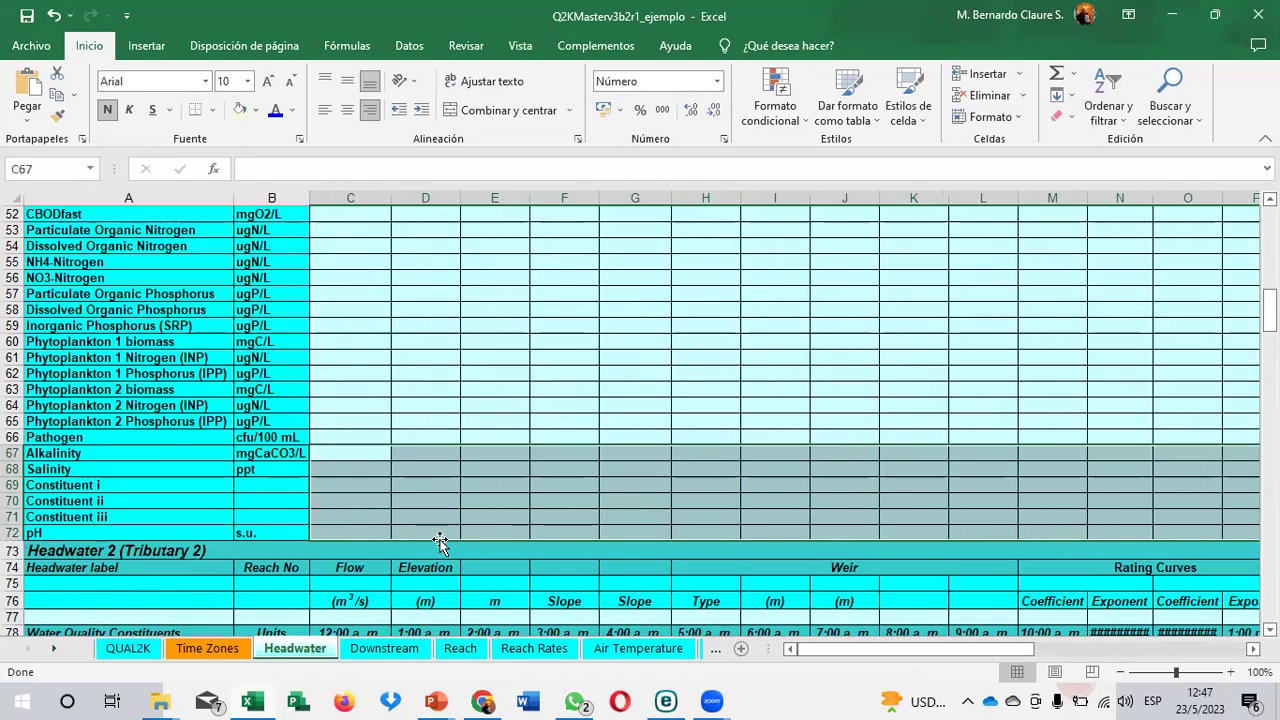
# Step: Clear the Headwater 3 (Tributary 3) values from Alkalinity down to pH across all hourly columns
pyautogui.scroll(9, 440, 541)
pyautogui.scroll(6, 440, 541)
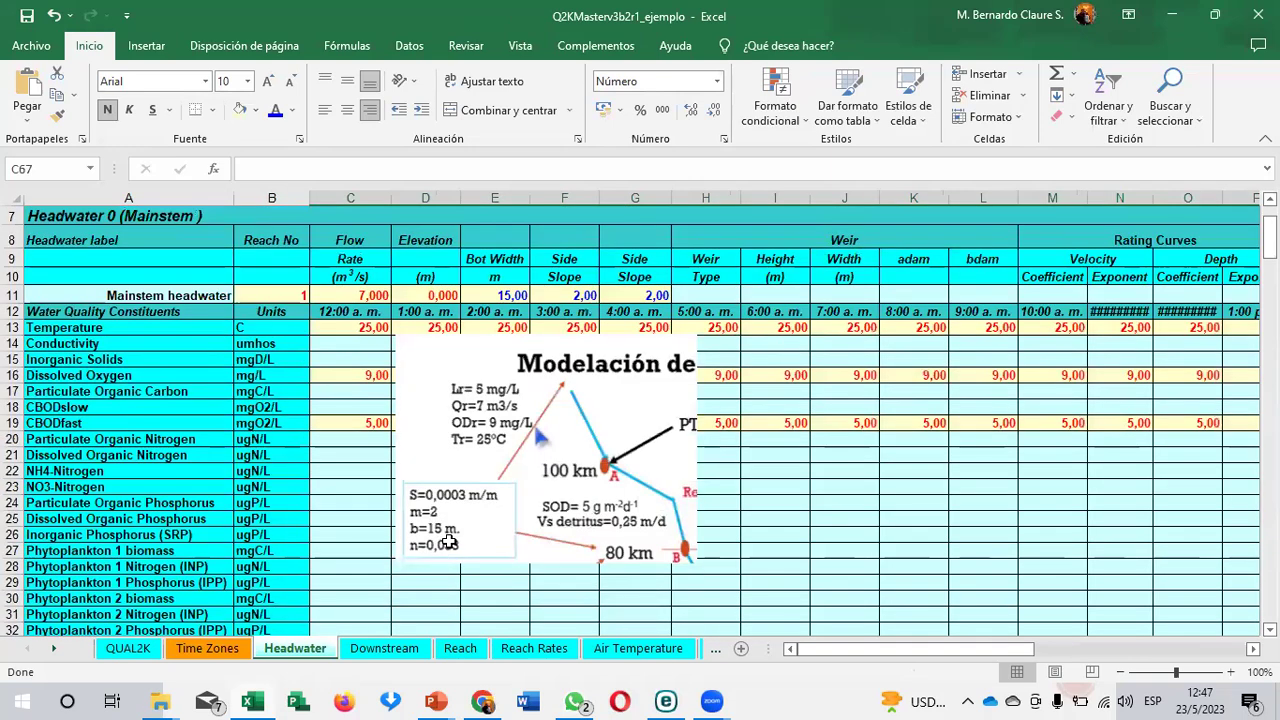
pyautogui.scroll(-8, 451, 541)
pyautogui.scroll(-7, 451, 541)
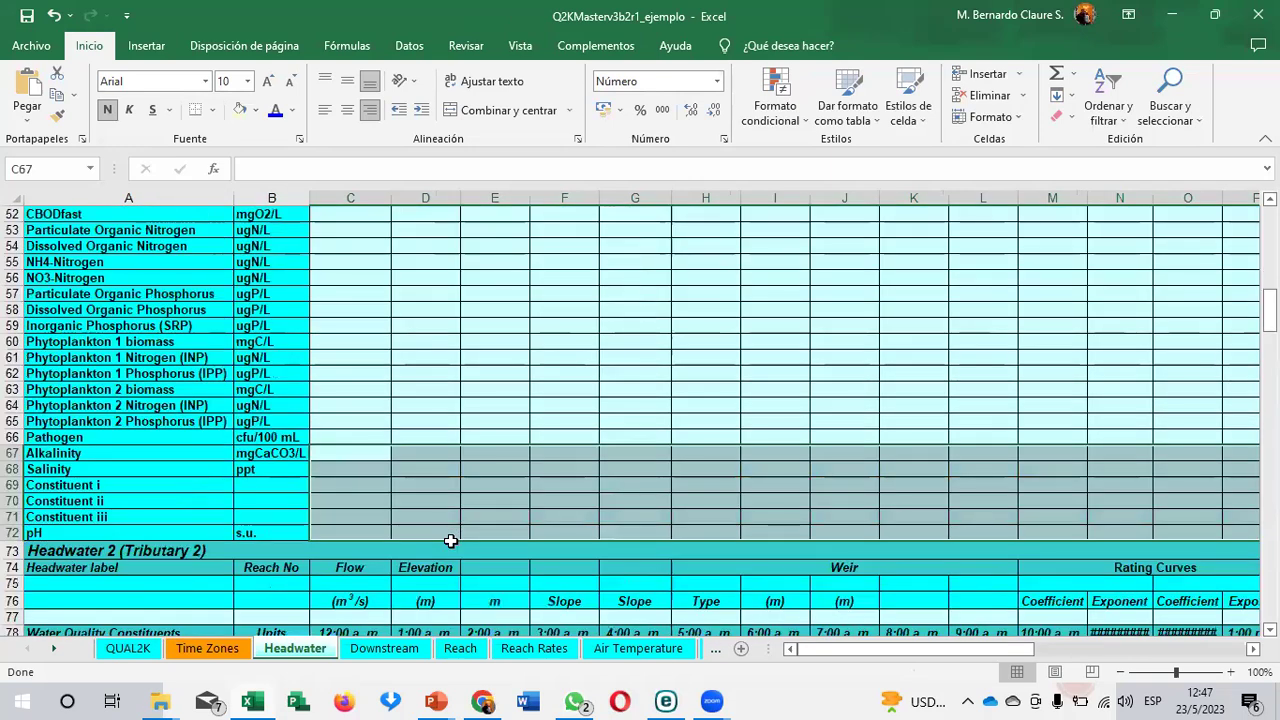
pyautogui.scroll(-12, 451, 541)
pyautogui.scroll(-4, 451, 541)
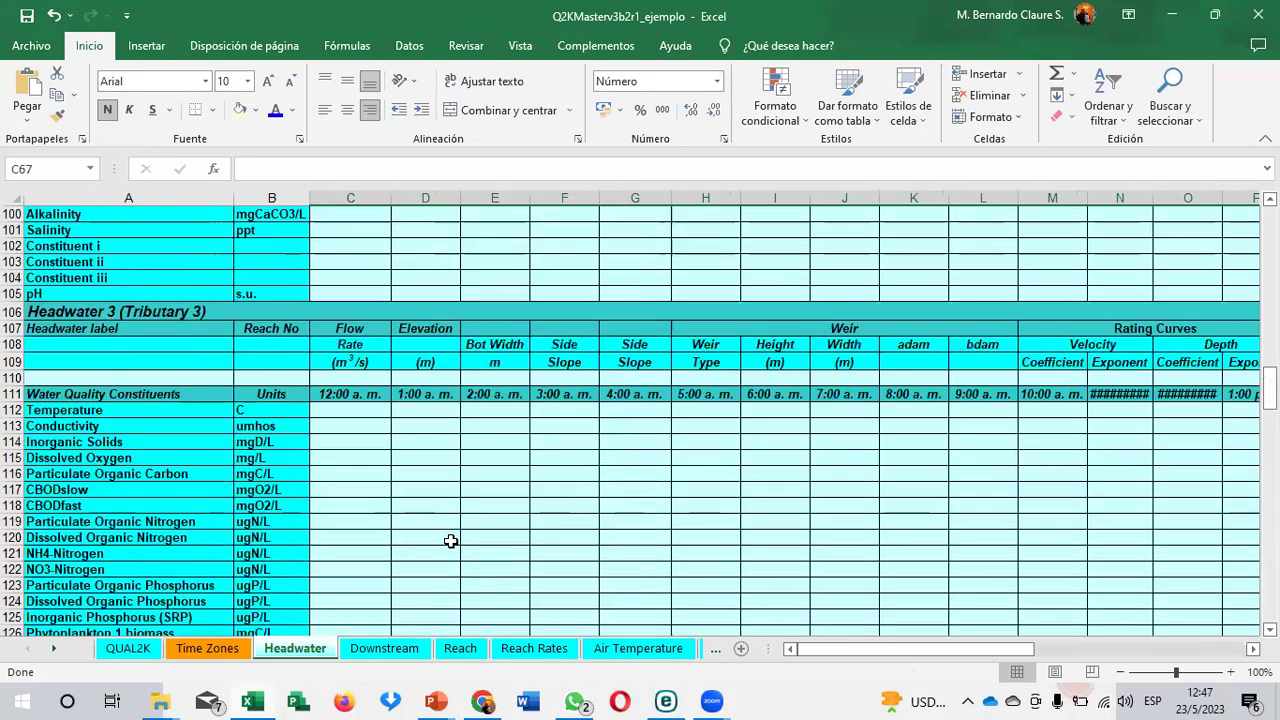
pyautogui.scroll(-6, 451, 541)
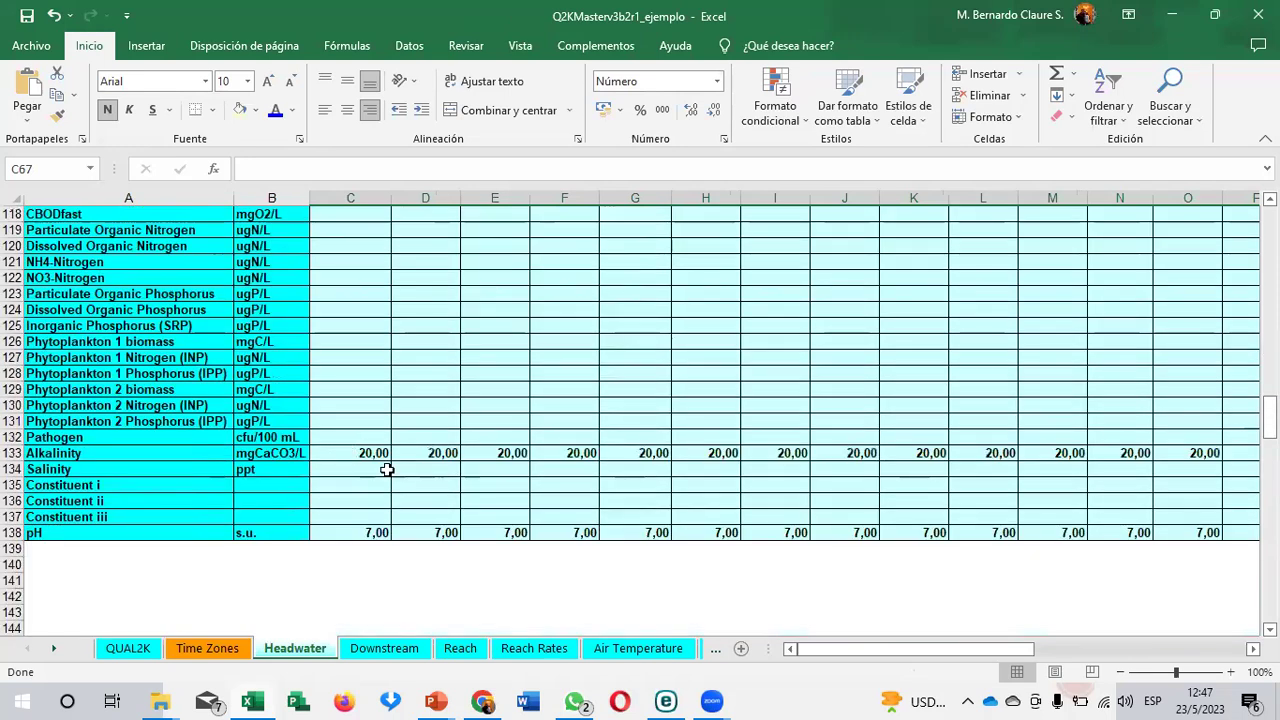
pyautogui.moveTo(350, 453); pyautogui.dragTo(1231, 518)
pyautogui.moveTo(495, 500); pyautogui.dragTo(1175, 529)
pyautogui.press('Delete')
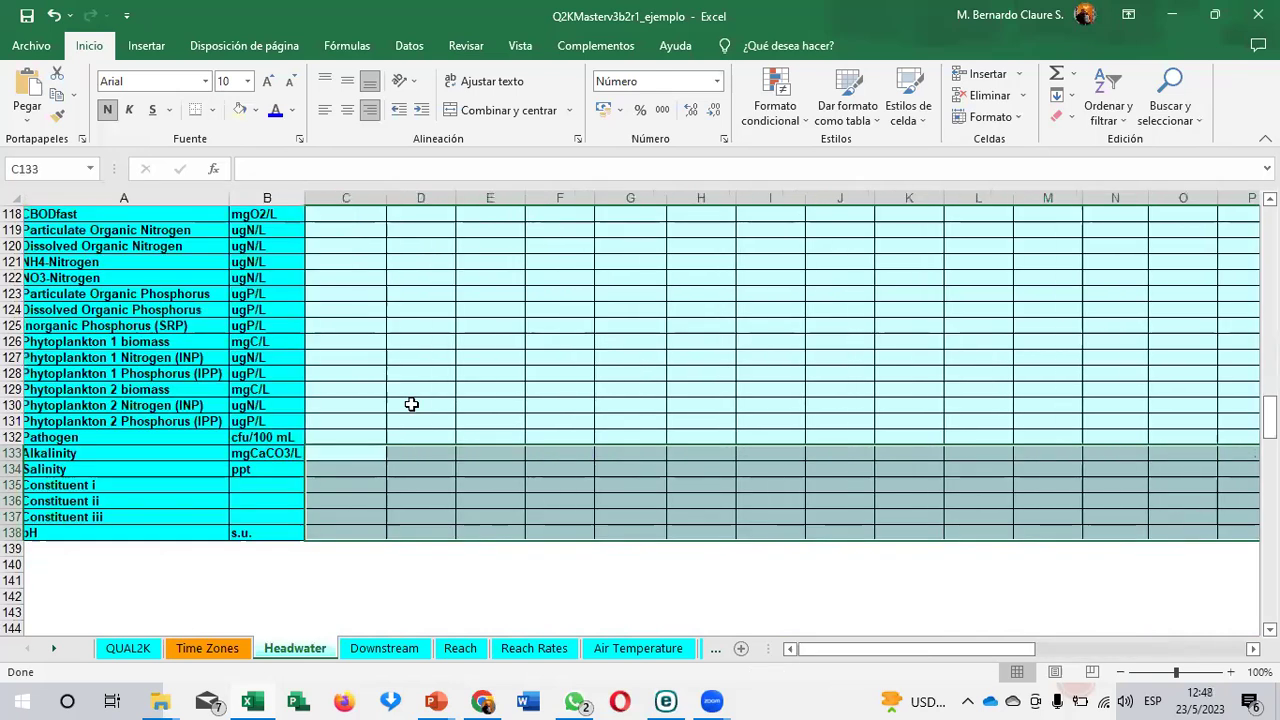
# Step: Review the Headwater sheet from the mainstem block down to the Headwater 1 (Tributary 1) label and reach number cells
pyautogui.scroll(14, 342, 486)
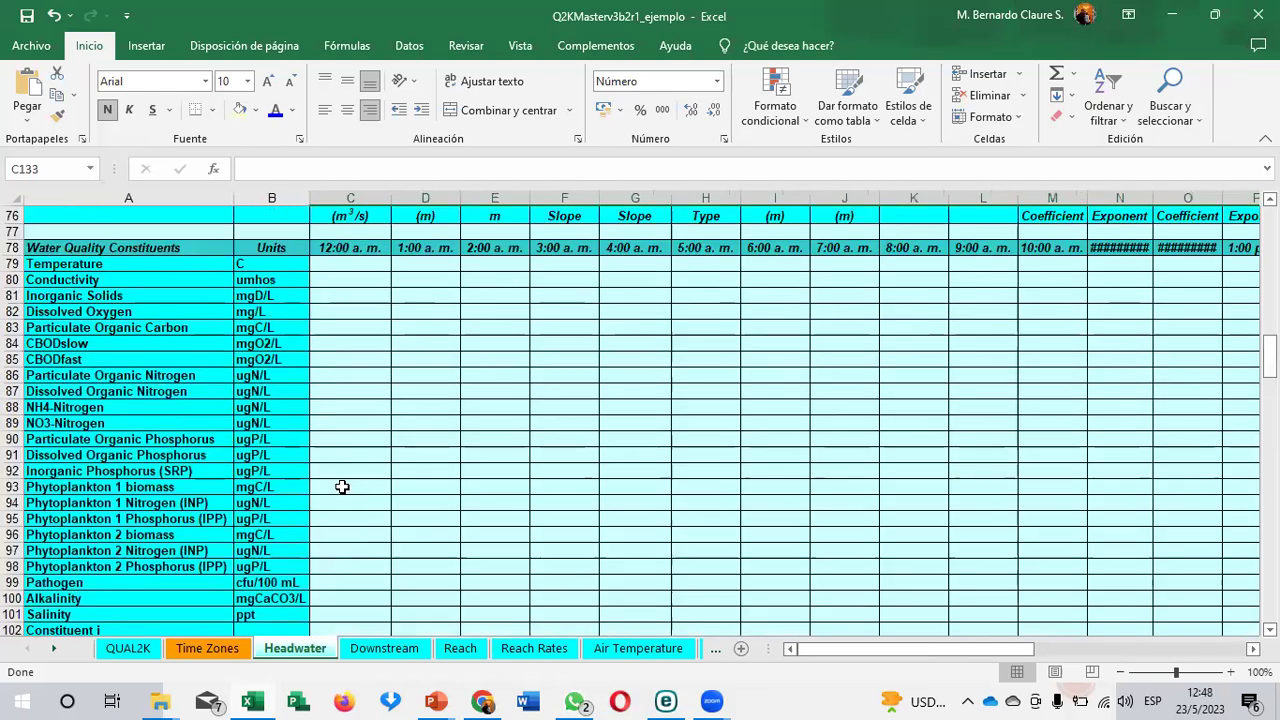
pyautogui.scroll(12, 342, 486)
pyautogui.scroll(13, 342, 486)
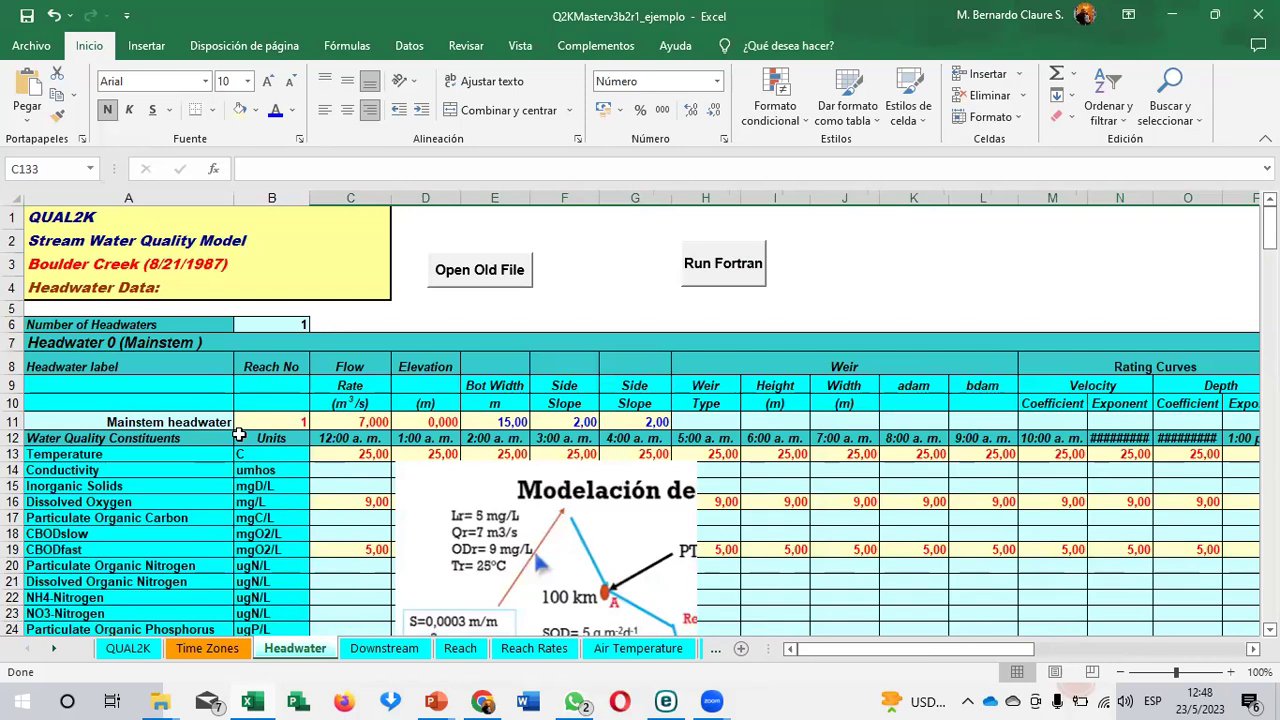
pyautogui.scroll(-2, 297, 343)
pyautogui.scroll(2, 274, 440)
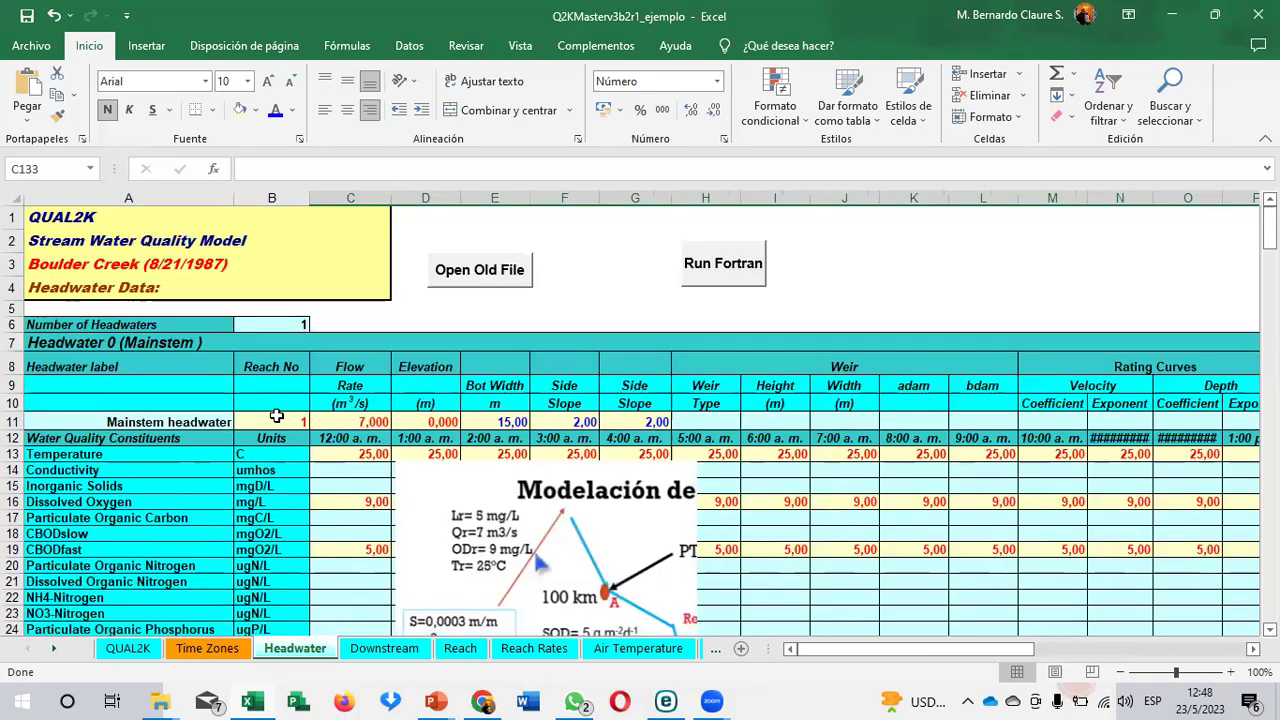
pyautogui.scroll(-3, 268, 427)
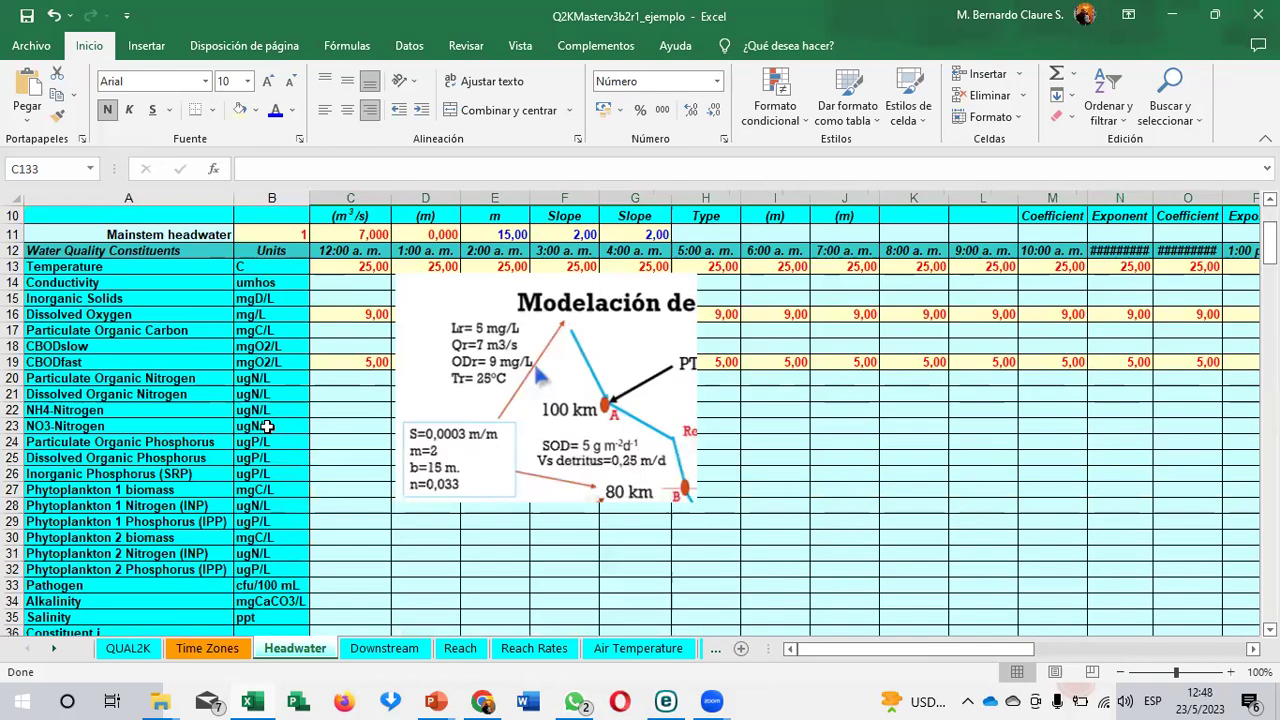
pyautogui.scroll(-4, 265, 422)
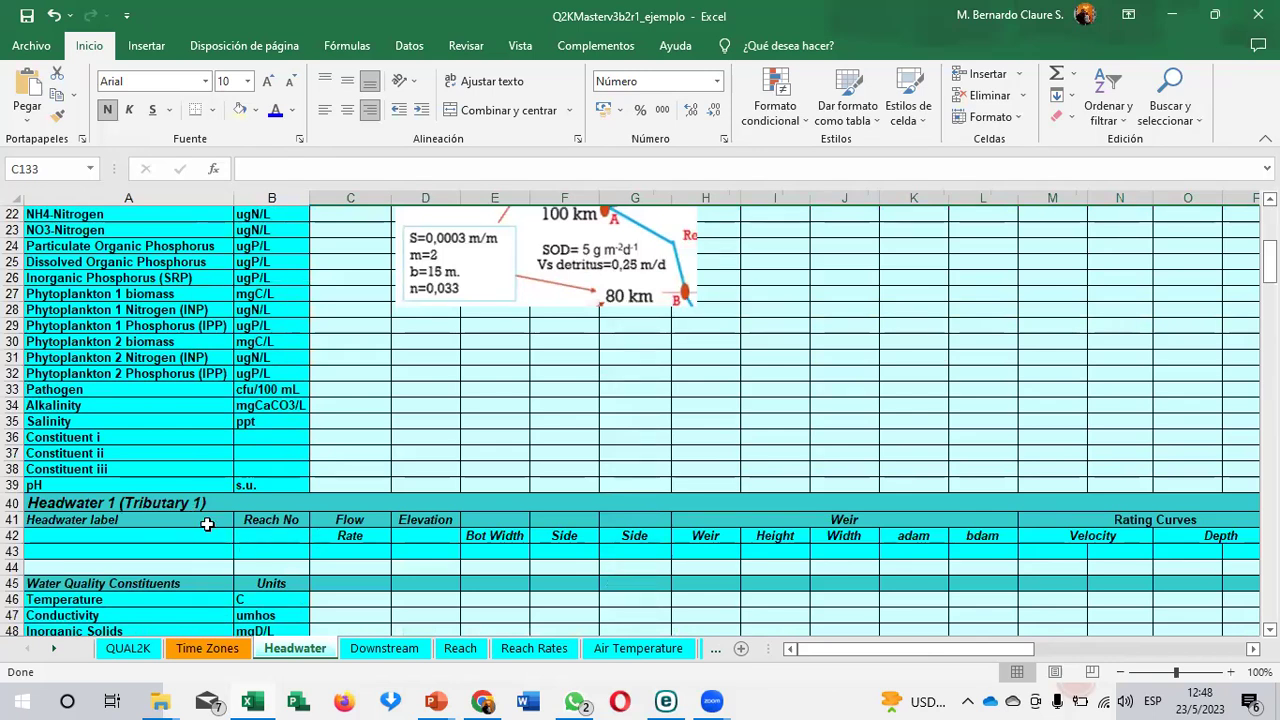
pyautogui.click(285, 538)
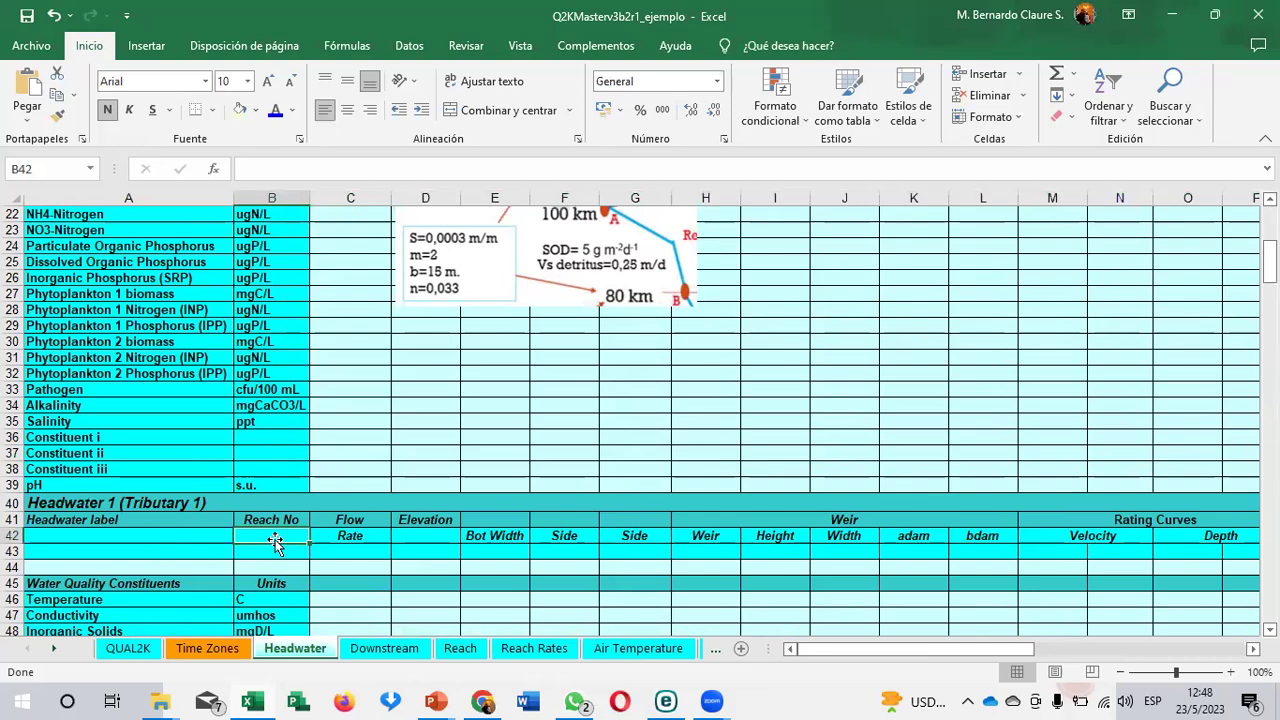
pyautogui.click(160, 536)
pyautogui.scroll(3, 560, 344)
pyautogui.scroll(1, 560, 350)
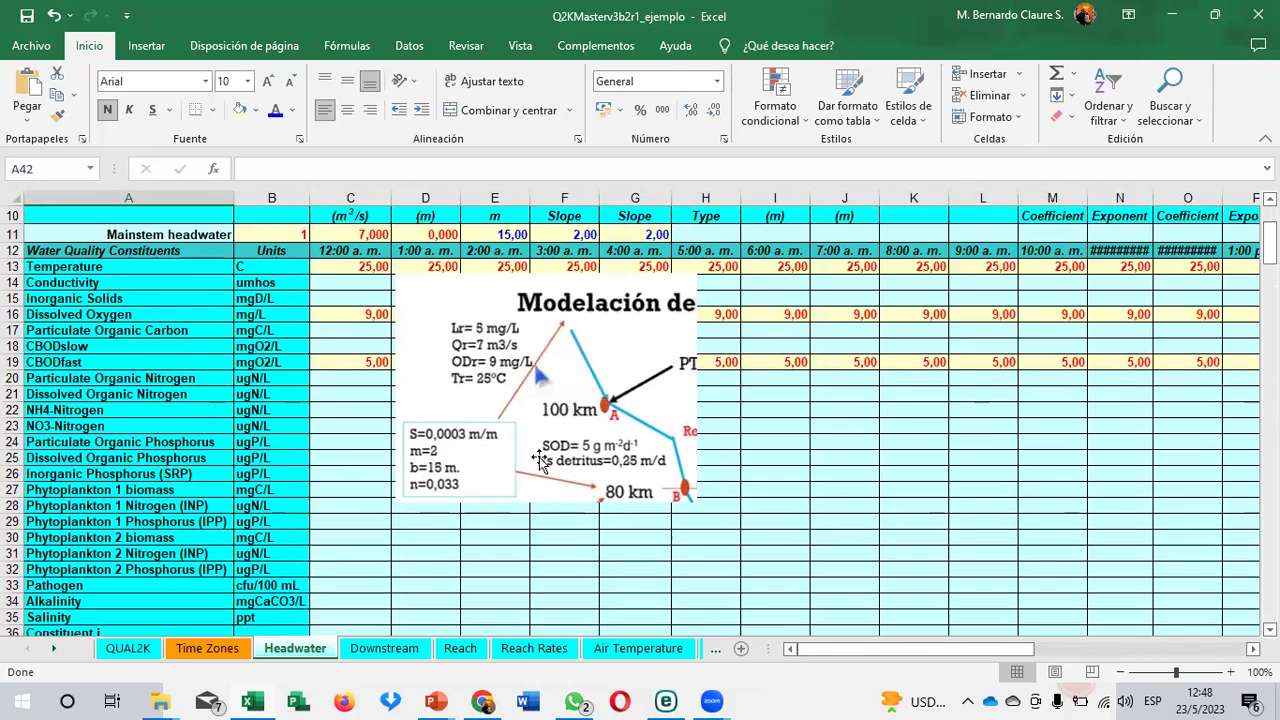
# Step: Open the Downstream sheet and compare its prescribed boundary setting with the river's end point E in the slide show diagram
pyautogui.click(380, 648)
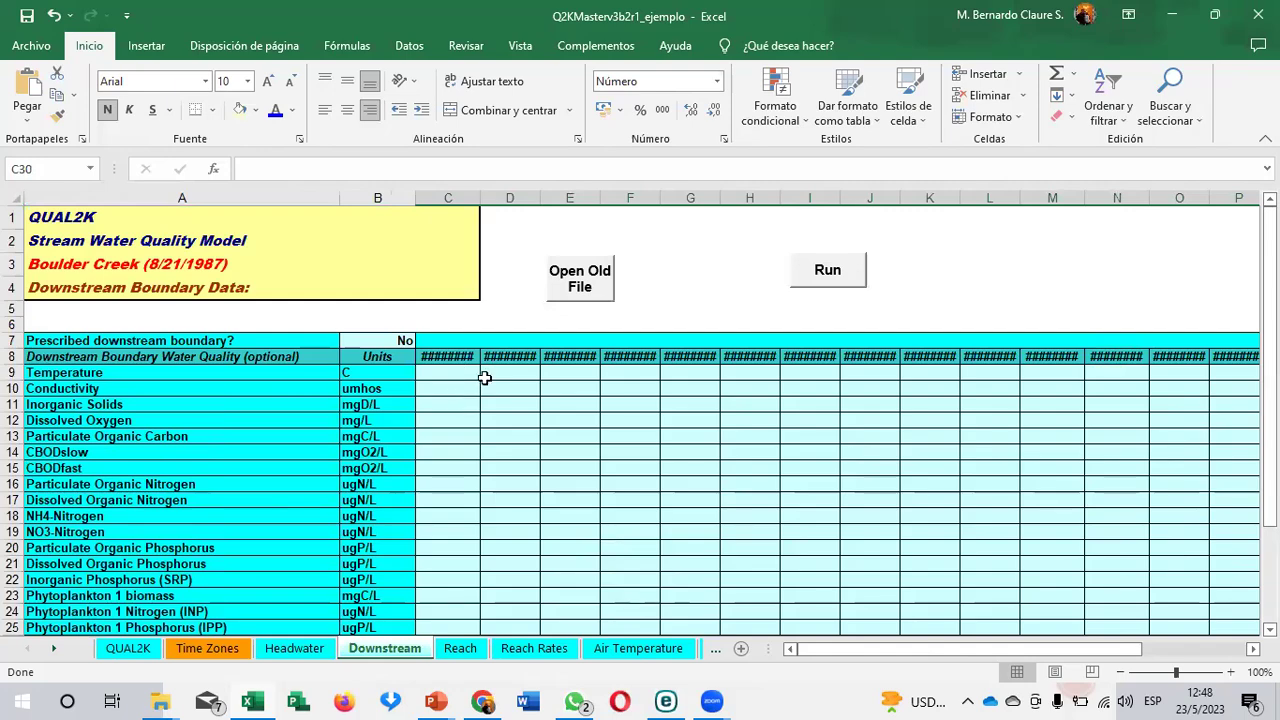
pyautogui.hotkey('alt', 'Tab')
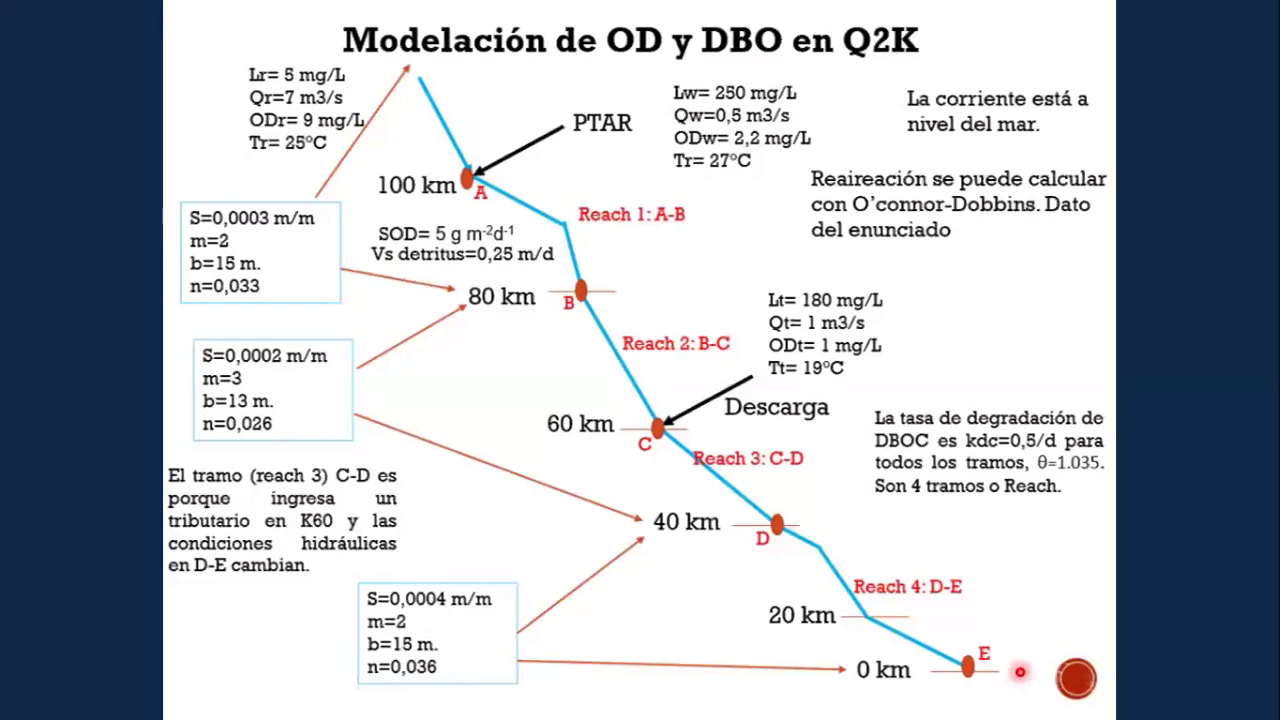
pyautogui.hotkey('alt', 'Tab')
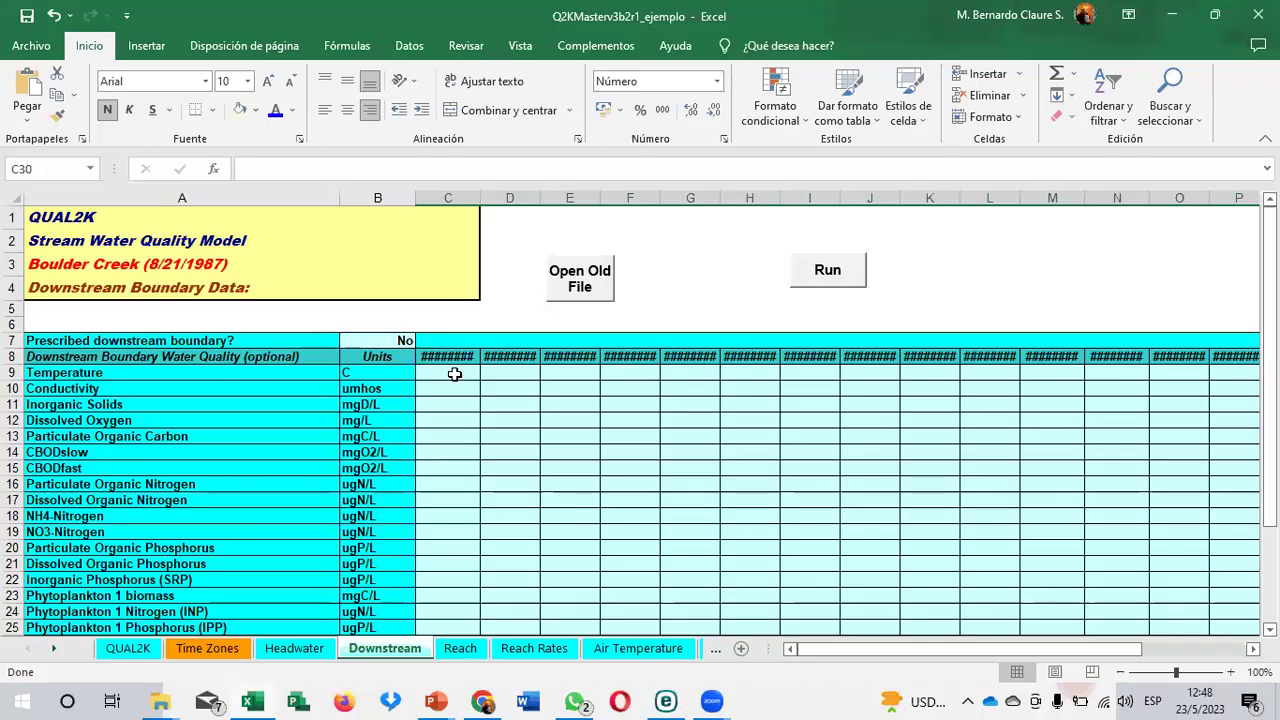
# Step: Review the Downstream sheet's optional boundary water quality rows from Temperature down to pH
pyautogui.scroll(-5, 454, 373)
pyautogui.scroll(4, 449, 374)
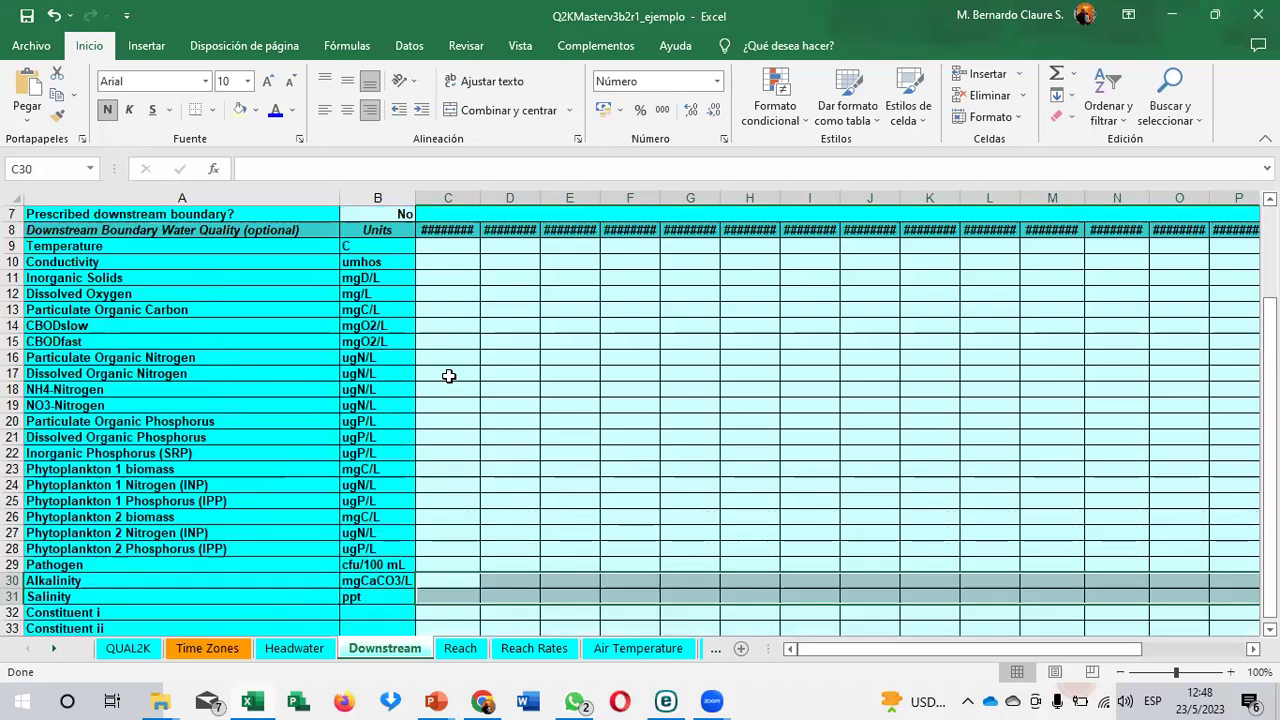
pyautogui.scroll(-2, 467, 412)
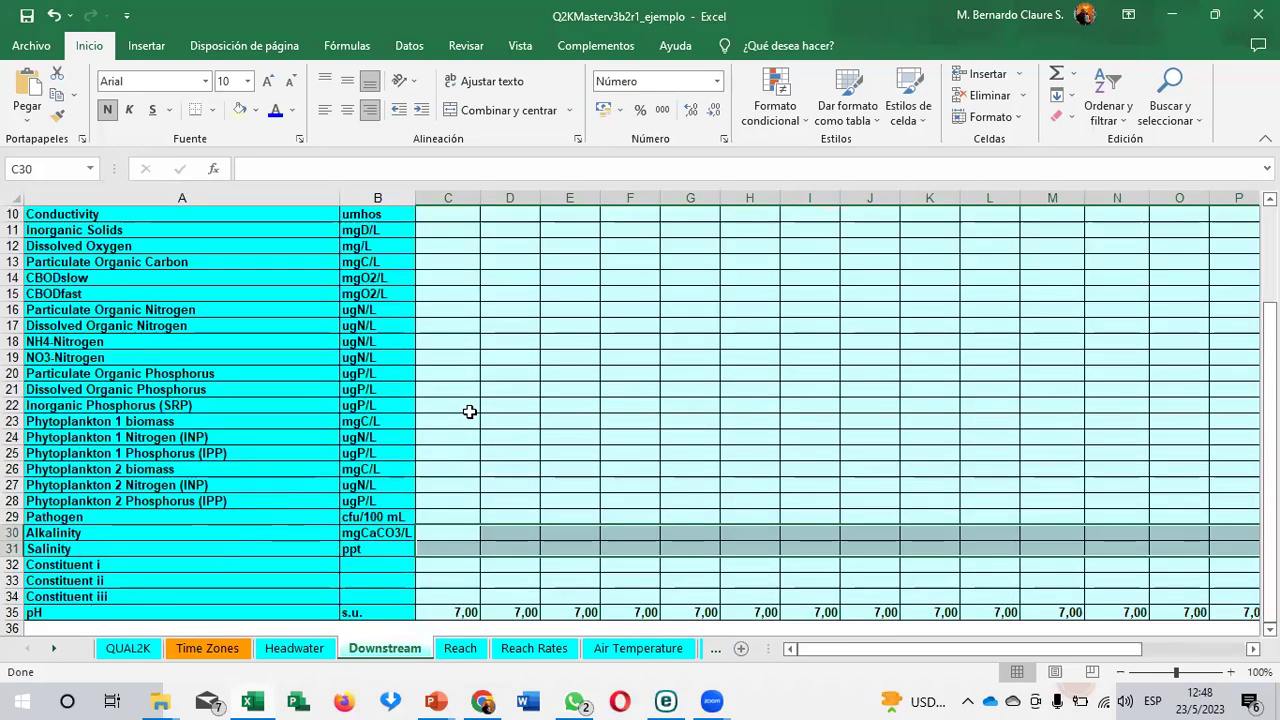
pyautogui.scroll(3, 468, 410)
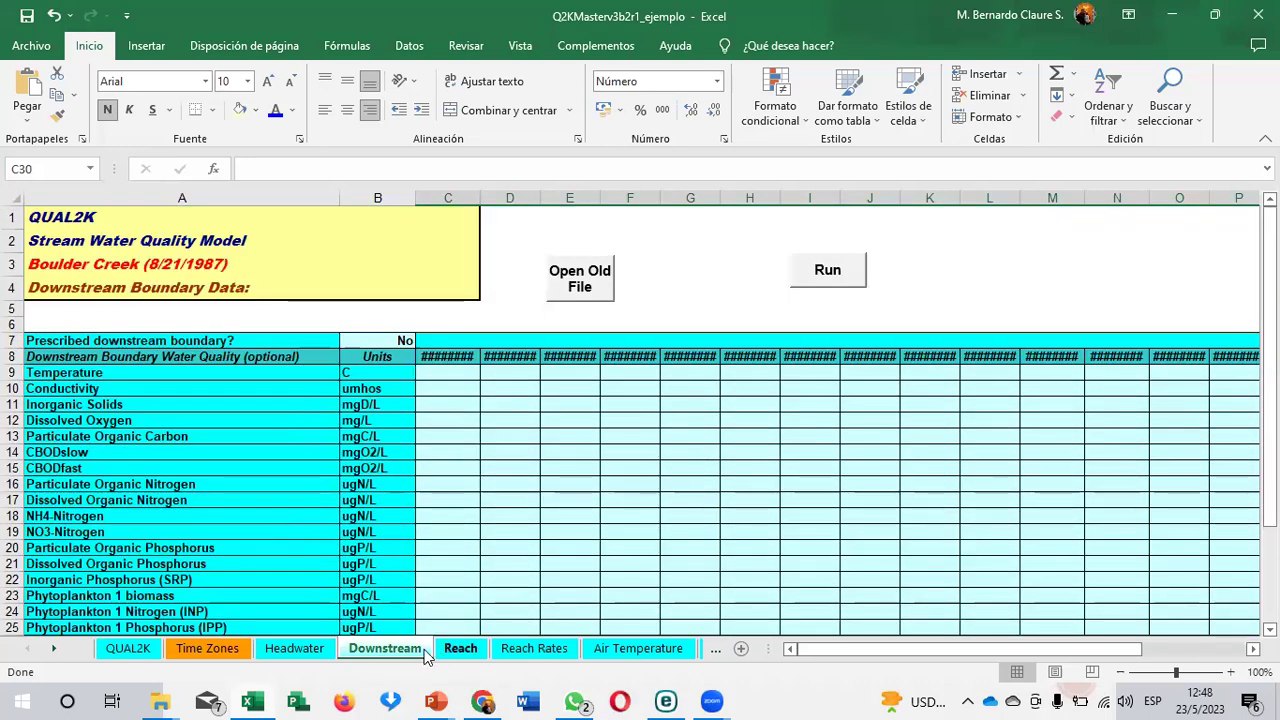
# Step: Open the Reach sheet and examine the river diagram's reach divisions from point A at 100 km to point E at 0 km
pyautogui.click(460, 648)
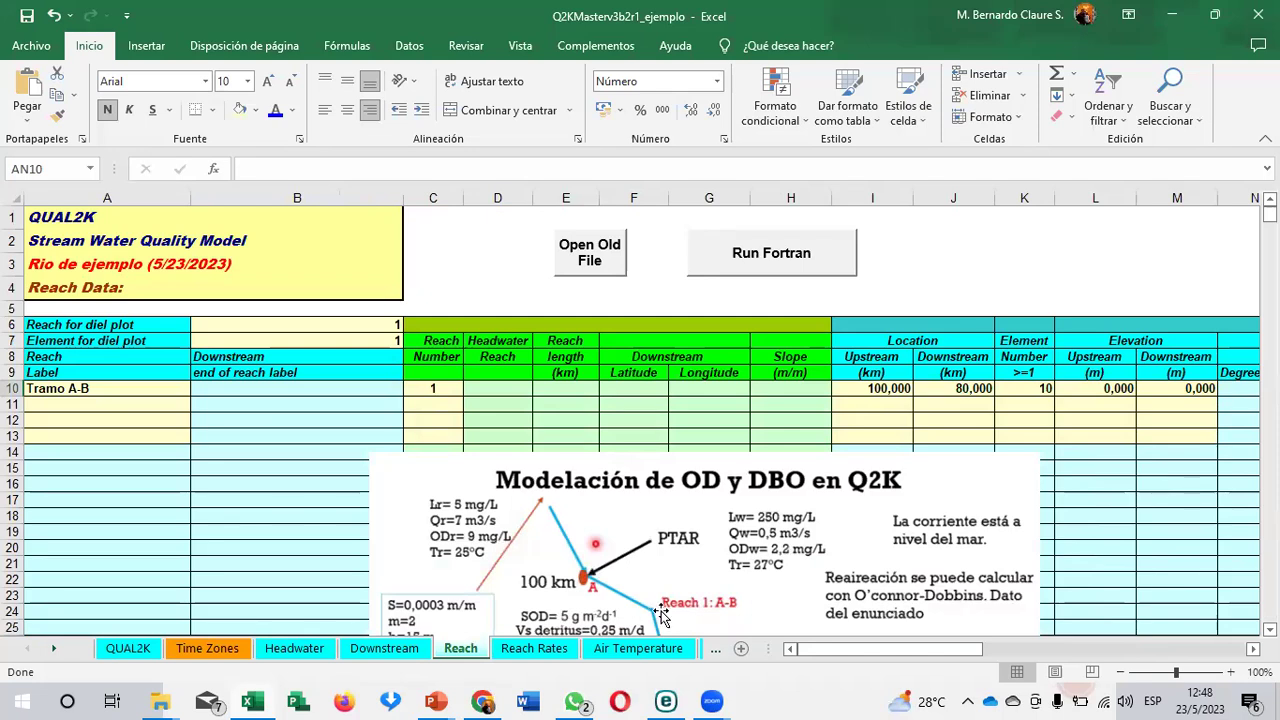
pyautogui.scroll(-2, 710, 557)
pyautogui.scroll(-3, 710, 557)
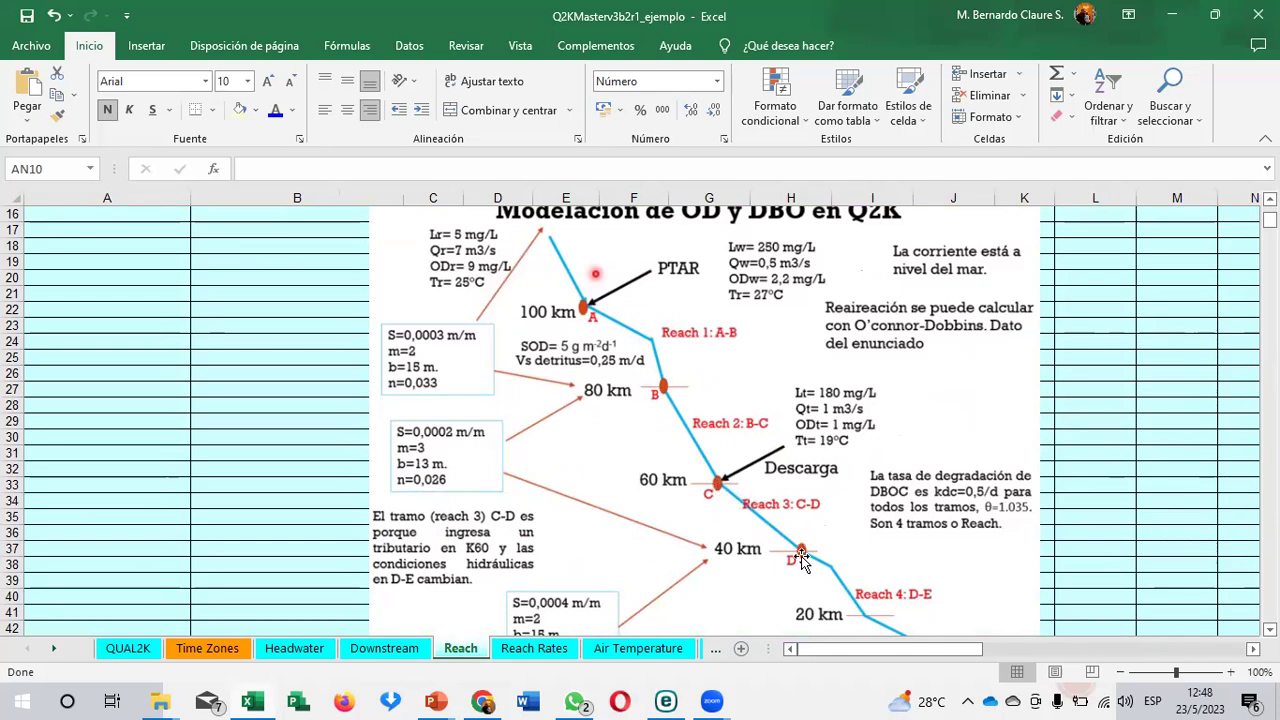
pyautogui.scroll(-1, 800, 556)
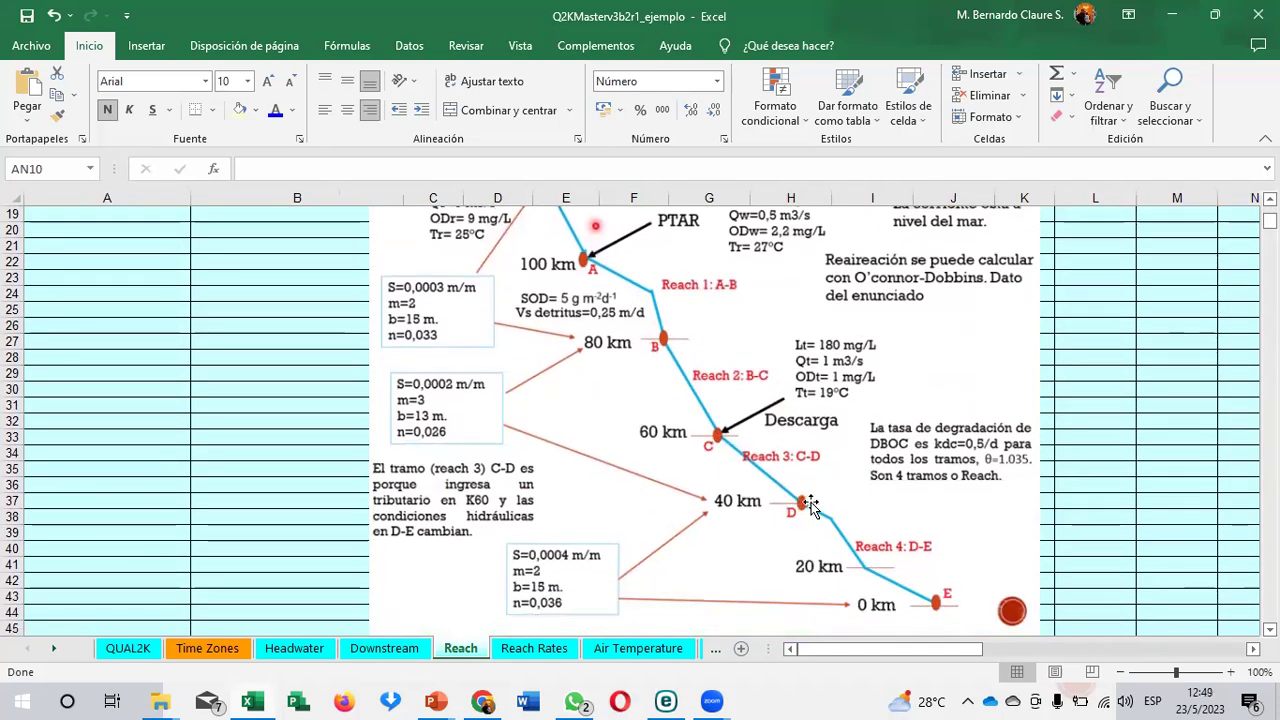
pyautogui.scroll(3, 357, 510)
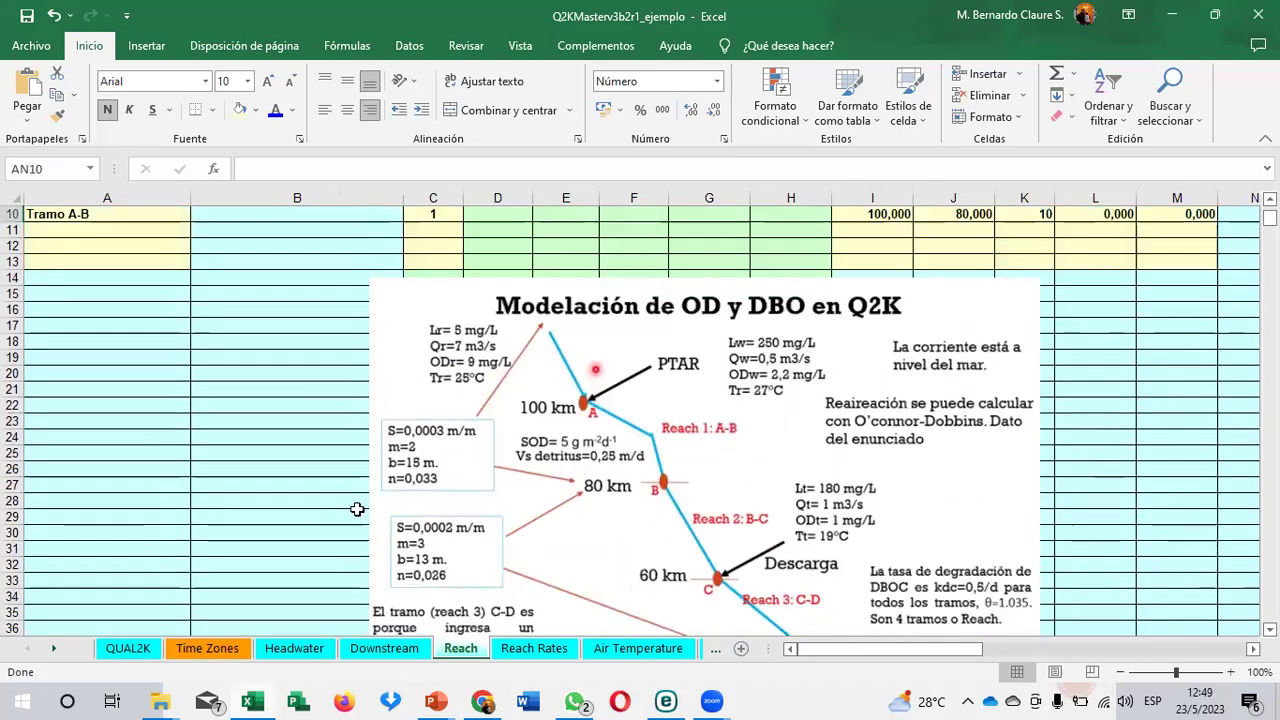
pyautogui.scroll(3, 357, 510)
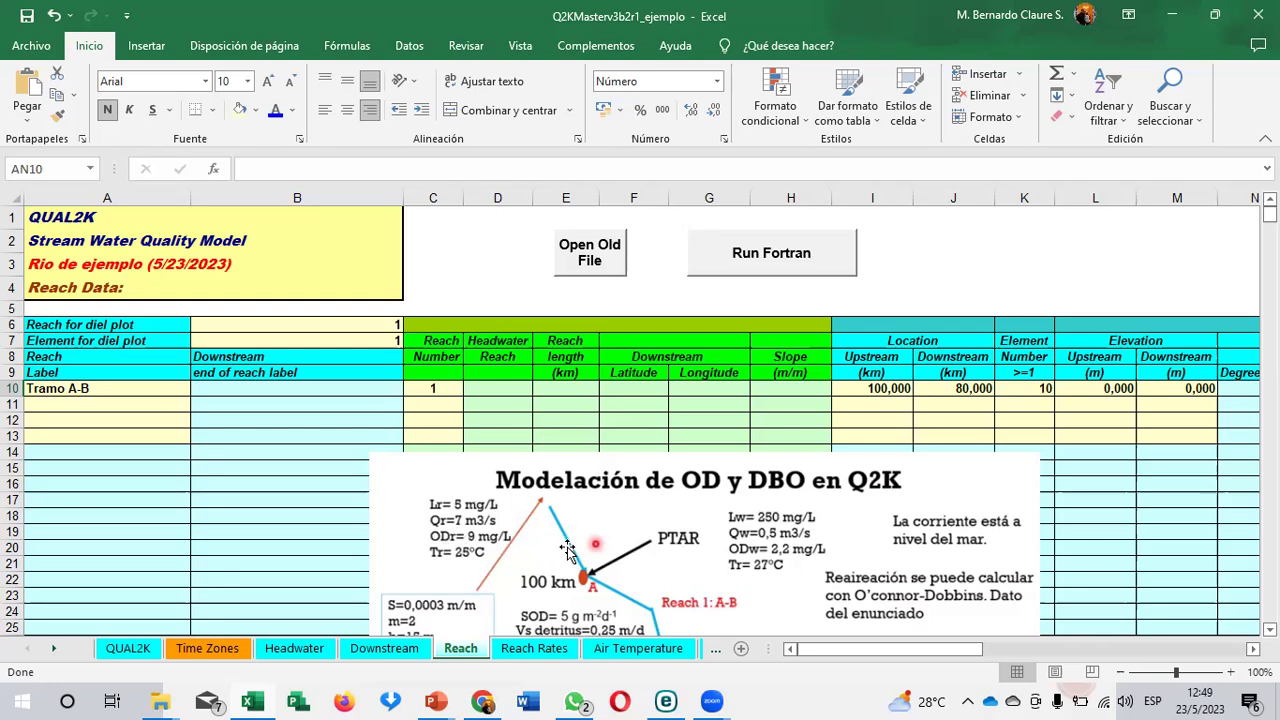
# Step: Change the first reach's label to "Tramo 1: A-B"
pyautogui.click(88, 392)
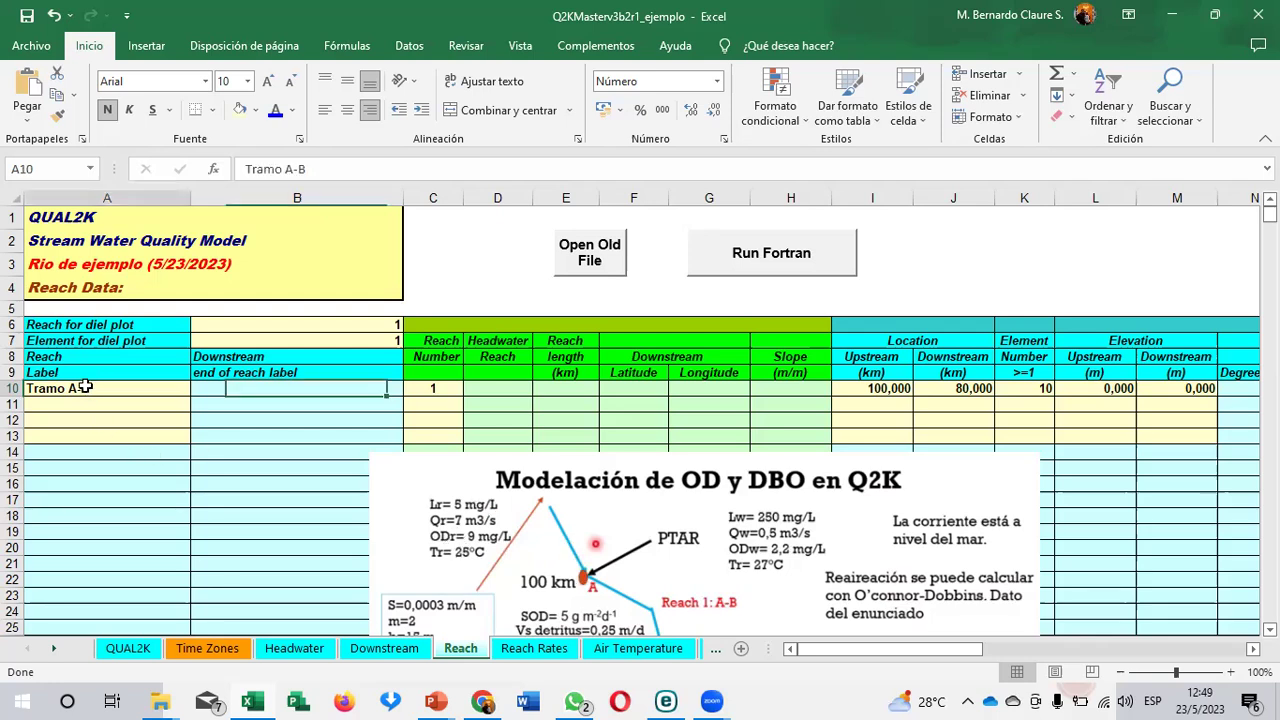
pyautogui.doubleClick(65, 388)
pyautogui.write('1:')
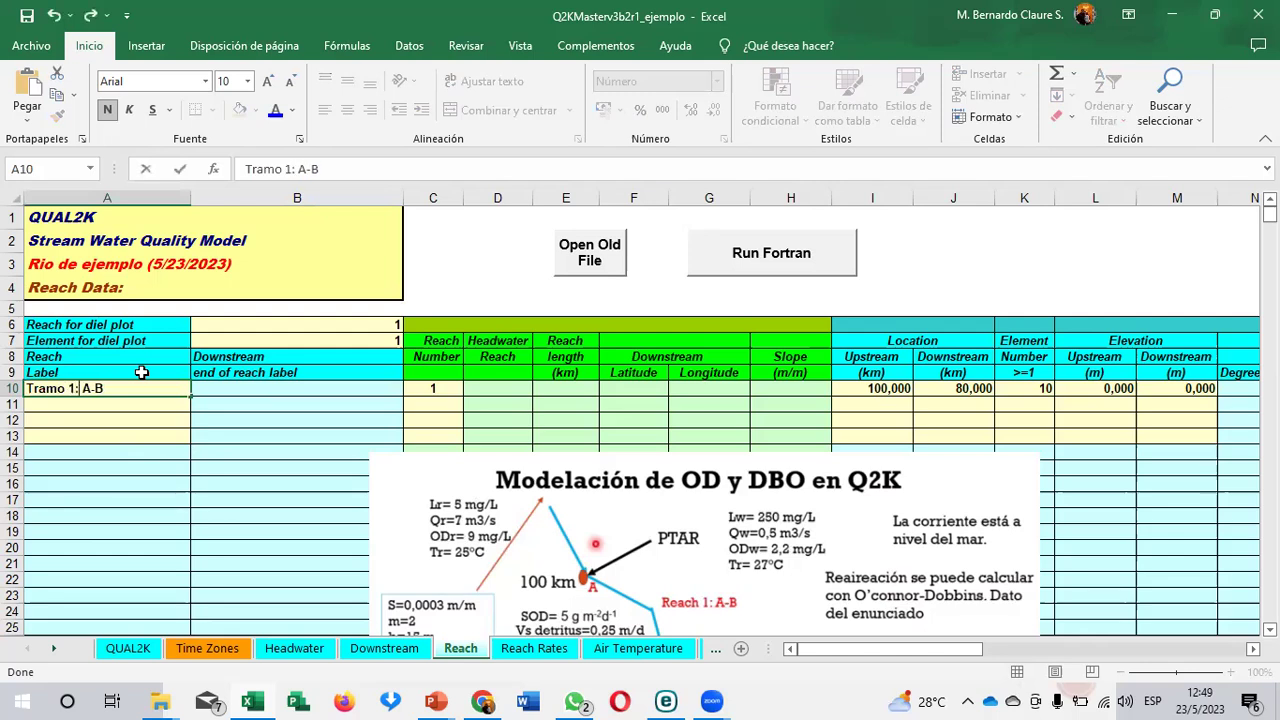
pyautogui.click(426, 390)
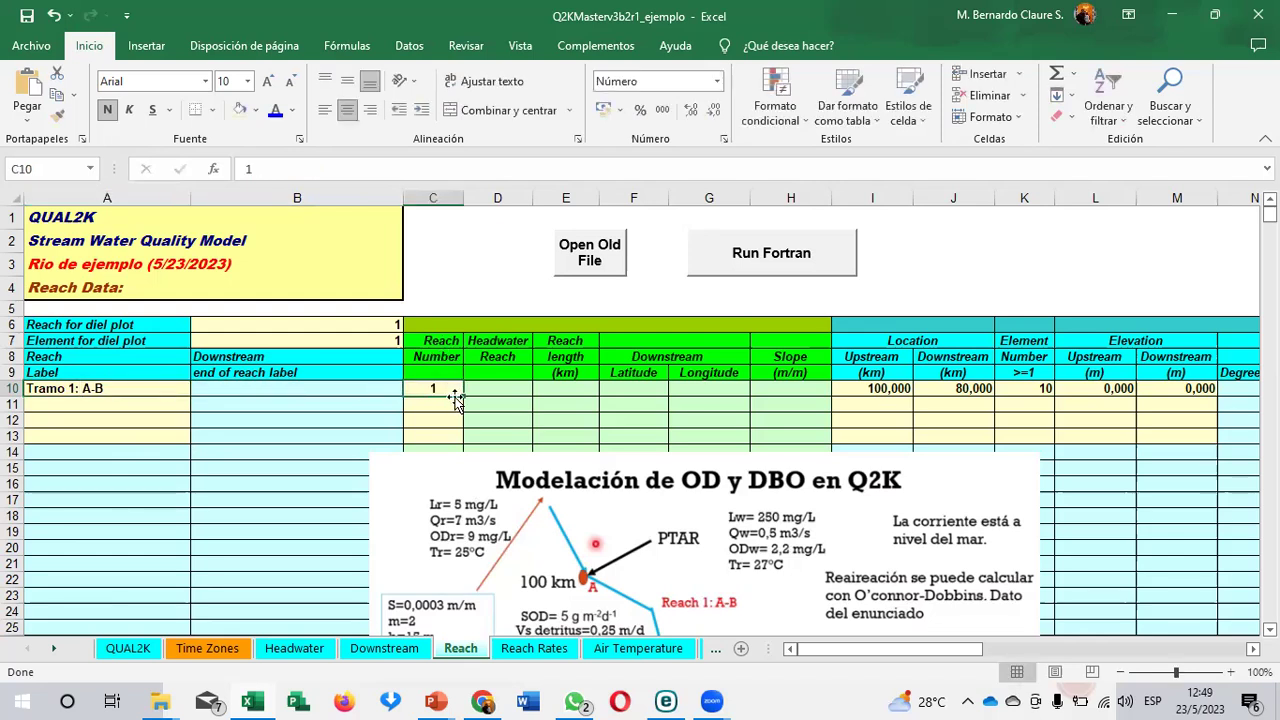
# Step: Check the first reach's upstream and downstream locations and element number against the river diagram
pyautogui.scroll(-1, 583, 537)
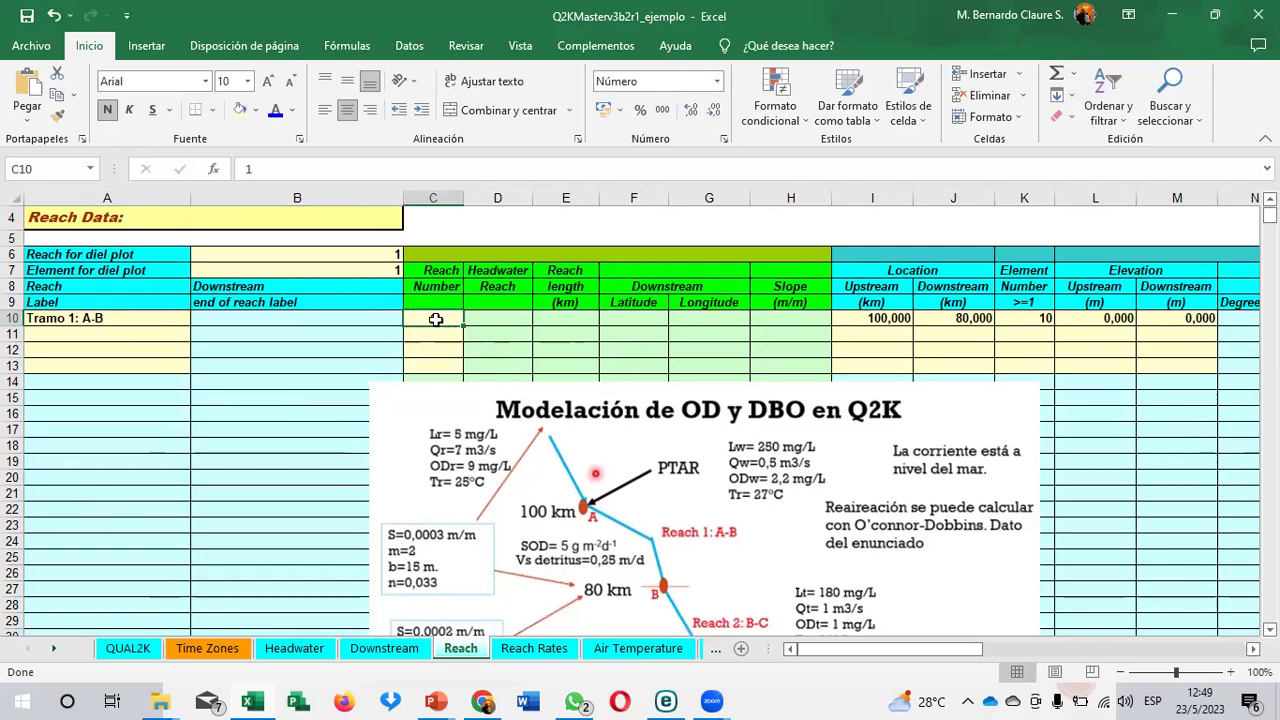
pyautogui.click(865, 318)
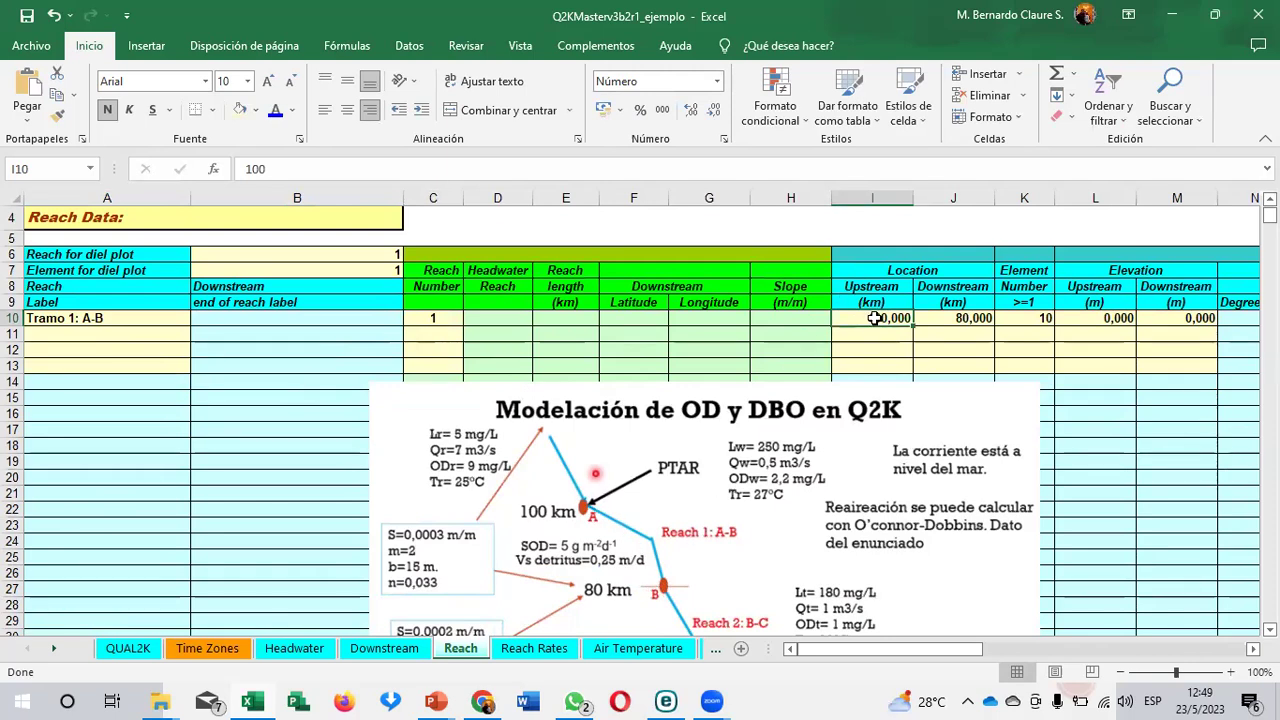
pyautogui.click(972, 321)
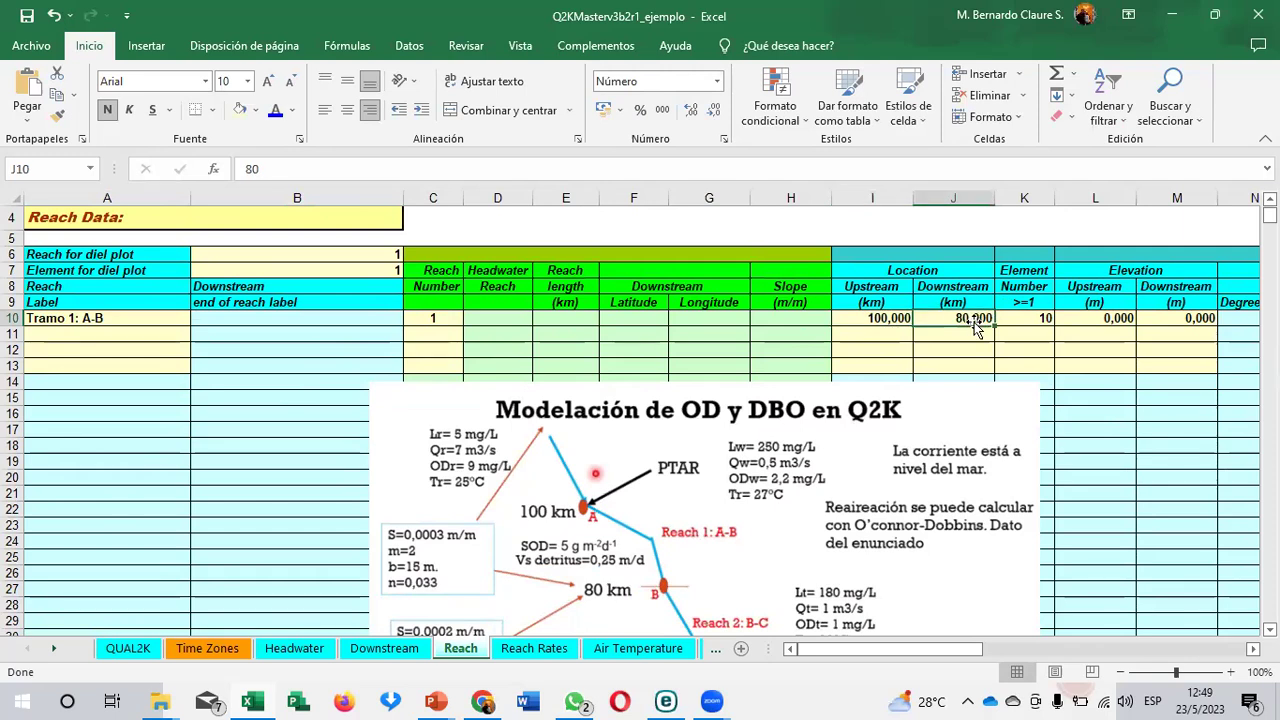
pyautogui.click(1014, 317)
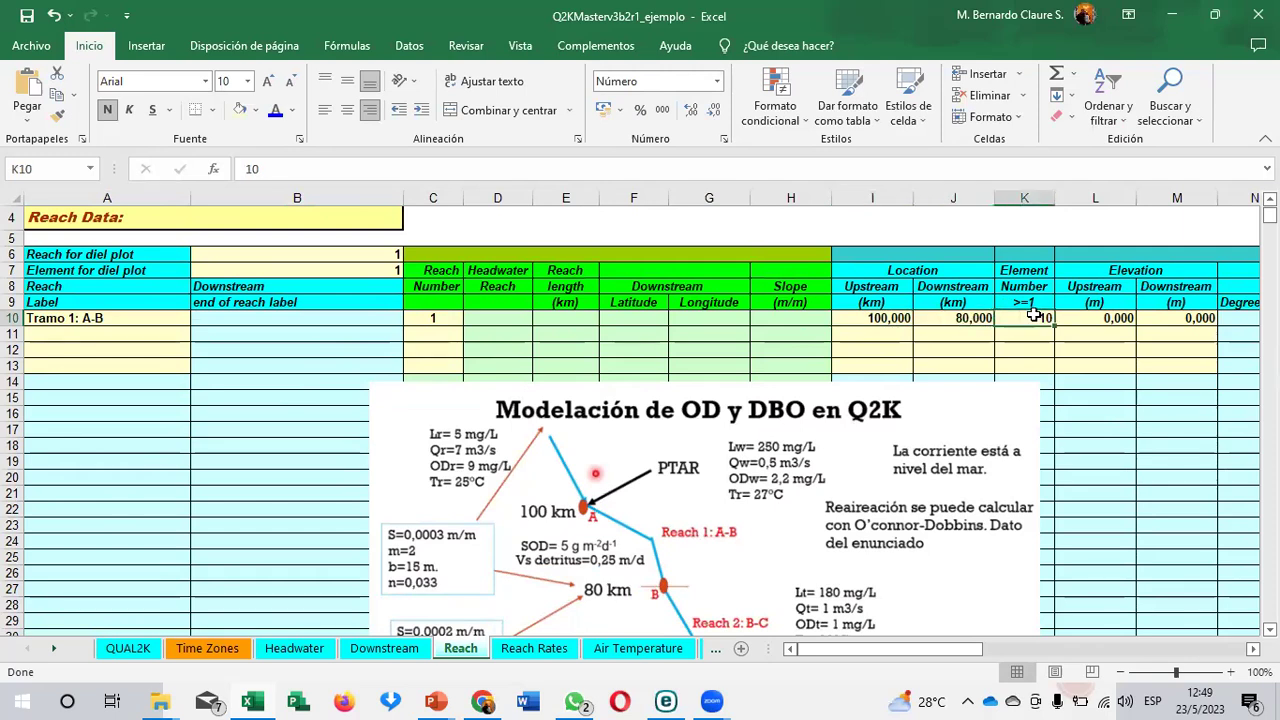
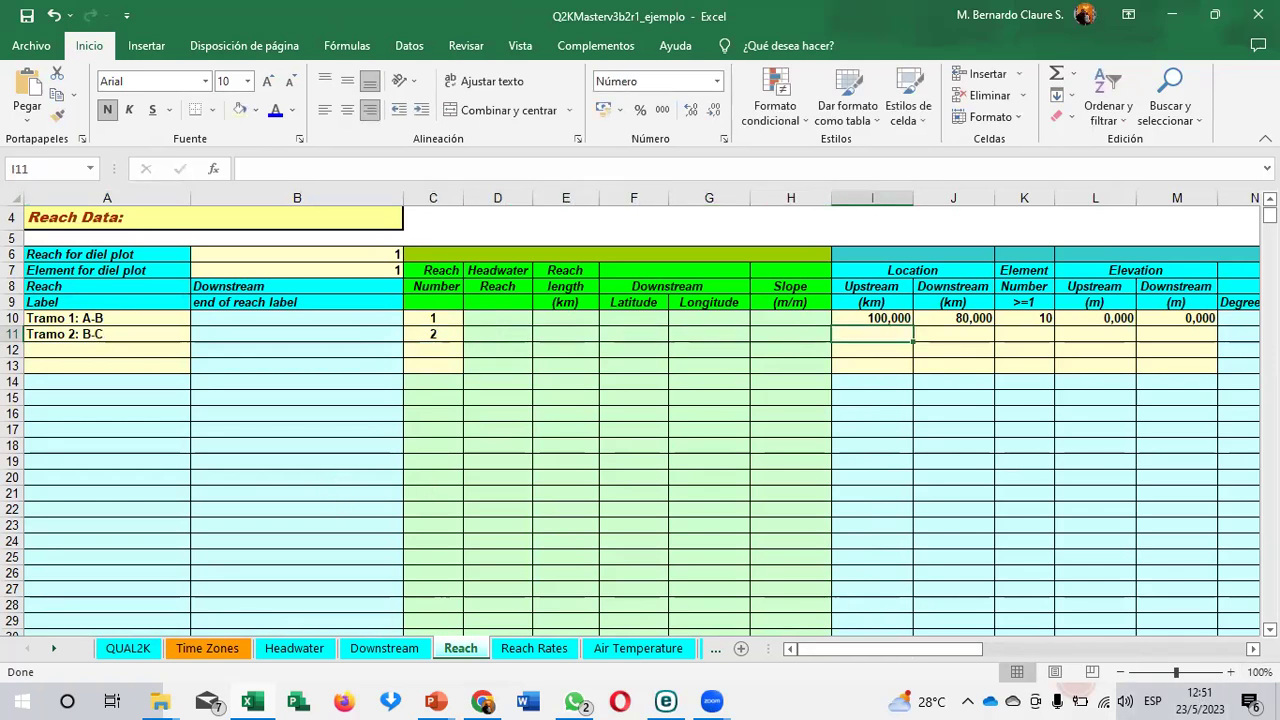
# Step: Move the river diagram closer to the location columns and set Tramo 2: B-C's upstream location to 80 km and downstream location to 60 km
pyautogui.hscroll(6, 640, 440)
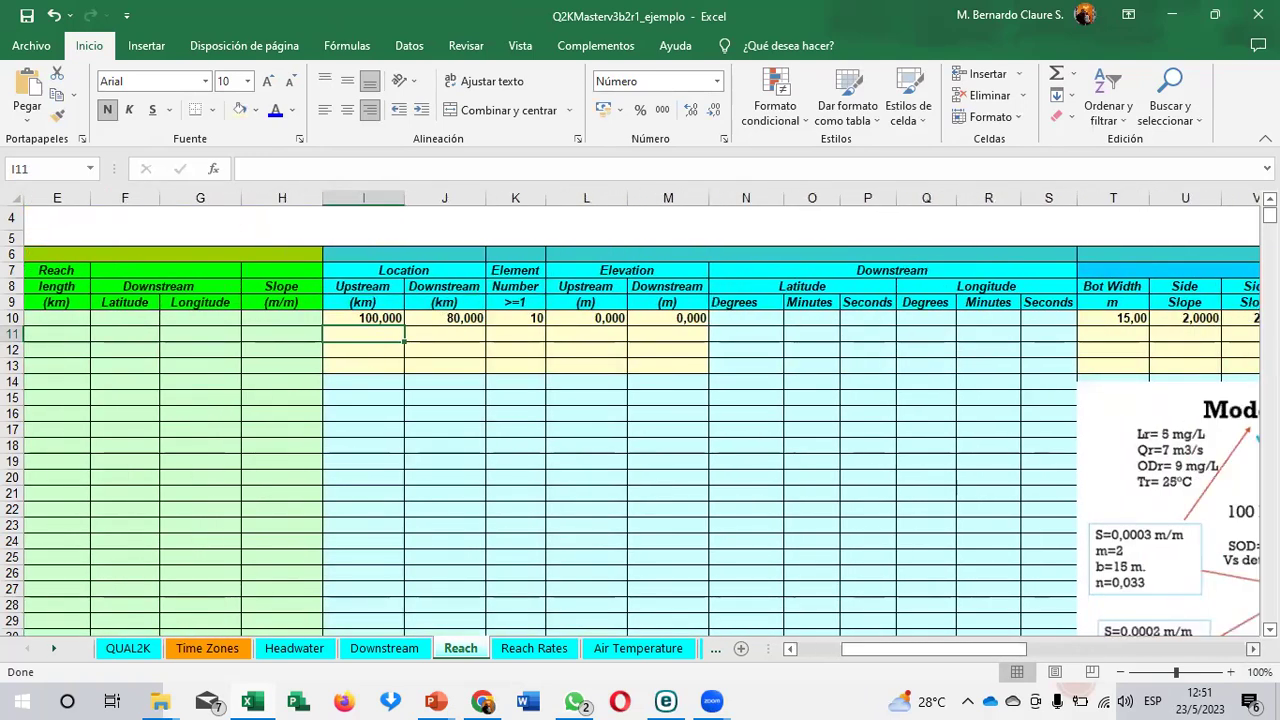
pyautogui.hscroll(2, 640, 420)
pyautogui.moveTo(1037, 556)
pyautogui.mouseDown()
pyautogui.moveTo(1002, 511)
pyautogui.moveTo(1049, 538)
pyautogui.mouseUp()
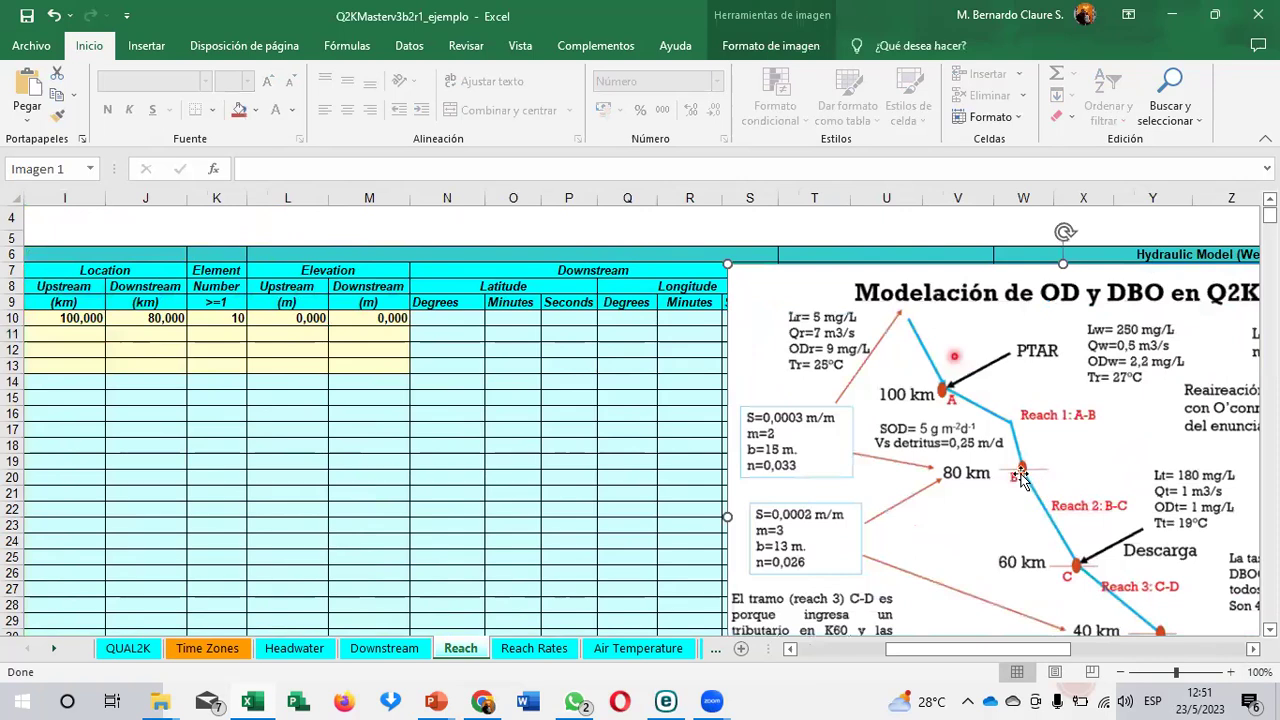
pyautogui.click(83, 337)
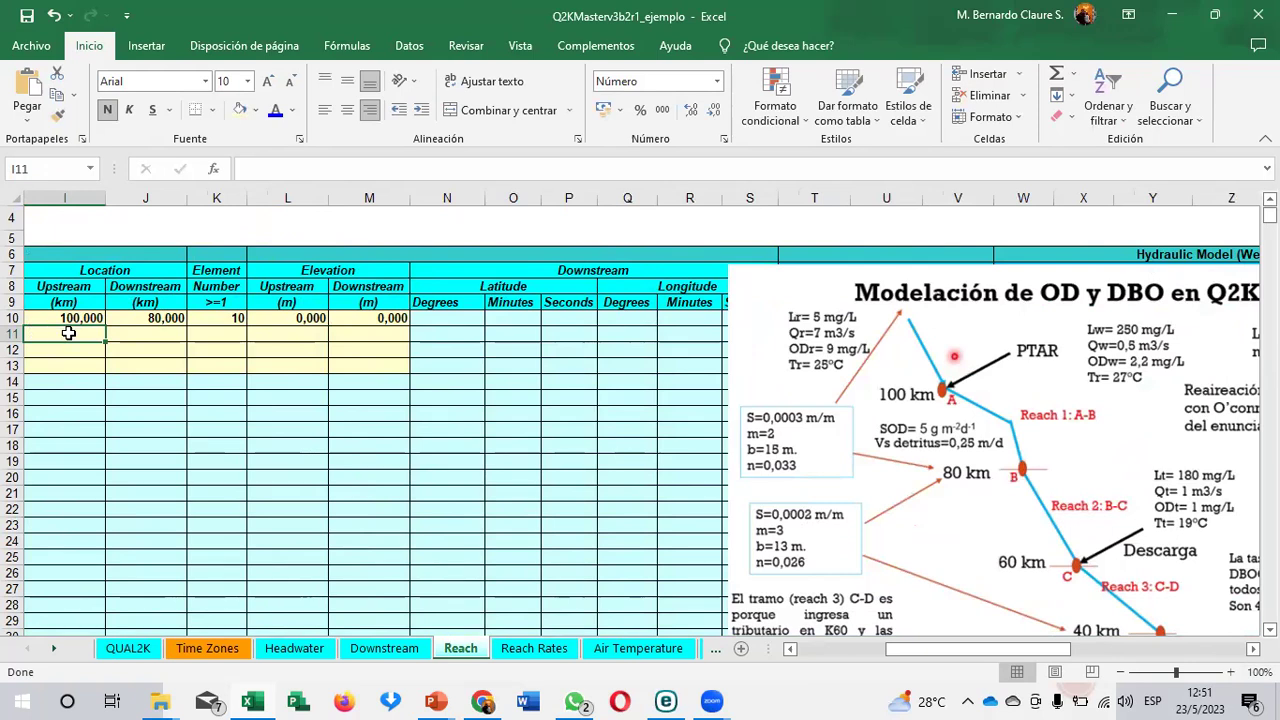
pyautogui.write('80')
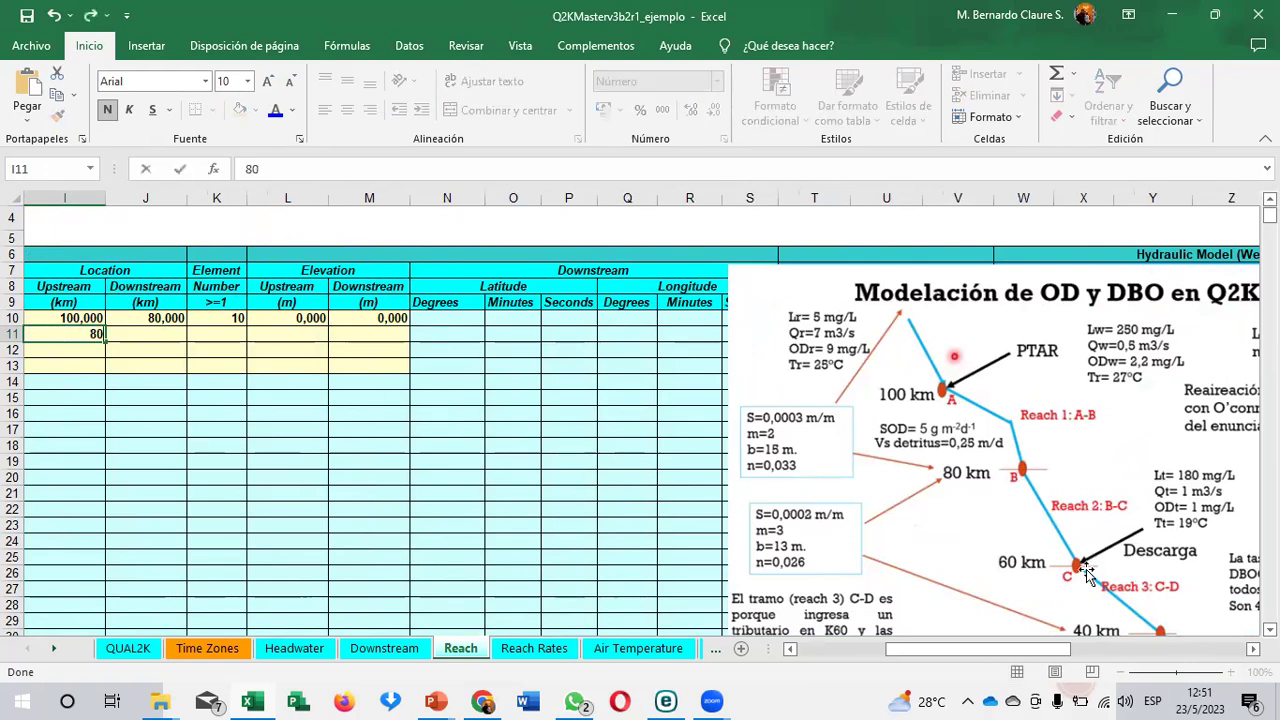
pyautogui.click(160, 335)
pyautogui.write('60')
pyautogui.press('Tab')
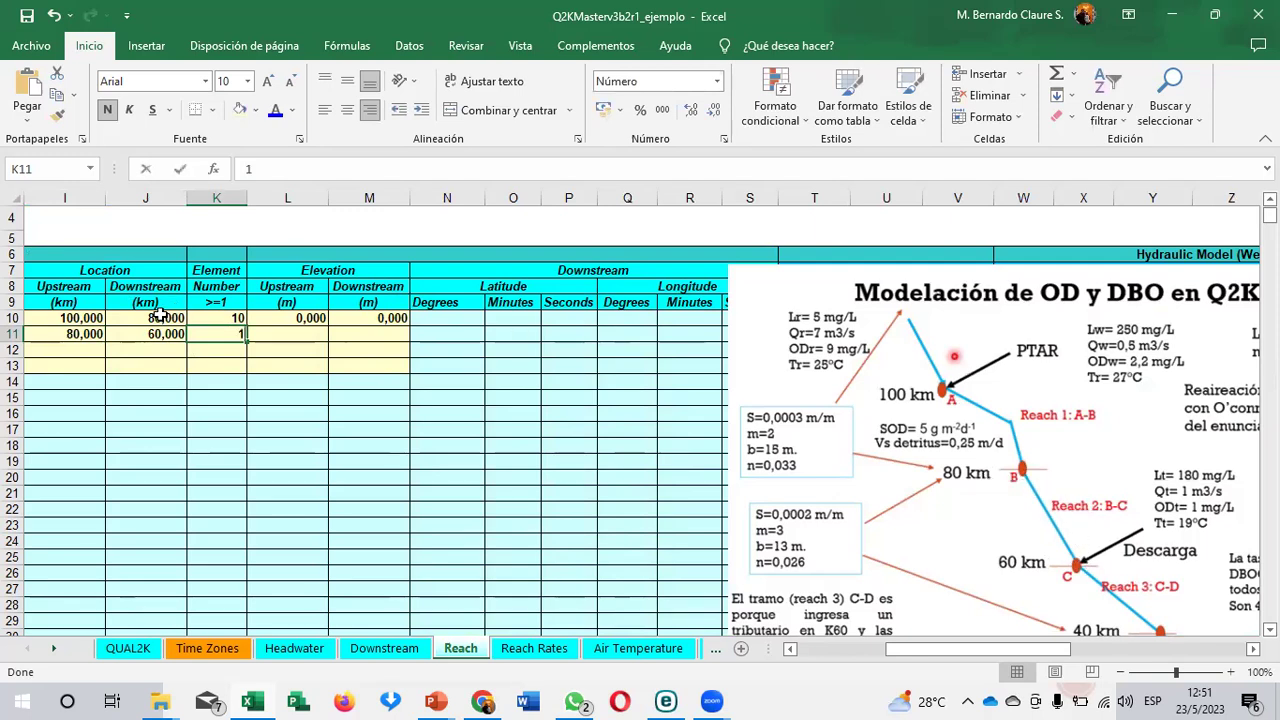
# Step: Set Tramo 2: B-C's element number to 10 and both its upstream and downstream elevations to 0 m
pyautogui.write('10')
pyautogui.press('Tab')
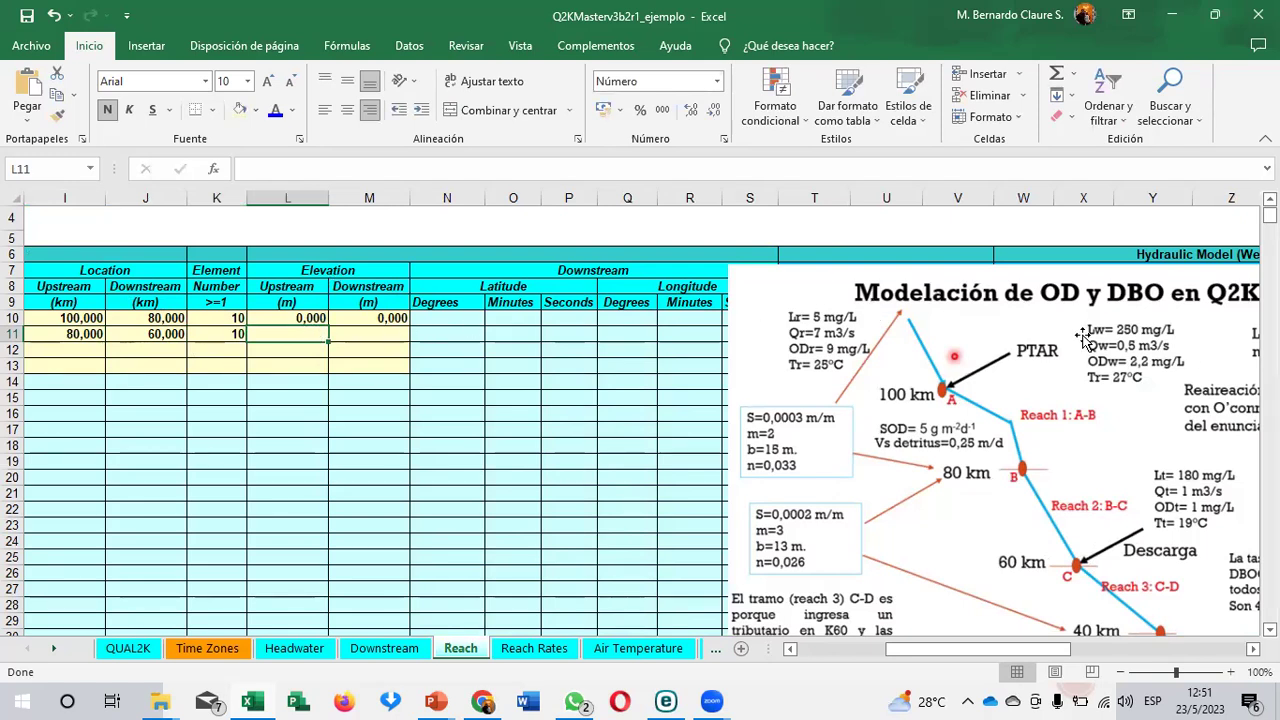
pyautogui.write('0')
pyautogui.press('Tab')
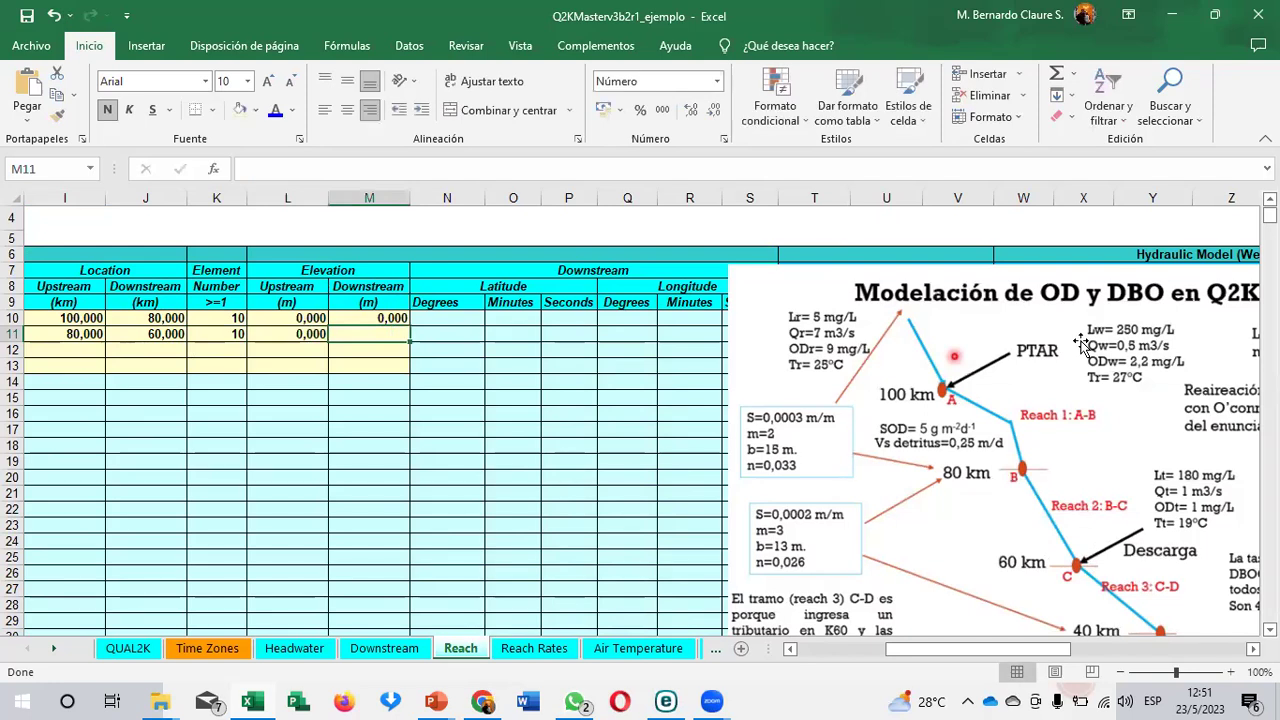
pyautogui.write('0')
pyautogui.press('Tab')
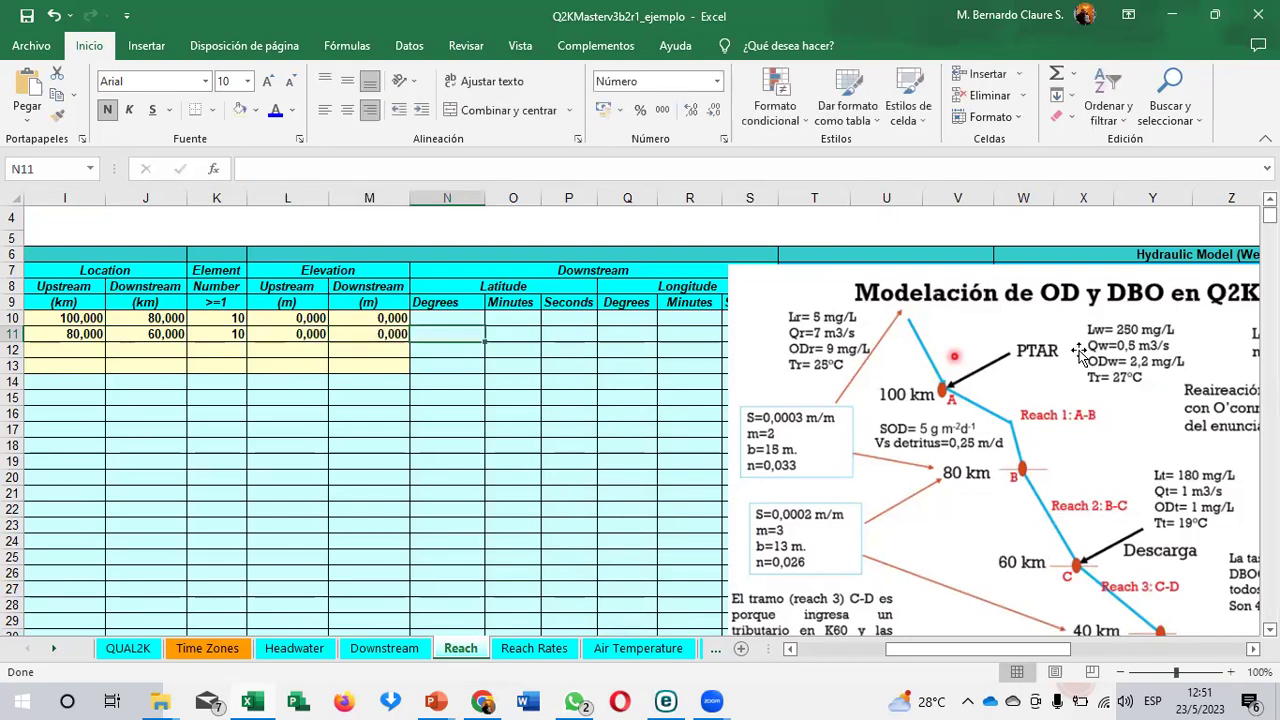
# Step: Reposition and shrink the river diagram so the bottom width and side slope cells of Tramo 2 are uncovered
pyautogui.press('Tab')
pyautogui.press('Tab')
pyautogui.press('Tab')
pyautogui.press('Tab')
pyautogui.press('Tab')
pyautogui.press('Tab')
pyautogui.press('Tab')
pyautogui.press('Tab')
pyautogui.press('Tab')
pyautogui.press('Tab')
pyautogui.press('Tab')
pyautogui.press('Tab')
pyautogui.press('Tab')
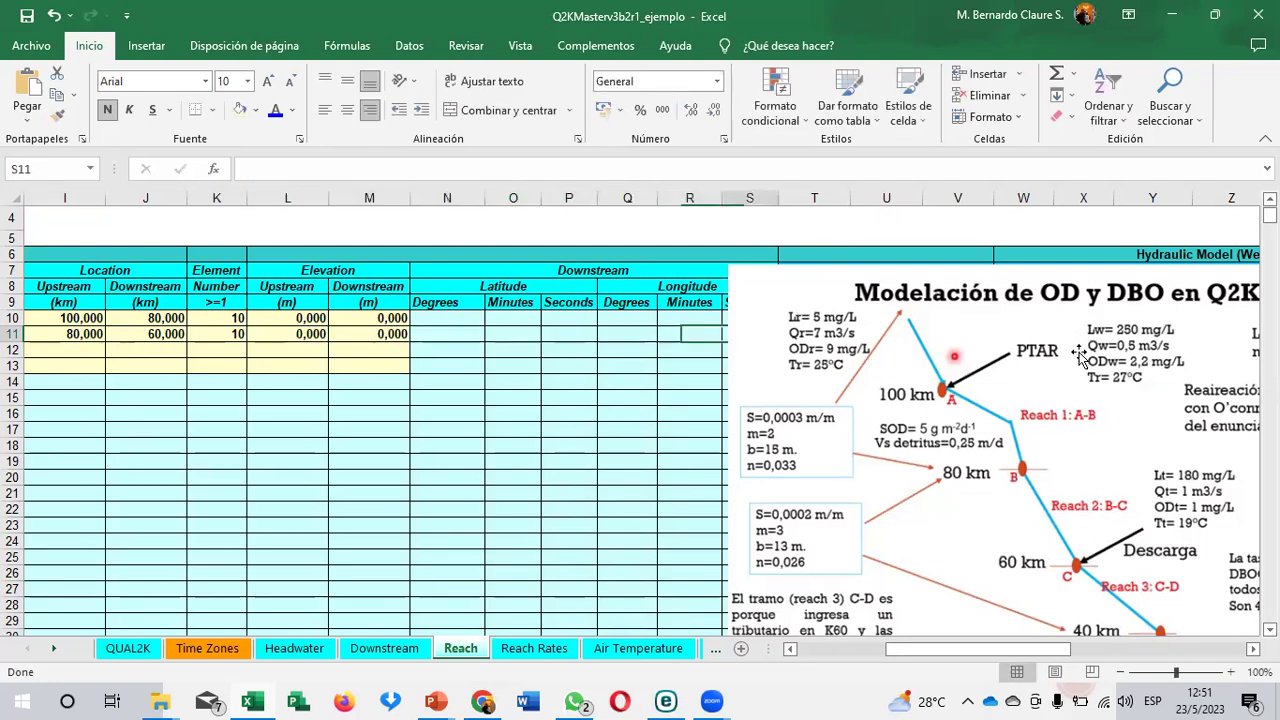
pyautogui.moveTo(934, 370); pyautogui.dragTo(897, 466)
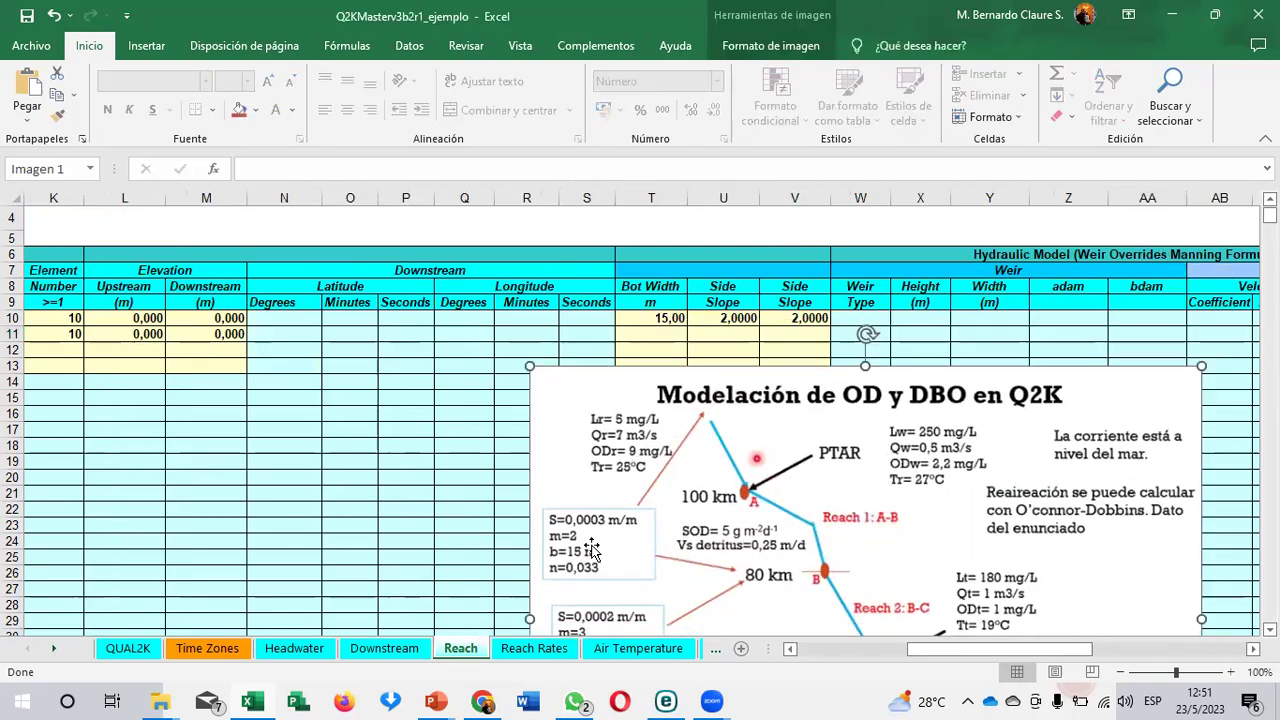
pyautogui.press('Up')
pyautogui.press('Up')
pyautogui.press('Up')
pyautogui.press('Up')
pyautogui.press('Up')
pyautogui.press('Up')
pyautogui.press('Up')
pyautogui.press('Up')
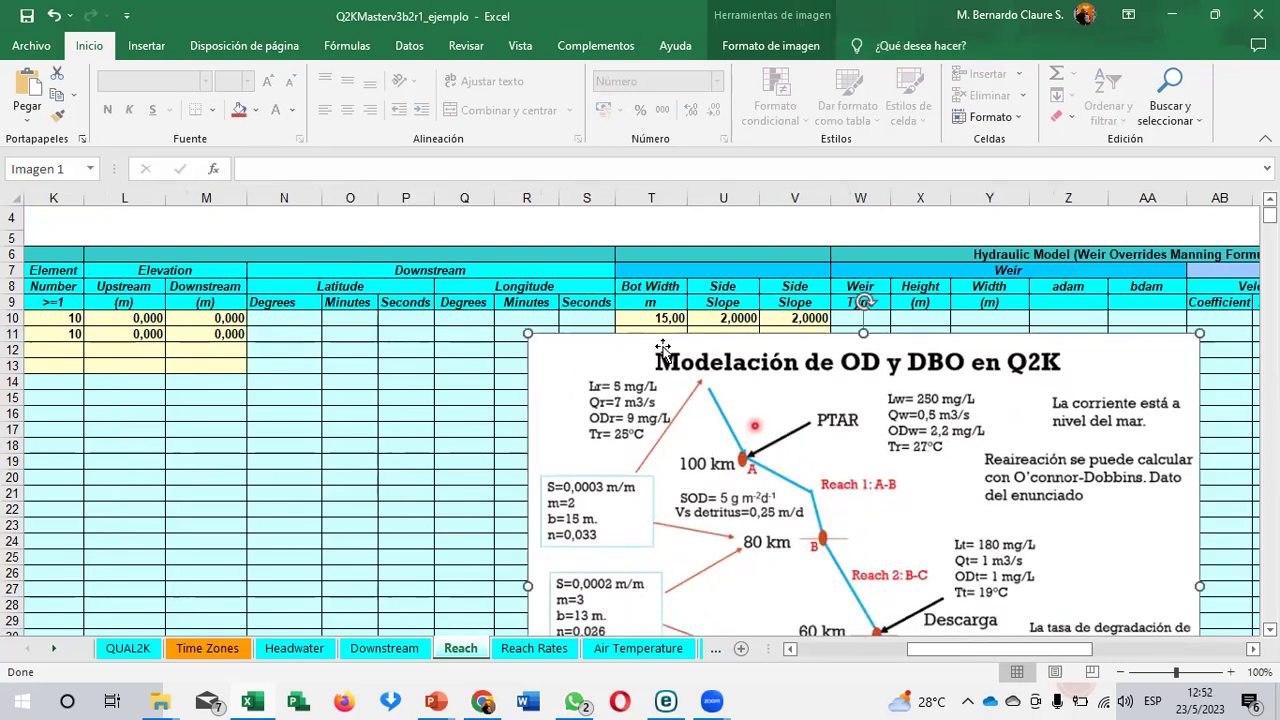
pyautogui.press('Down')
pyautogui.press('Down')
pyautogui.press('Down')
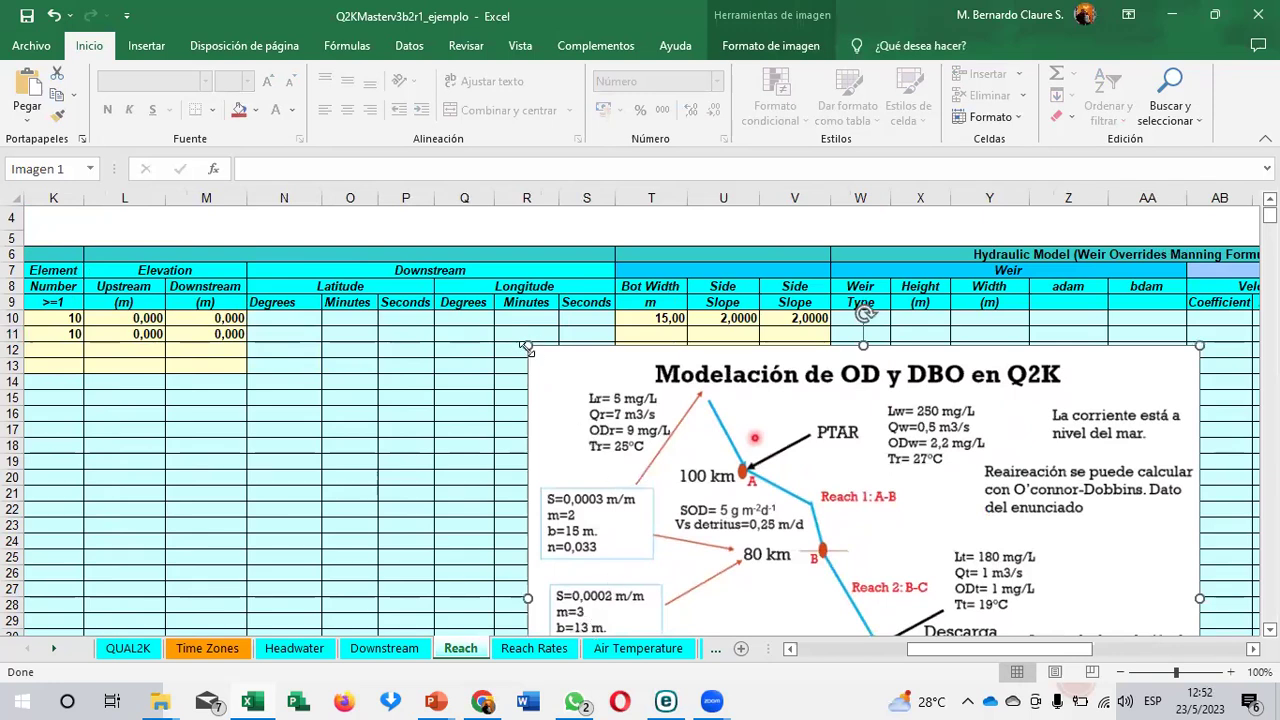
pyautogui.moveTo(580, 398); pyautogui.dragTo(581, 398)
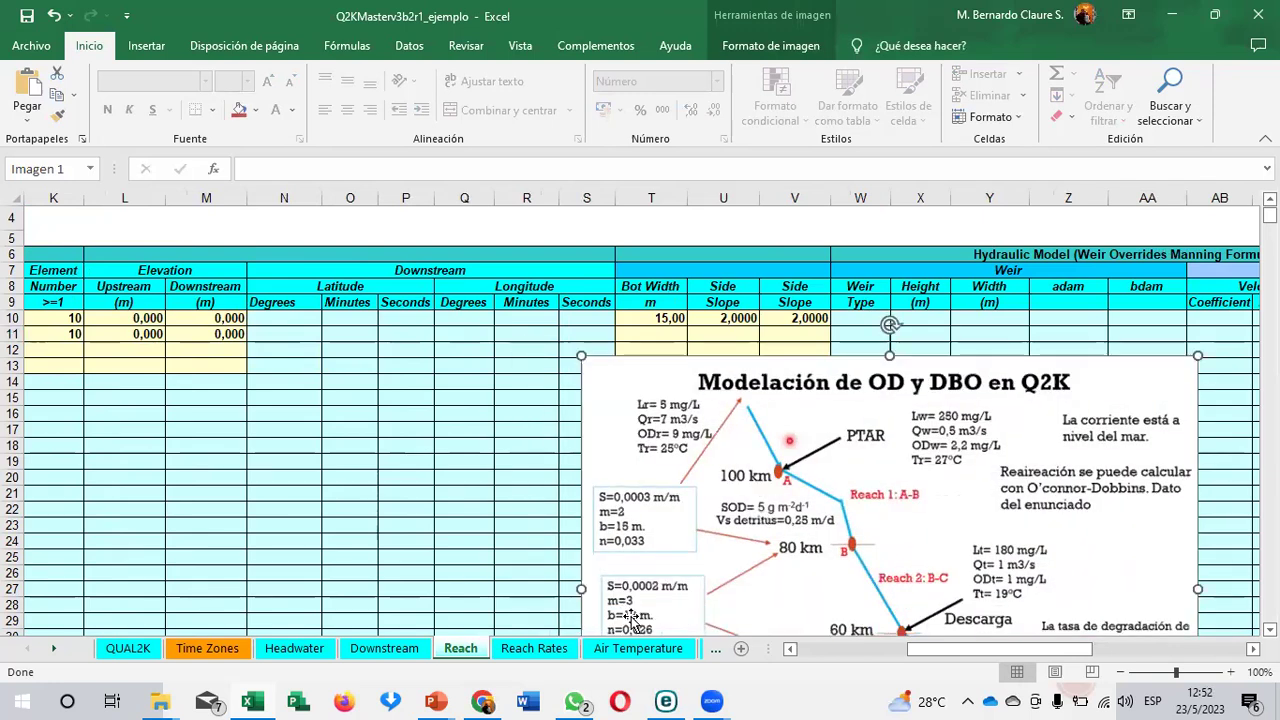
# Step: Enter a bottom width of 13 m and 3 for both side slopes of Tramo 2: B-C
pyautogui.click(661, 332)
pyautogui.write('13')
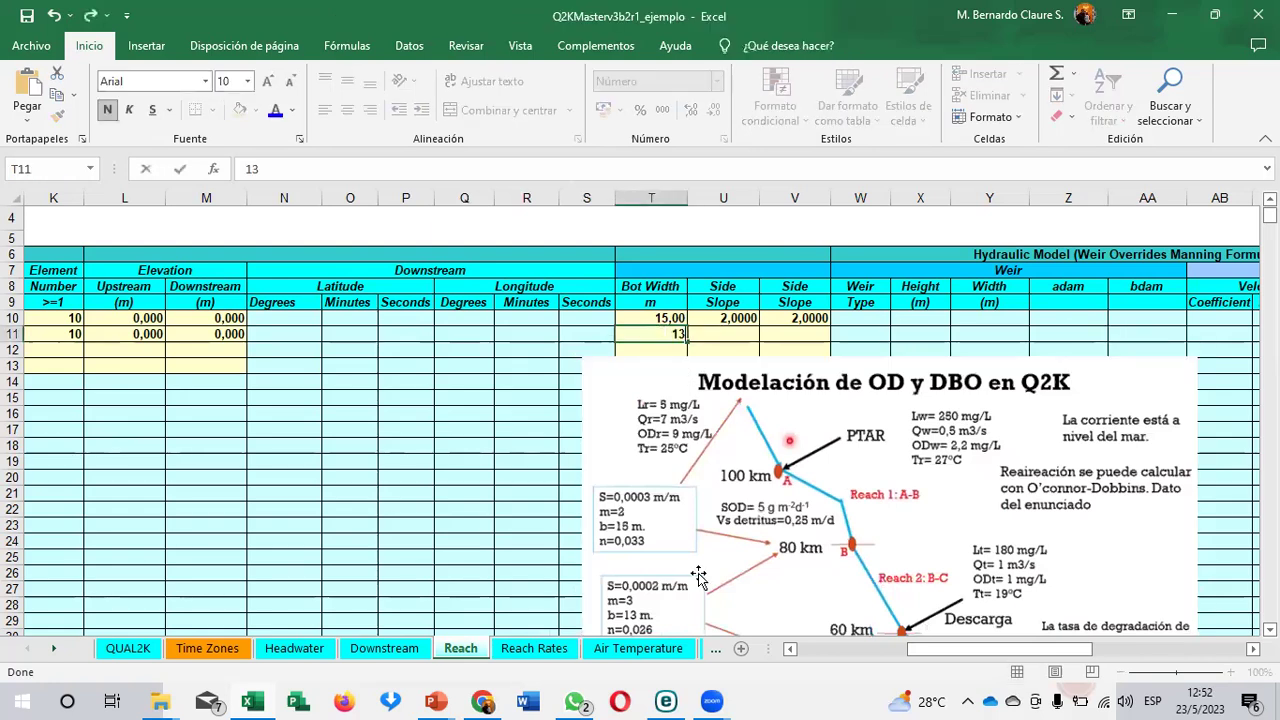
pyautogui.click(733, 335)
pyautogui.write('3')
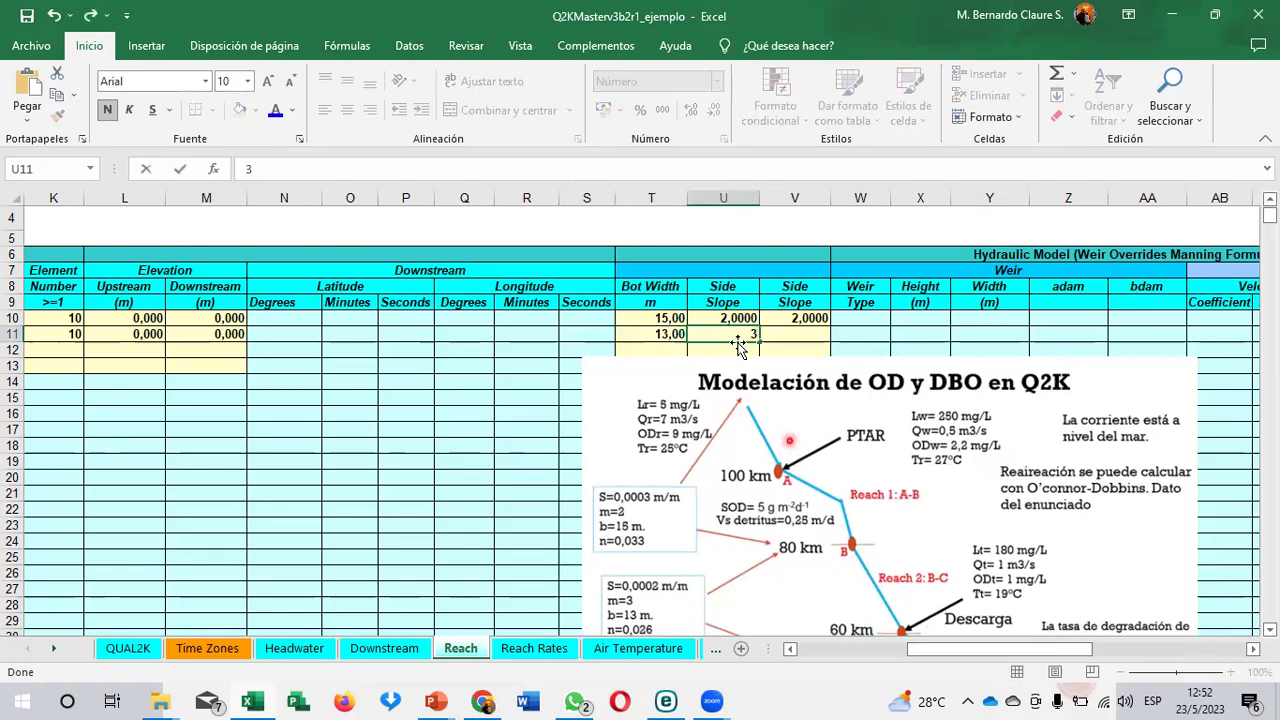
pyautogui.press('Tab')
pyautogui.write('3')
pyautogui.press('Tab')
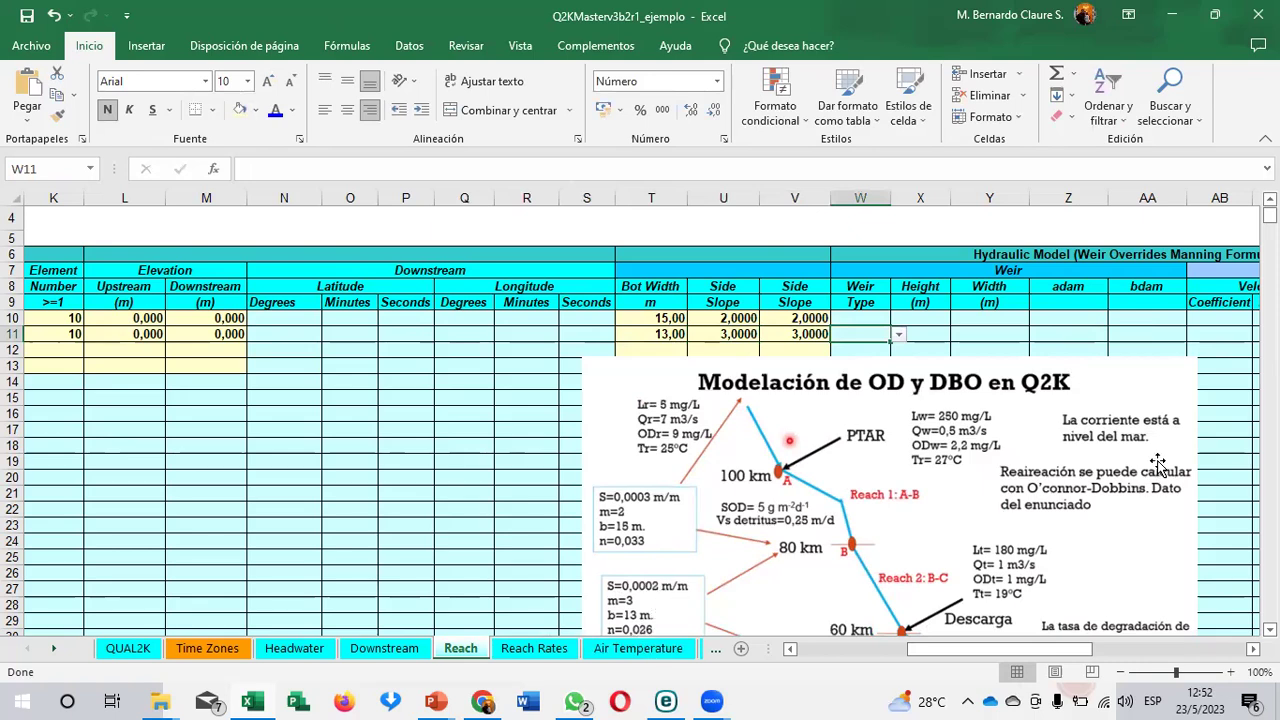
# Step: Enter 0,0002 as the Manning formula channel slope of Tramo 2: B-C
pyautogui.click(1131, 336)
pyautogui.press('Right')
pyautogui.press('Right')
pyautogui.press('Right')
pyautogui.press('Right')
pyautogui.press('Right')
pyautogui.press('Right')
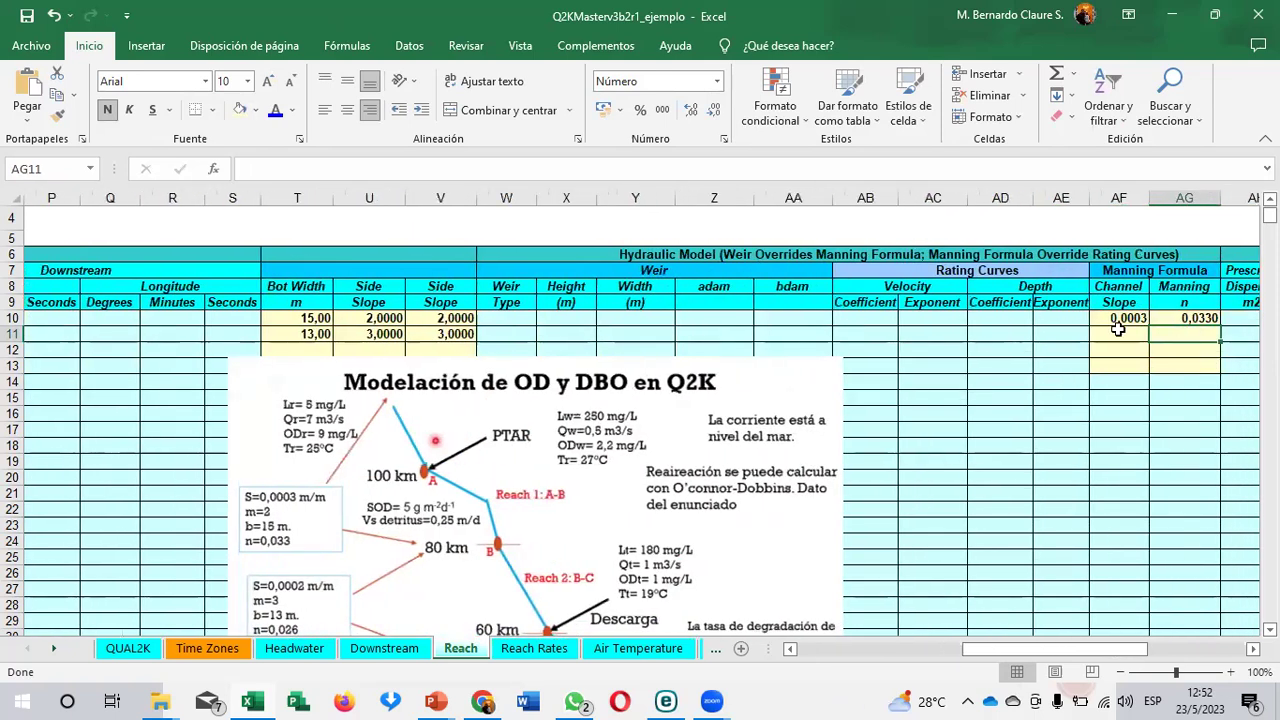
pyautogui.click(1124, 335)
pyautogui.write('0,0002')
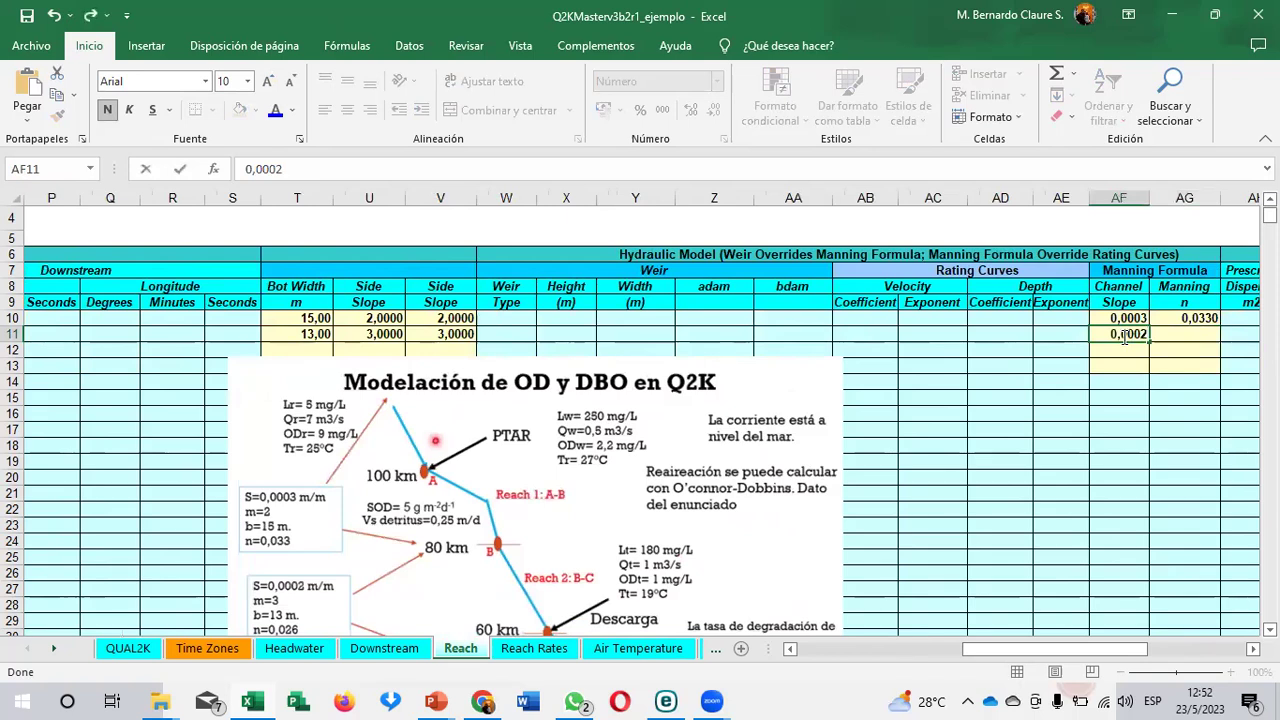
# Step: Set the Manning n of Tramo 2: B-C to 0,026 in row 11 of the Reach sheet
pyautogui.press('Tab')
pyautogui.write('0,0')
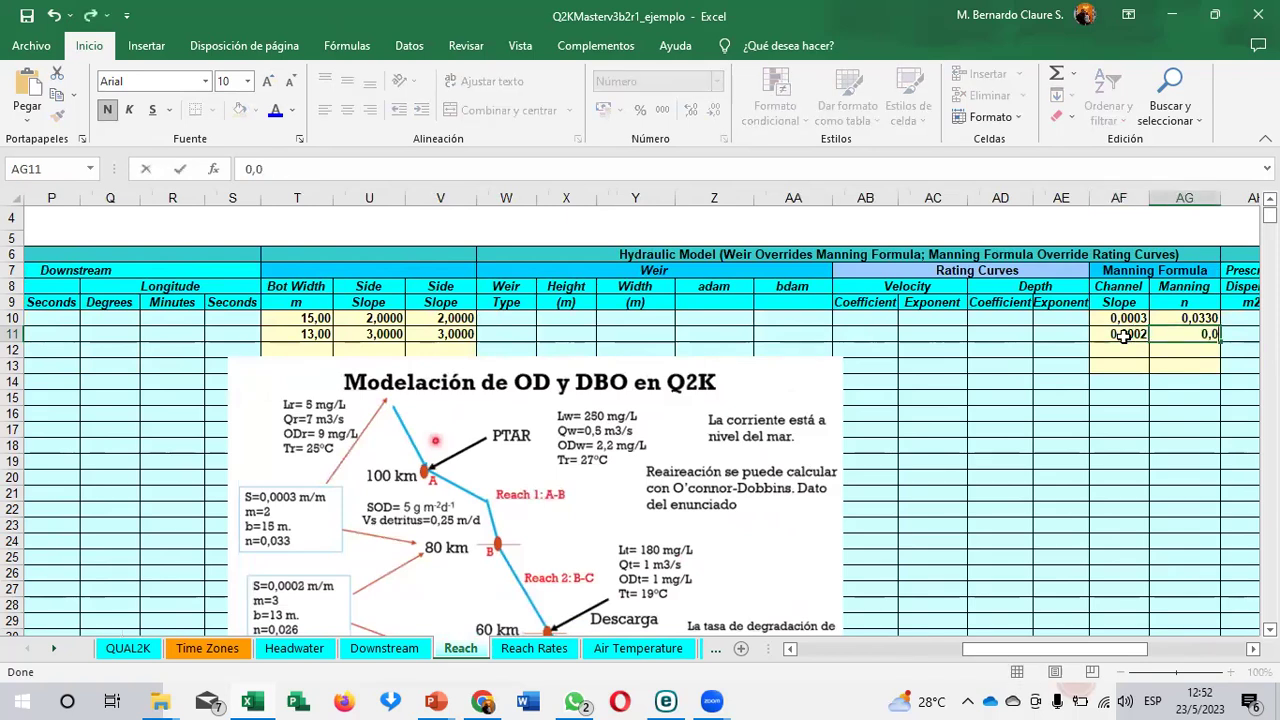
pyautogui.write('26')
pyautogui.press('Return')
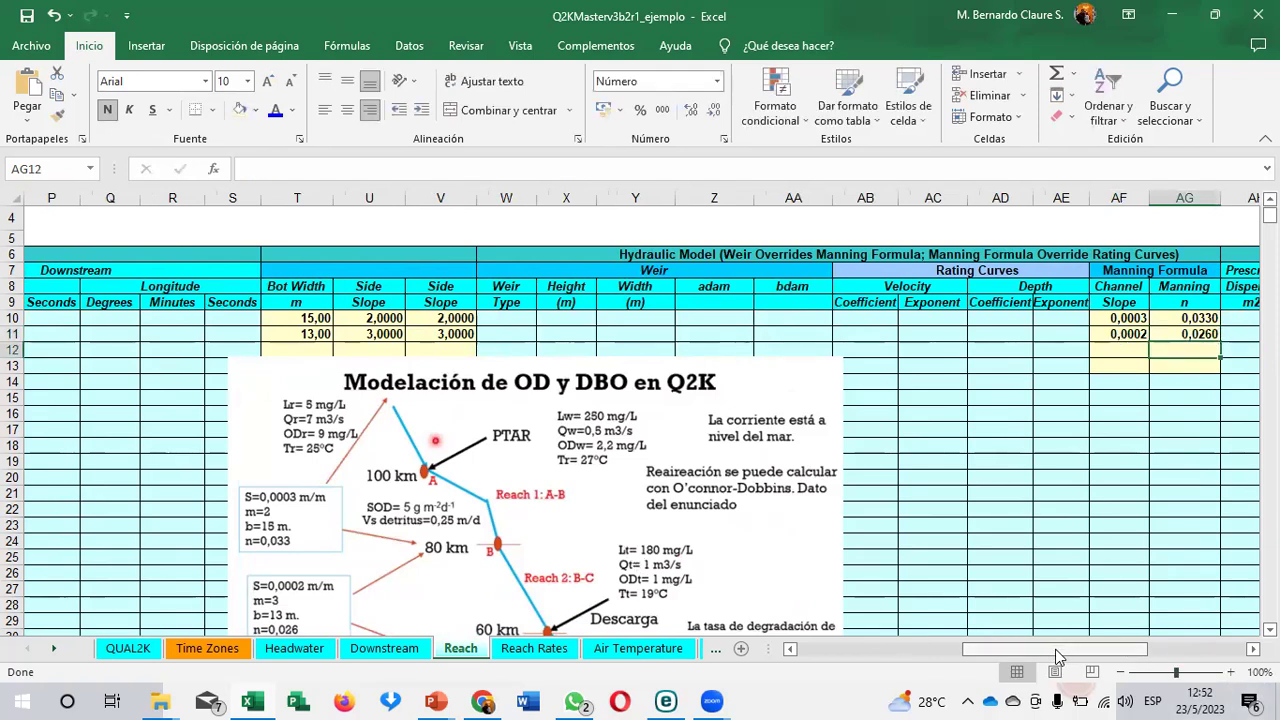
# Step: Enter reach numbers 3 and 4 in rows 12 and 13 of the Reach sheet
pyautogui.moveTo(1055, 649); pyautogui.dragTo(880, 650)
pyautogui.click(68, 348)
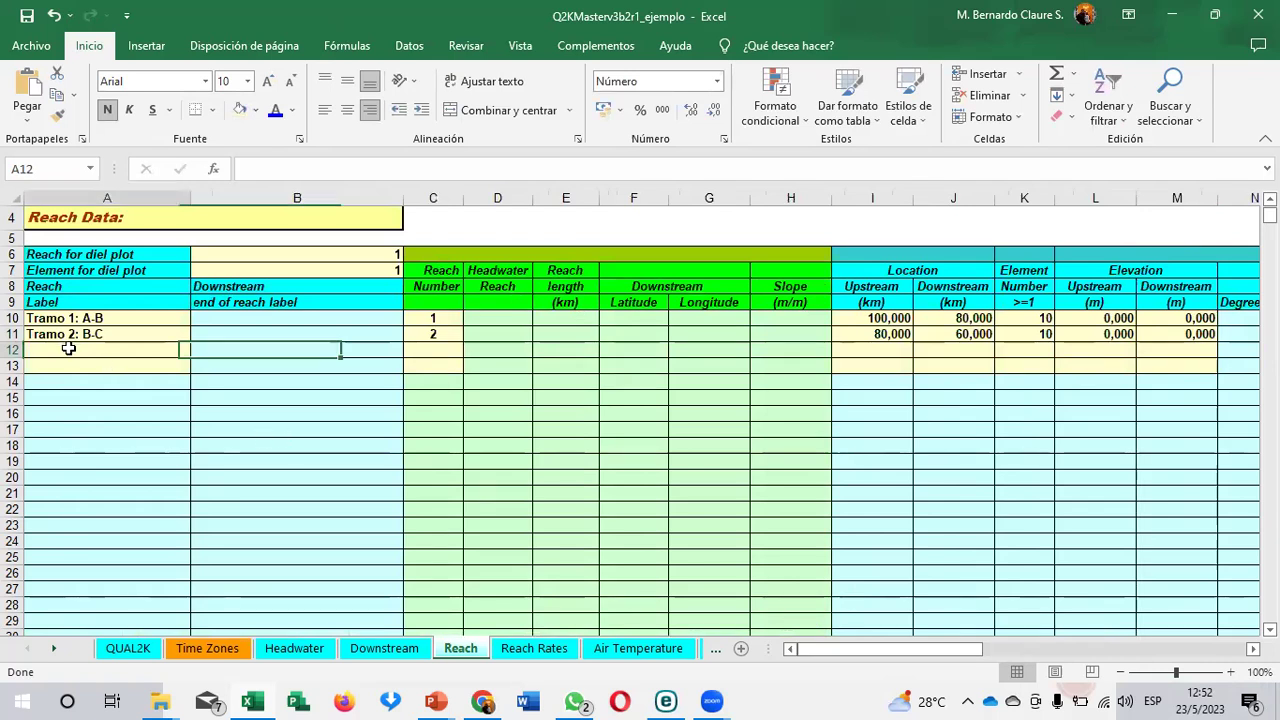
pyautogui.click(86, 364)
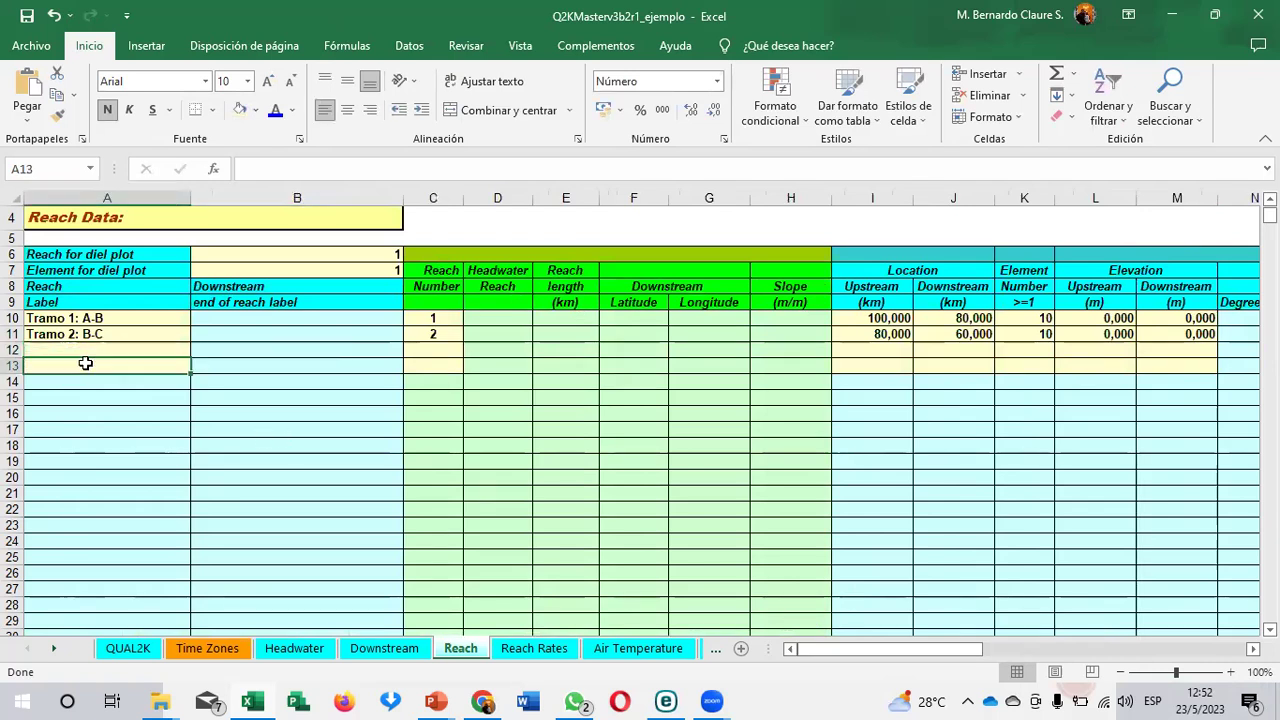
pyautogui.click(441, 344)
pyautogui.write('3')
pyautogui.click(439, 365)
pyautogui.write('4')
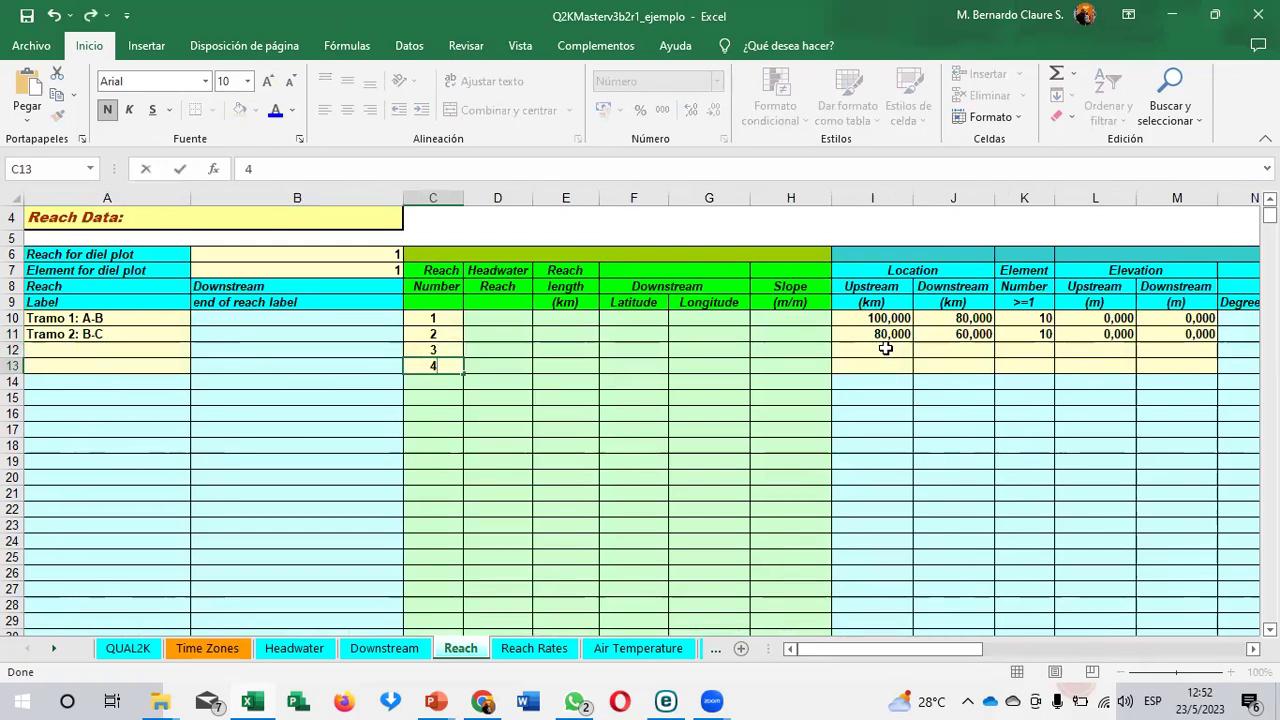
# Step: Enter the upstream and downstream locations: 60 to 40 km for reach 3 and 40 to 0 km for reach 4
pyautogui.click(885, 346)
pyautogui.write('60')
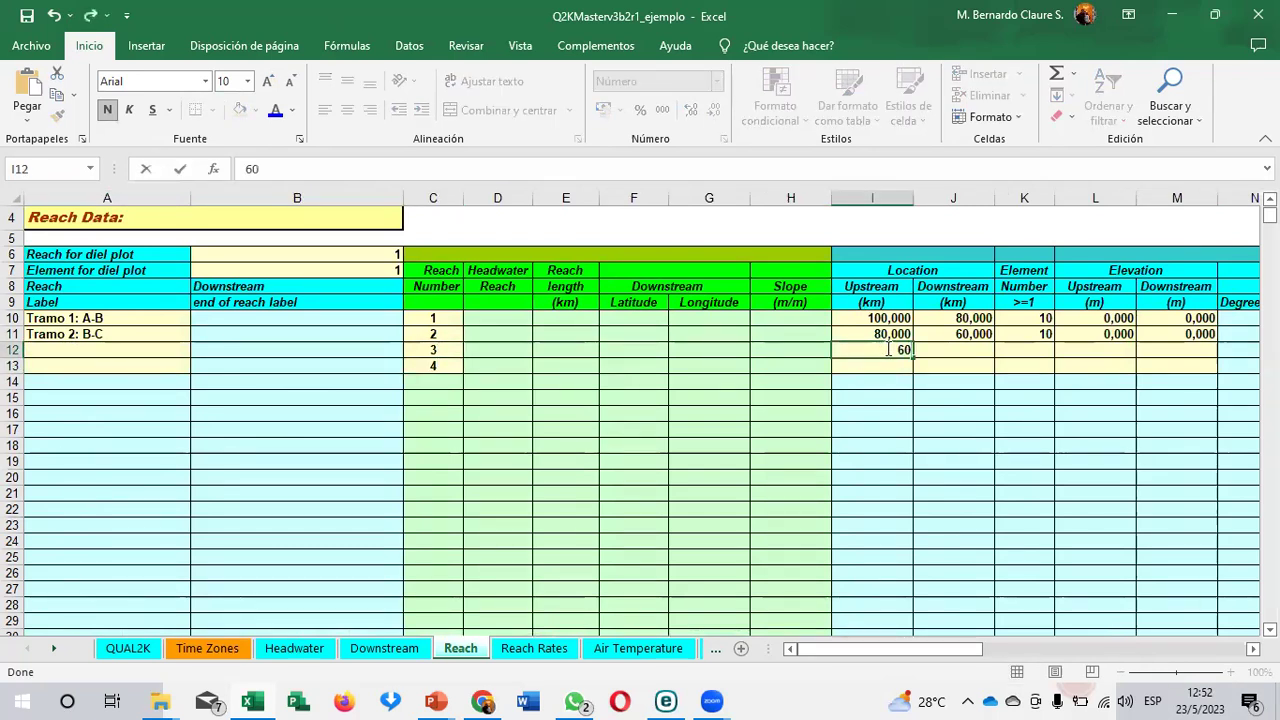
pyautogui.click(962, 348)
pyautogui.write('40')
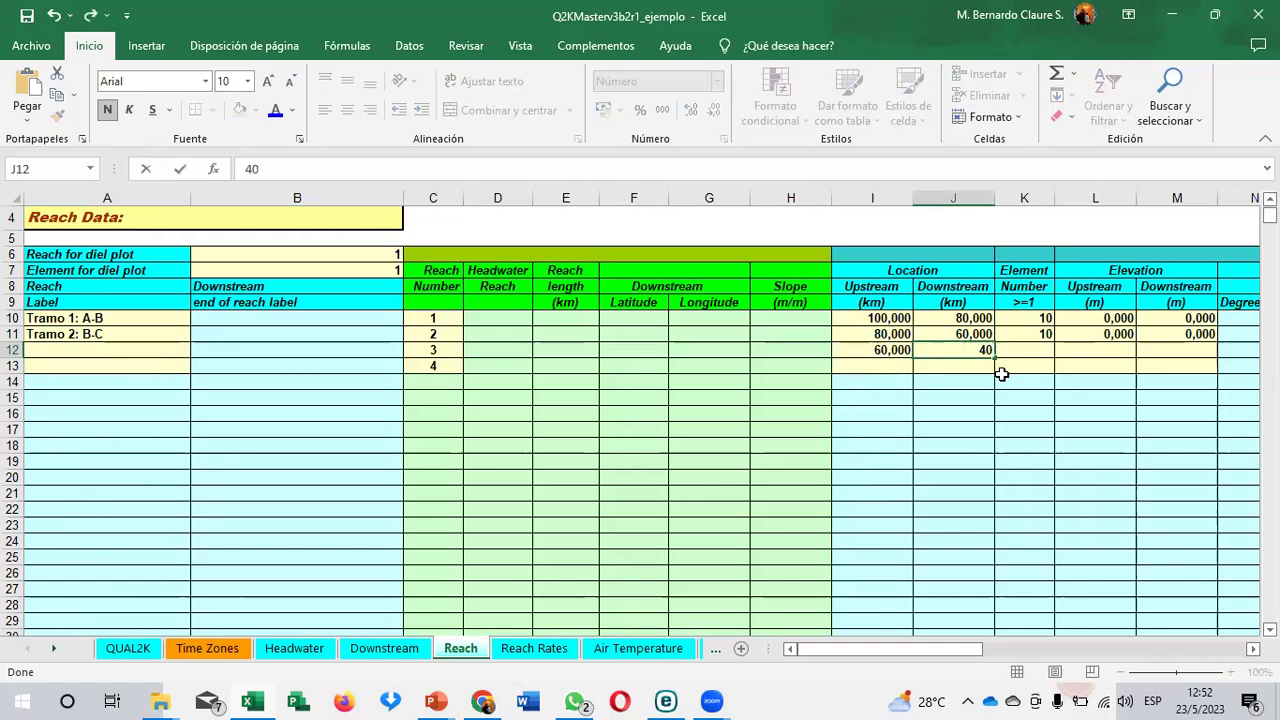
pyautogui.click(889, 365)
pyautogui.write('40')
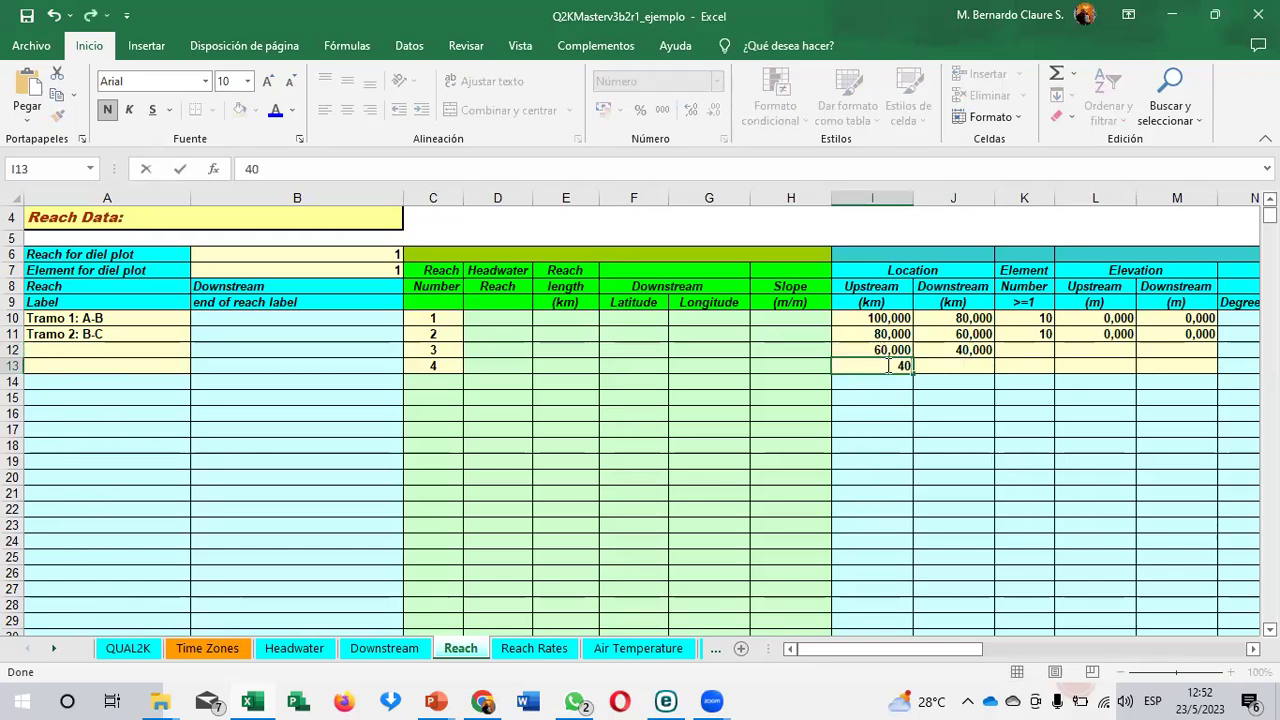
pyautogui.click(943, 368)
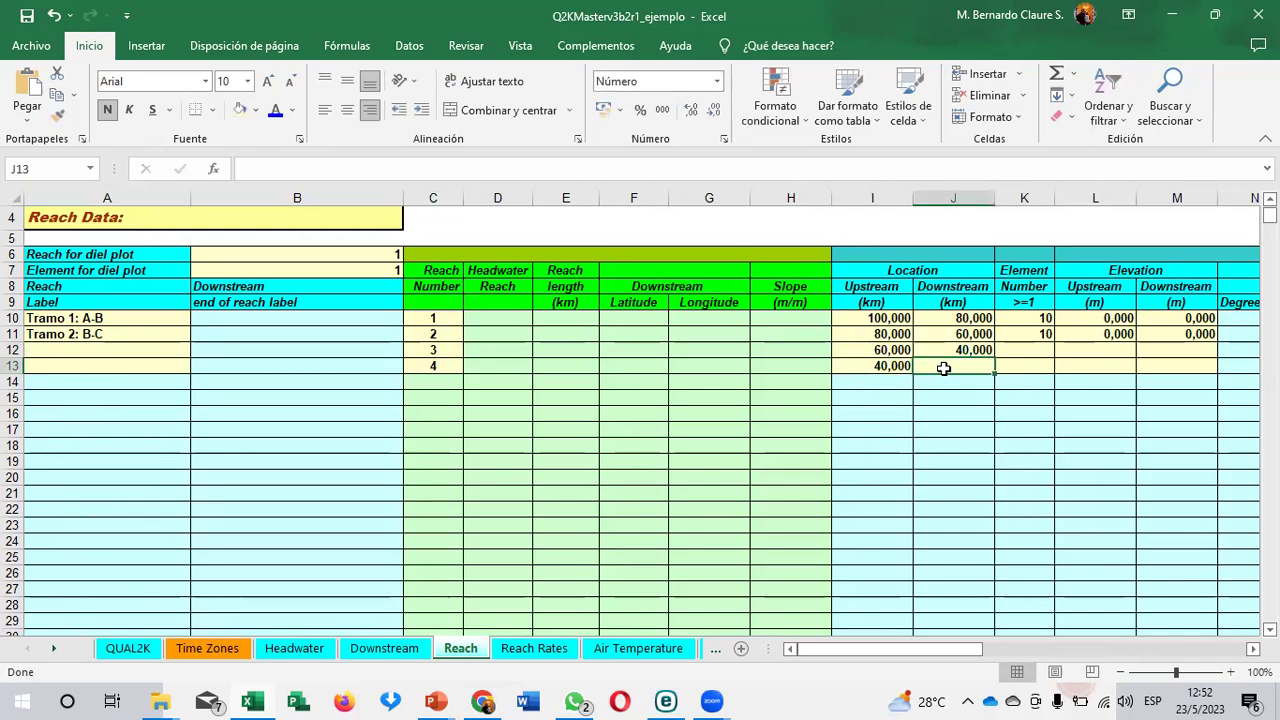
pyautogui.write('0')
# Step: Set the element number to 10 for both reach 3 and reach 4
pyautogui.click(1043, 350)
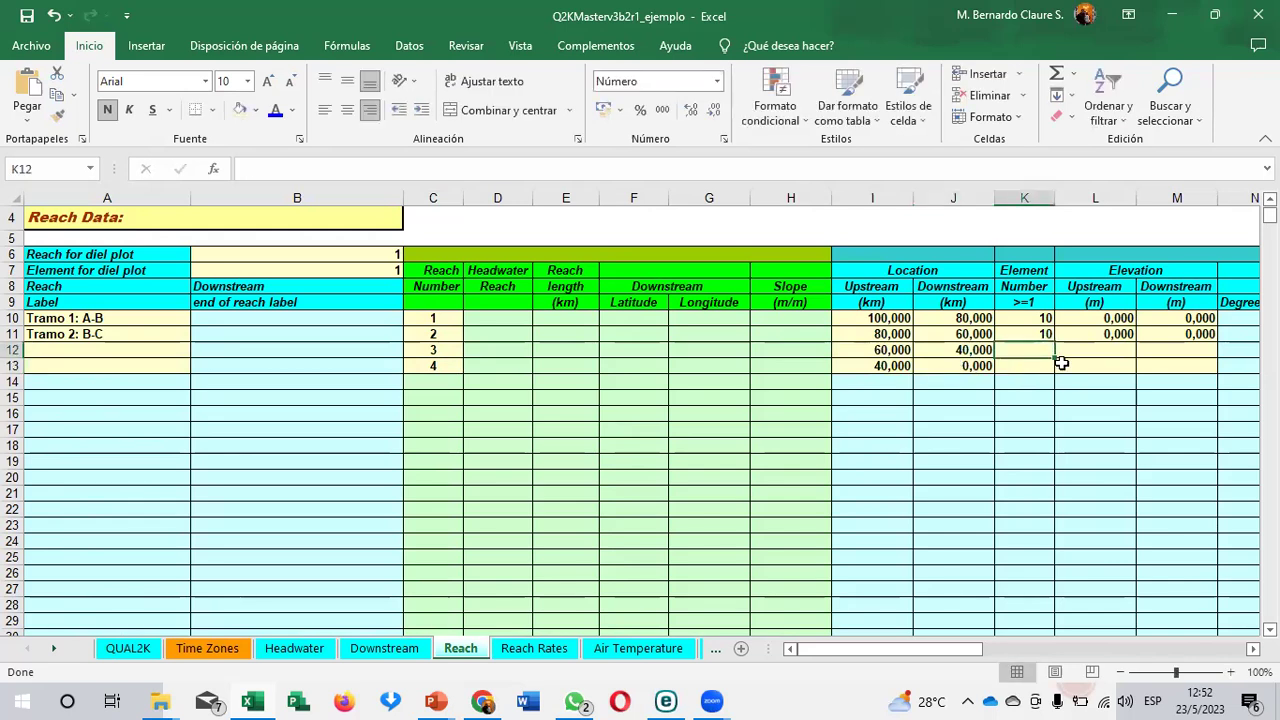
pyautogui.write('10')
pyautogui.press('Return')
pyautogui.write('10')
pyautogui.press('Tab')
# Step: Set the upstream and downstream elevations of reaches 3 and 4 to 0 m
pyautogui.press('Up')
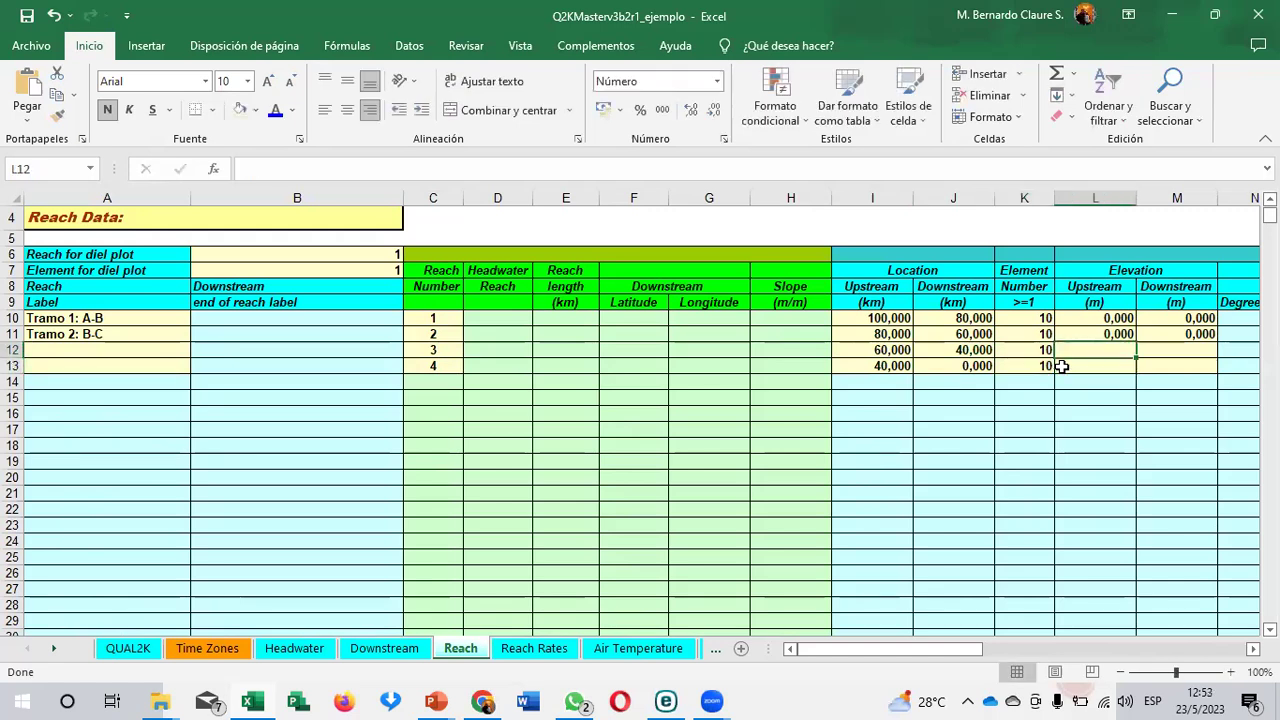
pyautogui.write('0')
pyautogui.press('Tab')
pyautogui.write('0')
pyautogui.press('Return')
pyautogui.write('00')
pyautogui.press('Tab')
pyautogui.write('0')
pyautogui.press('Tab')
# Step: Move the river diagram picture to start at column W, clear of the bottom width and side slope columns
pyautogui.press('Tab')
pyautogui.press('Tab')
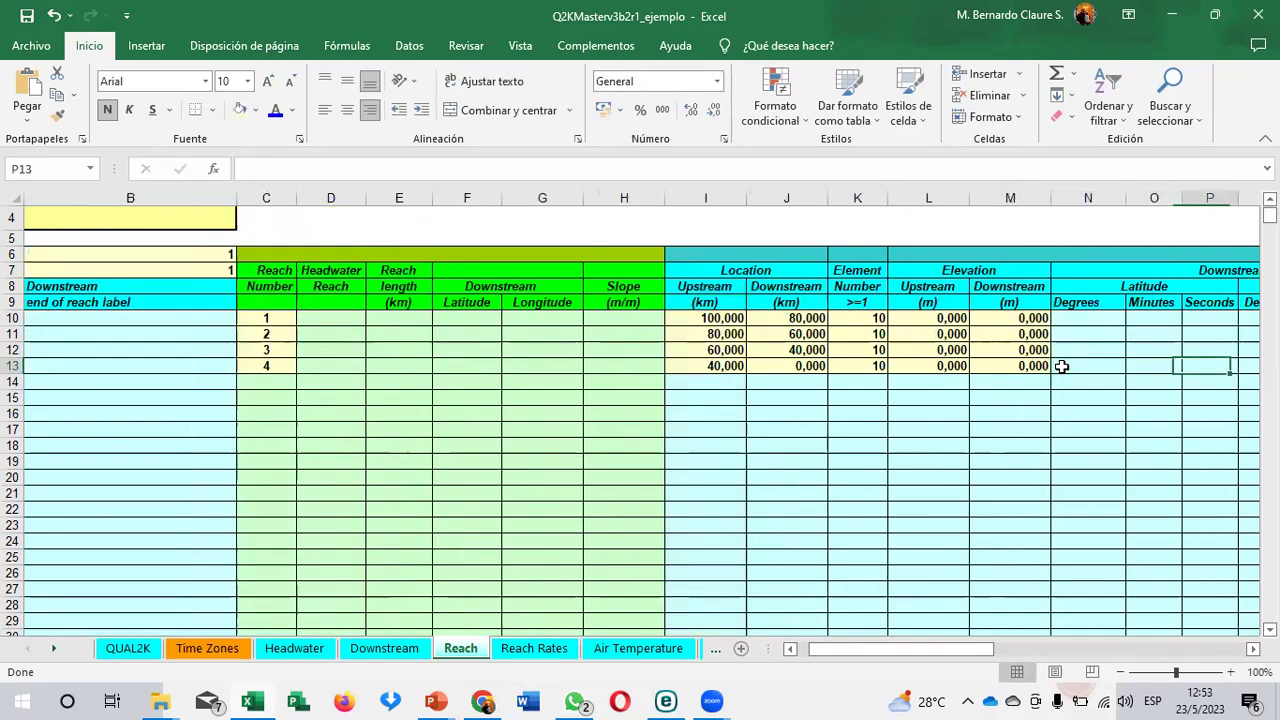
pyautogui.press('Tab')
pyautogui.press('Tab')
pyautogui.press('Tab')
pyautogui.press('Tab')
pyautogui.press('Tab')
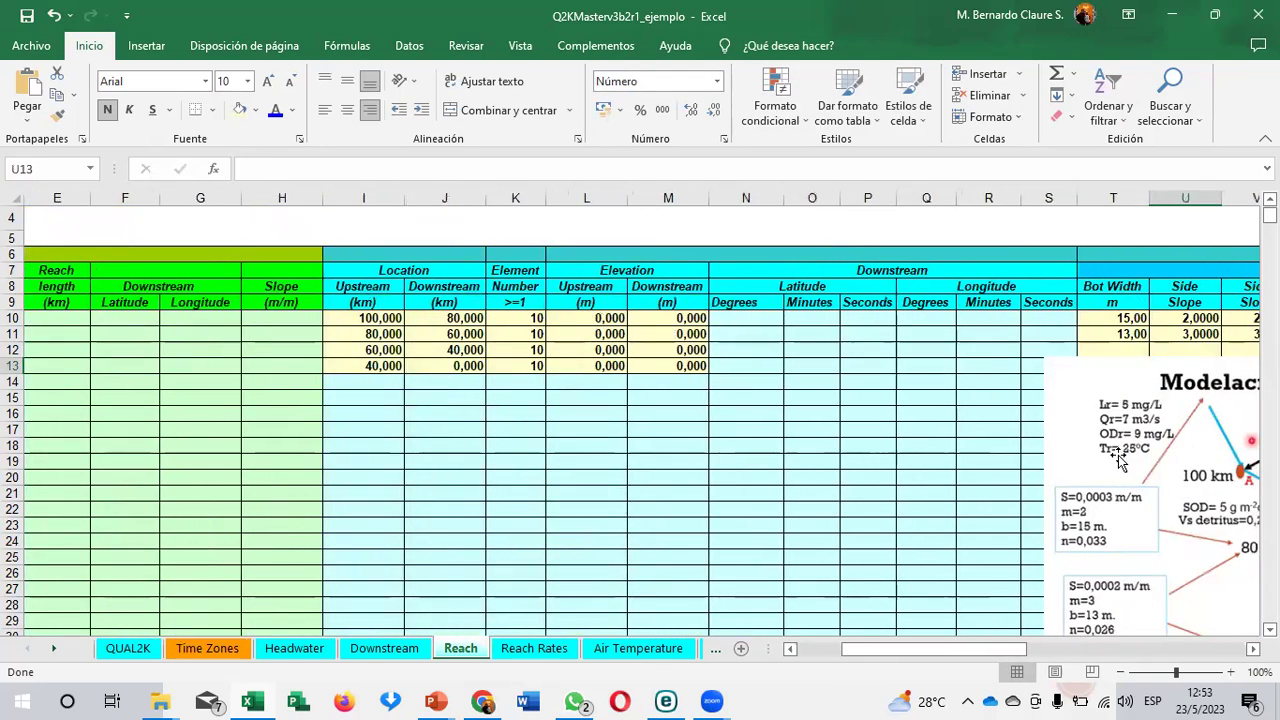
pyautogui.hscroll(7, 1135, 612)
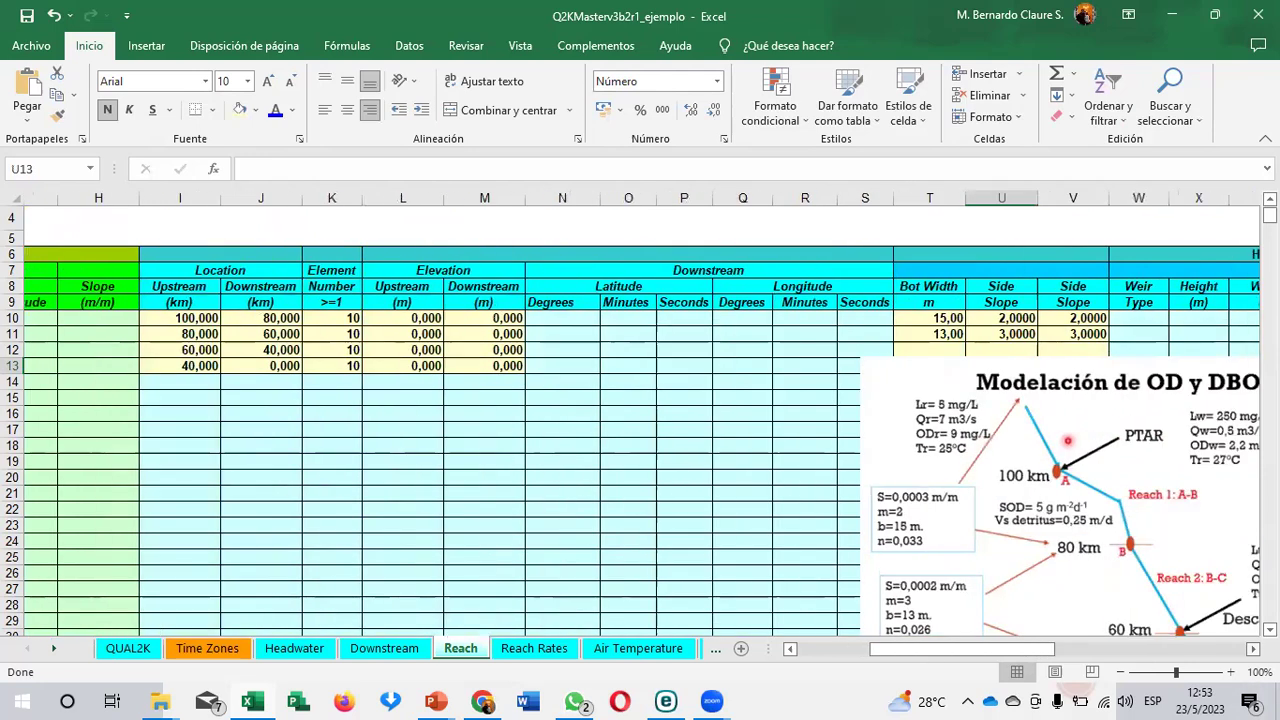
pyautogui.moveTo(826, 500); pyautogui.dragTo(1101, 361)
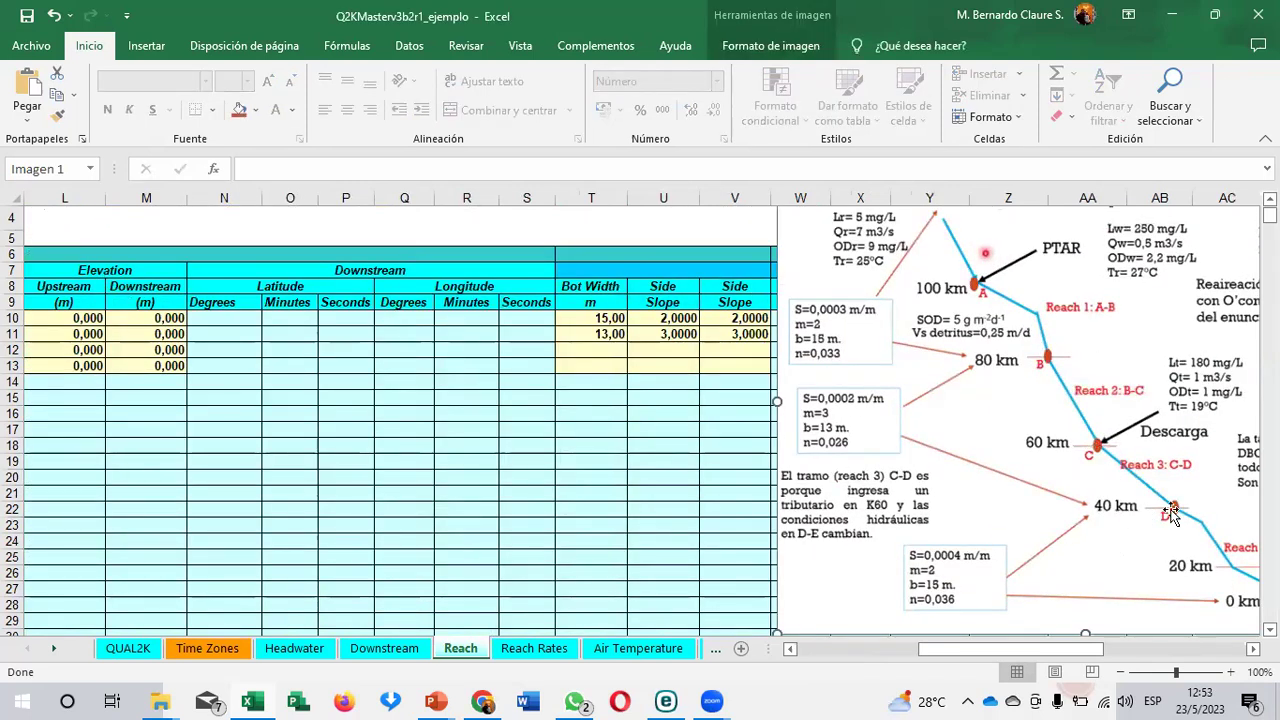
# Step: Enter reach 3's channel geometry in row 12: bottom width 13 m and both side slopes 3
pyautogui.click(604, 343)
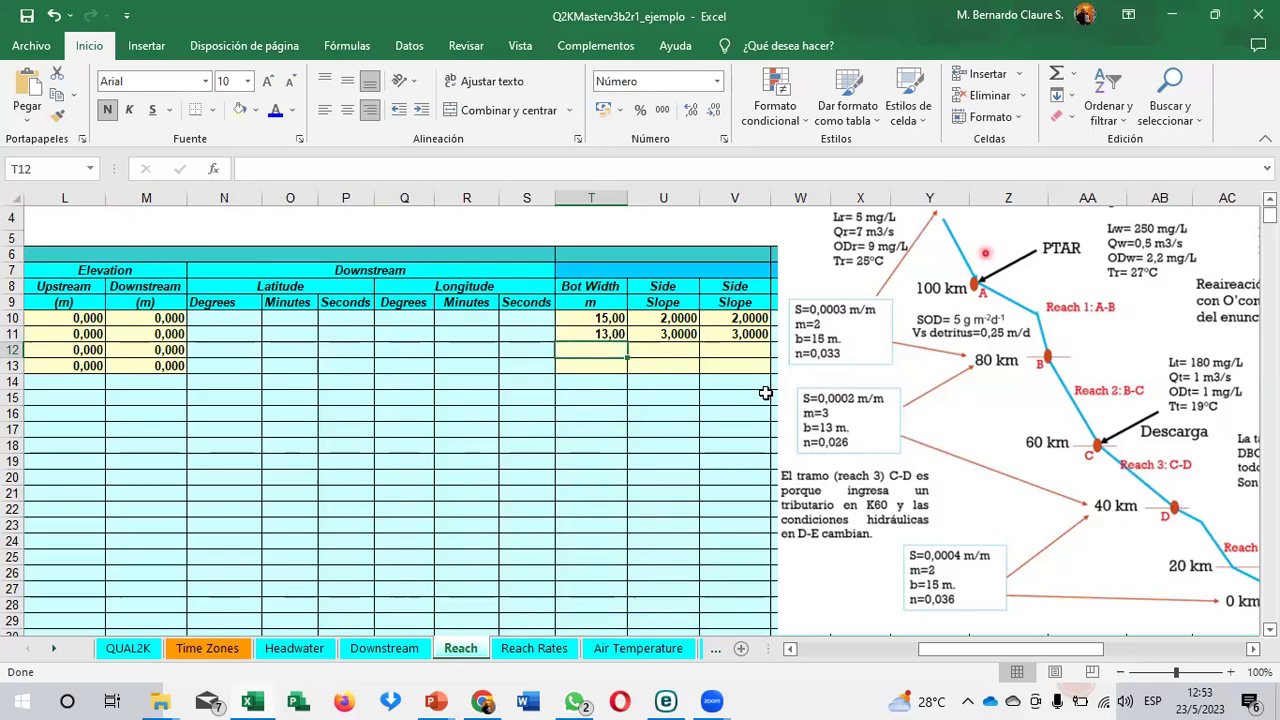
pyautogui.write('13')
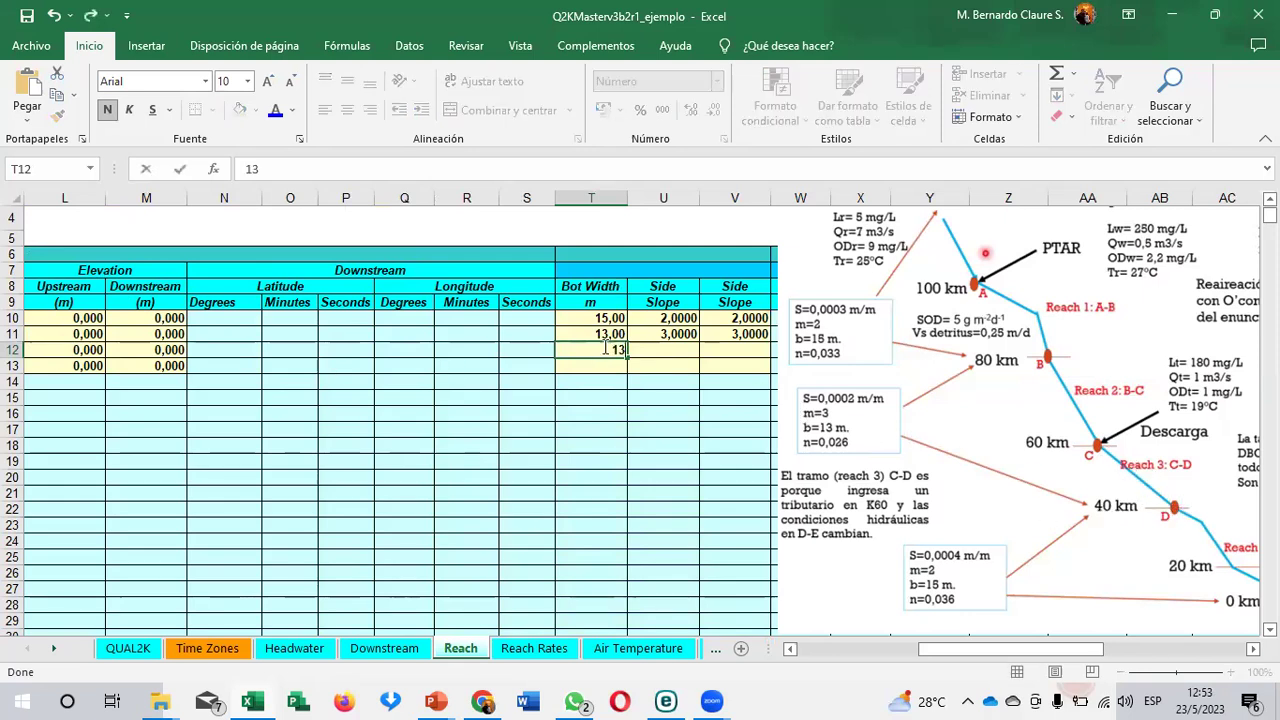
pyautogui.press('Tab')
pyautogui.write('3')
pyautogui.press('Tab')
pyautogui.write('3')
pyautogui.press('Return')
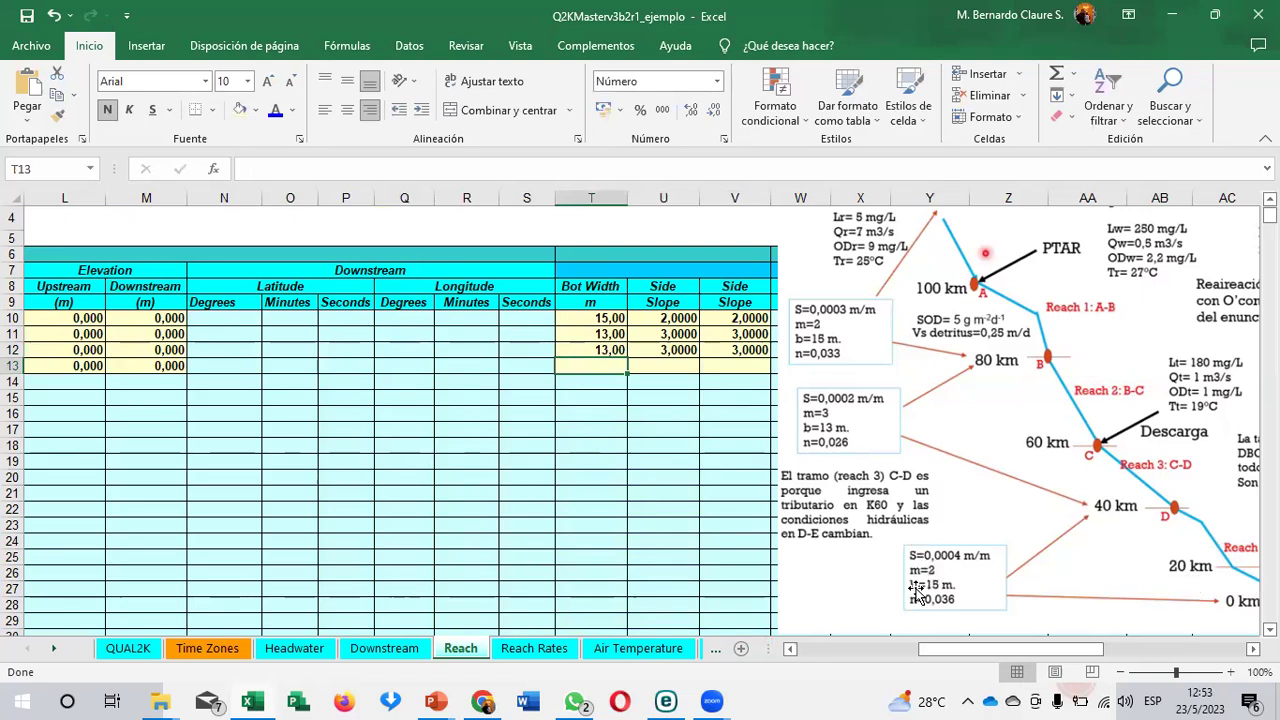
# Step: Enter reach 4's channel geometry in row 13: bottom width 15 m and both side slopes 2
pyautogui.write('15')
pyautogui.press('Tab')
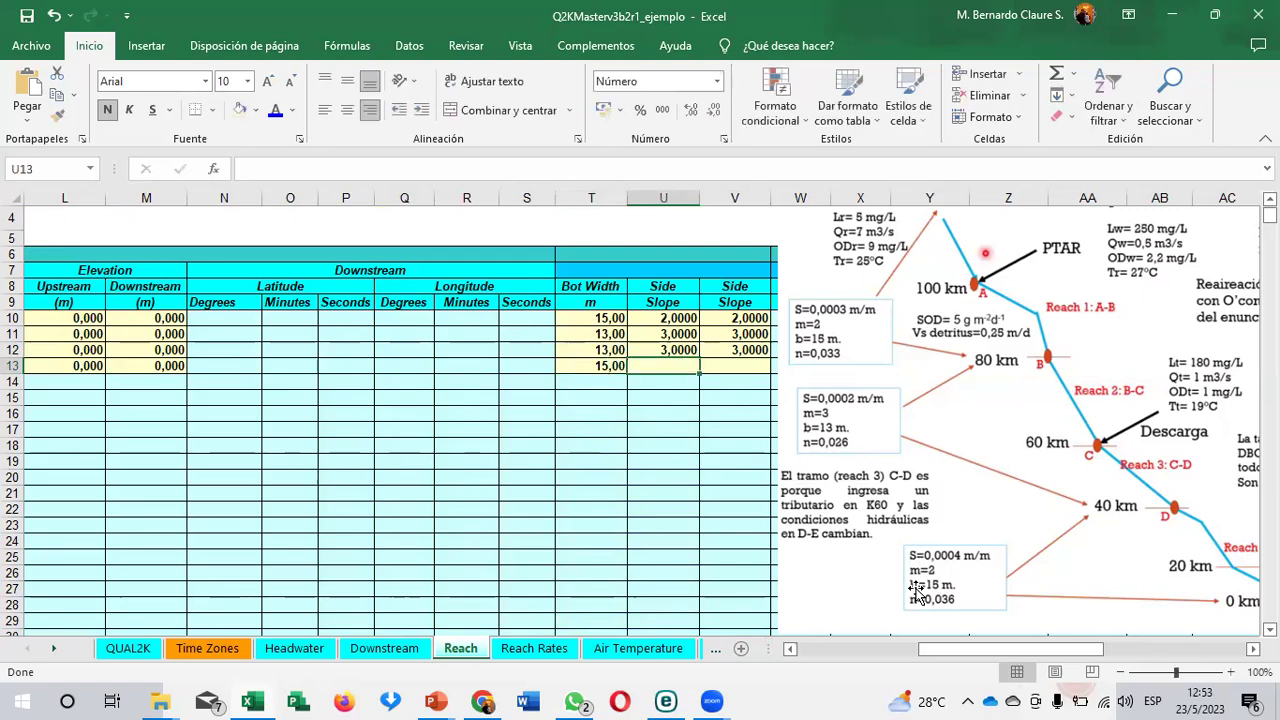
pyautogui.write('2')
pyautogui.press('Tab')
pyautogui.write('2')
pyautogui.press('Tab')
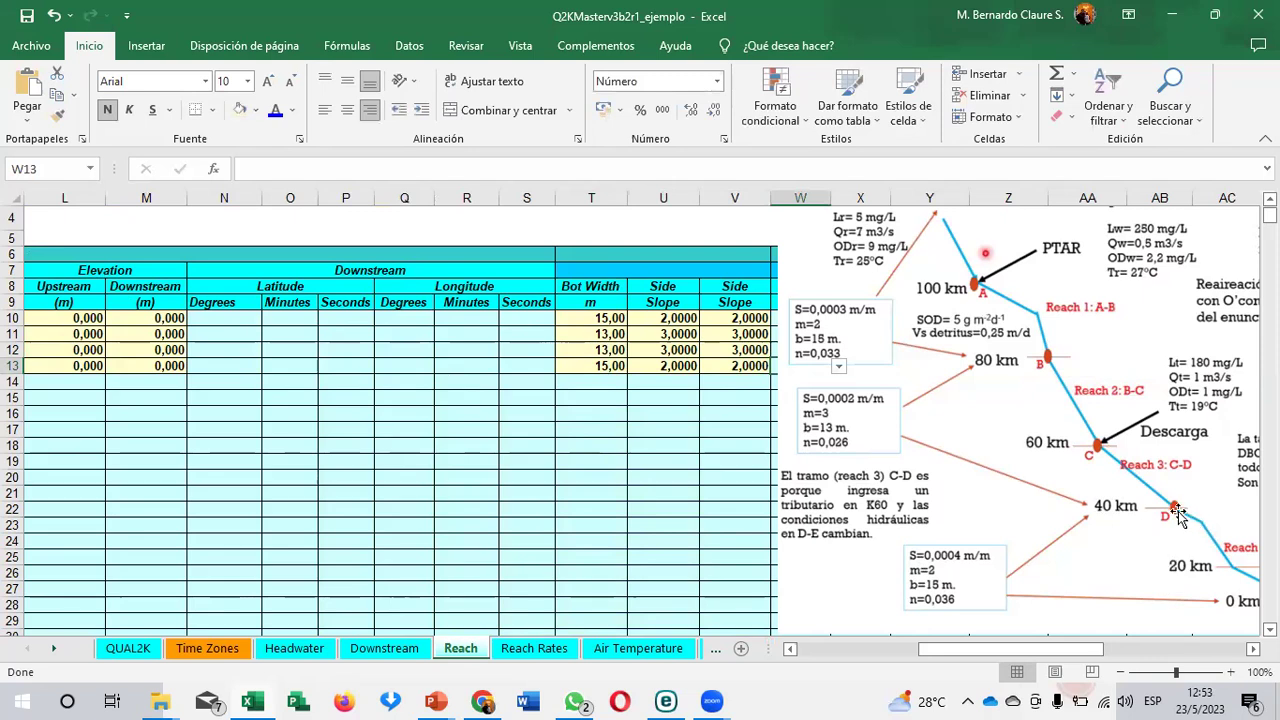
# Step: Move the river diagram picture over columns M to U to uncover the weir columns
pyautogui.click(719, 345)
pyautogui.press('Right')
pyautogui.press('Right')
pyautogui.press('Right')
pyautogui.press('Right')
pyautogui.press('Right')
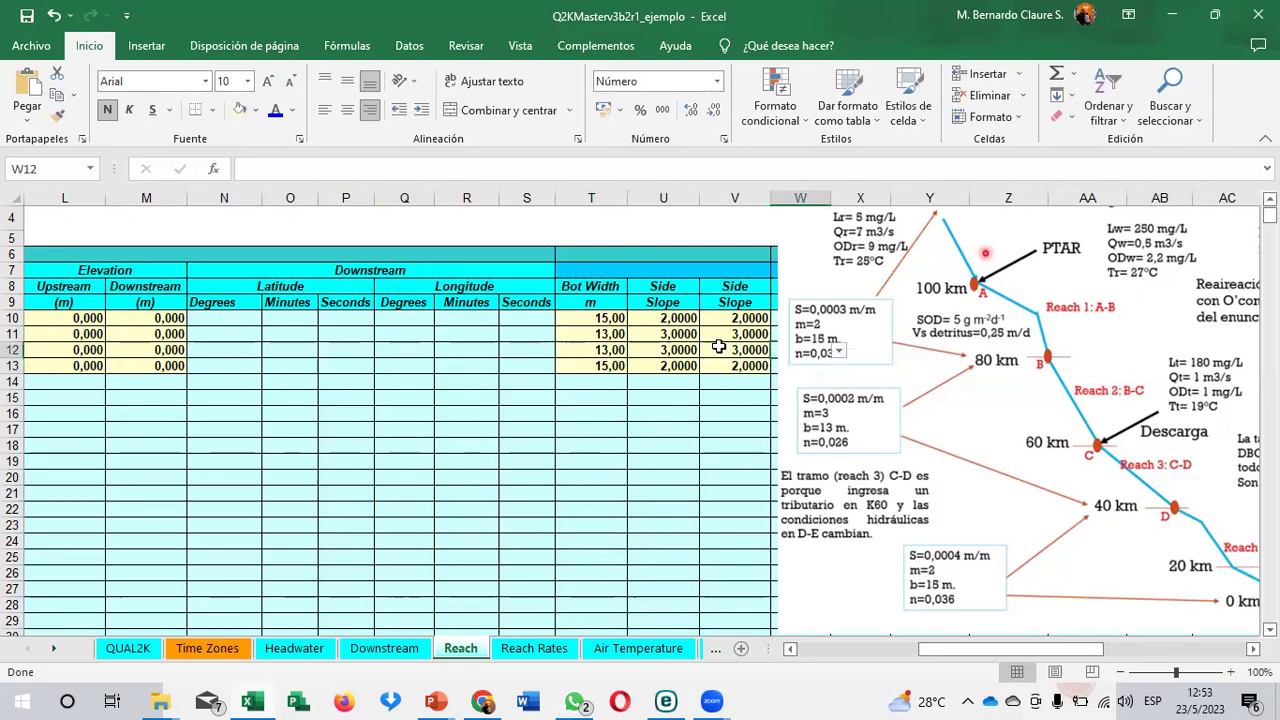
pyautogui.moveTo(912, 380); pyautogui.dragTo(194, 346)
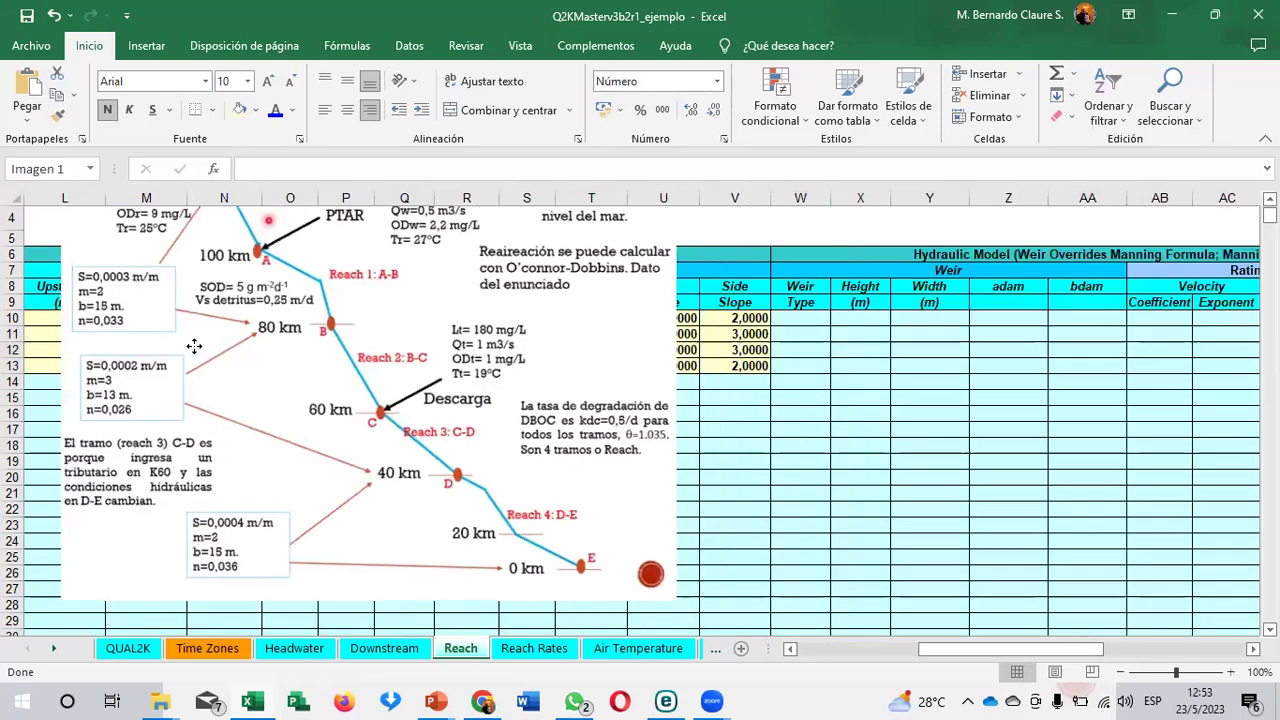
# Step: Reposition the river diagram picture over columns V to AD, beside the Manning Formula columns, with its lower channel data readable
pyautogui.click(785, 369)
pyautogui.press('Right')
pyautogui.press('Right')
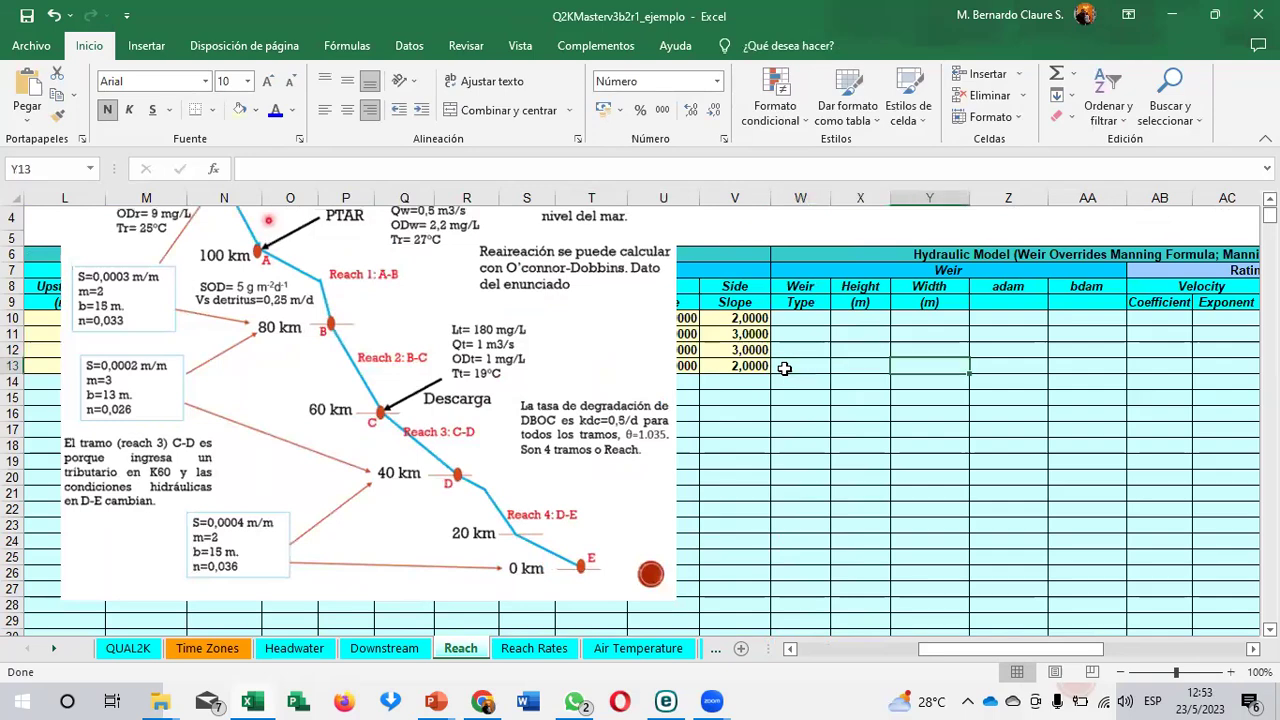
pyautogui.press('Right')
pyautogui.press('Right')
pyautogui.press('Right')
pyautogui.press('Right')
pyautogui.press('Right')
pyautogui.press('Right')
pyautogui.press('Right')
pyautogui.press('Right')
pyautogui.press('Right')
pyautogui.moveTo(318, 338); pyautogui.dragTo(821, 378)
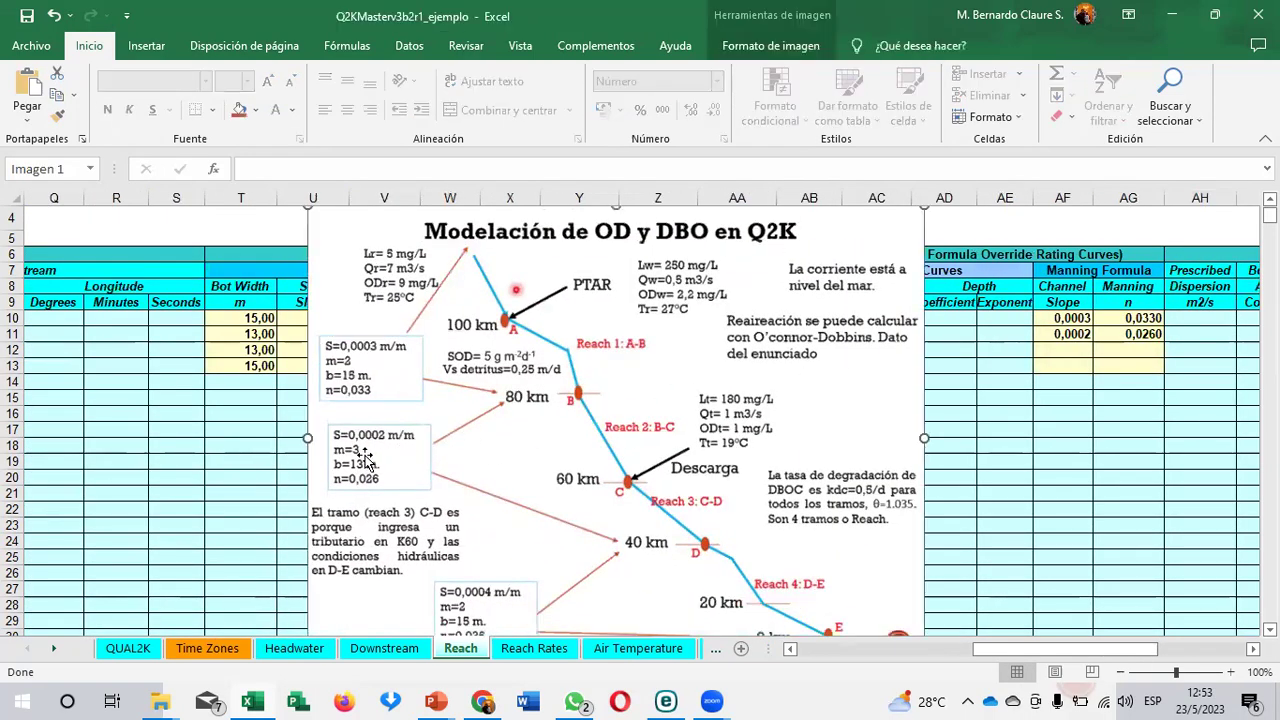
pyautogui.moveTo(524, 545); pyautogui.dragTo(547, 501)
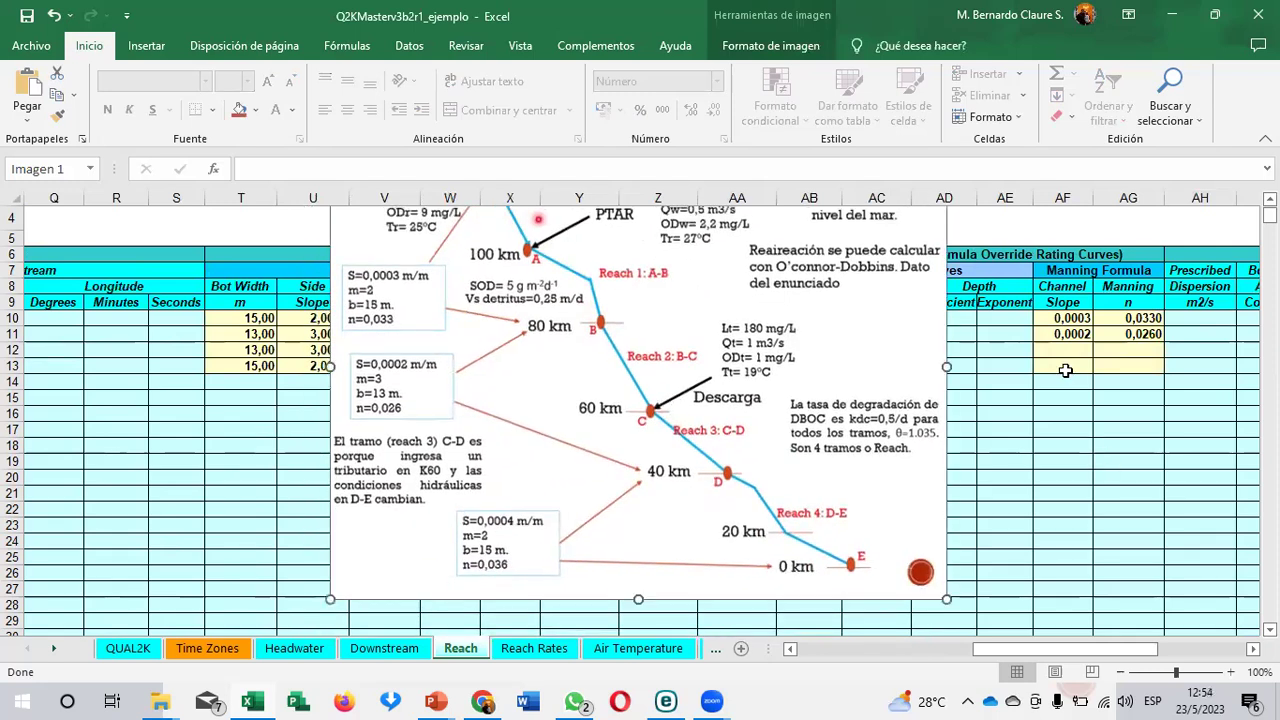
# Step: Enter reach 3's Manning Formula values in row 12: channel slope 0,0002 and Manning n 0,026
pyautogui.click(1063, 353)
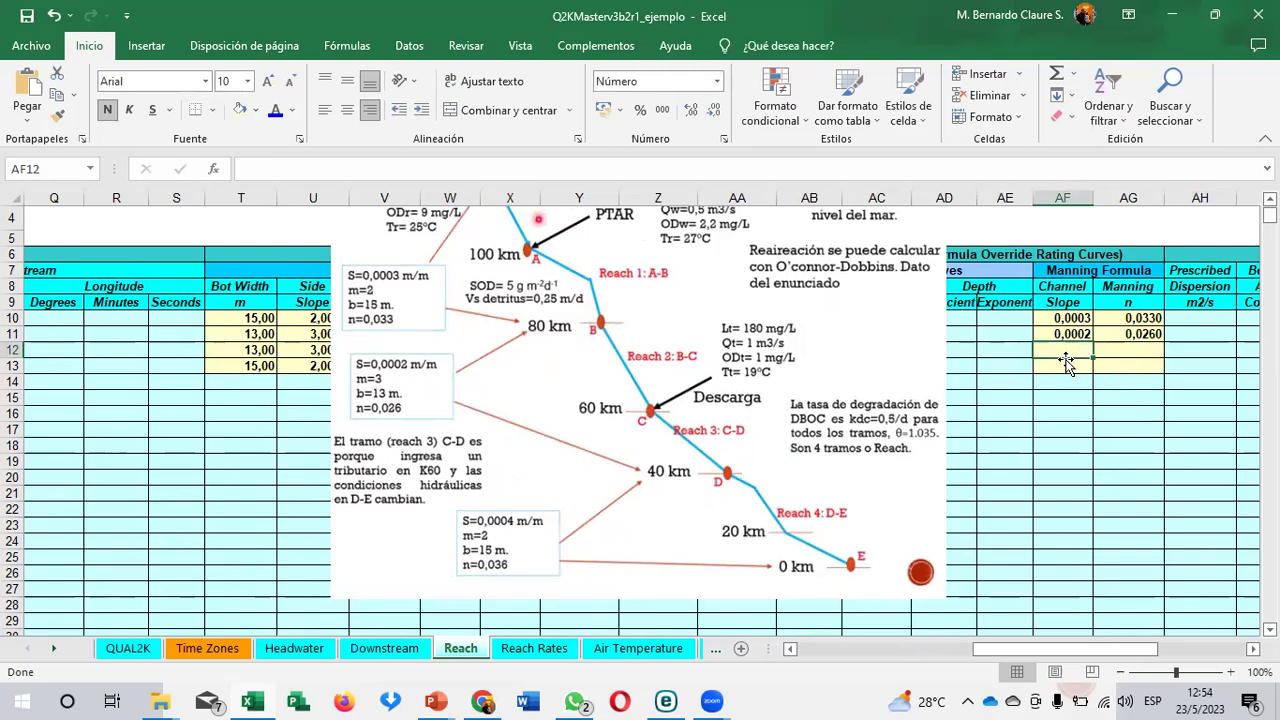
pyautogui.write('0,0002')
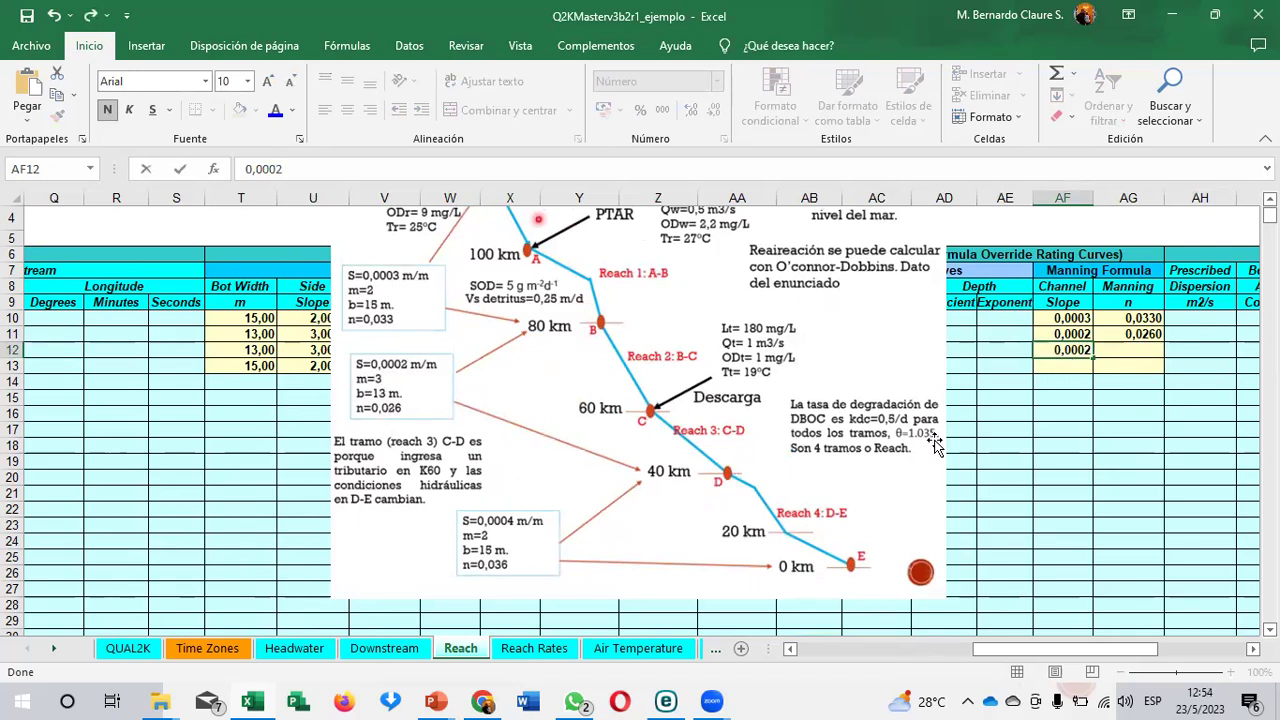
pyautogui.click(1135, 348)
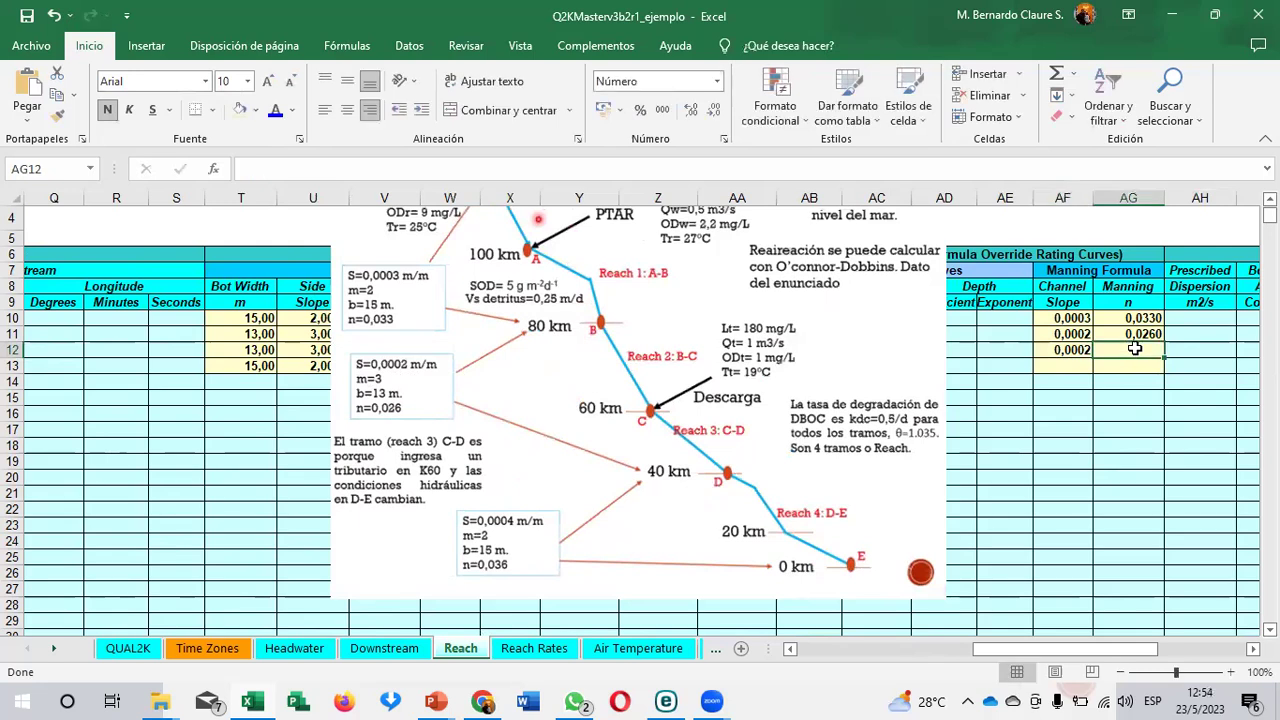
pyautogui.write('0,')
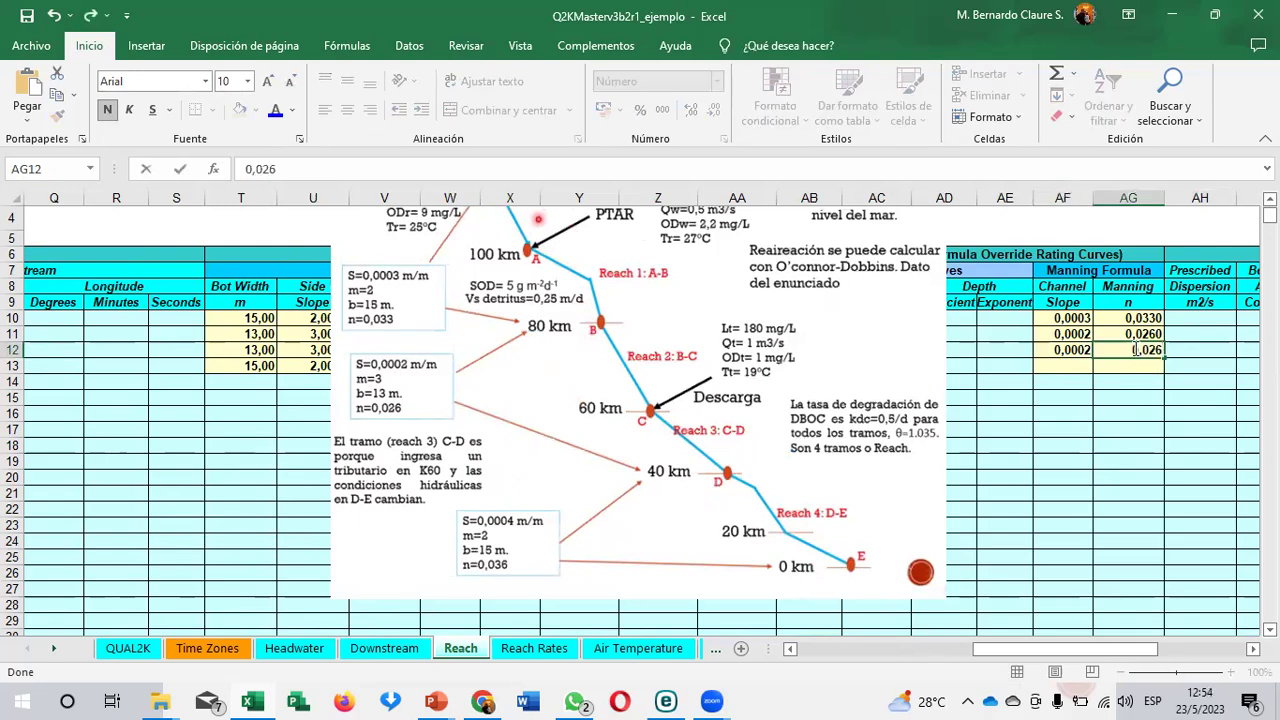
pyautogui.write('026')
pyautogui.press('Return')
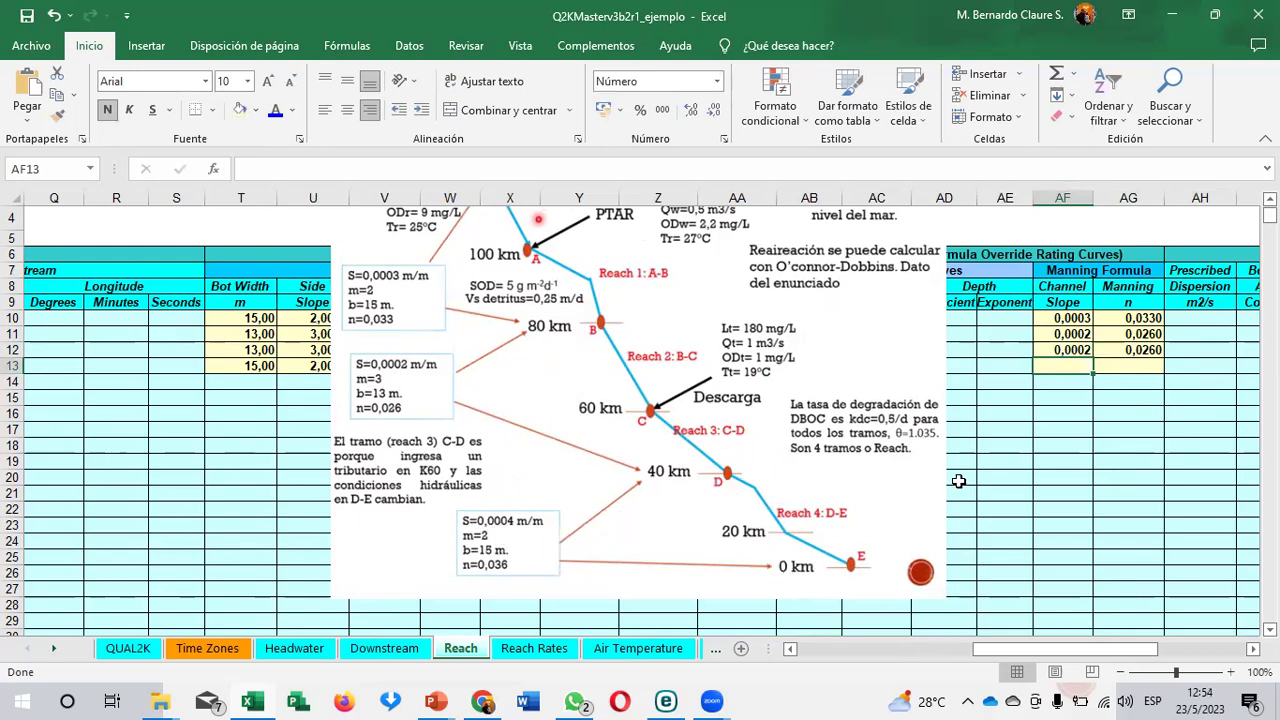
# Step: Enter reach 4's channel slope 0,0004 and Manning n 0,036, and shift the river diagram away from the Rating Curves columns
pyautogui.write('0,0')
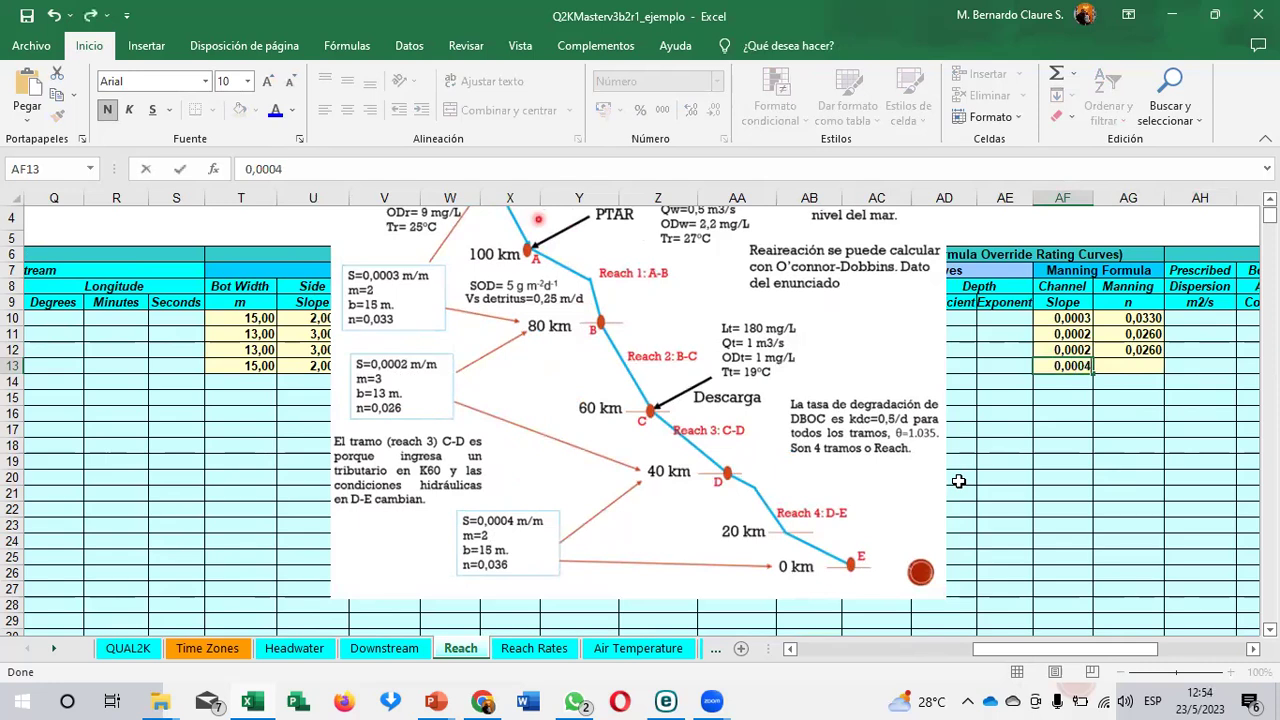
pyautogui.write('004')
pyautogui.press('Tab')
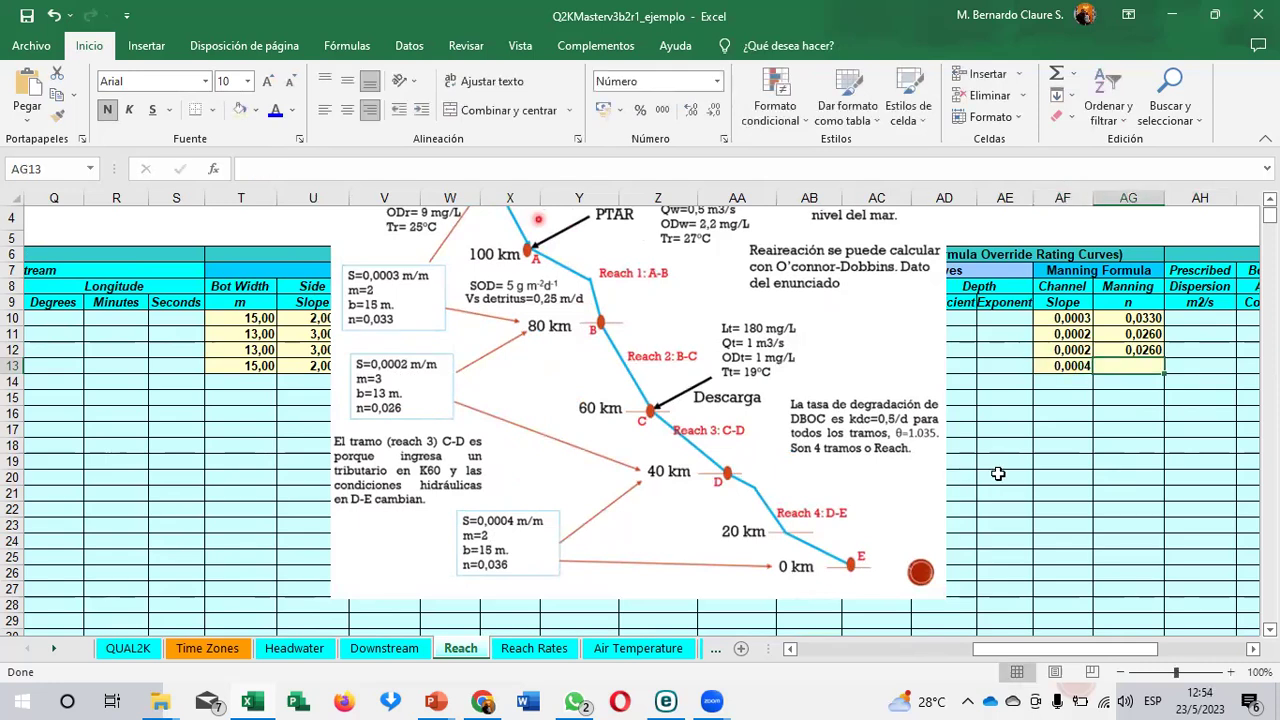
pyautogui.write('0,036')
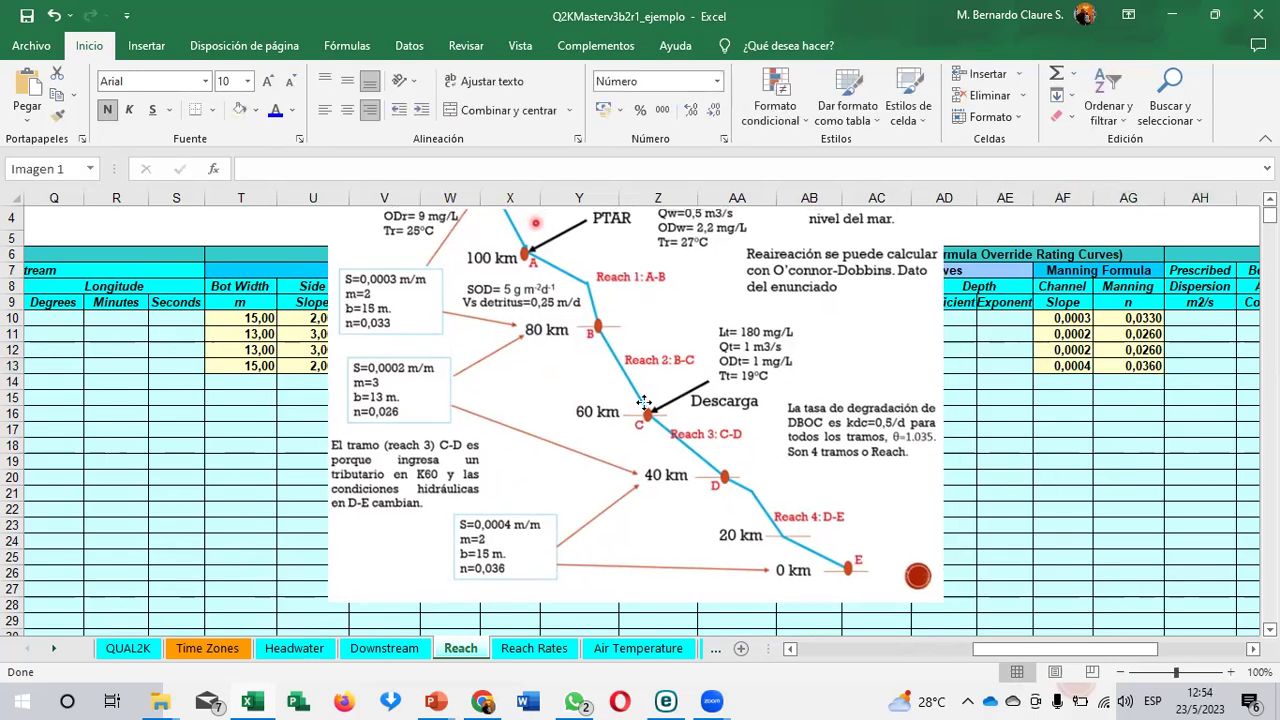
pyautogui.moveTo(785, 372); pyautogui.dragTo(634, 435)
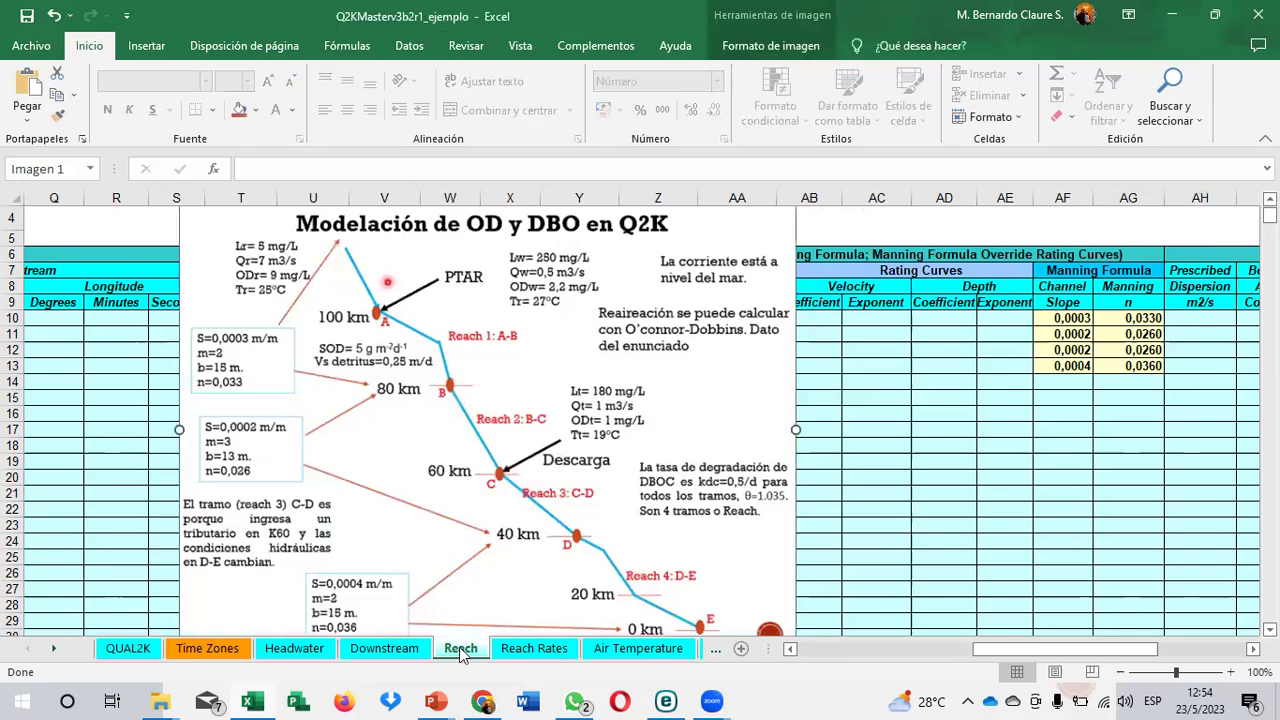
pyautogui.click(128, 323)
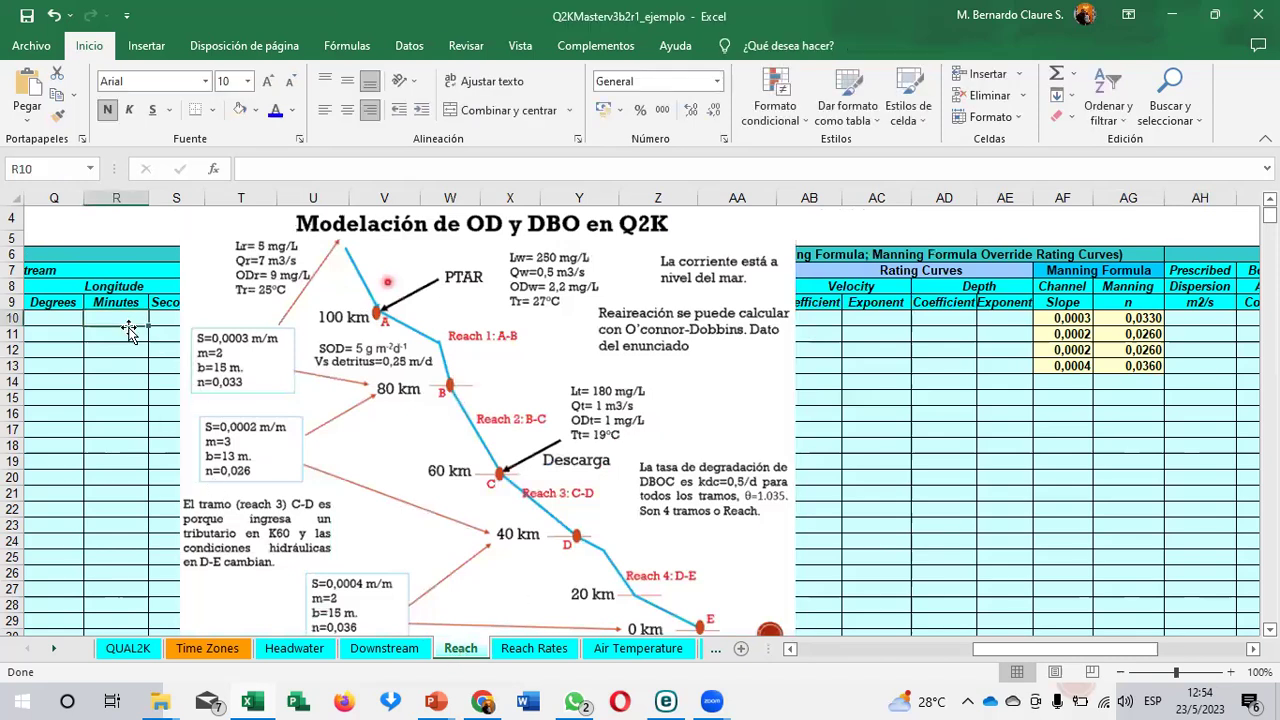
# Step: Label reaches 3 and 4 in A12 and A13 of the Reach sheet as "Tramo 3: C-D" and "Tramo 4: D-E"
pyautogui.press('Home')
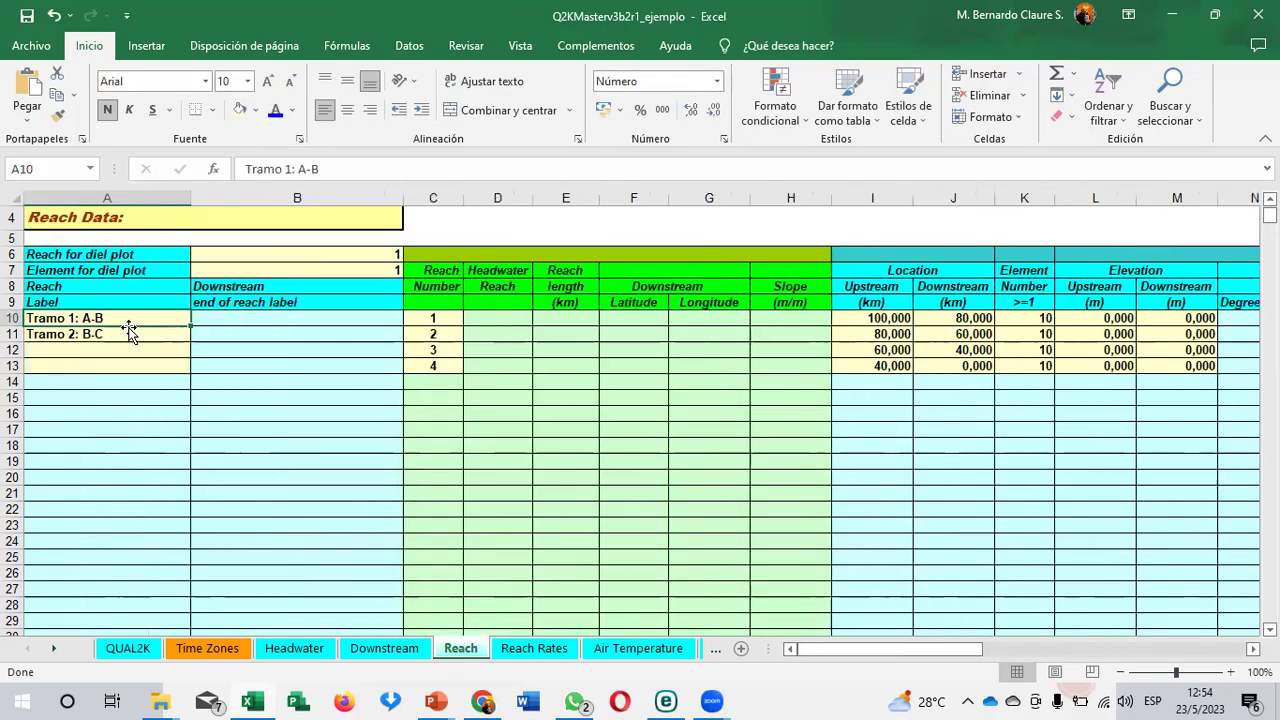
pyautogui.click(61, 348)
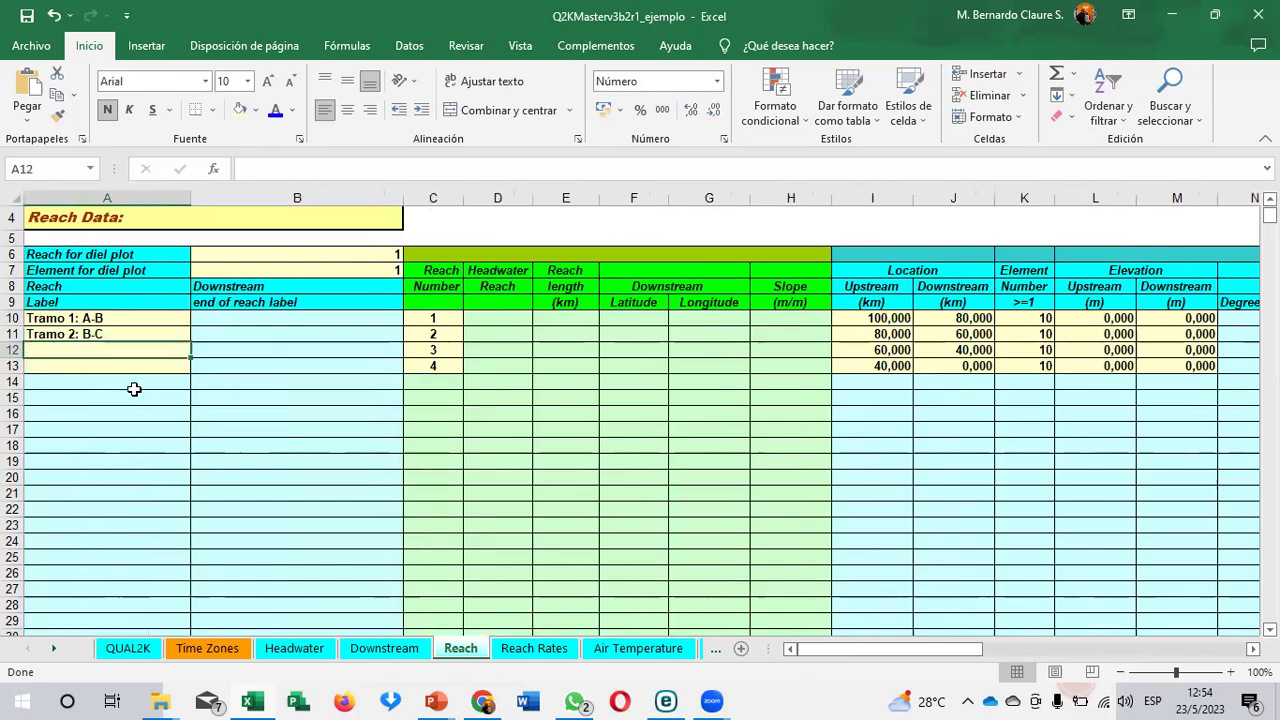
pyautogui.write('Tramo 3: ')
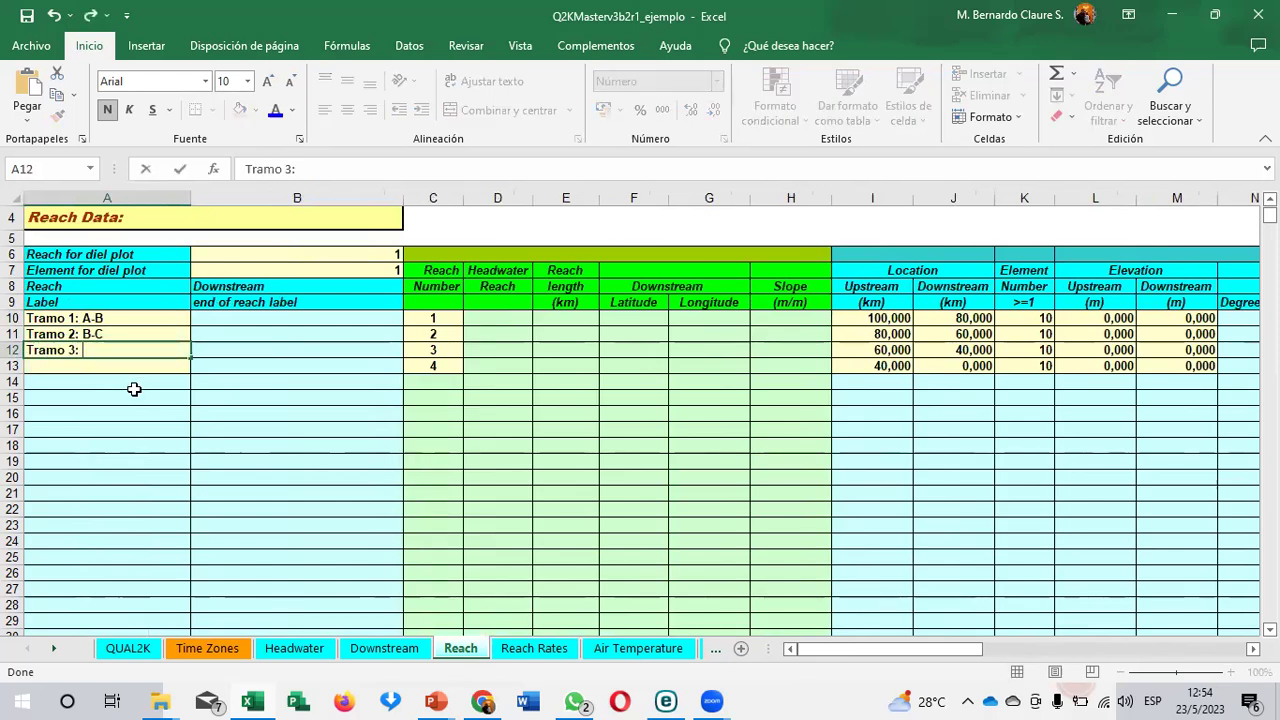
pyautogui.write('C-D')
pyautogui.press('Return')
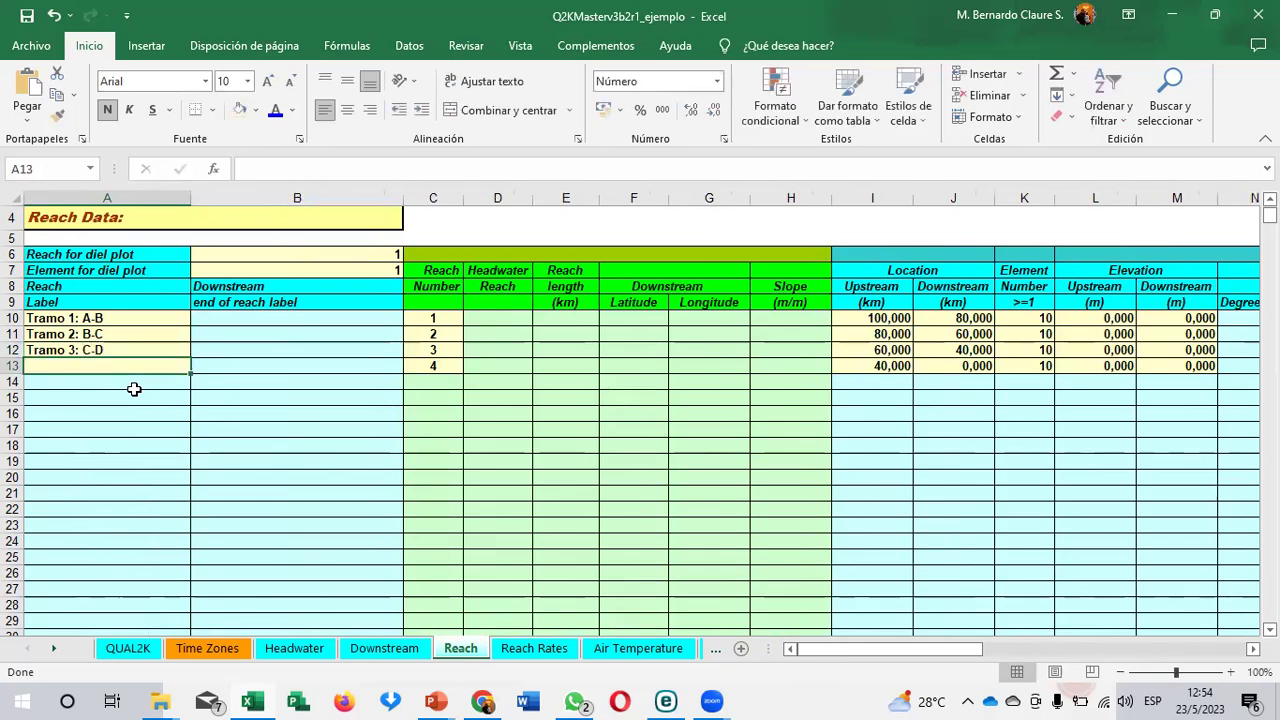
pyautogui.write('Tramo 4:')
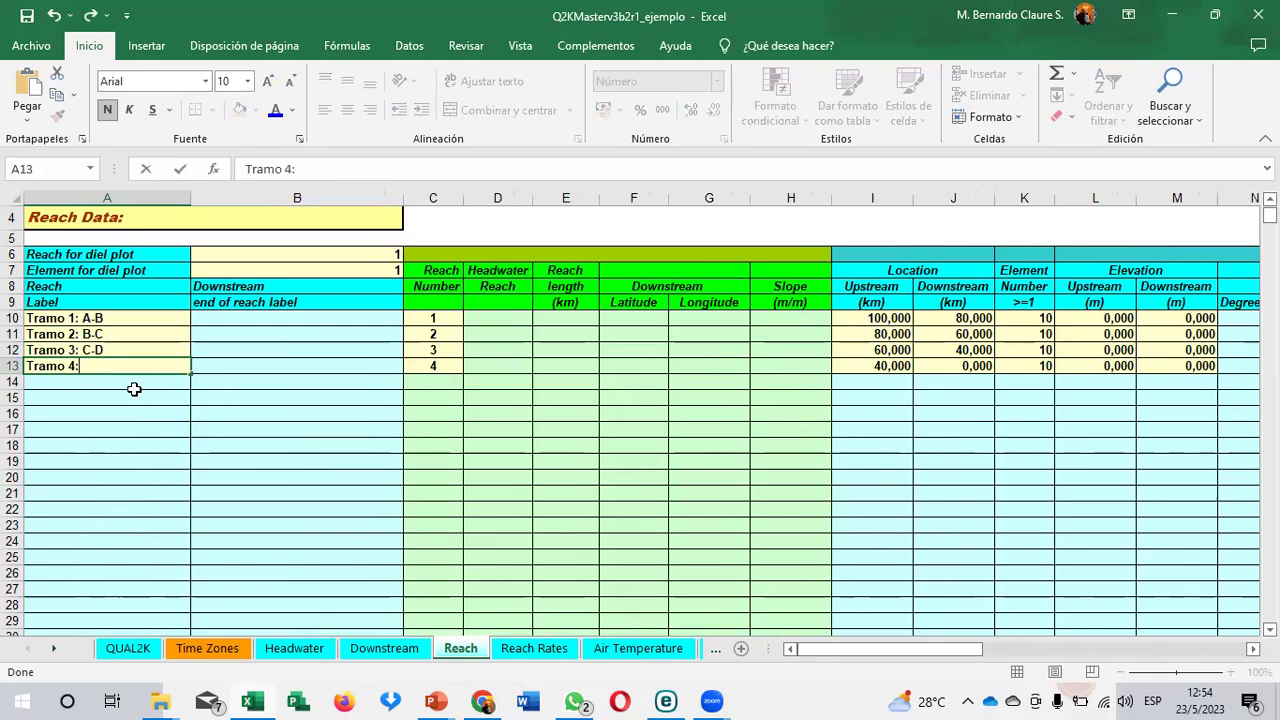
pyautogui.write(' D-E')
pyautogui.press('Return')
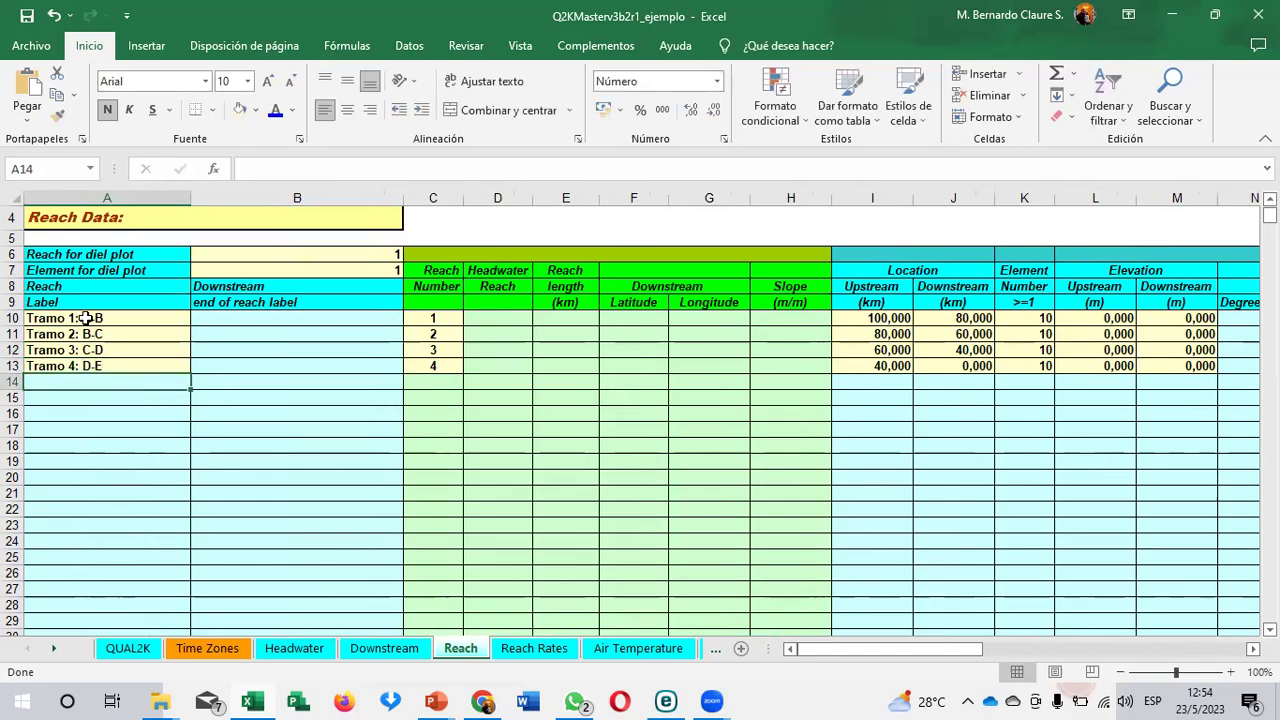
# Step: Copy the four reach labels from A10:A13 of the Reach sheet into the Reach Label cells B10:B13 of the Reach Rates sheet
pyautogui.moveTo(57, 319); pyautogui.dragTo(67, 366)
pyautogui.hotkey('ctrl', 'c')
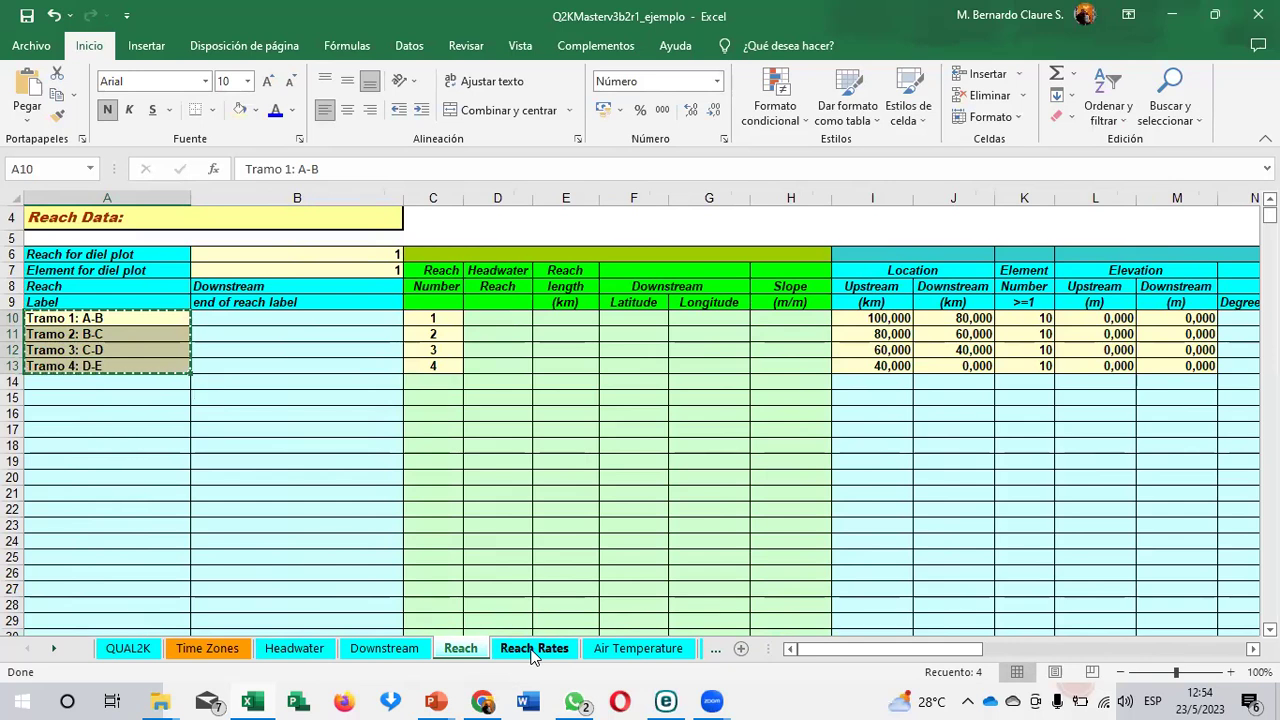
pyautogui.click(533, 649)
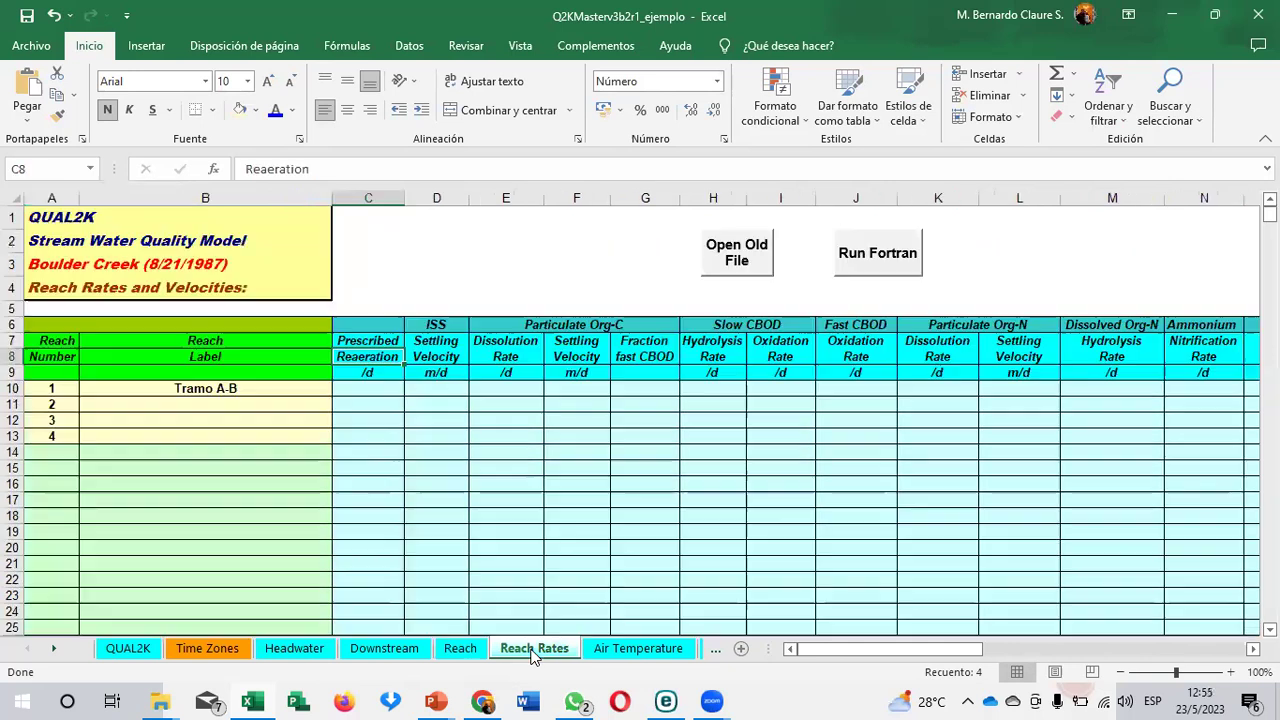
pyautogui.click(202, 394)
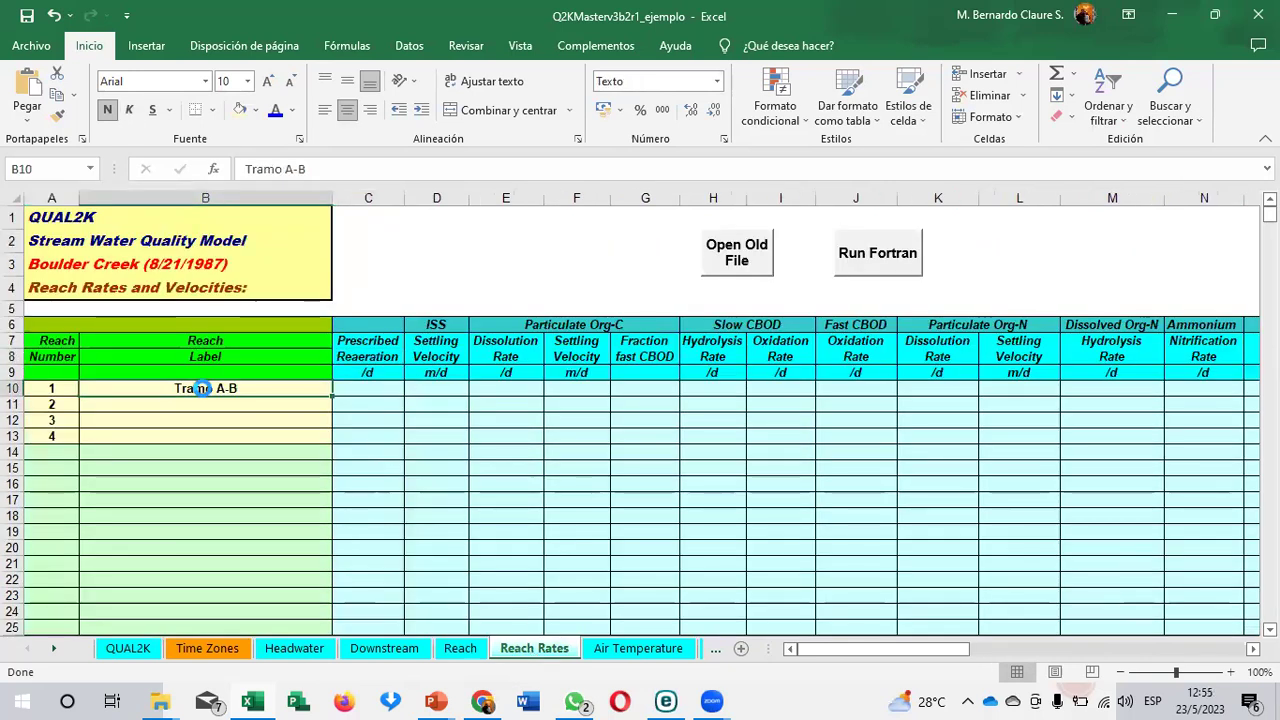
pyautogui.hotkey('ctrl', 'v')
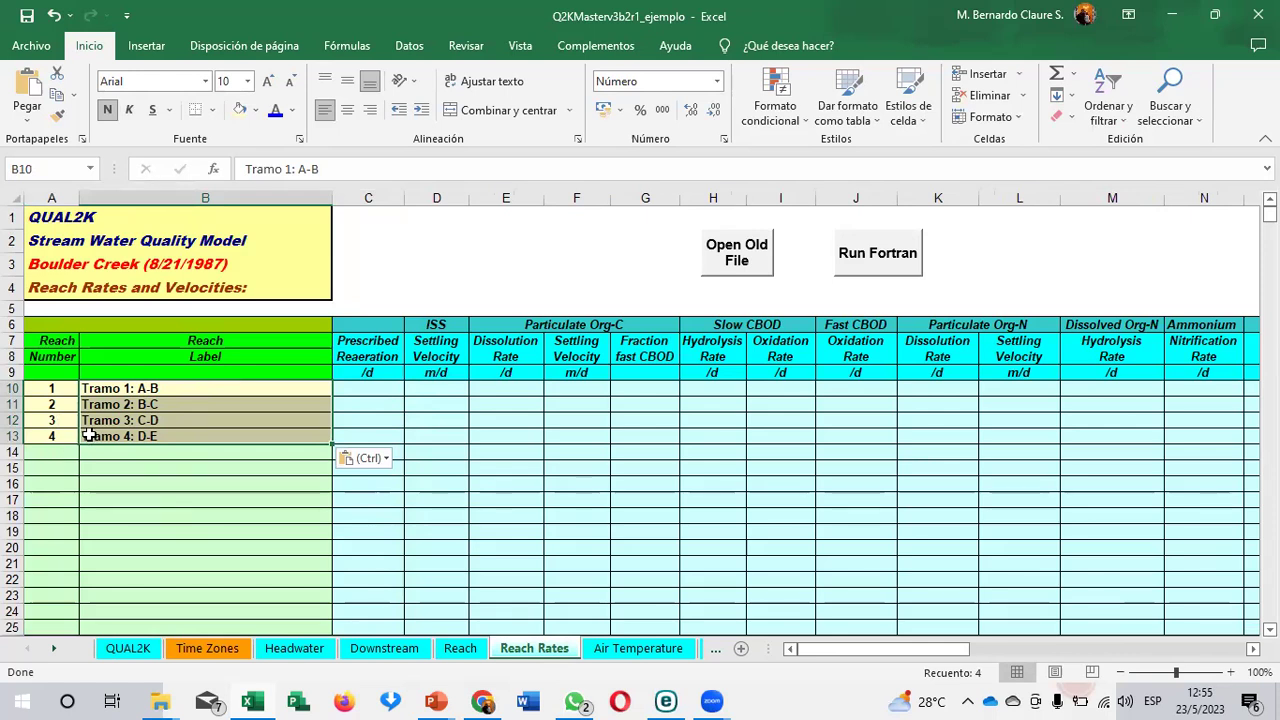
# Step: Examine the rate columns of the Reach Rates sheet along row 10, from Prescribed Reaeration through Bottom Algae 2
pyautogui.click(296, 400)
pyautogui.press('Right')
pyautogui.press('Right')
pyautogui.press('Right')
pyautogui.press('Right')
pyautogui.press('Right')
pyautogui.press('Right')
pyautogui.press('Right')
pyautogui.press('Right')
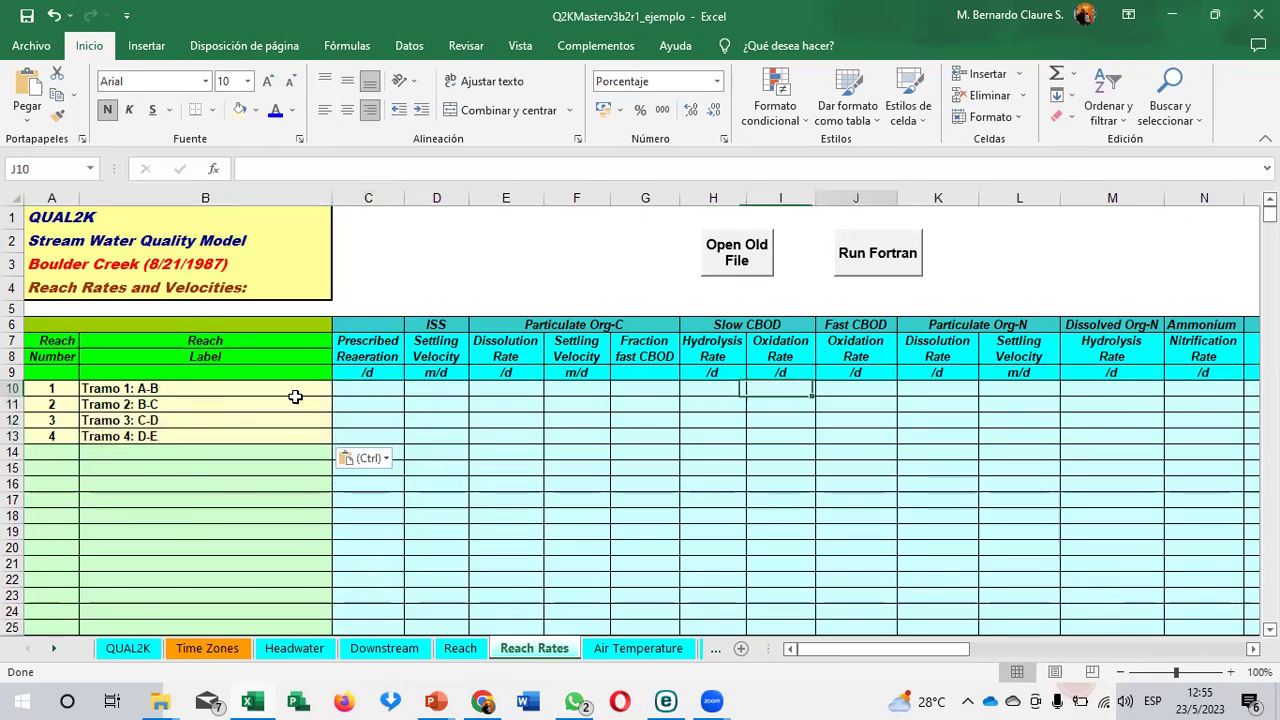
pyautogui.press('Right')
pyautogui.press('Right')
pyautogui.press('Right')
pyautogui.press('Right')
pyautogui.press('Right')
pyautogui.press('Right')
pyautogui.press('Right')
pyautogui.press('Right')
pyautogui.press('Right')
pyautogui.press('Right')
pyautogui.press('Right')
pyautogui.press('Right')
pyautogui.press('Right')
pyautogui.press('Right')
pyautogui.press('Right')
pyautogui.press('Right')
pyautogui.press('Right')
pyautogui.press('Right')
pyautogui.press('Right')
pyautogui.press('Right')
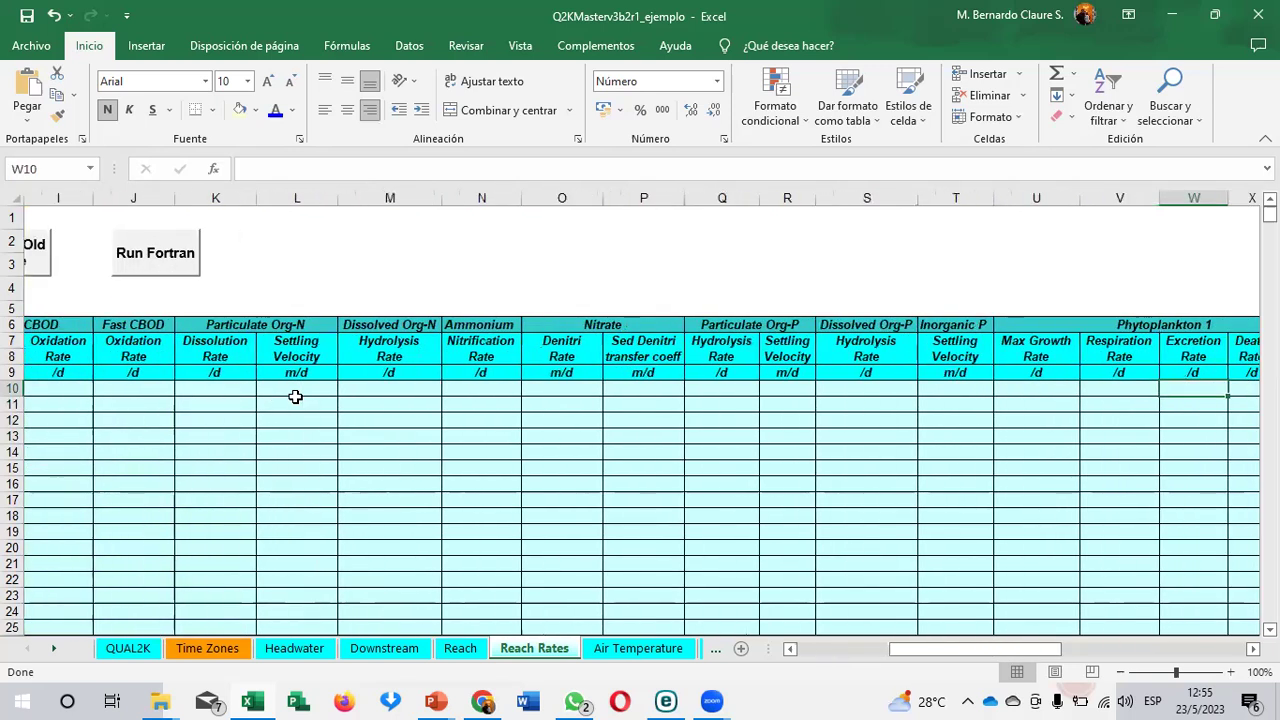
pyautogui.press('Right')
pyautogui.press('Right')
pyautogui.press('Right')
pyautogui.press('Right')
pyautogui.press('Right')
pyautogui.press('Right')
pyautogui.press('Right')
pyautogui.press('Right')
pyautogui.press('Right')
pyautogui.press('Right')
pyautogui.press('Right')
pyautogui.press('Right')
pyautogui.press('Right')
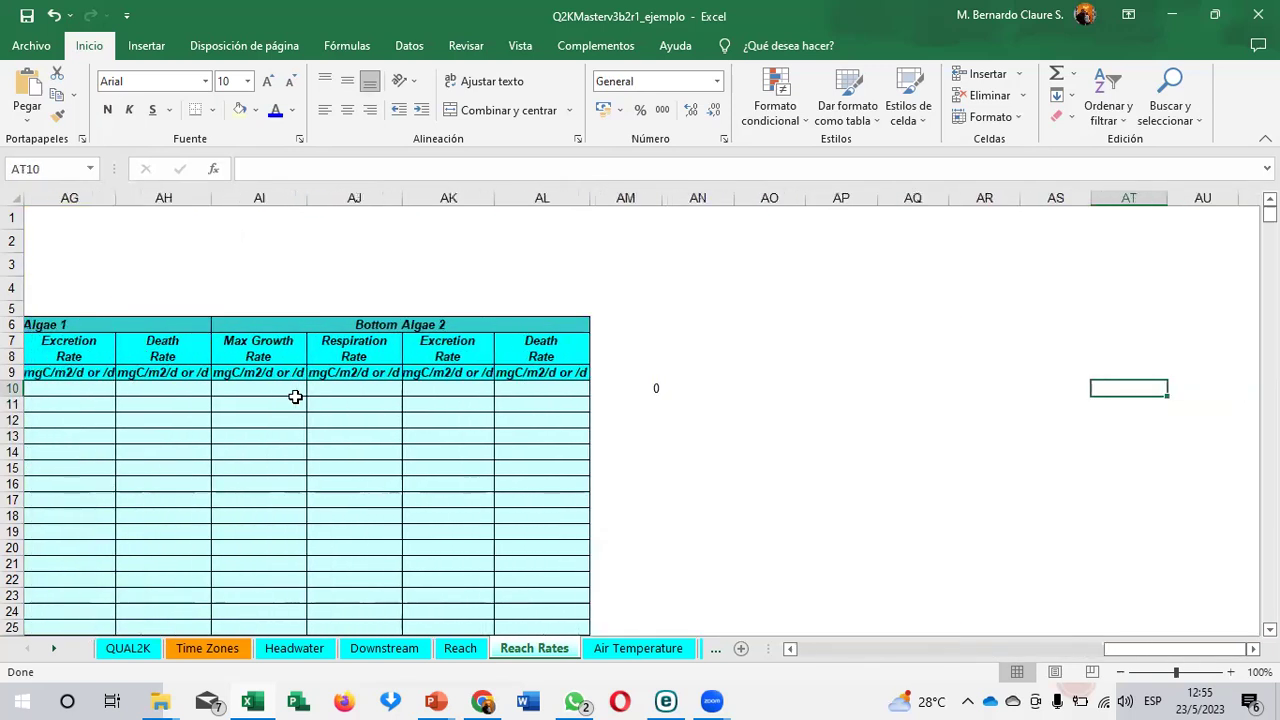
pyautogui.press('Left')
pyautogui.press('Left')
pyautogui.press('Left')
pyautogui.press('Left')
pyautogui.press('Left')
pyautogui.press('Left')
pyautogui.press('Left')
pyautogui.press('Left')
pyautogui.press('Left')
pyautogui.press('Left')
pyautogui.press('Left')
pyautogui.press('Left')
pyautogui.press('Left')
pyautogui.press('Left')
pyautogui.press('Left')
pyautogui.press('Left')
pyautogui.press('Left')
pyautogui.press('Left')
pyautogui.press('Left')
pyautogui.press('Left')
pyautogui.press('Left')
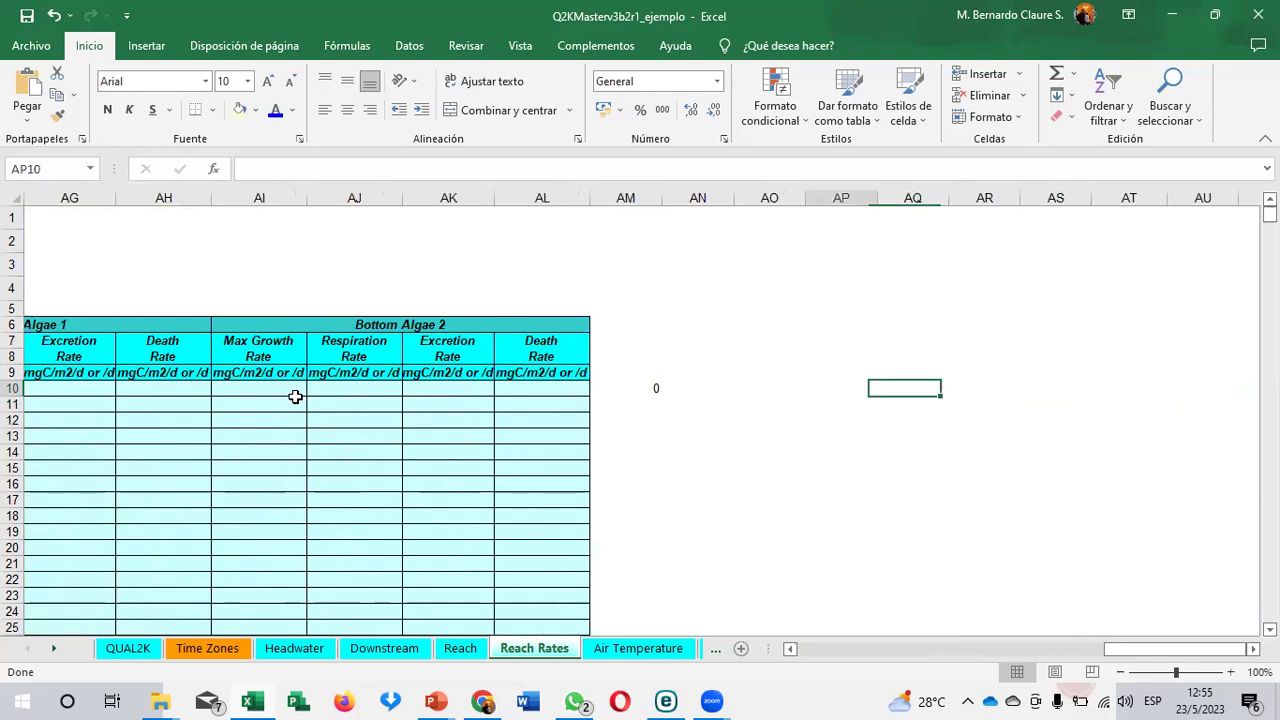
pyautogui.press('Left')
pyautogui.press('Left')
pyautogui.press('Left')
pyautogui.press('Left')
pyautogui.press('Left')
pyautogui.press('Left')
pyautogui.press('Left')
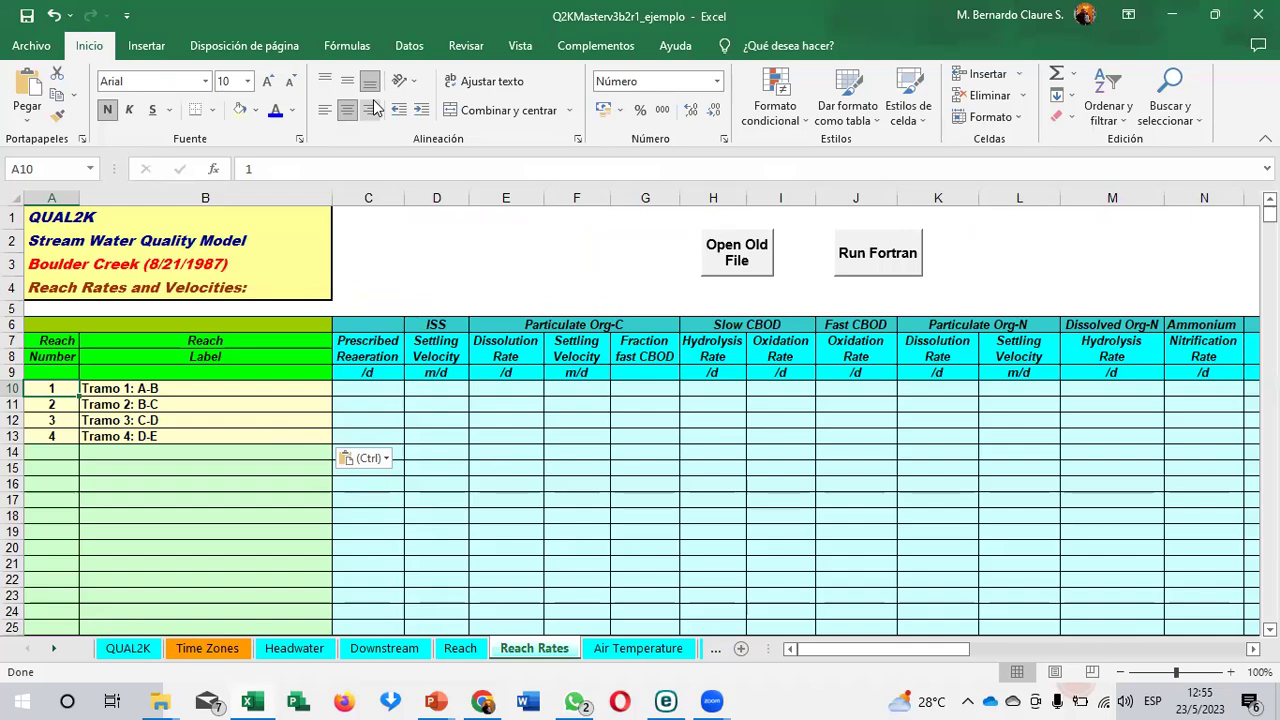
pyautogui.press('Escape')
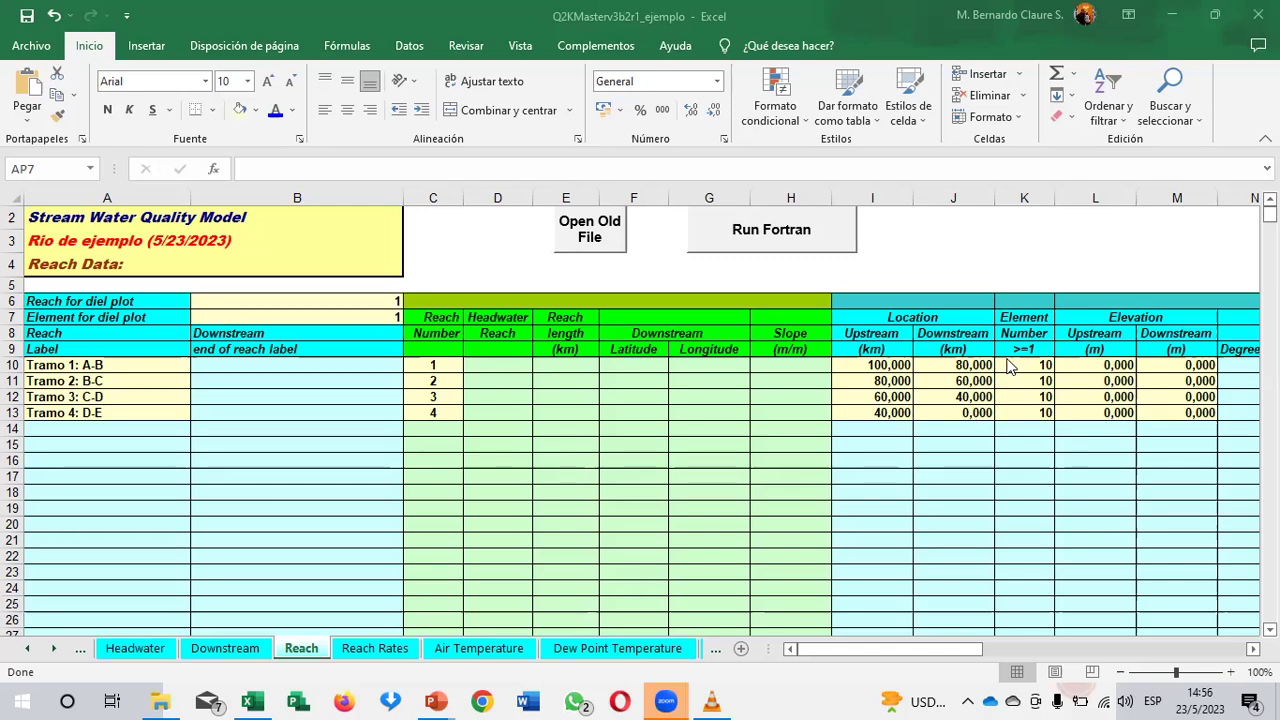
# Step: Review the element number and elevation columns on the Reach sheet, and move the river diagram picture below the reach rows, starting at row 14
pyautogui.click(1023, 365)
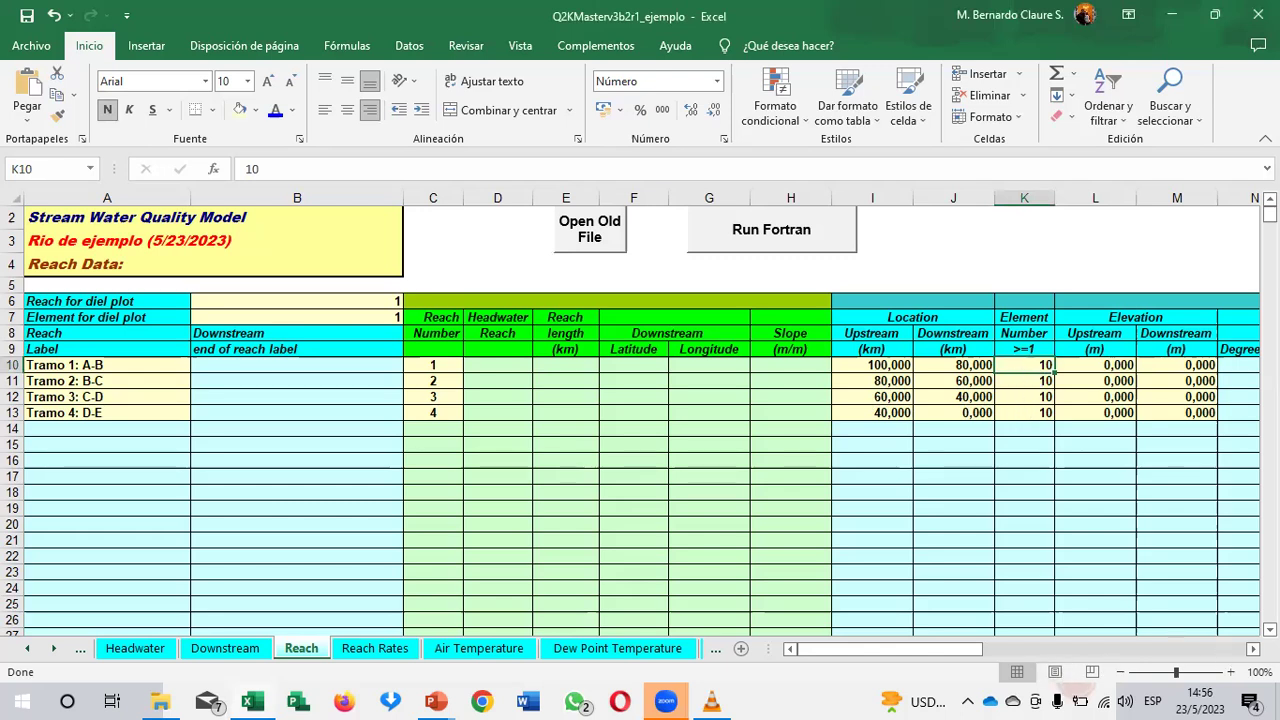
pyautogui.hscroll(5, 1253, 649)
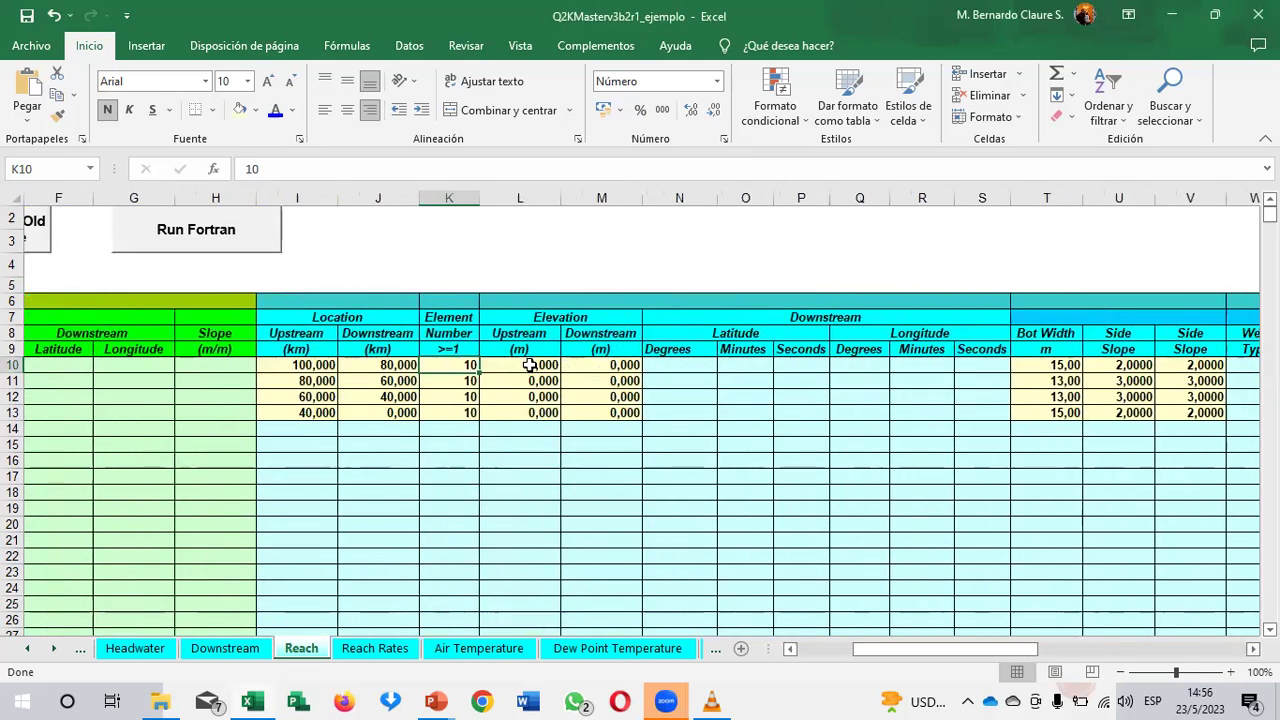
pyautogui.click(529, 365)
pyautogui.hscroll(1, 1253, 649)
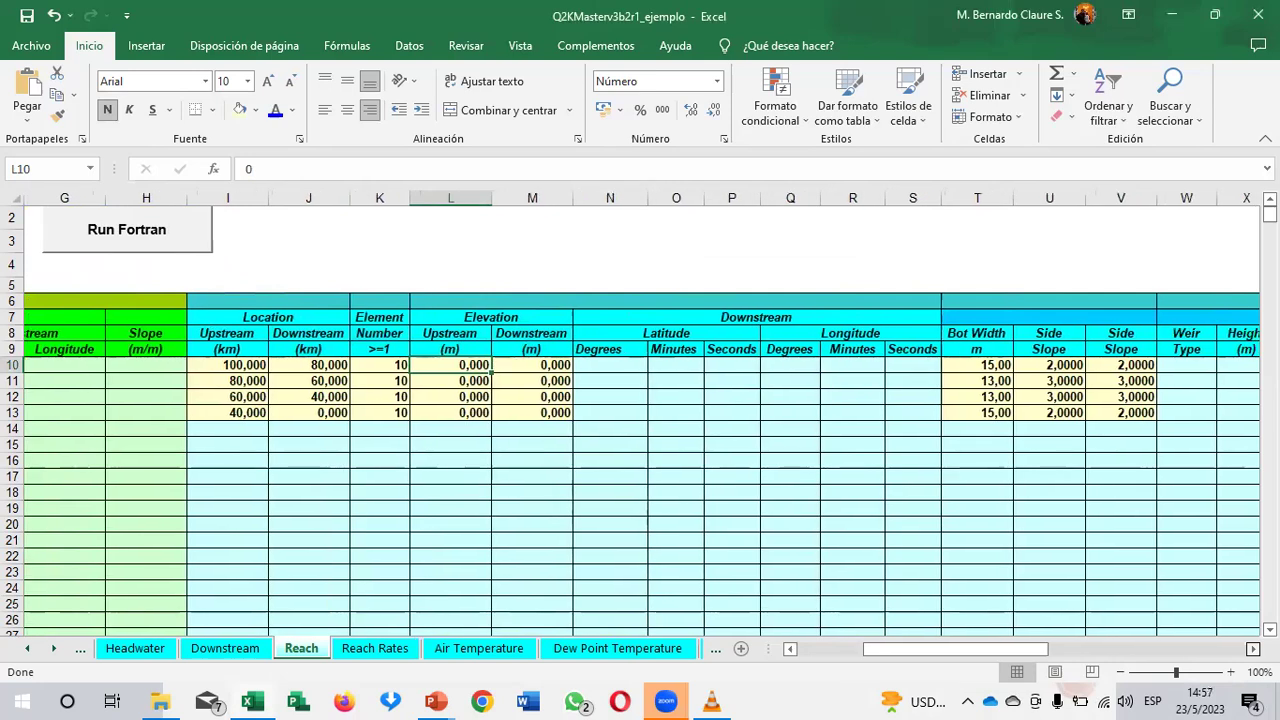
pyautogui.hscroll(9, 640, 450)
pyautogui.click(954, 509)
pyautogui.moveTo(954, 509); pyautogui.dragTo(127, 490)
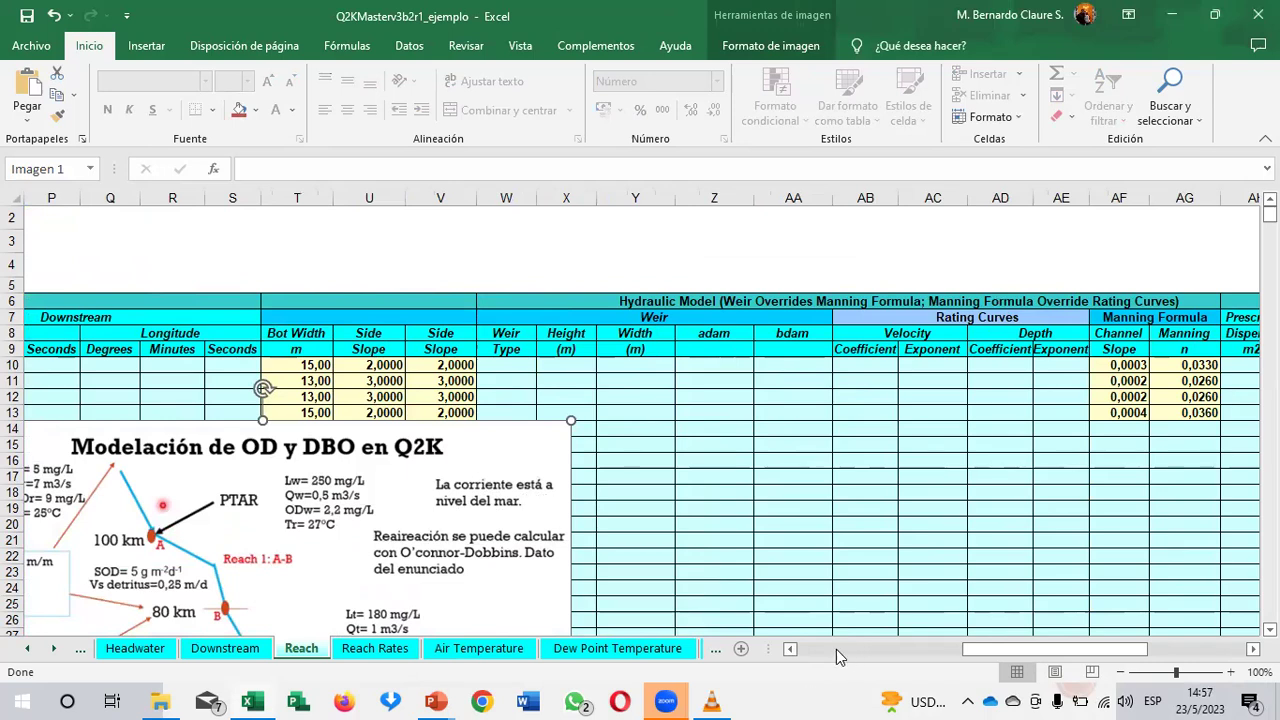
# Step: Select reach 1's upstream and downstream elevations in L10:M10, and move the river diagram picture up over columns K to S to read it
pyautogui.click(790, 649)
pyautogui.click(790, 649)
pyautogui.click(790, 649)
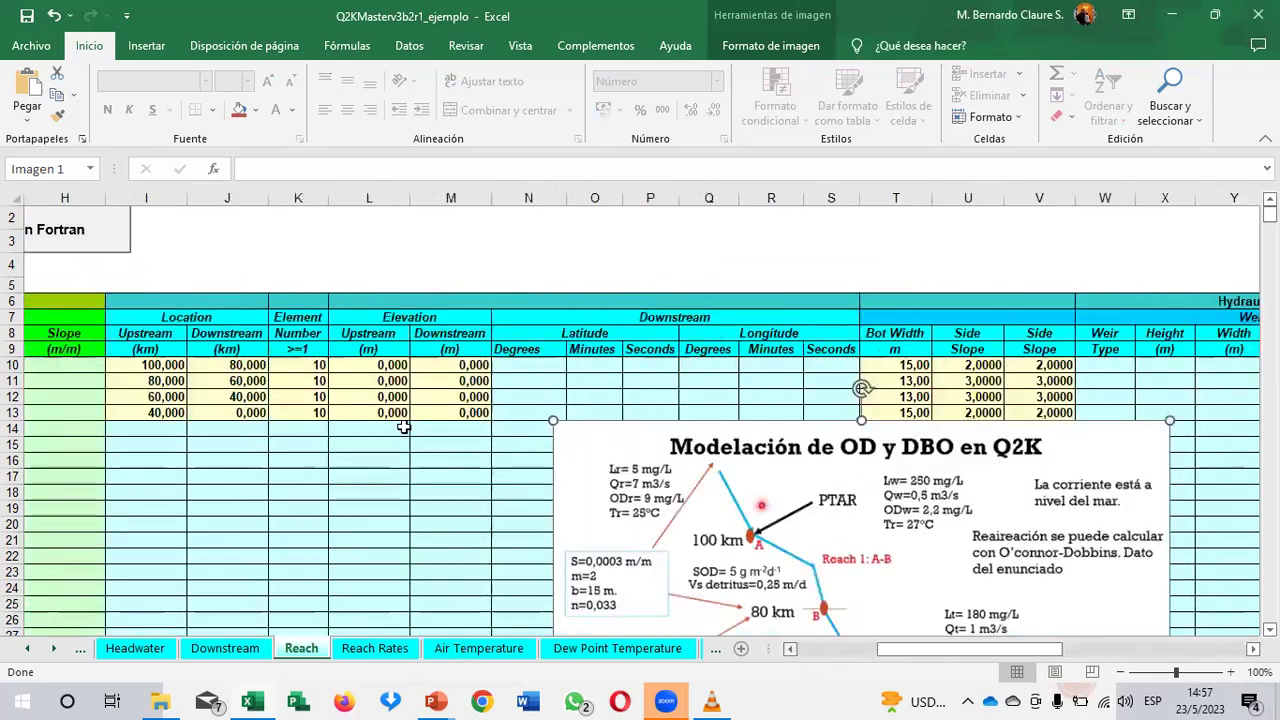
pyautogui.click(375, 365)
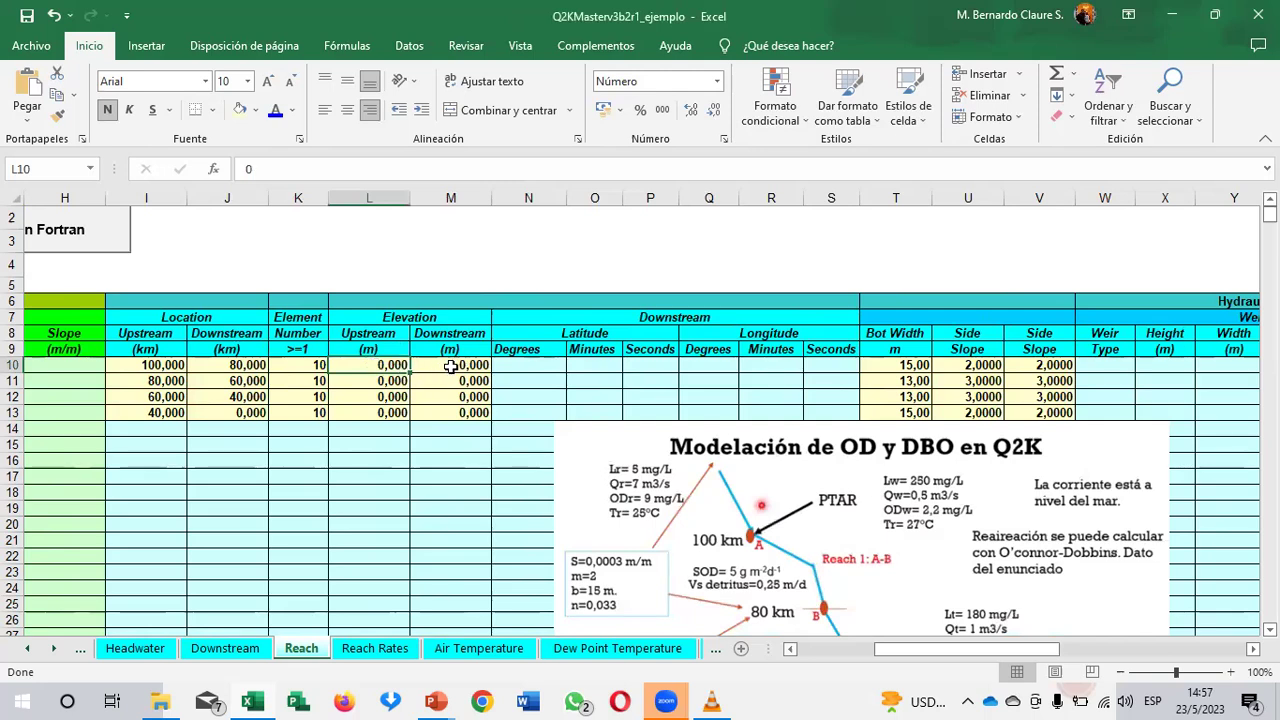
pyautogui.moveTo(388, 365); pyautogui.dragTo(460, 366)
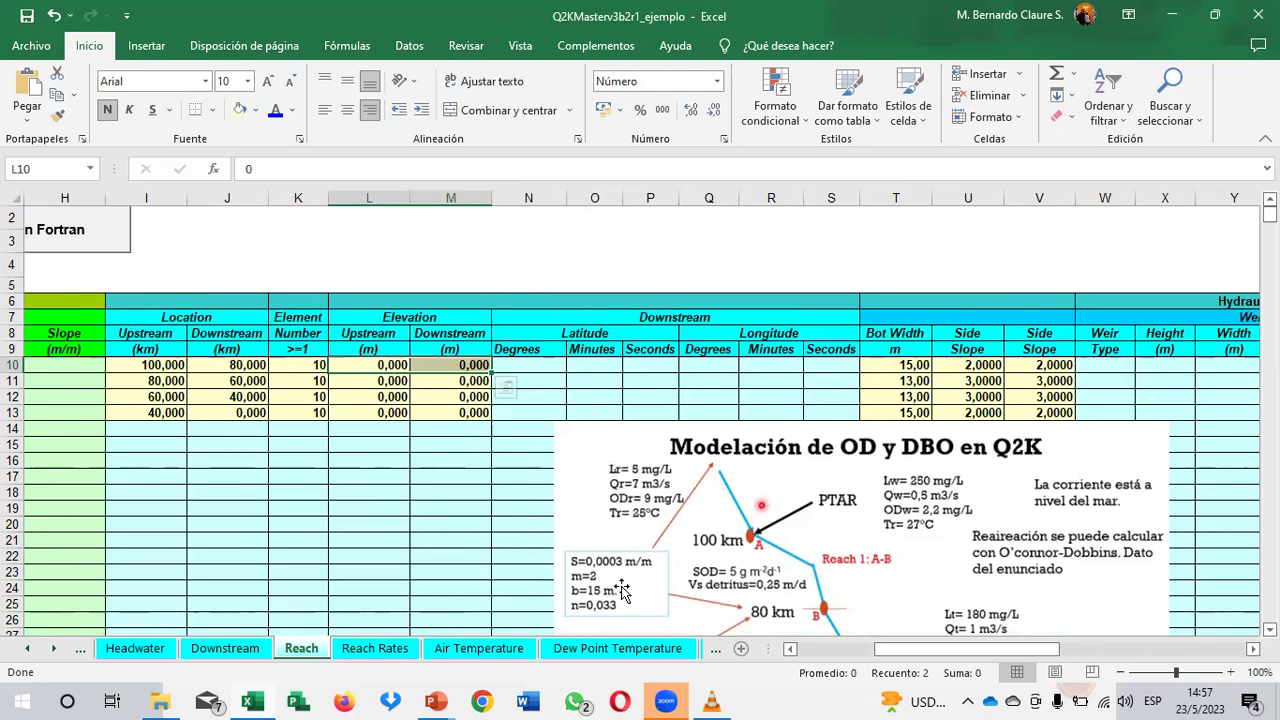
pyautogui.moveTo(816, 500); pyautogui.dragTo(500, 286)
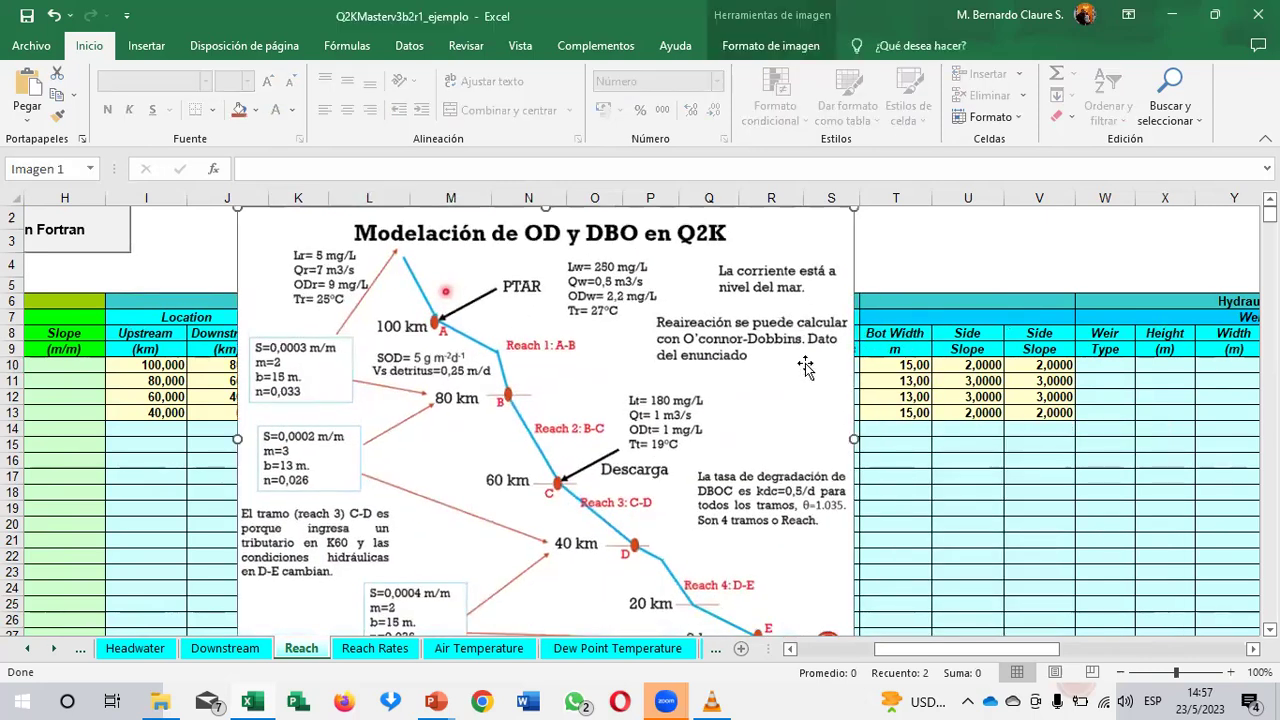
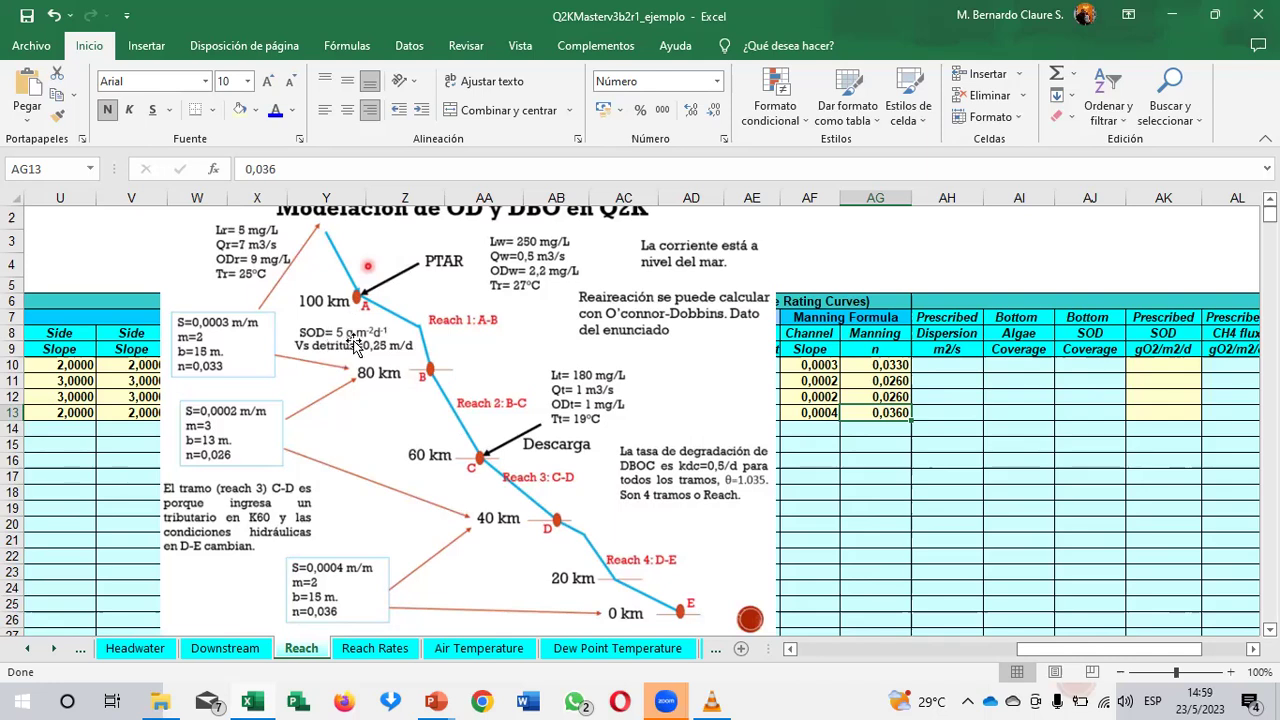
# Step: Enter Prescribed SOD values 5, 0, 0 and 0 for reaches 1 to 4 in AK10:AK13, and move the river diagram below the reach rows
pyautogui.click(1172, 365)
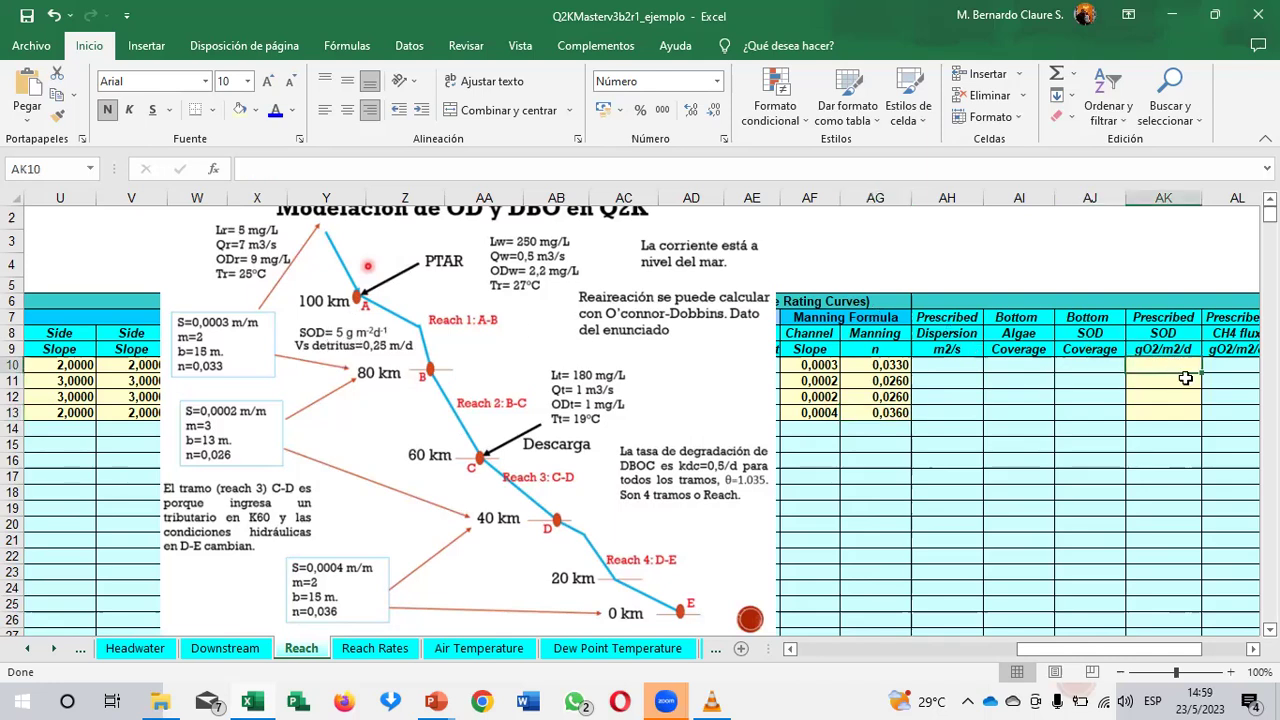
pyautogui.write('5')
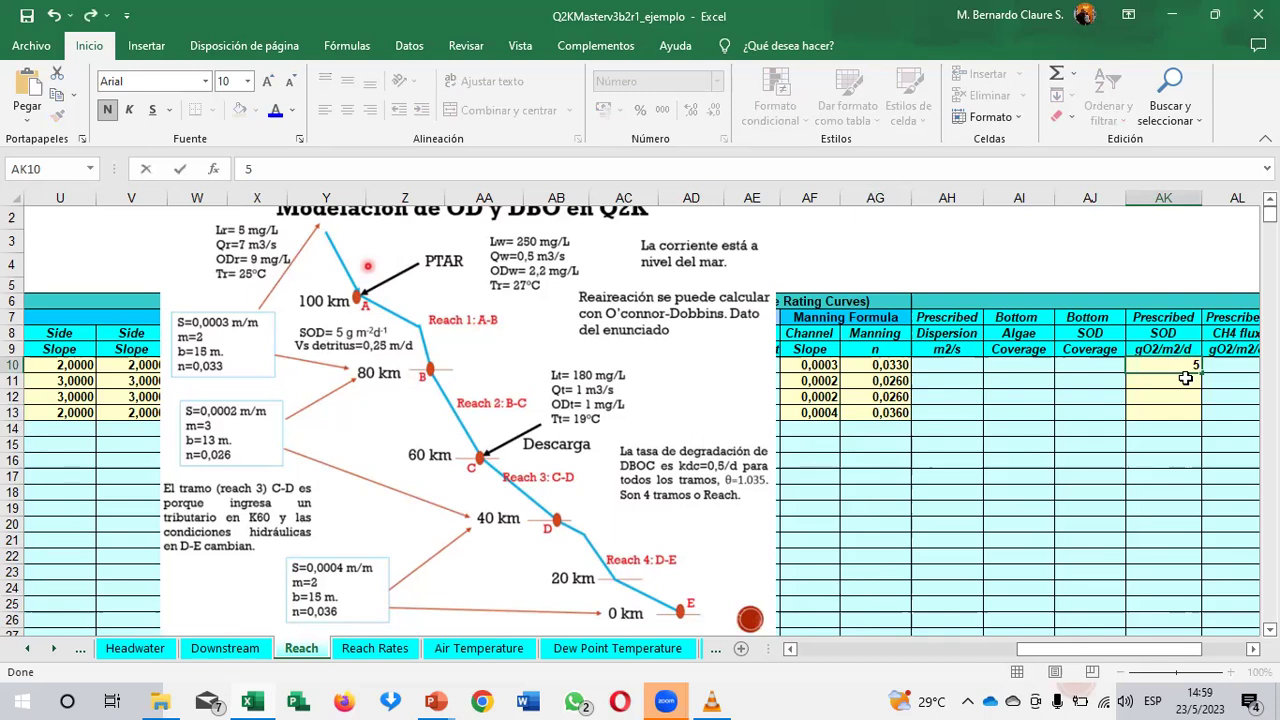
pyautogui.press('Return')
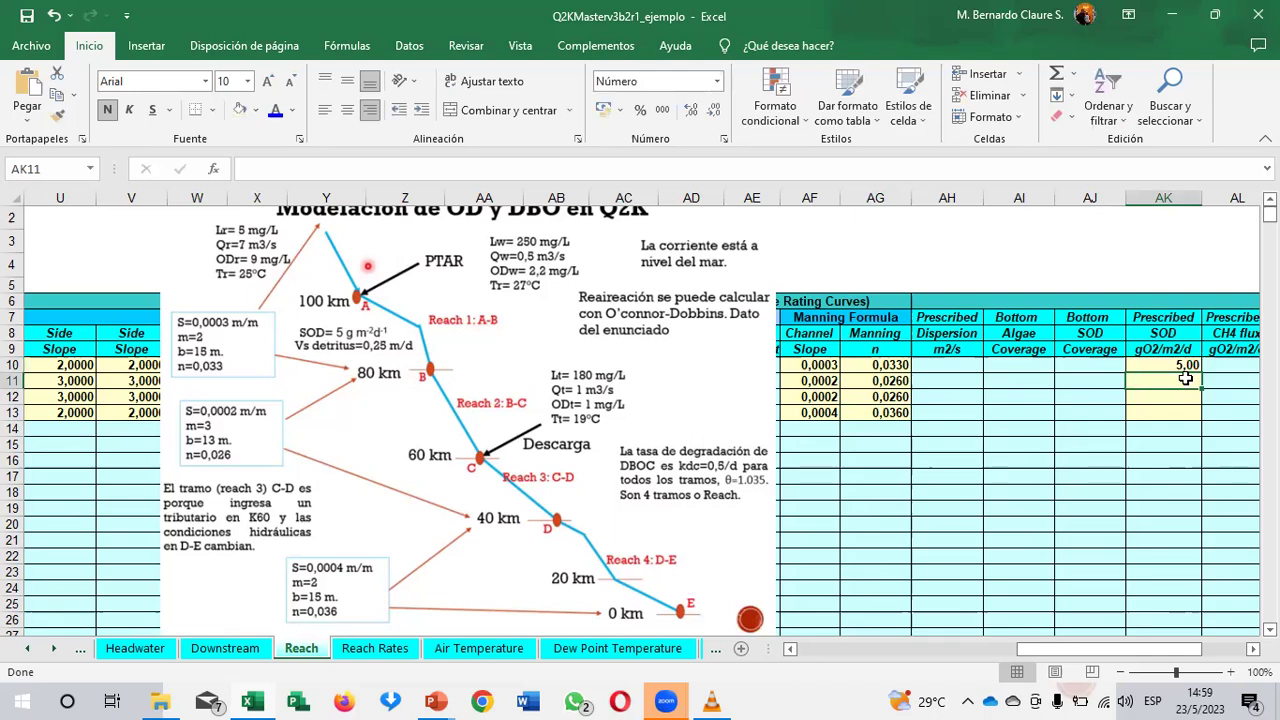
pyautogui.write('0')
pyautogui.press('Return')
pyautogui.write('0')
pyautogui.press('Return')
pyautogui.write('0')
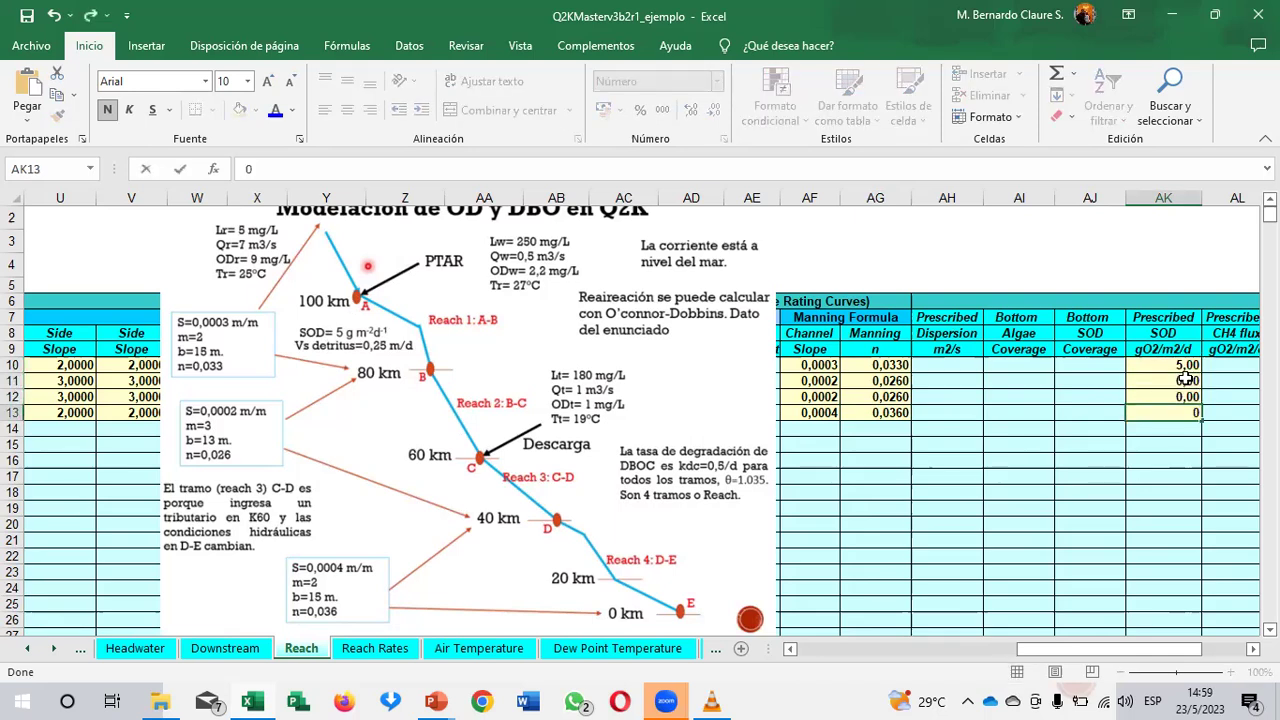
pyautogui.moveTo(1150, 648)
pyautogui.mouseDown()
pyautogui.moveTo(1127, 652)
pyautogui.moveTo(1171, 652)
pyautogui.mouseUp()
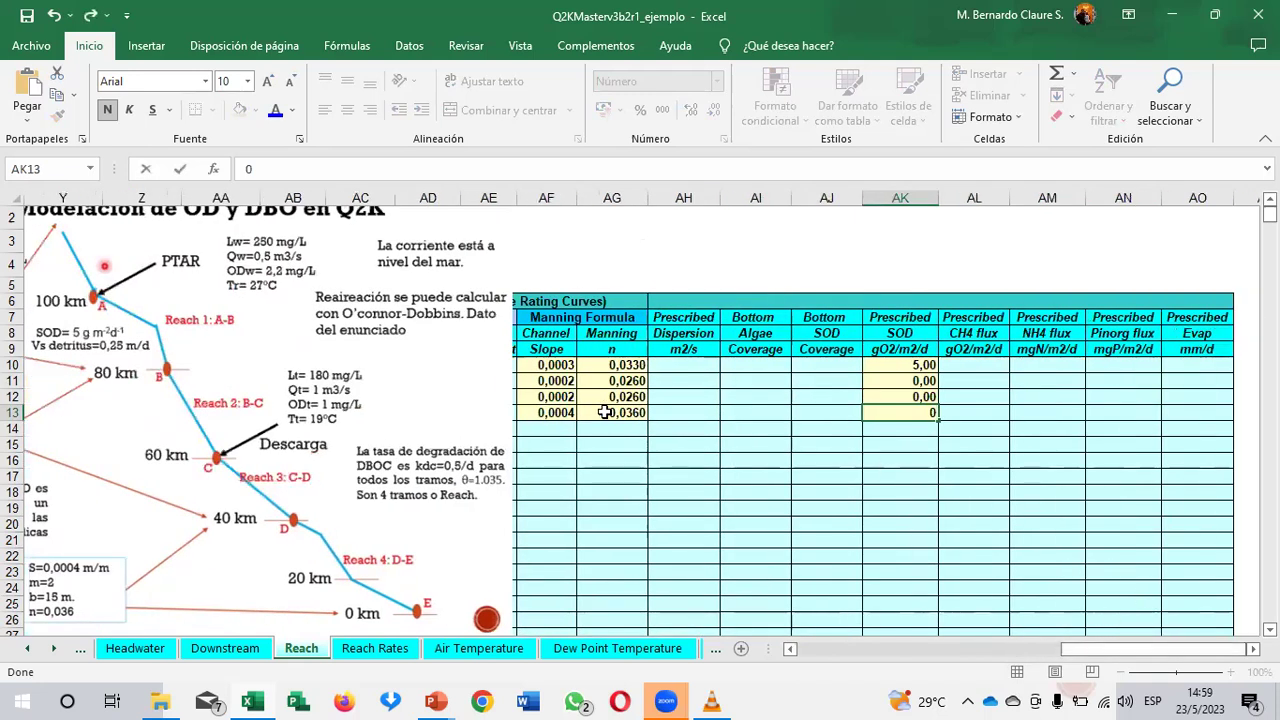
pyautogui.moveTo(365, 330); pyautogui.dragTo(537, 604)
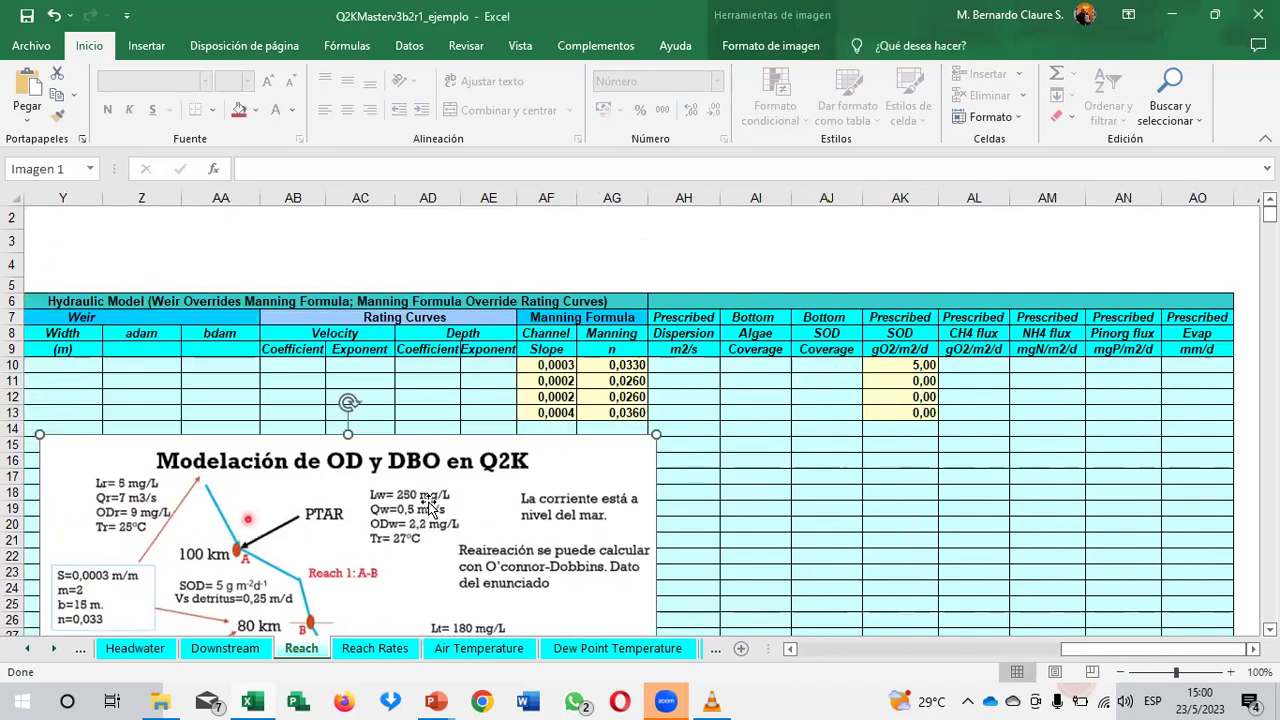
# Step: Copy the four reach labels from A10:A13 of the Reach sheet into B10:B13 of the Reach Rates sheet
pyautogui.click(372, 650)
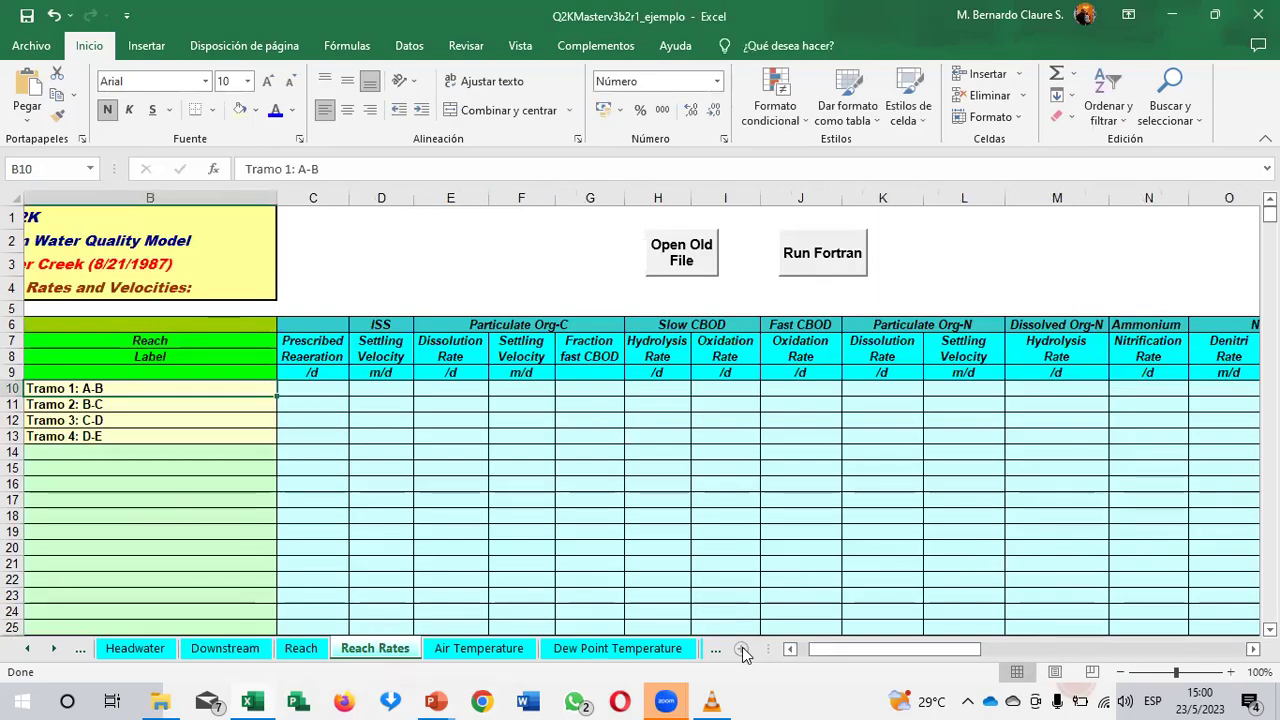
pyautogui.click(789, 648)
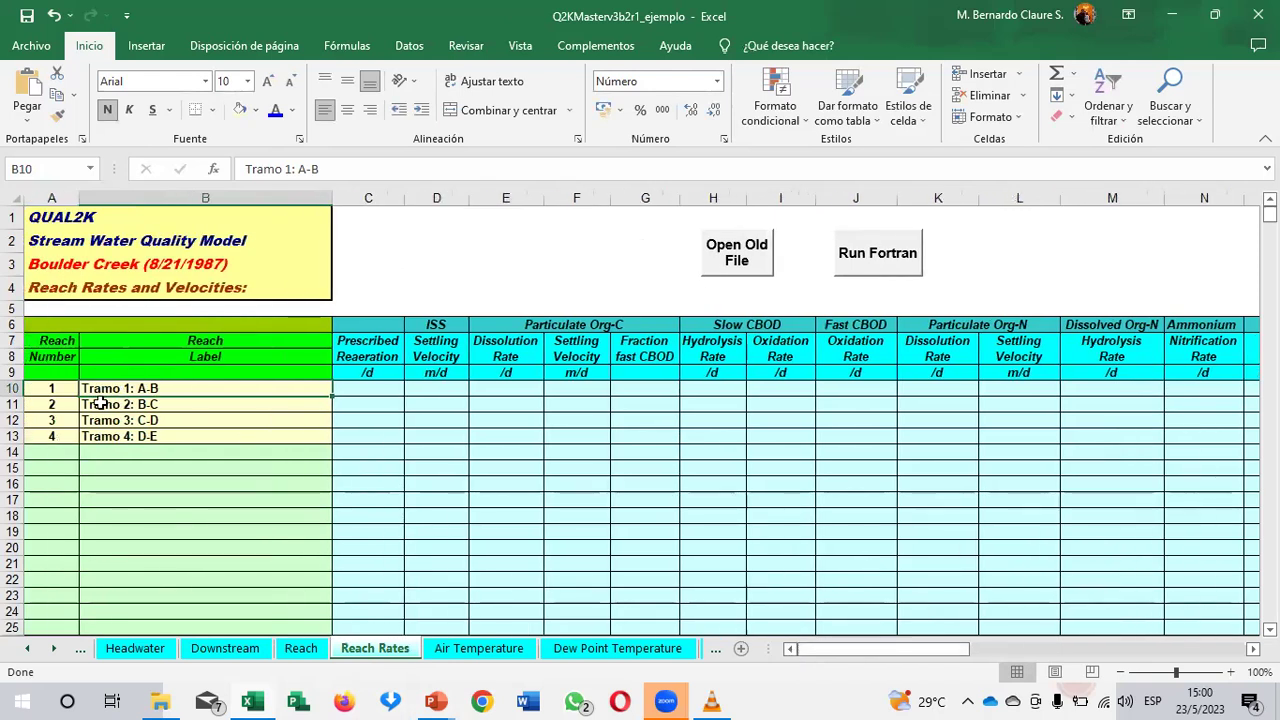
pyautogui.moveTo(116, 388); pyautogui.dragTo(120, 436)
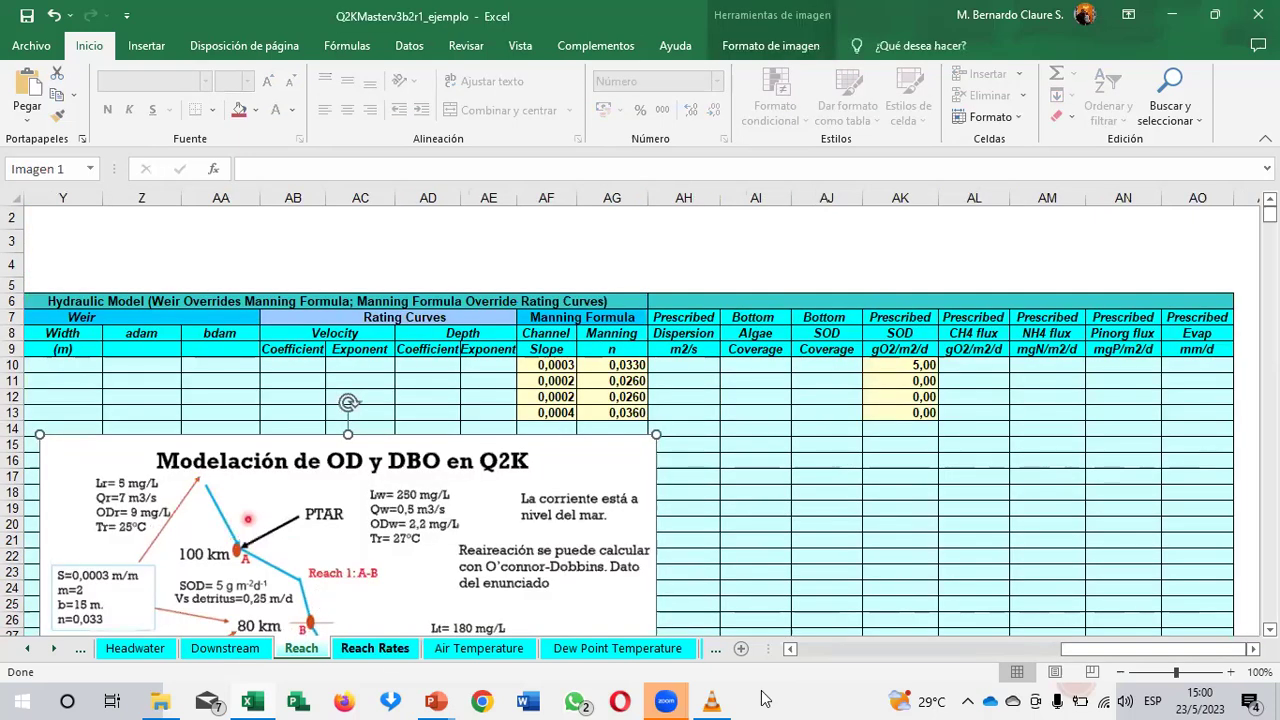
pyautogui.click(303, 648)
pyautogui.moveTo(862, 654); pyautogui.dragTo(790, 650)
pyautogui.moveTo(80, 367); pyautogui.dragTo(86, 412)
pyautogui.hotkey('ctrl', 'c')
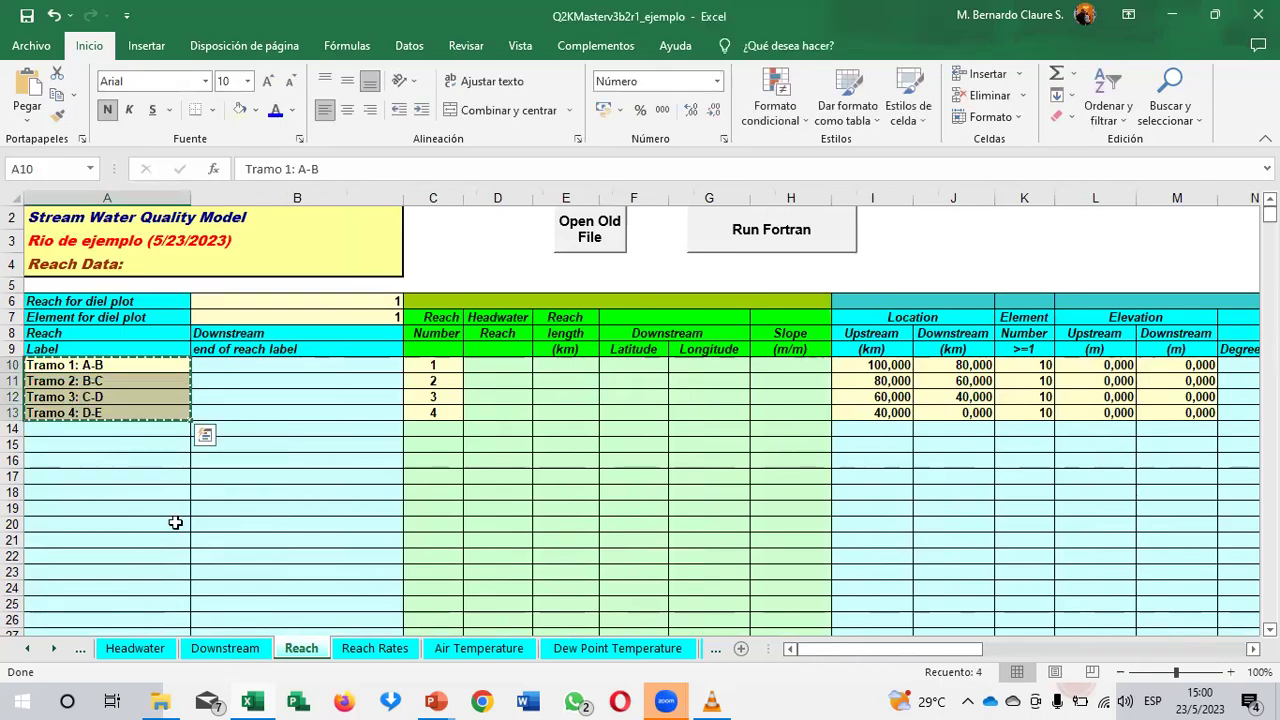
pyautogui.click(375, 648)
pyautogui.hotkey('ctrl', 'v')
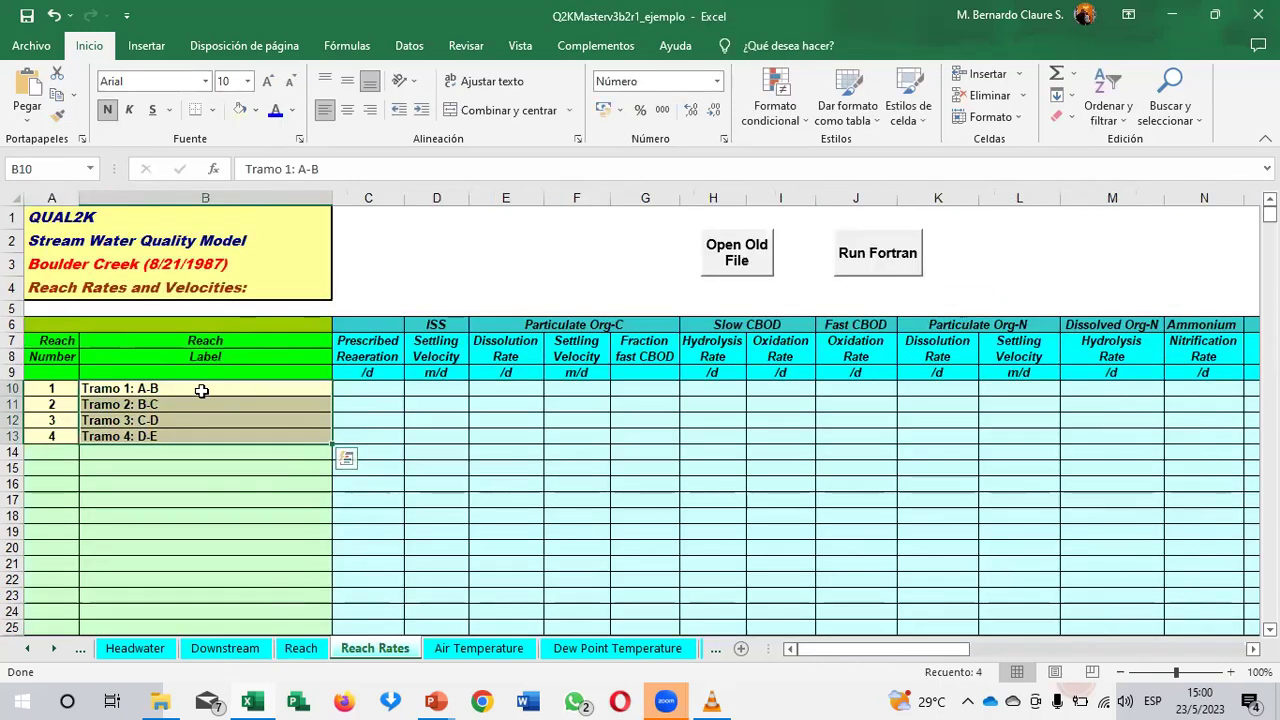
pyautogui.click(200, 390)
pyautogui.hotkey('ctrl', 'v')
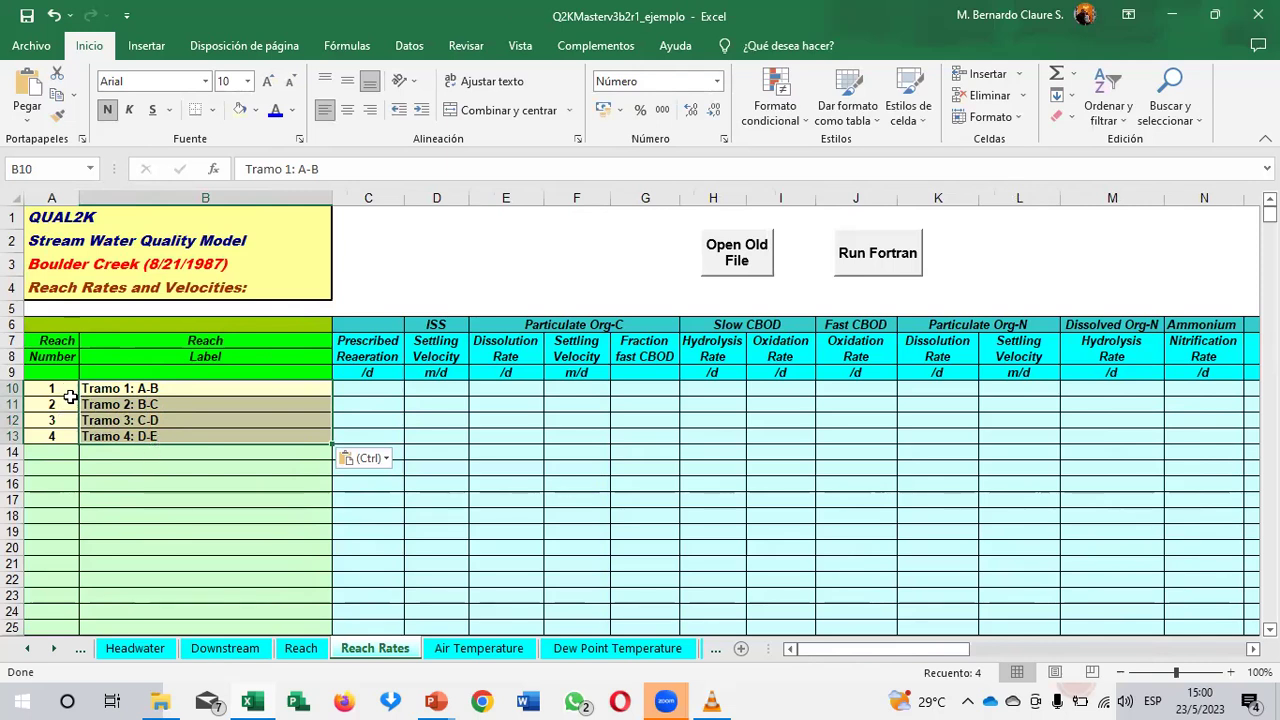
# Step: Examine the Reach Rates columns along row 11 through Bottom Algae 2, consult the river diagram slide, and return to the reach labels
pyautogui.click(434, 404)
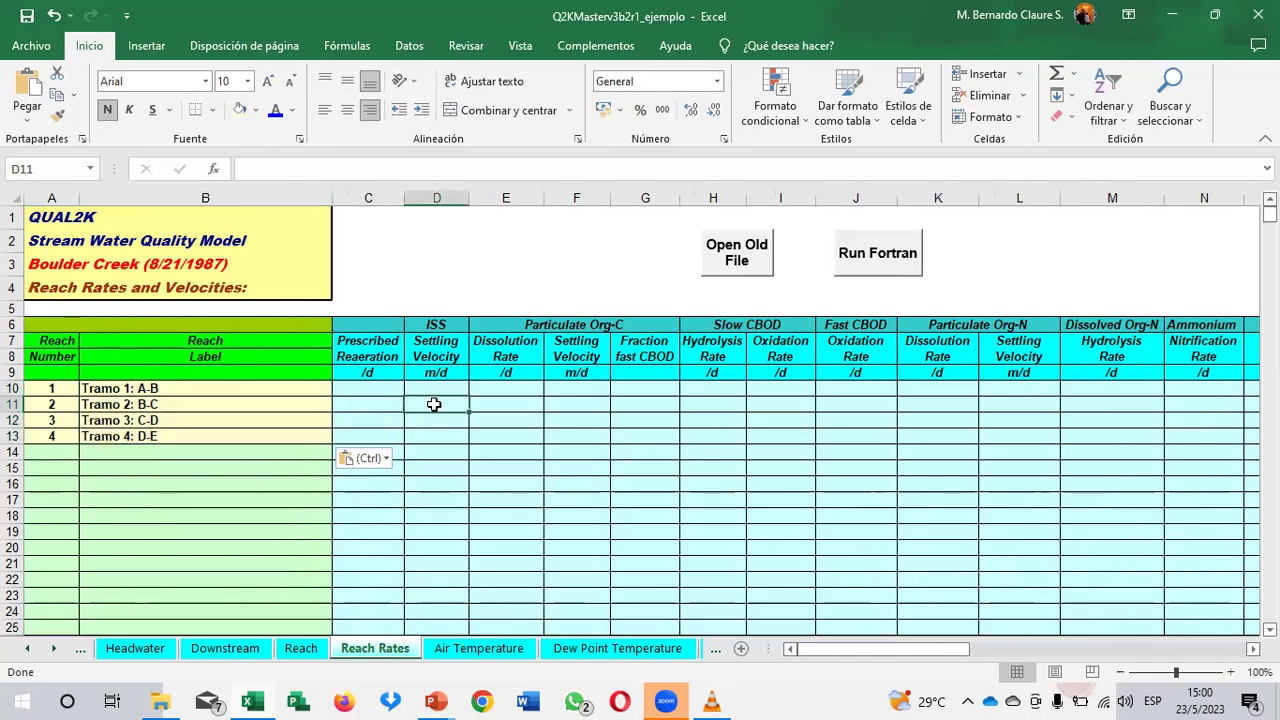
pyautogui.press('Right')
pyautogui.press('Right')
pyautogui.press('Right')
pyautogui.press('Right')
pyautogui.press('Right')
pyautogui.press('Right')
pyautogui.press('Right')
pyautogui.press('Right')
pyautogui.press('Right')
pyautogui.press('Right')
pyautogui.press('Right')
pyautogui.press('Right')
pyautogui.press('Right')
pyautogui.press('Right')
pyautogui.press('Right')
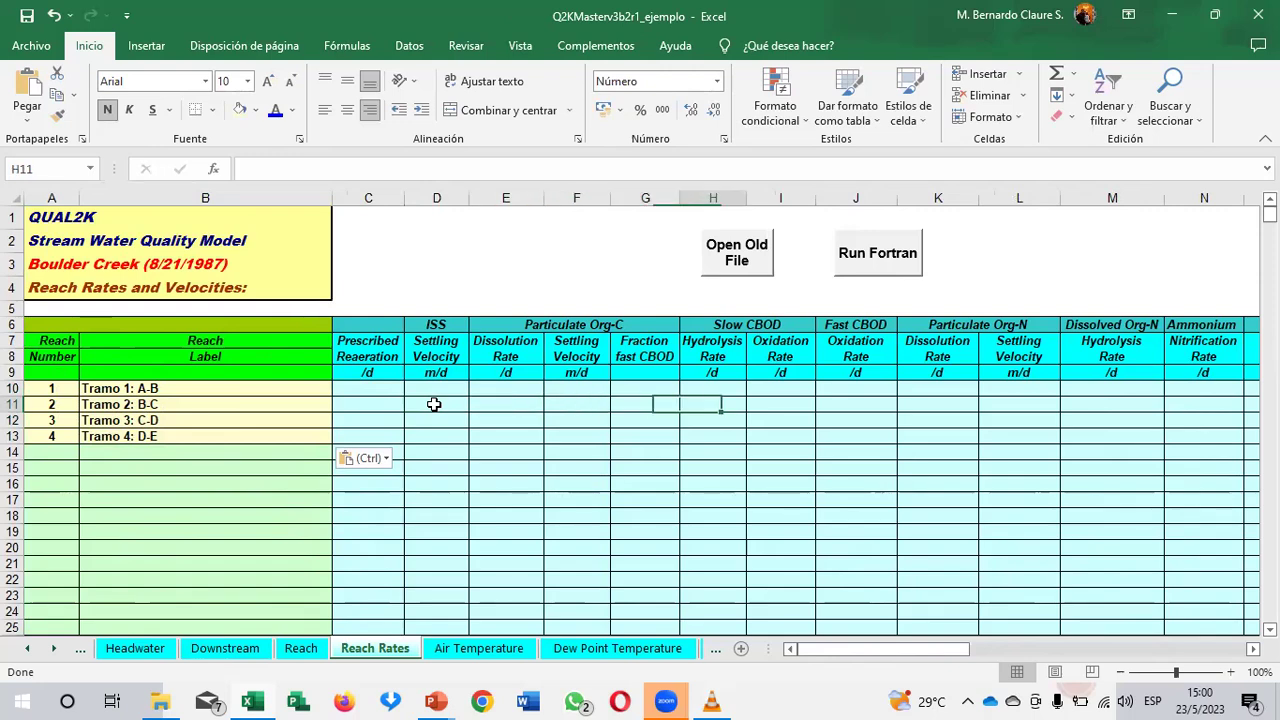
pyautogui.press('Right')
pyautogui.press('Right')
pyautogui.press('Right')
pyautogui.press('Right')
pyautogui.press('Right')
pyautogui.press('Right')
pyautogui.press('Right')
pyautogui.press('Right')
pyautogui.press('Right')
pyautogui.press('Right')
pyautogui.press('Right')
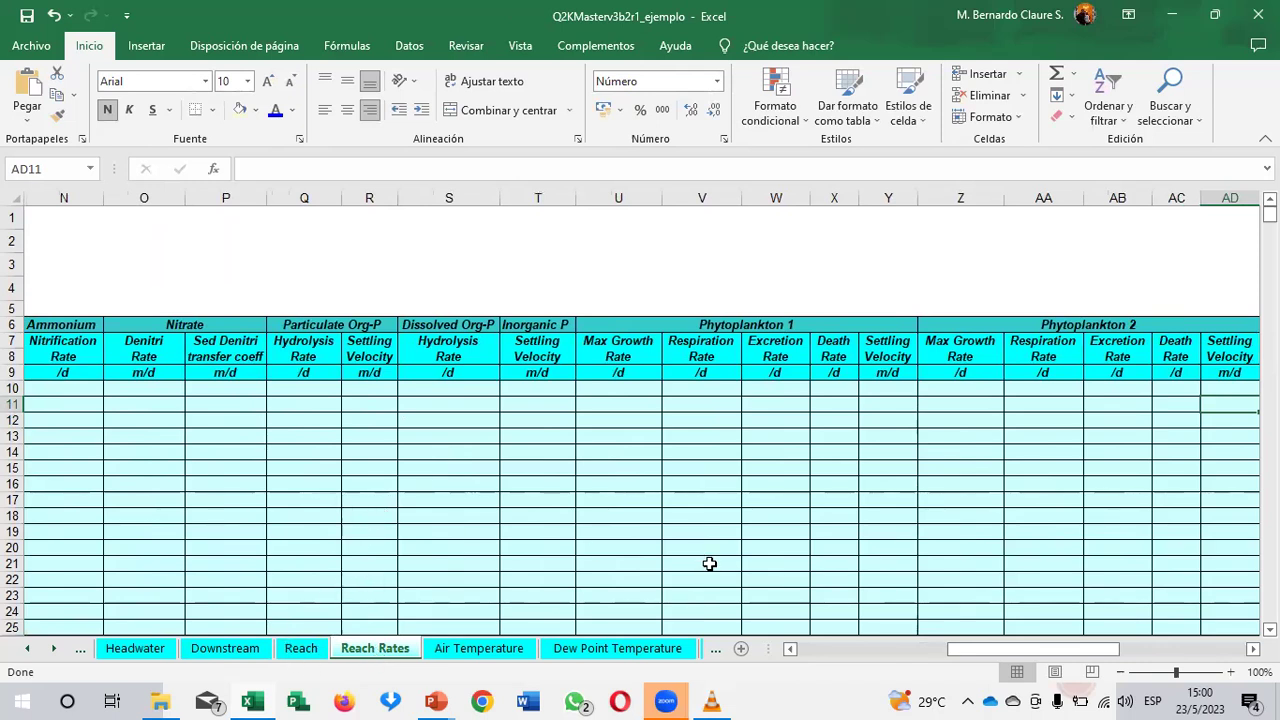
pyautogui.press('Right')
pyautogui.press('Right')
pyautogui.press('Right')
pyautogui.press('Right')
pyautogui.press('Right')
pyautogui.press('Right')
pyautogui.press('Right')
pyautogui.press('Right')
pyautogui.press('Right')
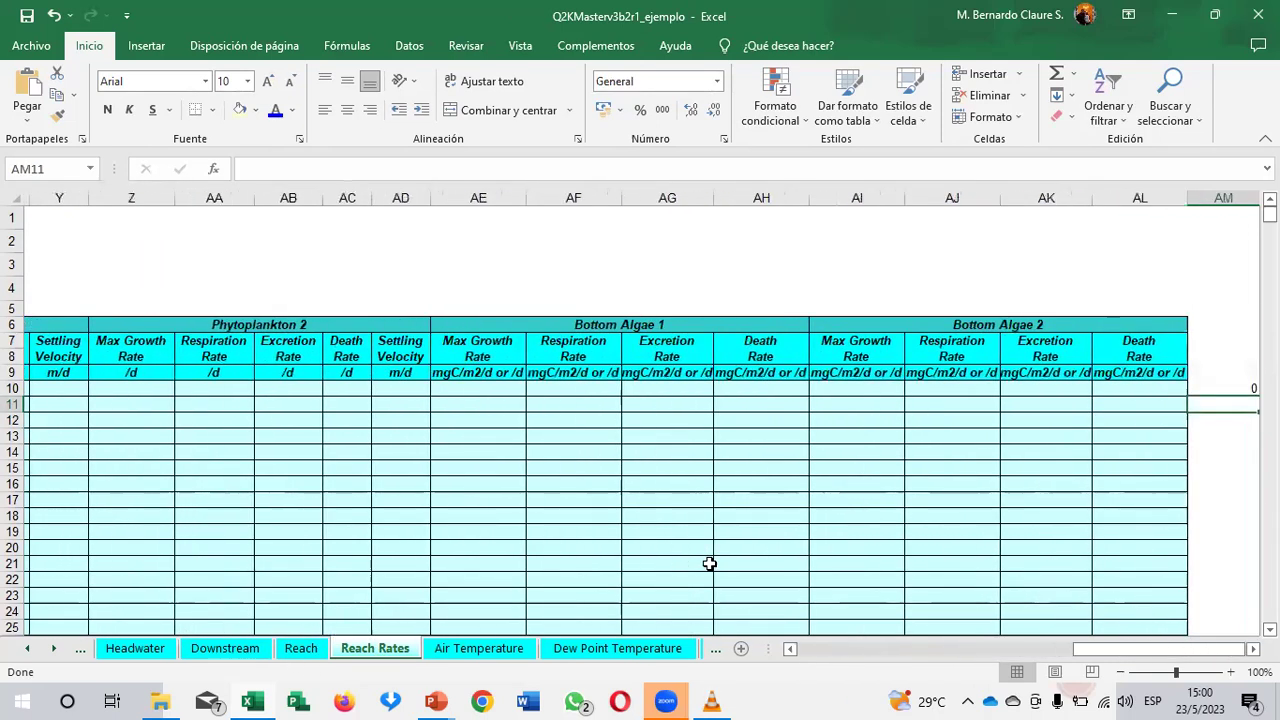
pyautogui.press('Right')
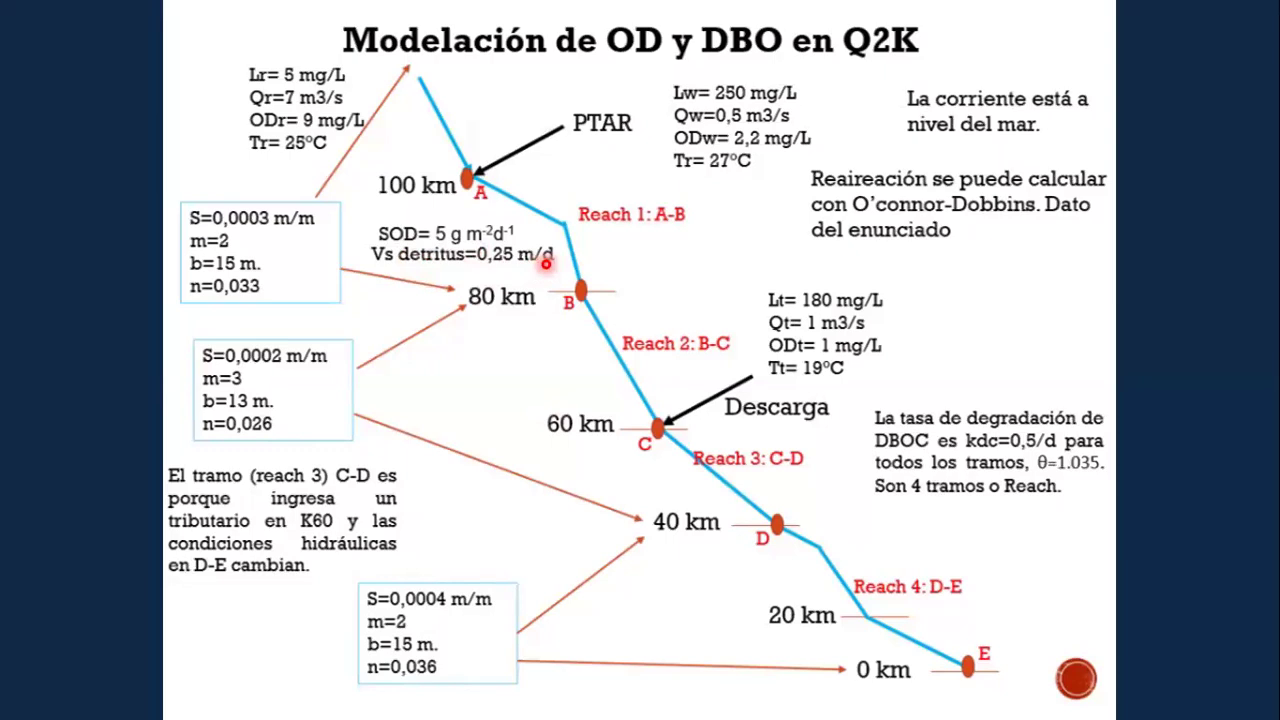
pyautogui.hotkey('alt', 'Tab')
pyautogui.press('Tab')
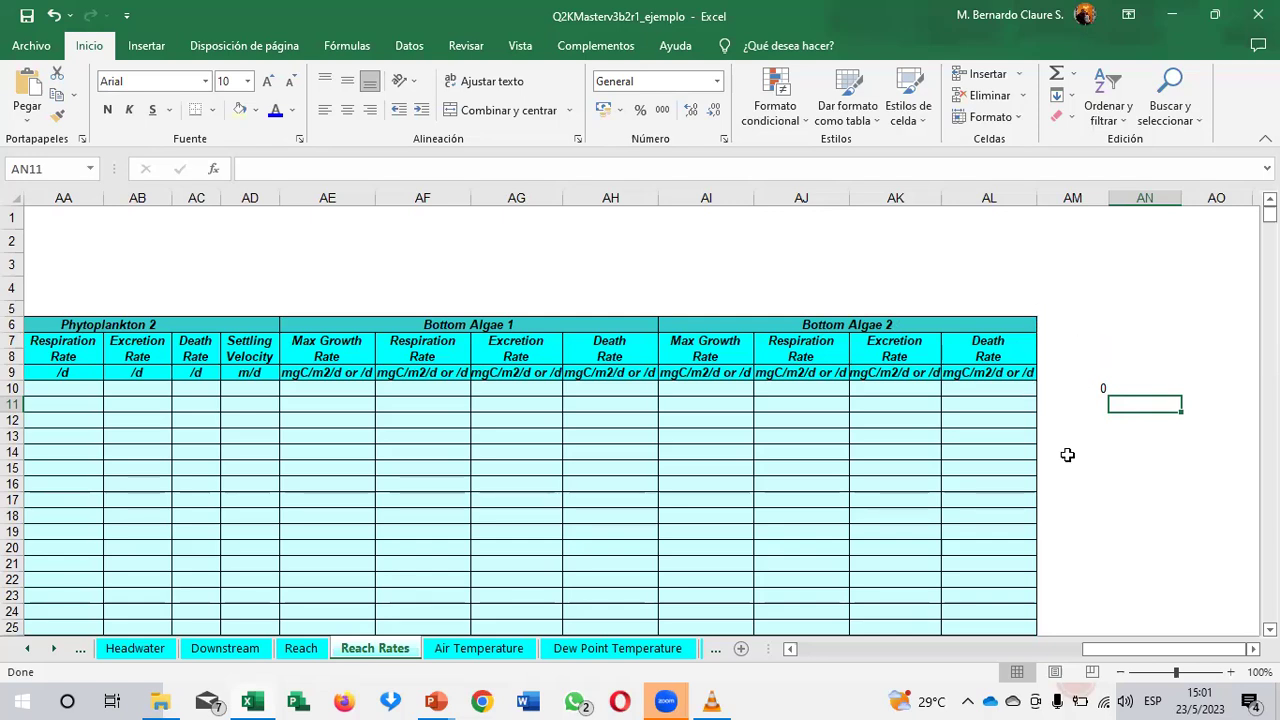
pyautogui.moveTo(1014, 656); pyautogui.dragTo(800, 677)
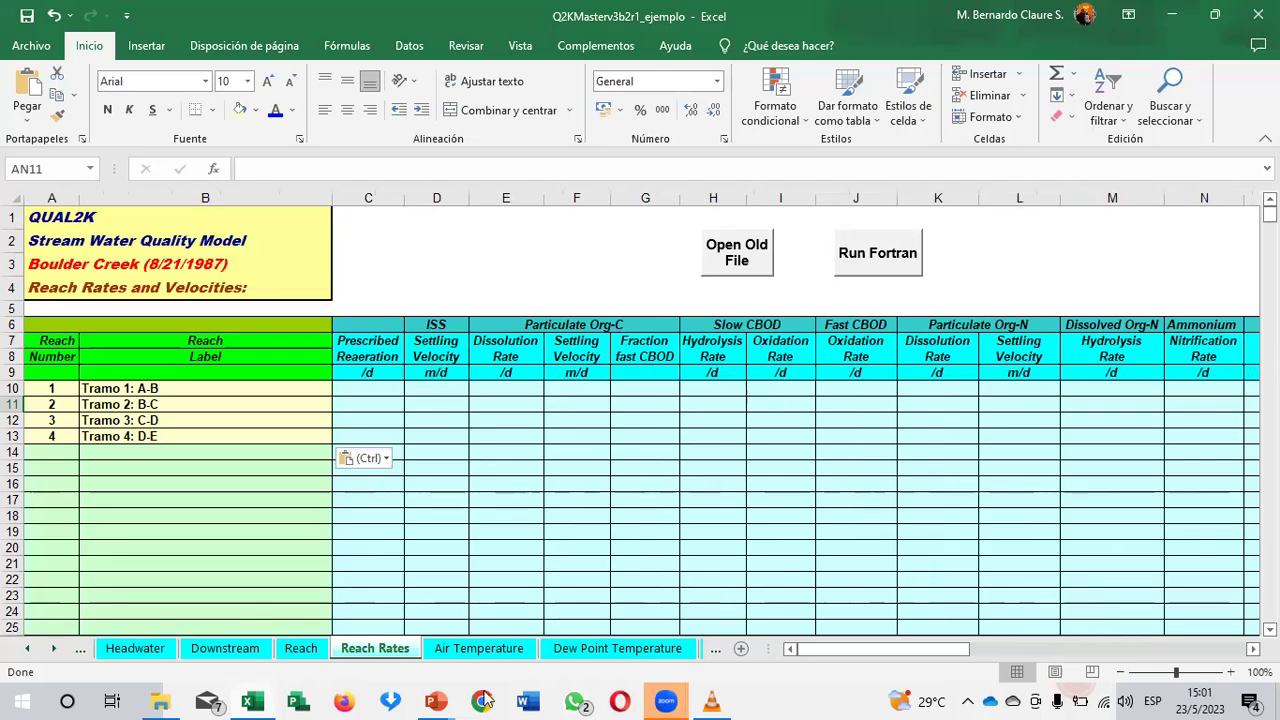
# Step: Review the reach input ranges on the Air Temperature, Dew Point Temperature, Wind Speed, Cloud Cover and Shade sheets
pyautogui.click(474, 650)
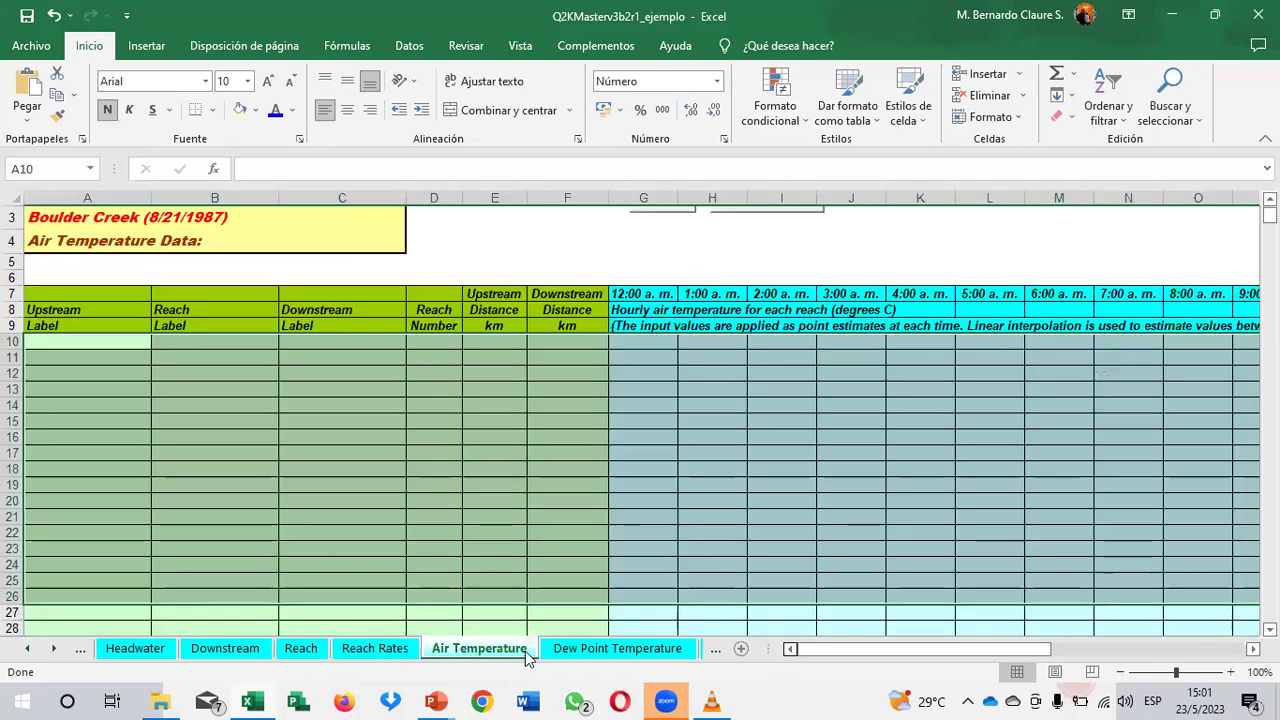
pyautogui.click(92, 345)
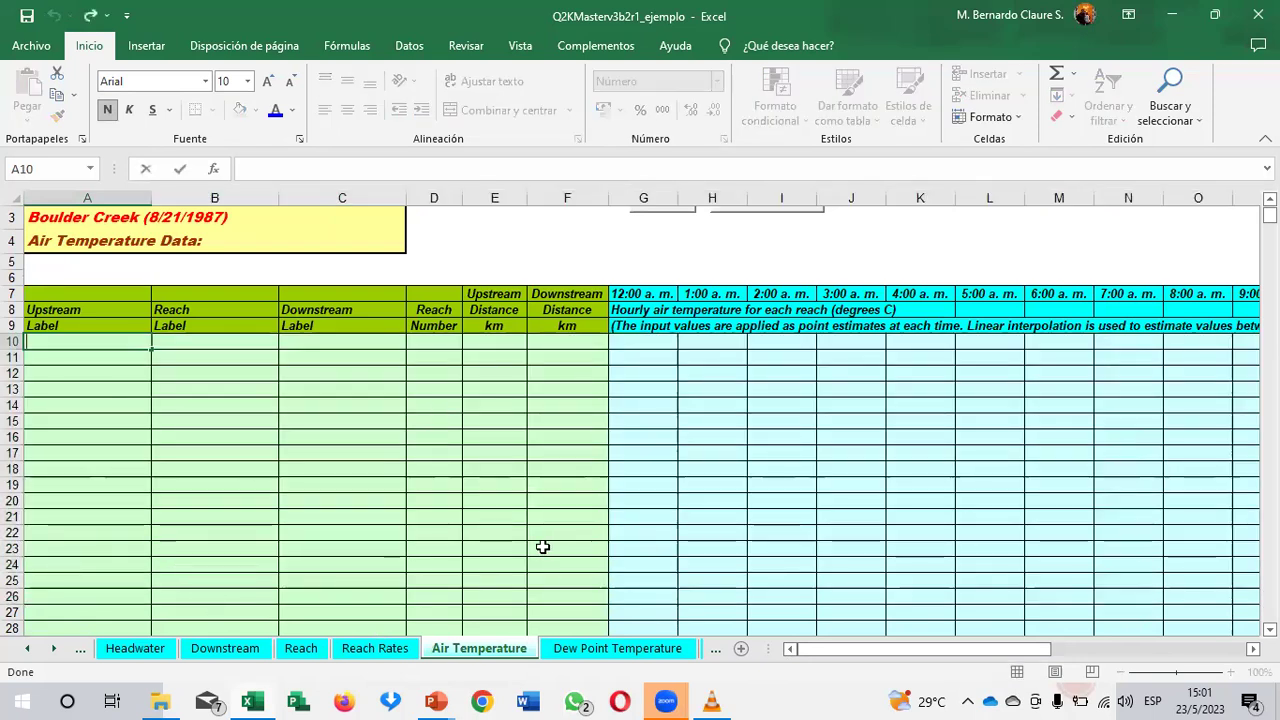
pyautogui.click(615, 648)
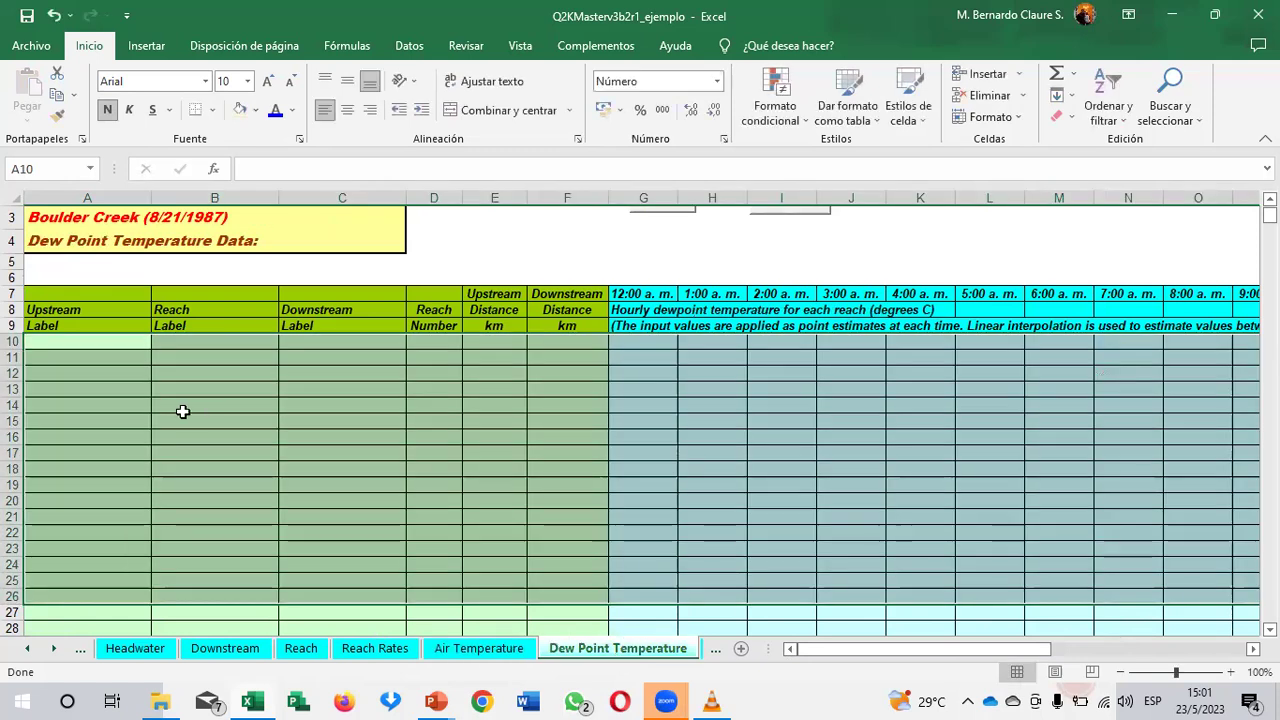
pyautogui.click(116, 352)
pyautogui.moveTo(117, 344); pyautogui.dragTo(555, 582)
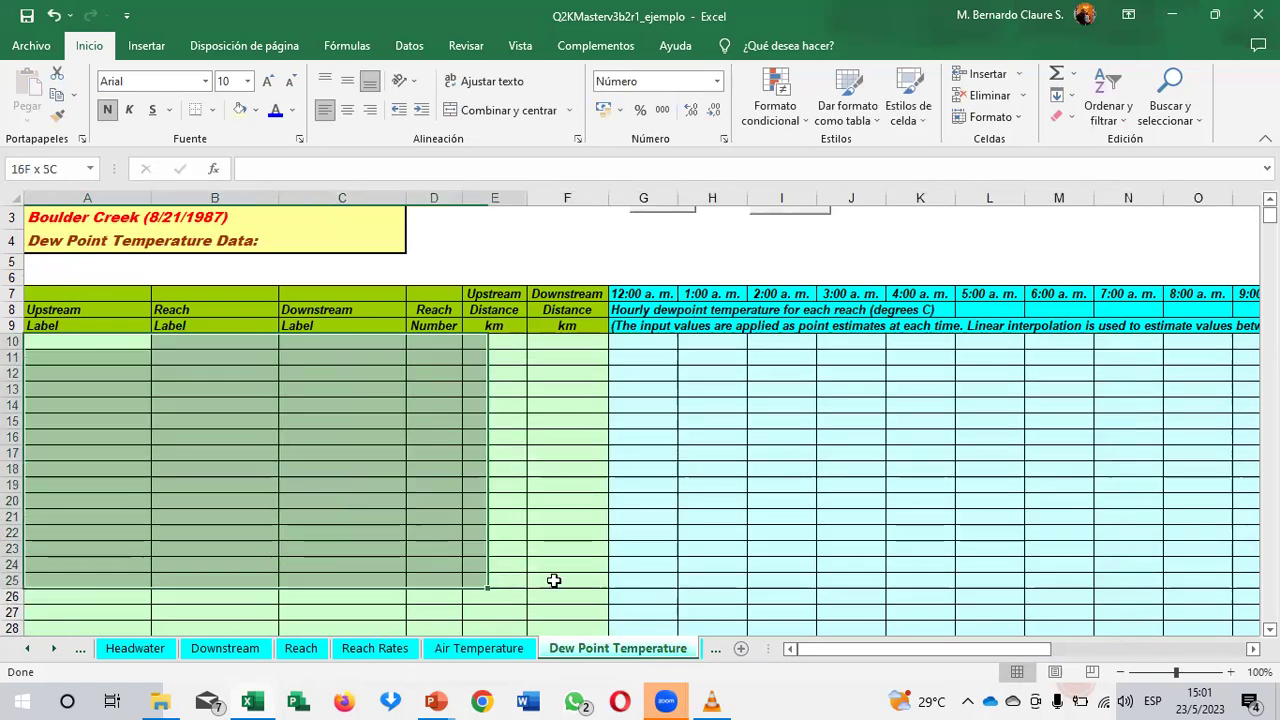
pyautogui.click(709, 648)
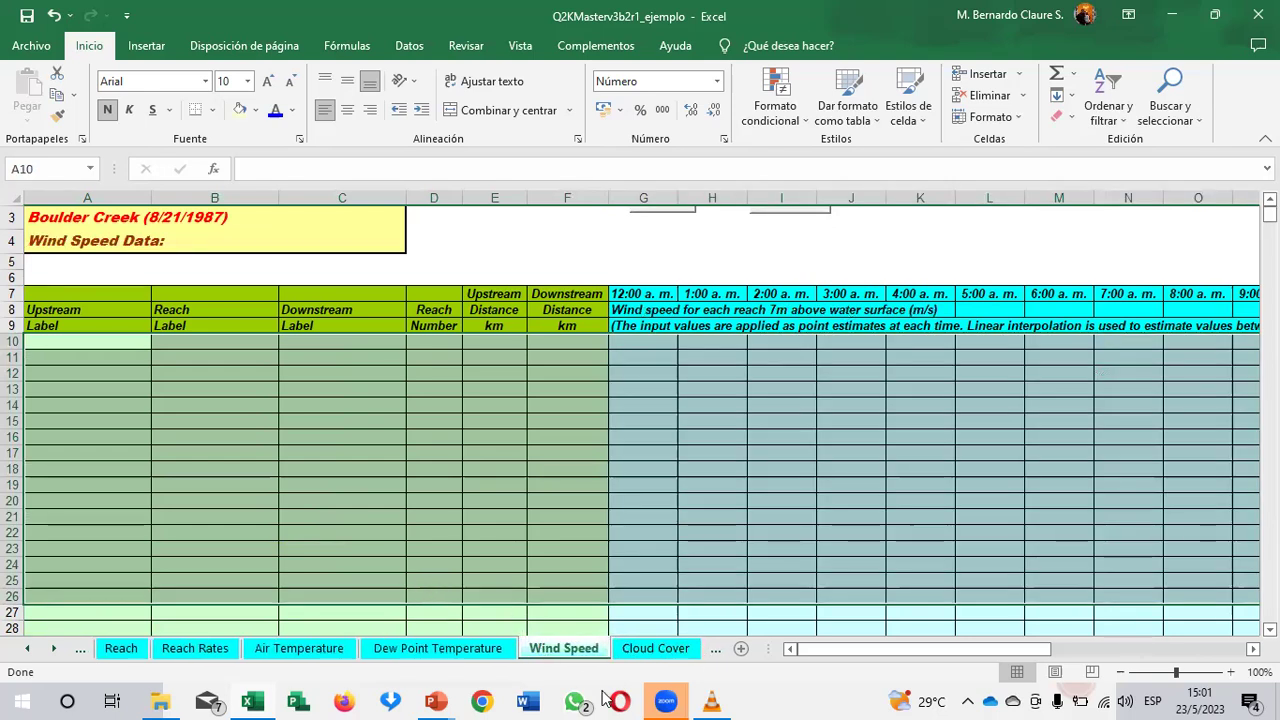
pyautogui.click(73, 370)
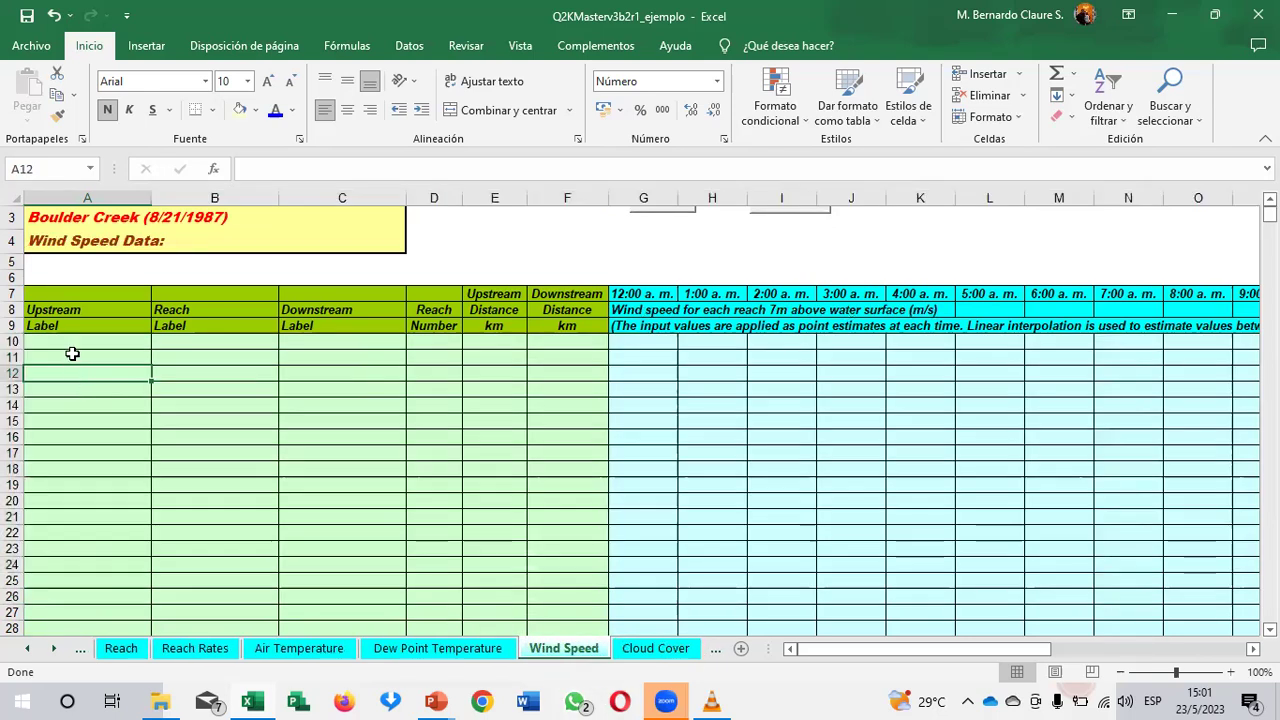
pyautogui.moveTo(69, 340); pyautogui.dragTo(918, 560)
pyautogui.click(641, 649)
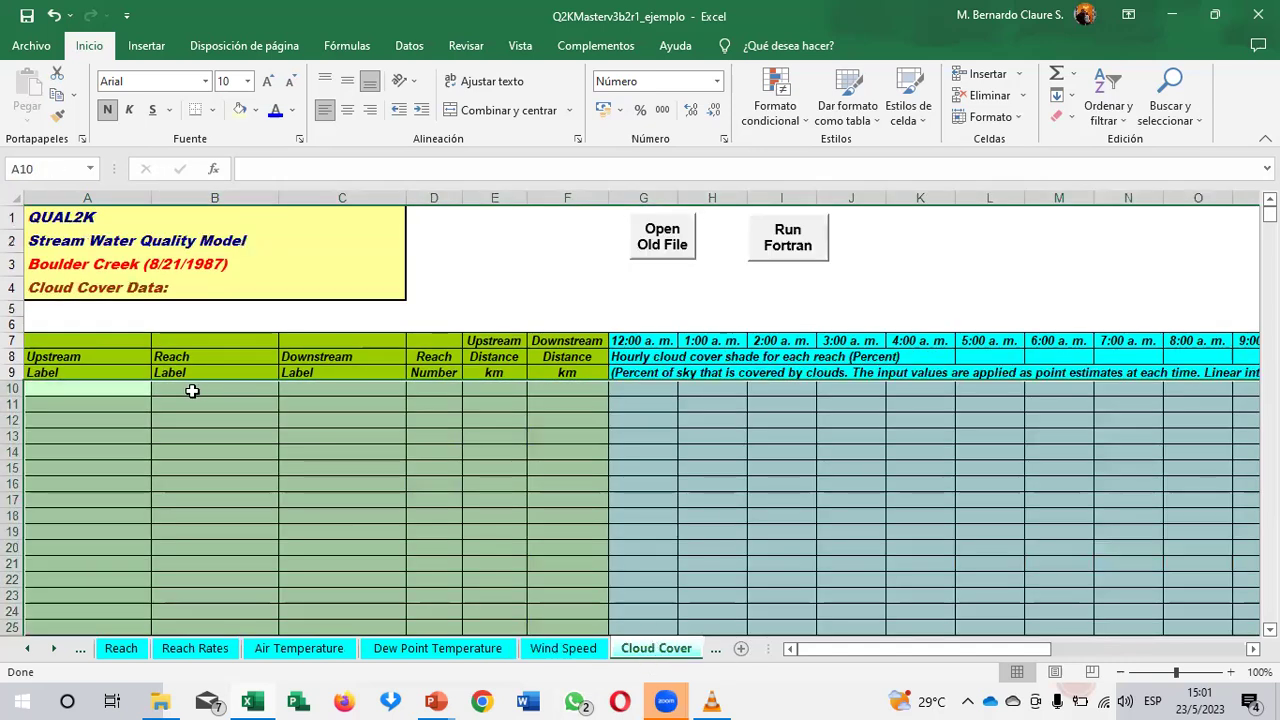
pyautogui.click(170, 421)
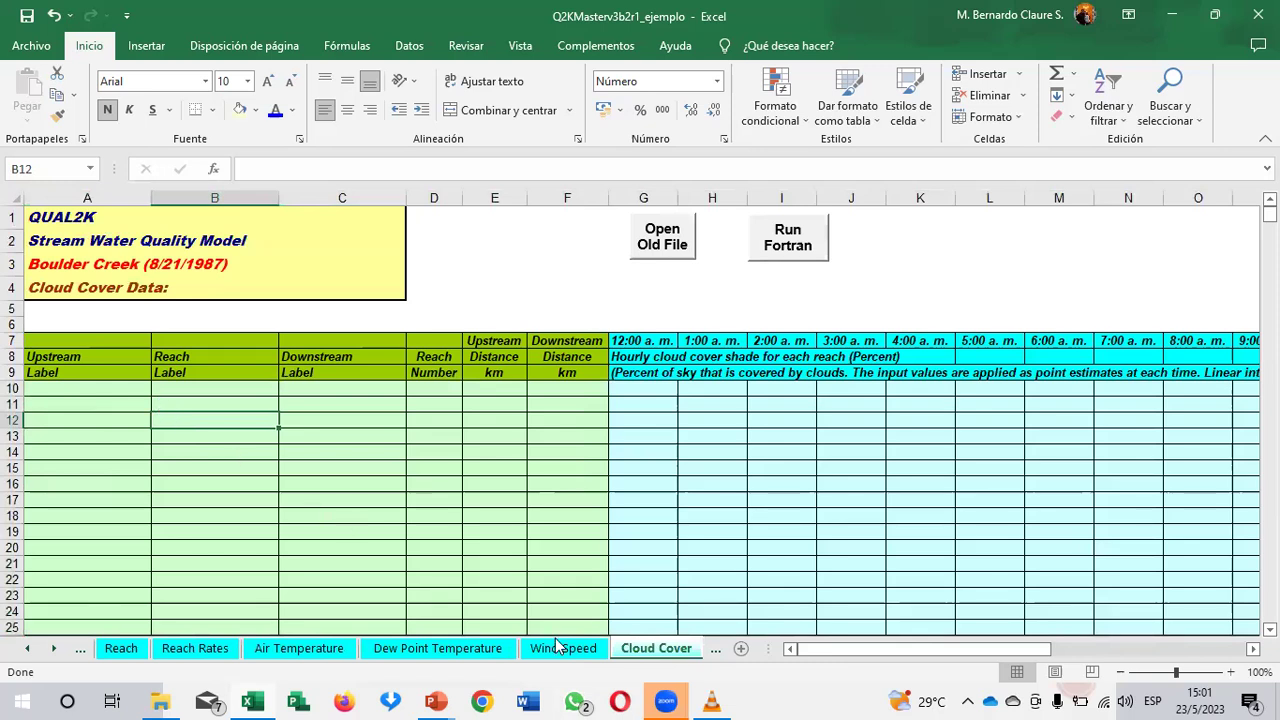
pyautogui.click(53, 648)
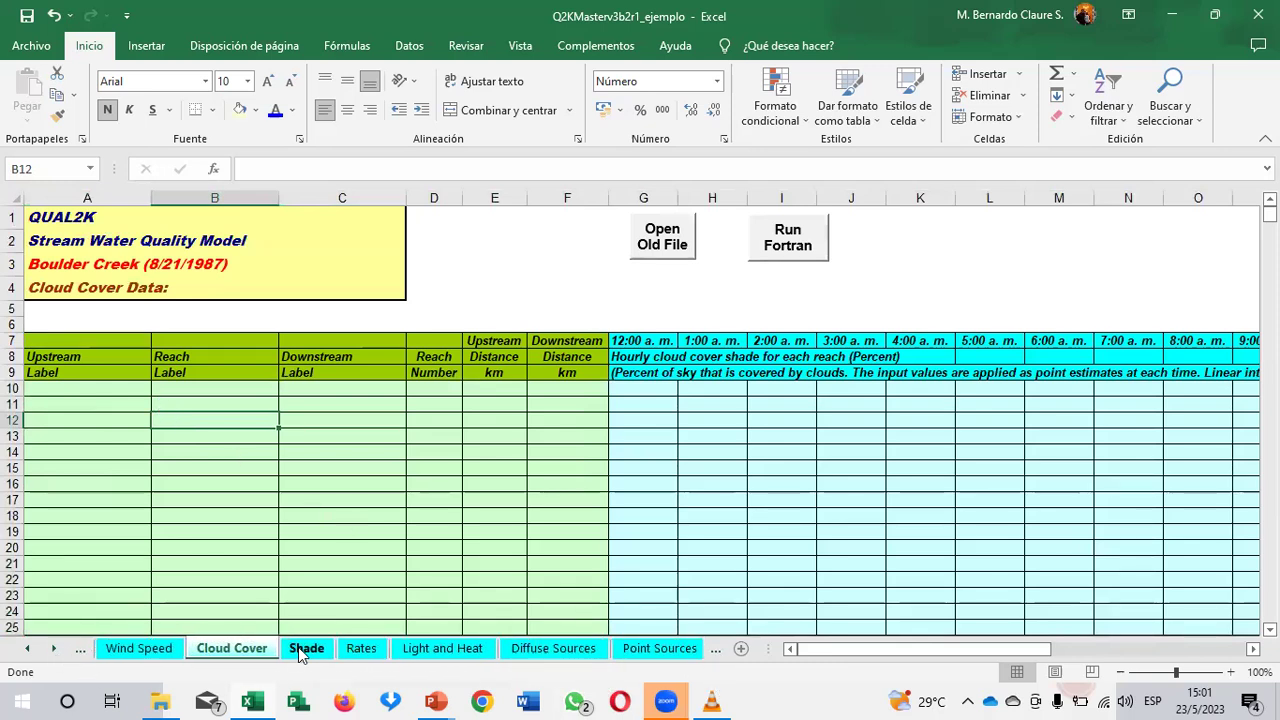
pyautogui.click(306, 648)
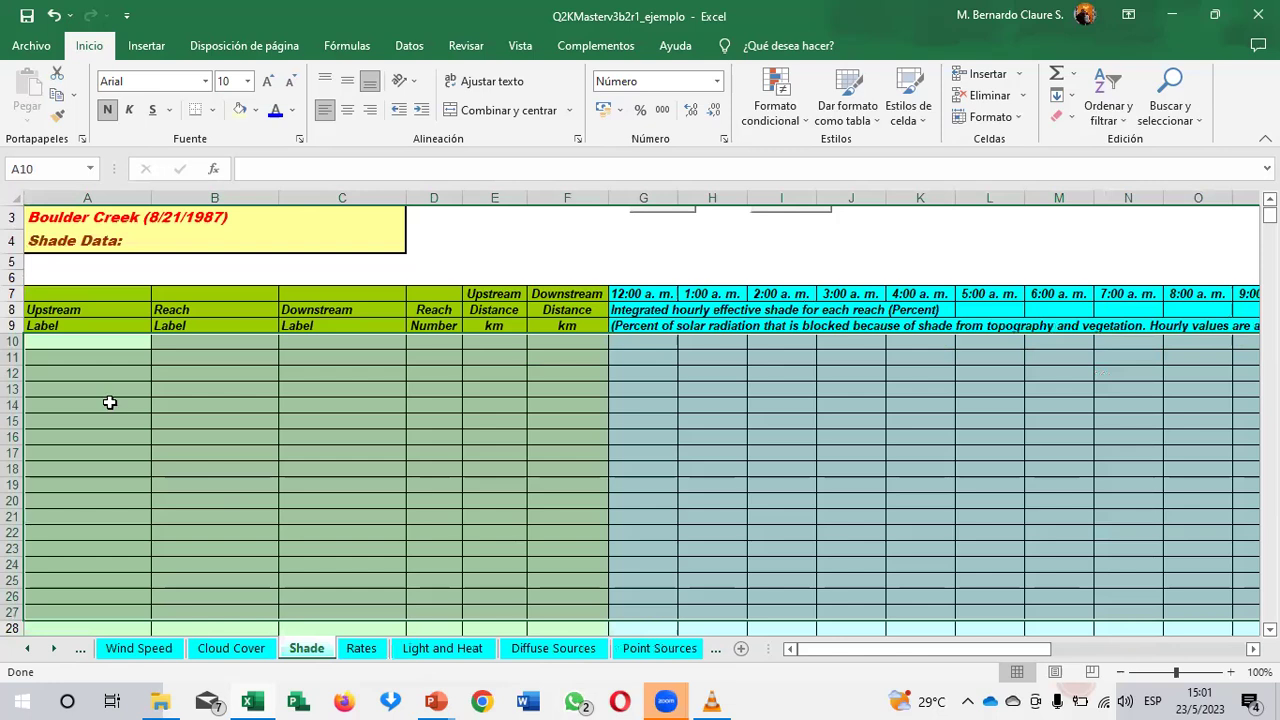
# Step: Open the Rates sheet and move the cropped river diagram picture slightly up beside the Oxygen parameters to read the reaeration note
pyautogui.click(361, 648)
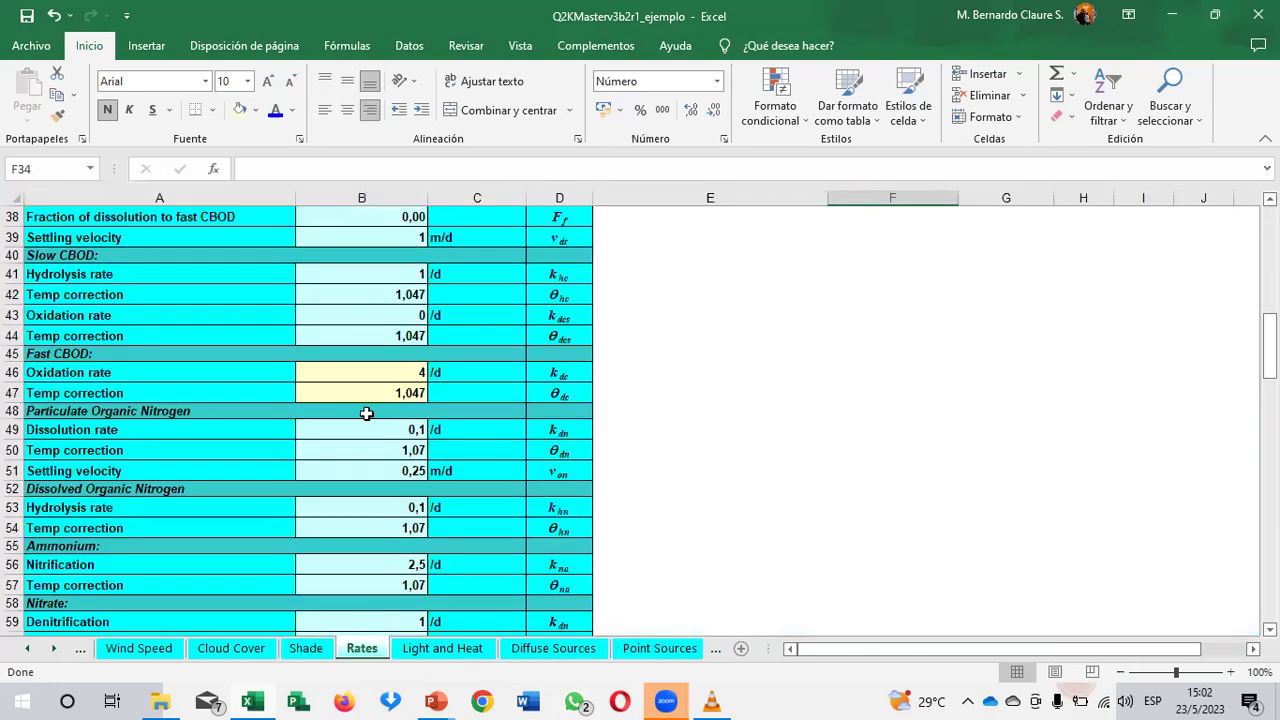
pyautogui.scroll(8, 366, 413)
pyautogui.scroll(4, 364, 415)
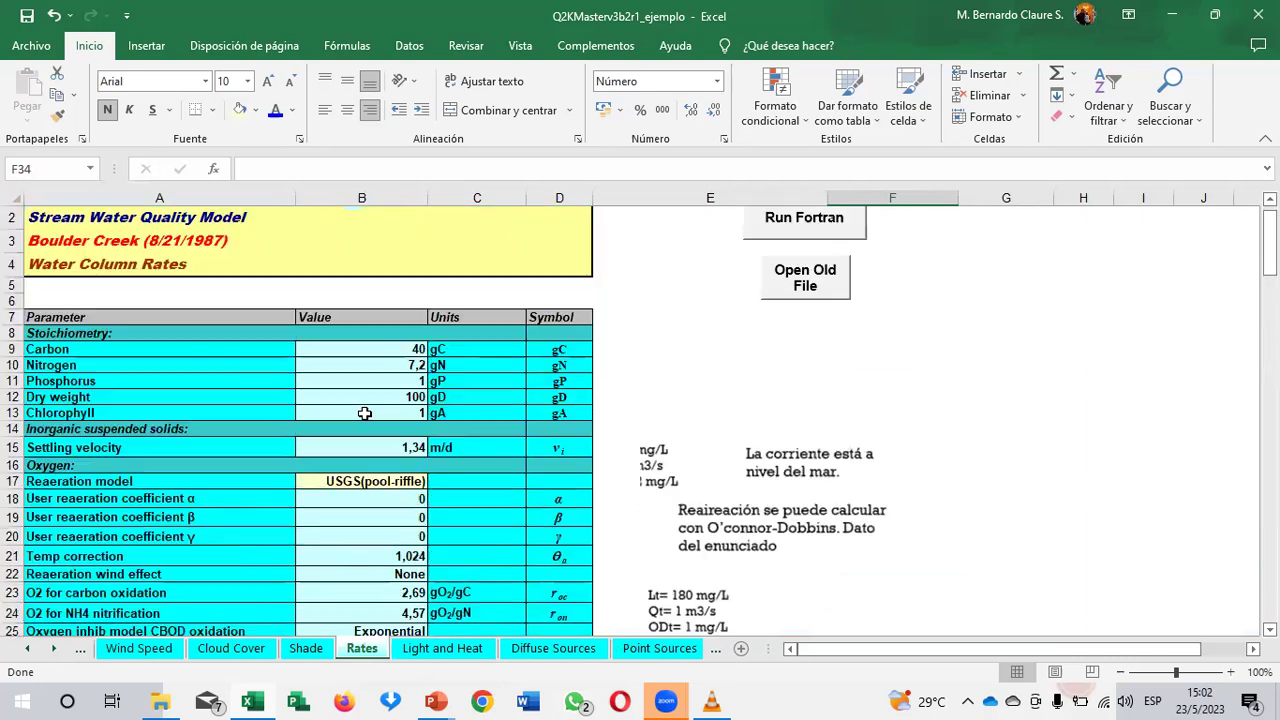
pyautogui.click(752, 505)
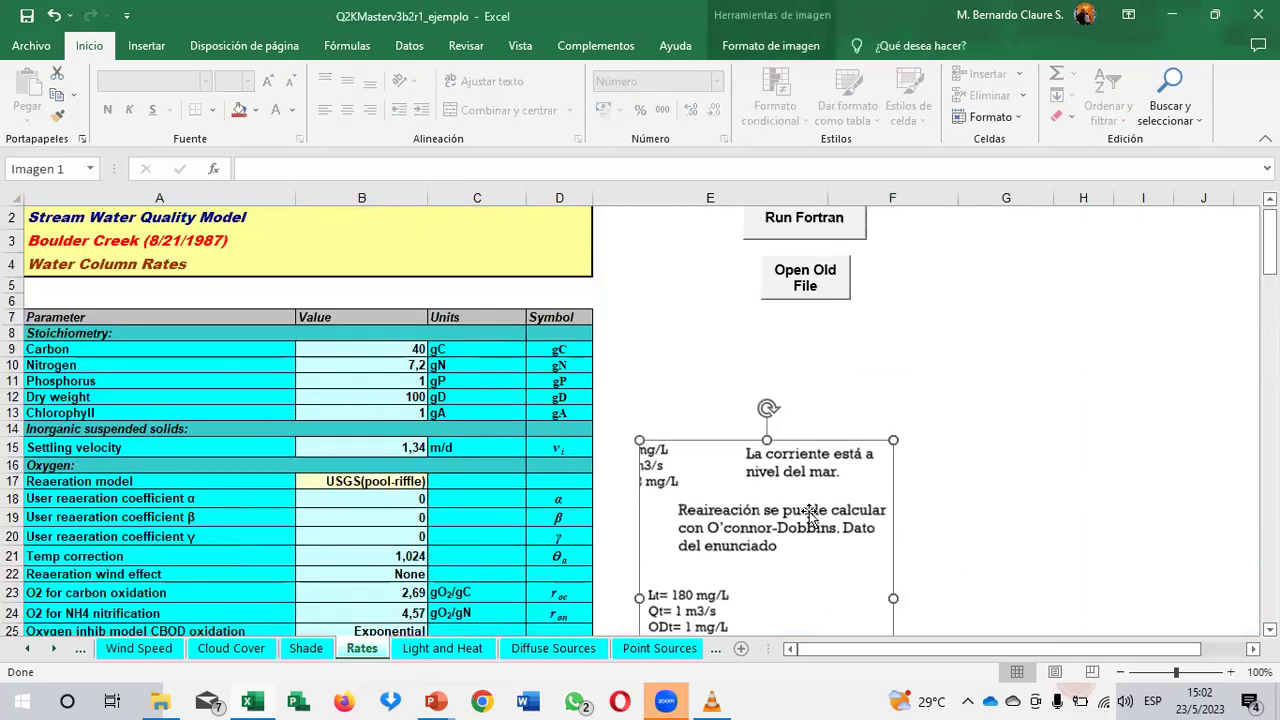
pyautogui.moveTo(836, 462); pyautogui.dragTo(824, 411)
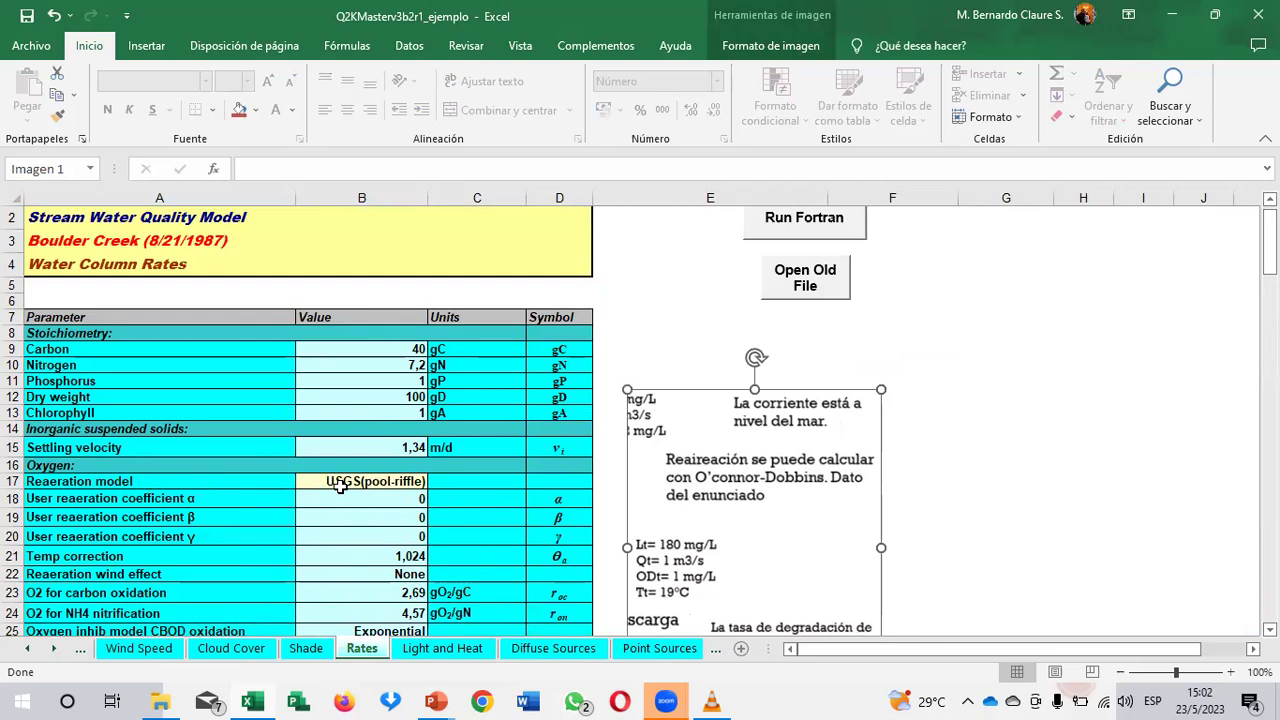
# Step: Set the Reaeration model in B17 of the Rates sheet to O'Connor-Dobbins
pyautogui.click(410, 485)
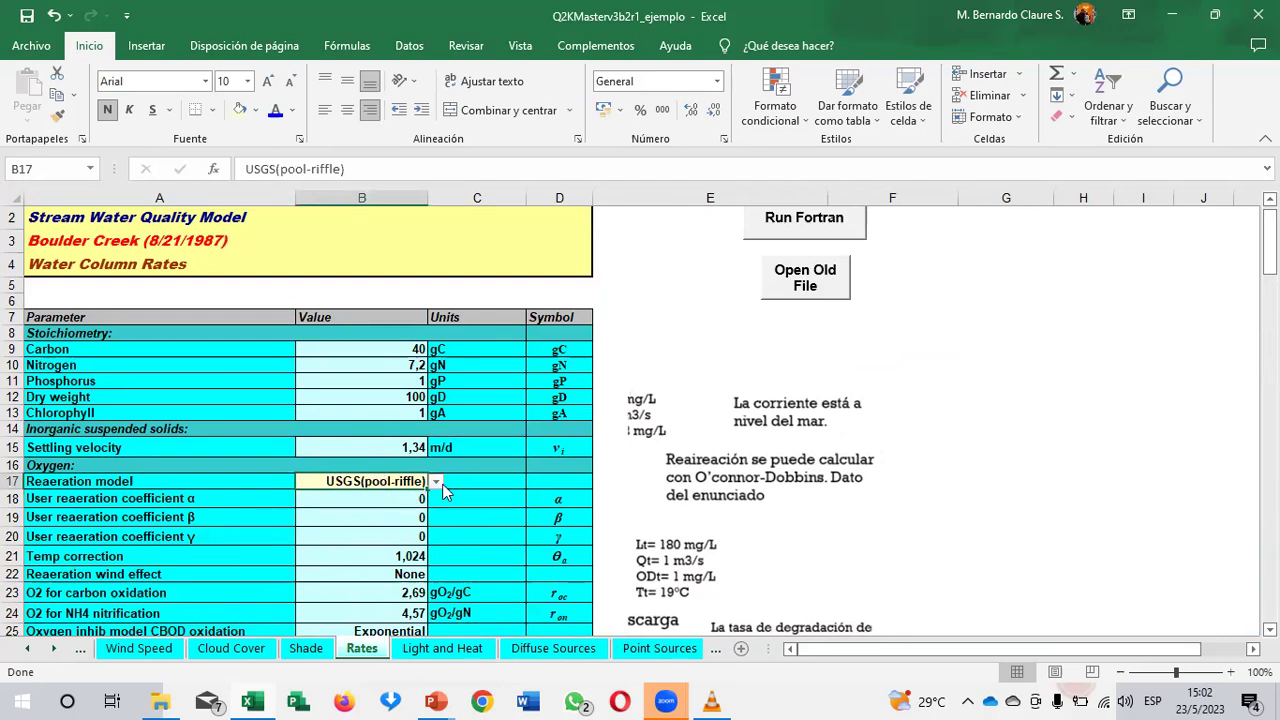
pyautogui.click(437, 483)
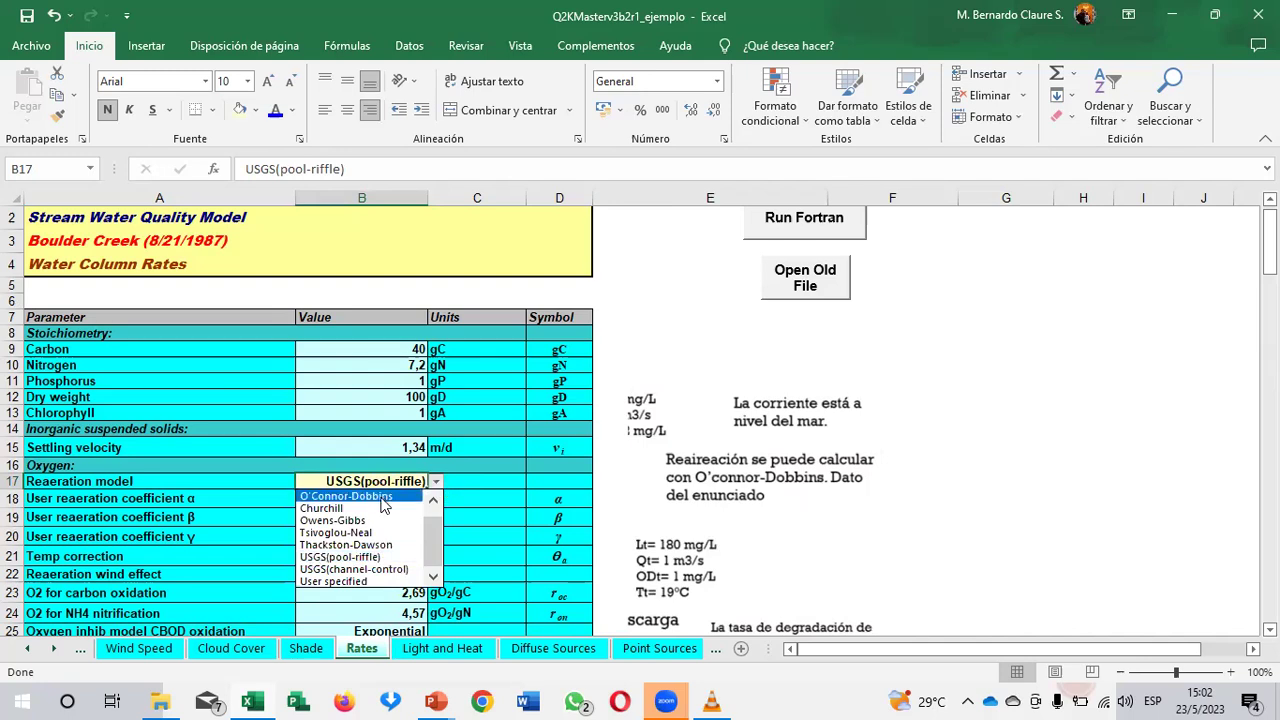
pyautogui.click(433, 503)
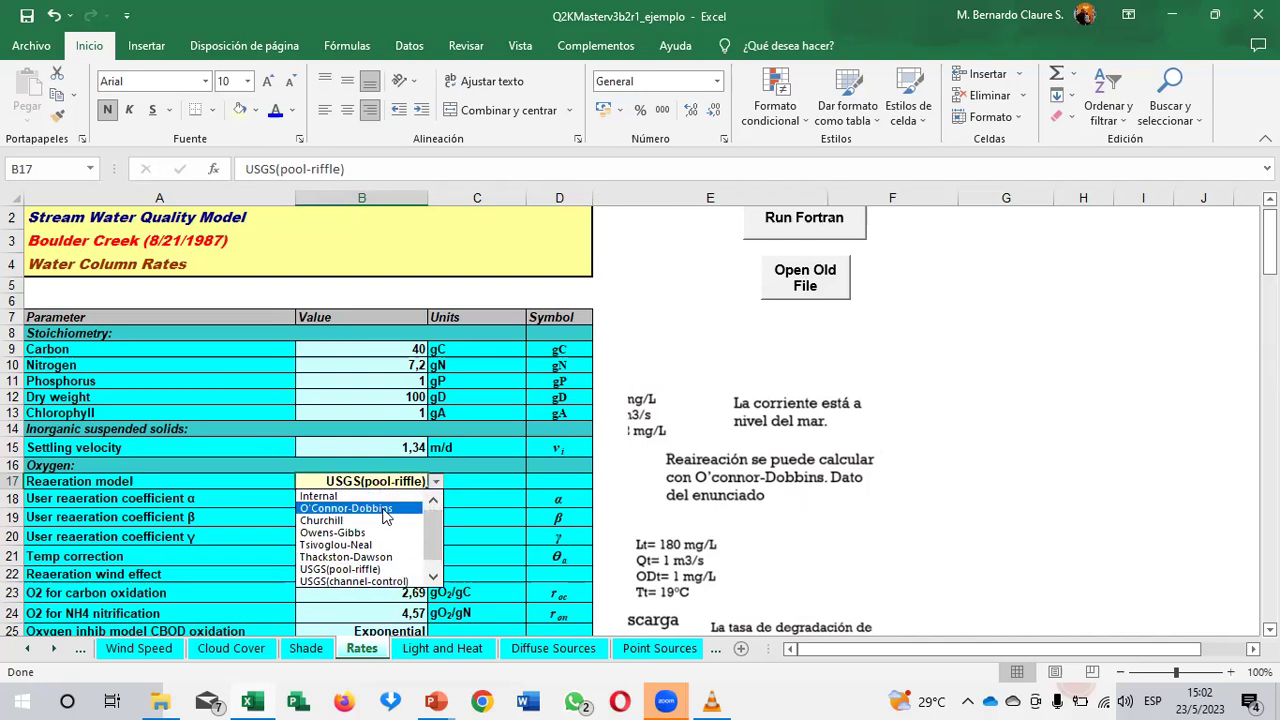
pyautogui.click(385, 509)
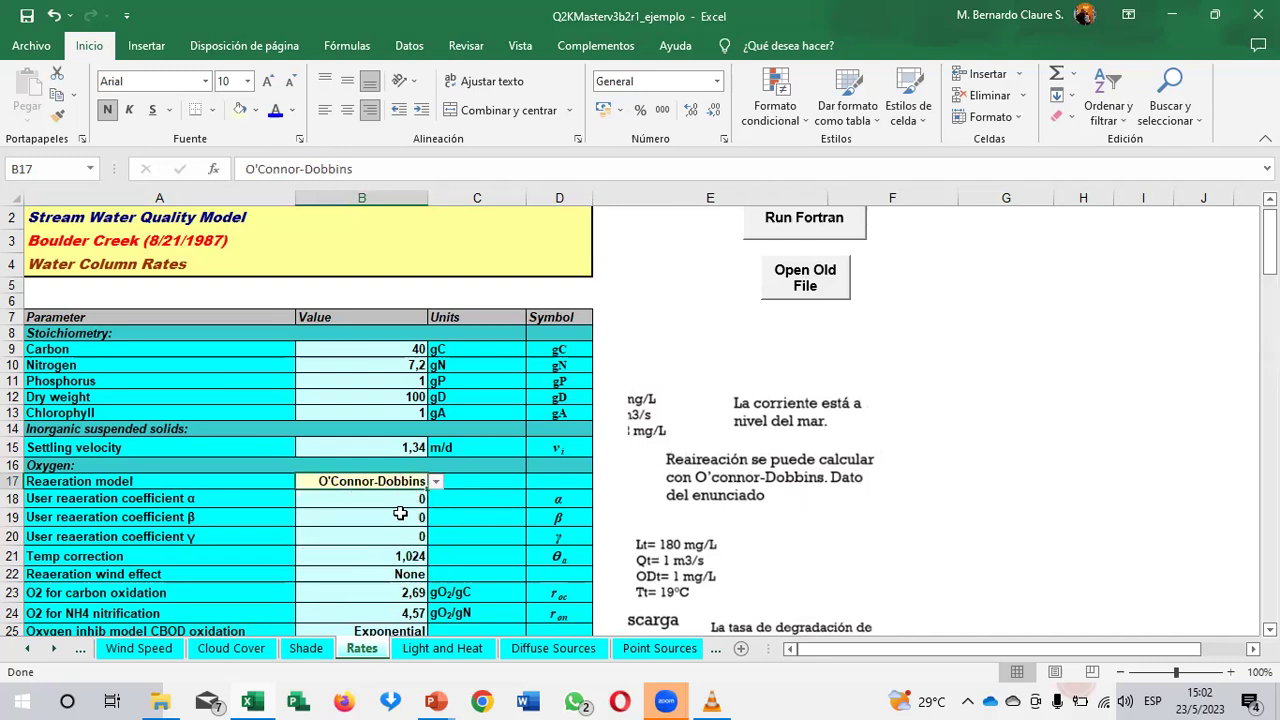
# Step: Move the cropped river diagram picture down beside rows 28 to 45, near the Fast CBOD parameters
pyautogui.scroll(-4, 400, 513)
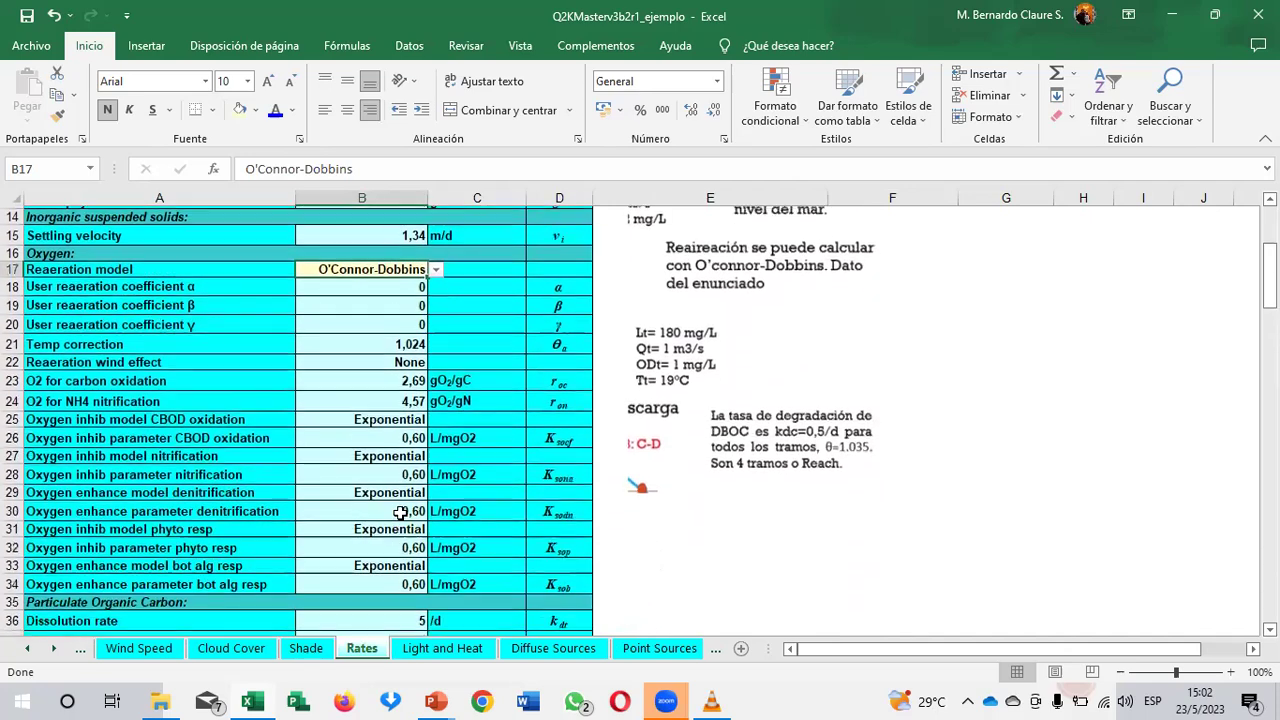
pyautogui.scroll(-3, 413, 578)
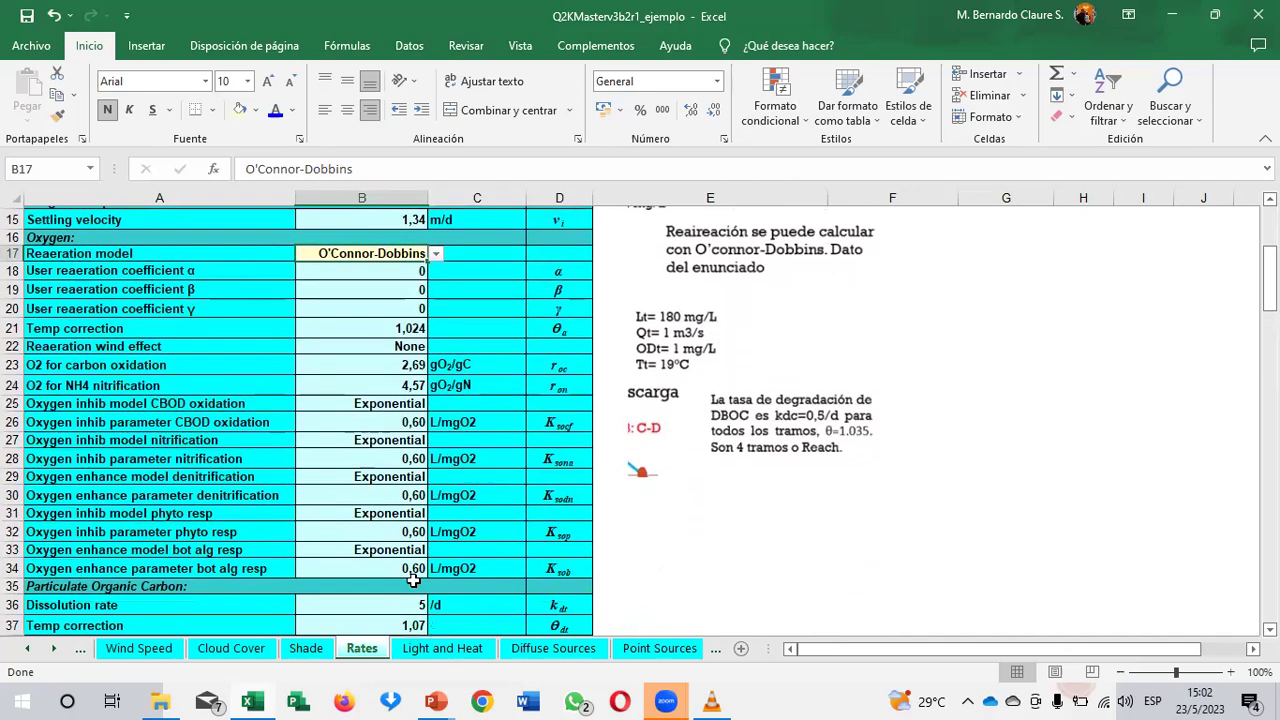
pyautogui.scroll(-1, 413, 578)
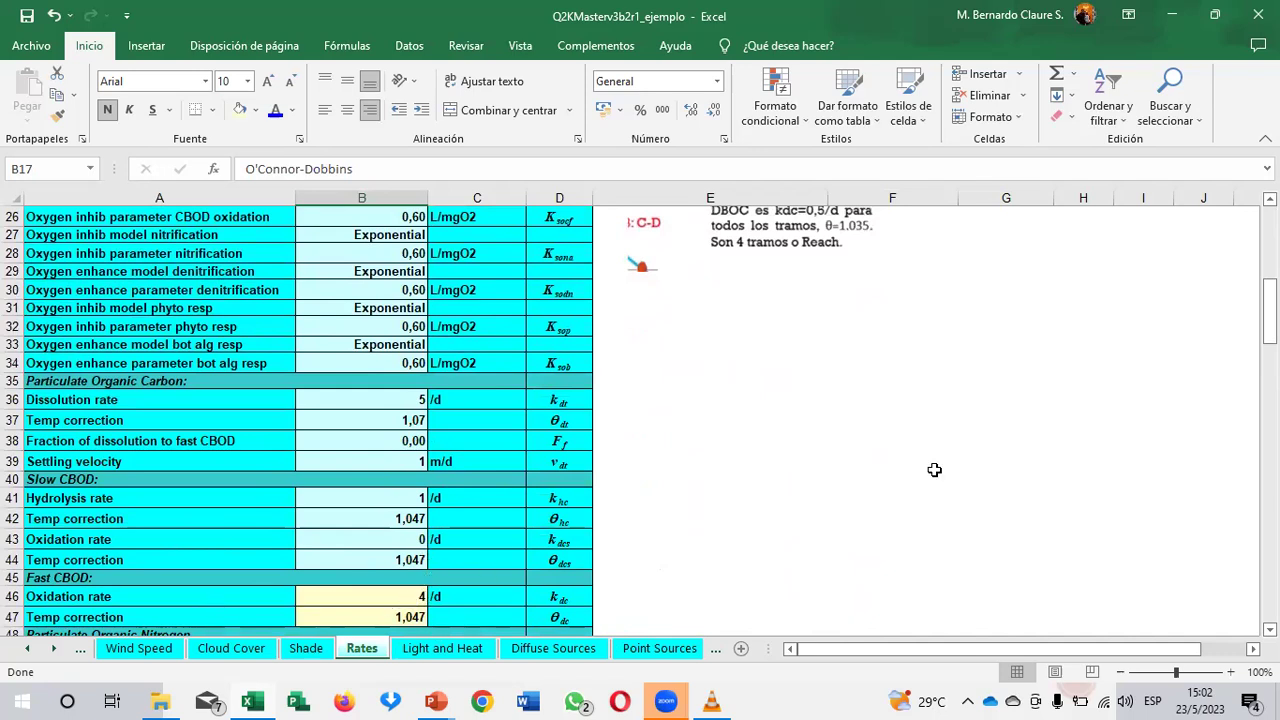
pyautogui.moveTo(822, 250); pyautogui.dragTo(852, 500)
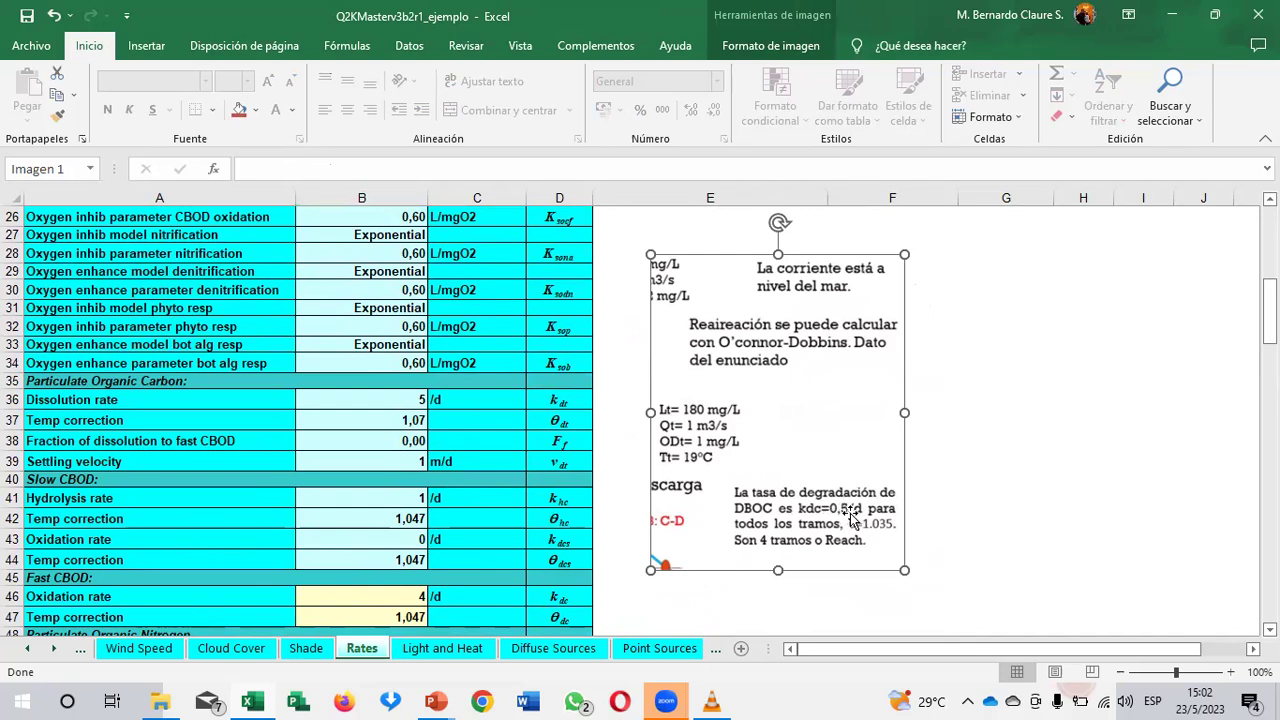
# Step: Set the Fast CBOD oxidation rate in B46 of the Rates sheet to 0,5 /d
pyautogui.click(392, 600)
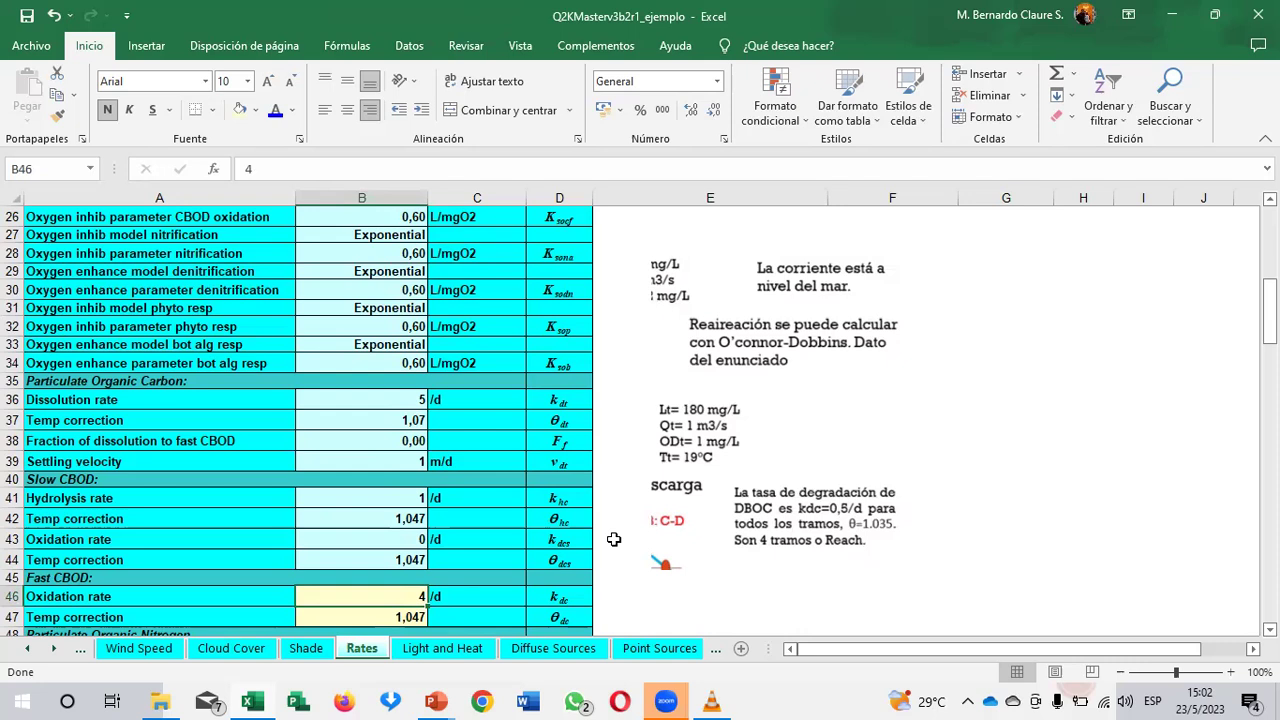
pyautogui.write('0,5')
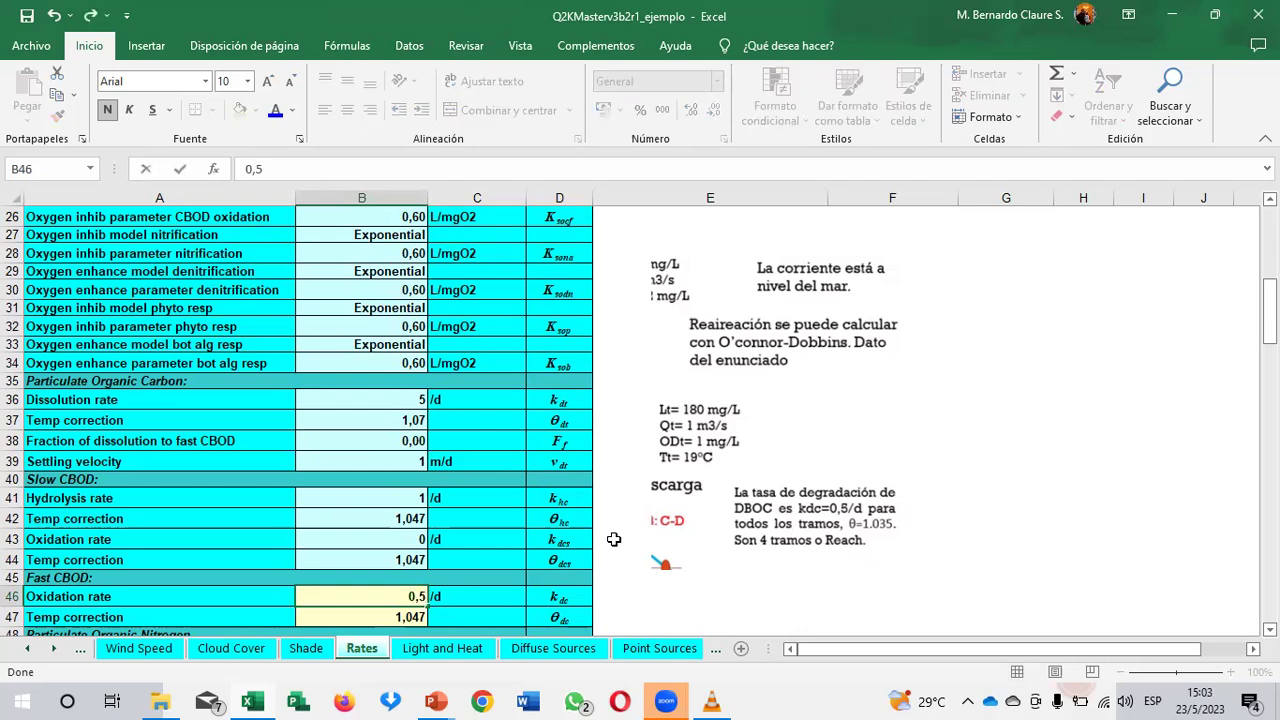
pyautogui.press('Return')
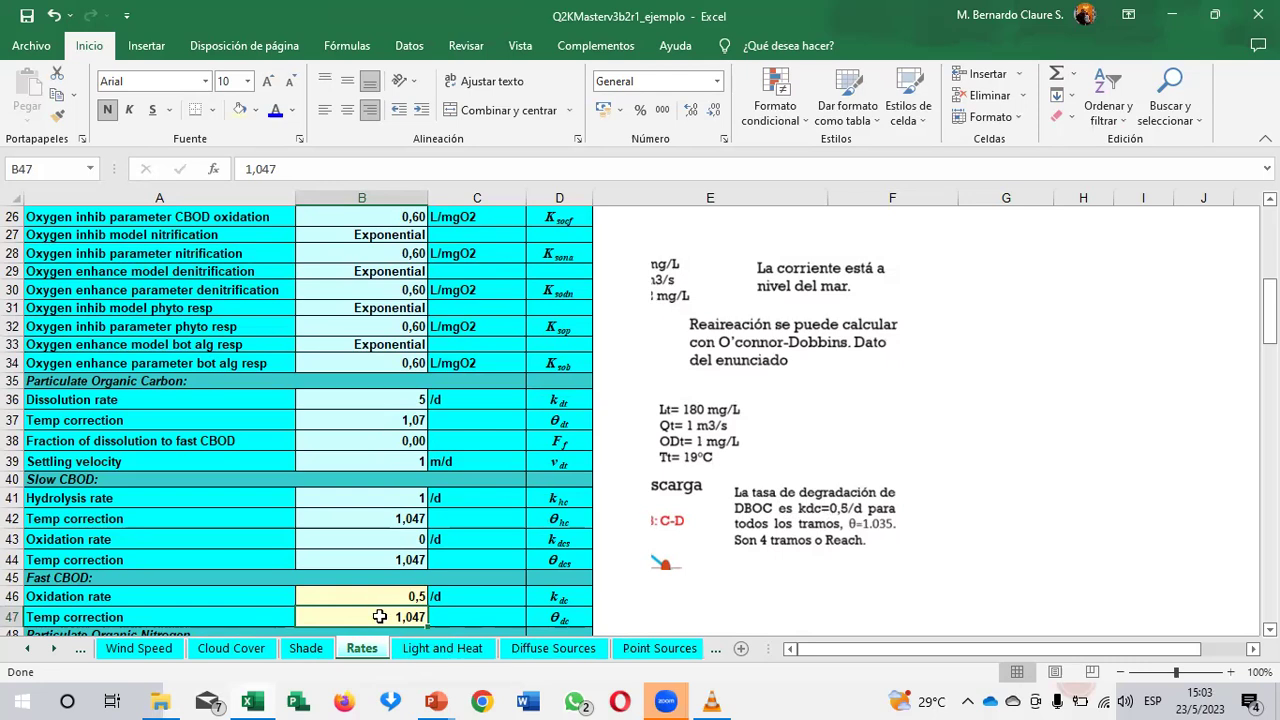
# Step: Switch to the PowerPoint slides to check the CBOD temperature correction θ in the diagram and problem statement, and return to the Excel workbook
pyautogui.write('0')
pyautogui.press('Escape')
pyautogui.hotkey('alt', 'Tab')
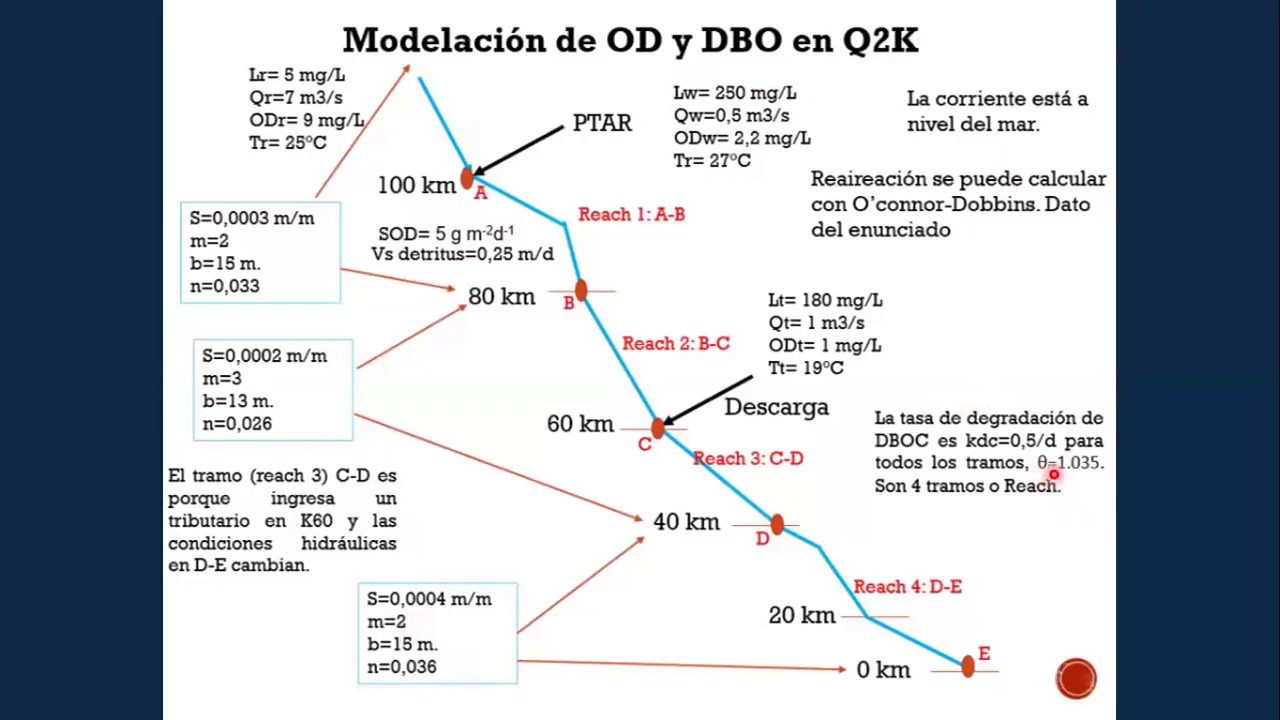
pyautogui.press('Left')
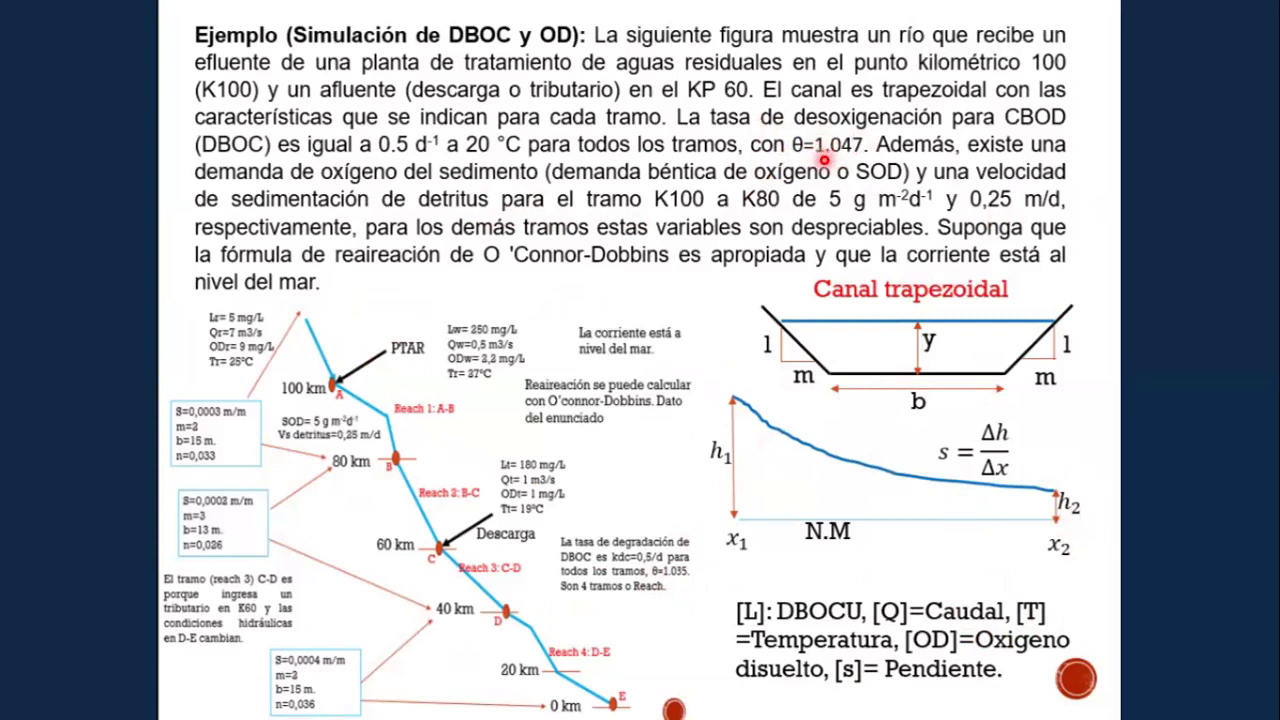
pyautogui.hotkey('alt', 'Tab')
pyautogui.hotkey('alt', 'Tab')
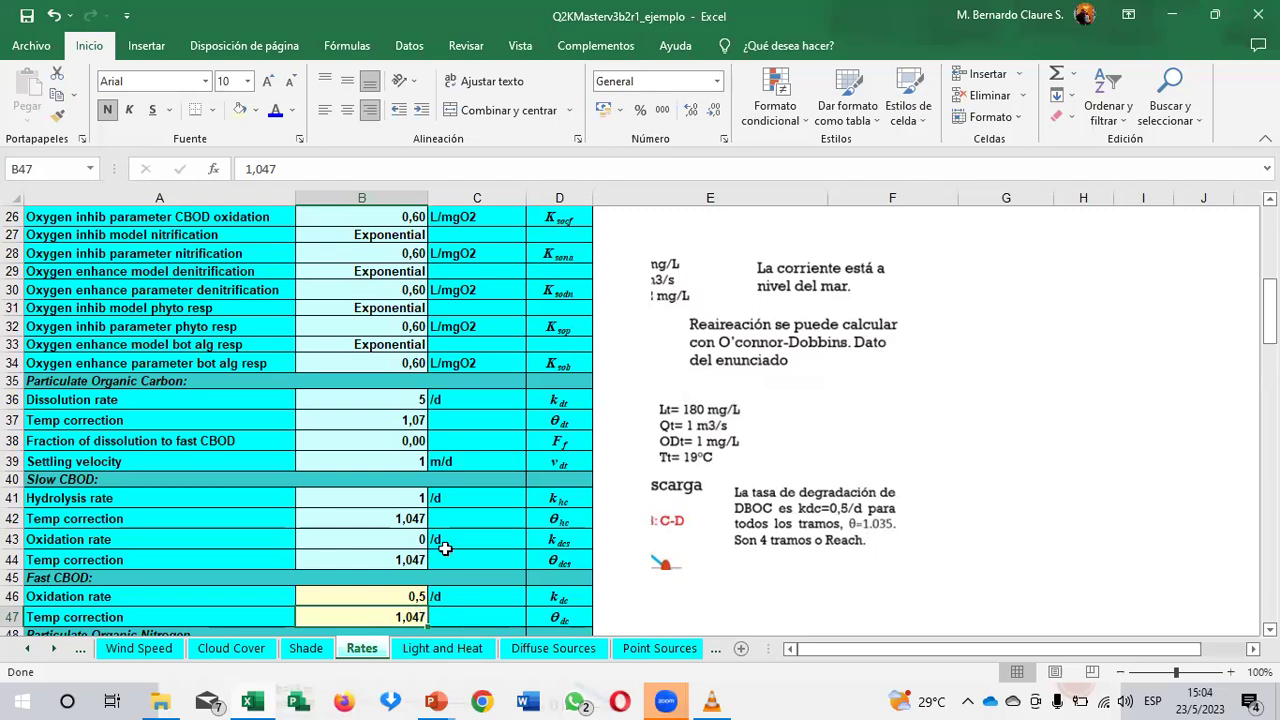
# Step: Review the remaining Rates parameters and the Light and Heat and Diffuse Sources sheets
pyautogui.scroll(8, 445, 548)
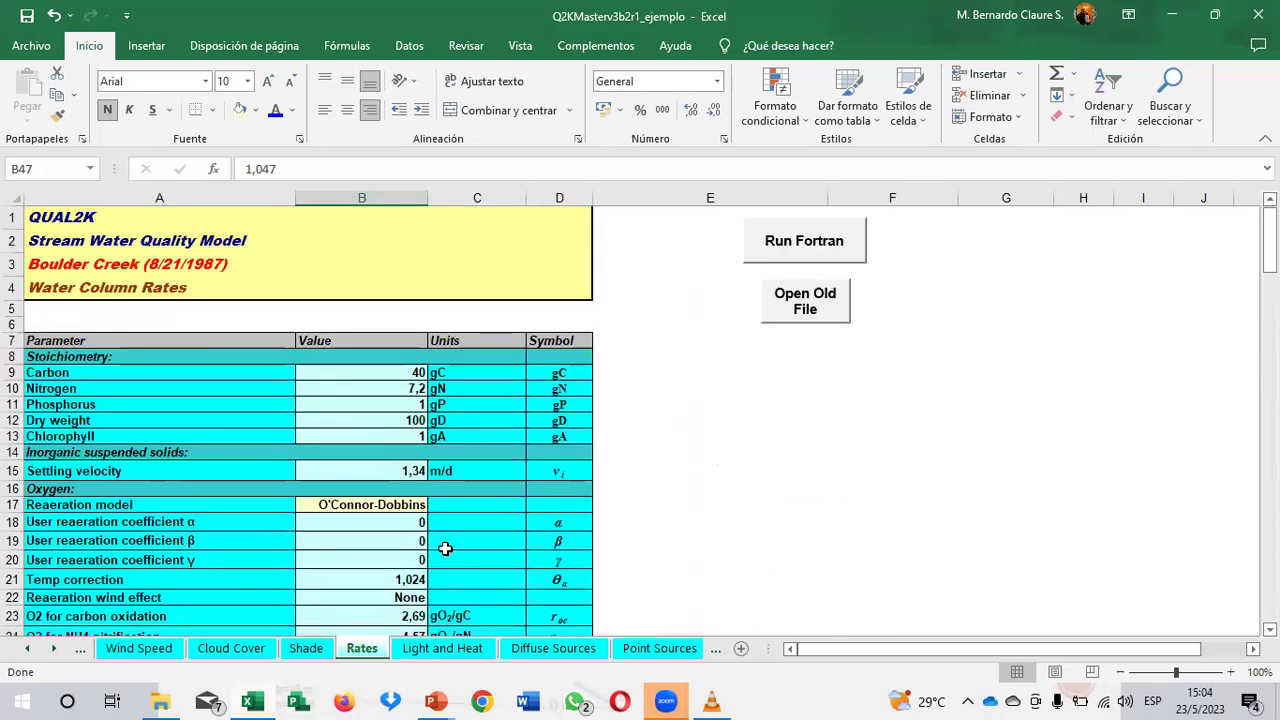
pyautogui.scroll(-10, 425, 425)
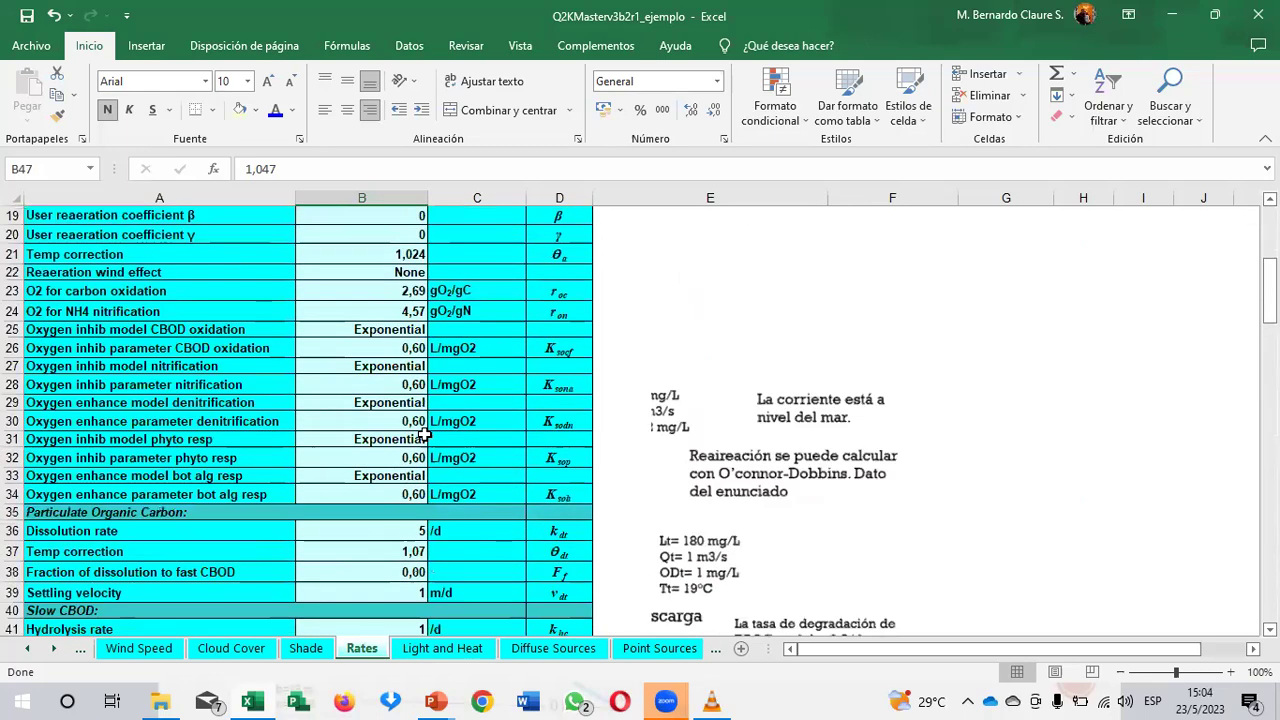
pyautogui.click(443, 649)
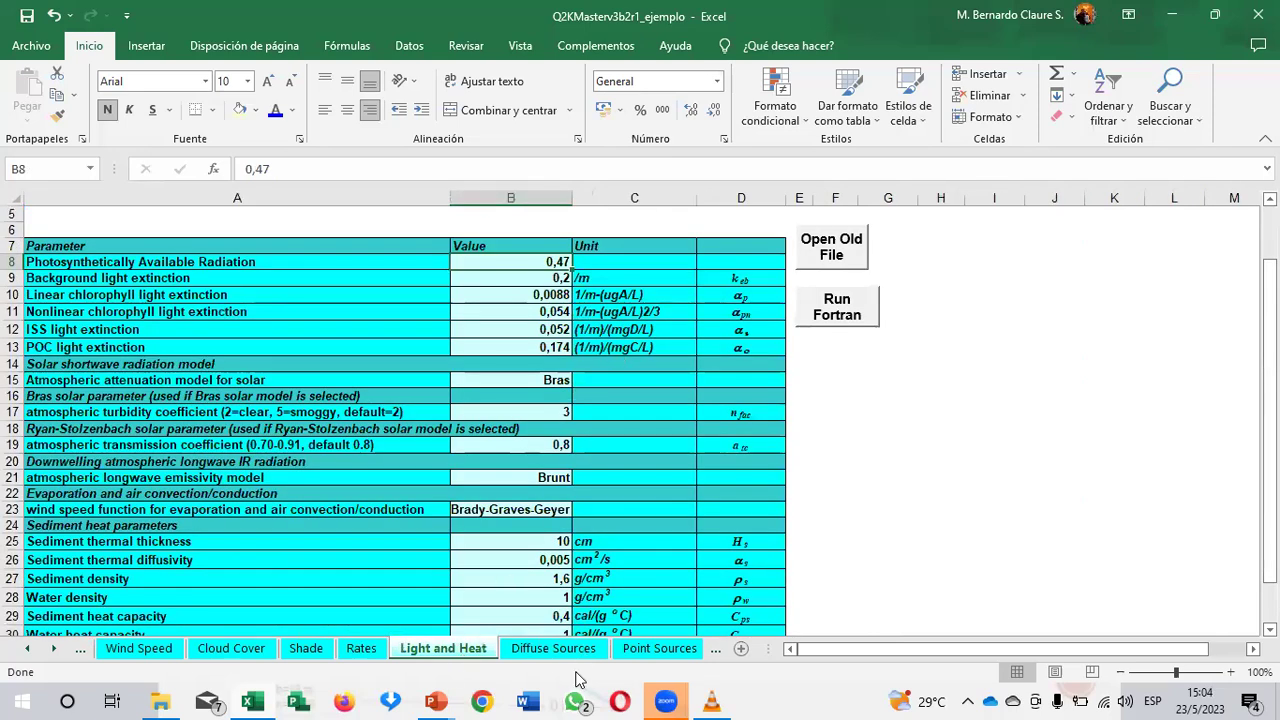
pyautogui.click(553, 649)
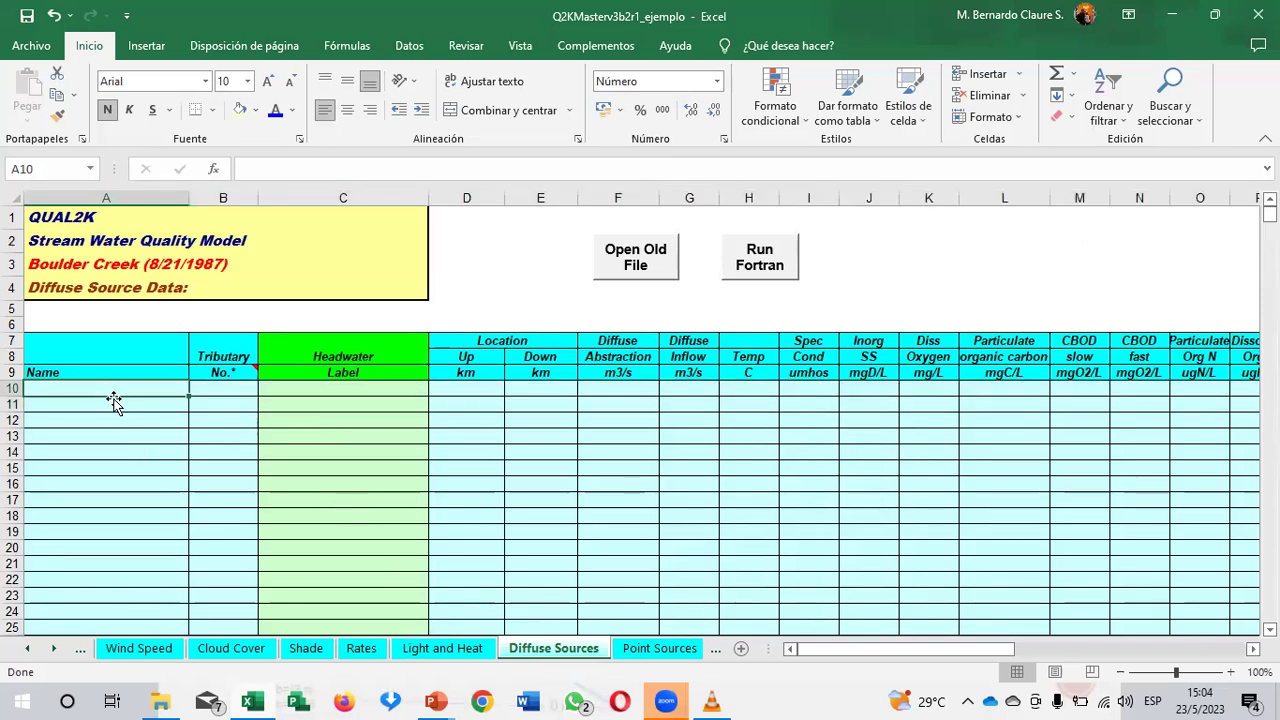
pyautogui.moveTo(138, 390); pyautogui.dragTo(171, 403)
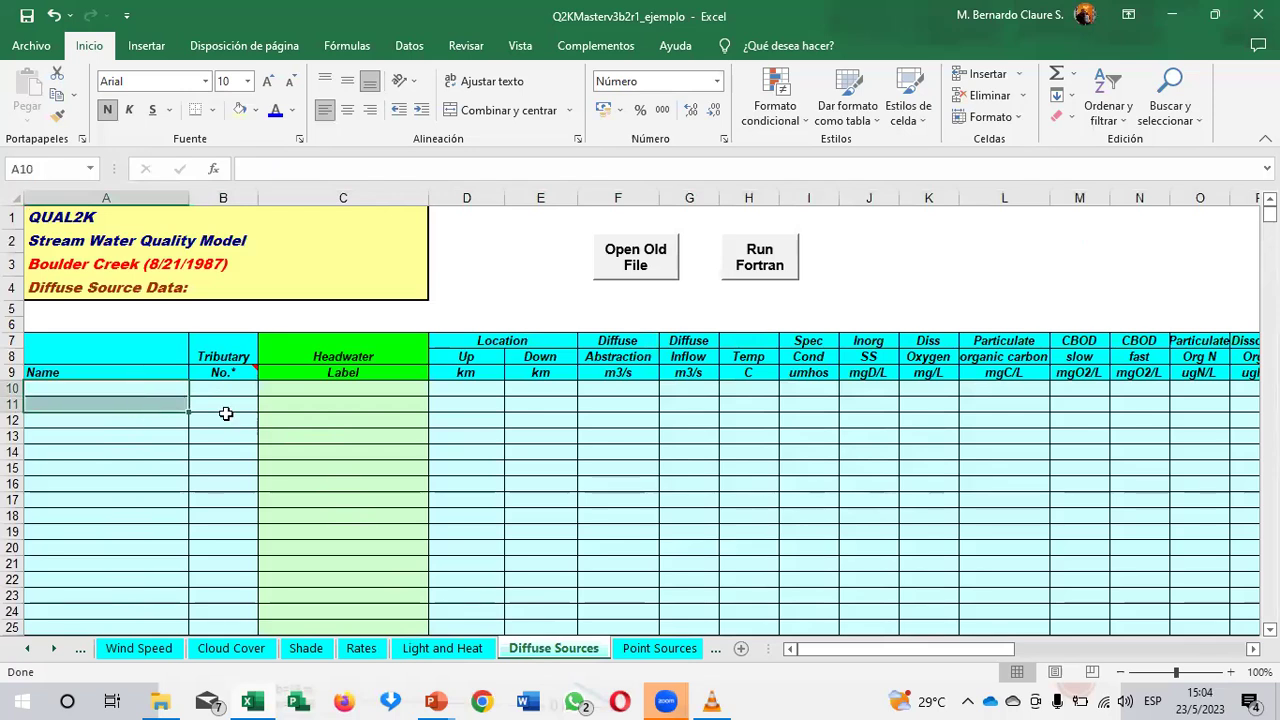
# Step: Open the Point Sources sheet and move the cropped river diagram picture up over columns G to K, beside the PTAR and Vertimiento entries
pyautogui.click(655, 648)
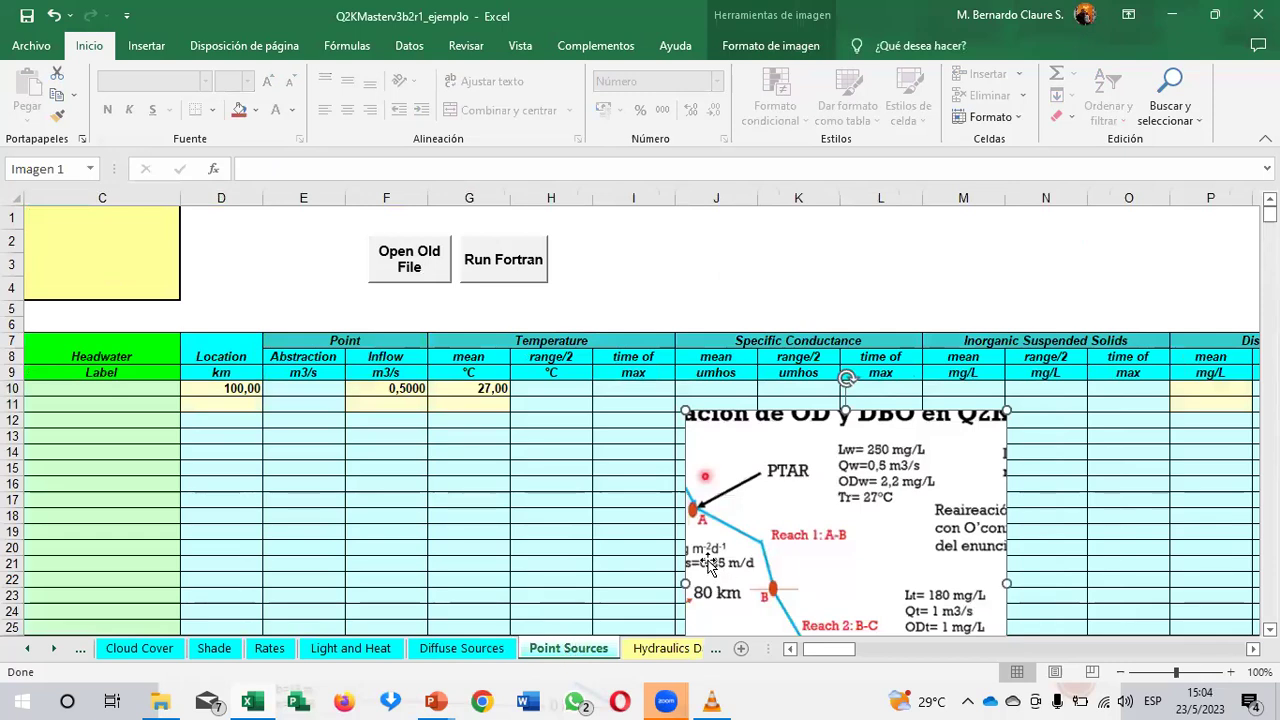
pyautogui.moveTo(763, 480); pyautogui.dragTo(741, 362)
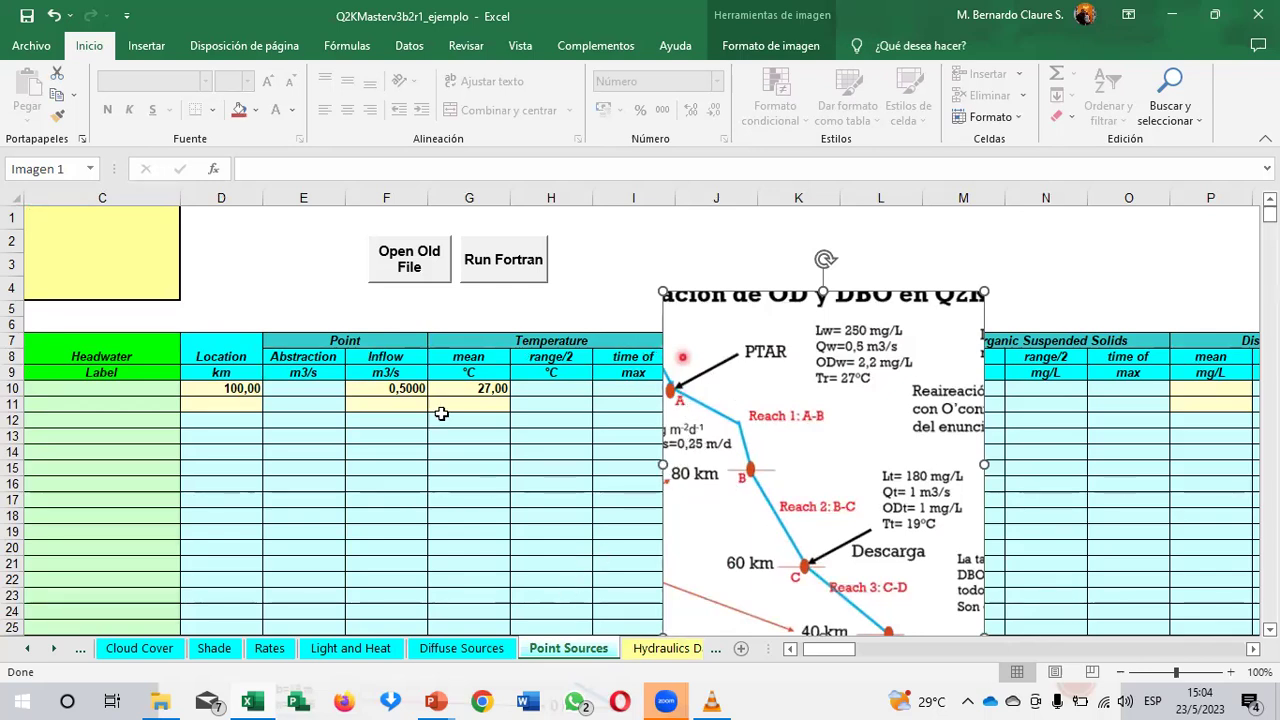
pyautogui.click(218, 391)
pyautogui.moveTo(830, 648); pyautogui.dragTo(806, 648)
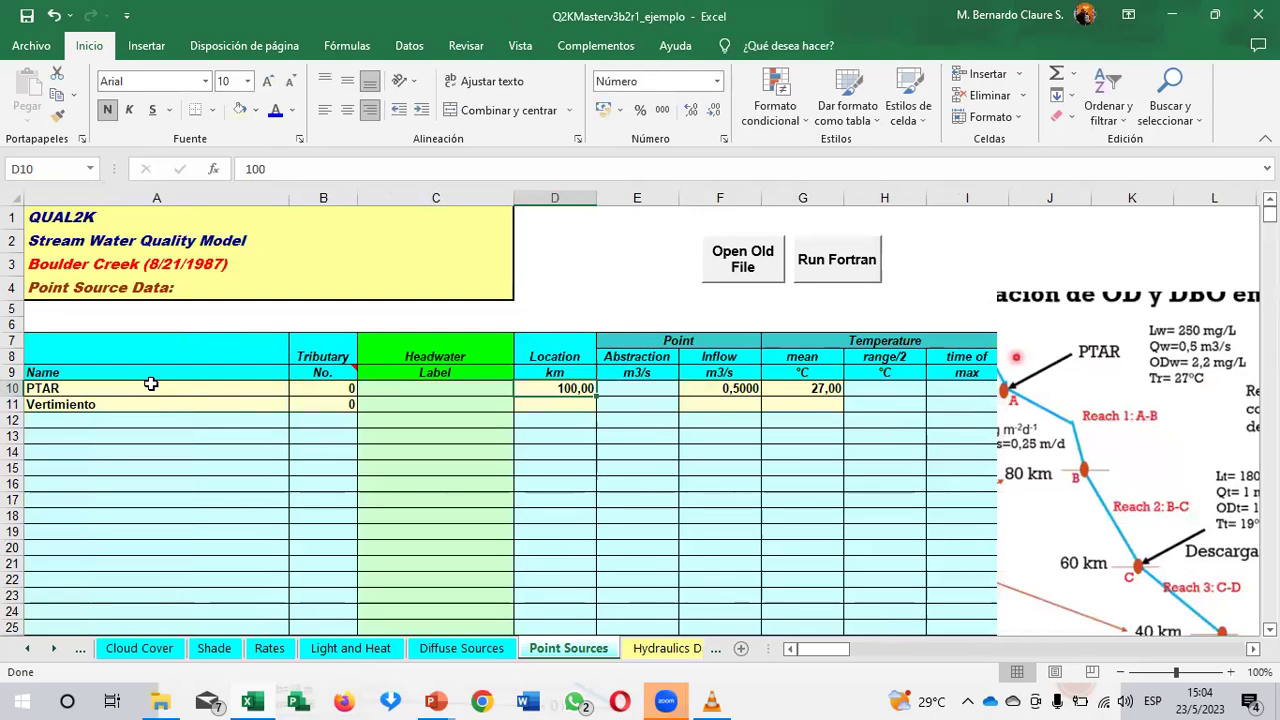
pyautogui.click(150, 388)
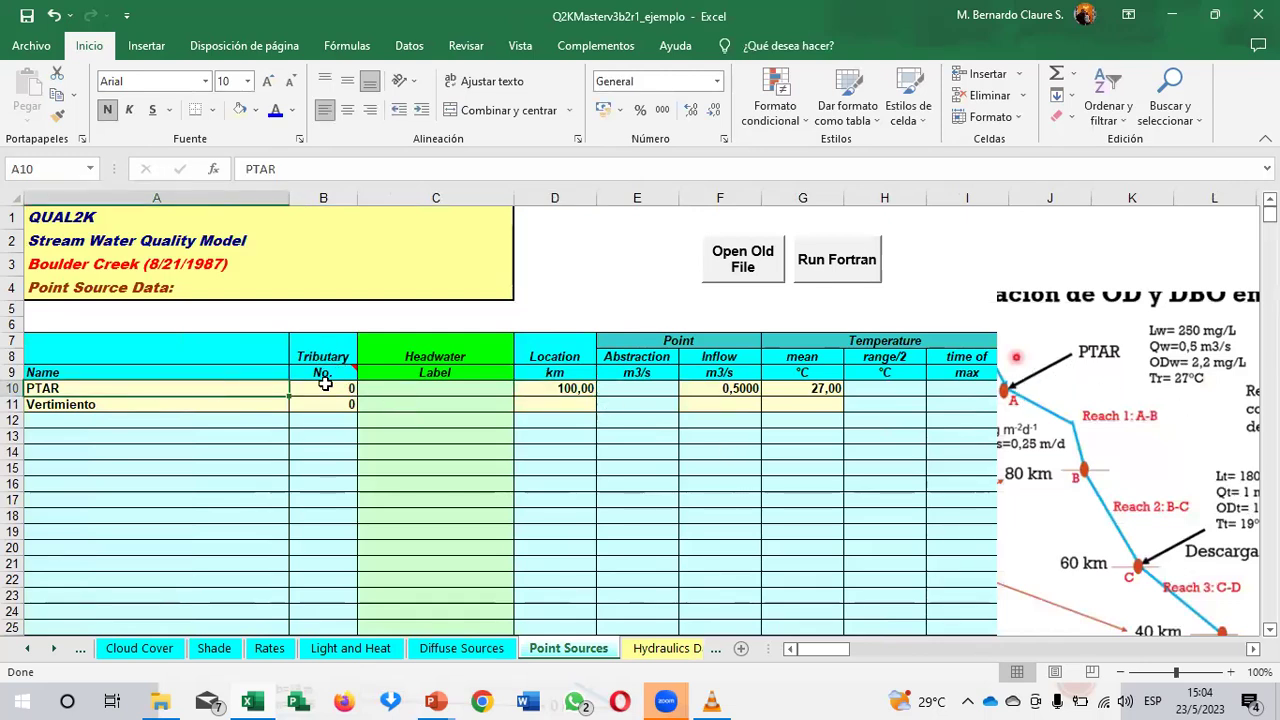
pyautogui.moveTo(1028, 400); pyautogui.dragTo(851, 399)
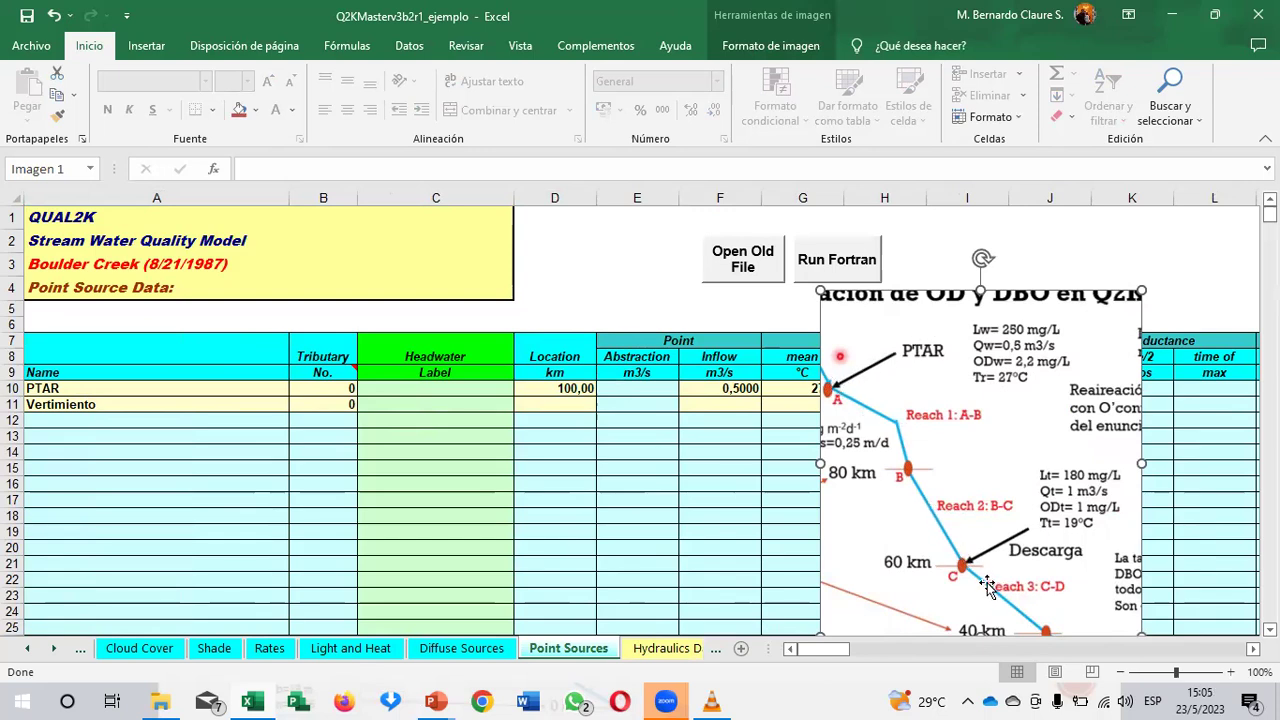
# Step: Check the names, tributary numbers and location of the PTAR and Vertimiento point sources against the river diagram
pyautogui.click(330, 390)
pyautogui.click(325, 405)
pyautogui.click(325, 390)
pyautogui.click(325, 410)
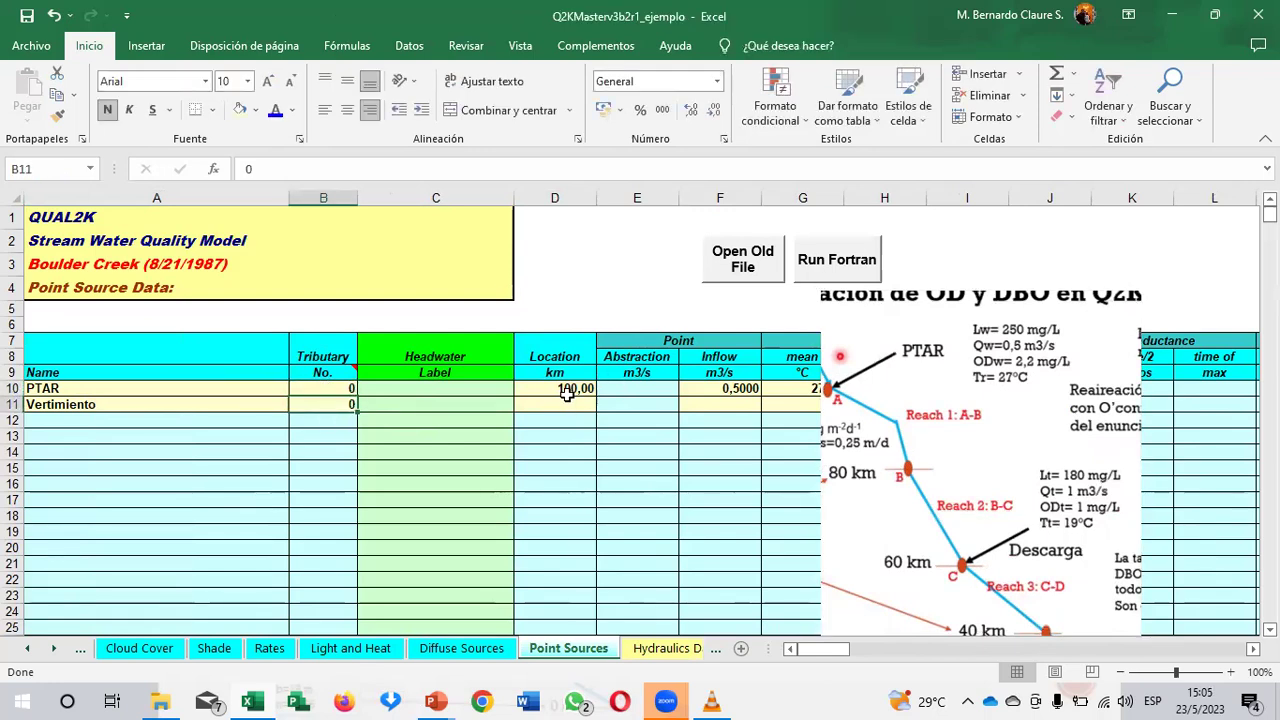
pyautogui.click(145, 390)
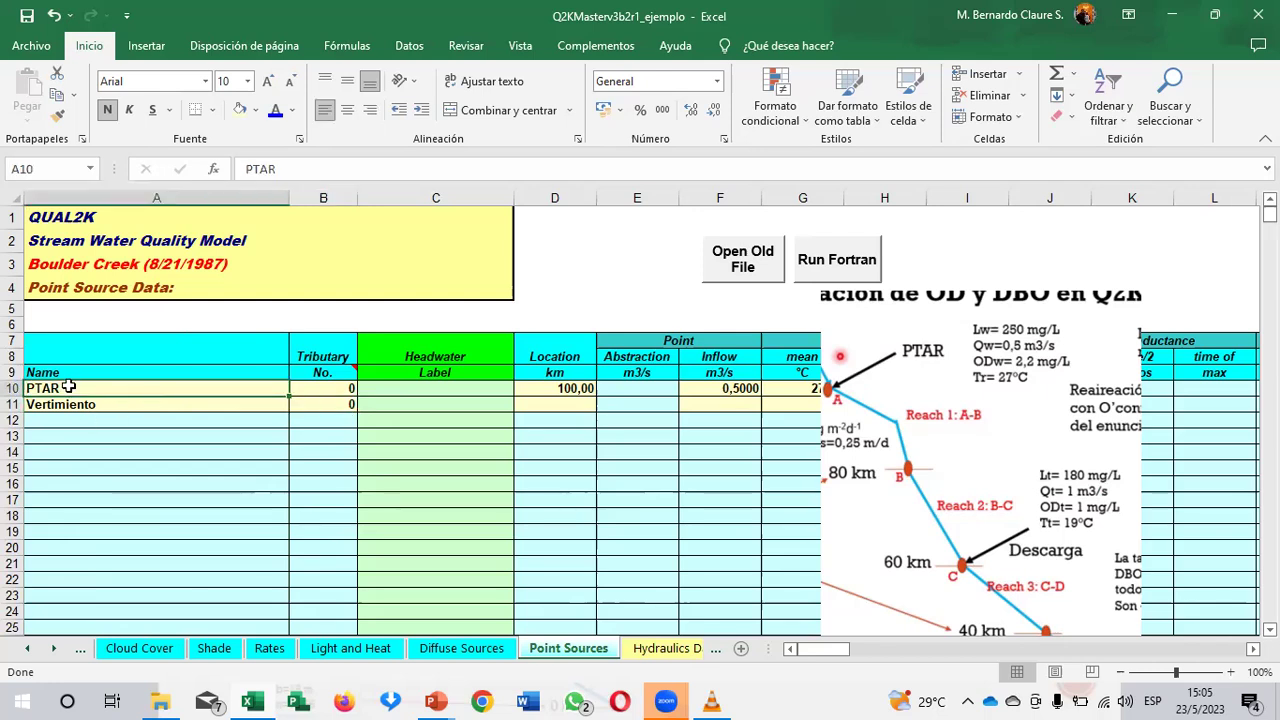
pyautogui.click(565, 388)
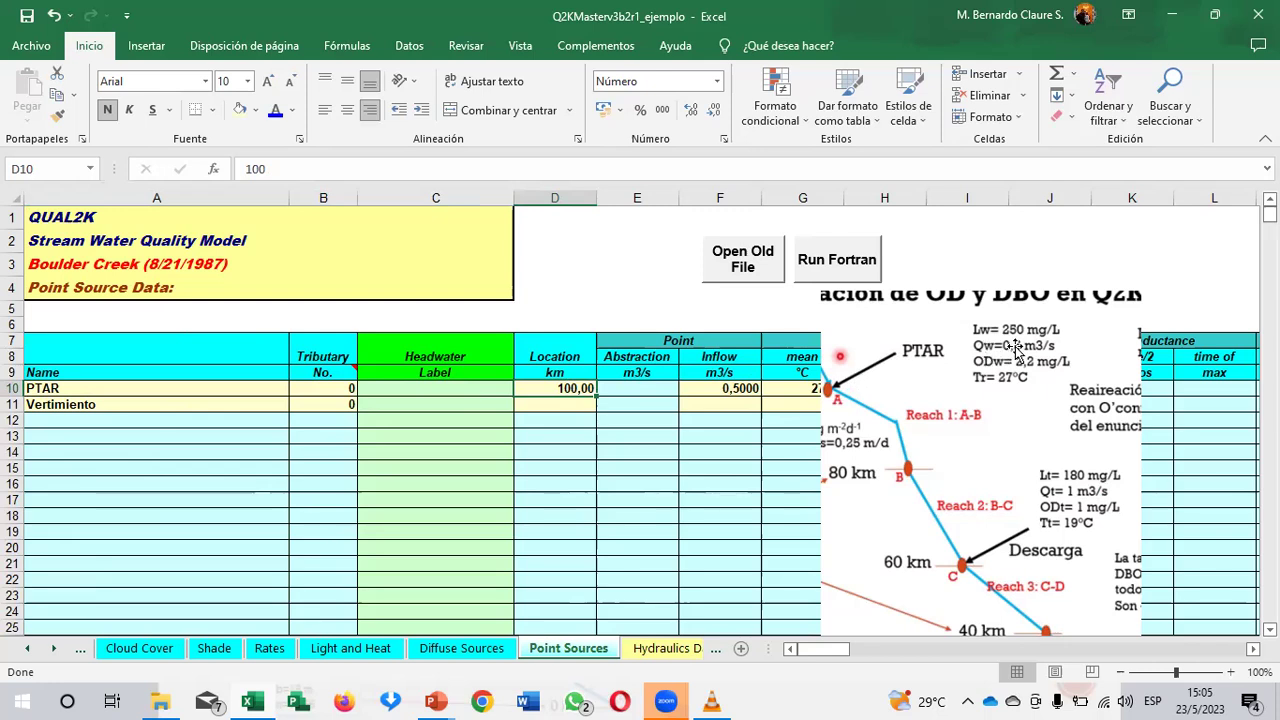
# Step: Enter PTAR's inflow of 0,5 m3/s and mean temperature of 27 °C, moving the diagram picture clear of the temperature column
pyautogui.click(739, 391)
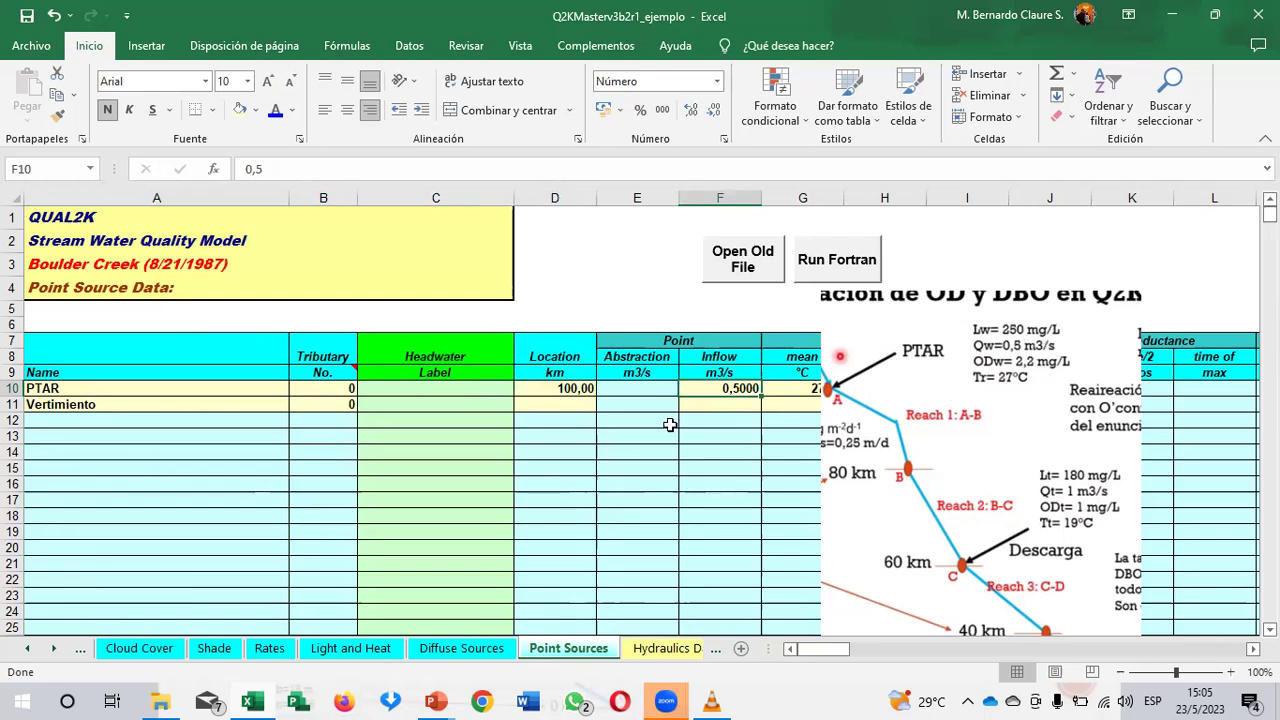
pyautogui.write('0,')
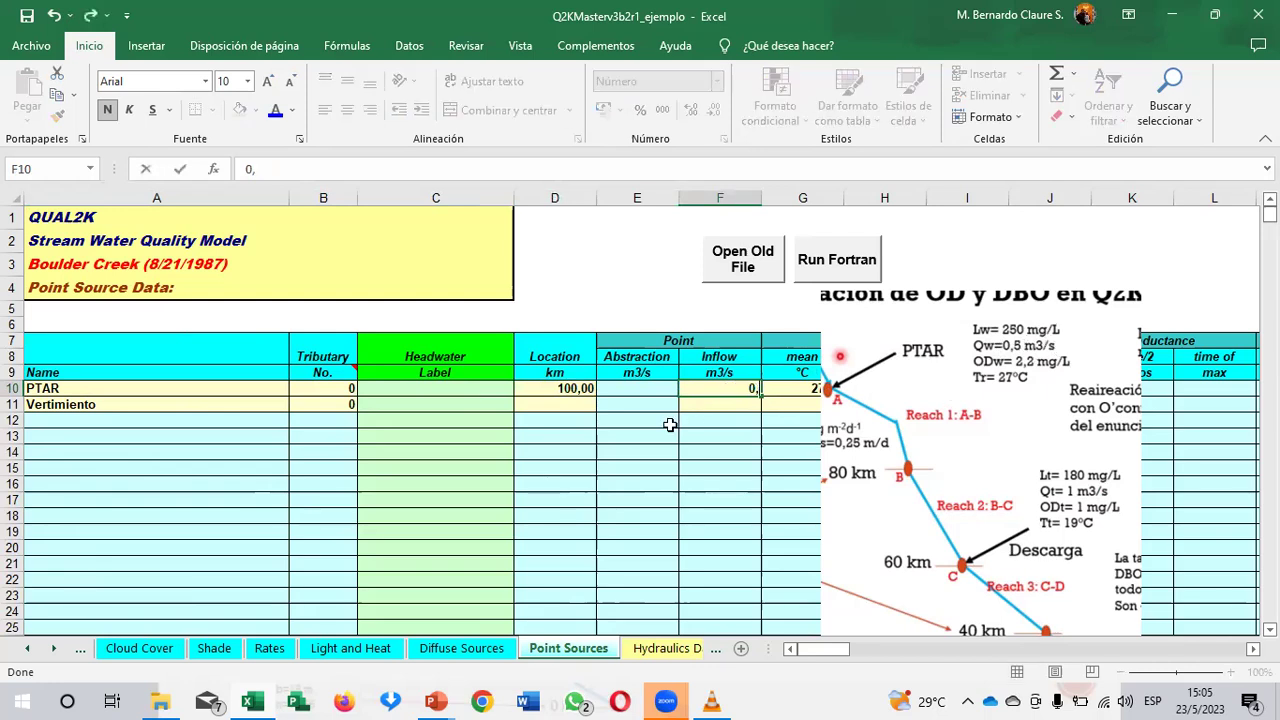
pyautogui.press('Tab')
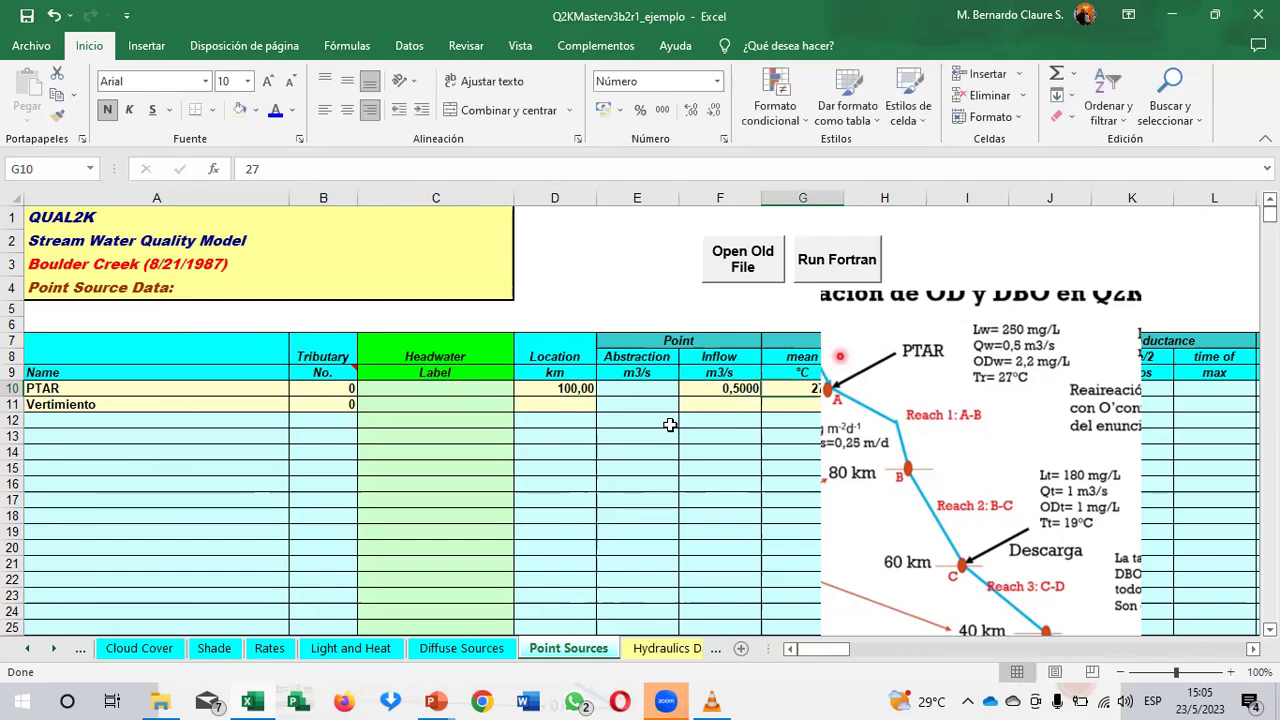
pyautogui.moveTo(977, 410); pyautogui.dragTo(1087, 407)
pyautogui.click(813, 392)
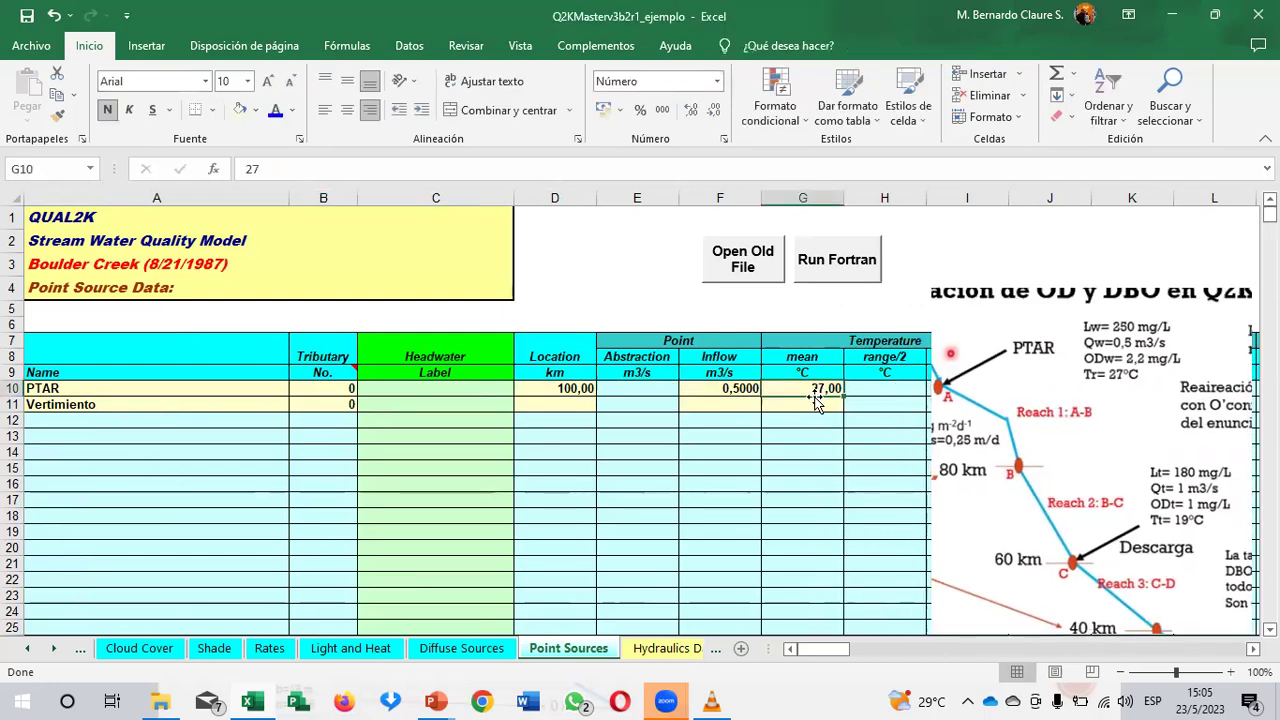
pyautogui.write('27')
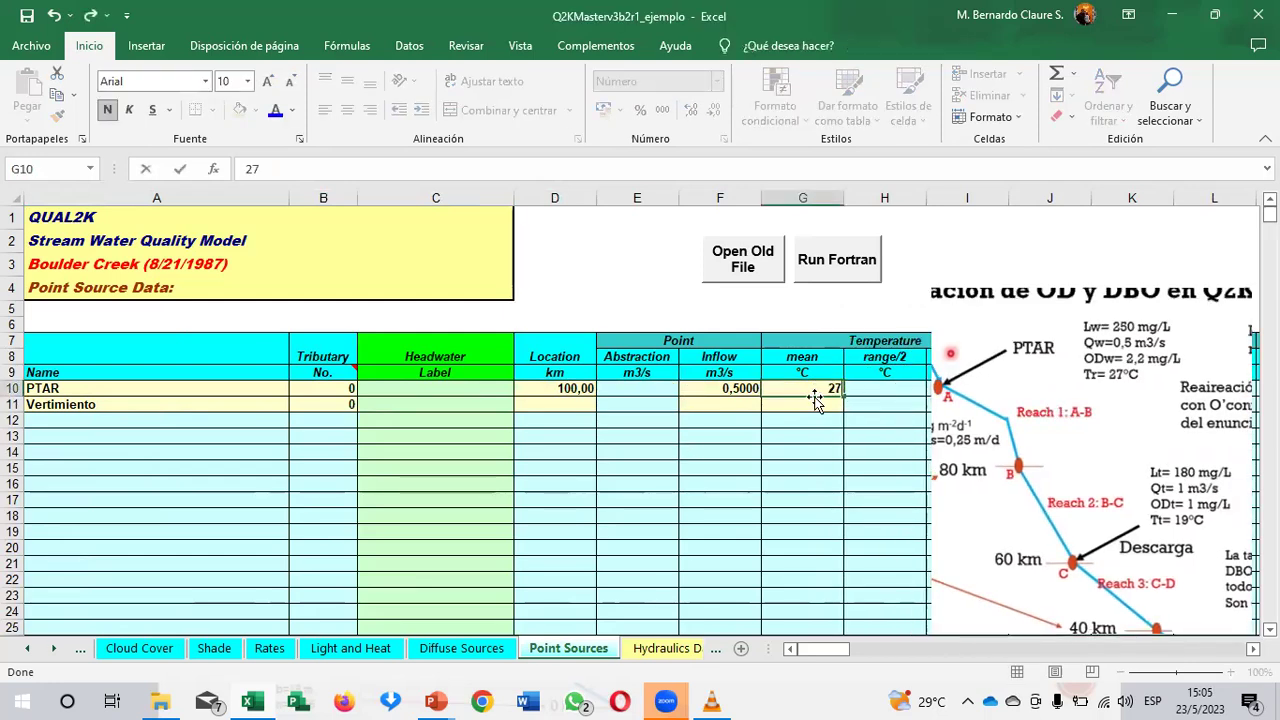
pyautogui.press('Return')
# Step: Move the diagram picture below the point source rows and enter PTAR's mean dissolved oxygen as 2,2 mg/L in P10
pyautogui.moveTo(930, 490); pyautogui.dragTo(760, 546)
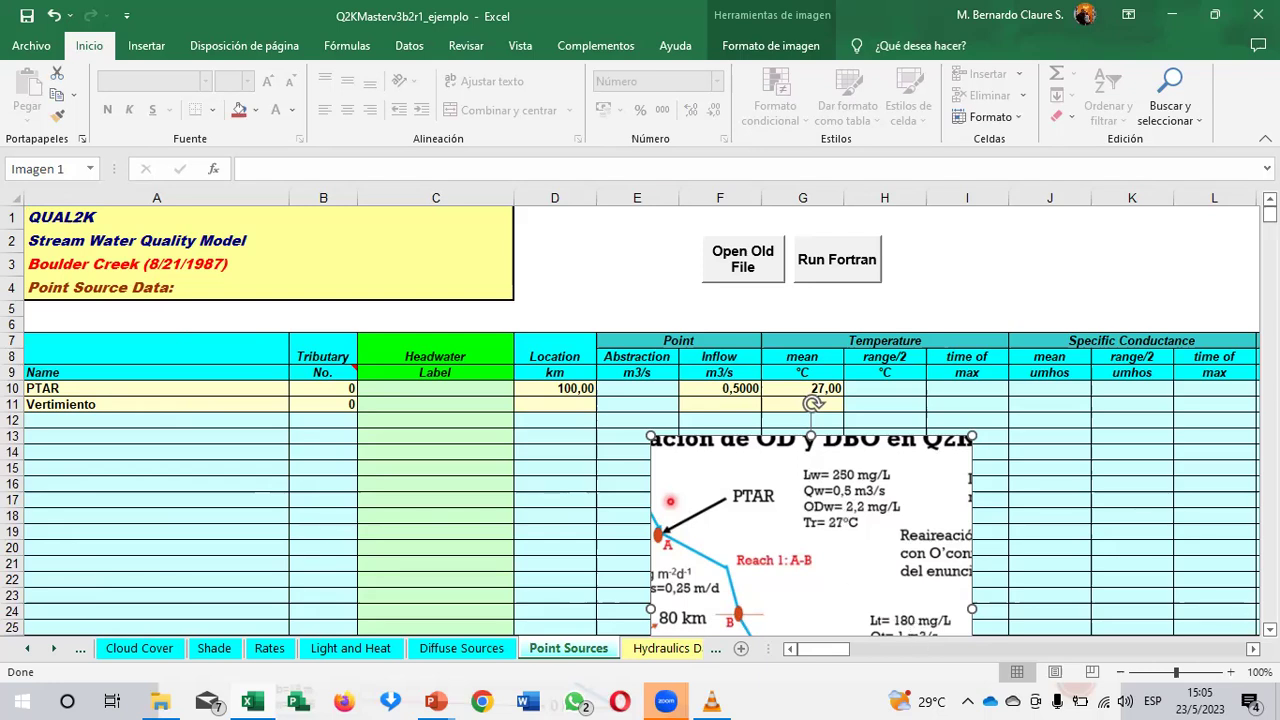
pyautogui.hscroll(6, 803, 389)
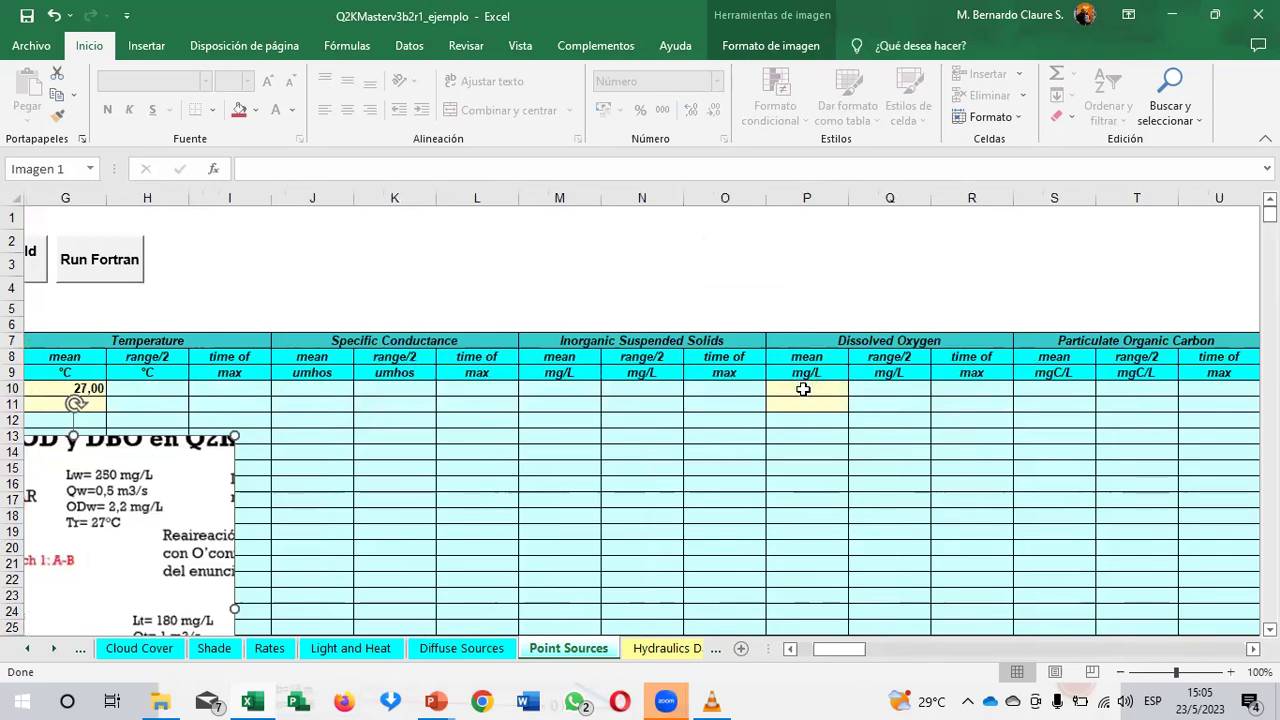
pyautogui.press('Escape')
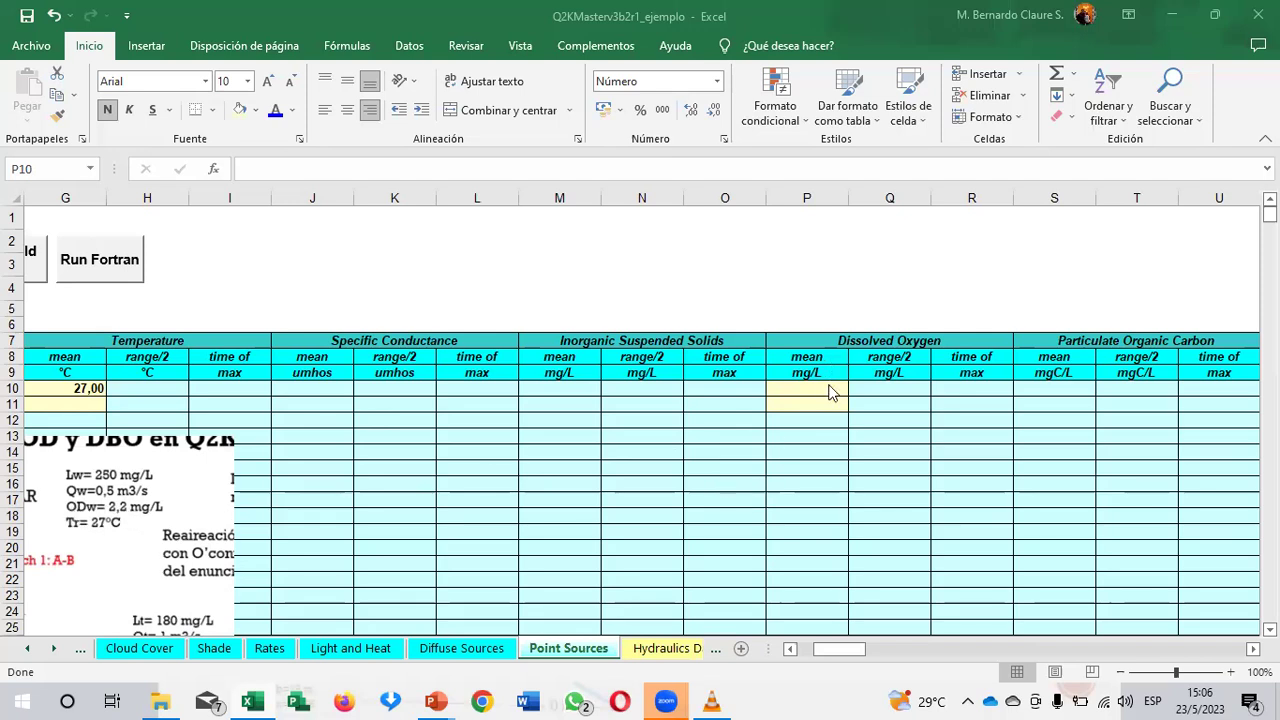
pyautogui.write('2,2')
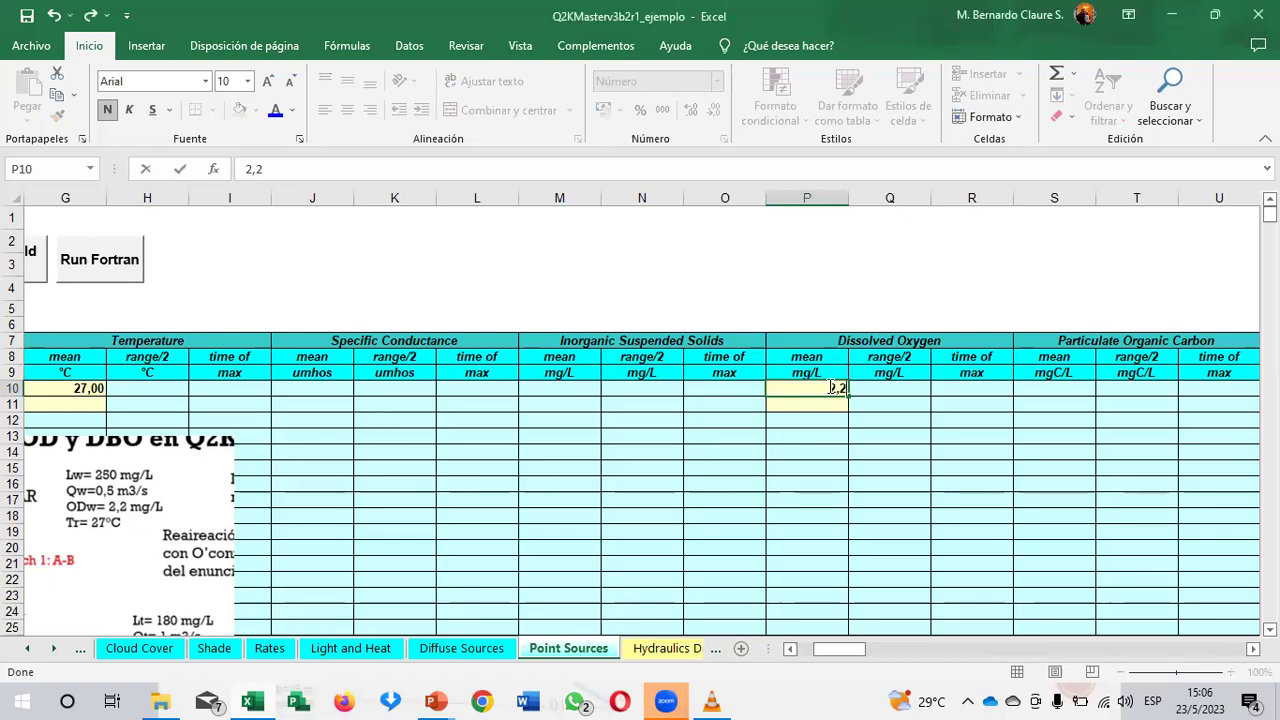
pyautogui.press('Return')
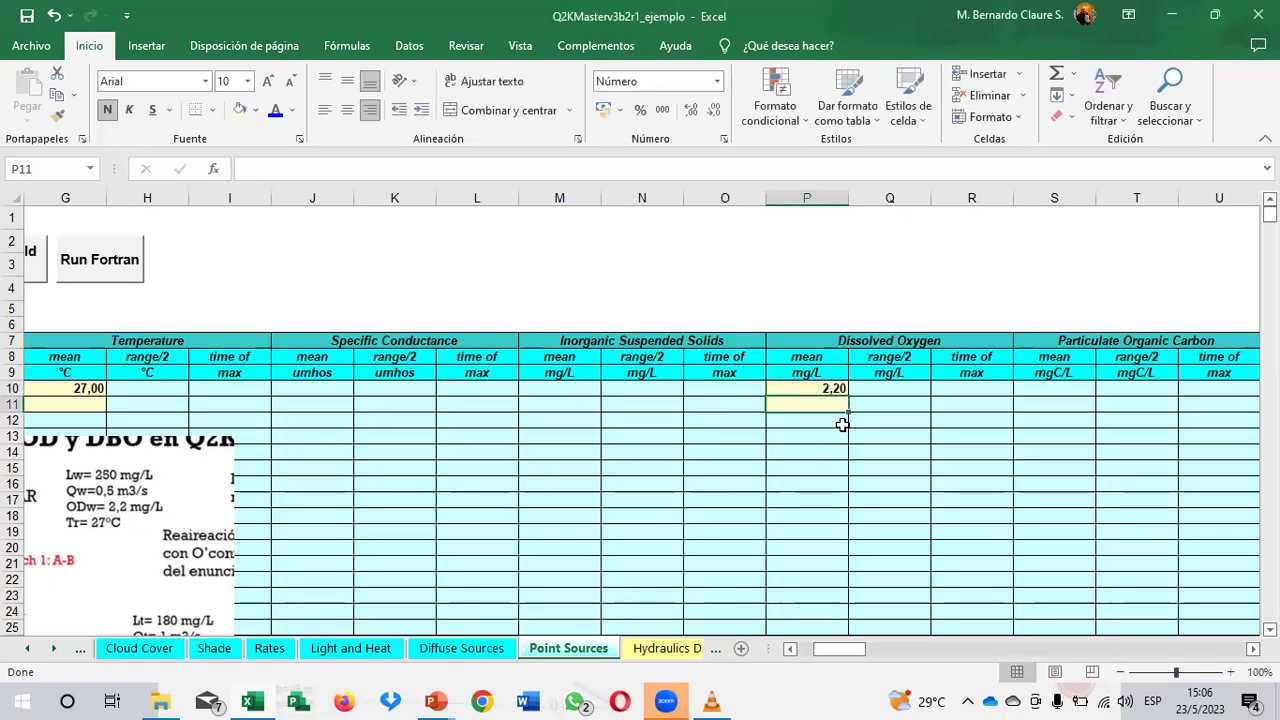
# Step: Locate PTAR's Fast CBOD cells and move the cropped river diagram picture beneath the Dissolved Oxygen columns
pyautogui.press('Right')
pyautogui.press('Right')
pyautogui.press('Right')
pyautogui.press('Right')
pyautogui.press('Right')
pyautogui.press('Right')
pyautogui.press('Right')
pyautogui.press('Right')
pyautogui.press('Right')
pyautogui.press('Right')
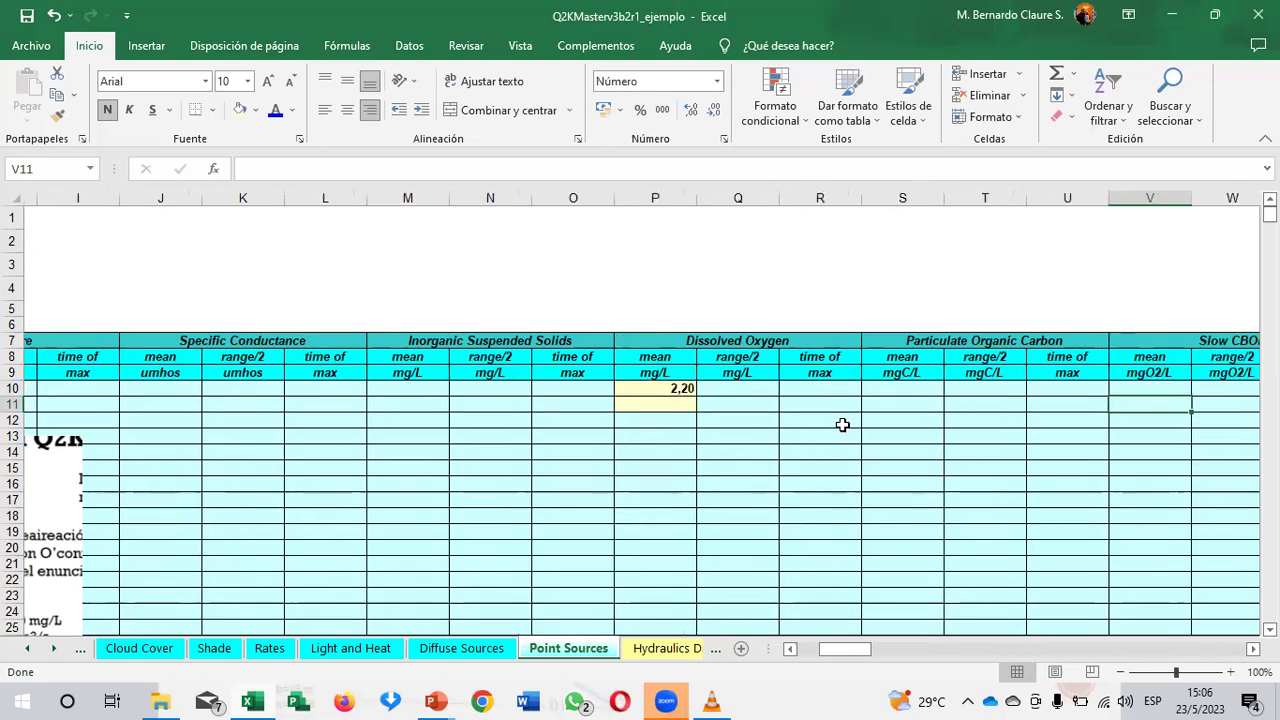
pyautogui.press('Up')
pyautogui.press('Right')
pyautogui.press('Left')
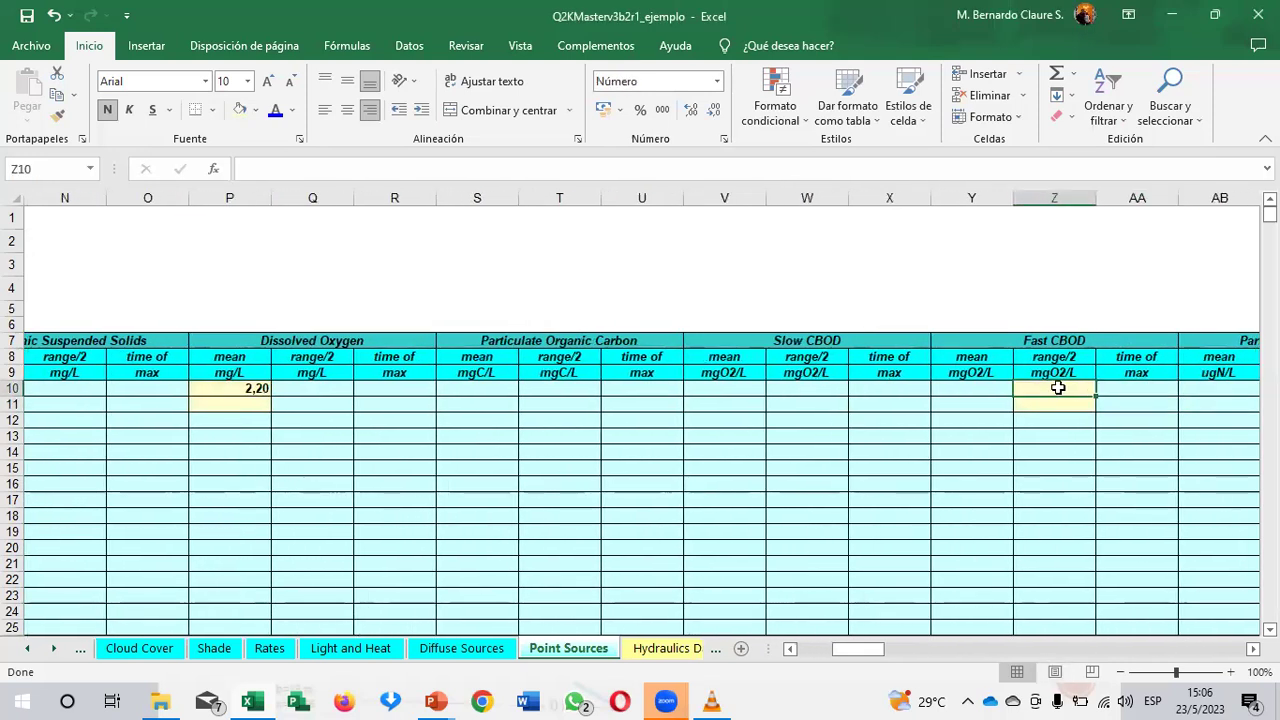
pyautogui.moveTo(790, 649); pyautogui.dragTo(790, 649)
pyautogui.moveTo(168, 519); pyautogui.dragTo(993, 511)
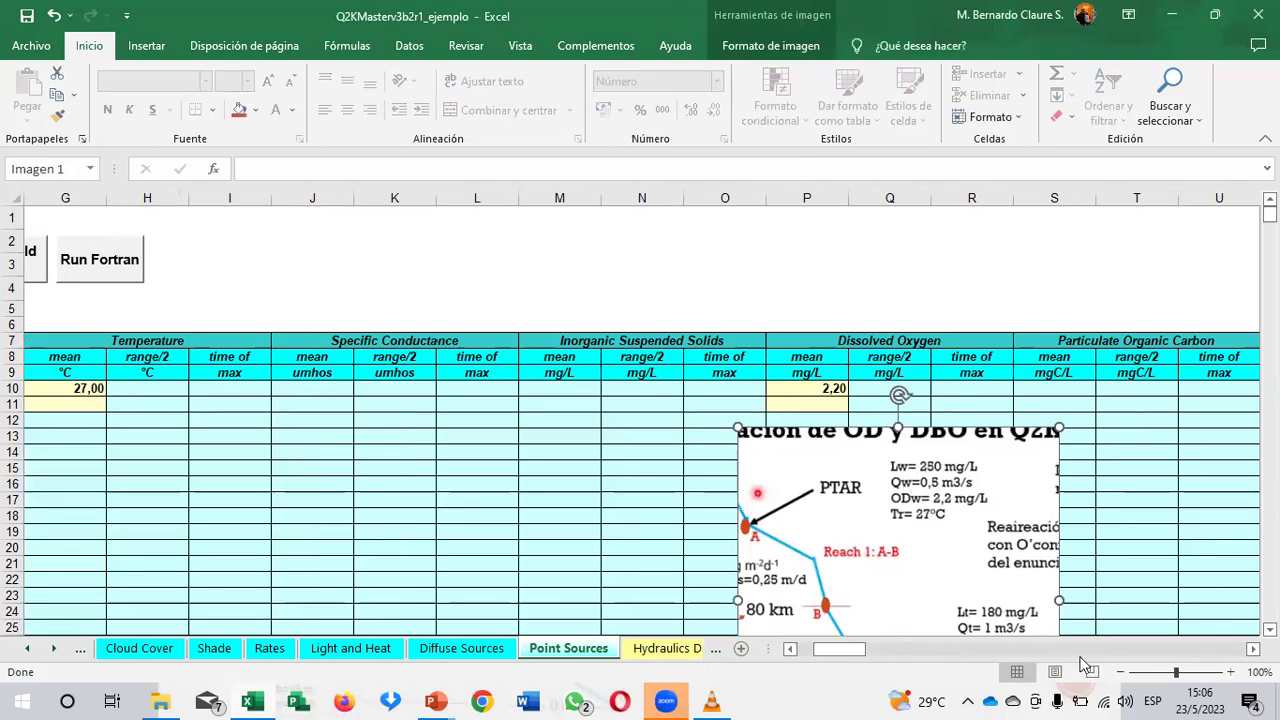
# Step: Enter PTAR's Fast CBOD value of 250 mgO2/L in Z10
pyautogui.hscroll(6, 430, 500)
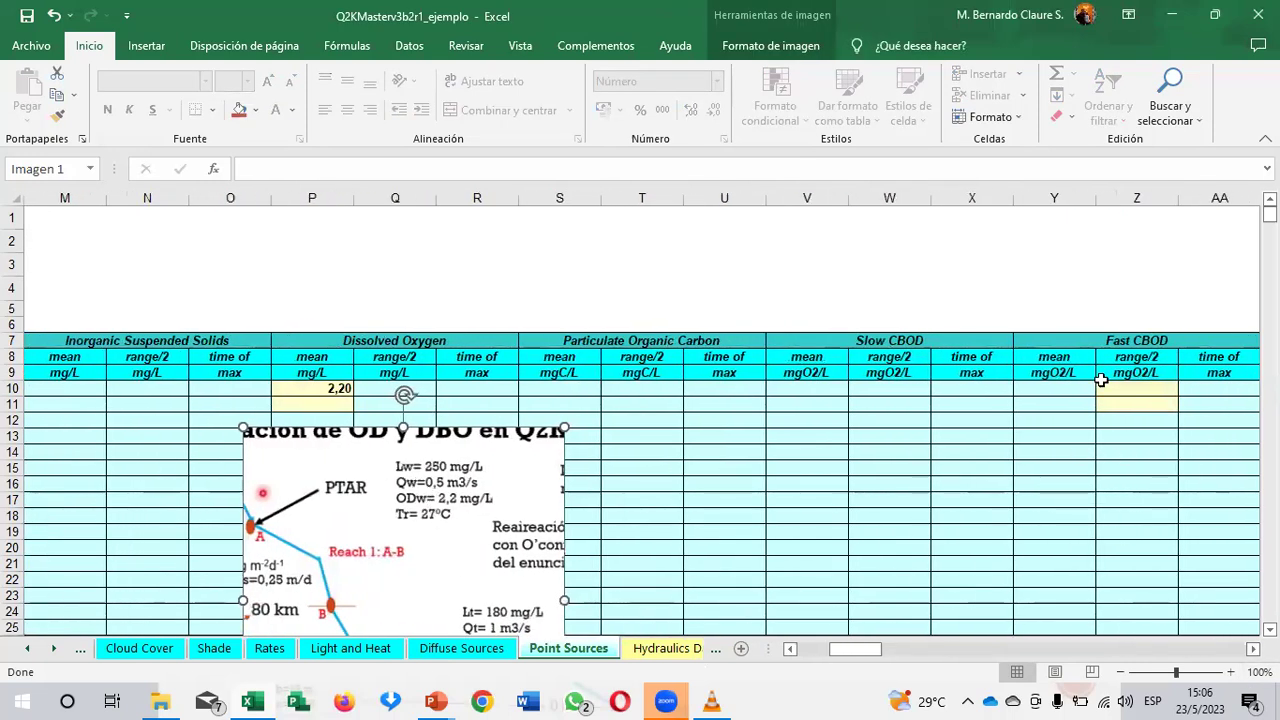
pyautogui.click(1122, 390)
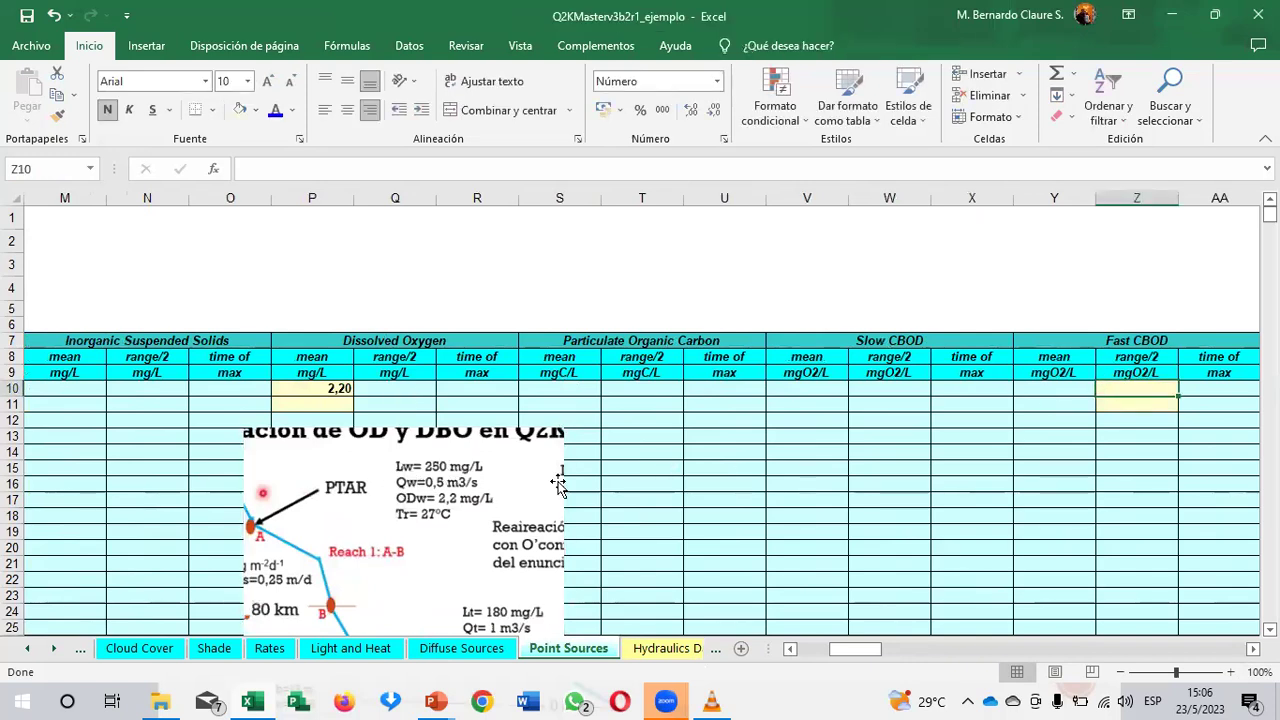
pyautogui.write('25')
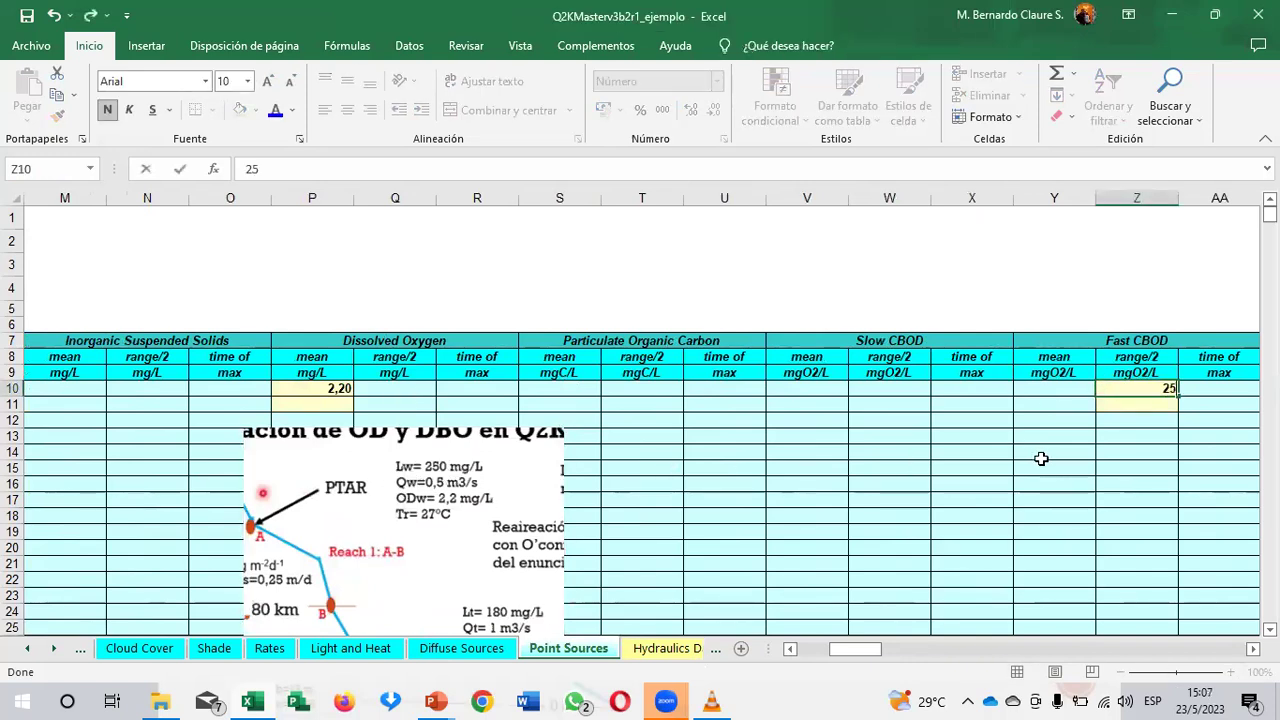
pyautogui.write('0')
pyautogui.press('Return')
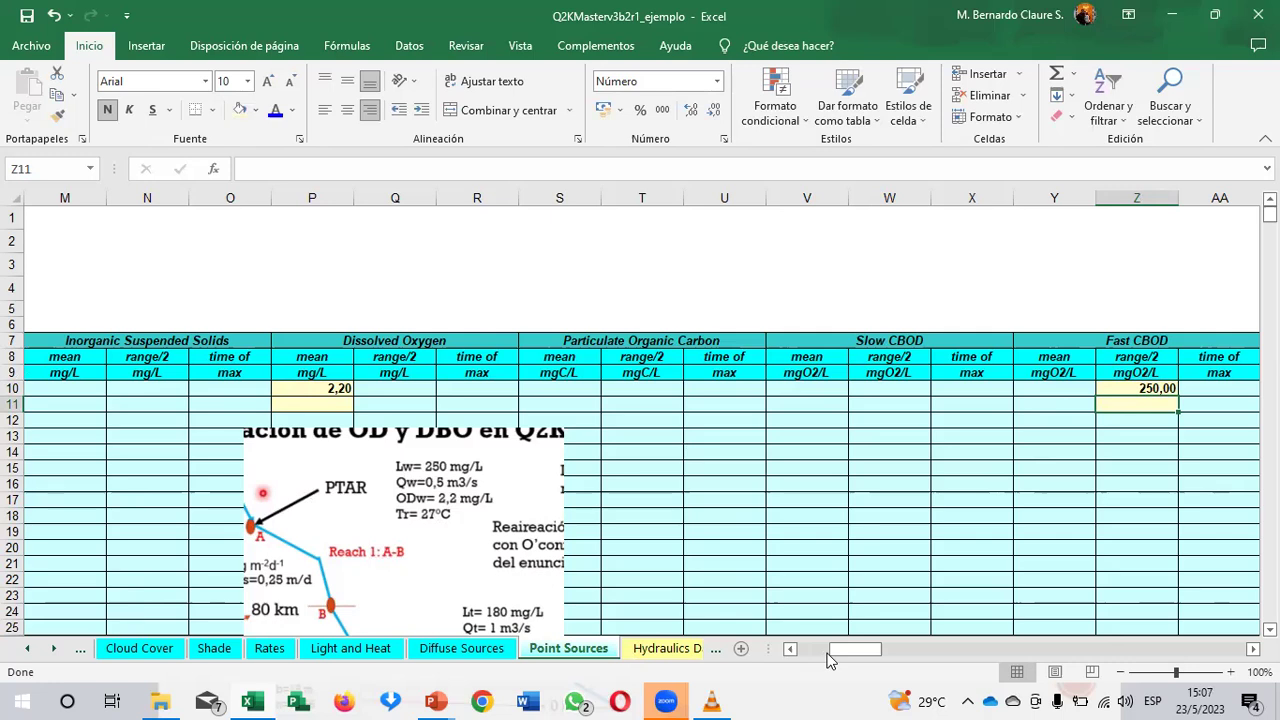
# Step: Move the river diagram picture back to the start of the sheet, over the Name, Tributary and Headwater columns
pyautogui.moveTo(832, 649); pyautogui.dragTo(805, 649)
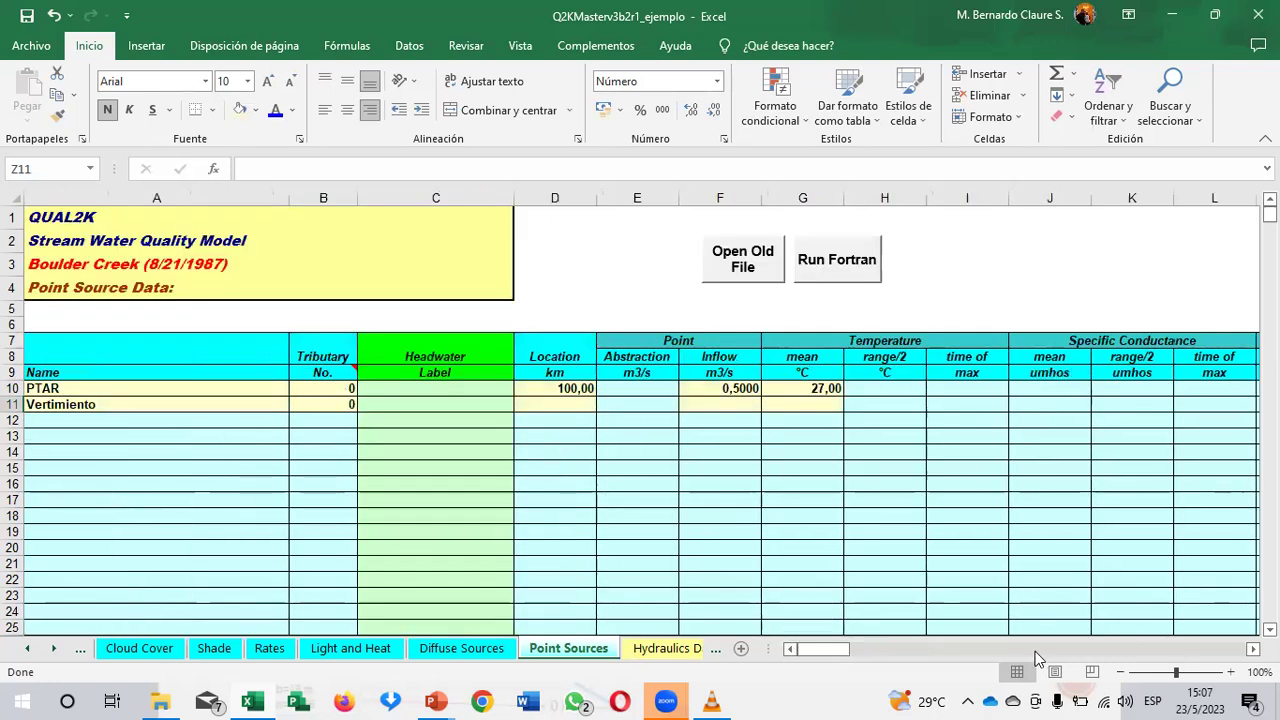
pyautogui.click(1175, 649)
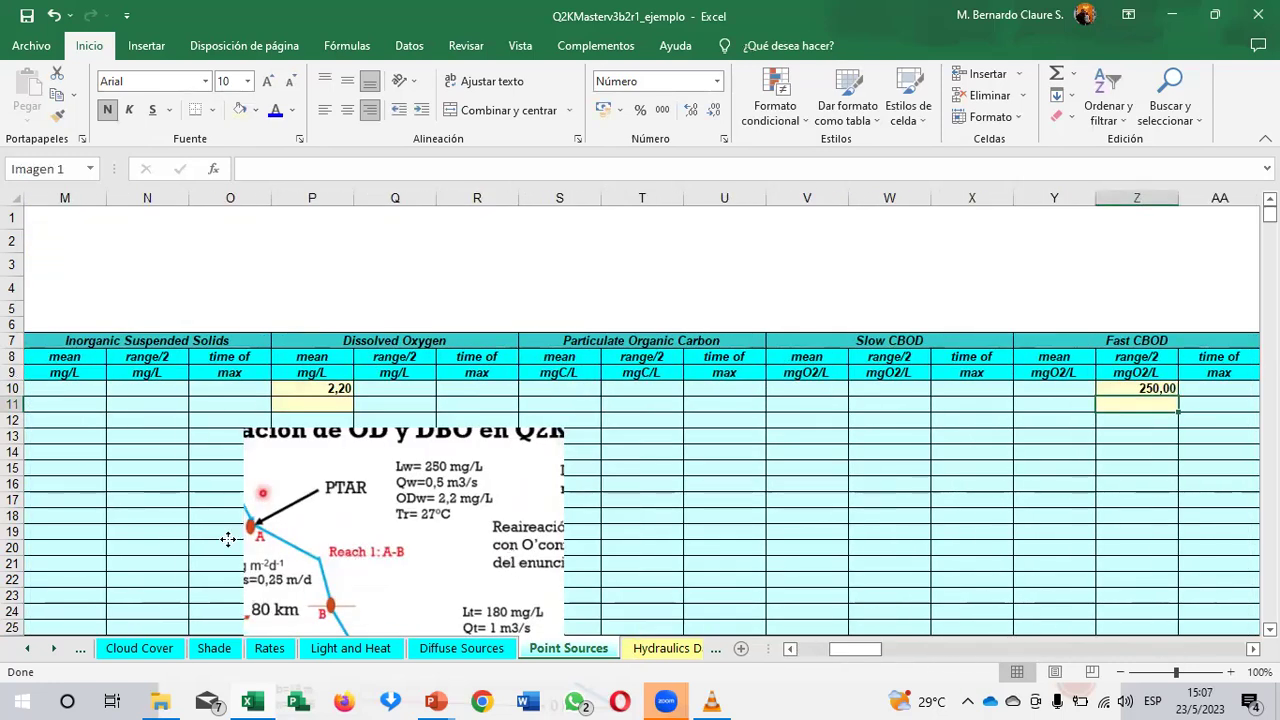
pyautogui.click(815, 649)
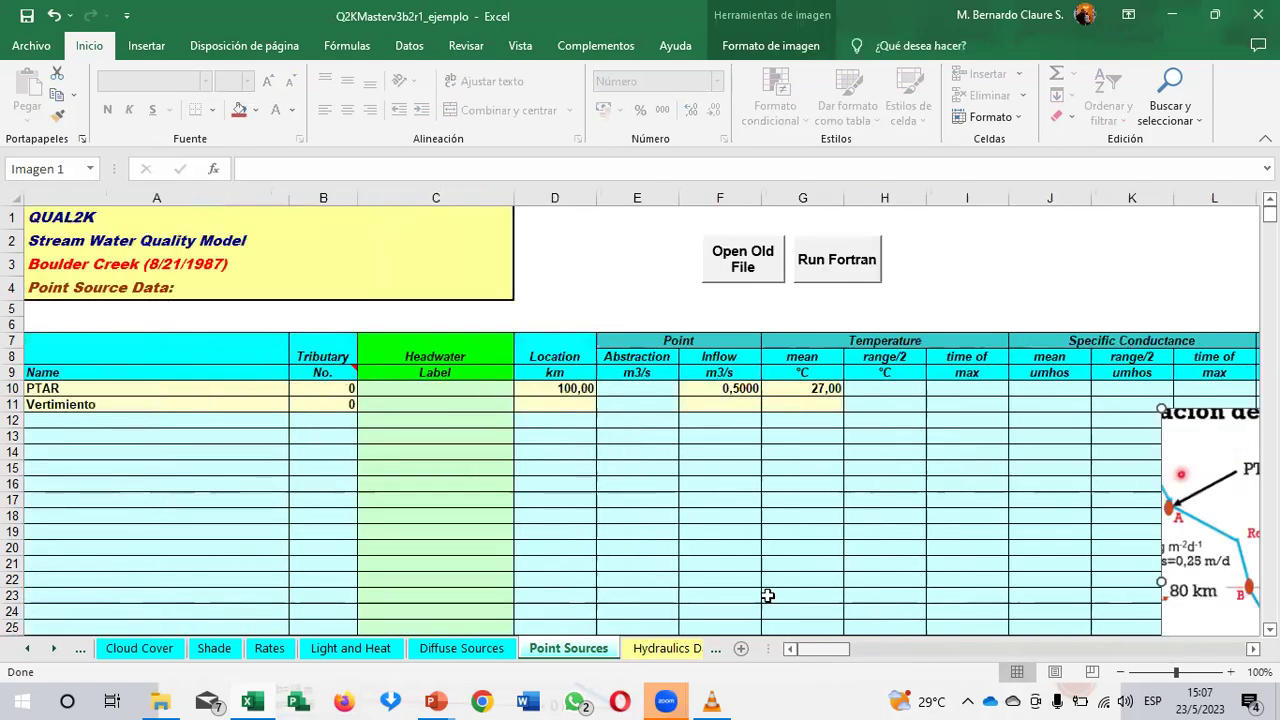
pyautogui.moveTo(889, 556); pyautogui.dragTo(446, 424)
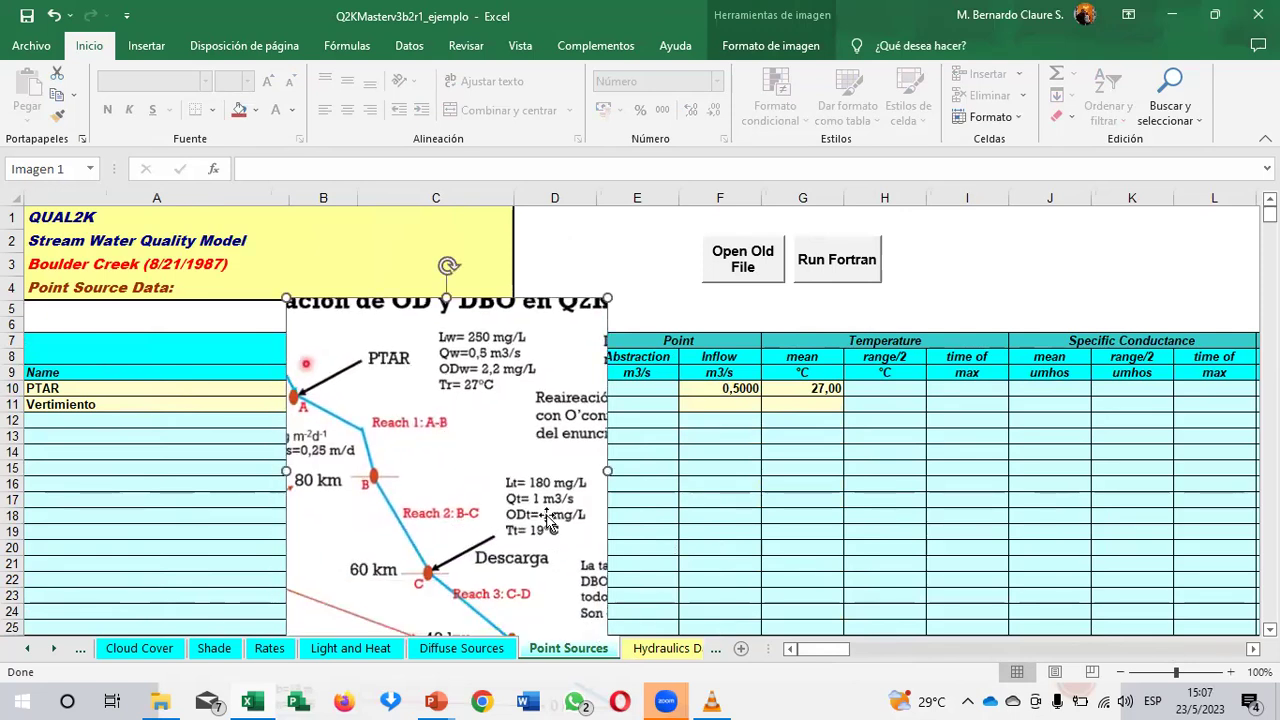
pyautogui.moveTo(369, 565); pyautogui.dragTo(260, 533)
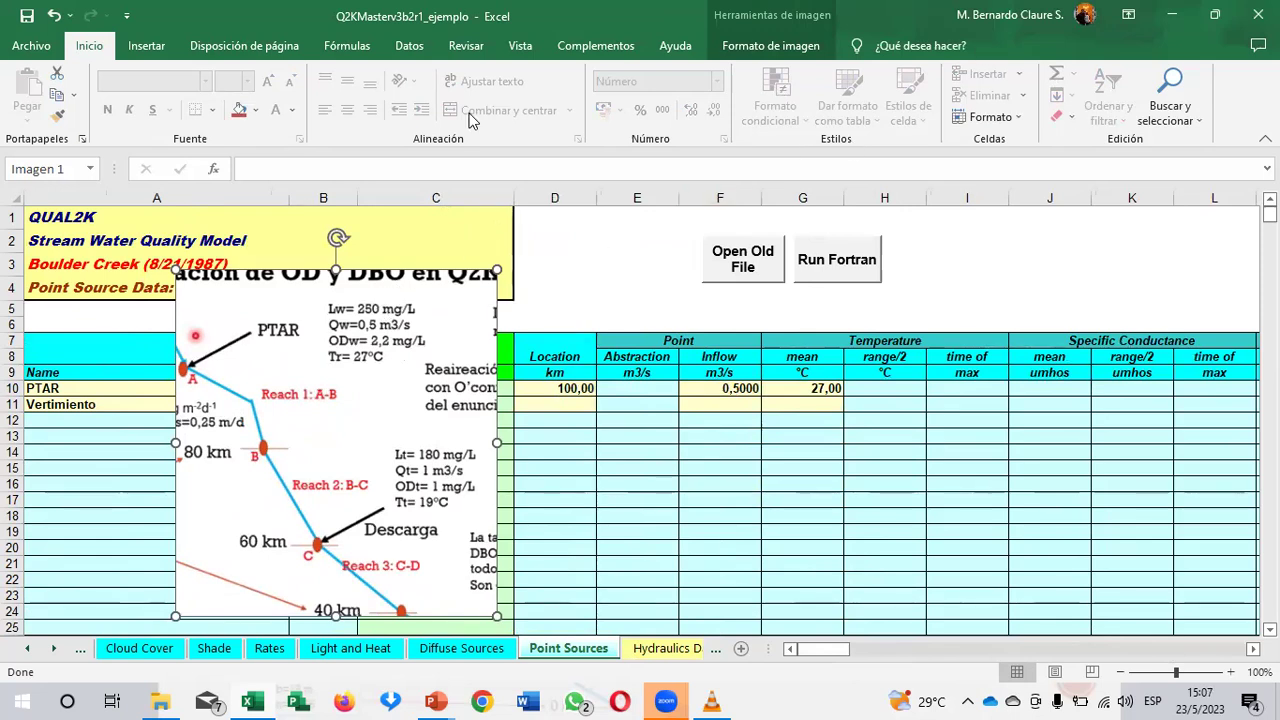
# Step: Crop the upper part off the diagram picture so that it starts below the Vertimiento row and keeps the Descarga data
pyautogui.click(790, 46)
pyautogui.click(1097, 88)
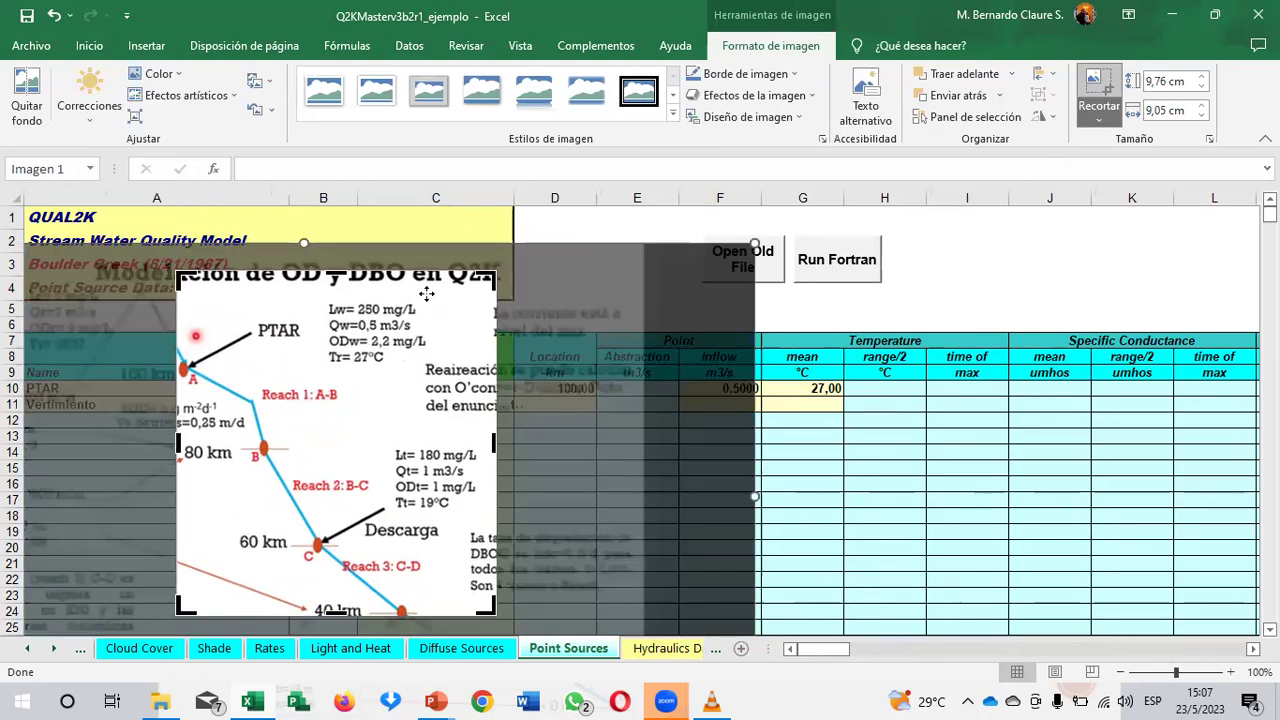
pyautogui.moveTo(335, 270); pyautogui.dragTo(320, 420)
pyautogui.click(1048, 308)
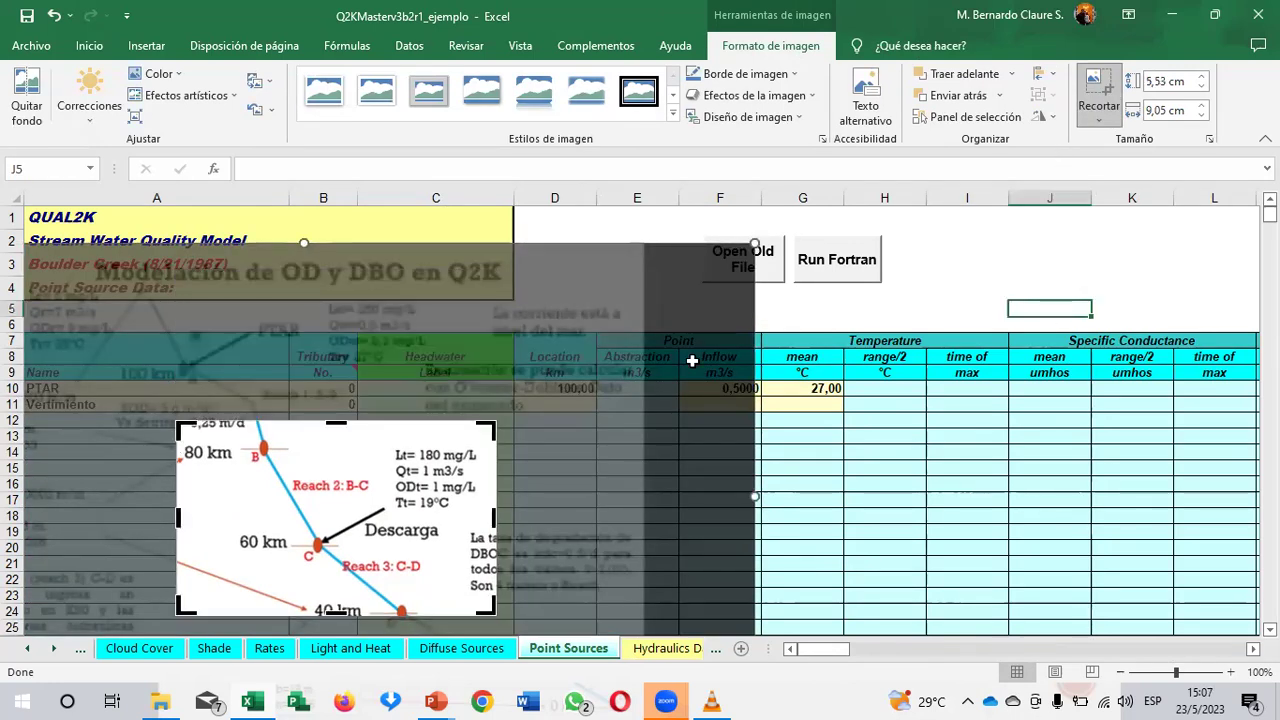
pyautogui.click(435, 470)
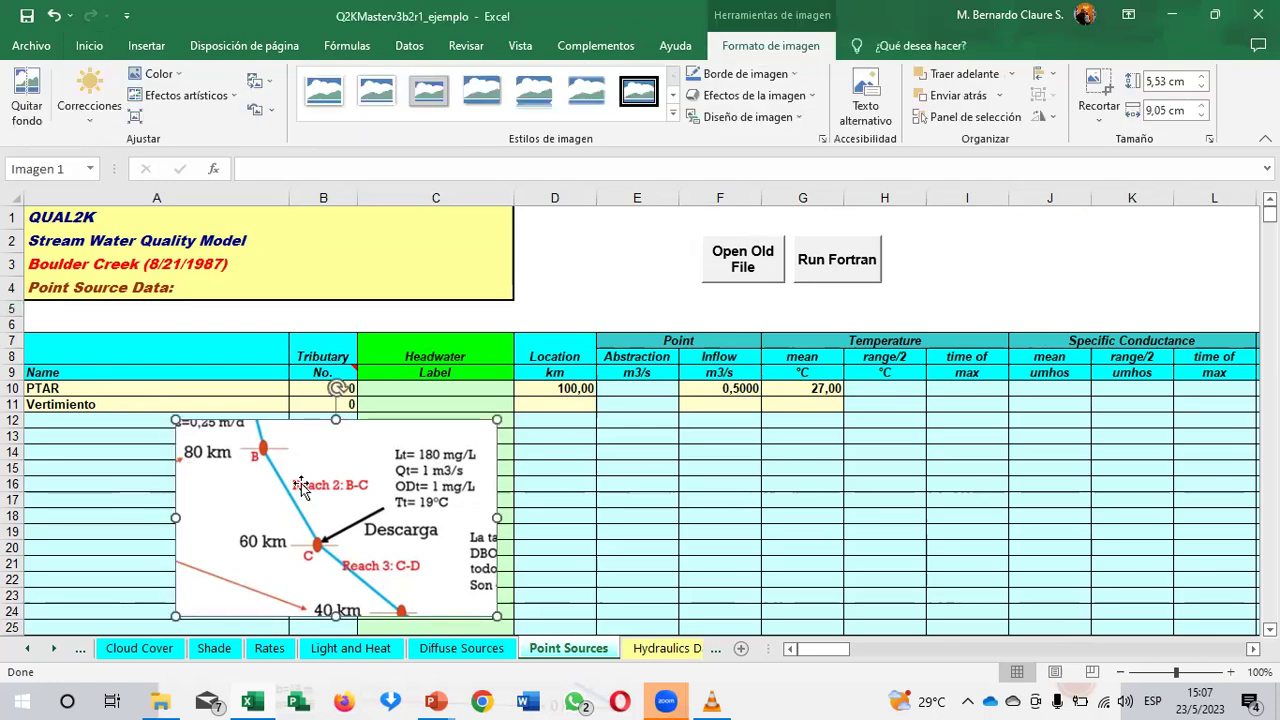
# Step: Set Vertimiento's location to 60 km in D11 and check its tributary number and location against the diagram
pyautogui.click(73, 403)
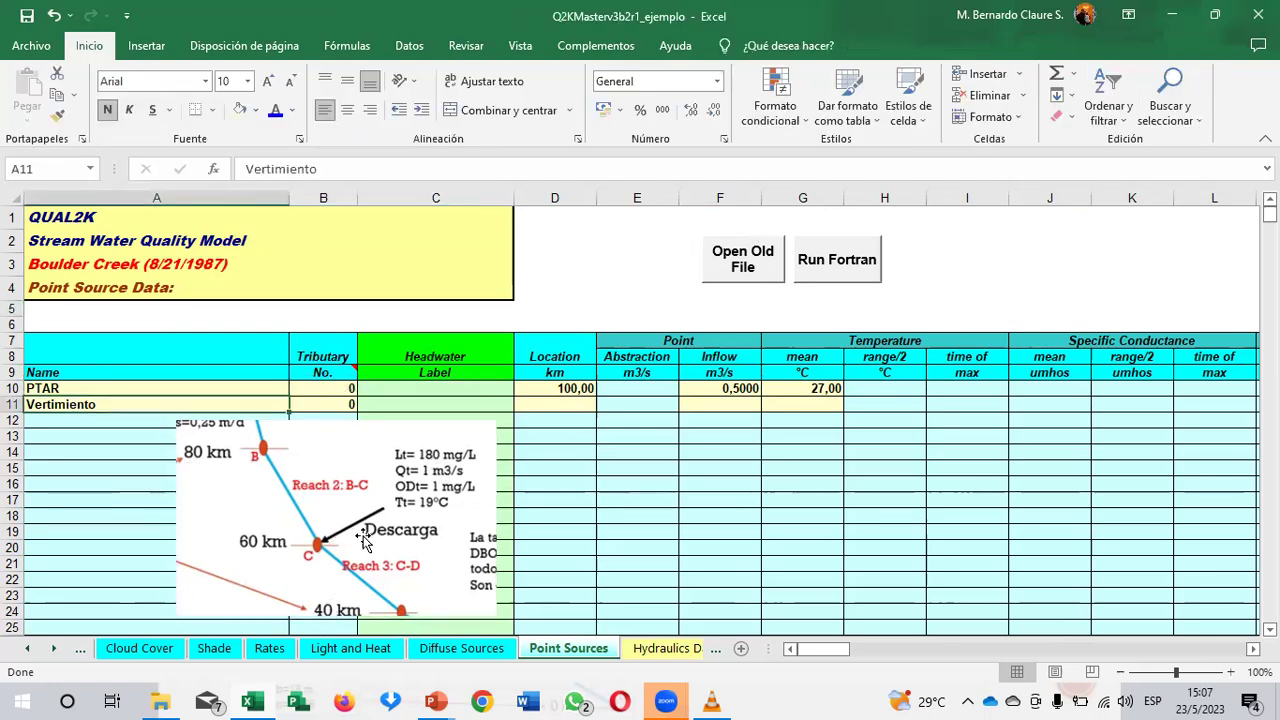
pyautogui.click(580, 404)
pyautogui.write('60')
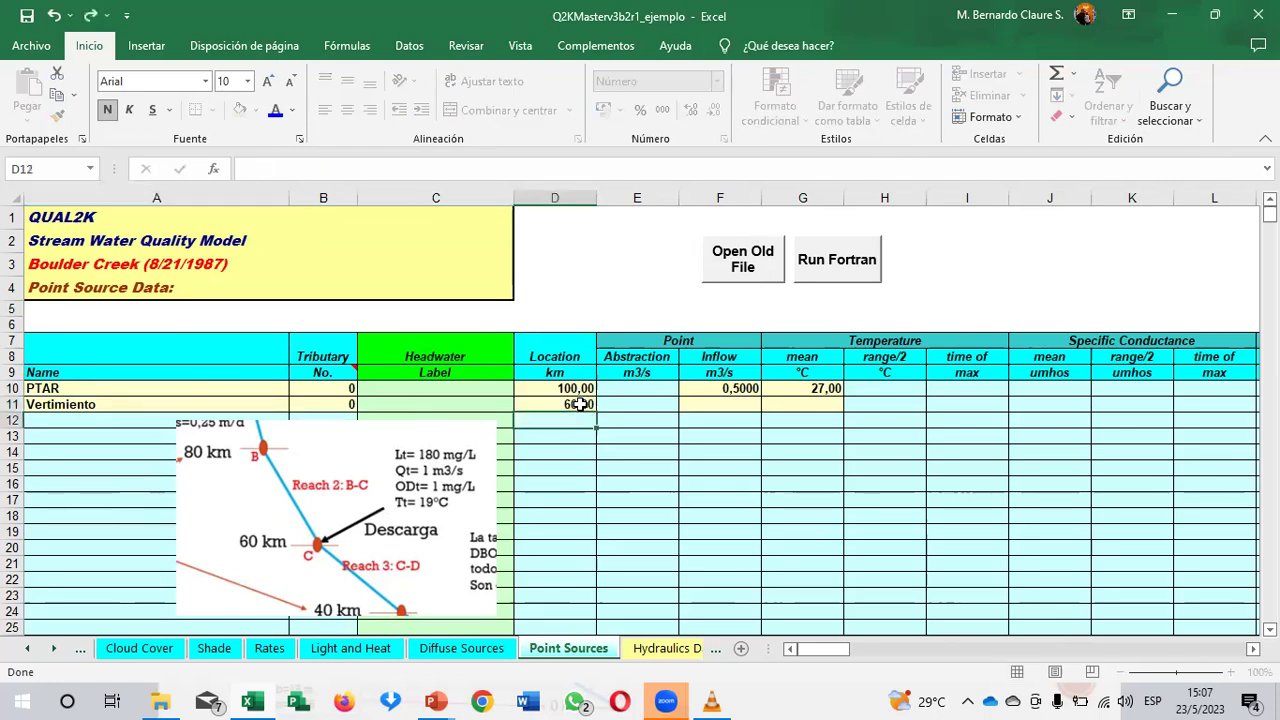
pyautogui.press('Return')
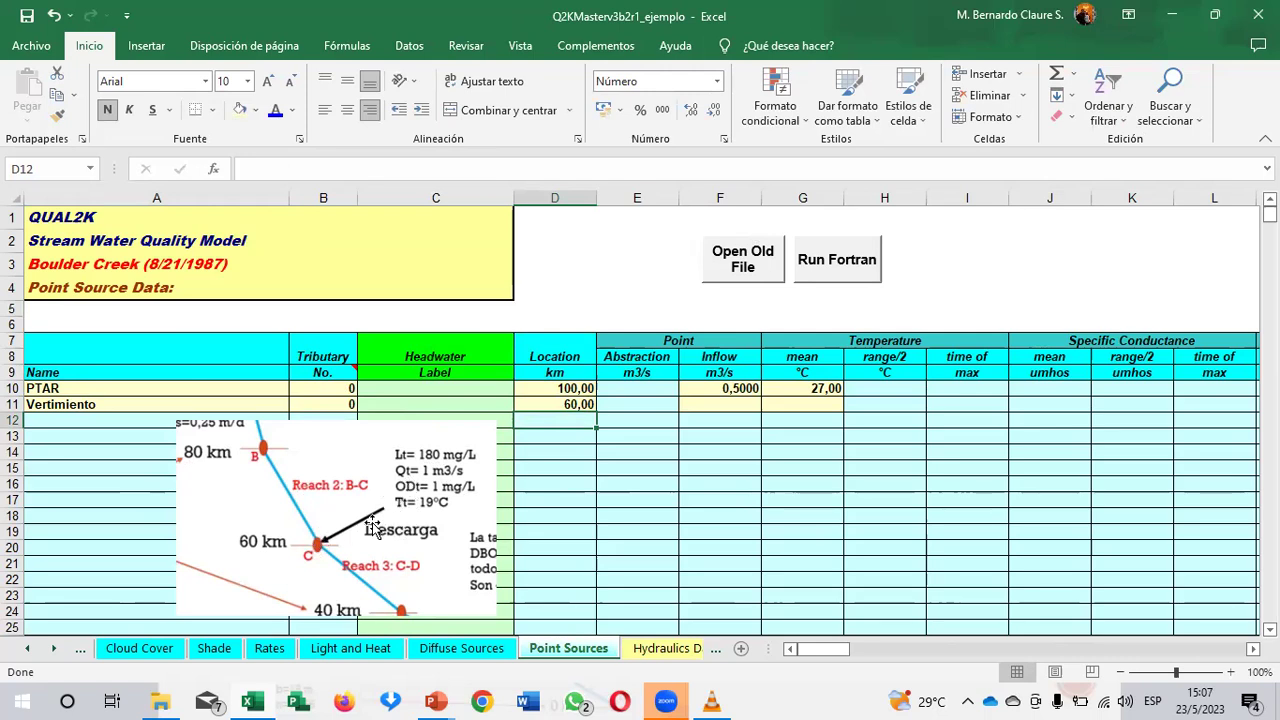
pyautogui.click(335, 407)
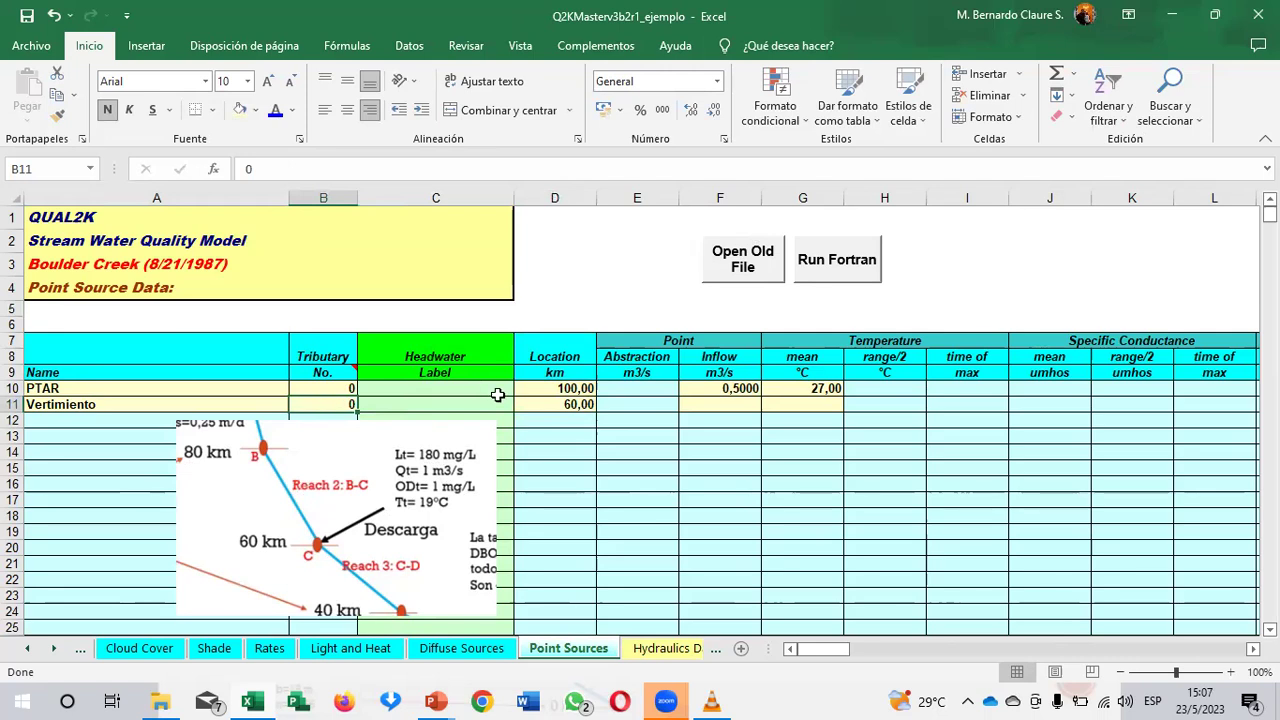
pyautogui.click(558, 402)
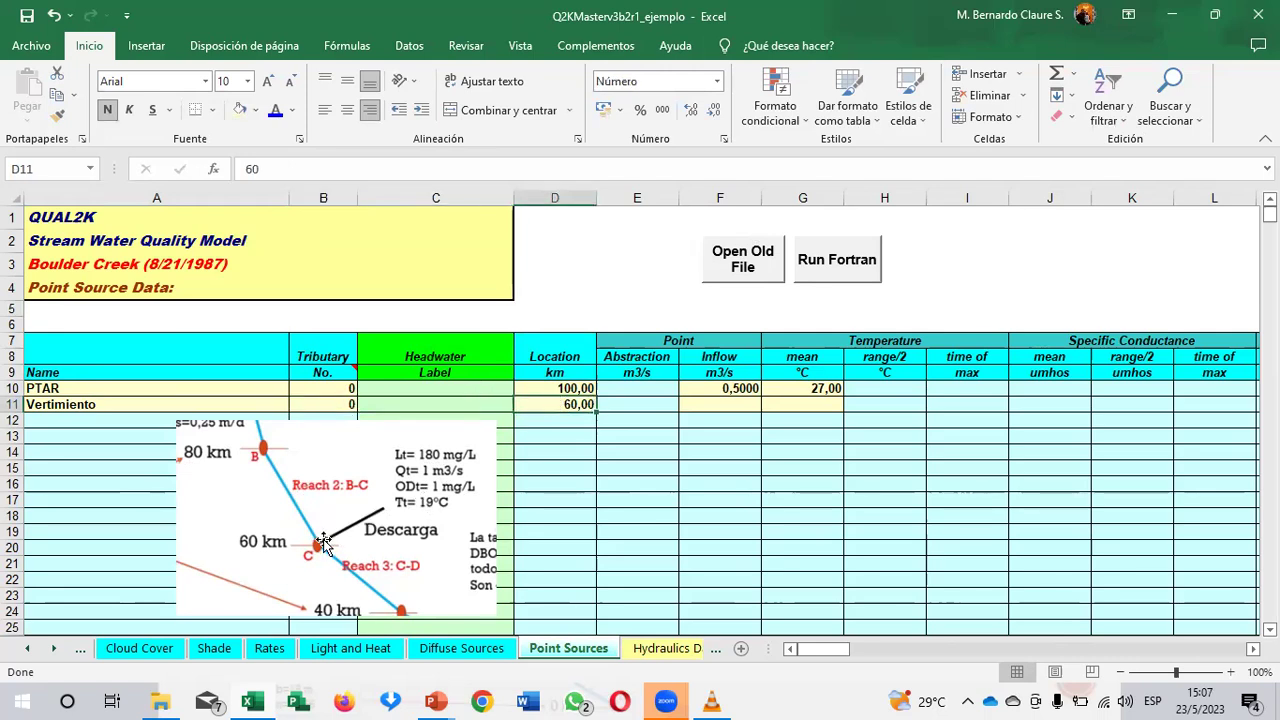
# Step: Enter Vertimiento's inflow of 1 m3/s in F11 and mean temperature of 19 °C in G11
pyautogui.click(733, 400)
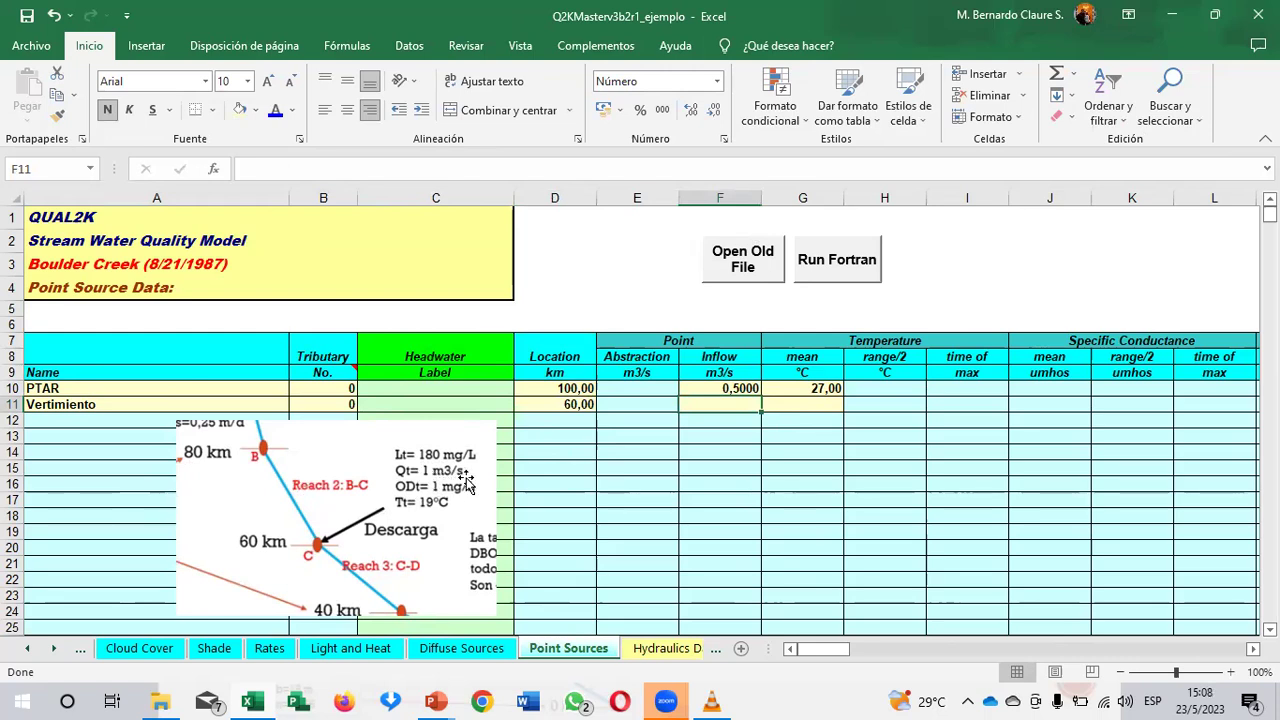
pyautogui.write('1')
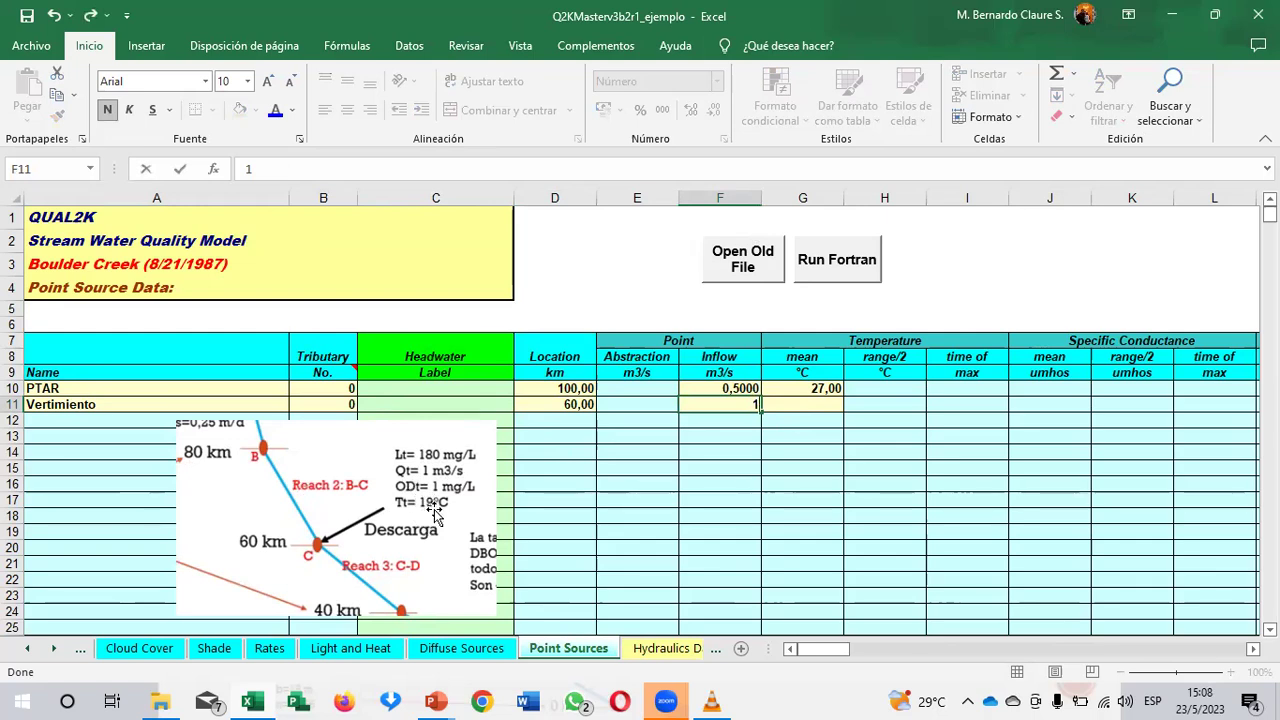
pyautogui.press('Tab')
pyautogui.write('19')
pyautogui.press('Tab')
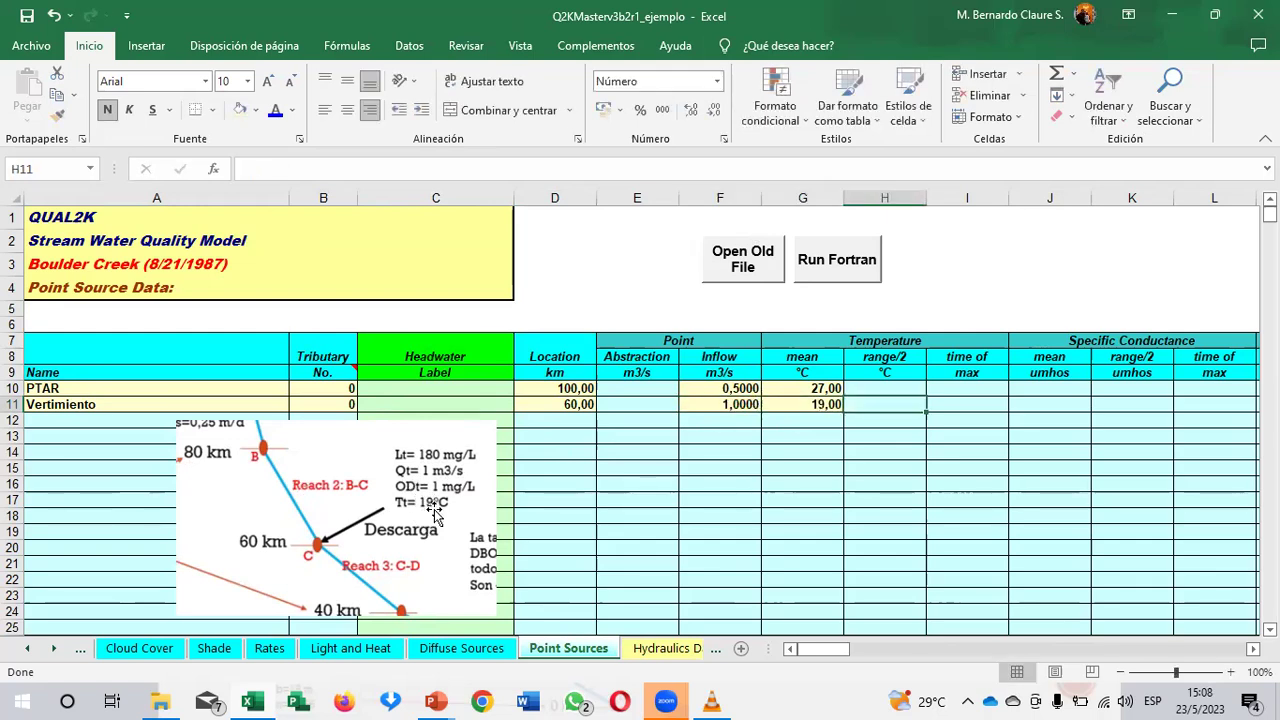
# Step: Move the cropped diagram picture across the sheet to just beside the mean Dissolved Oxygen column
pyautogui.press('Tab')
pyautogui.press('Tab')
pyautogui.press('Tab')
pyautogui.press('Tab')
pyautogui.press('Tab')
pyautogui.press('Tab')
pyautogui.press('Tab')
pyautogui.press('Tab')
pyautogui.press('Tab')
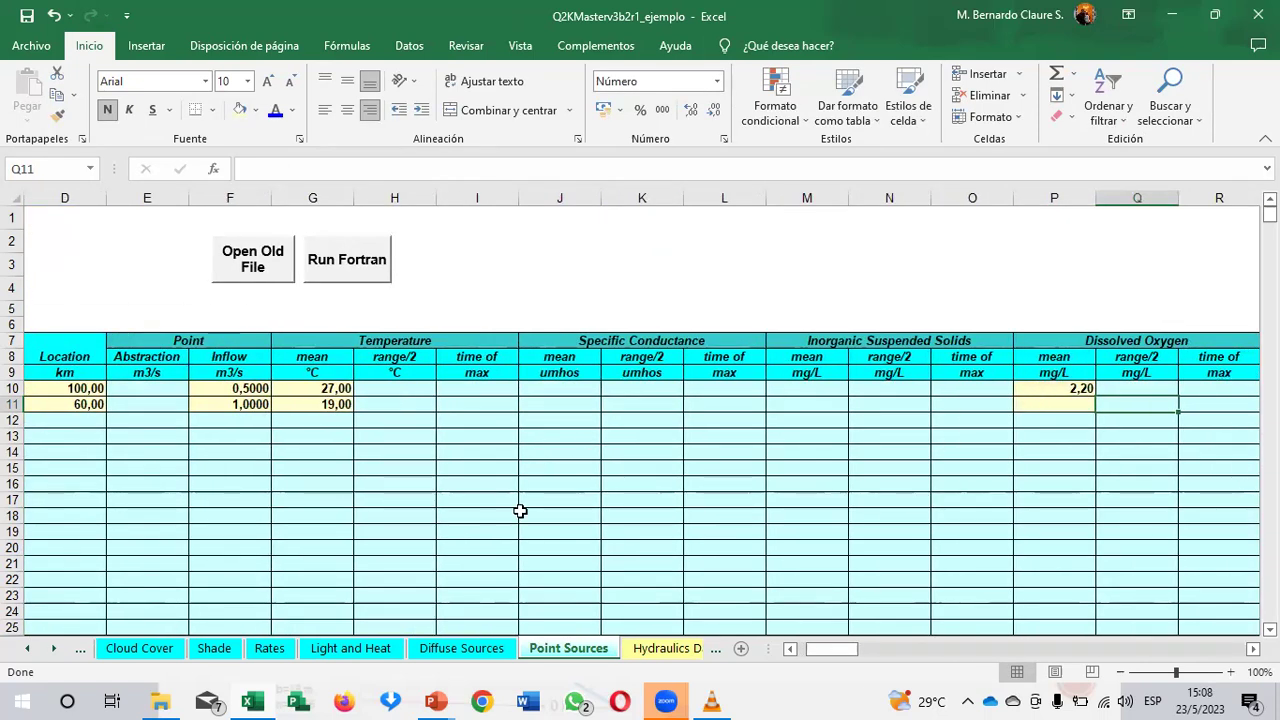
pyautogui.click(790, 649)
pyautogui.moveTo(110, 500); pyautogui.dragTo(1106, 494)
pyautogui.hscroll(10, 640, 414)
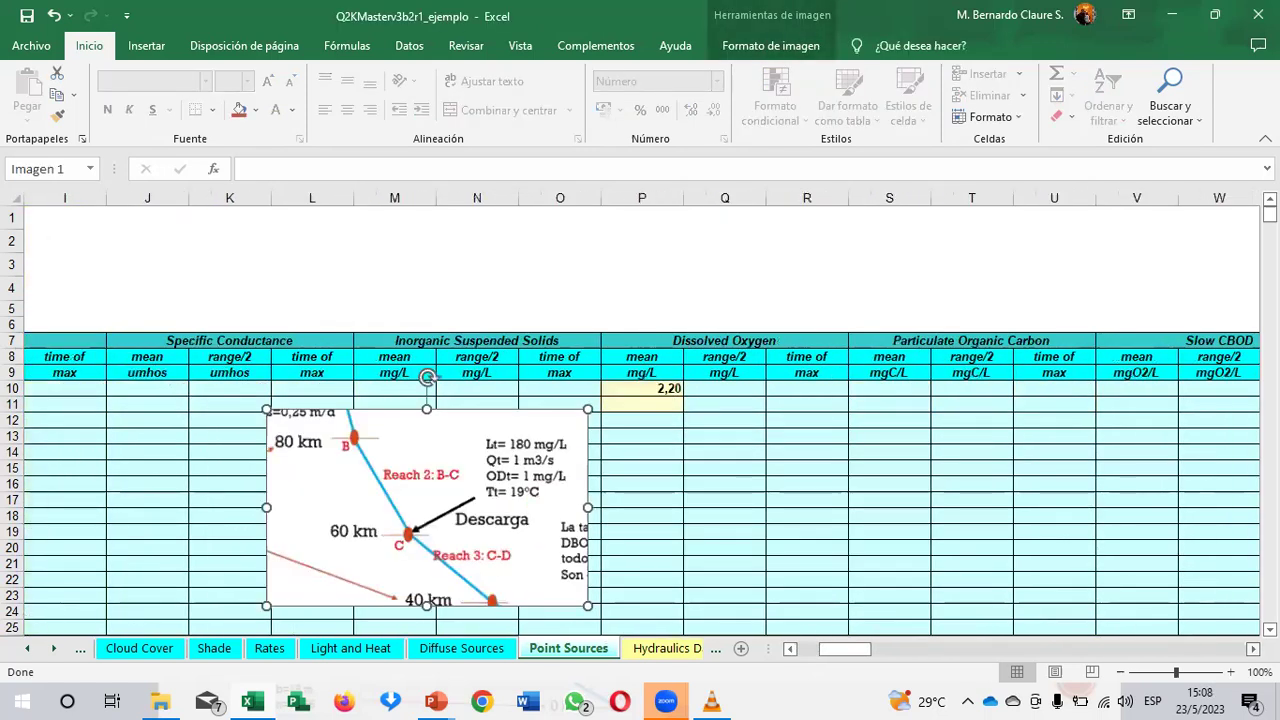
pyautogui.hscroll(1, 76, 406)
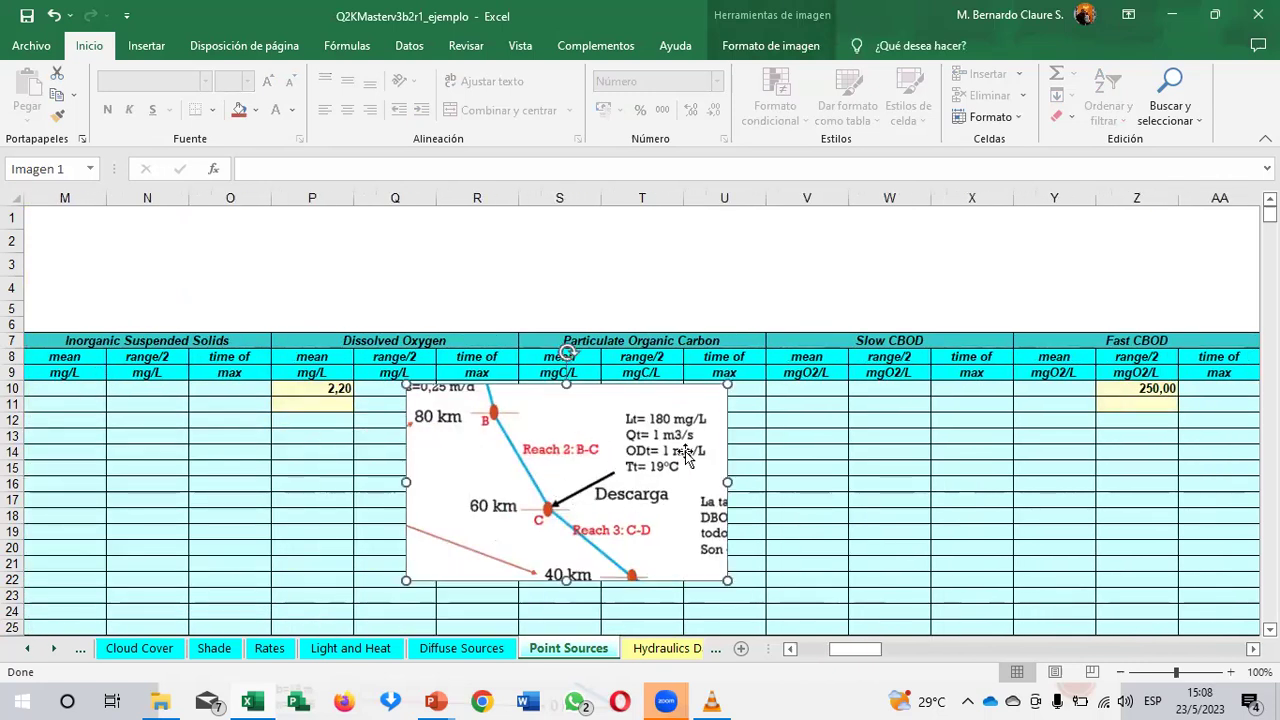
# Step: Enter Vertimiento's mean dissolved oxygen of 1 mg/L in P11 and its Fast CBOD value of 180 mgO2/L in Z11
pyautogui.click(313, 404)
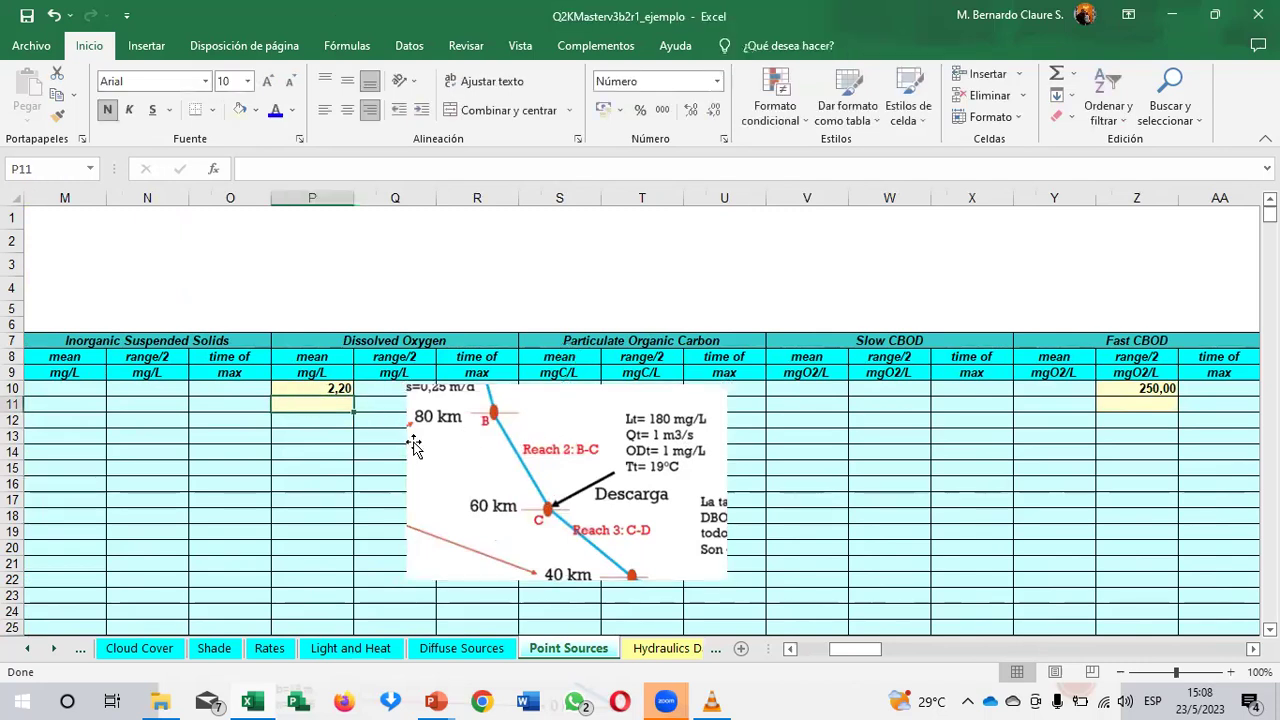
pyautogui.press('Tab')
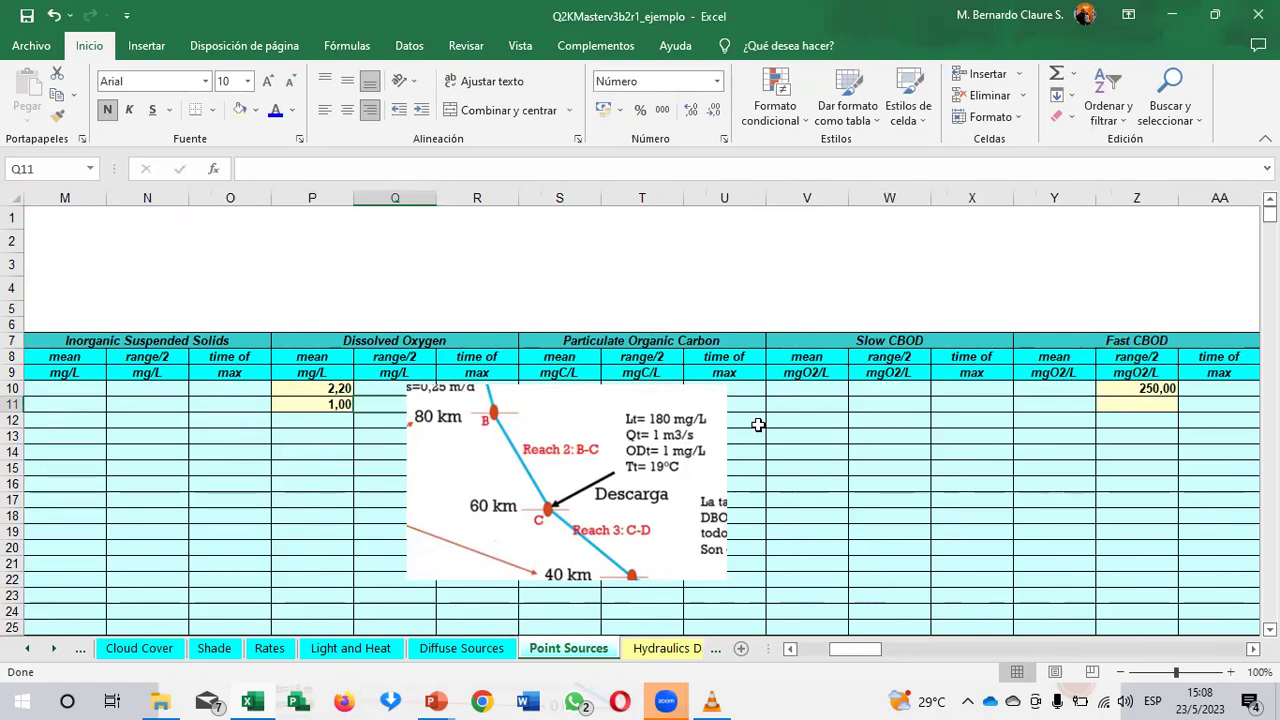
pyautogui.click(1138, 404)
pyautogui.write('180')
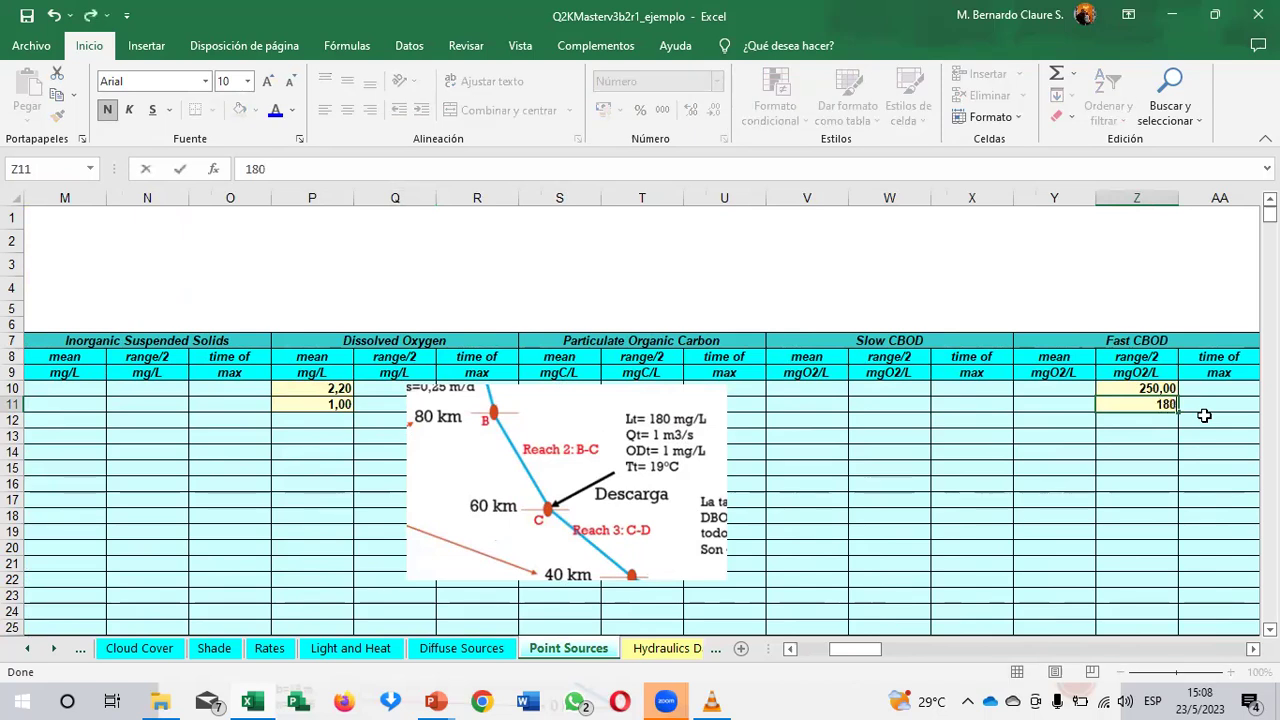
pyautogui.press('Return')
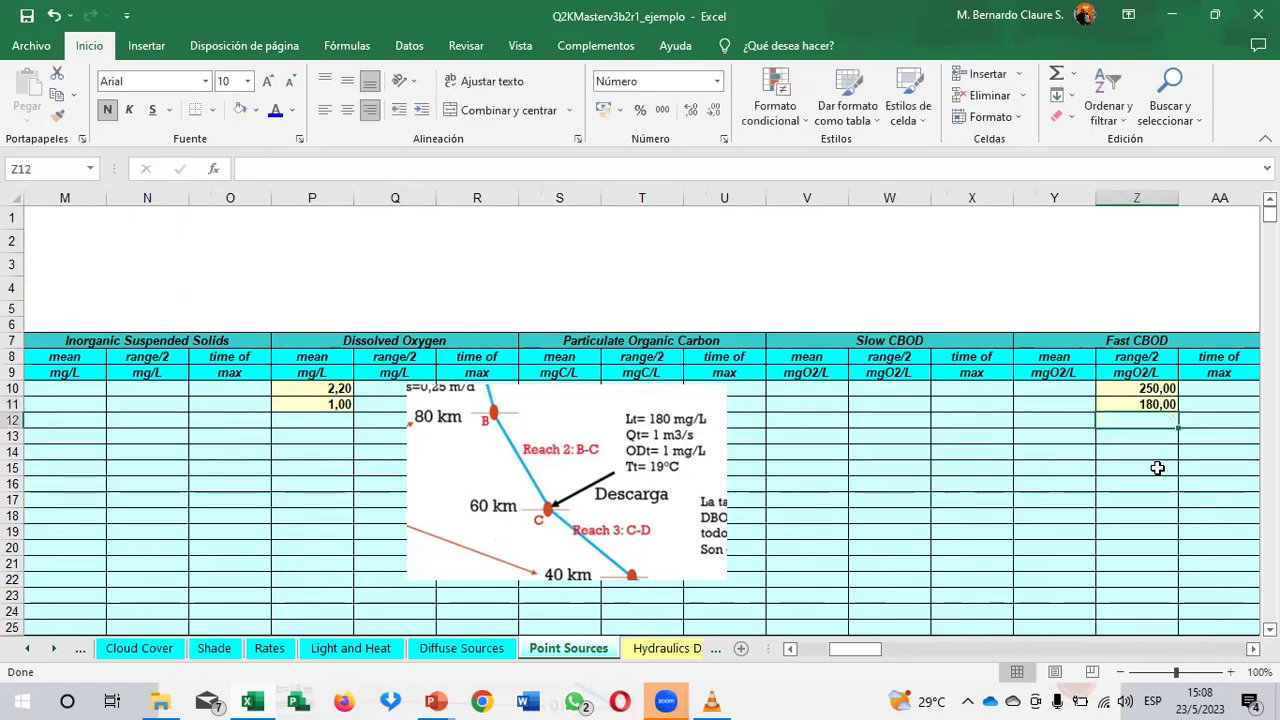
# Step: Look through the remaining point source constituent columns, from the nutrients up to pH, for further required inputs
pyautogui.click(1251, 650)
pyautogui.click(1251, 650)
pyautogui.click(1251, 650)
pyautogui.click(1251, 650)
pyautogui.click(1251, 650)
pyautogui.click(1251, 650)
pyautogui.click(1251, 650)
pyautogui.click(1251, 650)
pyautogui.click(1251, 650)
pyautogui.moveTo(952, 649); pyautogui.dragTo(993, 657)
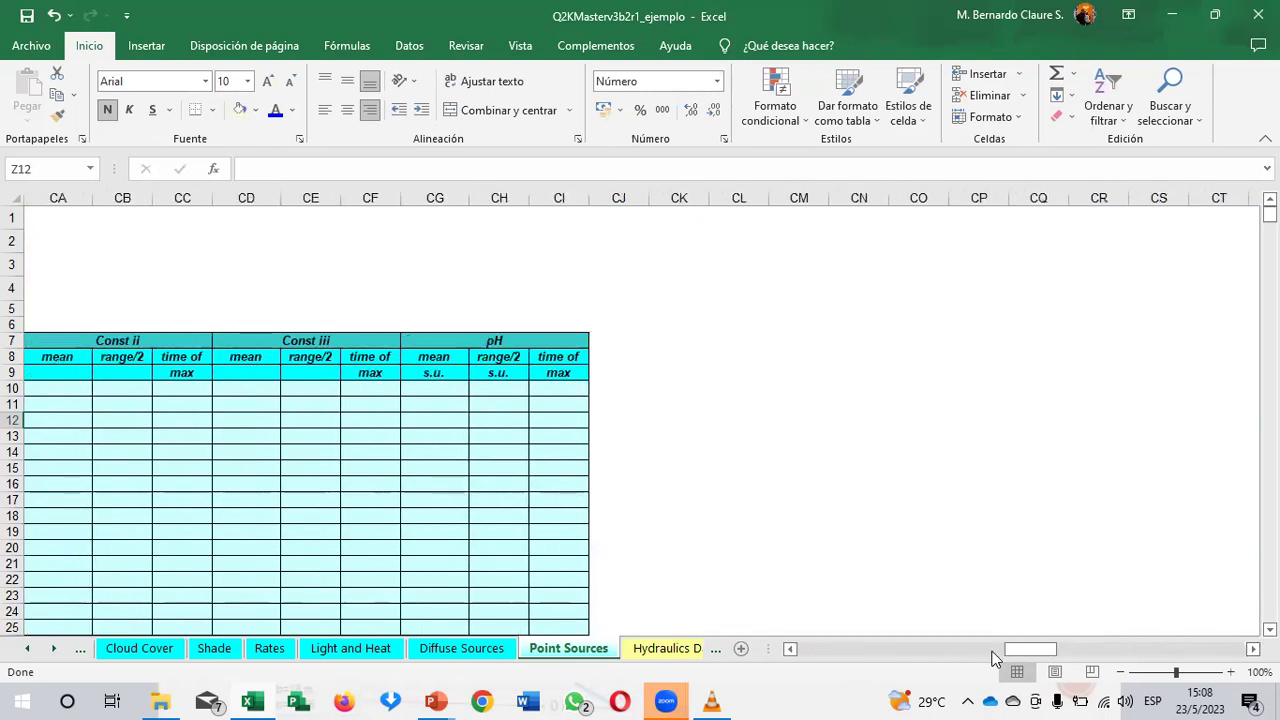
# Step: Return to the Dissolved Oxygen columns and delete the cropped river diagram picture from the Point Sources sheet
pyautogui.click(789, 648)
pyautogui.click(789, 648)
pyautogui.click(789, 648)
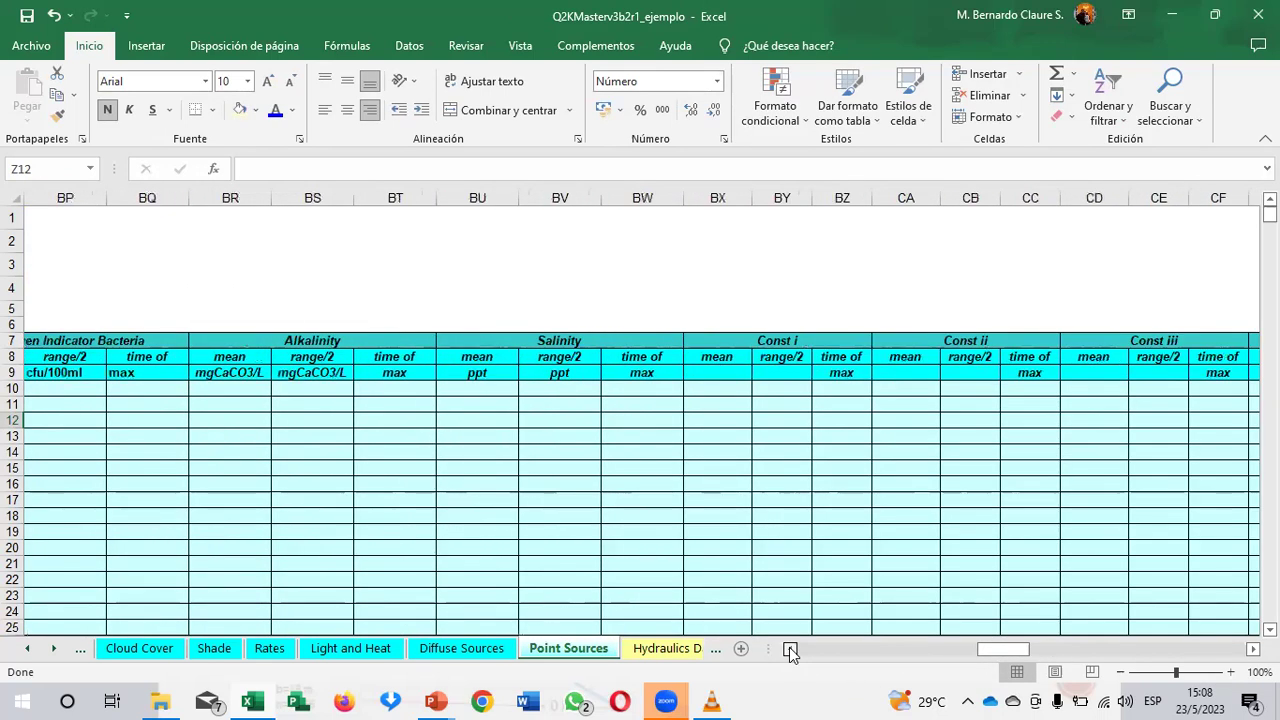
pyautogui.click(789, 648)
pyautogui.click(789, 648)
pyautogui.click(789, 648)
pyautogui.click(789, 648)
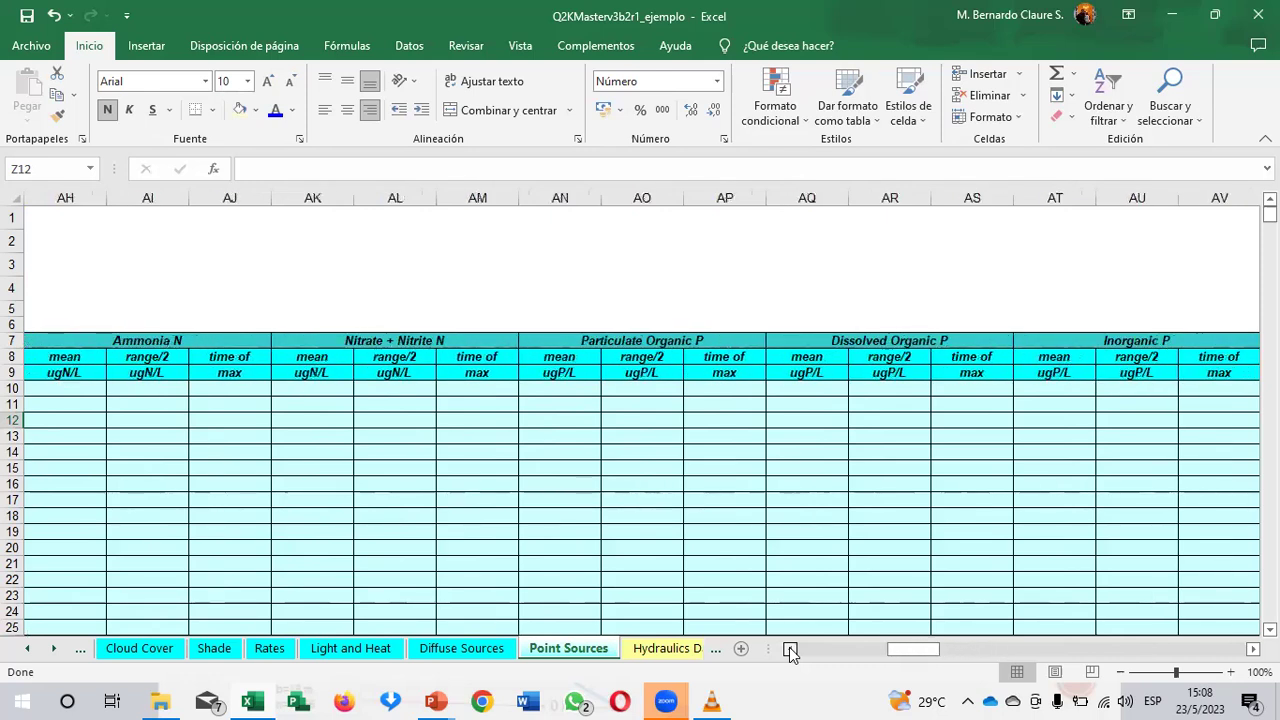
pyautogui.click(789, 648)
pyautogui.click(789, 648)
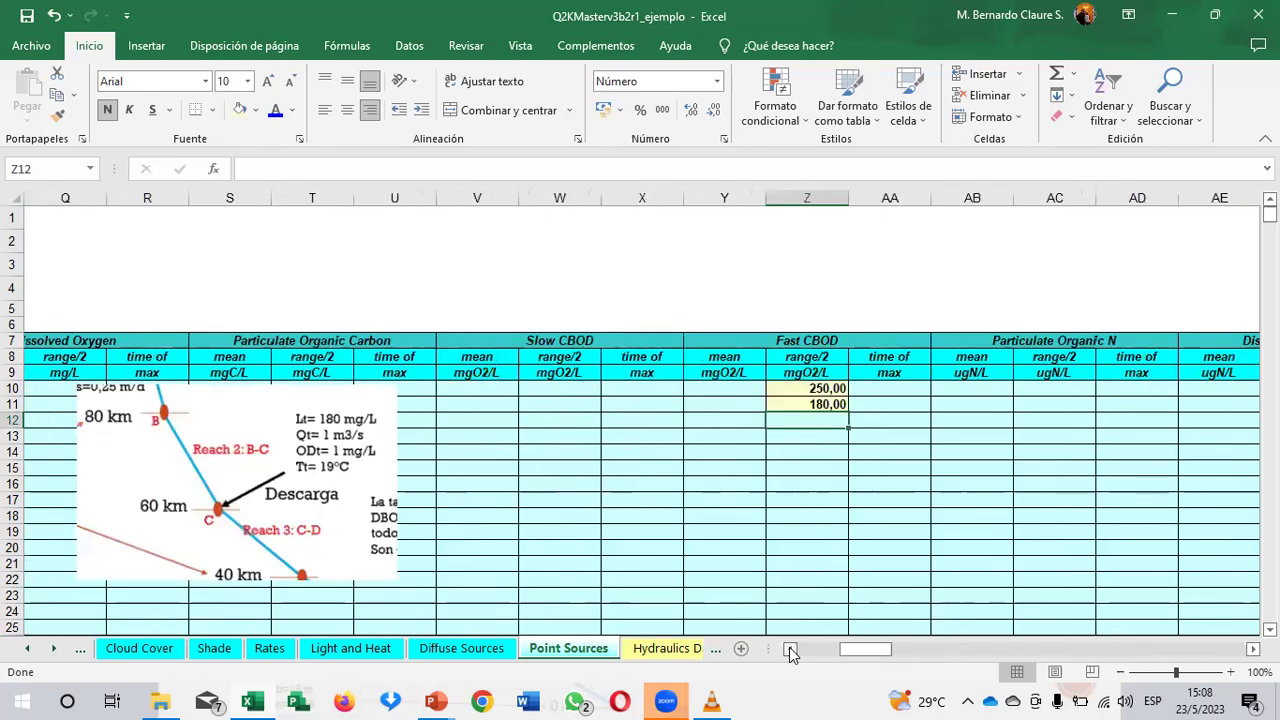
pyautogui.click(789, 648)
pyautogui.click(789, 648)
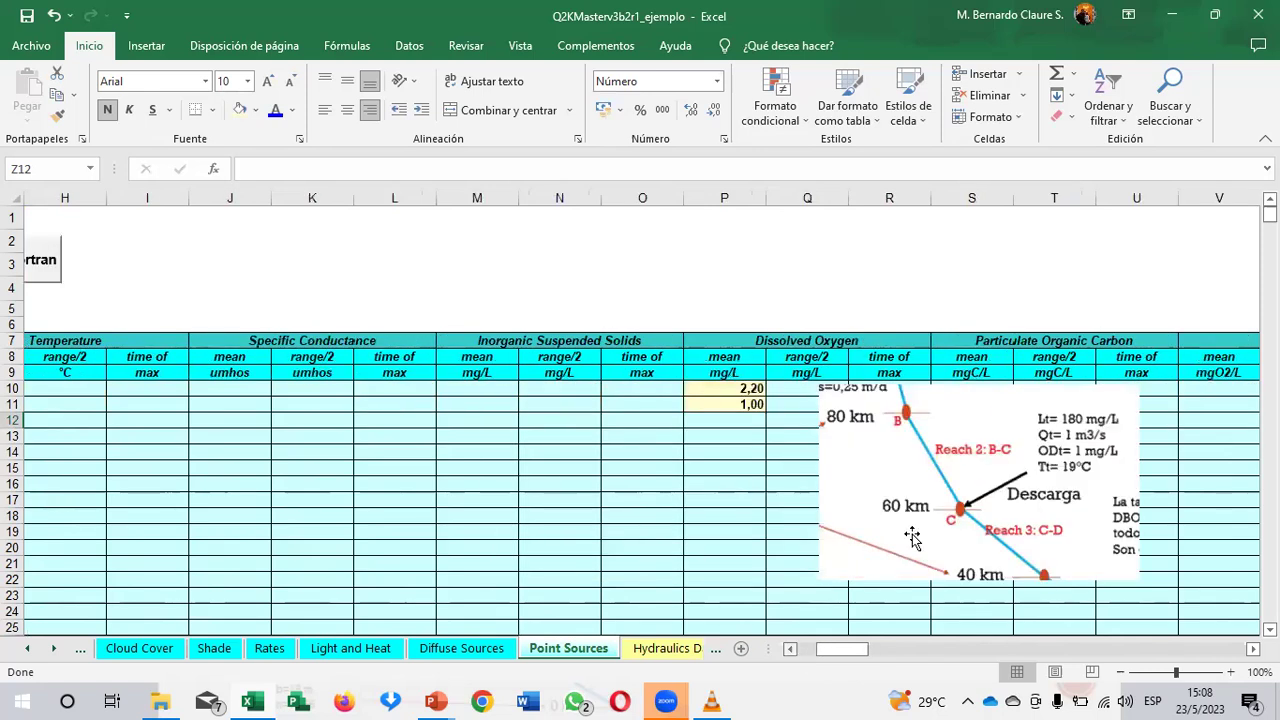
pyautogui.click(943, 505)
pyautogui.press('Delete')
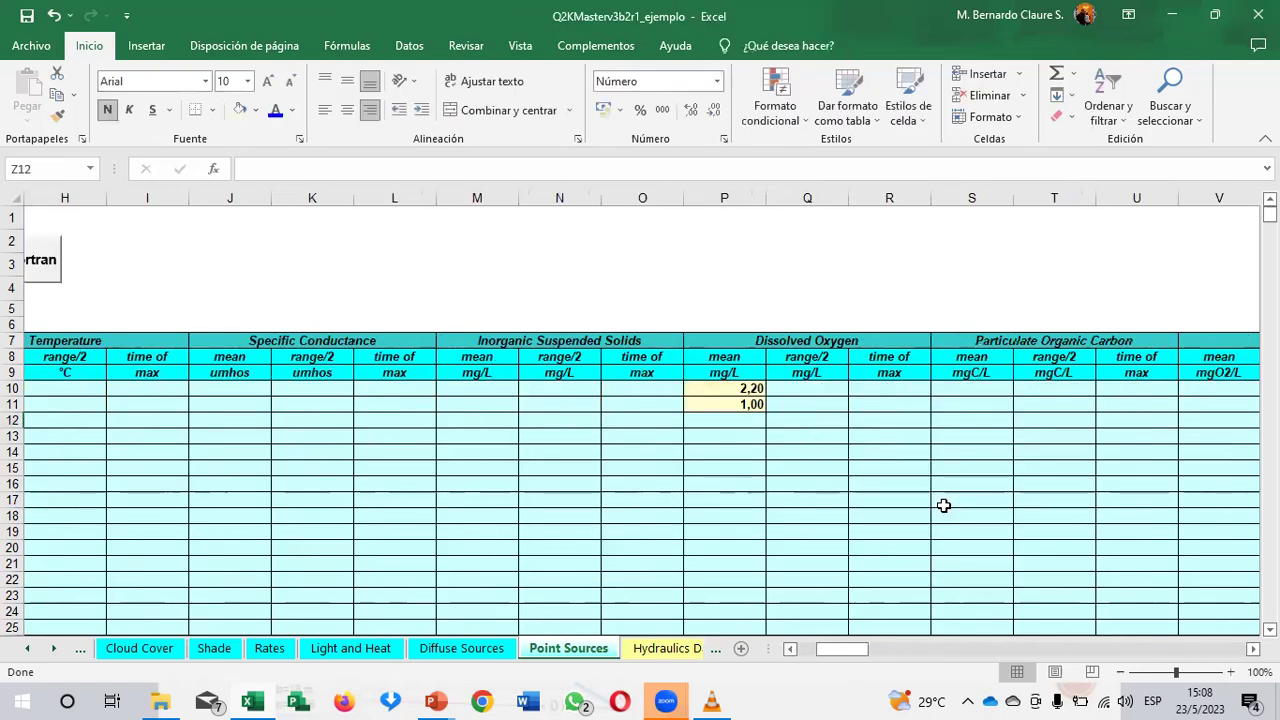
# Step: Review the example statement and river diagram in the PowerPoint slide show and switch back to the Excel workbook
pyautogui.hotkey('alt', 'Tab')
pyautogui.hotkey('alt', 'Tab')
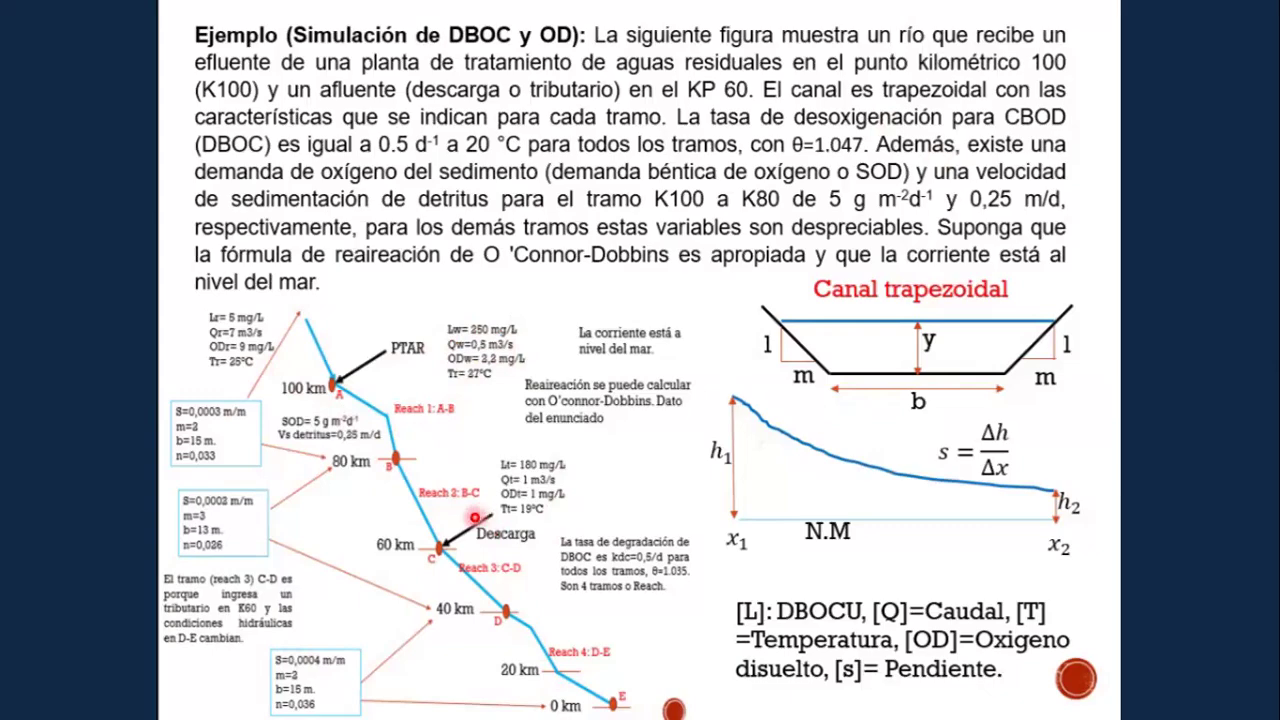
pyautogui.hotkey('alt', 'Tab')
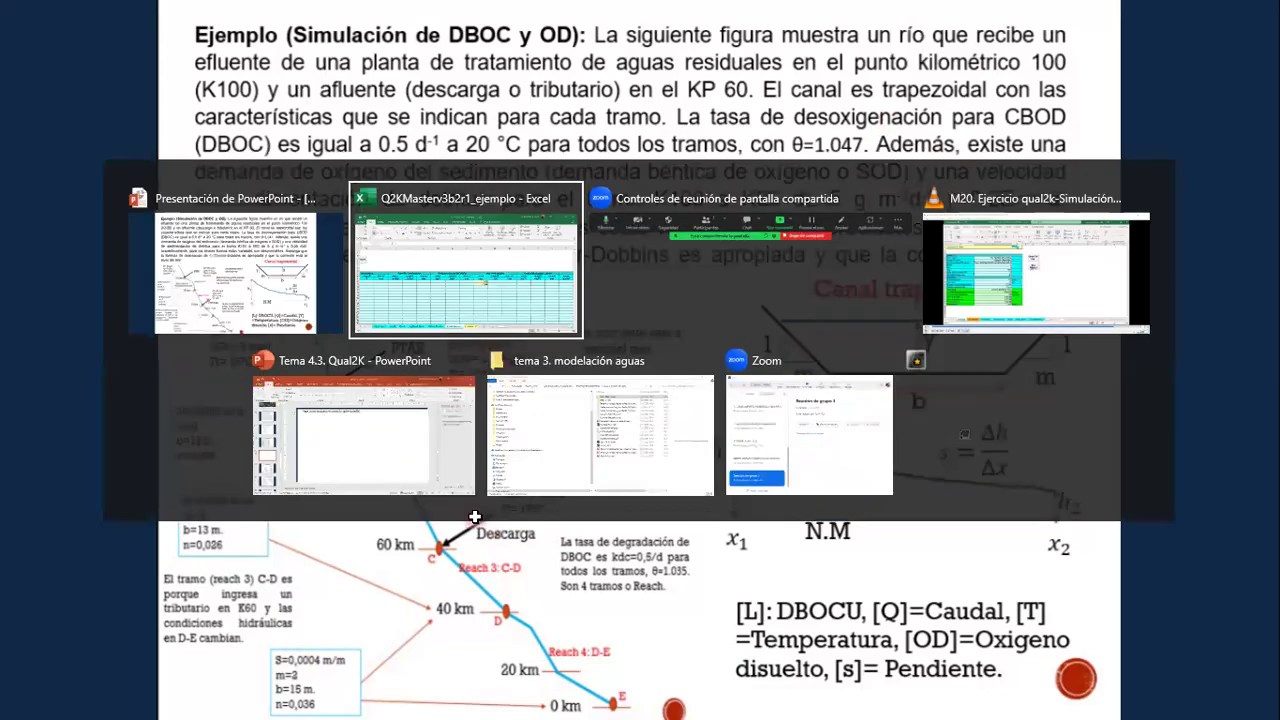
# Step: Look through the observed data sheets after Point Sources, from Hydraulics Data to MultiDiel Data, and open the Source Summary sheet
pyautogui.click(800, 652)
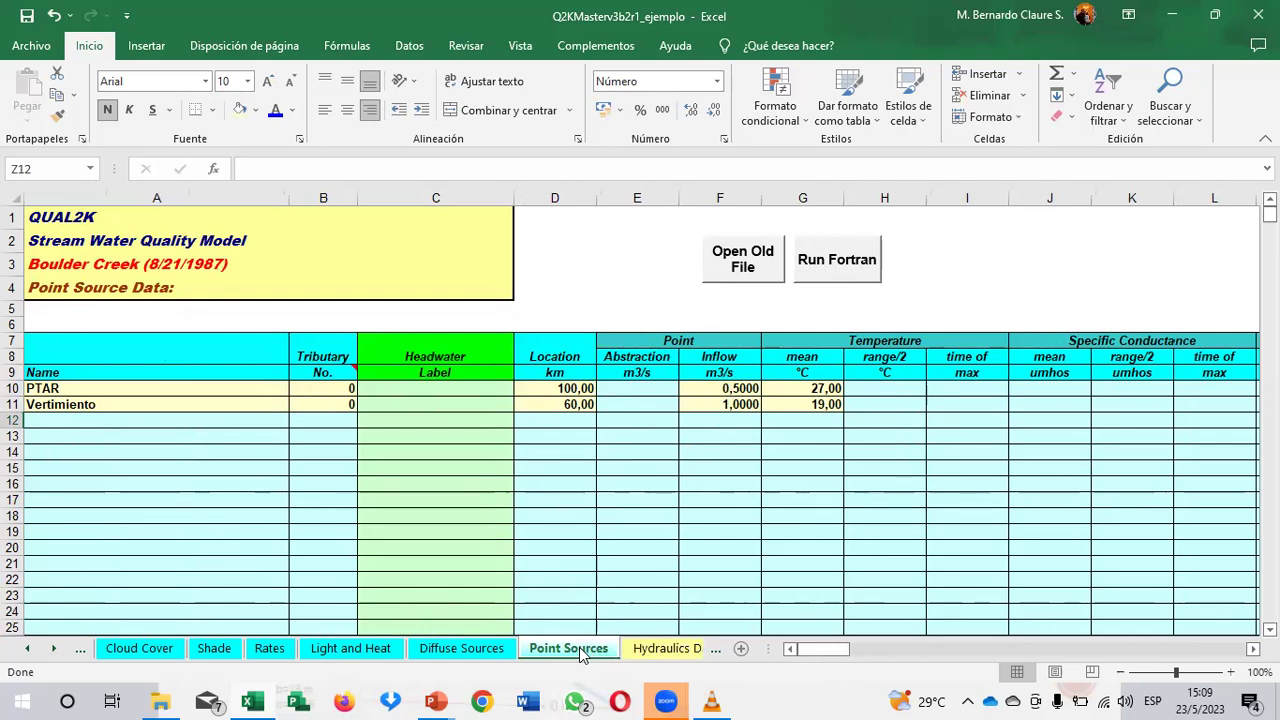
pyautogui.click(671, 647)
pyautogui.click(674, 650)
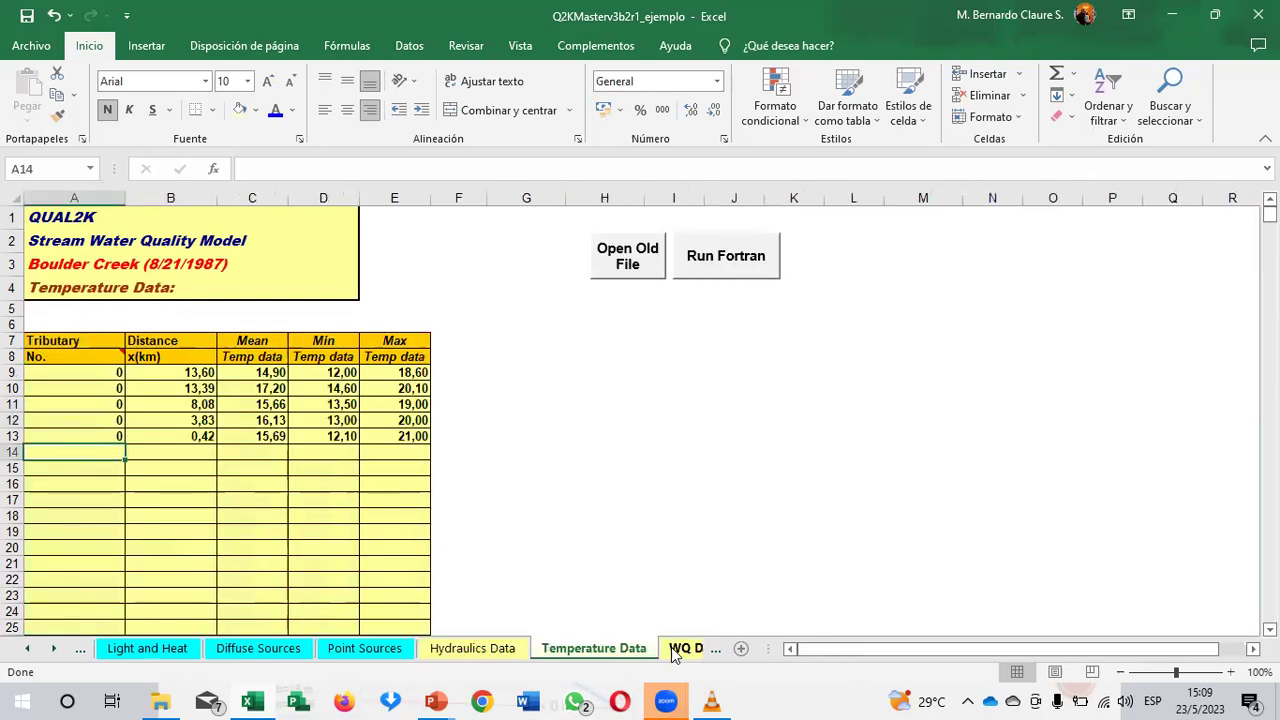
pyautogui.click(673, 650)
pyautogui.click(671, 647)
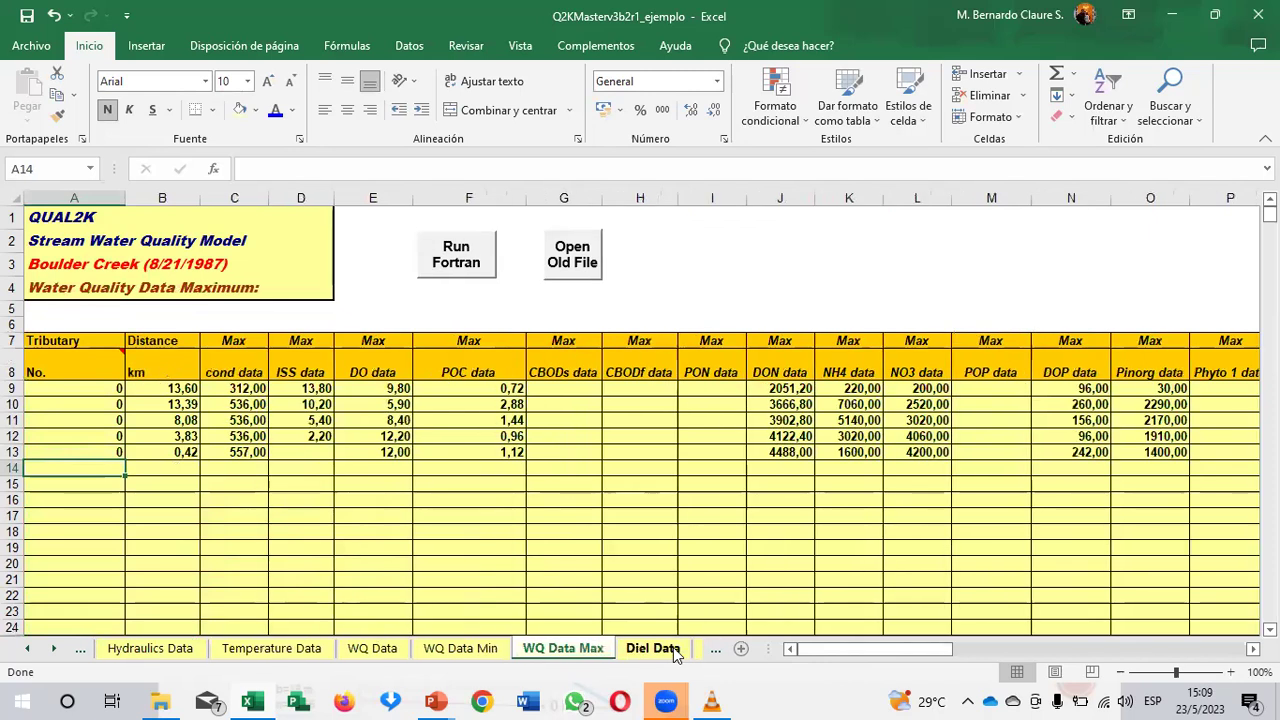
pyautogui.click(672, 648)
pyautogui.click(699, 652)
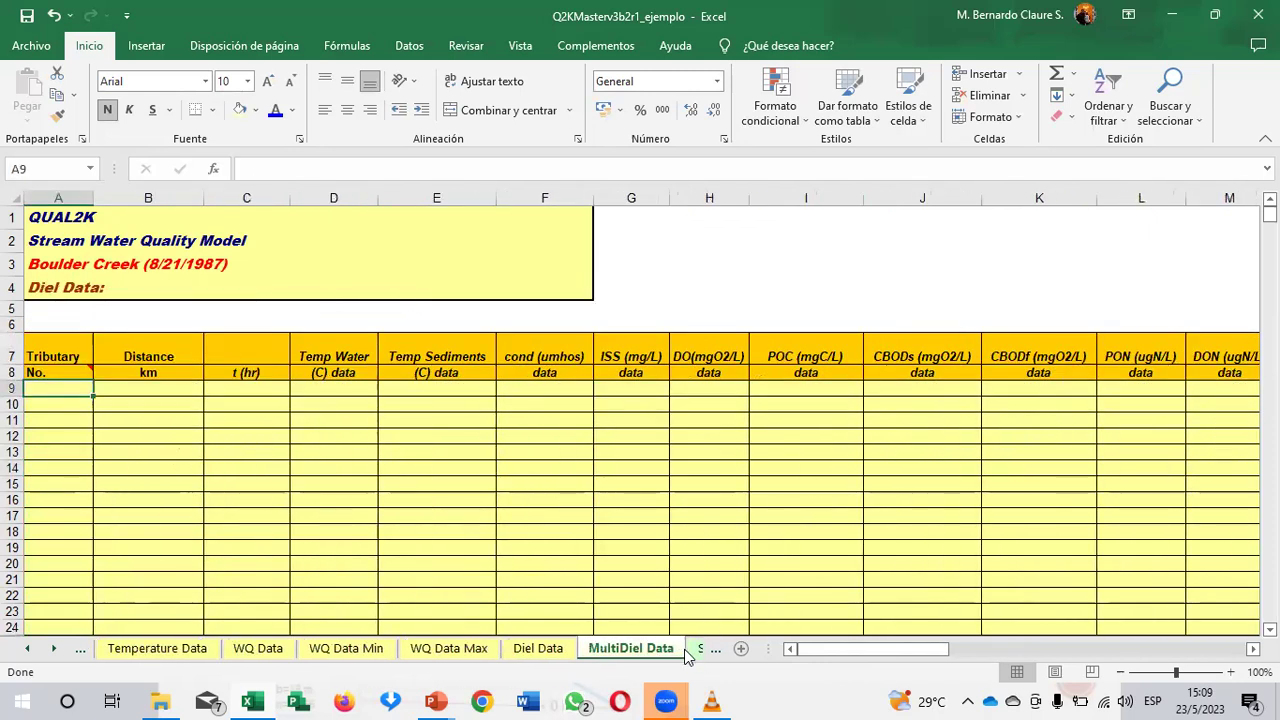
pyautogui.click(701, 650)
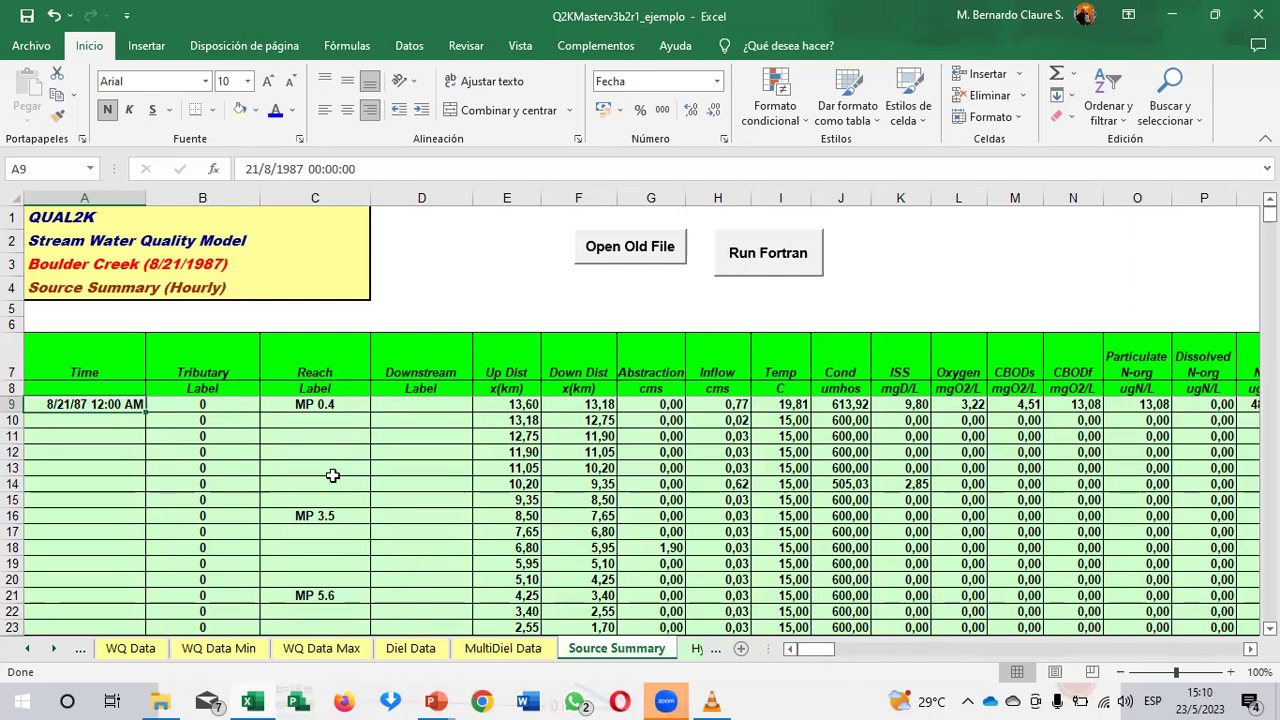
# Step: Look through the model output sheets from Hydraulics Summary through WQ Output and WQ Max up to the Travel Time chart
pyautogui.click(692, 649)
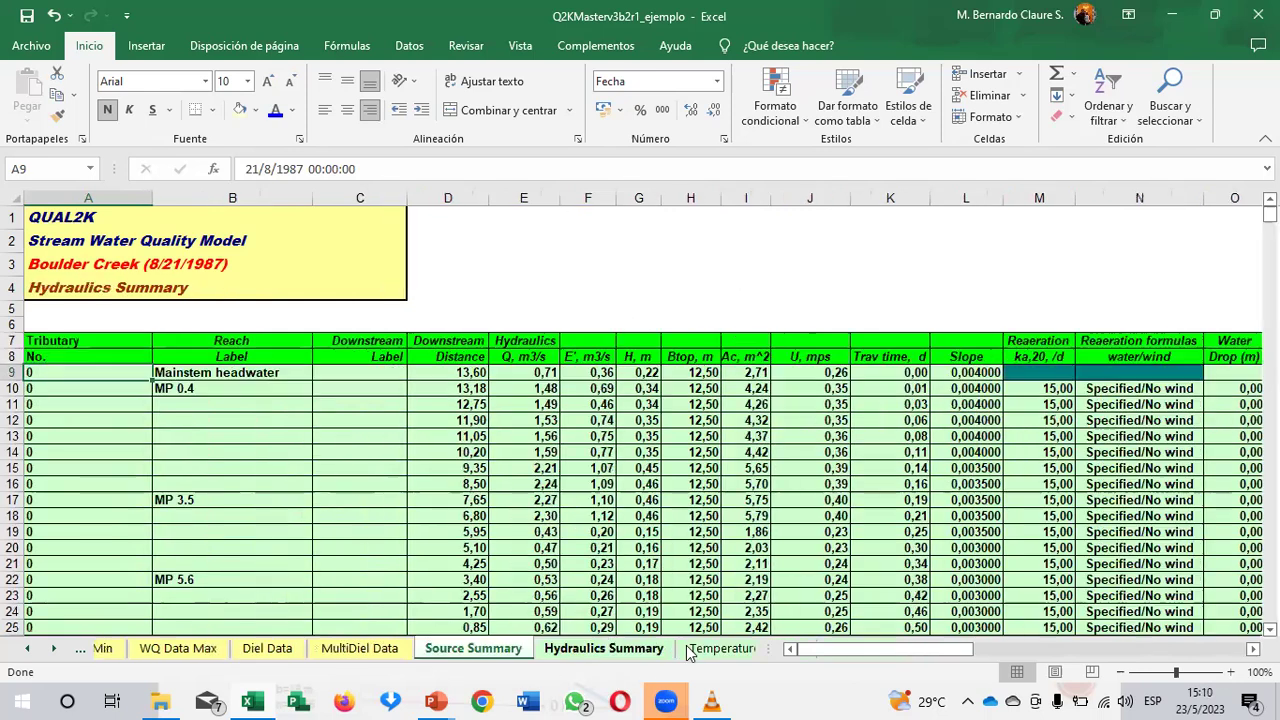
pyautogui.click(478, 649)
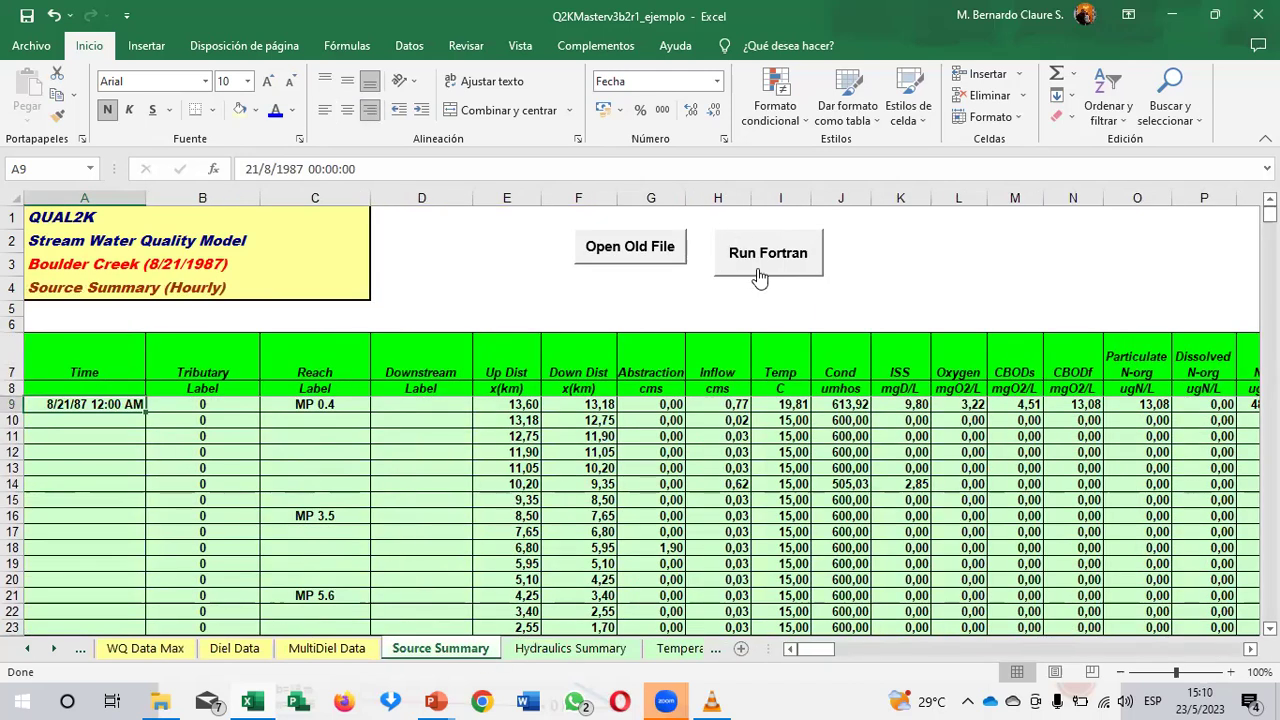
pyautogui.click(680, 649)
pyautogui.click(694, 650)
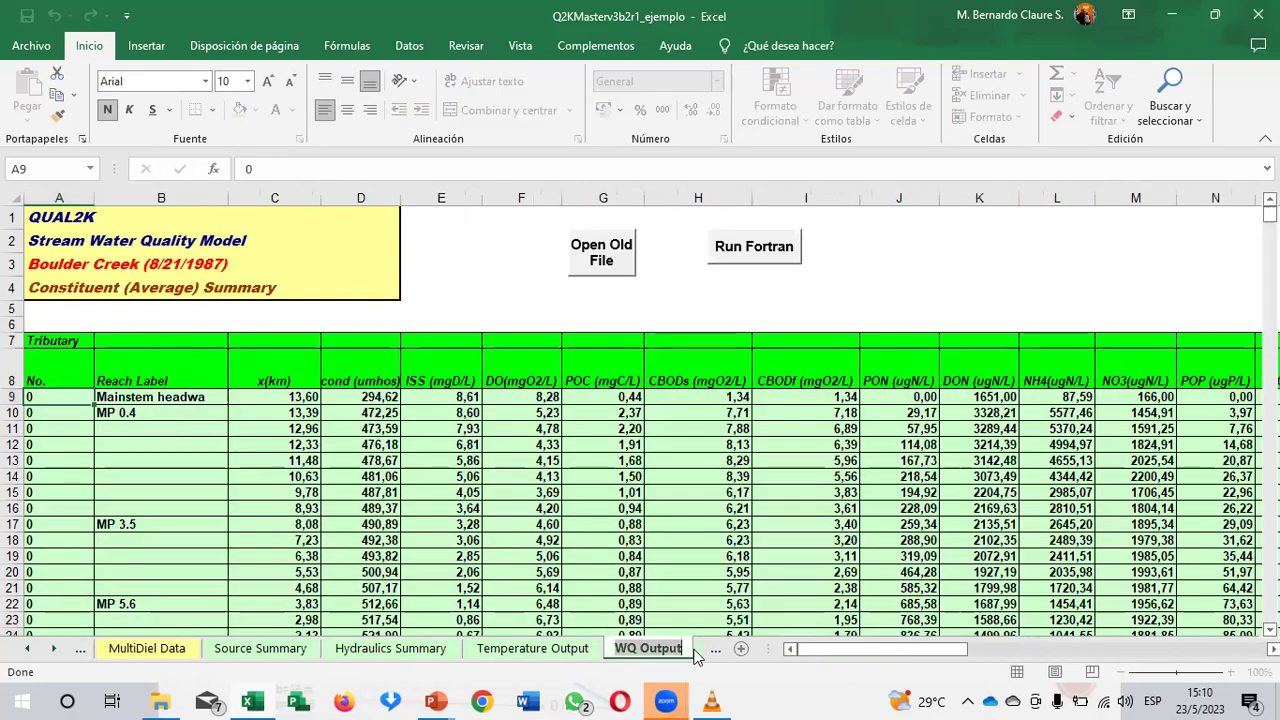
pyautogui.click(698, 651)
pyautogui.click(698, 651)
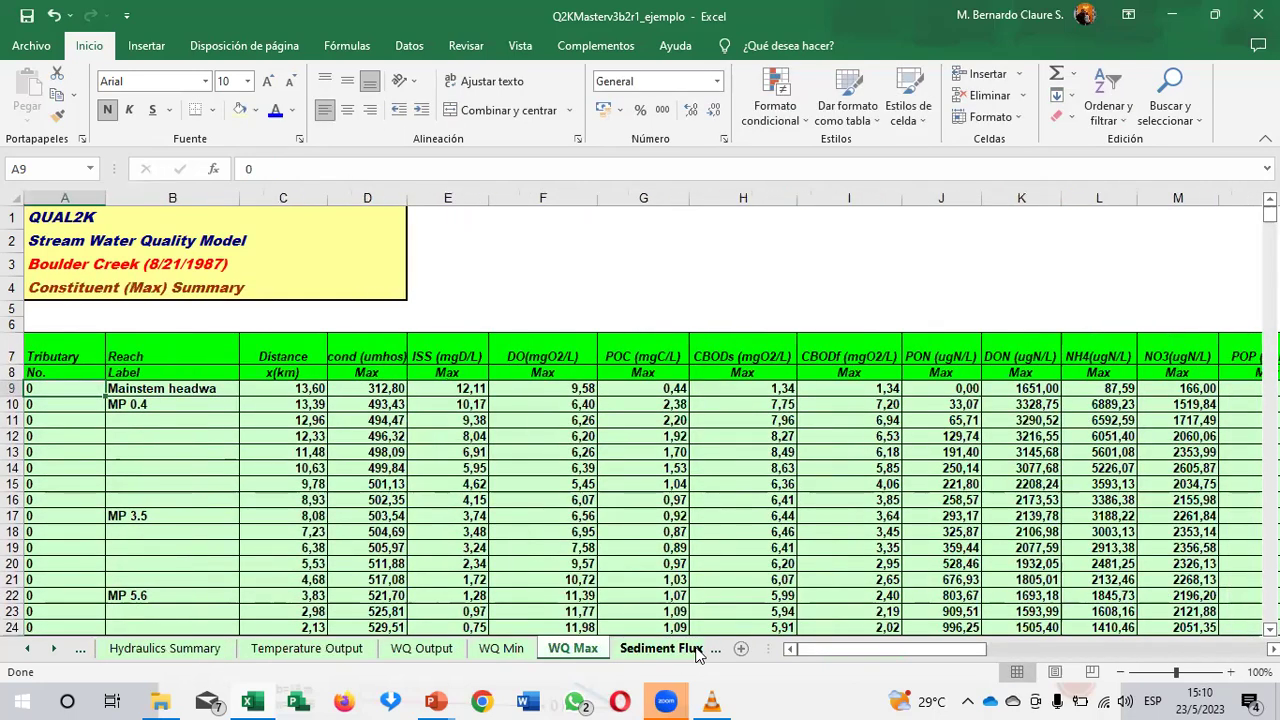
pyautogui.click(698, 651)
pyautogui.click(580, 651)
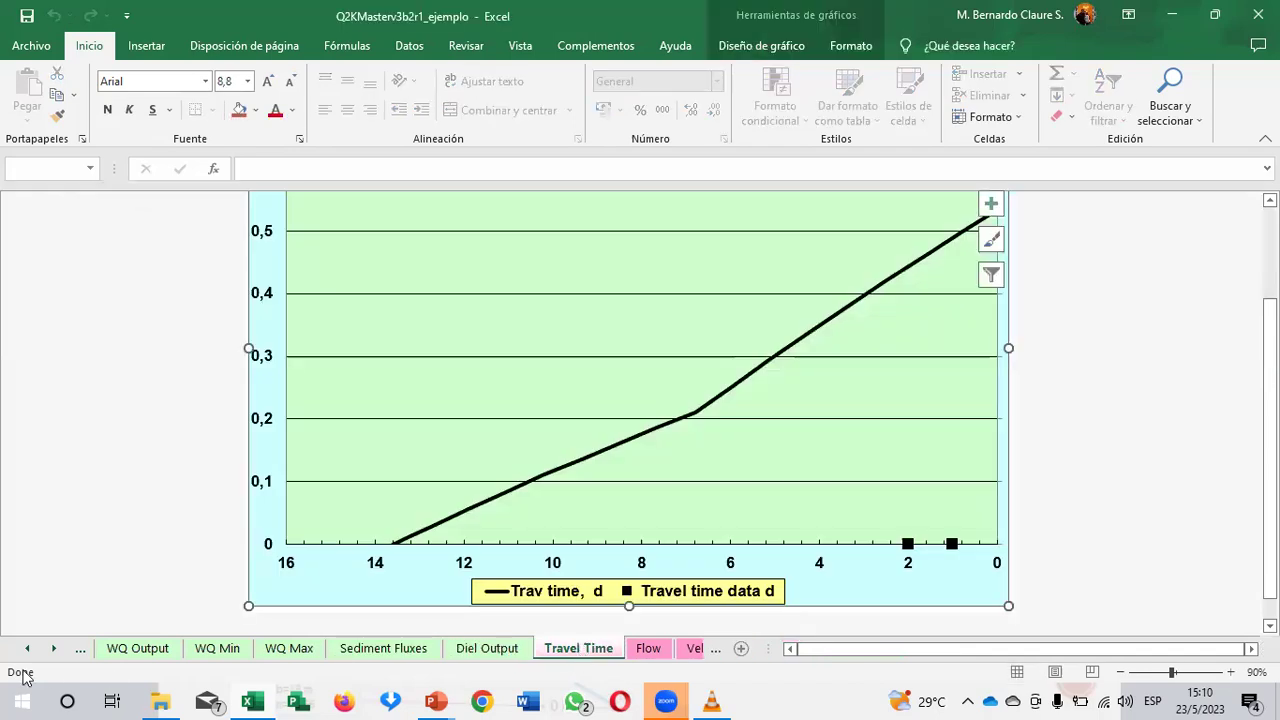
# Step: Run the Fortran model from the Source Summary sheet, acknowledge its completion and plot the spatial results for Mainstem - Mainstem headwater
pyautogui.click(27, 648)
pyautogui.click(27, 648)
pyautogui.click(27, 648)
pyautogui.click(27, 648)
pyautogui.click(27, 648)
pyautogui.click(238, 650)
pyautogui.click(750, 255)
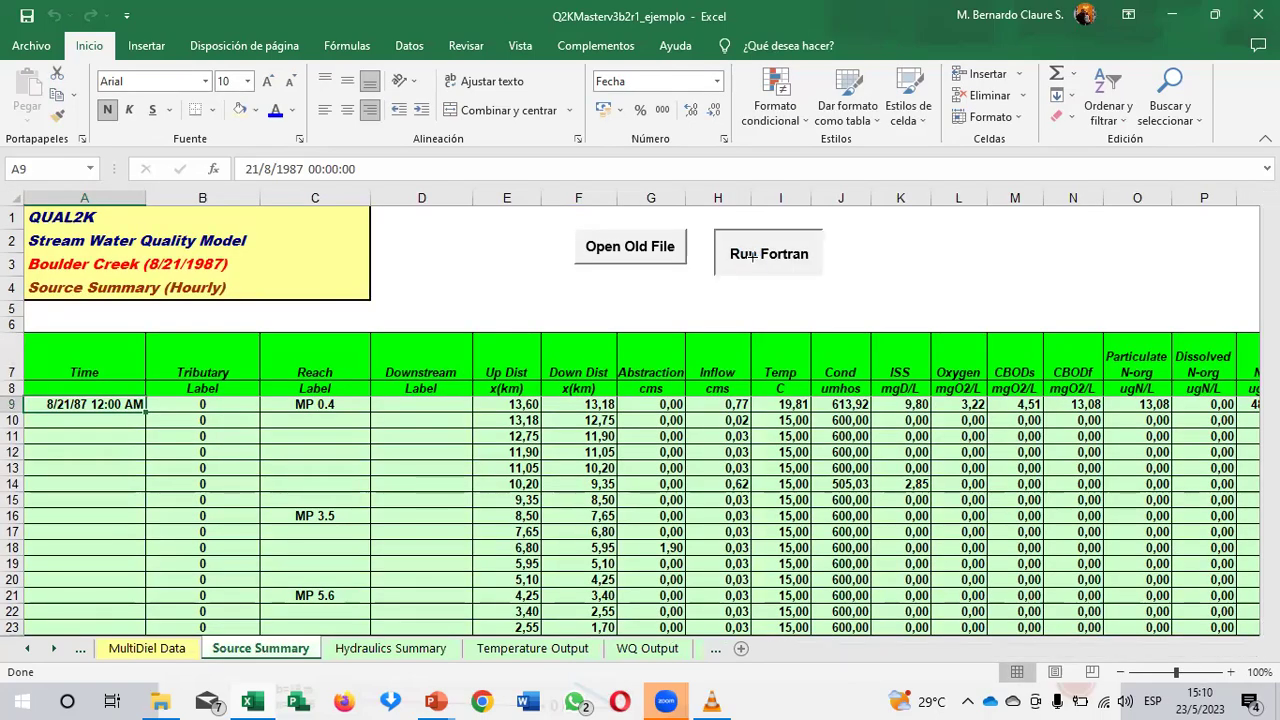
pyautogui.click(751, 256)
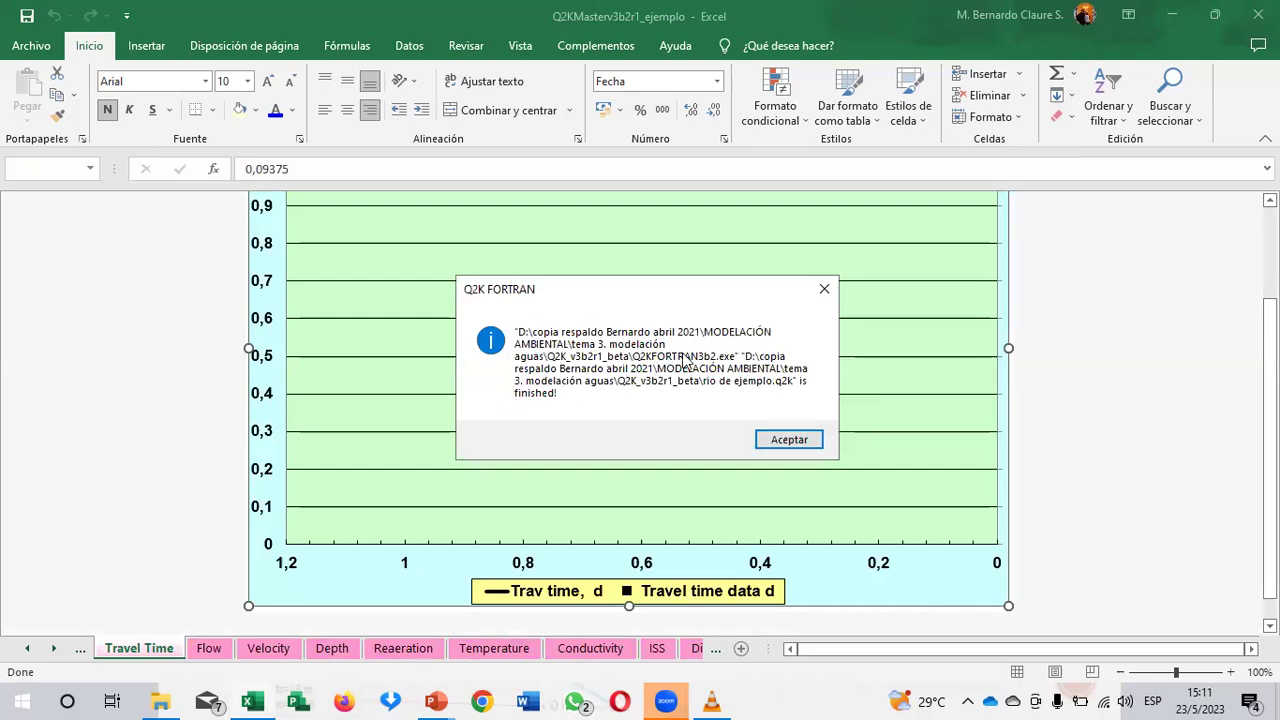
pyautogui.click(796, 444)
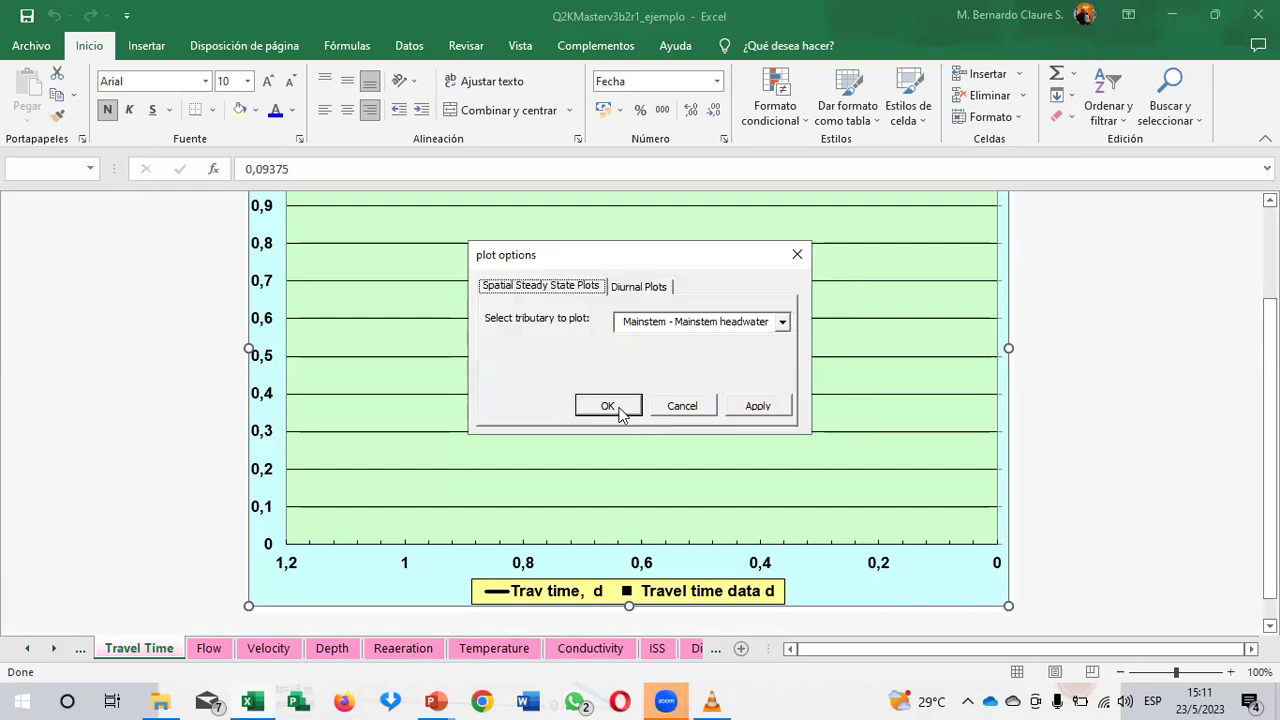
pyautogui.click(608, 406)
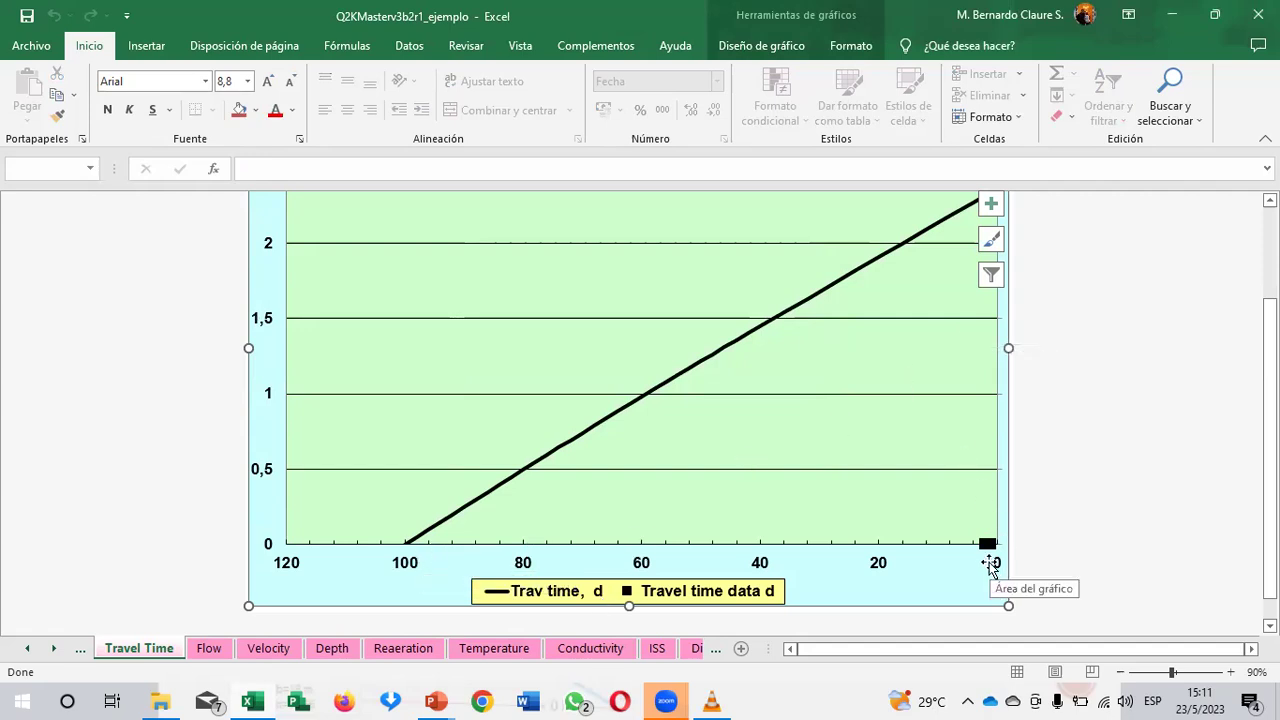
# Step: Examine the Travel Time chart and the start of the curve in the Flow chart for the example river
pyautogui.scroll(1, 517, 551)
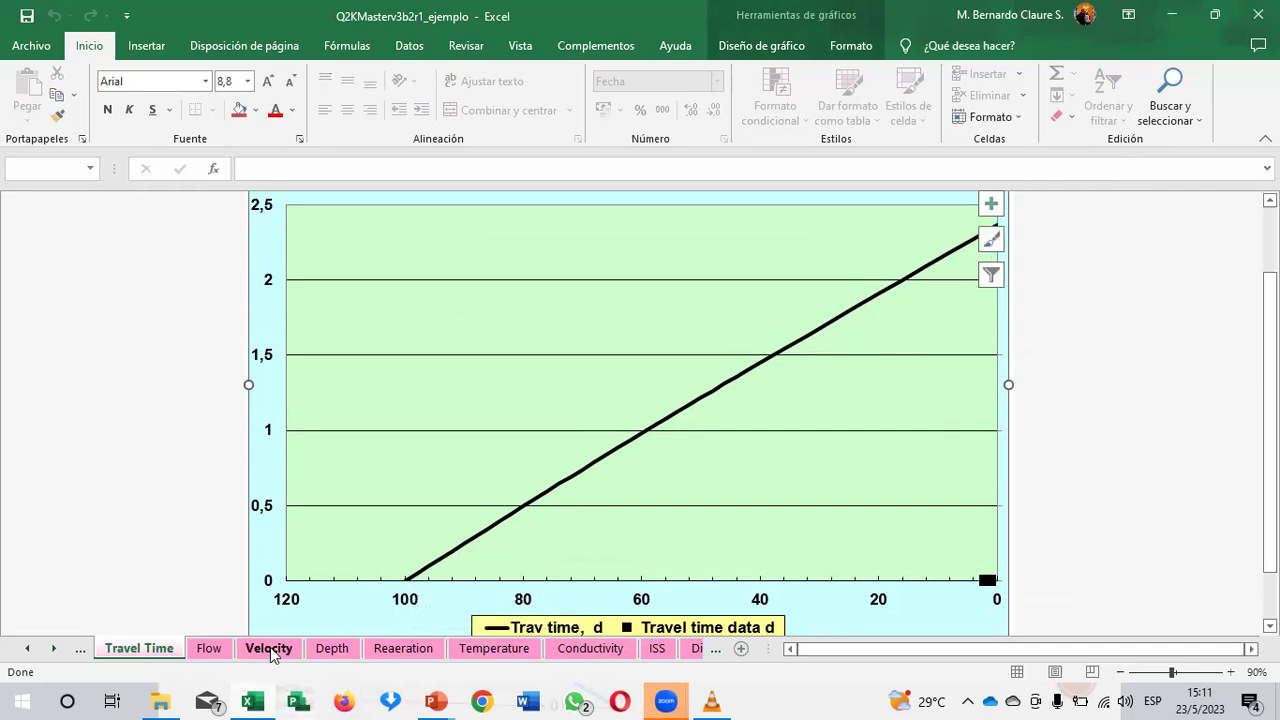
pyautogui.click(207, 649)
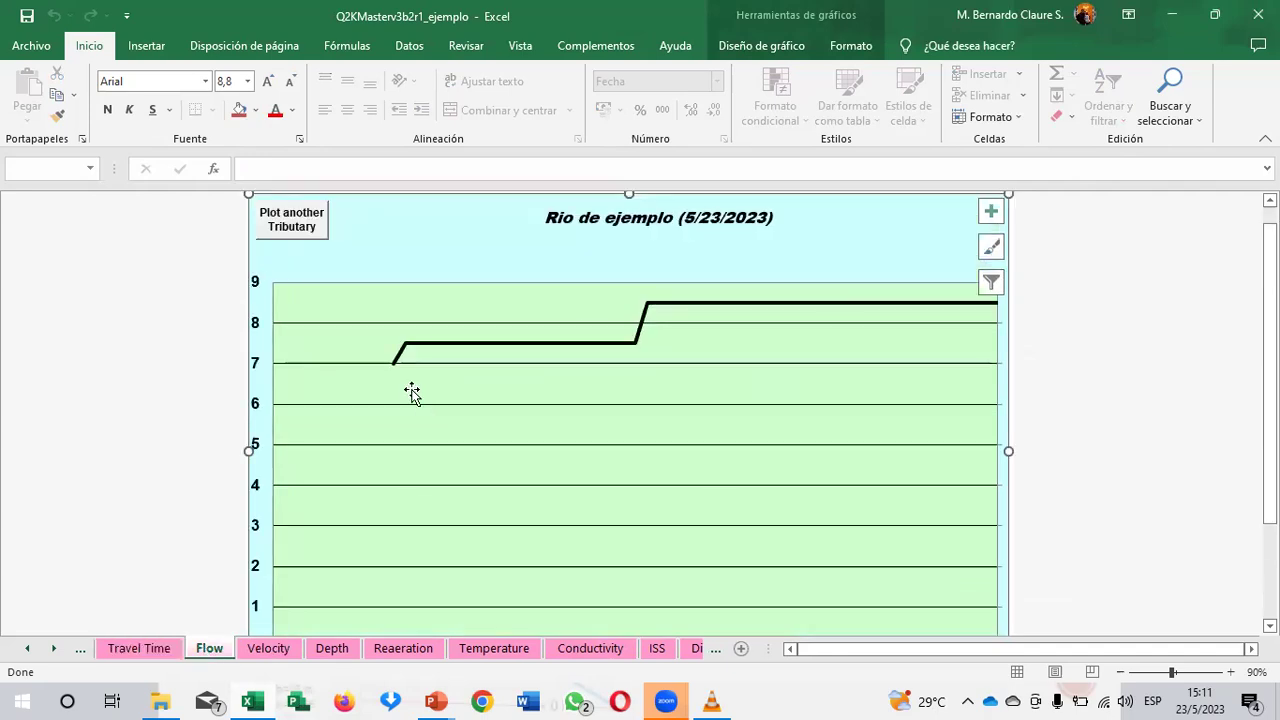
pyautogui.scroll(-1, 430, 577)
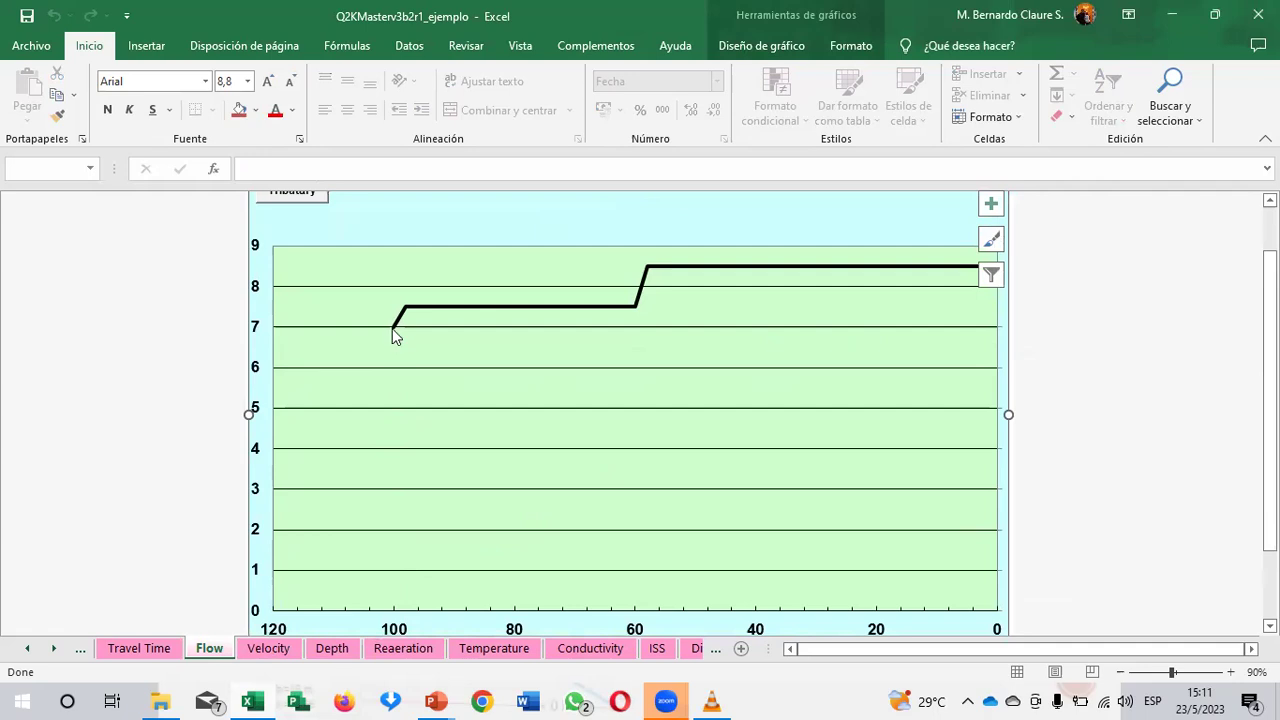
pyautogui.moveTo(393, 333)
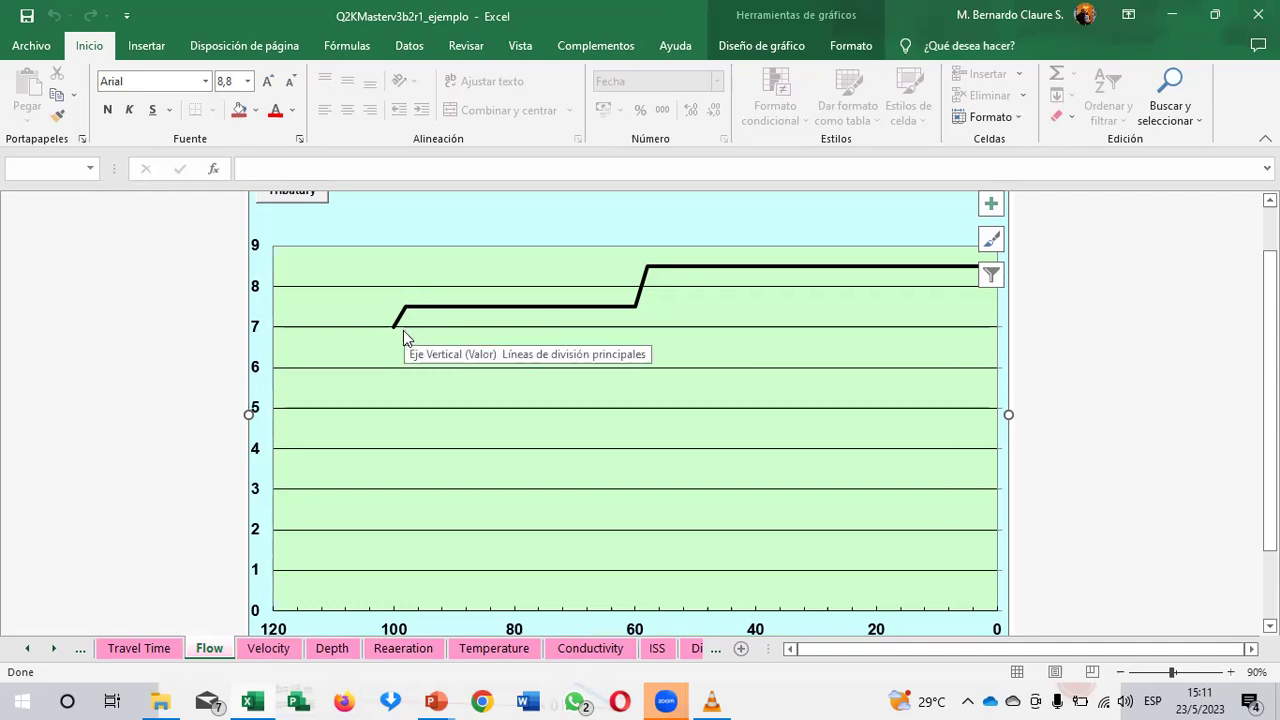
# Step: Compare the Flow chart's changes along the river with the inflows and kilometre points in the PowerPoint river diagram
pyautogui.hotkey('alt', 'Tab')
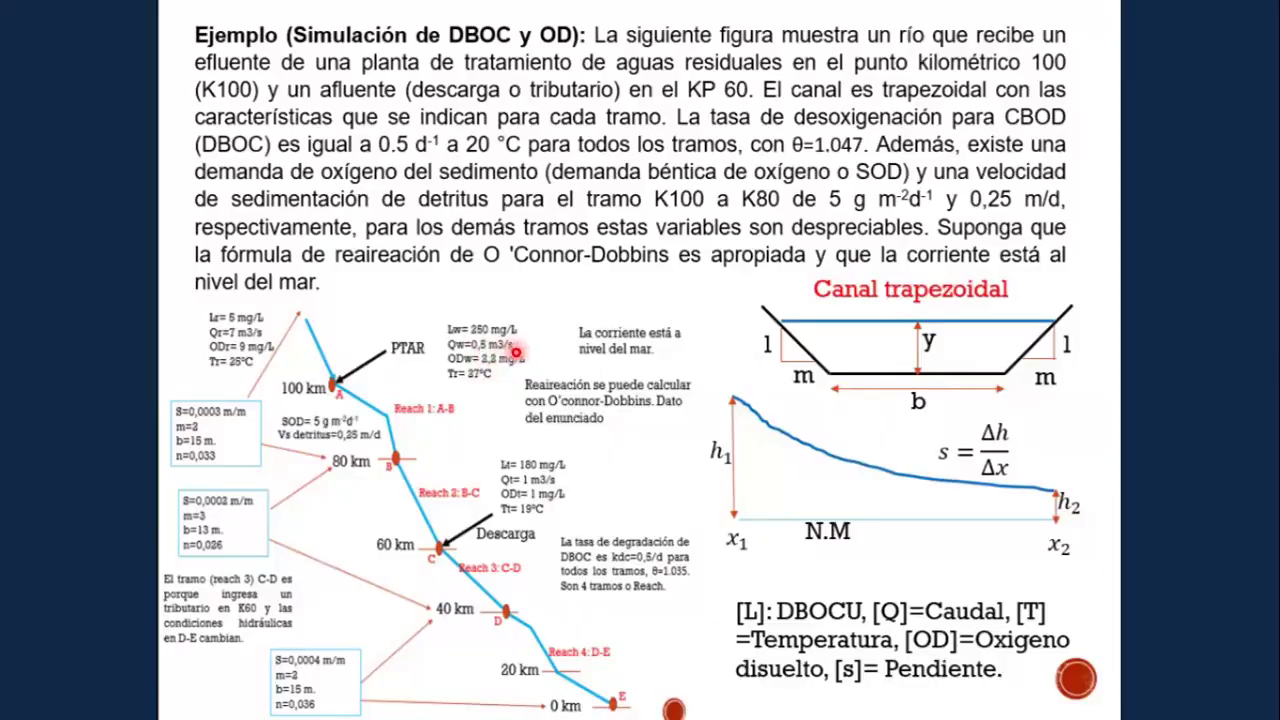
pyautogui.hotkey('alt', 'Tab')
pyautogui.scroll(-2, 660, 457)
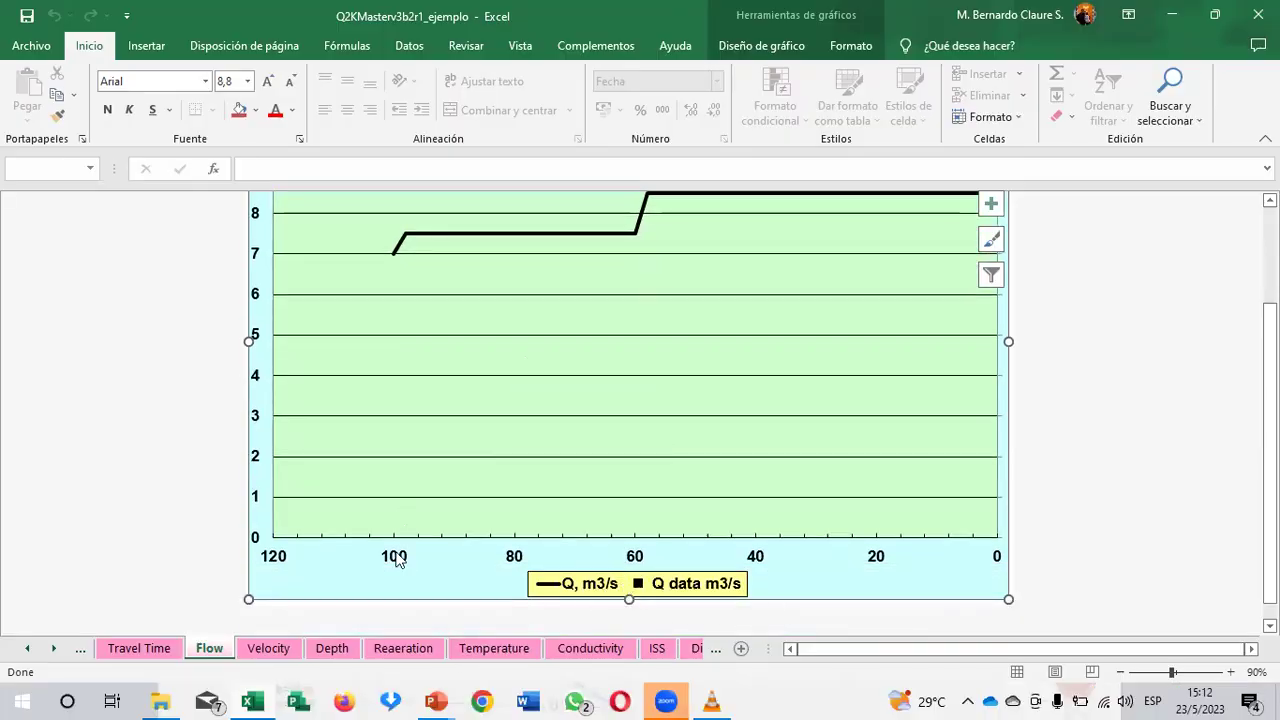
pyautogui.moveTo(394, 257)
pyautogui.moveTo(649, 222)
pyautogui.scroll(1, 1235, 210)
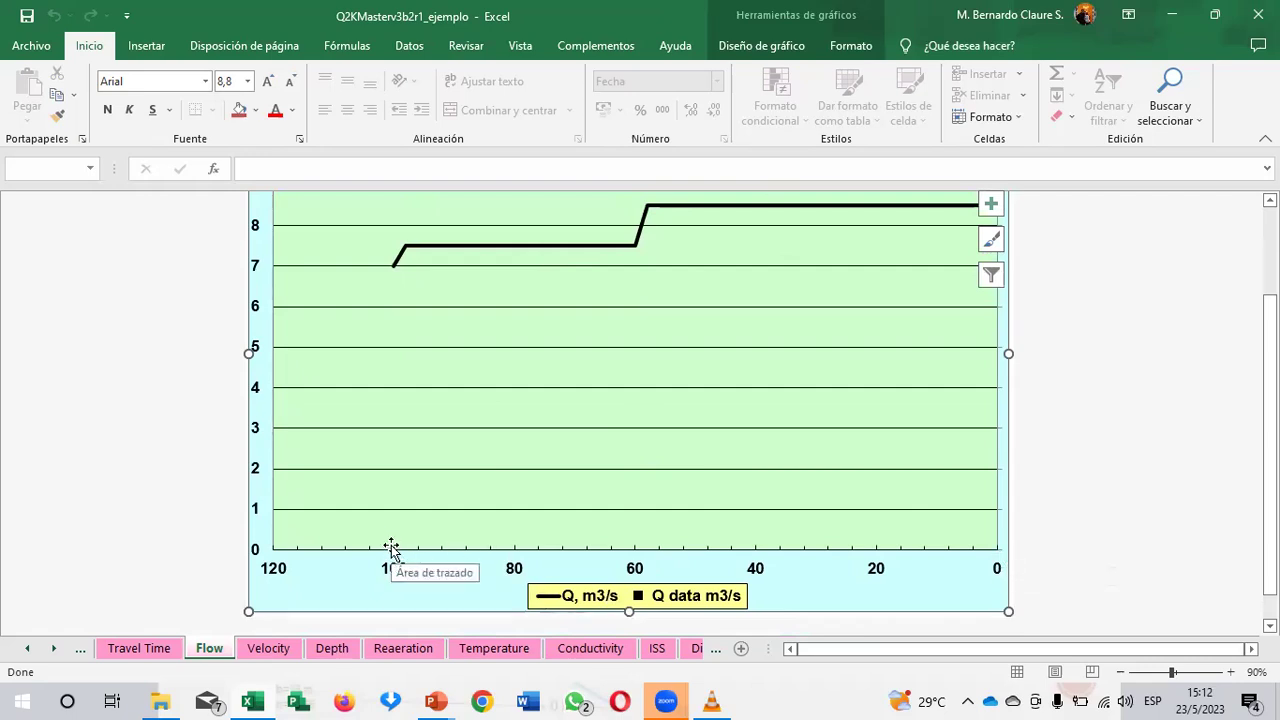
pyautogui.hotkey('alt', 'Tab')
pyautogui.press('Tab')
pyautogui.press('Tab')
pyautogui.hotkey('shift', 'Tab')
pyautogui.hotkey('shift', 'Tab')
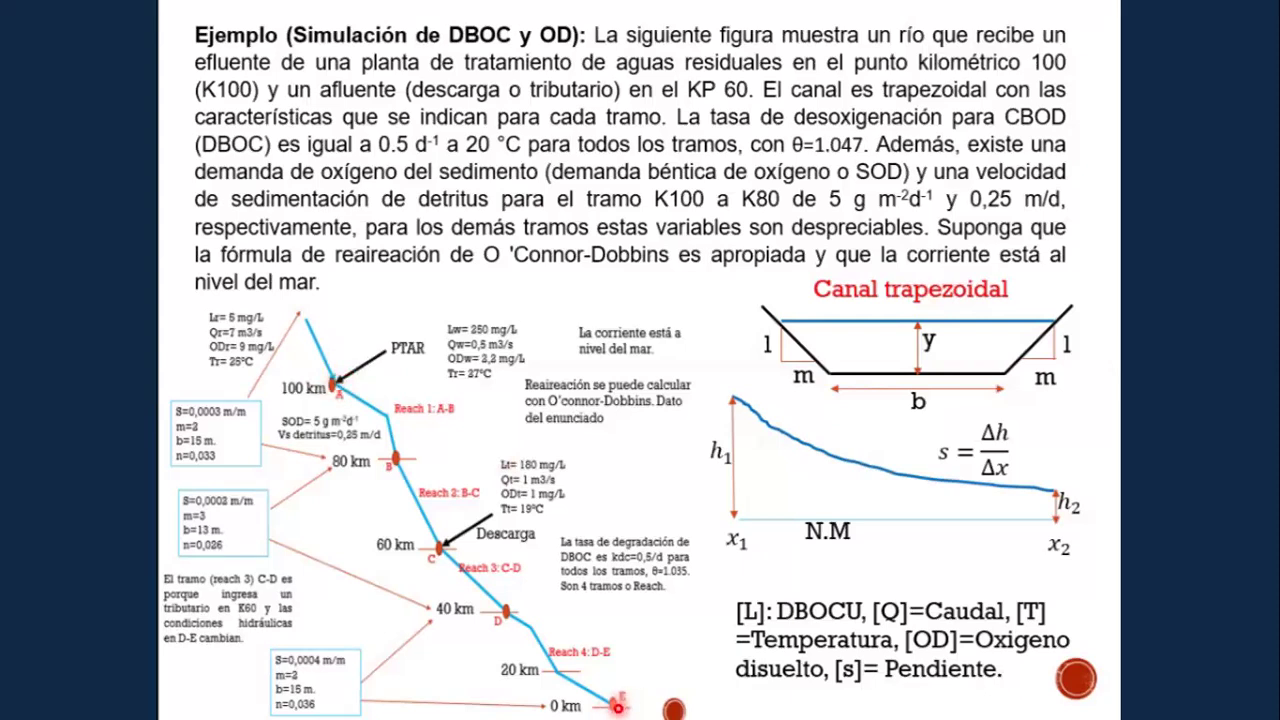
pyautogui.hotkey('alt', 'Tab')
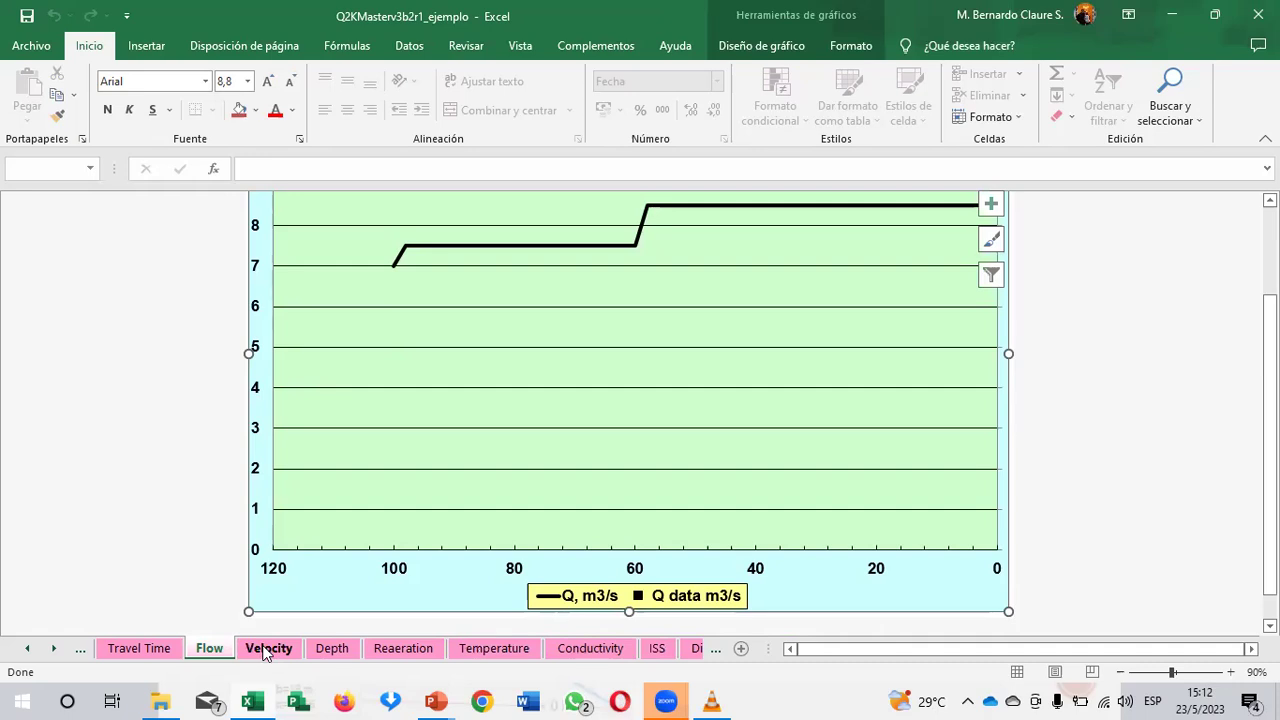
# Step: Examine the Velocity and Depth charts along the four reaches of the example river
pyautogui.click(265, 650)
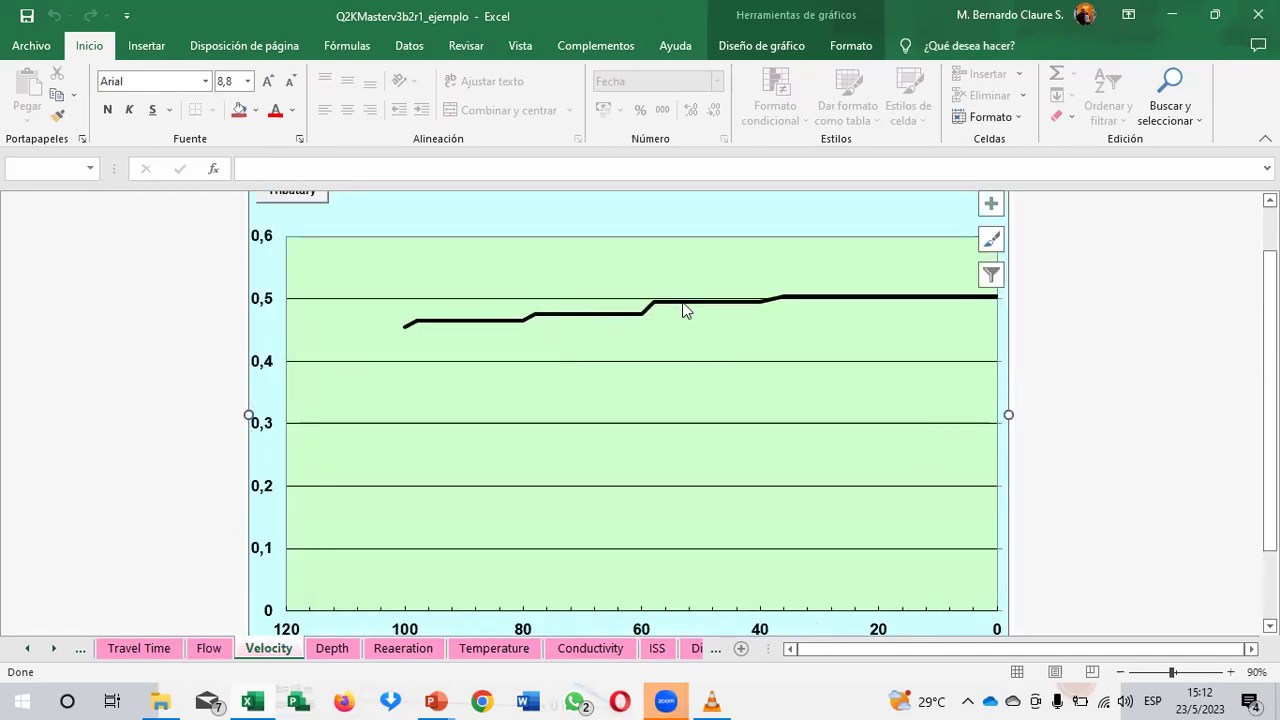
pyautogui.scroll(-1, 710, 550)
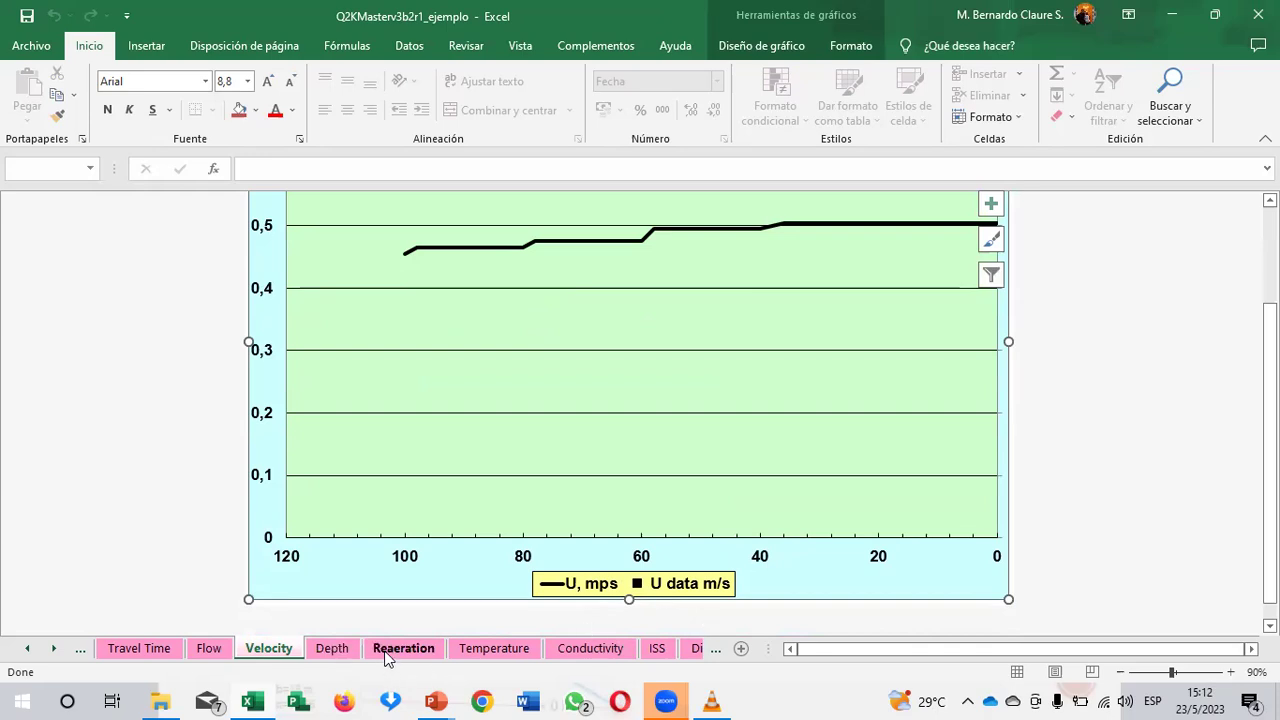
pyautogui.click(336, 650)
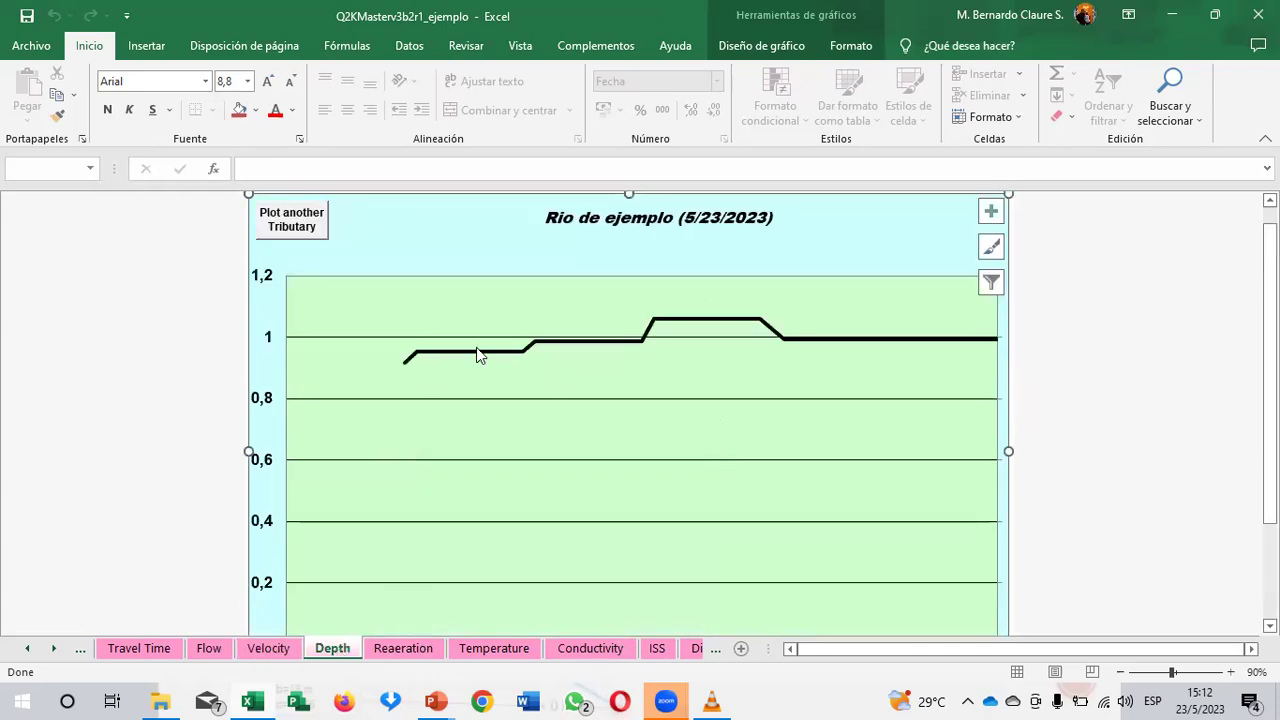
pyautogui.scroll(-2, 527, 591)
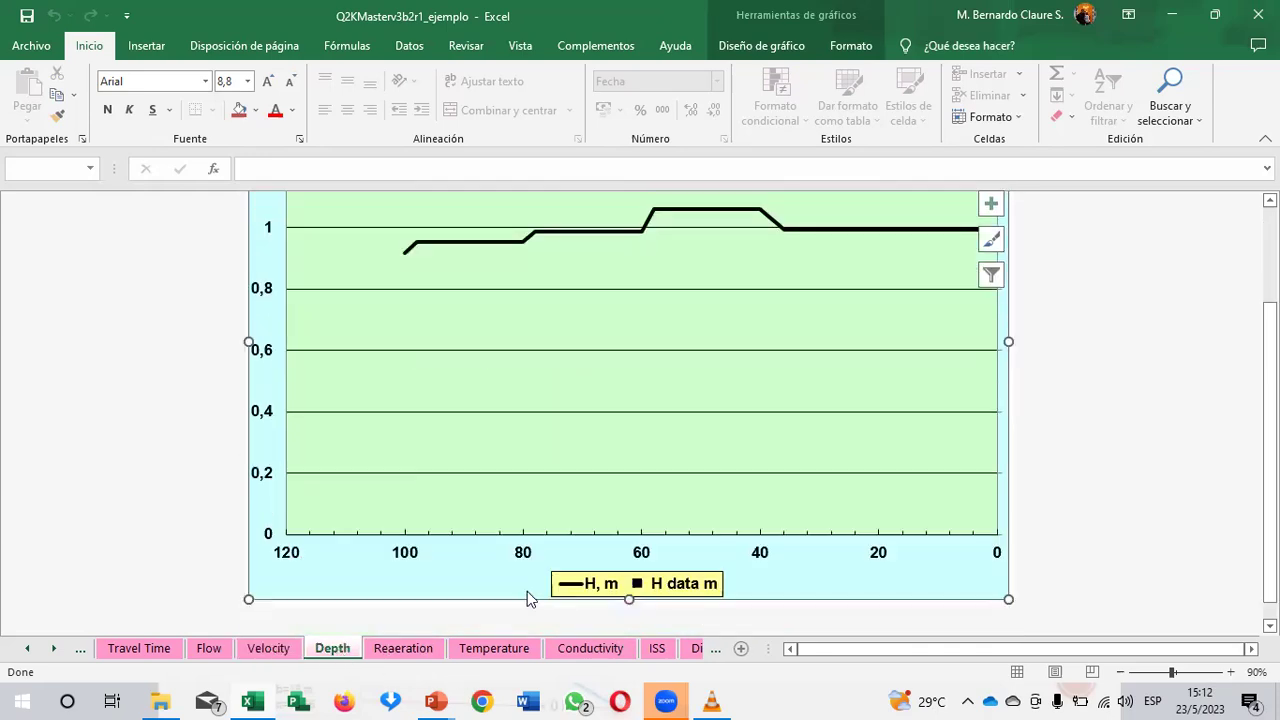
# Step: Examine the Reaeration chart, inspecting the ka,20 data point at kilometre 100 and the curve downstream
pyautogui.click(402, 650)
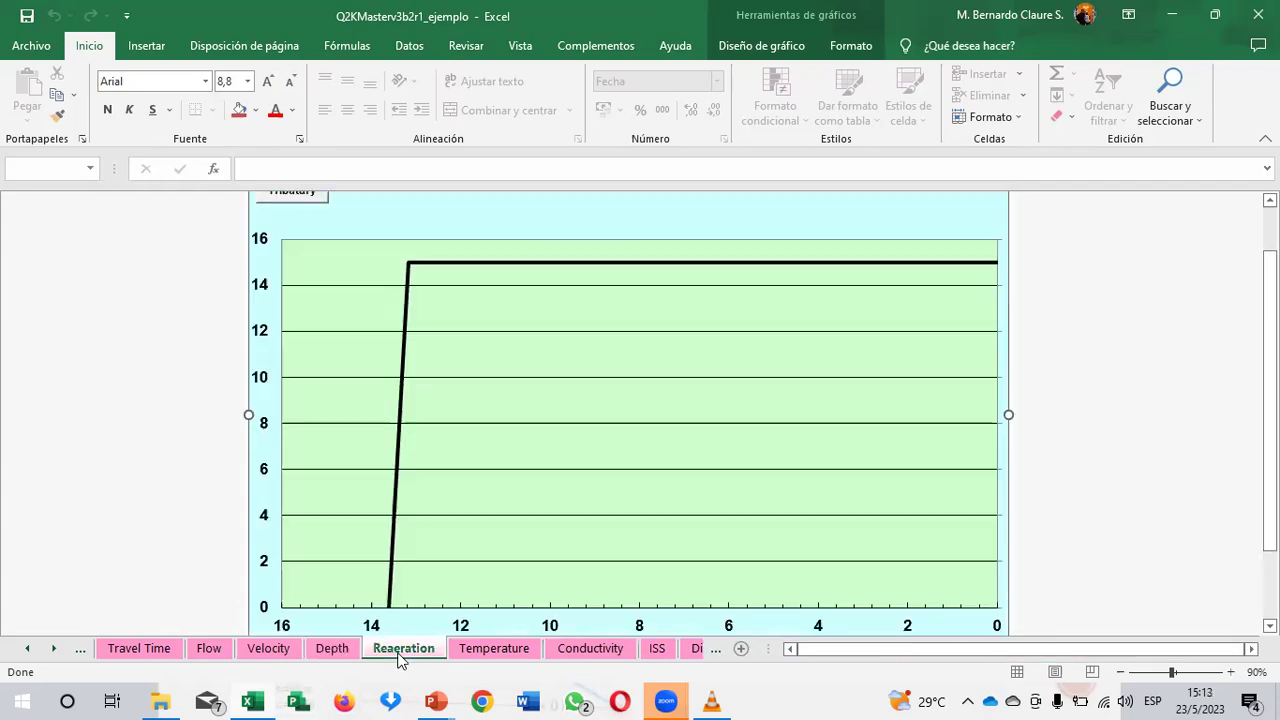
pyautogui.scroll(-1, 464, 614)
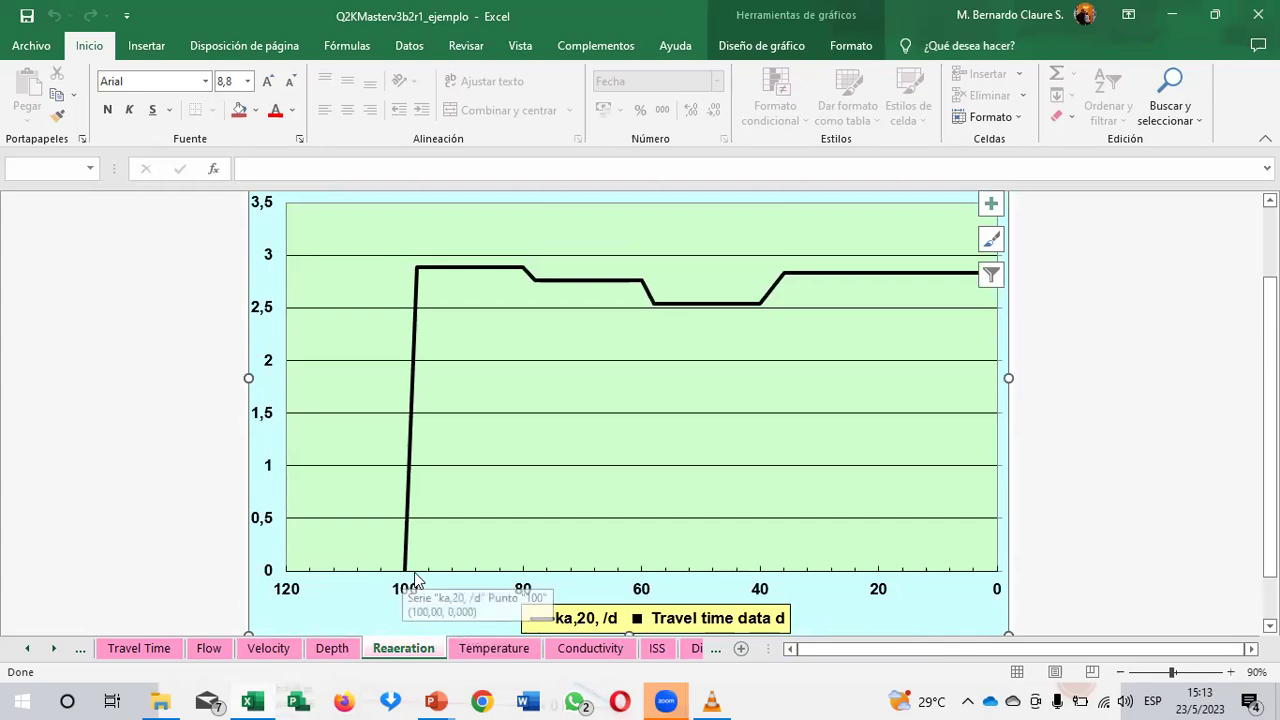
pyautogui.moveTo(413, 575)
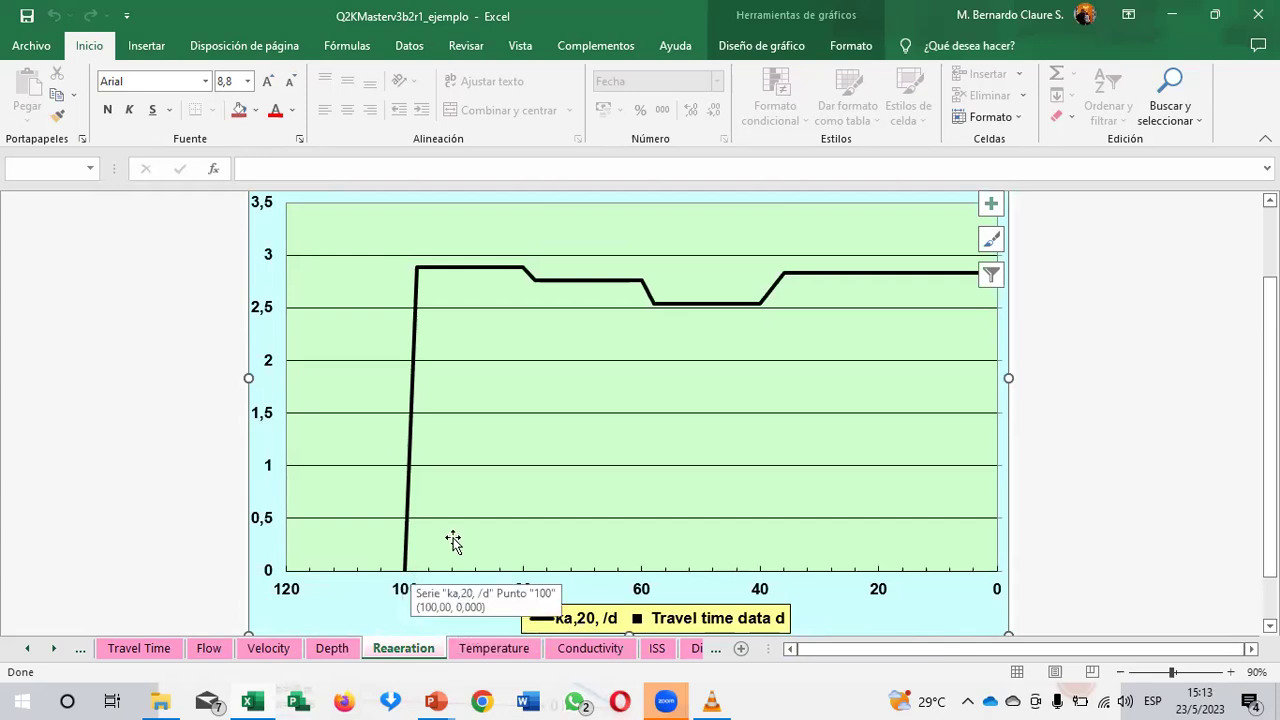
pyautogui.scroll(-1, 531, 514)
pyautogui.scroll(2, 531, 512)
pyautogui.scroll(-1, 530, 511)
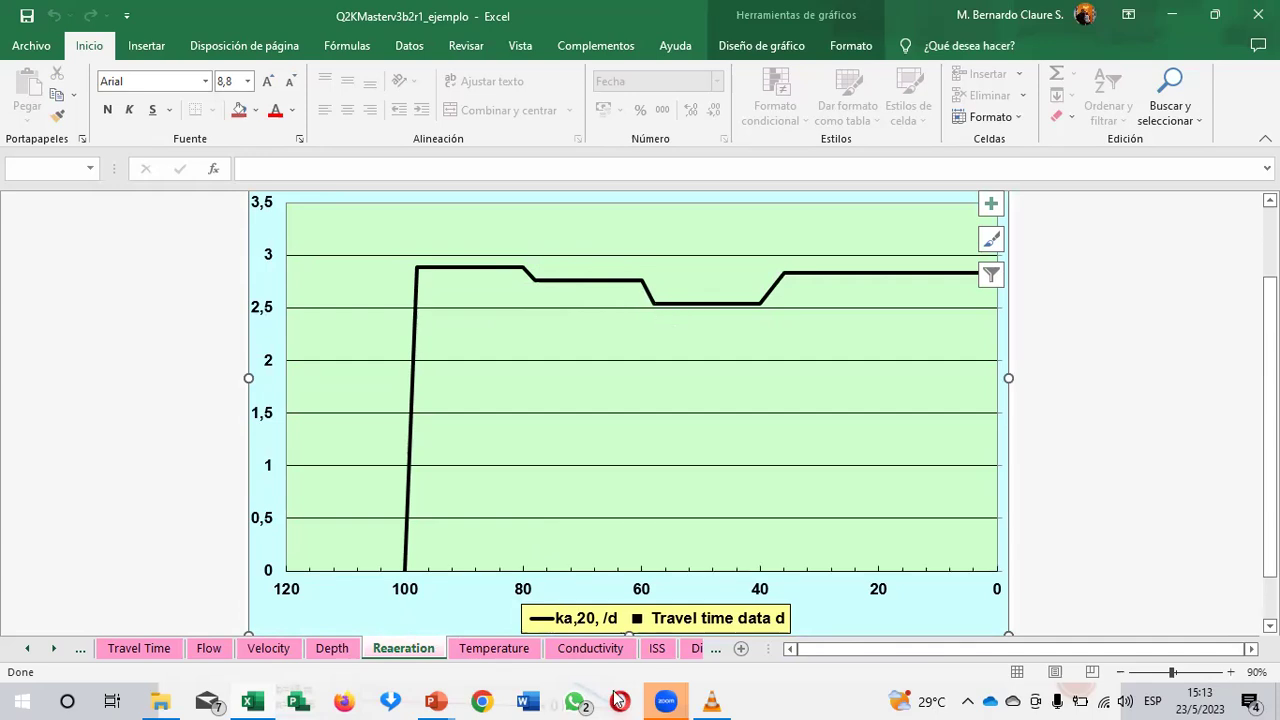
# Step: Examine the Temperature chart's average, minimum and maximum curves together with its legend
pyautogui.click(519, 654)
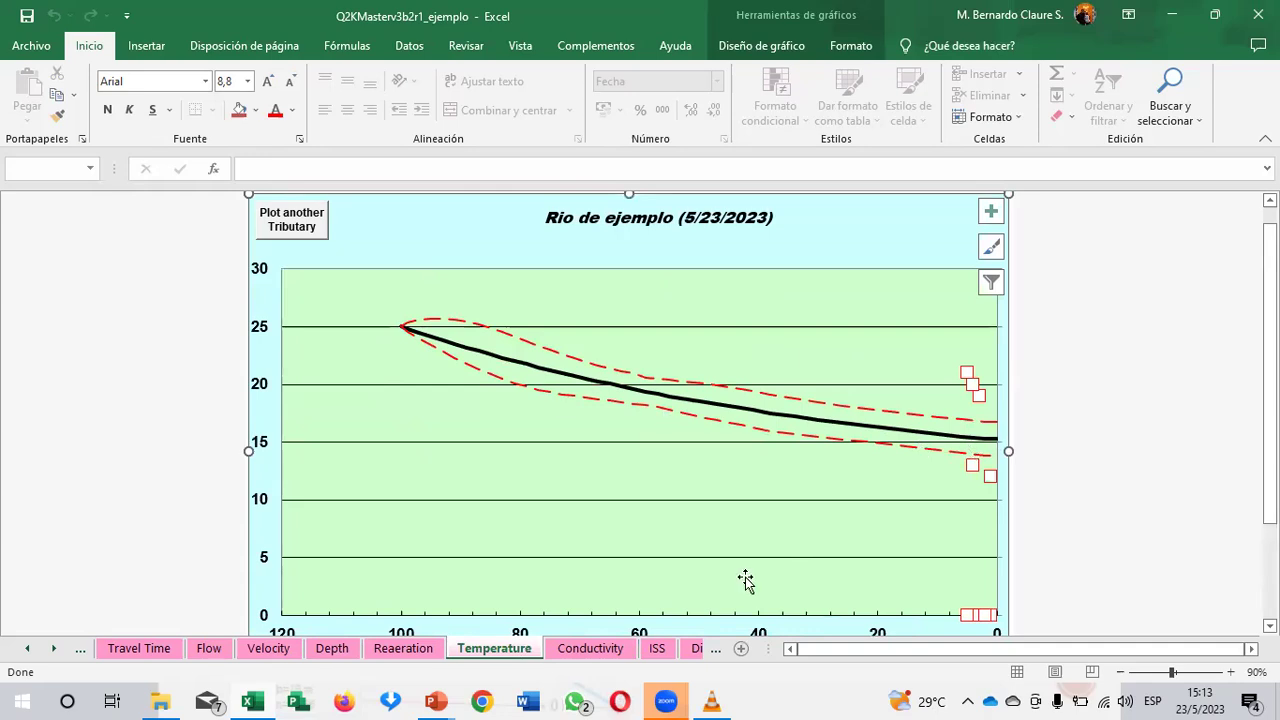
pyautogui.scroll(-2, 742, 580)
pyautogui.scroll(-1, 441, 590)
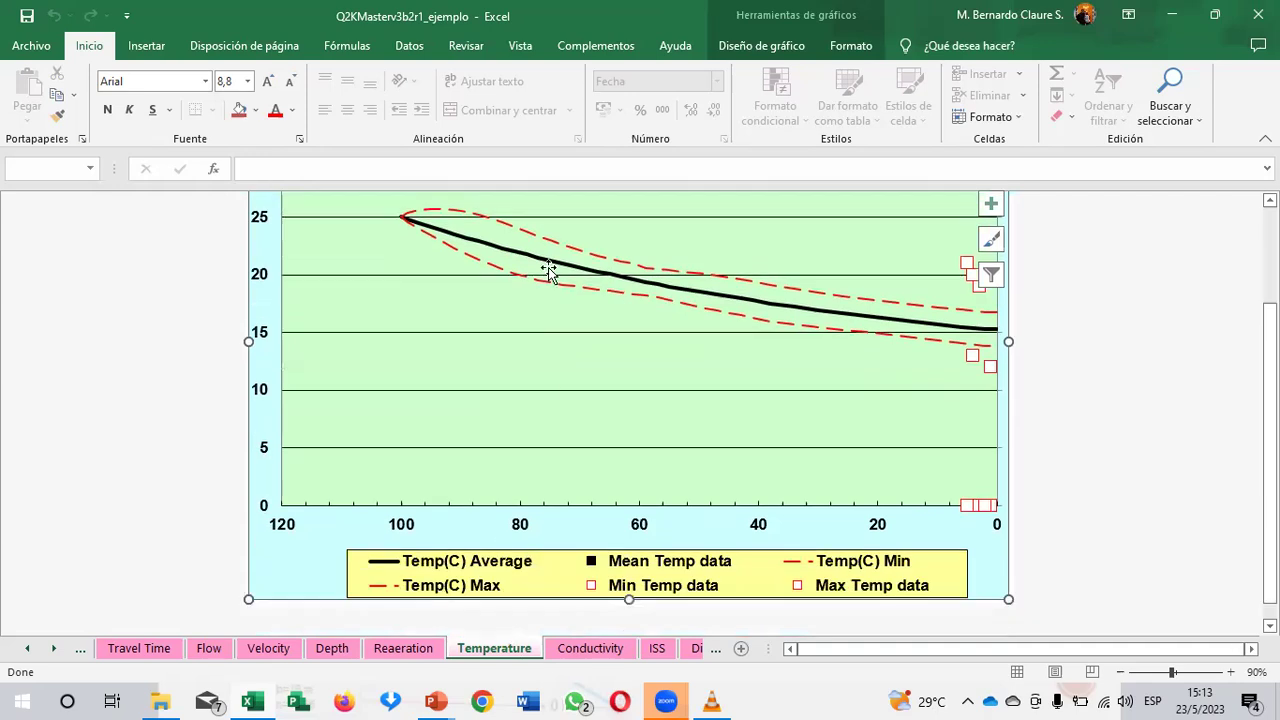
pyautogui.moveTo(615, 264)
# Step: Go past the Conductivity and ISS charts and view the Dissolved Oxygen chart
pyautogui.click(600, 652)
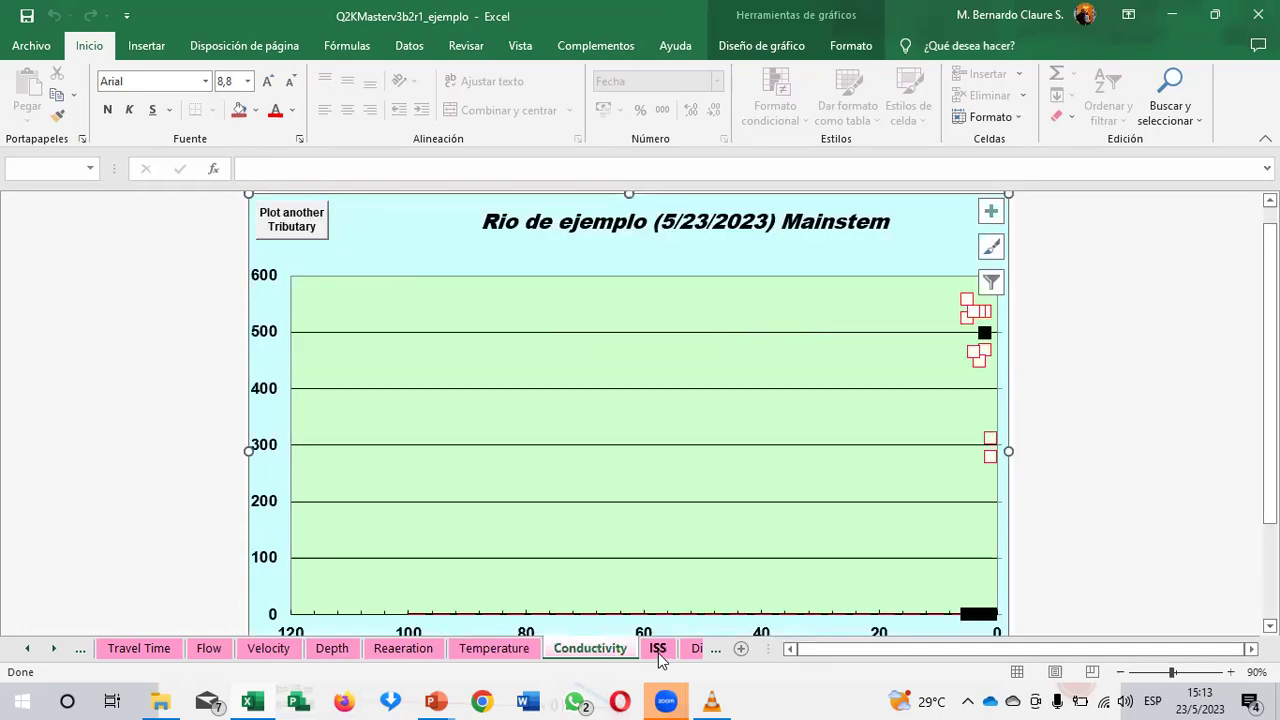
pyautogui.click(656, 650)
pyautogui.click(686, 648)
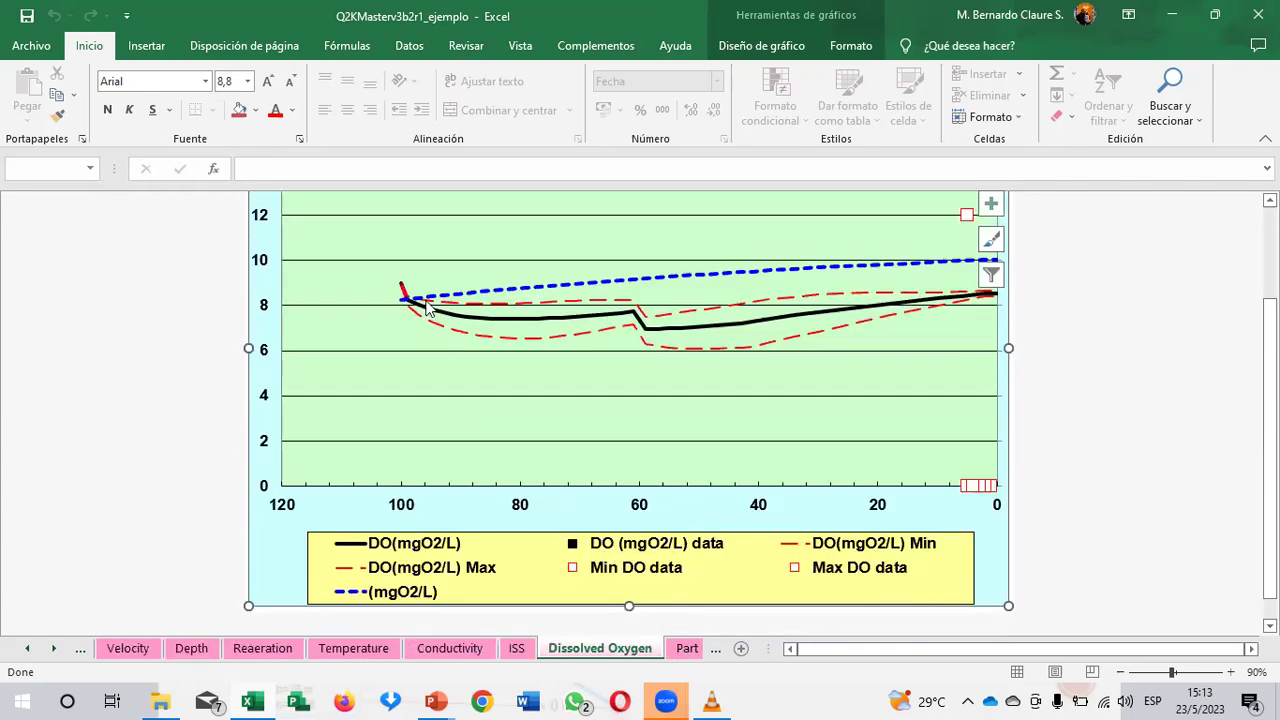
# Step: Examine the average, minimum and maximum dissolved oxygen curves along the river from kilometre 100 to 0
pyautogui.moveTo(410, 308)
pyautogui.moveTo(633, 313)
pyautogui.moveTo(866, 316)
pyautogui.moveTo(984, 296)
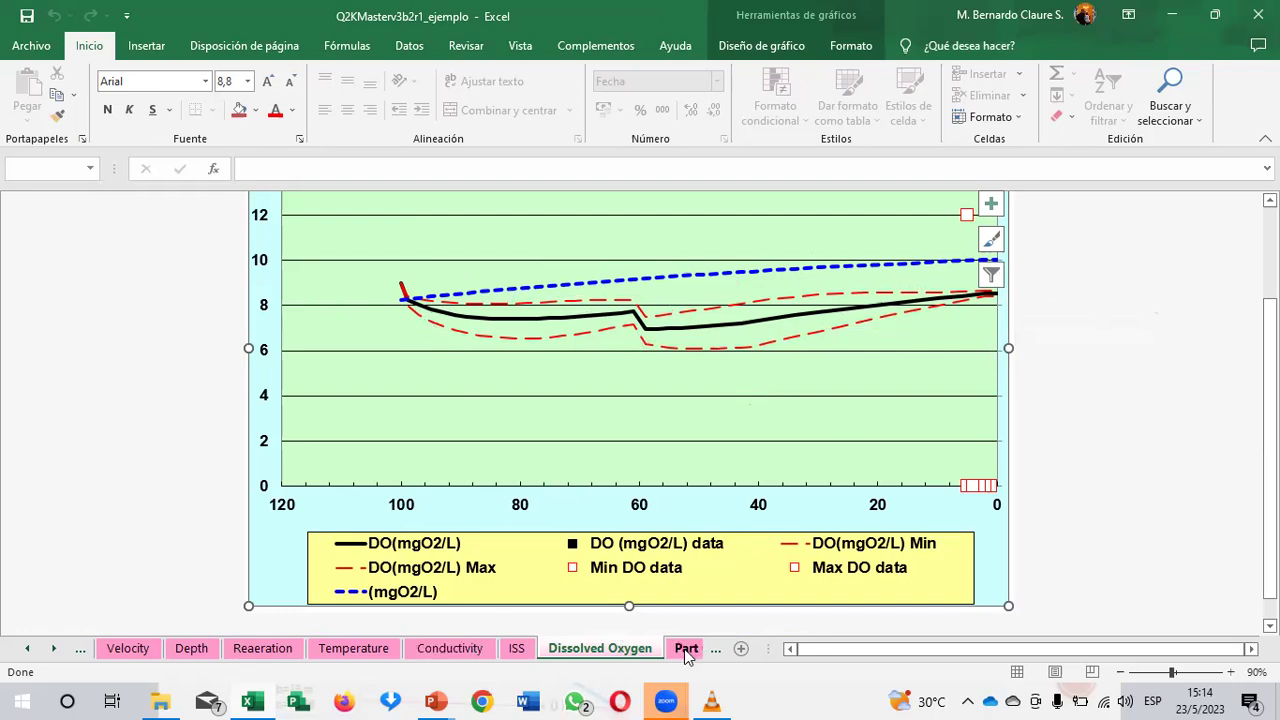
# Step: View the Part Organic C chart and the CBOD slow chart
pyautogui.click(686, 649)
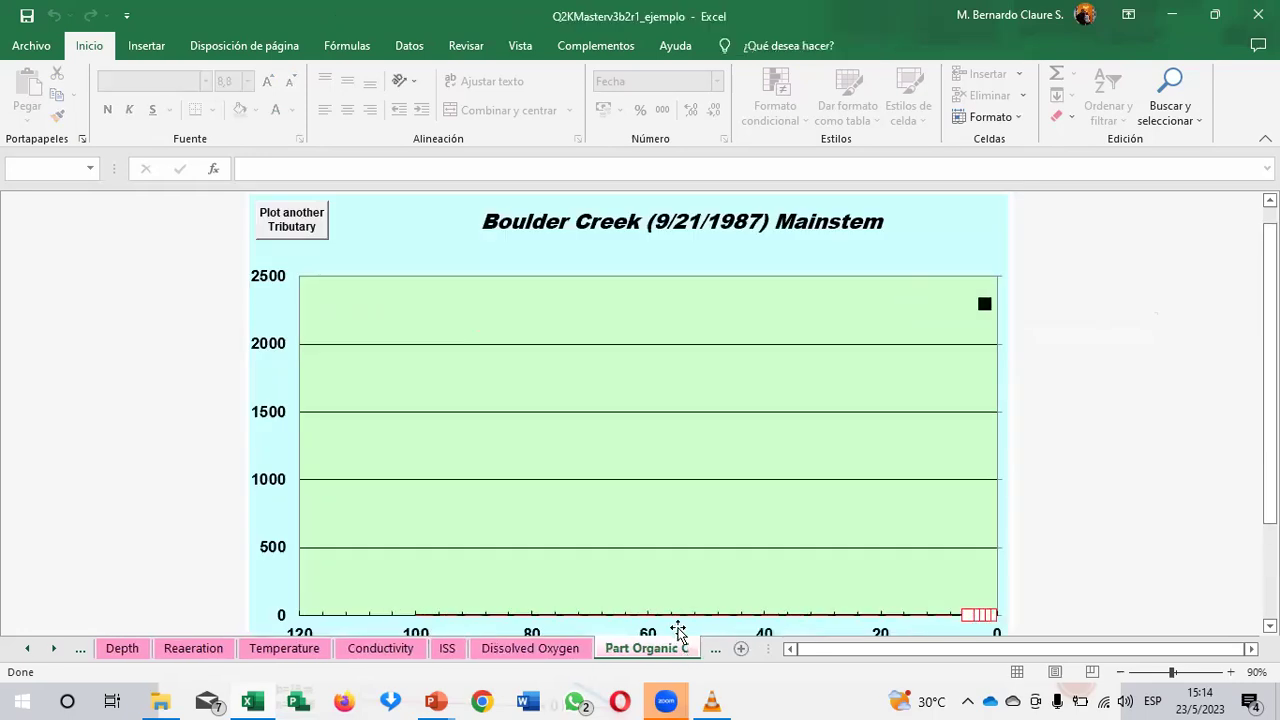
pyautogui.scroll(-2, 674, 558)
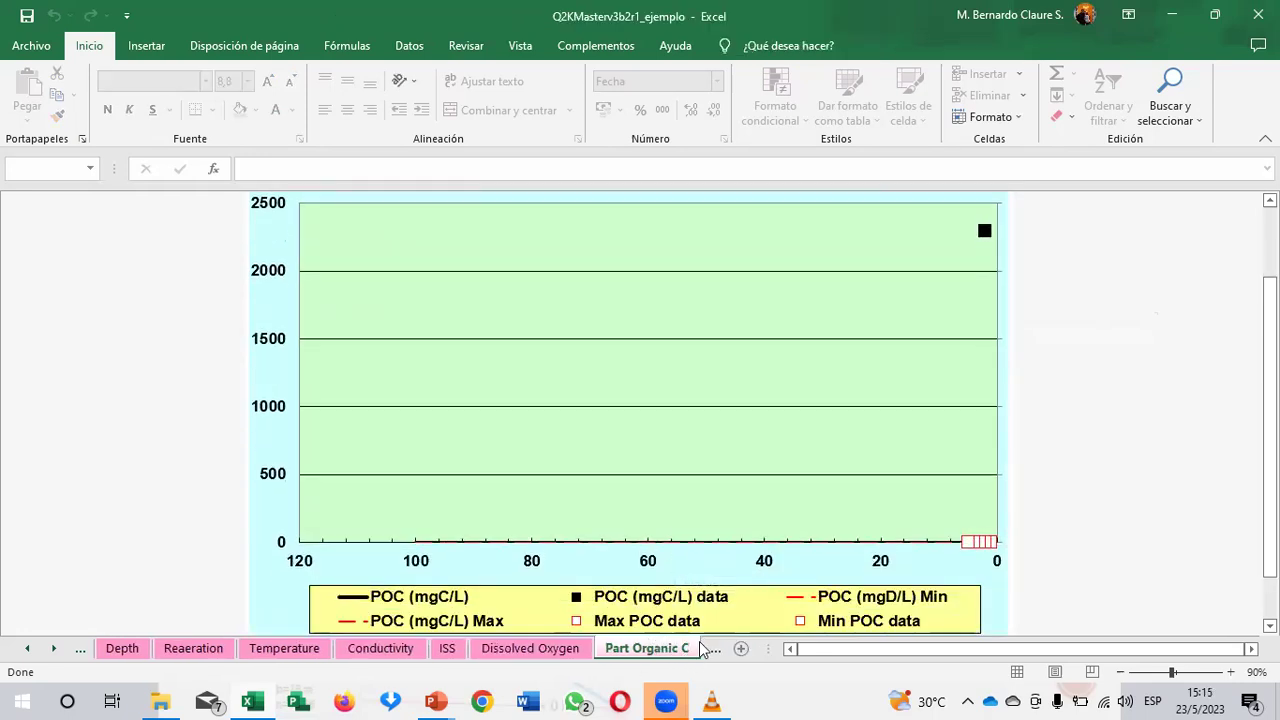
pyautogui.click(55, 649)
pyautogui.click(55, 649)
pyautogui.click(55, 649)
pyautogui.click(55, 649)
pyautogui.click(55, 649)
pyautogui.click(55, 649)
pyautogui.click(55, 649)
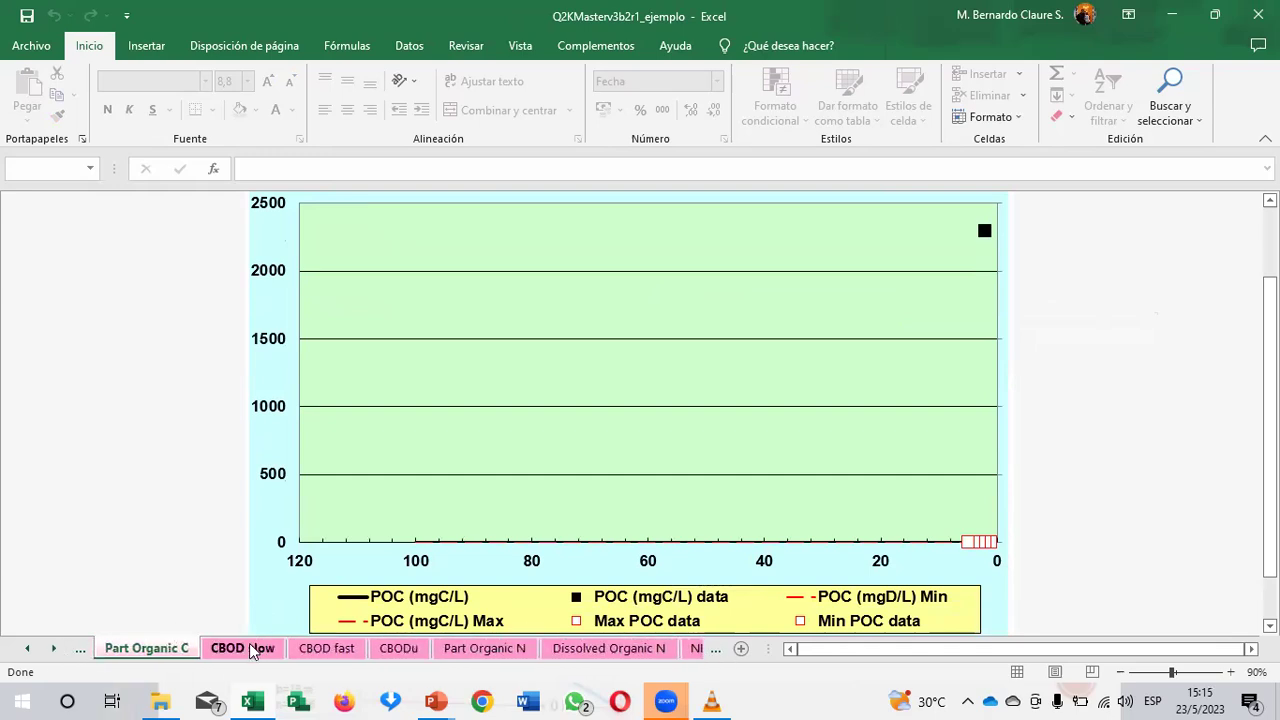
pyautogui.click(245, 649)
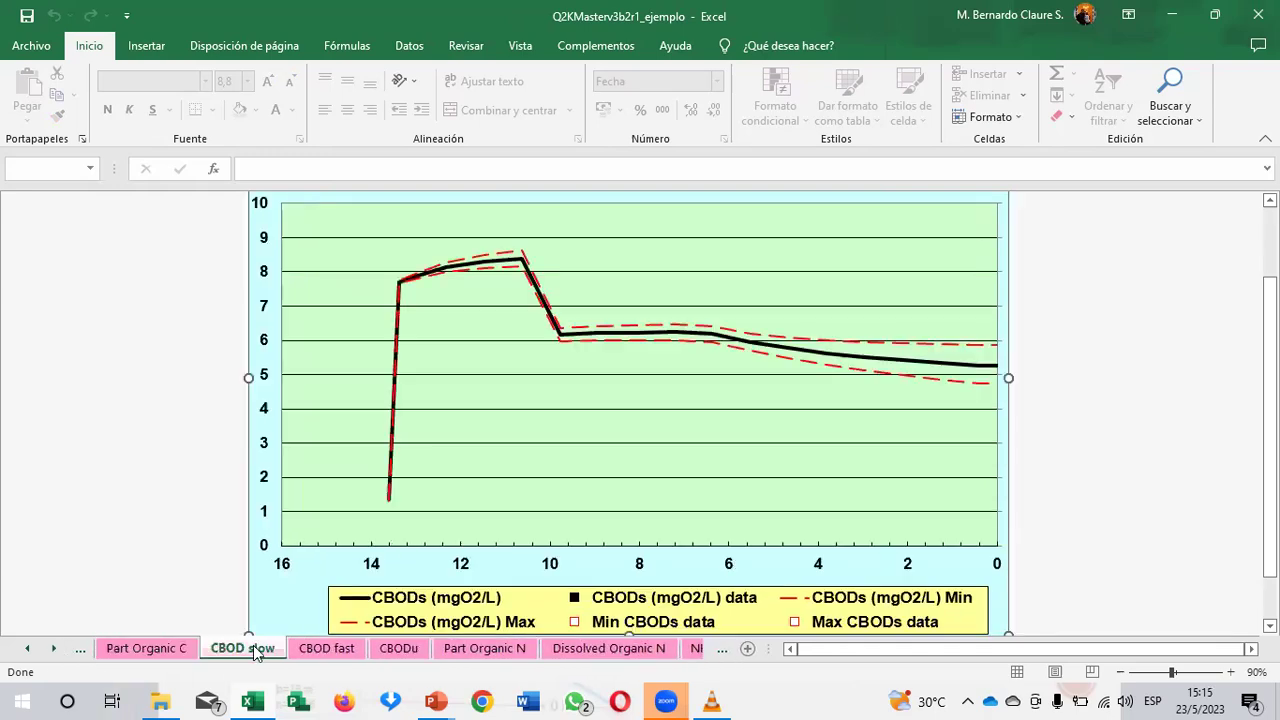
# Step: Examine the CBOD fast chart, inspecting the maximum curve near kilometre 99 and the average curve to just past kilometre 60
pyautogui.click(332, 646)
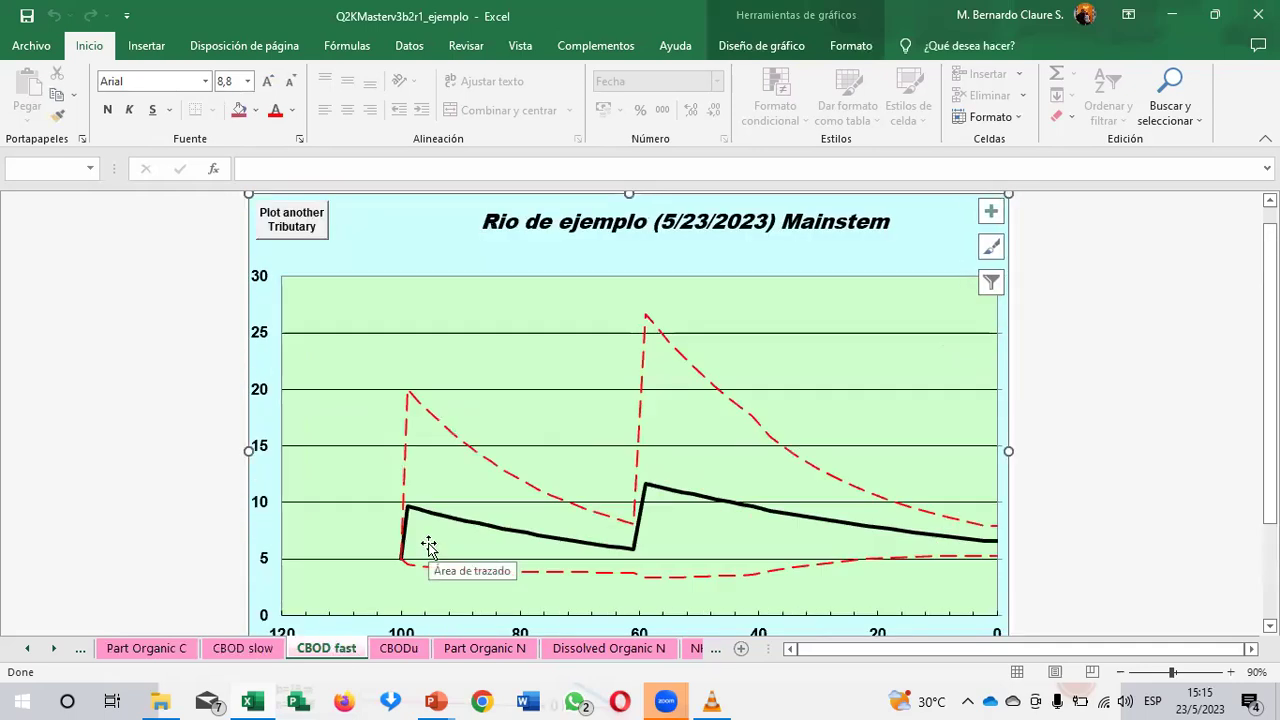
pyautogui.scroll(-1, 584, 524)
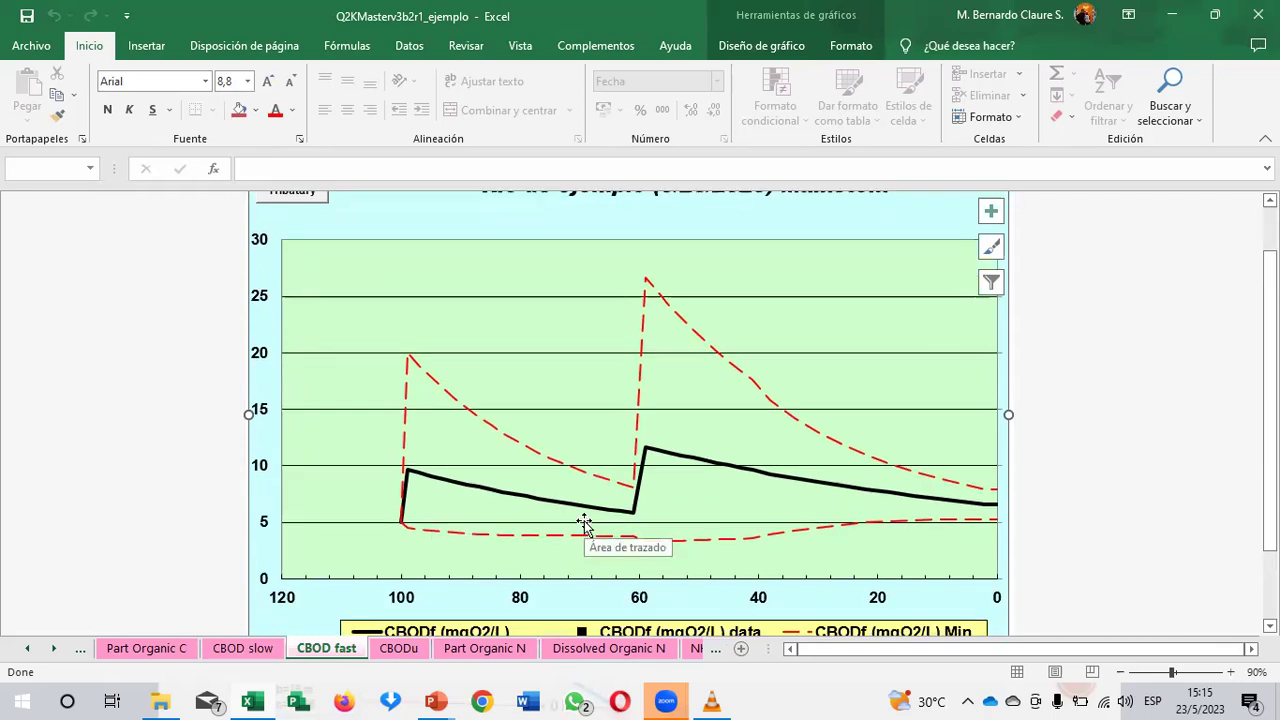
pyautogui.scroll(-1, 584, 524)
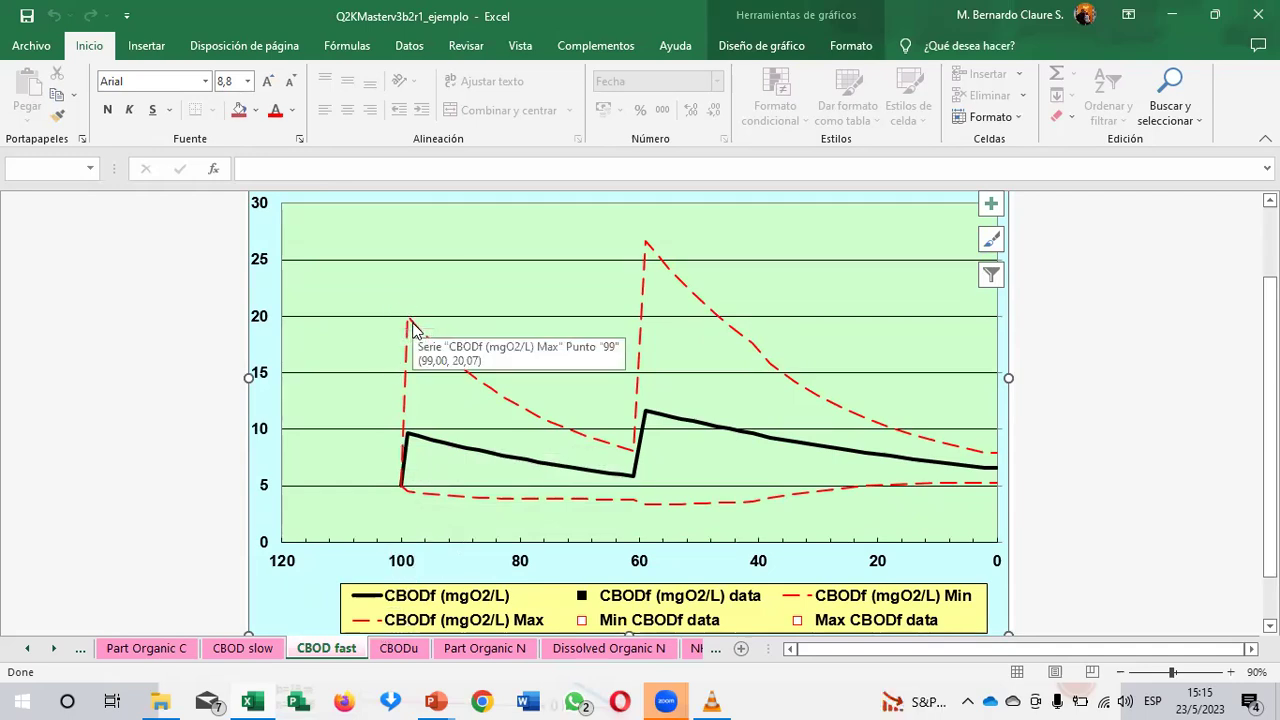
pyautogui.moveTo(408, 326)
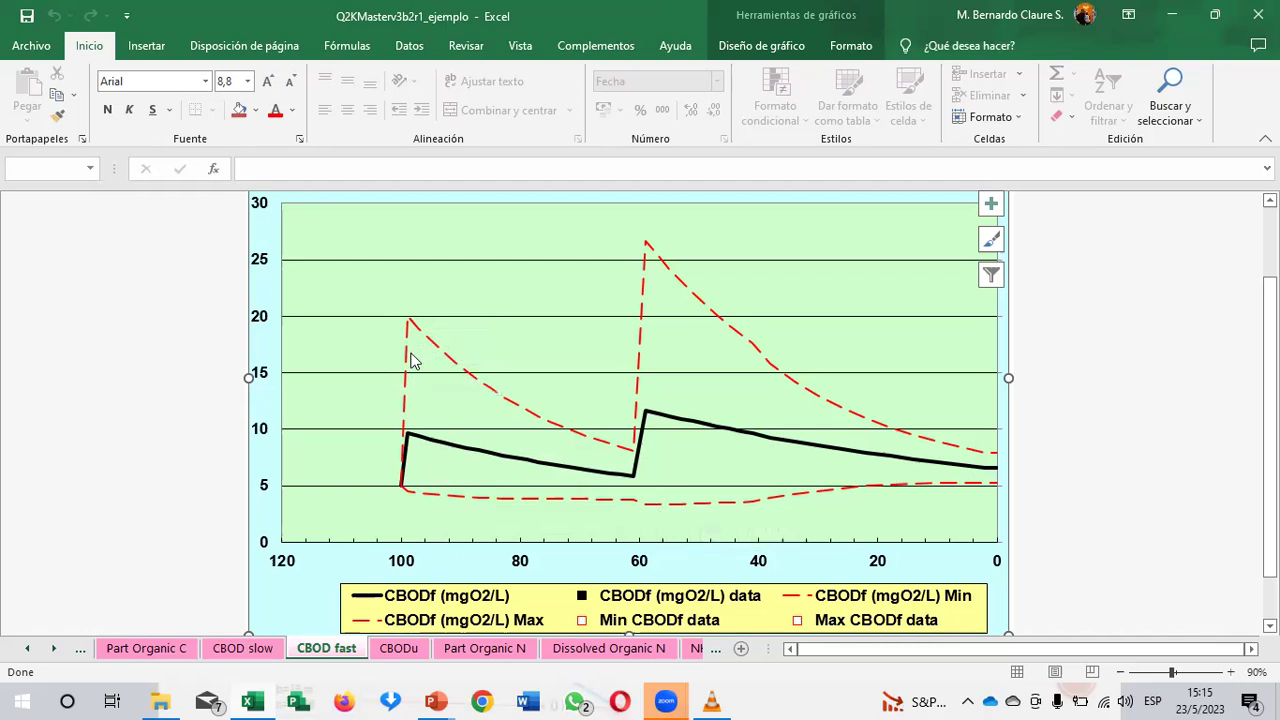
pyautogui.moveTo(412, 401)
pyautogui.moveTo(630, 482)
pyautogui.moveTo(650, 414)
# Step: View the CBODu chart, followed by the Part Organic N, Dissolved Organic N and NO3 charts
pyautogui.click(399, 648)
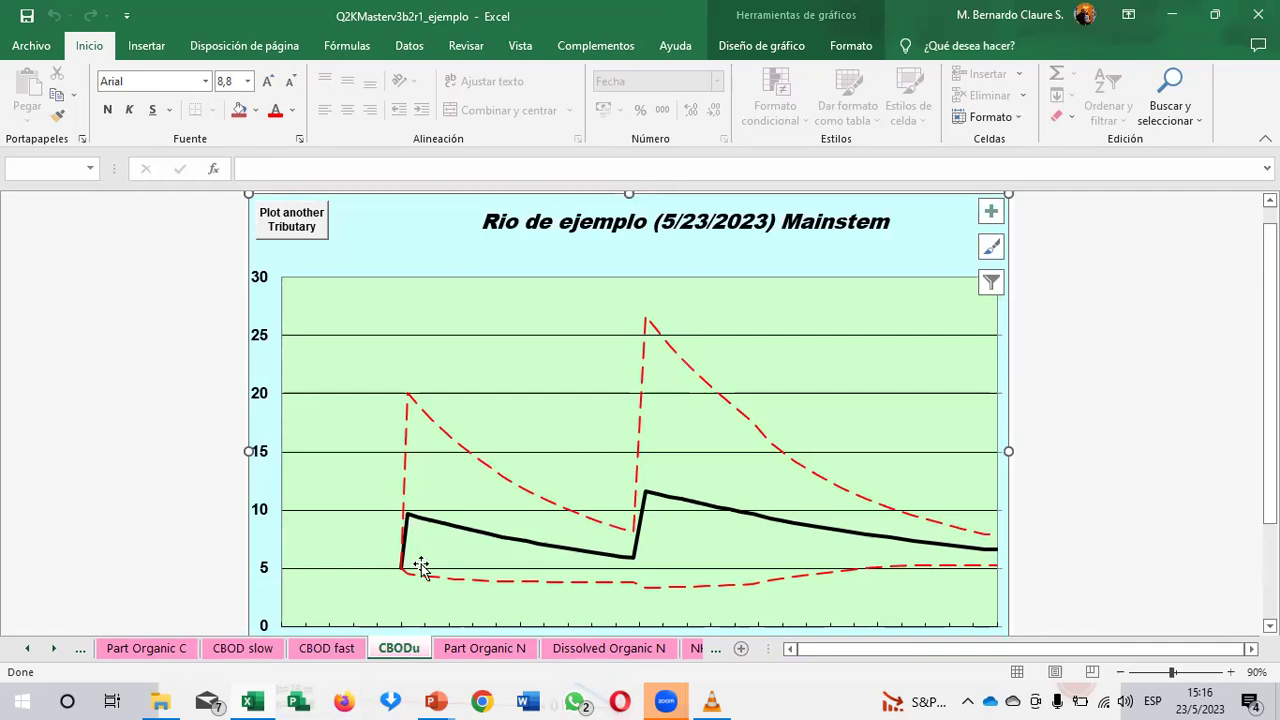
pyautogui.click(493, 647)
pyautogui.click(566, 648)
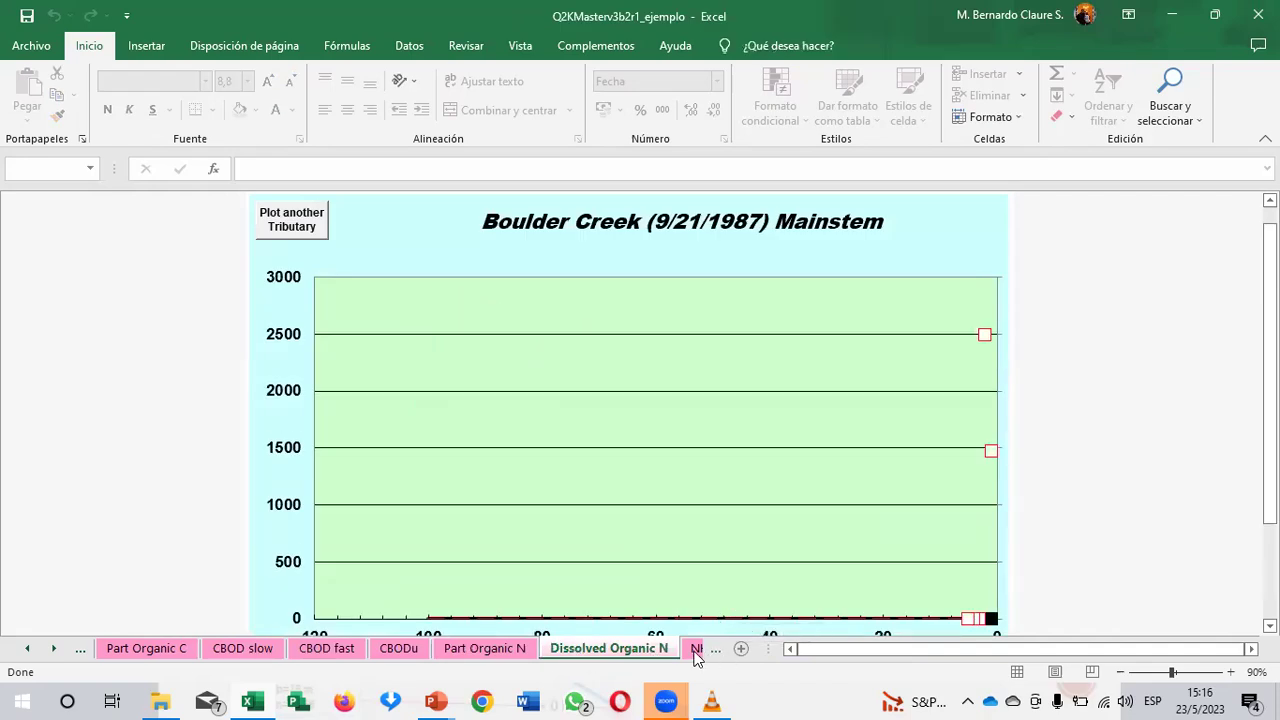
pyautogui.click(697, 650)
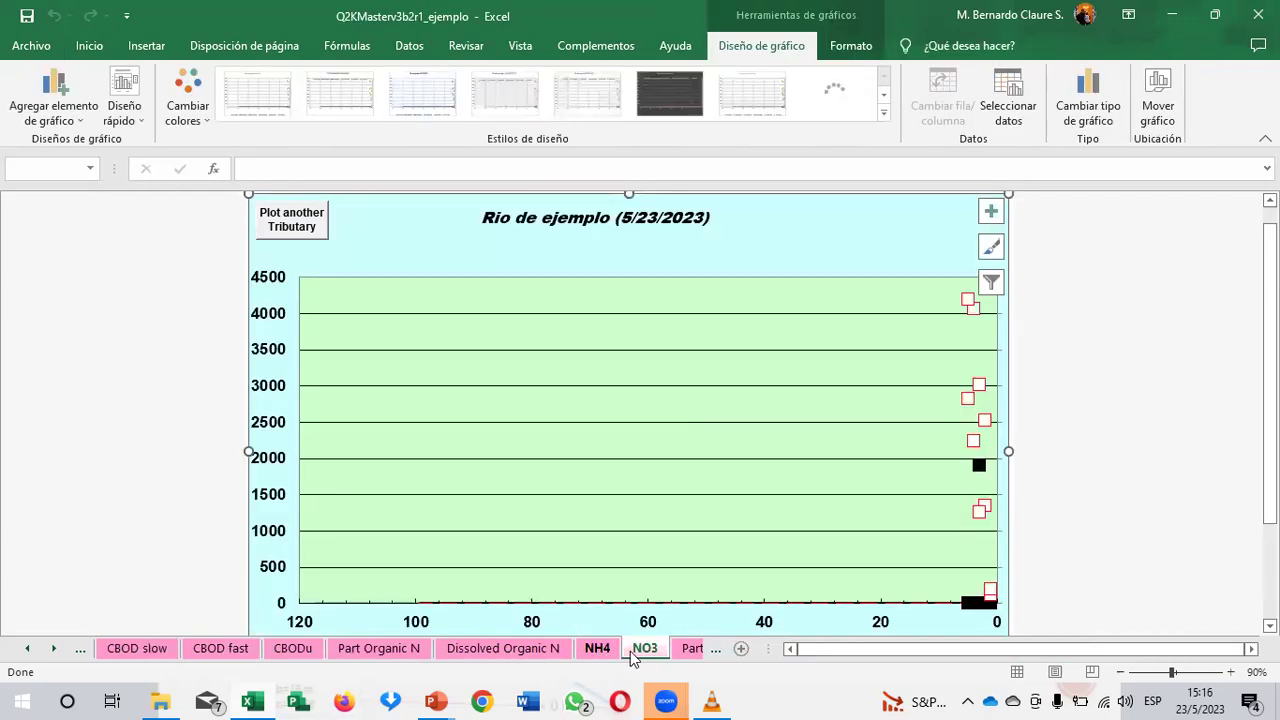
pyautogui.click(652, 650)
# Step: View the organic and inorganic phosphorus charts, continuing through qNp1 and qPp1 to the Phytoplankton2 chart
pyautogui.click(688, 648)
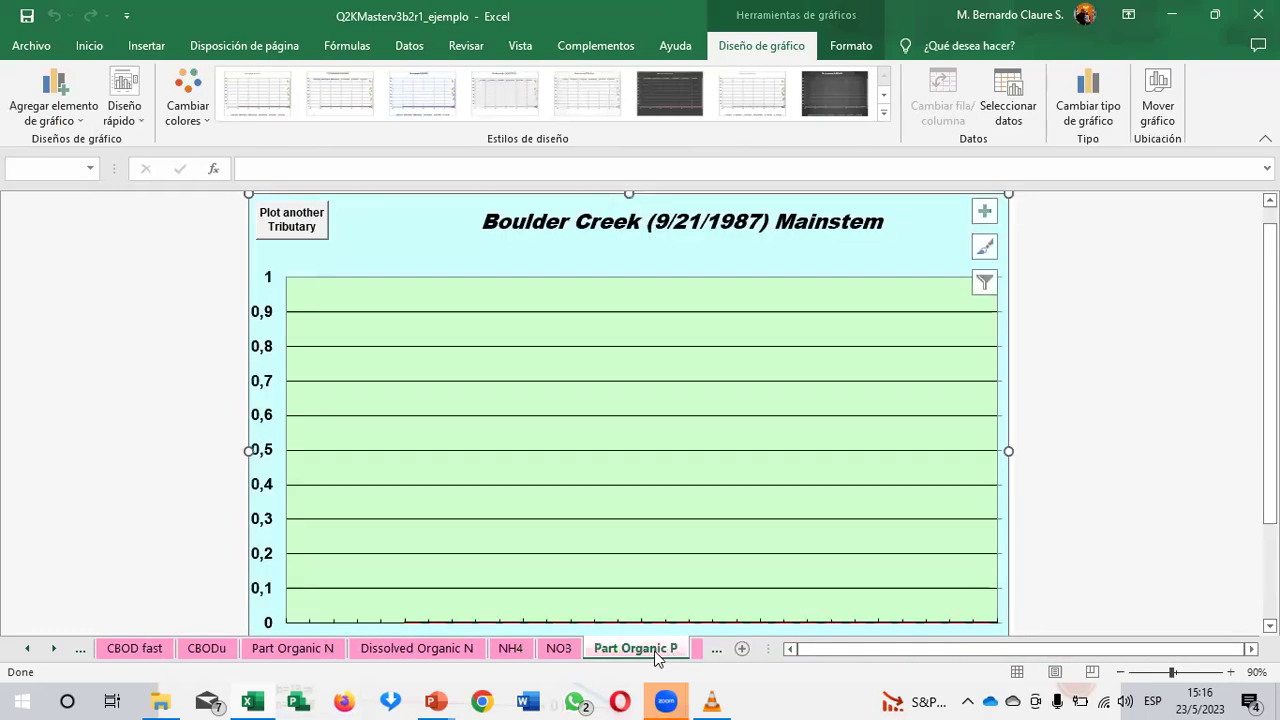
pyautogui.click(697, 647)
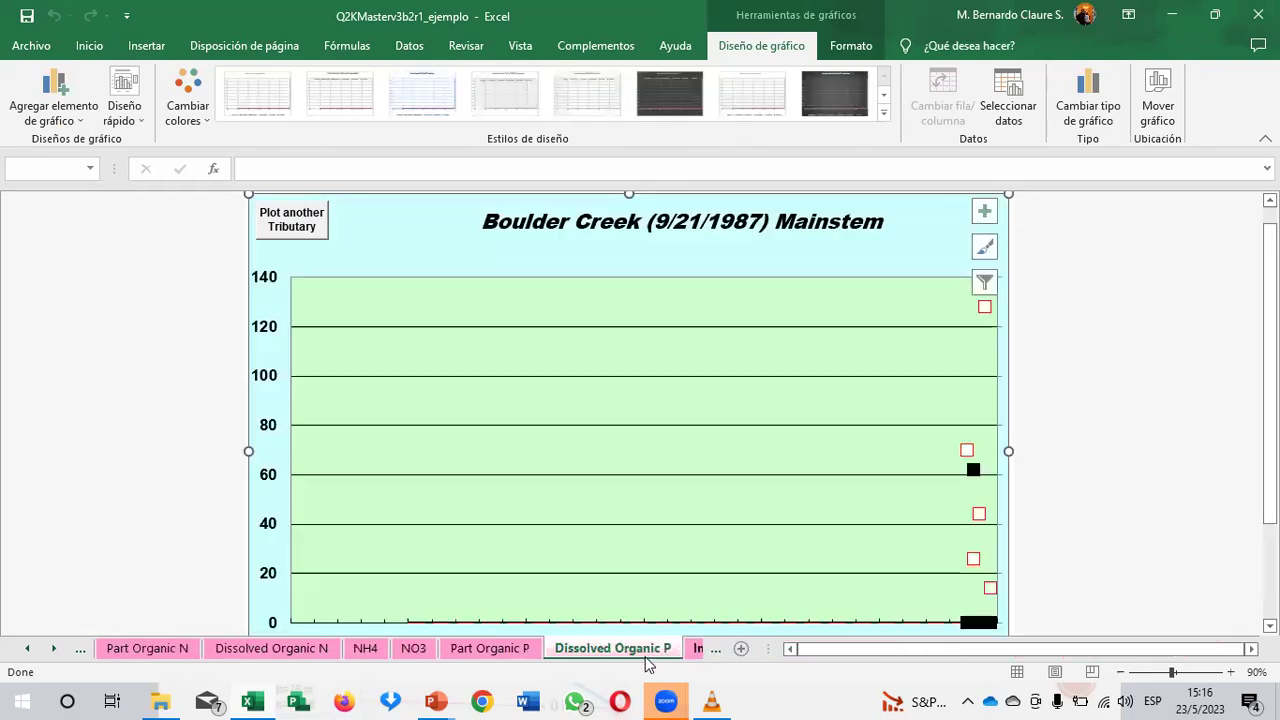
pyautogui.click(705, 648)
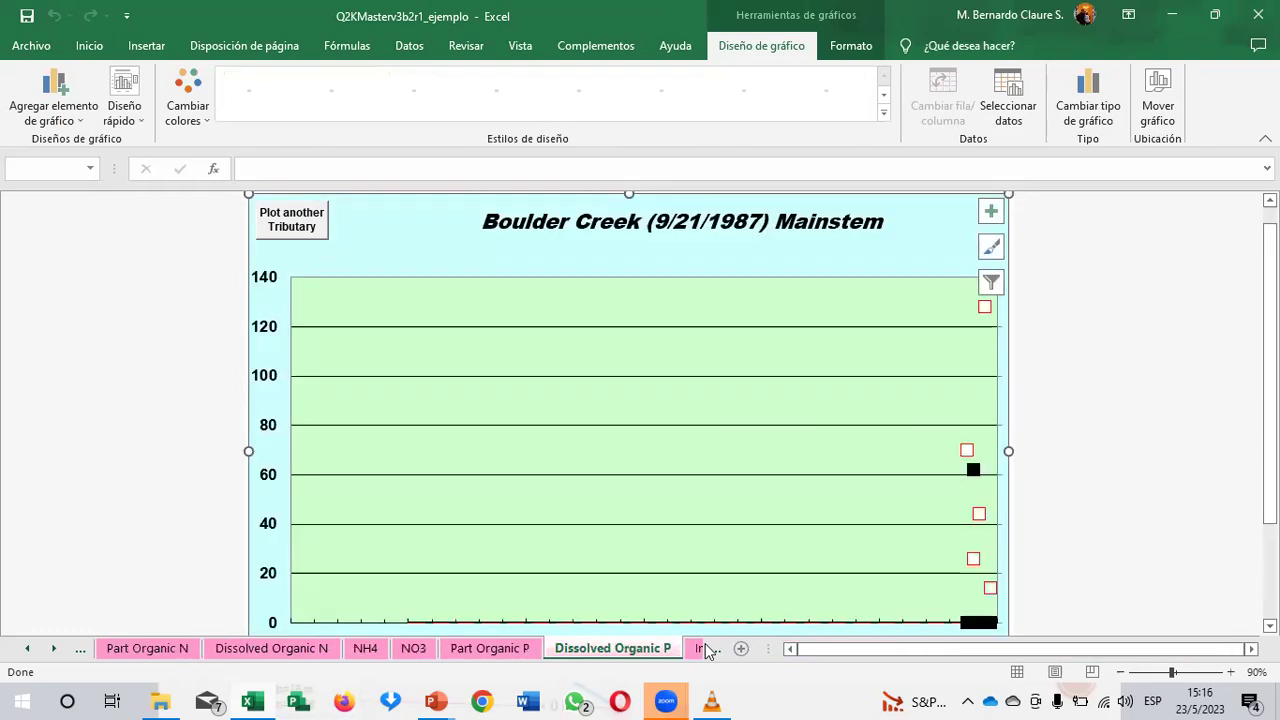
pyautogui.click(681, 649)
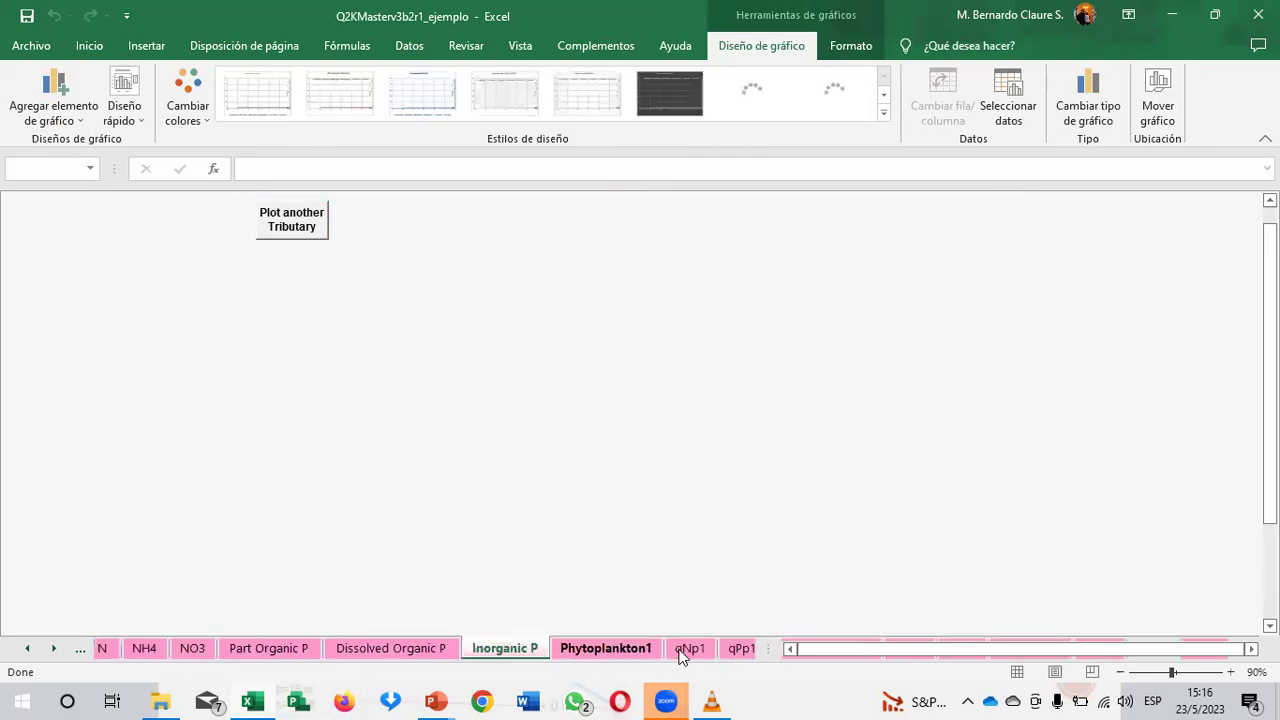
pyautogui.click(660, 651)
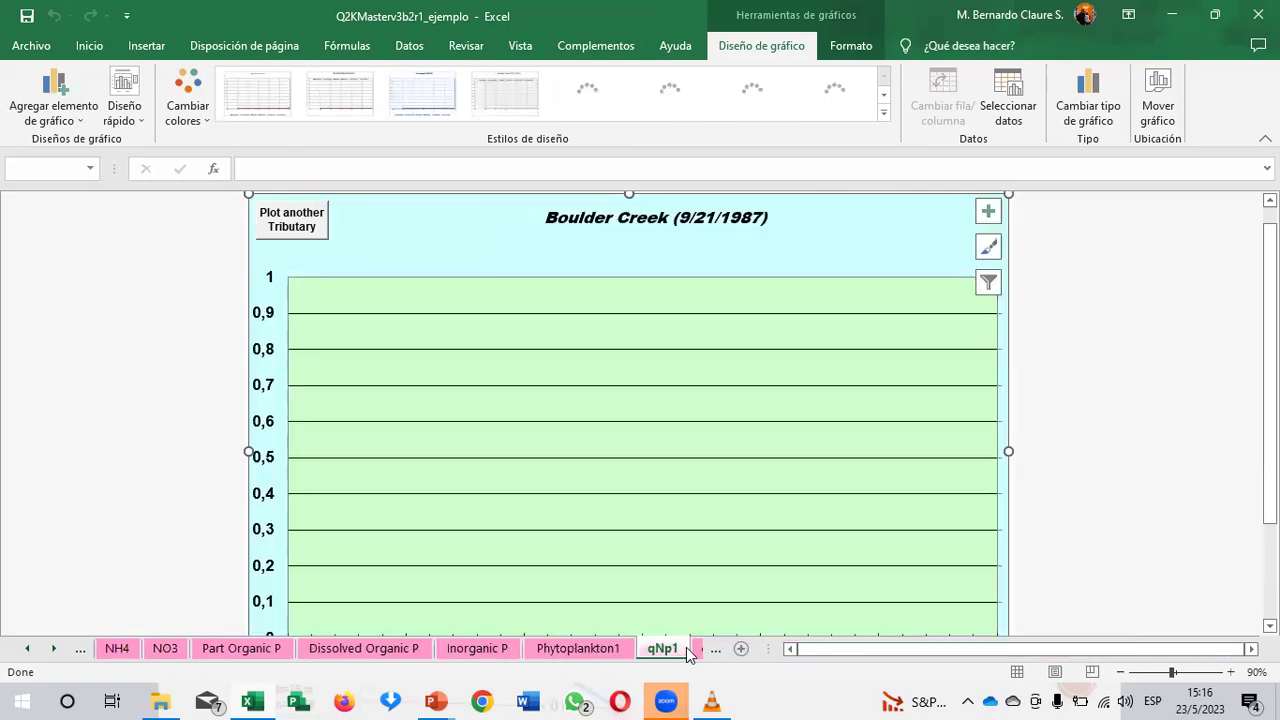
pyautogui.click(697, 649)
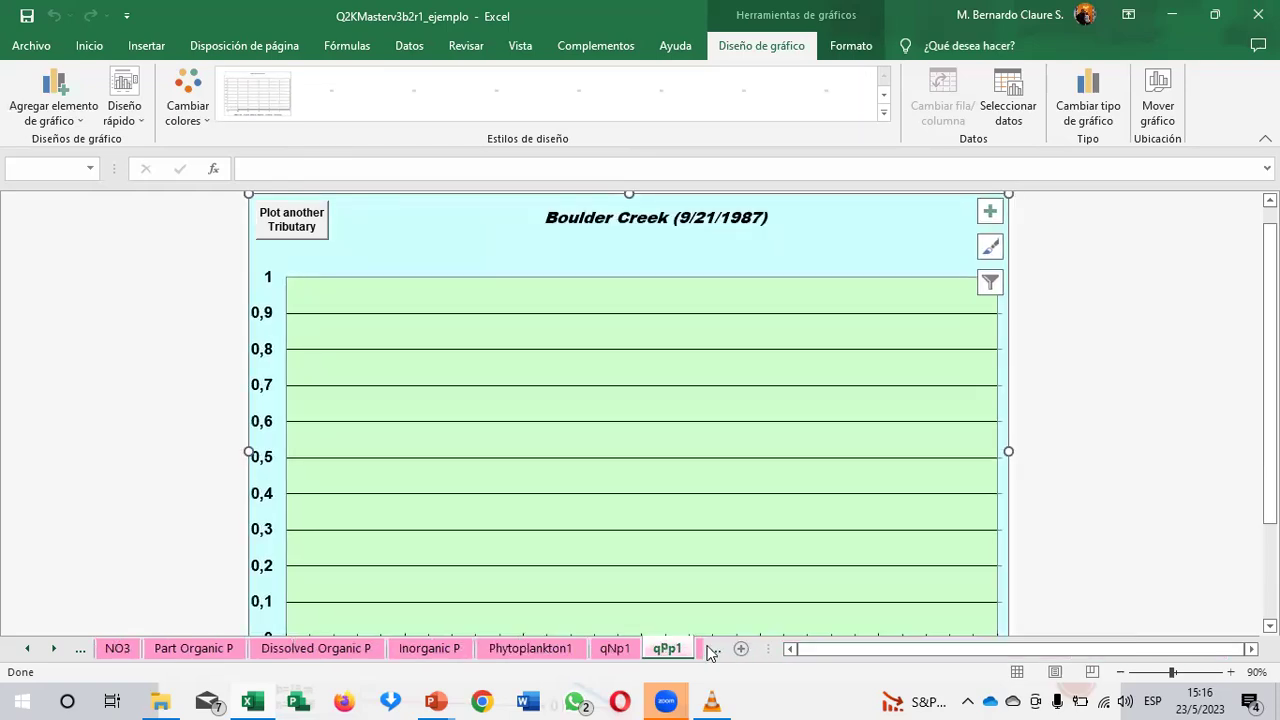
pyautogui.click(701, 649)
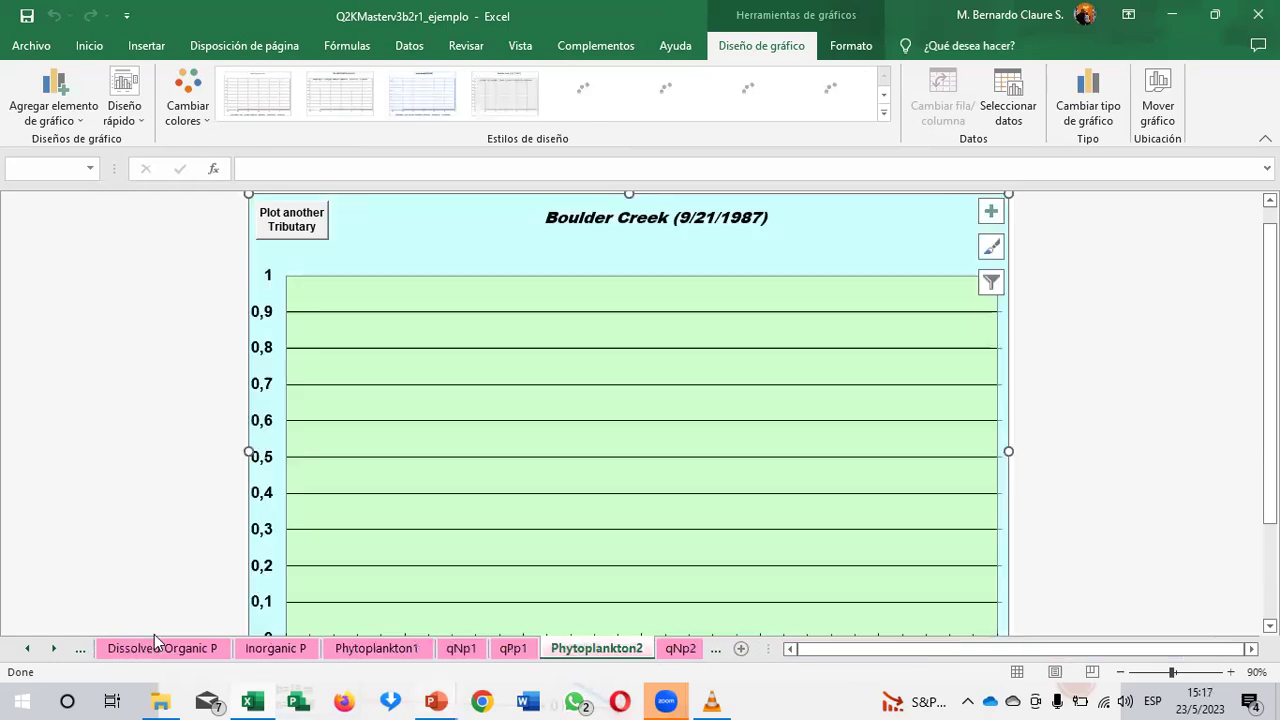
# Step: Go past the bottom algae, alkalinity, pH and salinity charts to reach the Constituent i and Constituent ii sheets
pyautogui.click(53, 649)
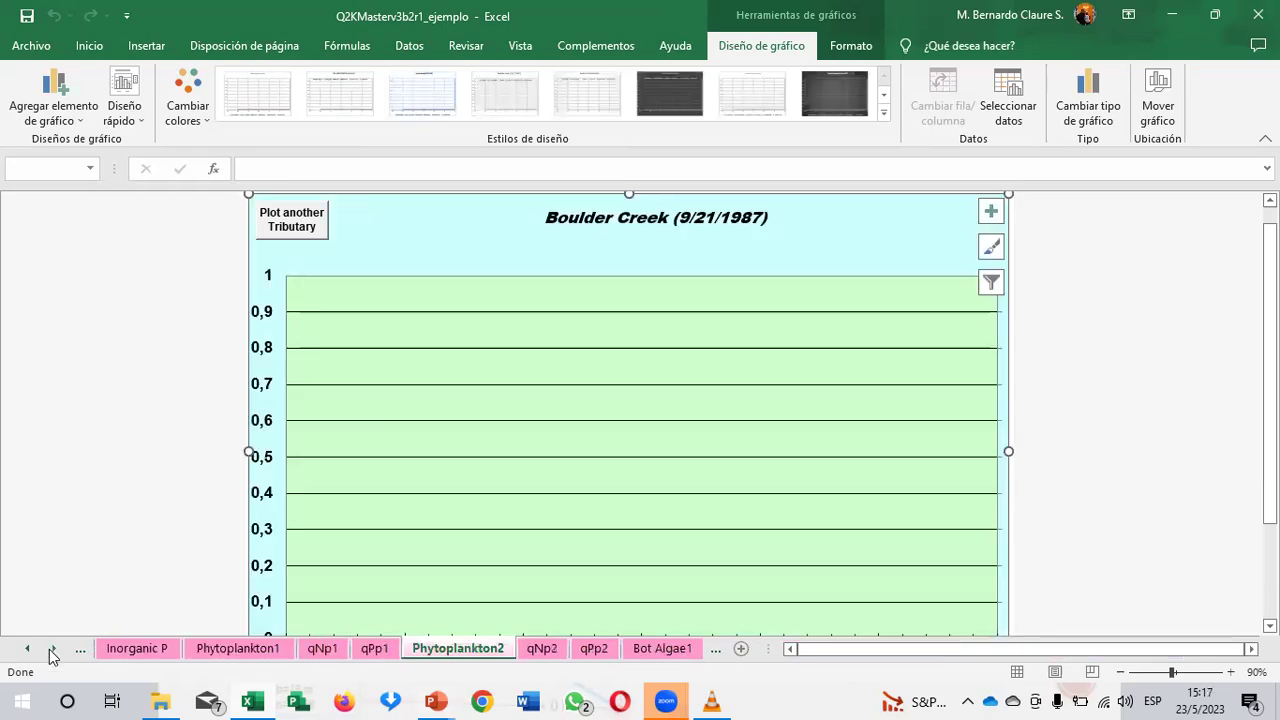
pyautogui.click(53, 649)
pyautogui.click(53, 649)
pyautogui.click(53, 649)
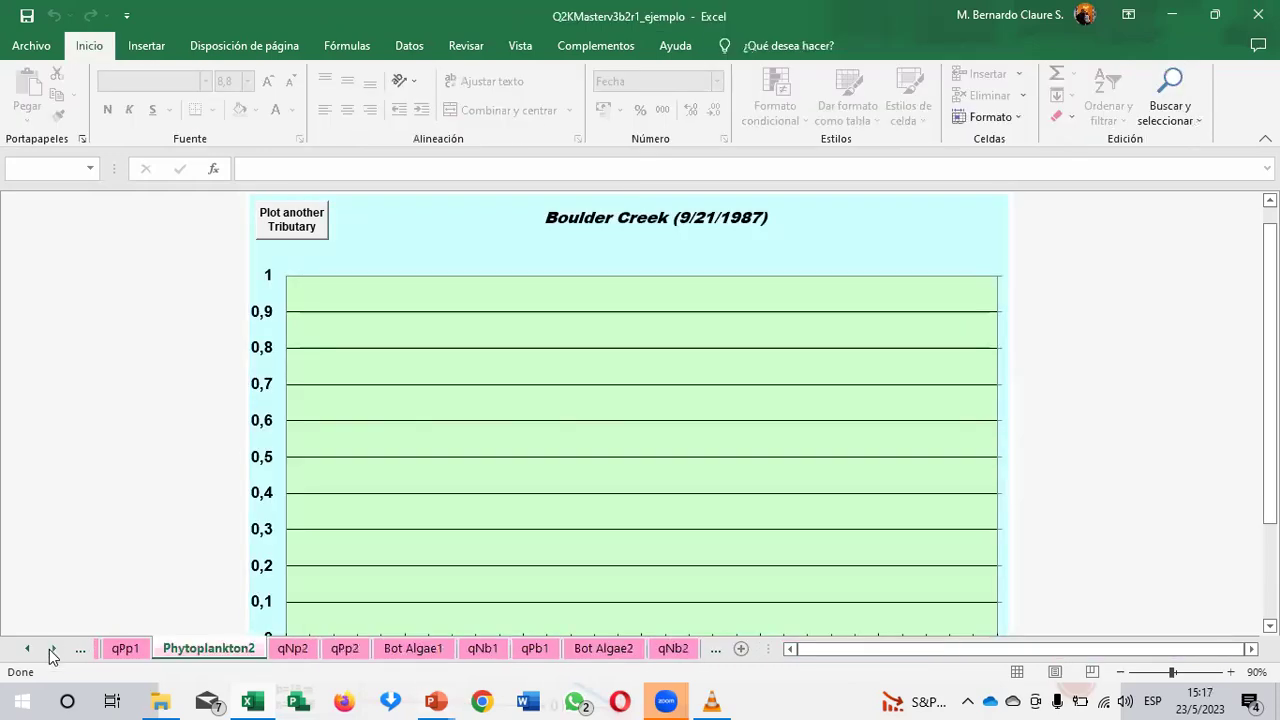
pyautogui.click(53, 649)
pyautogui.click(53, 649)
pyautogui.click(53, 649)
pyautogui.click(53, 649)
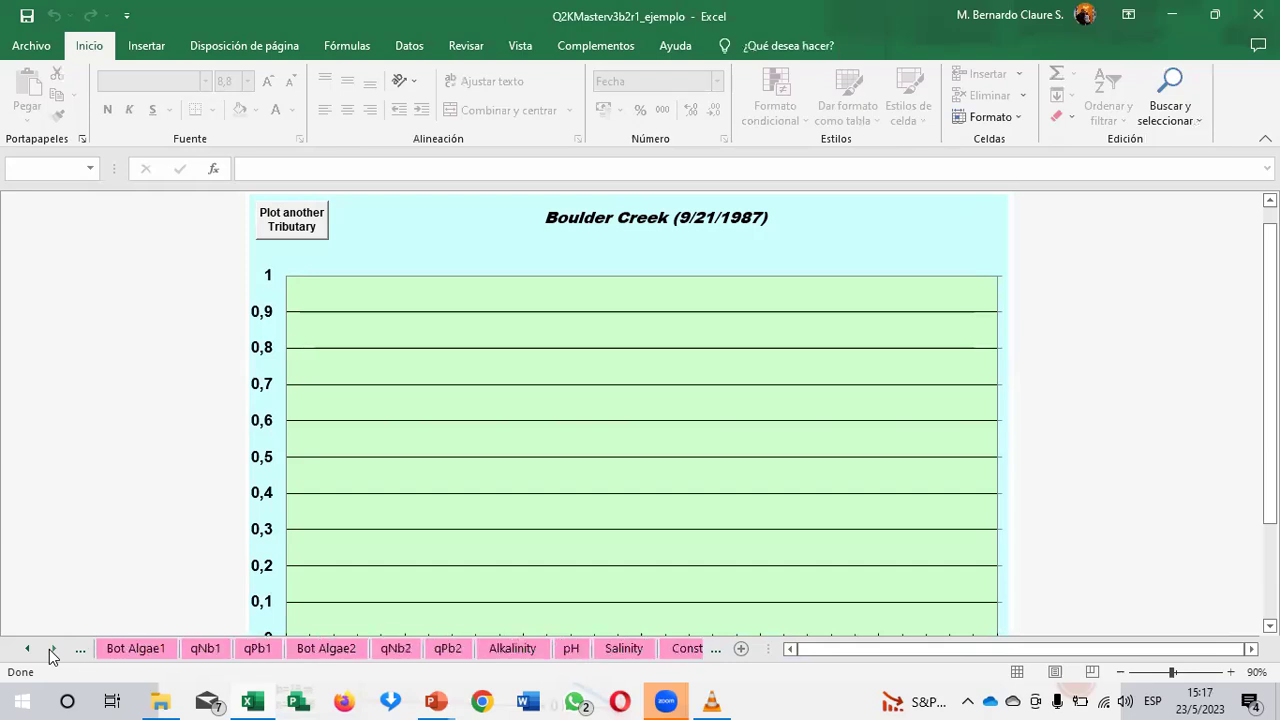
pyautogui.click(53, 649)
pyautogui.click(53, 649)
pyautogui.click(53, 649)
pyautogui.click(53, 649)
pyautogui.click(53, 649)
pyautogui.click(53, 649)
pyautogui.click(53, 649)
pyautogui.click(53, 649)
pyautogui.click(53, 649)
pyautogui.click(178, 649)
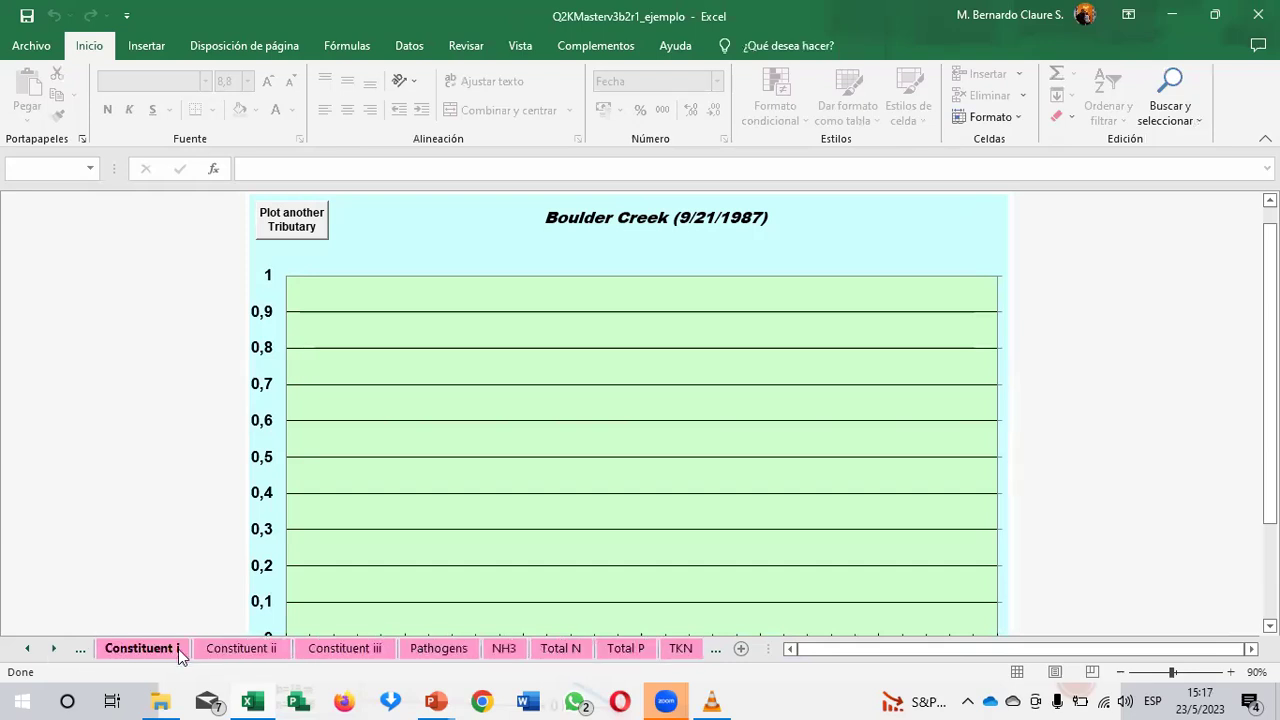
pyautogui.click(229, 649)
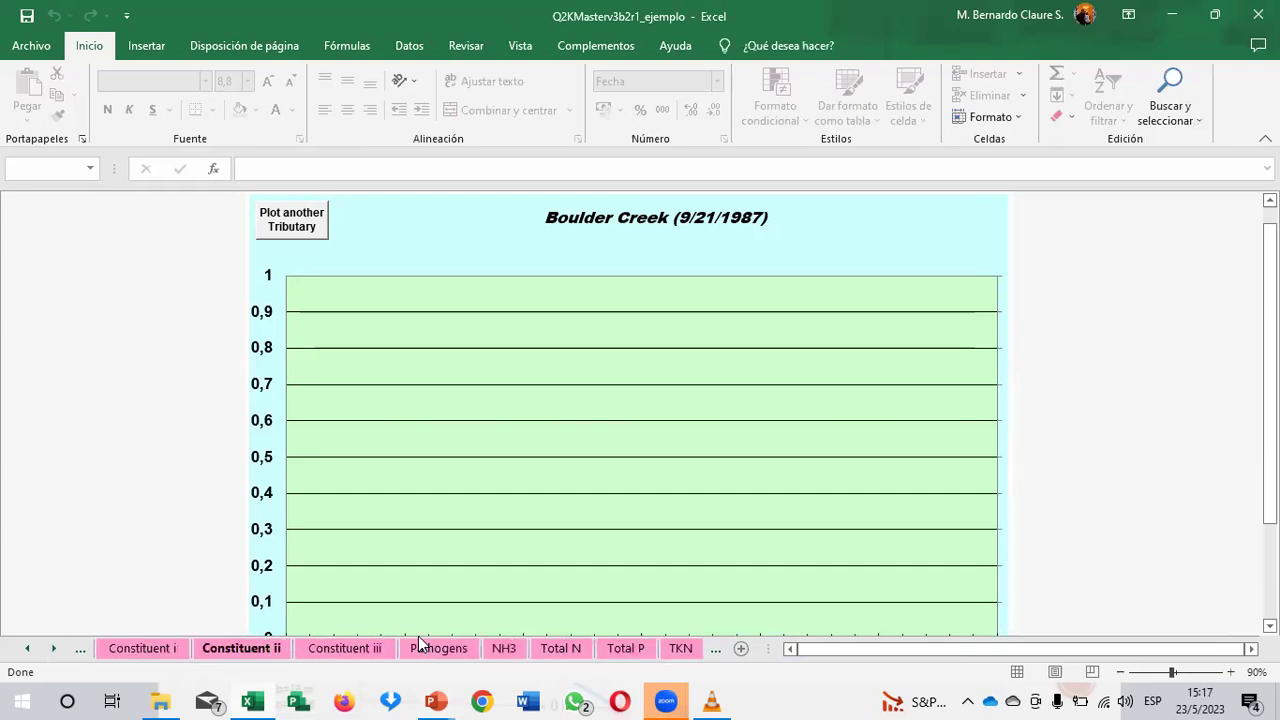
# Step: Open the SOD chart and examine its curve starting near kilometre 100
pyautogui.click(55, 651)
pyautogui.click(55, 651)
pyautogui.click(55, 651)
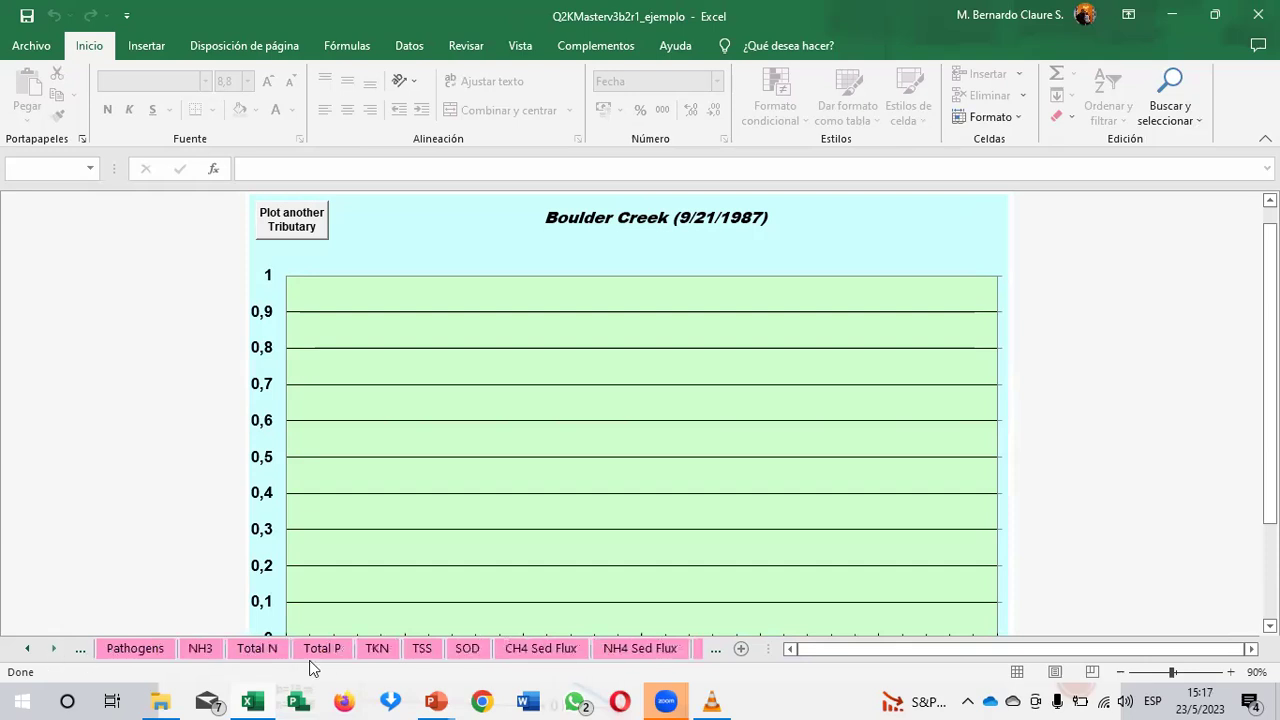
pyautogui.click(468, 649)
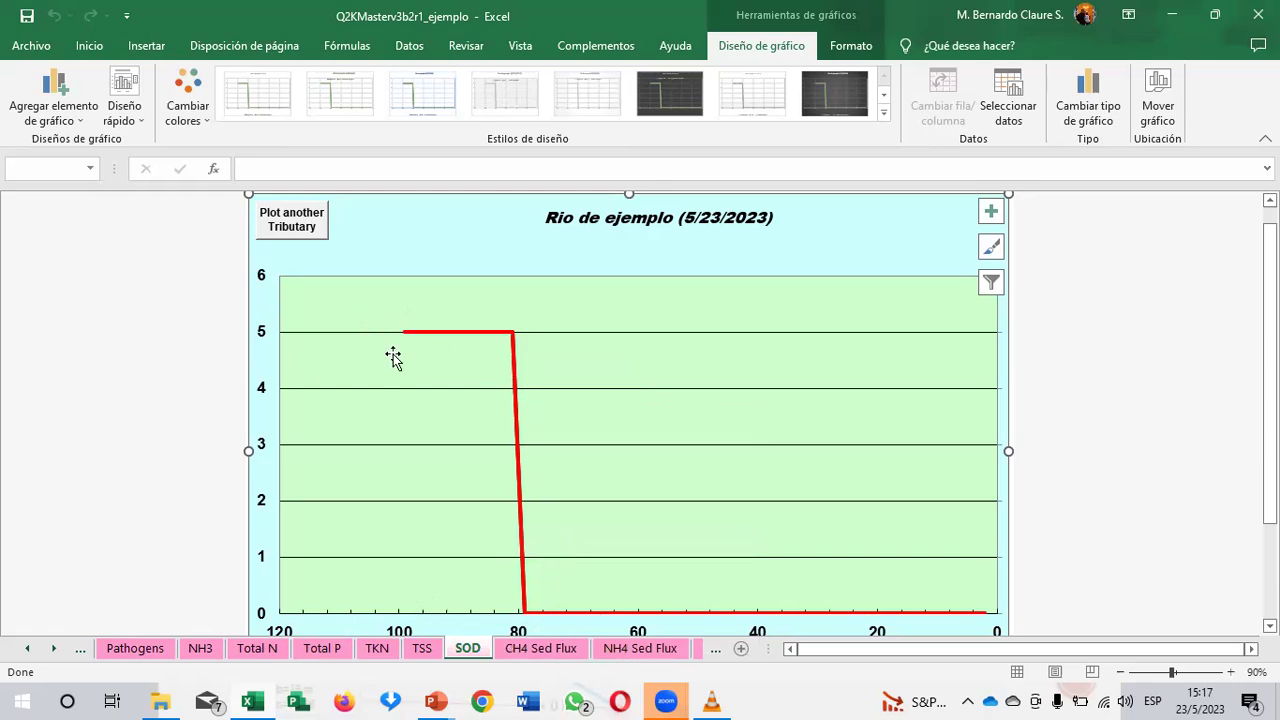
pyautogui.moveTo(405, 336)
# Step: View the Temp Diel, DO Diel, pH Diel and Alk Diel charts for the first element of Reach 1
pyautogui.scroll(-6, 55, 652)
pyautogui.scroll(-5, 55, 652)
pyautogui.click(134, 650)
pyautogui.click(222, 648)
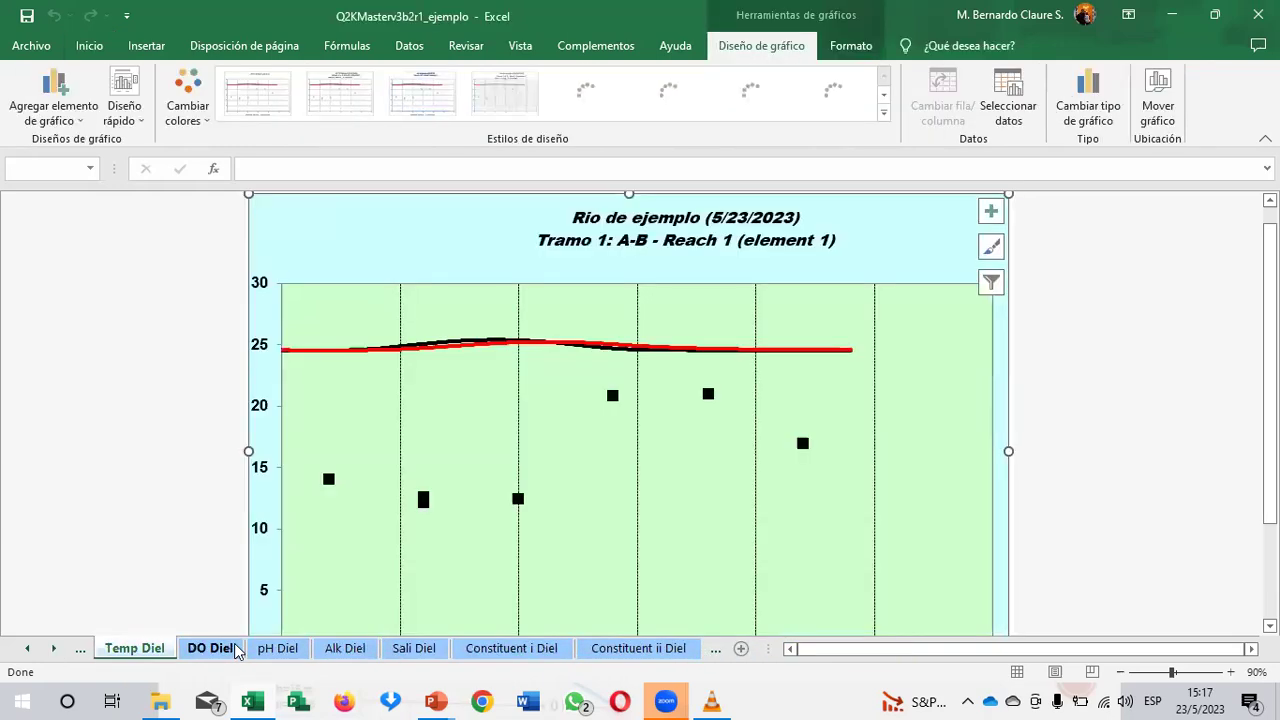
pyautogui.click(290, 650)
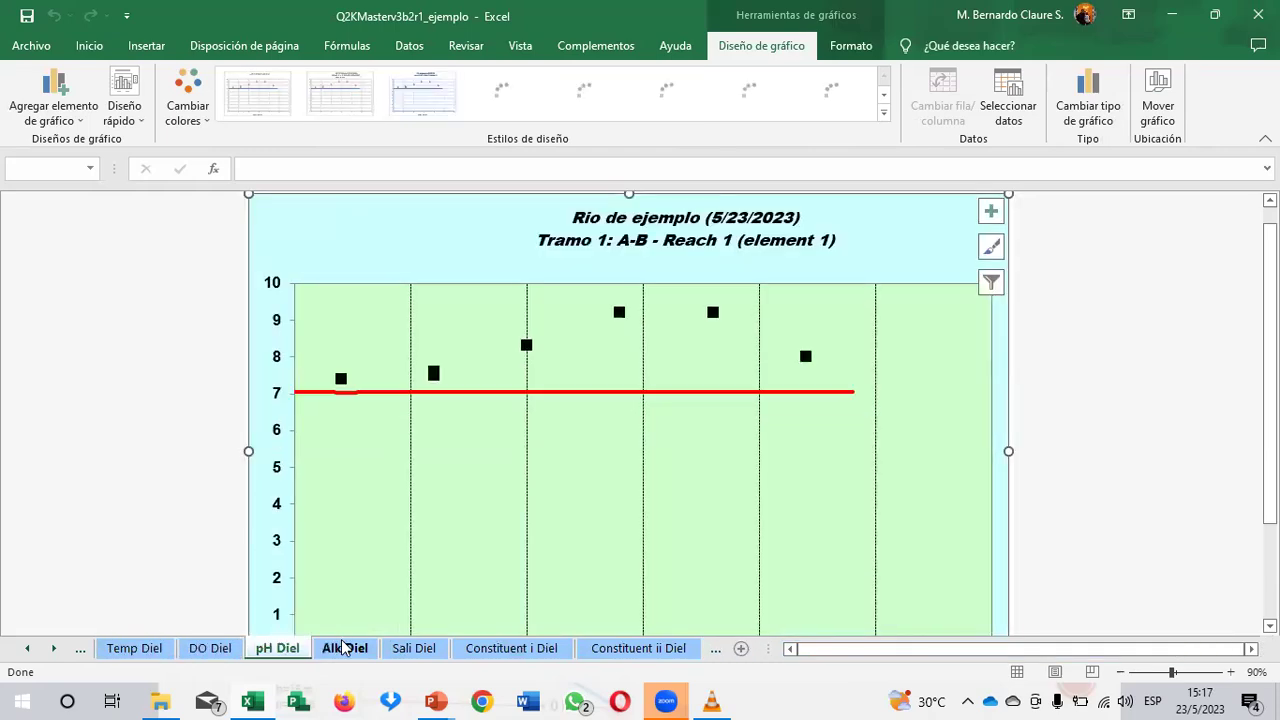
pyautogui.click(347, 650)
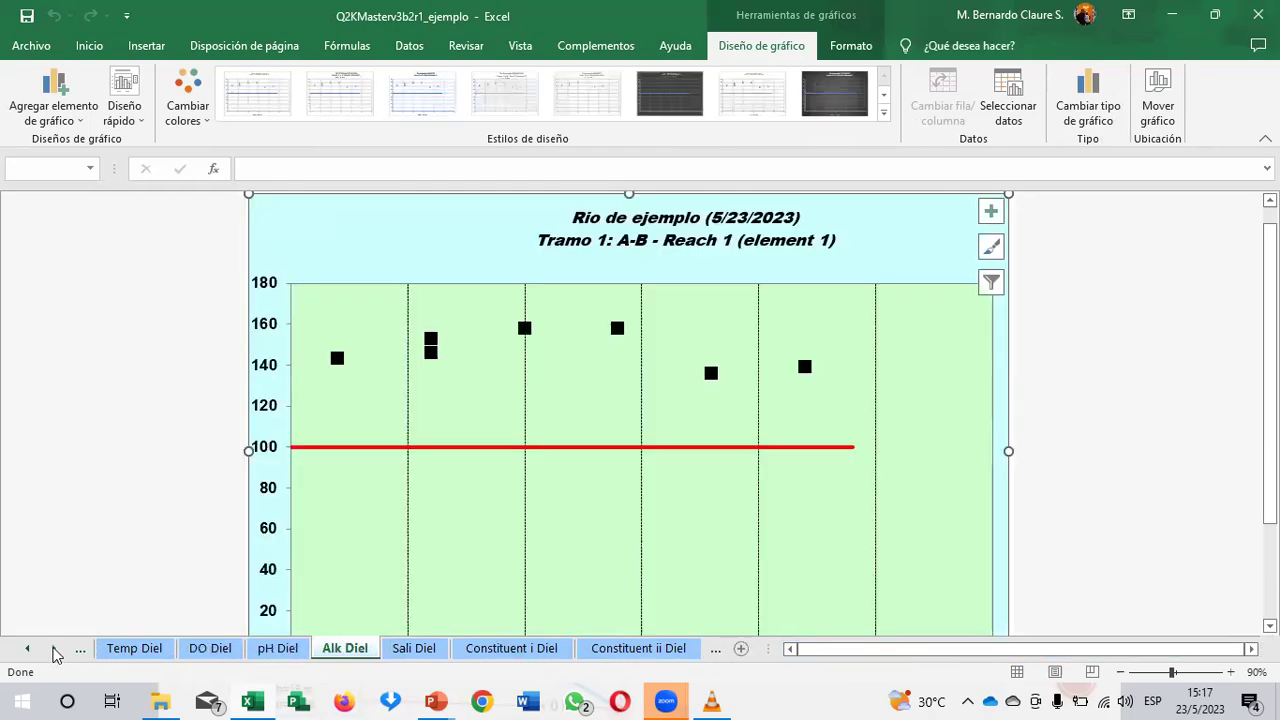
# Step: Go past the remaining diel charts and open the Hydraulics Plot Data sheet
pyautogui.click(55, 654)
pyautogui.click(55, 654)
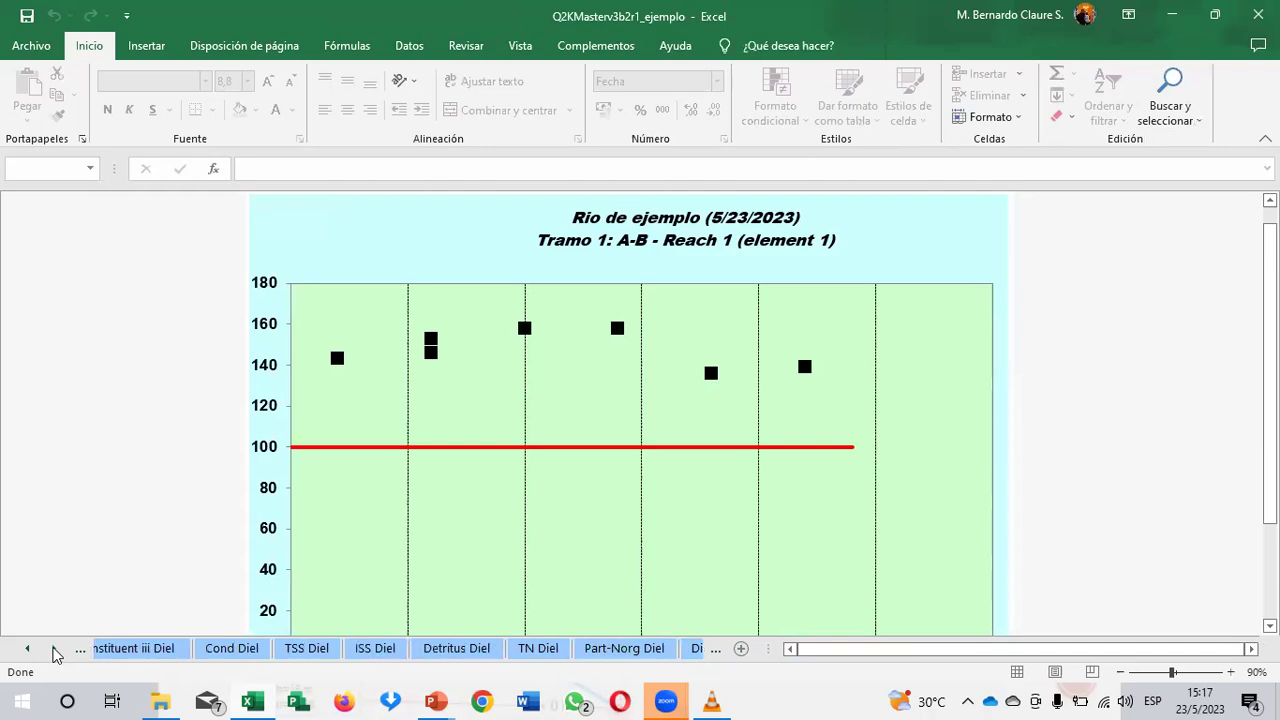
pyautogui.click(55, 654)
pyautogui.click(55, 654)
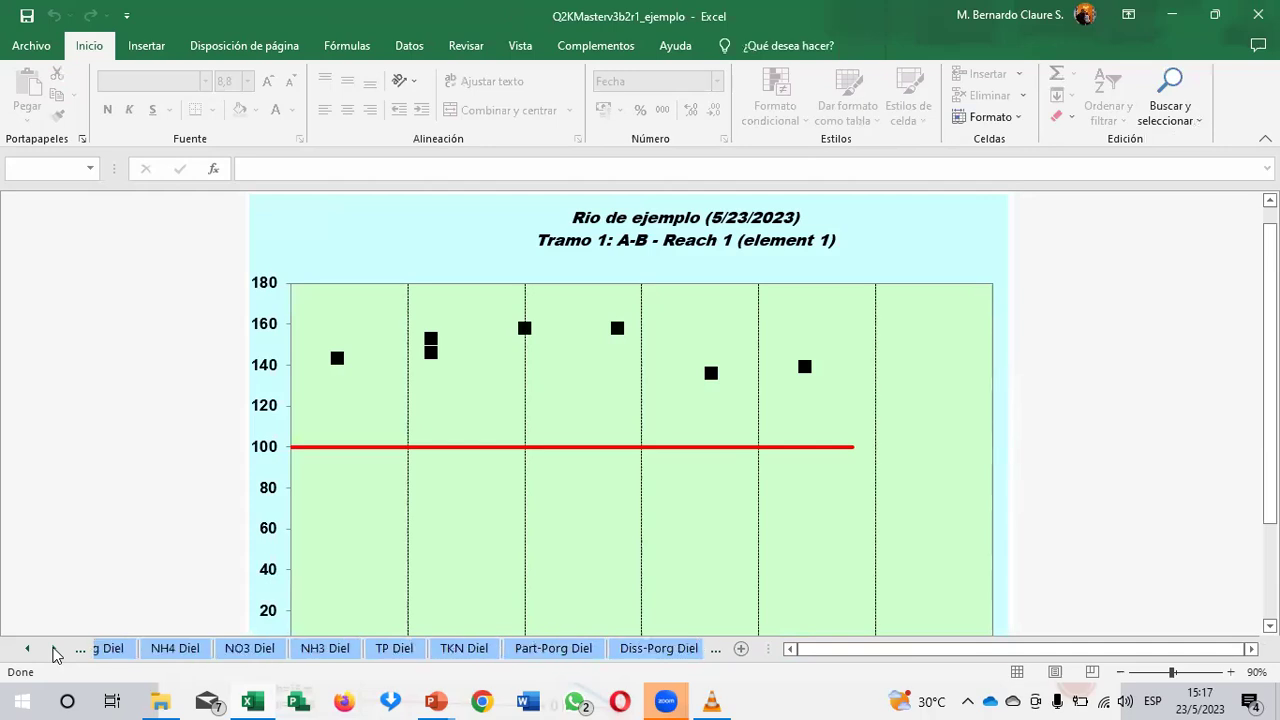
pyautogui.click(55, 654)
pyautogui.click(55, 654)
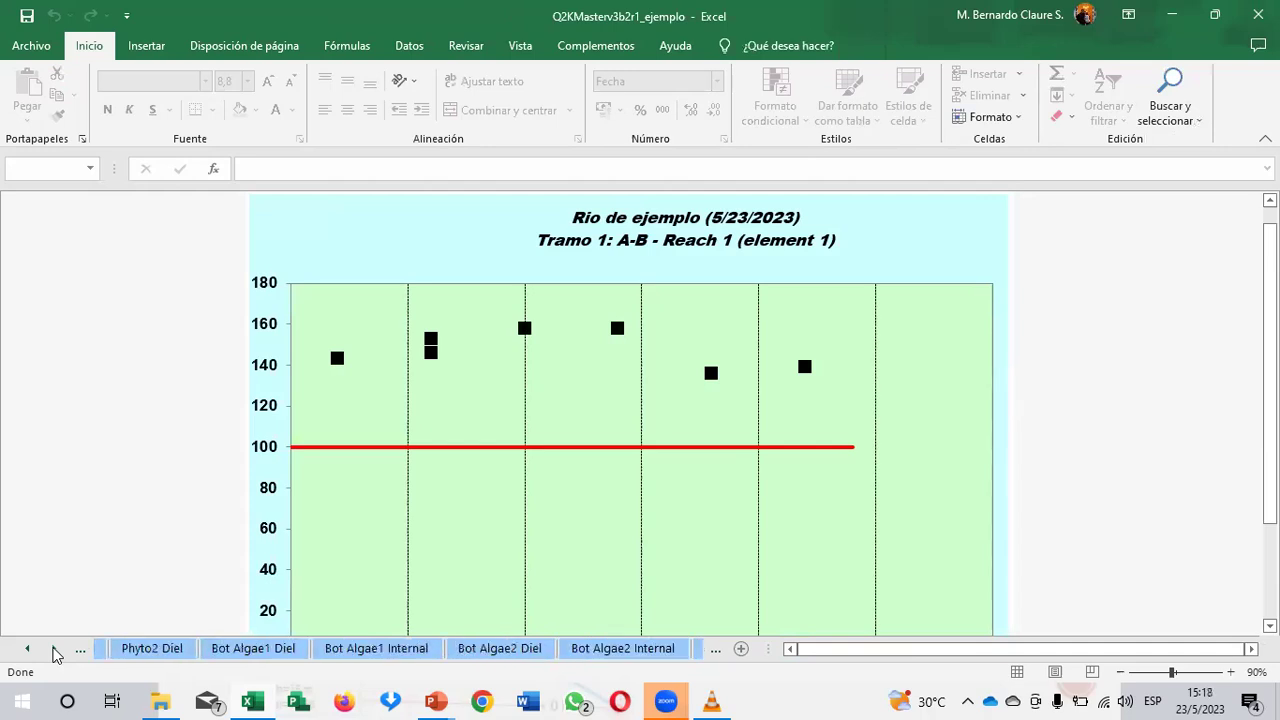
pyautogui.click(55, 654)
pyautogui.click(55, 654)
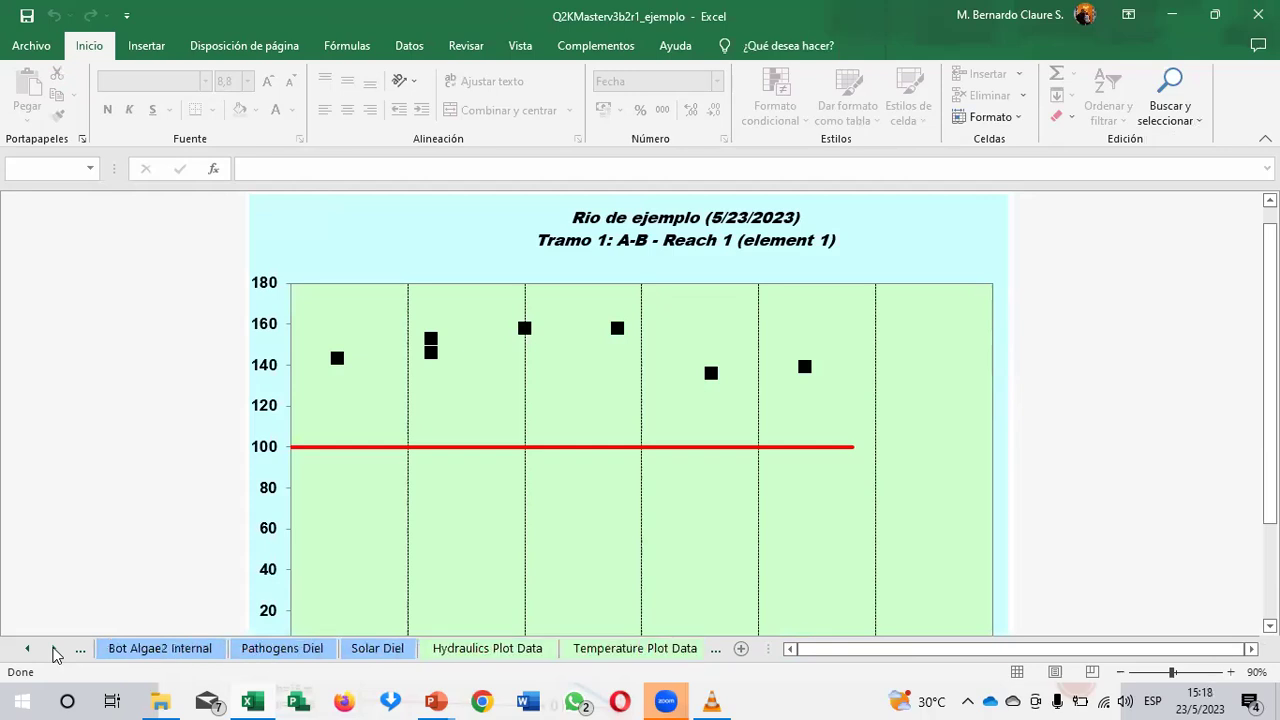
pyautogui.click(55, 654)
pyautogui.click(175, 652)
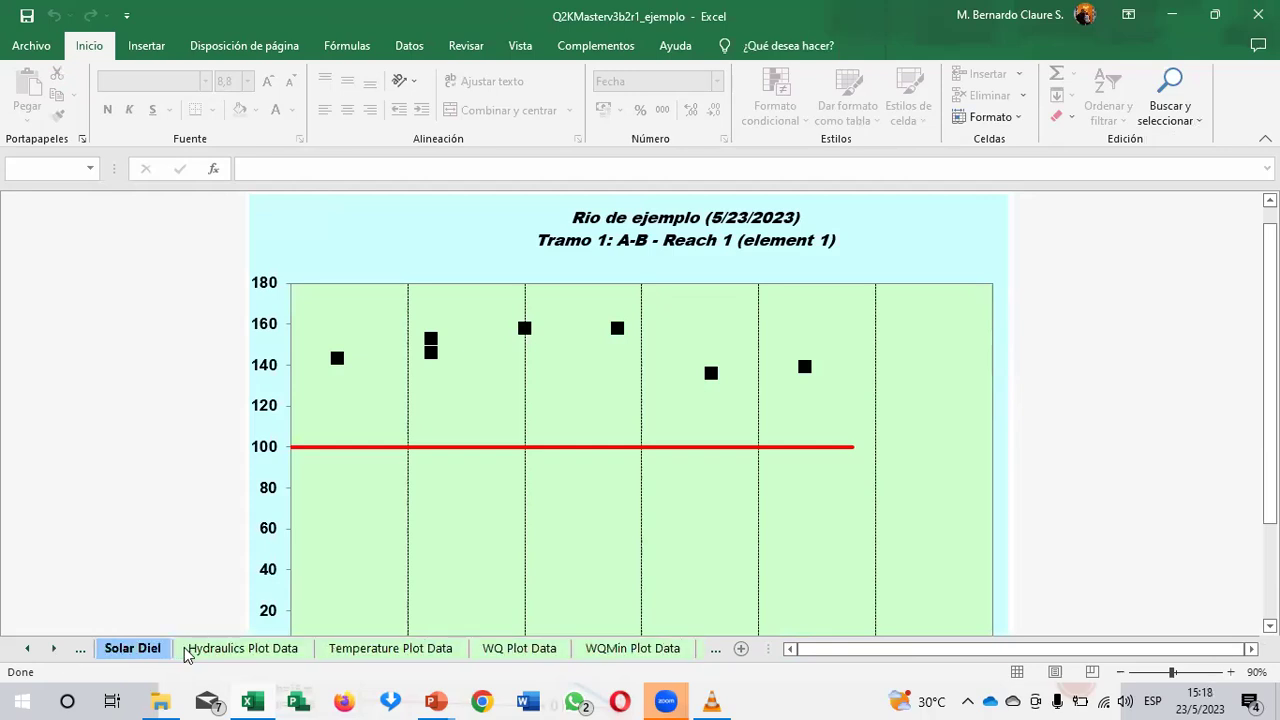
pyautogui.click(195, 652)
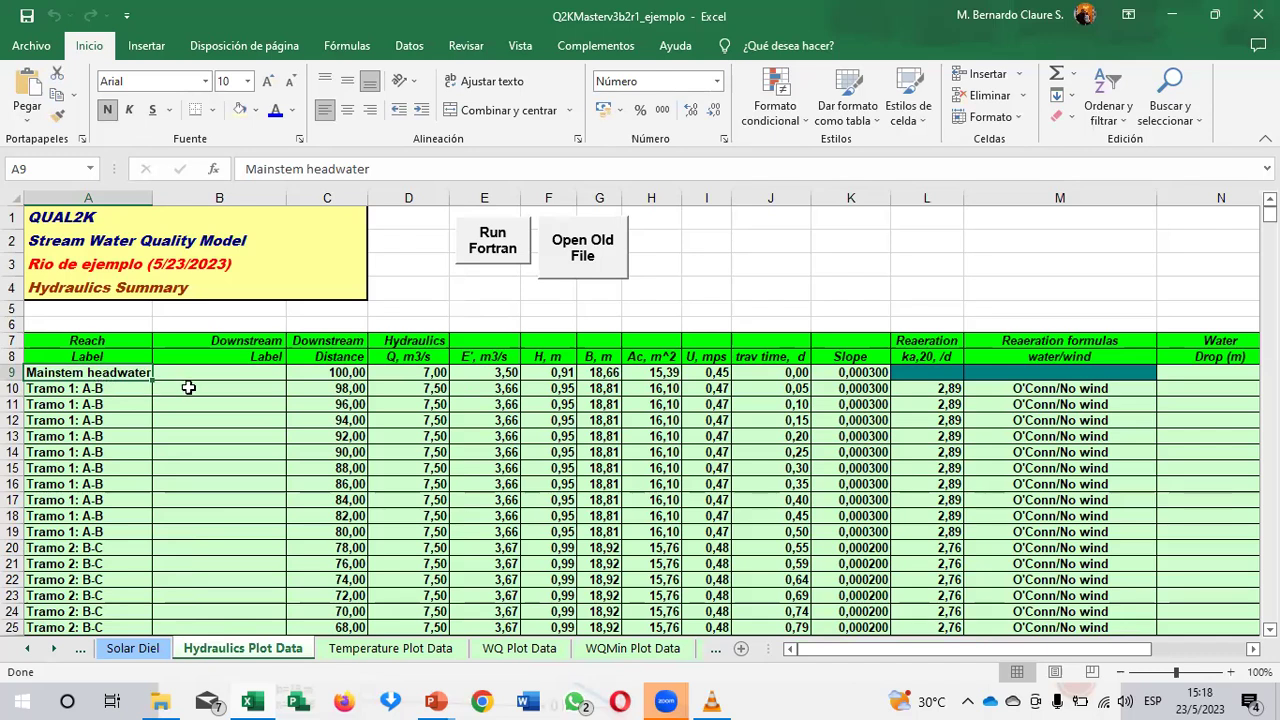
# Step: Examine the downstream distance, flow and depth values for the headwater and Tramo 1: A-B on the Hydraulics Plot Data sheet
pyautogui.moveTo(126, 388); pyautogui.dragTo(125, 530)
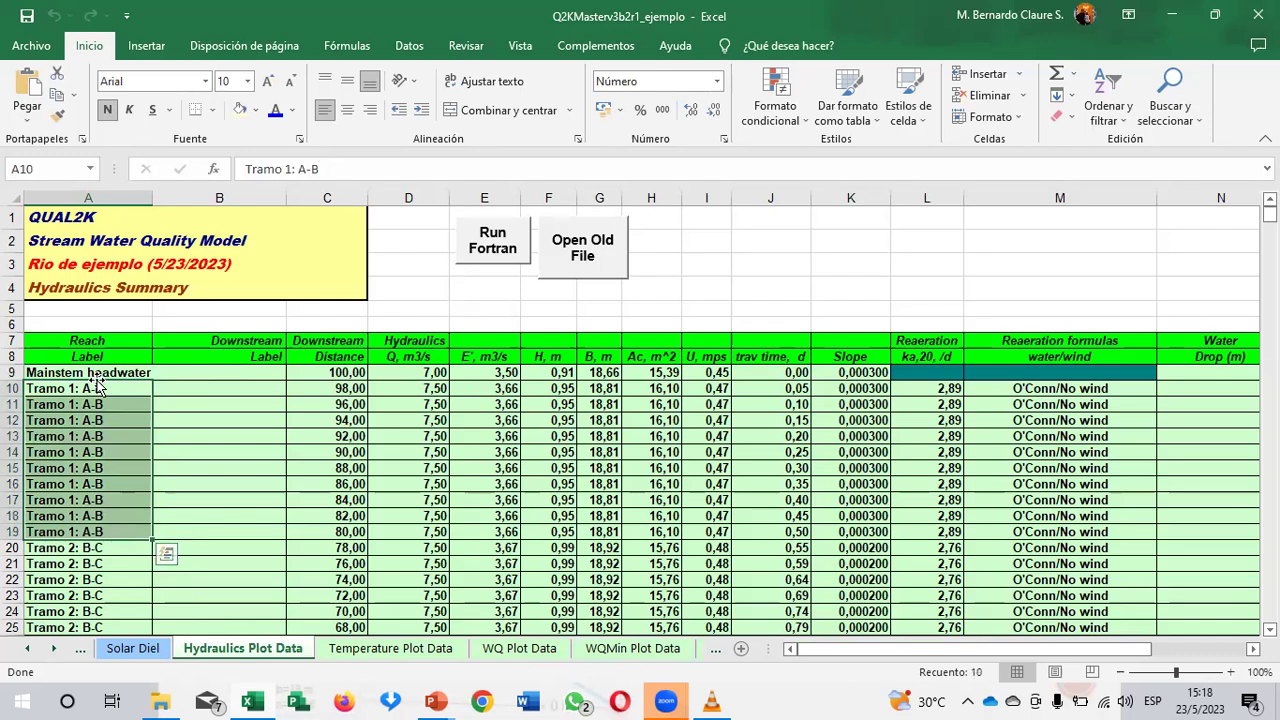
pyautogui.click(332, 375)
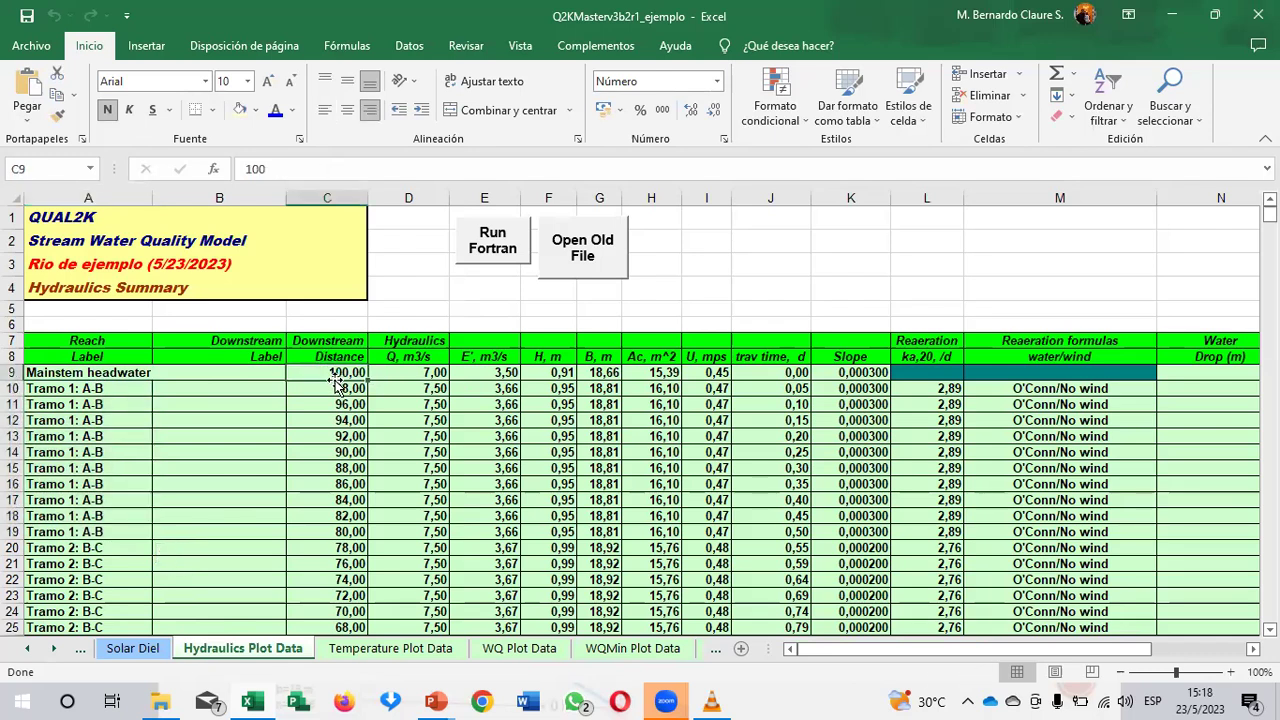
pyautogui.click(364, 392)
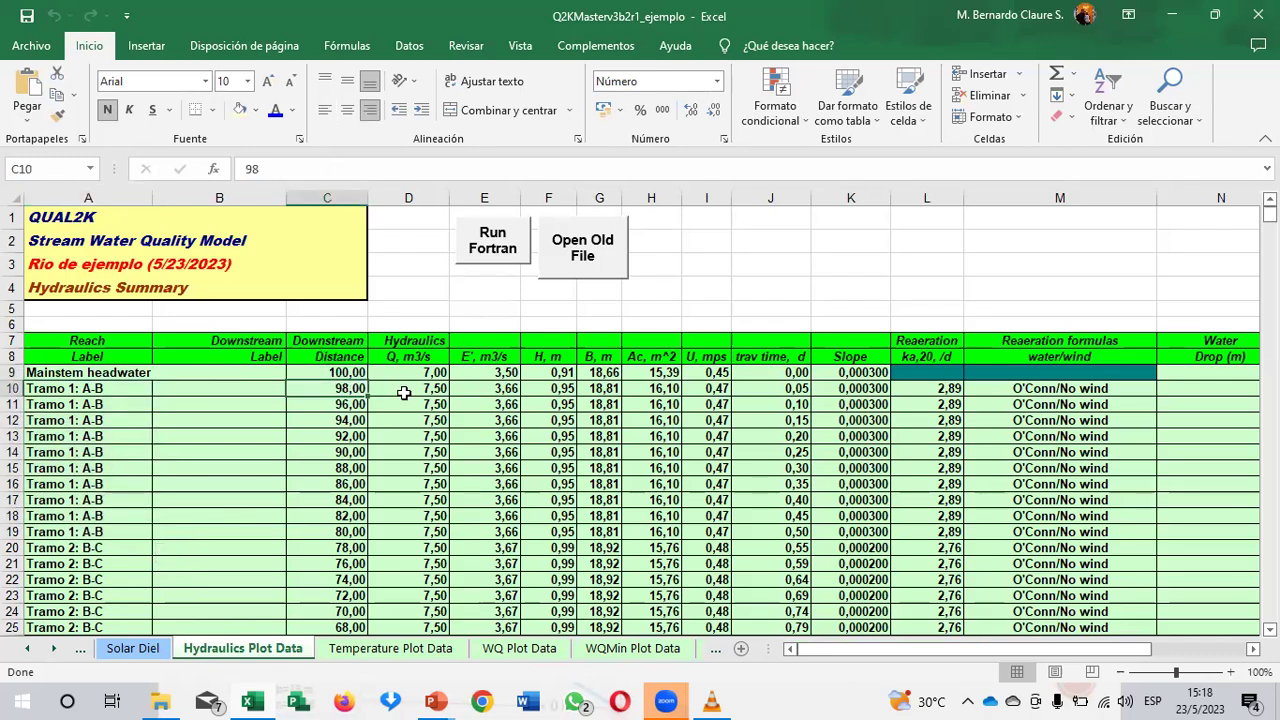
pyautogui.click(403, 393)
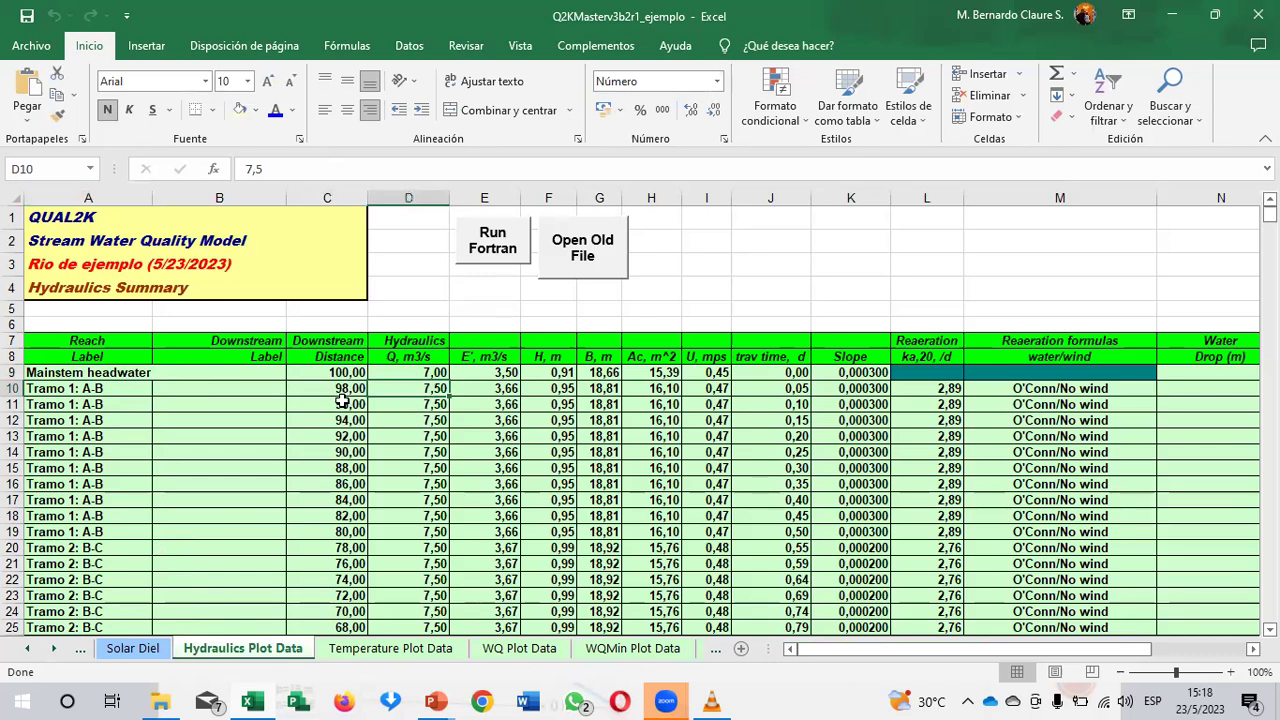
pyautogui.press('Down')
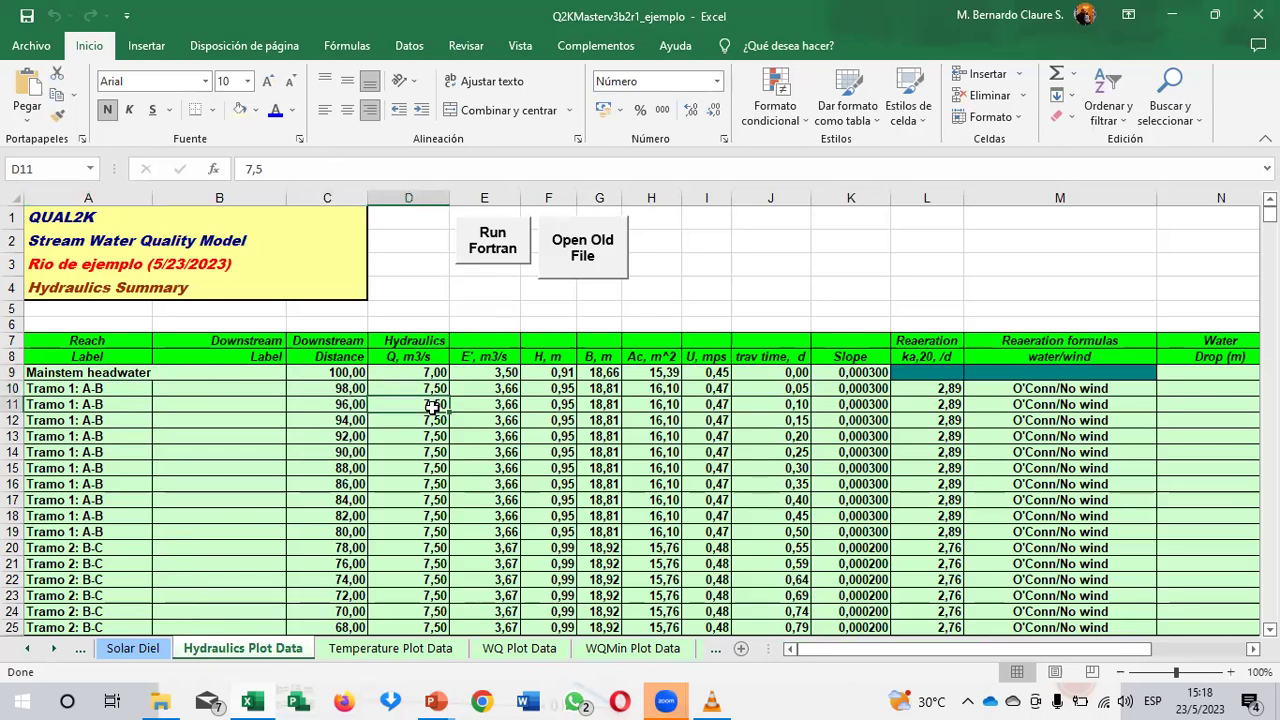
pyautogui.click(349, 535)
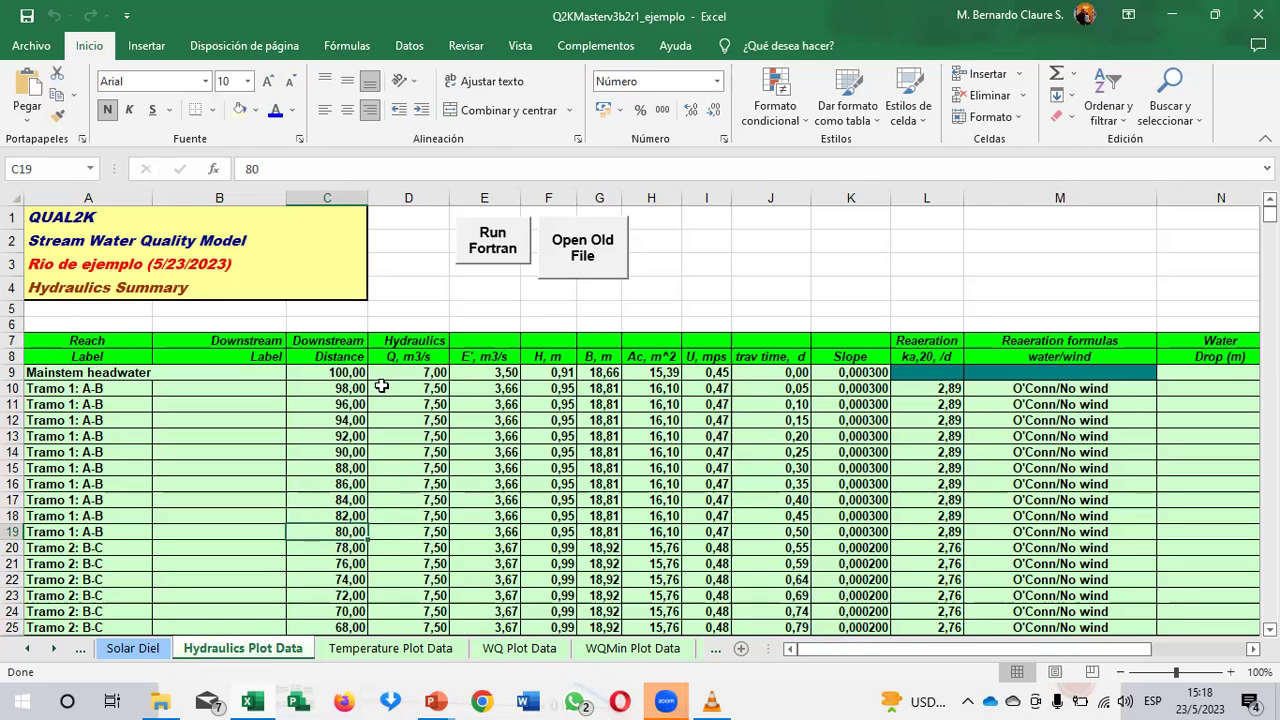
pyautogui.click(413, 376)
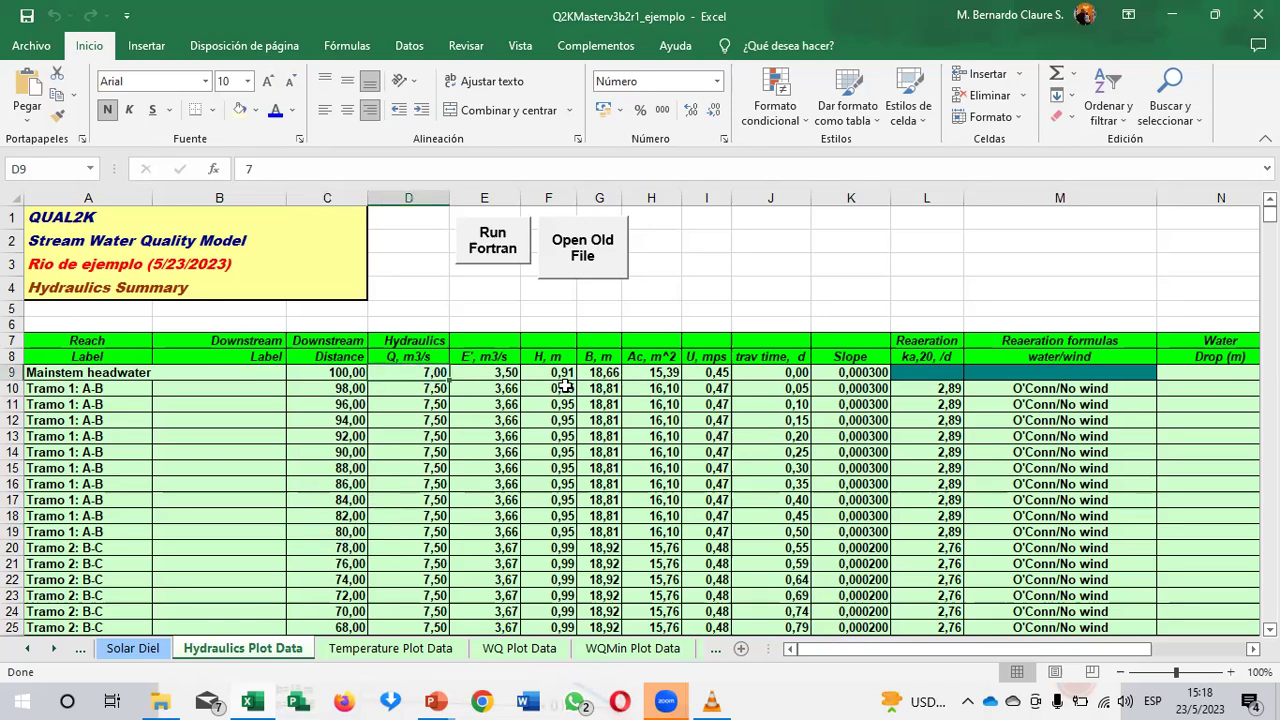
pyautogui.click(563, 374)
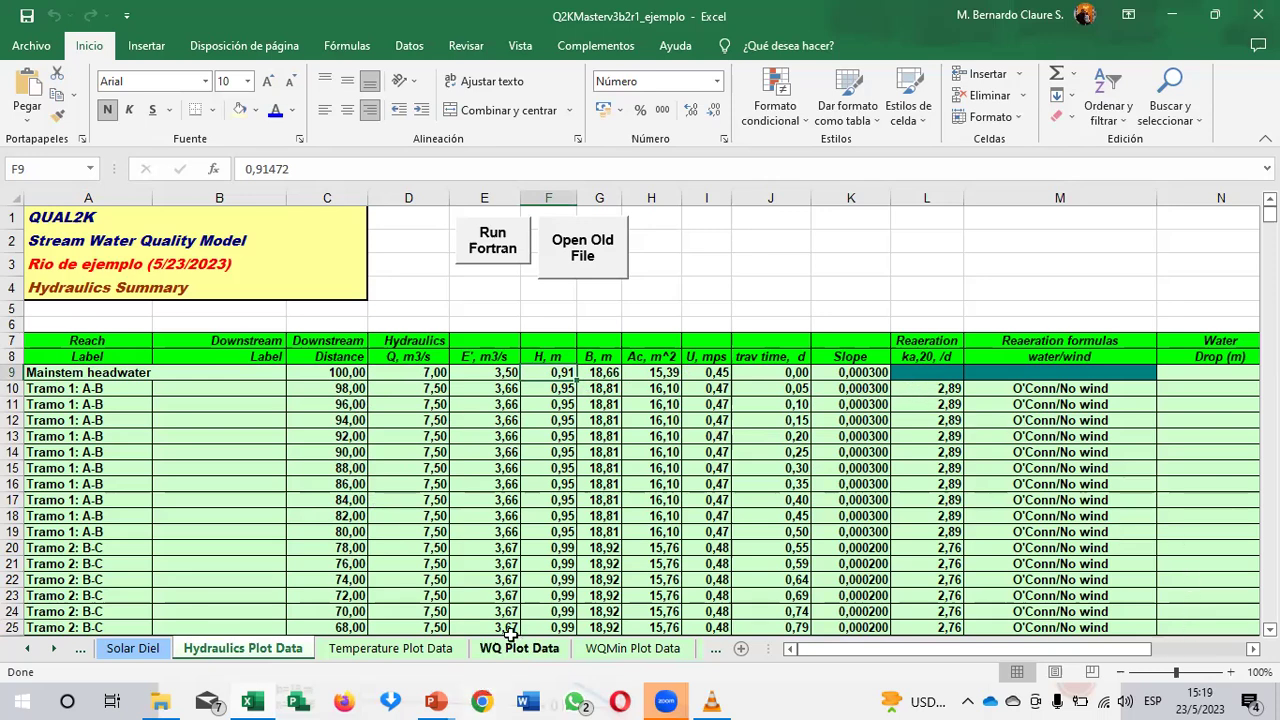
# Step: View the Temperature Plot Data sheet and examine the DO column from headwater to terminus on the WQ Plot Data sheet
pyautogui.click(381, 649)
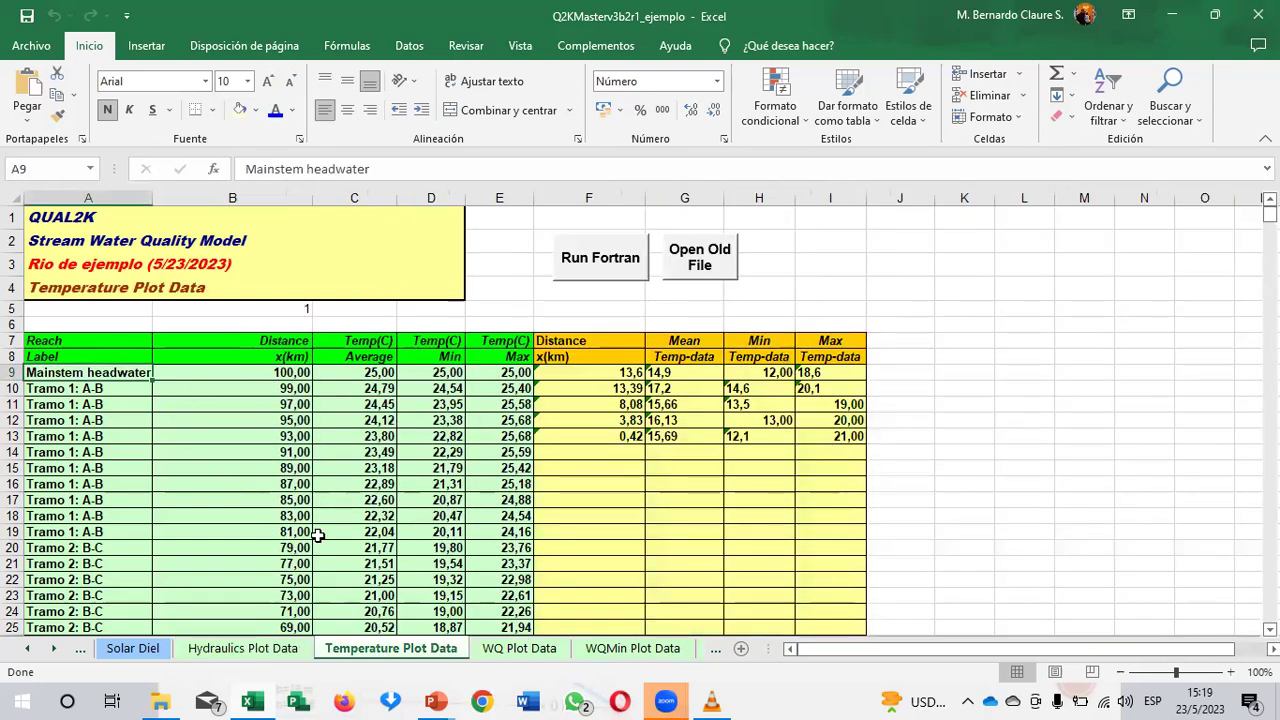
pyautogui.click(514, 658)
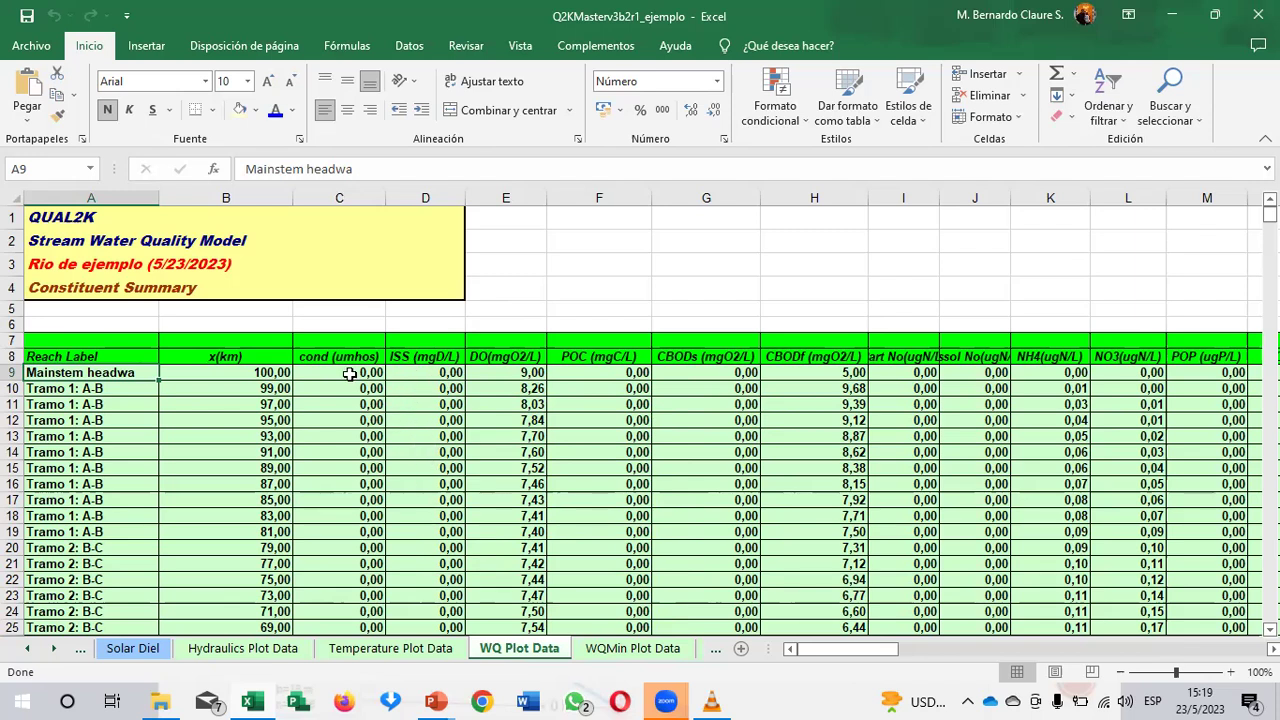
pyautogui.click(509, 372)
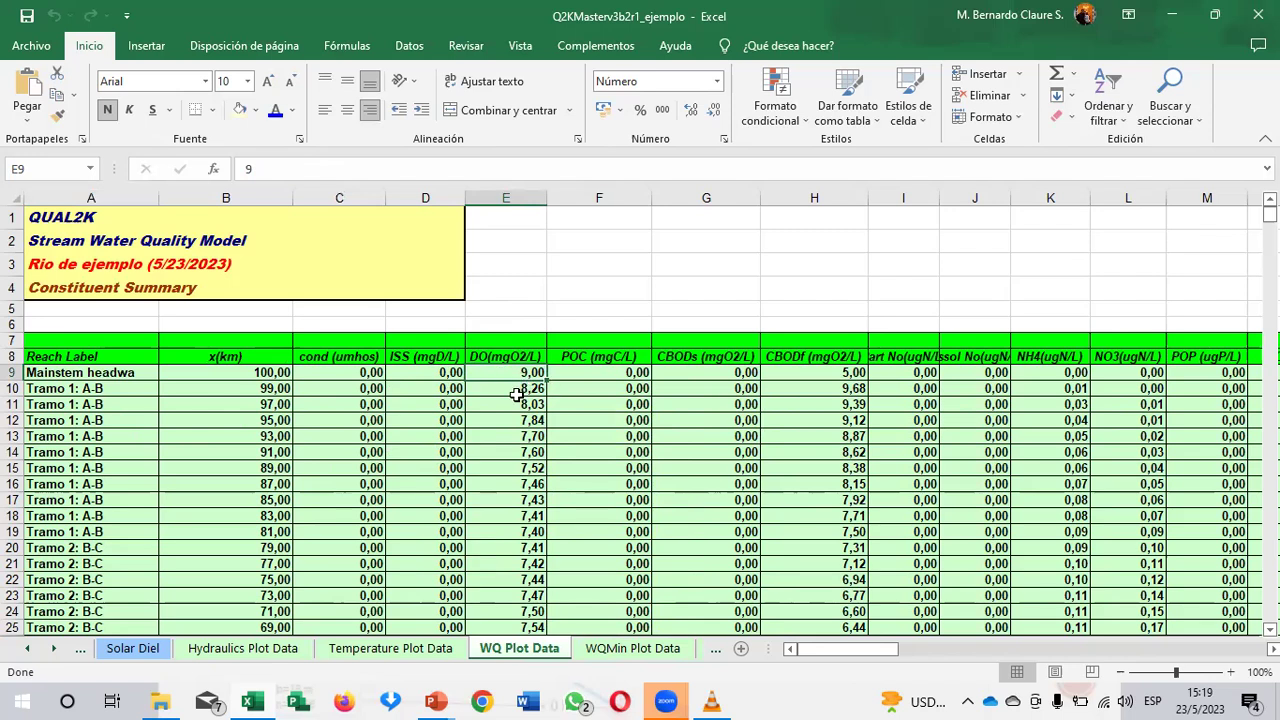
pyautogui.click(509, 391)
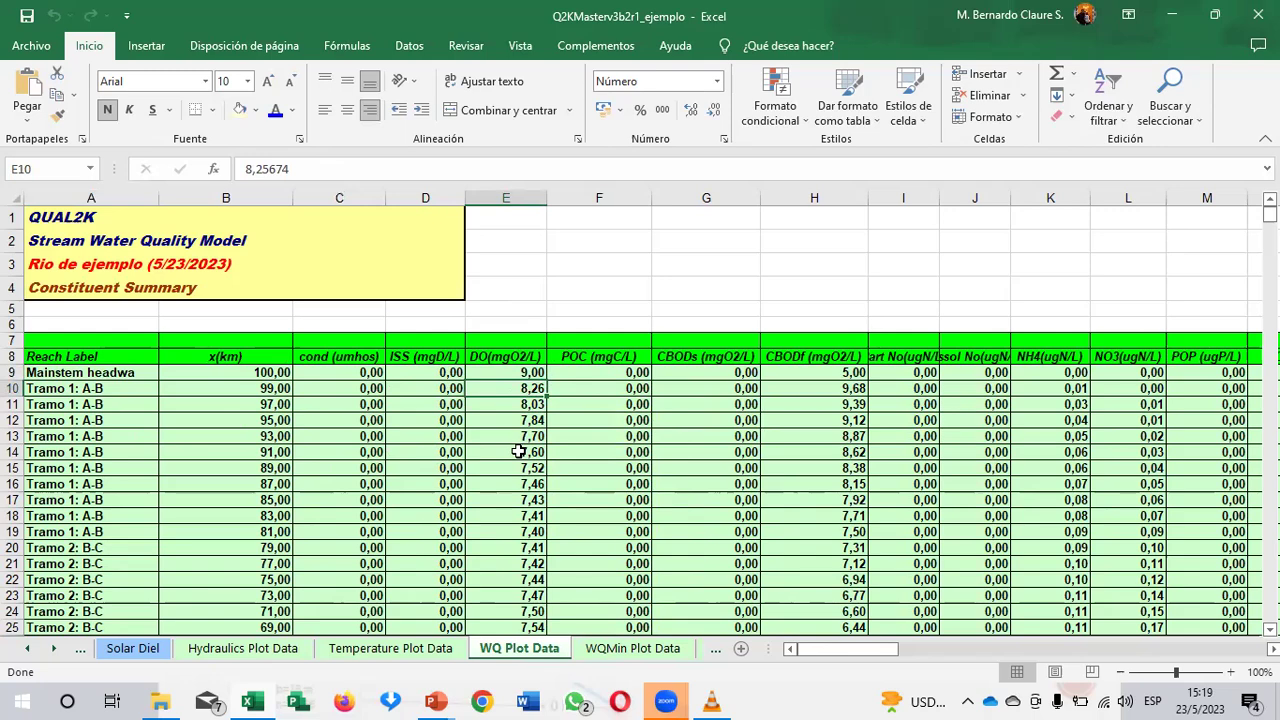
pyautogui.scroll(-3, 524, 563)
pyautogui.scroll(-5, 524, 563)
pyautogui.scroll(-1, 524, 563)
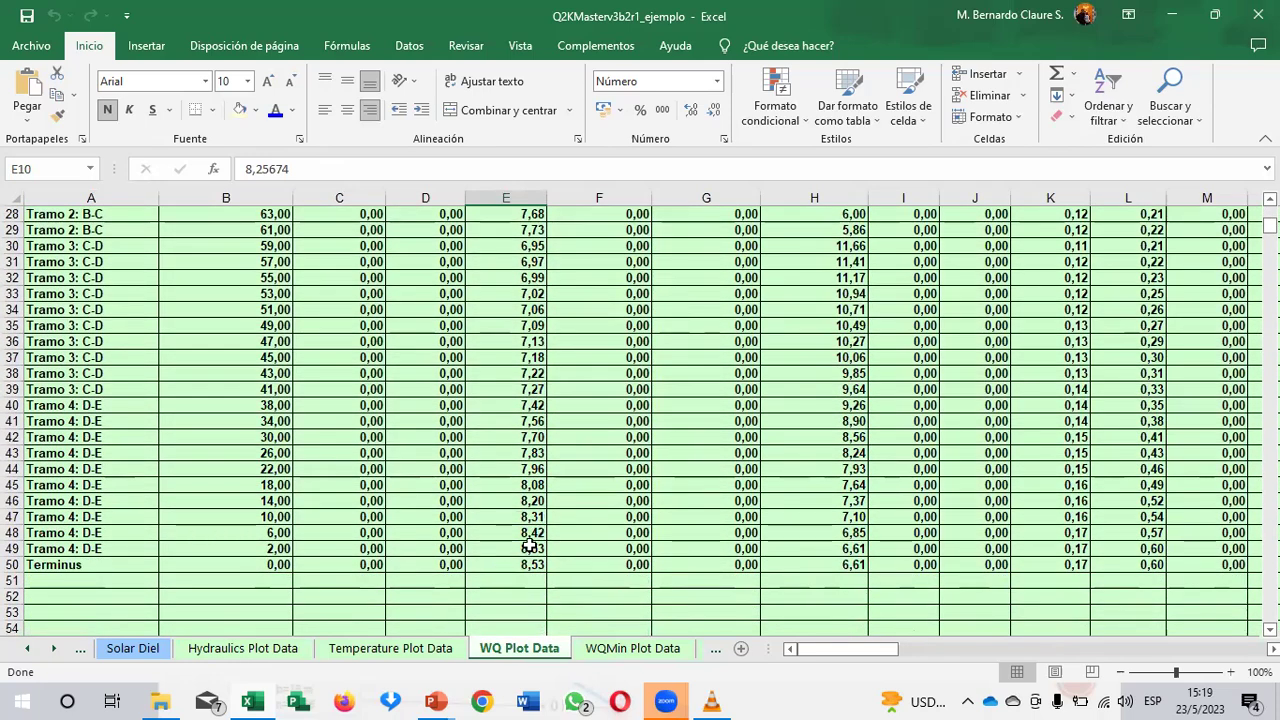
pyautogui.scroll(9, 514, 543)
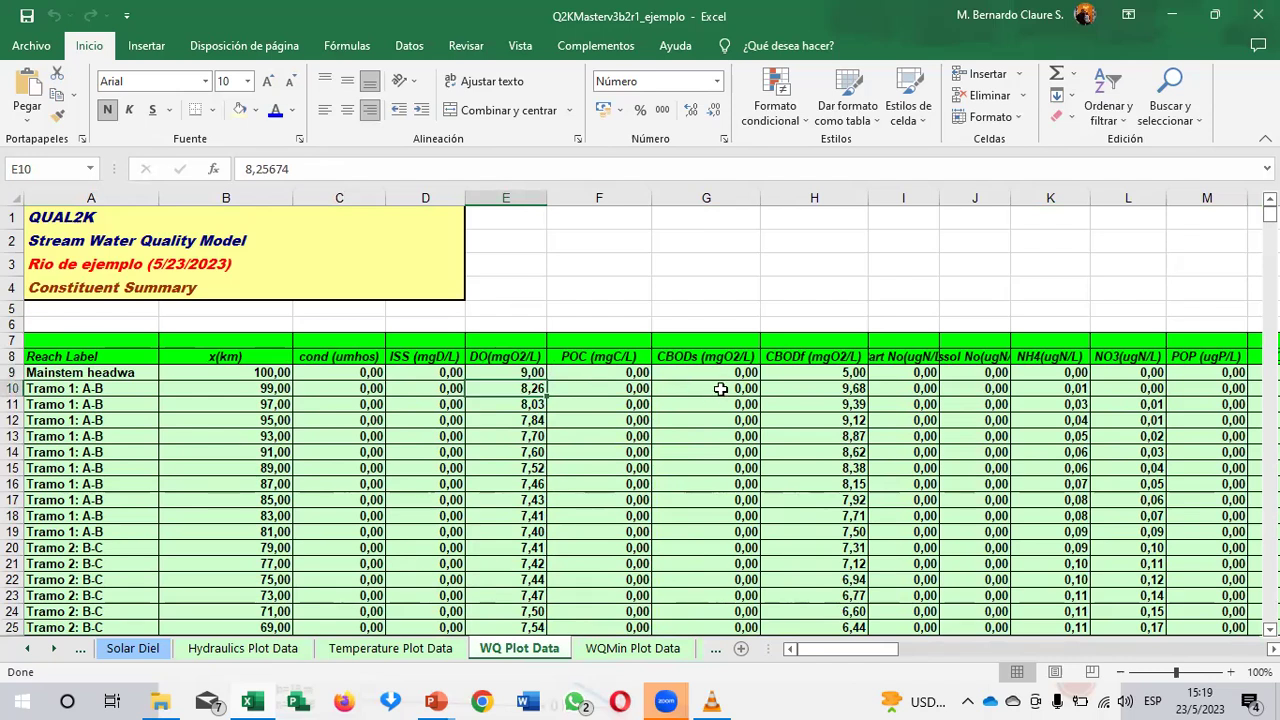
# Step: Examine the CBODf column, comparing the headwater, the first element of Tramo 1 and the first element of Tramo 3
pyautogui.click(820, 376)
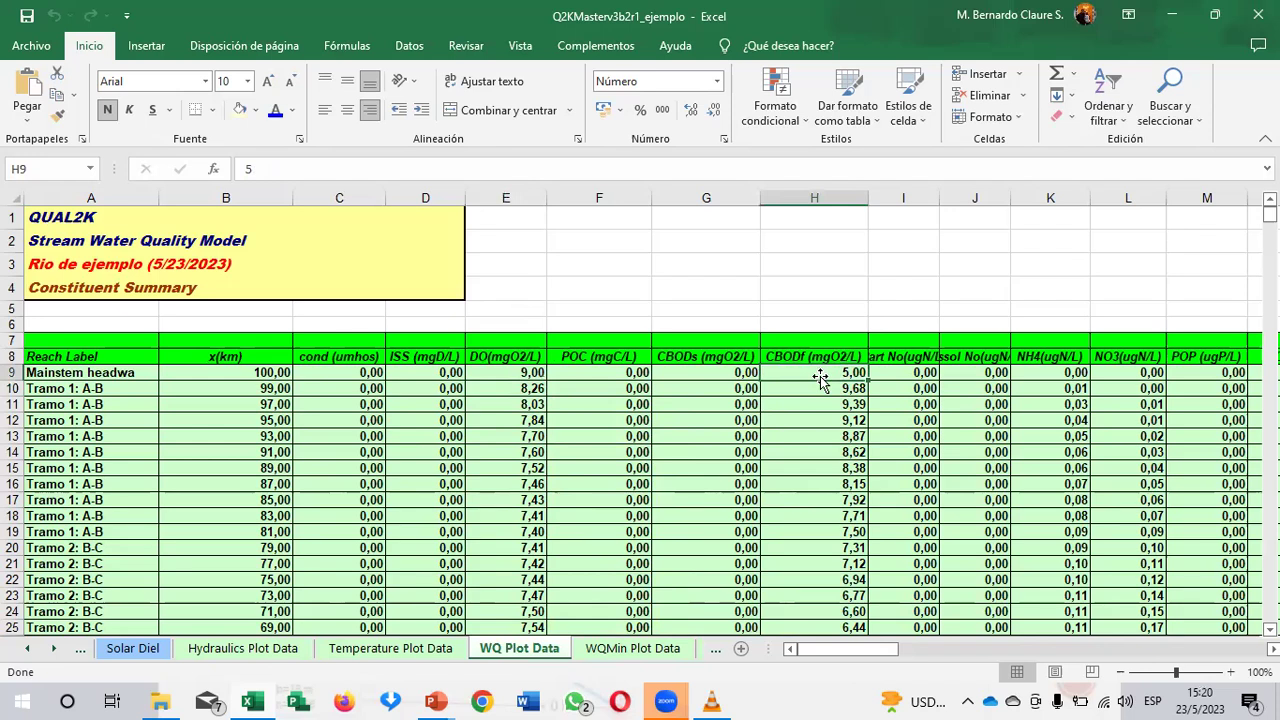
pyautogui.click(820, 388)
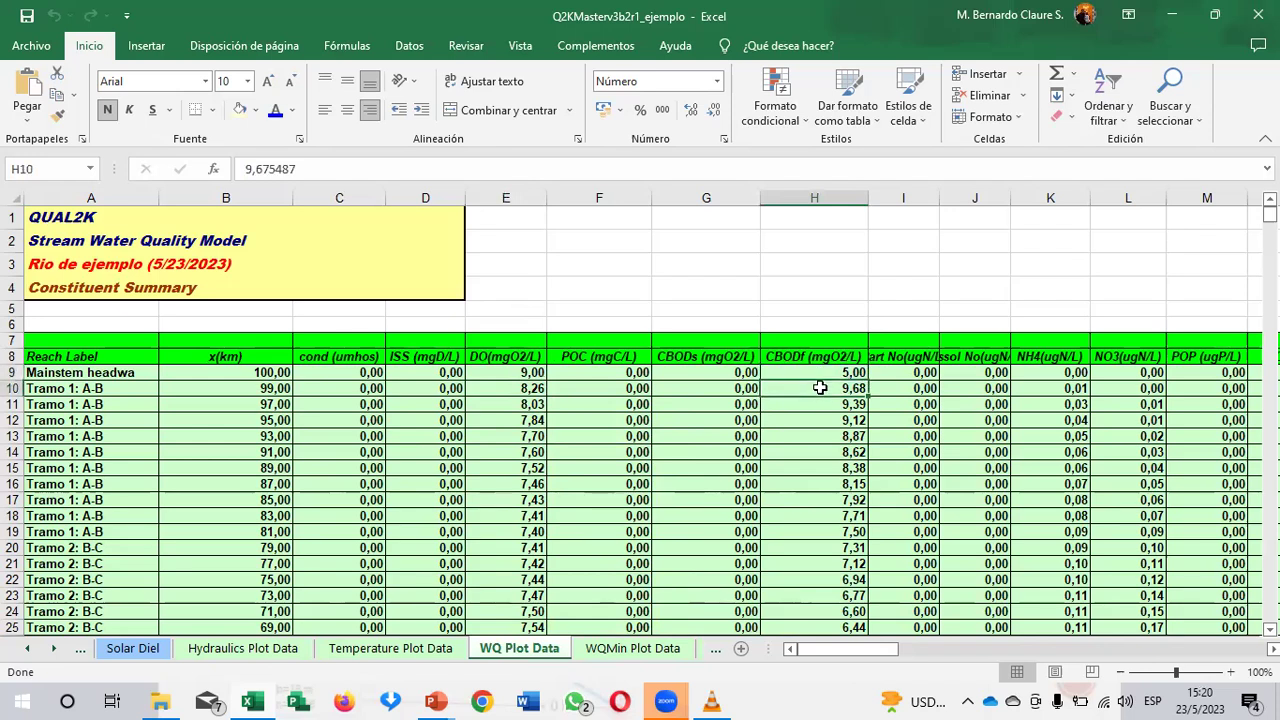
pyautogui.click(820, 372)
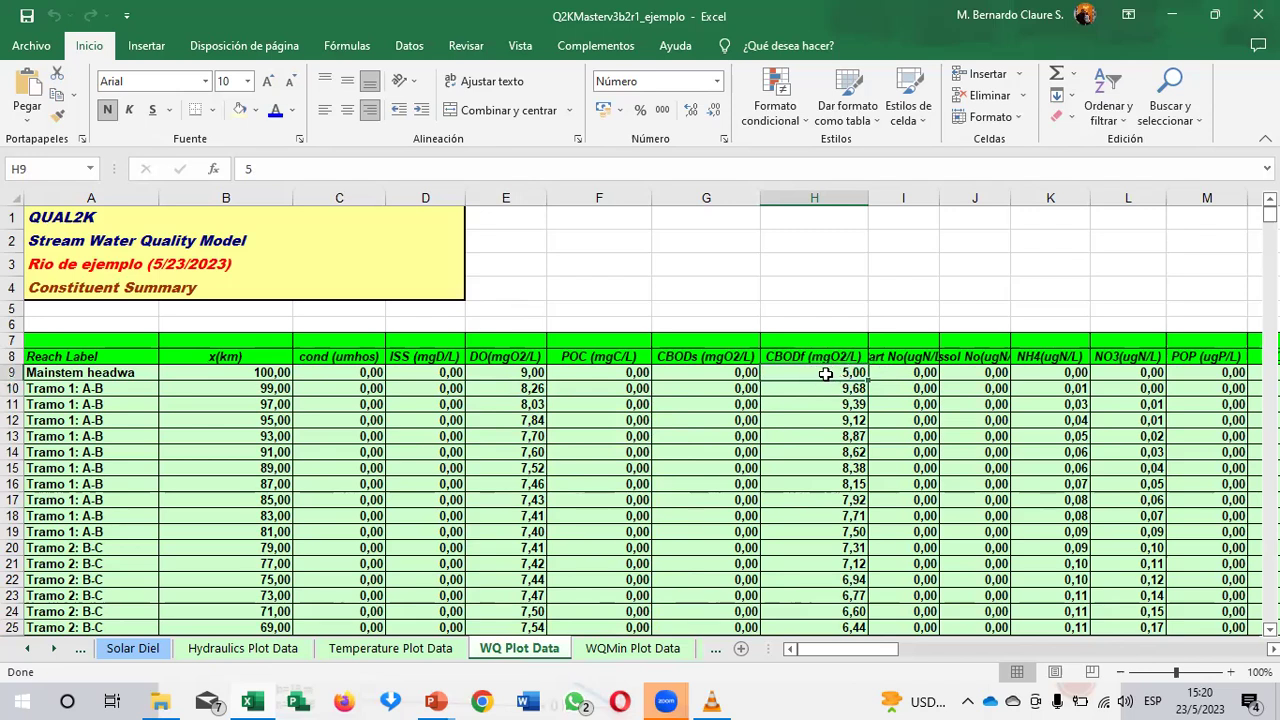
pyautogui.click(827, 389)
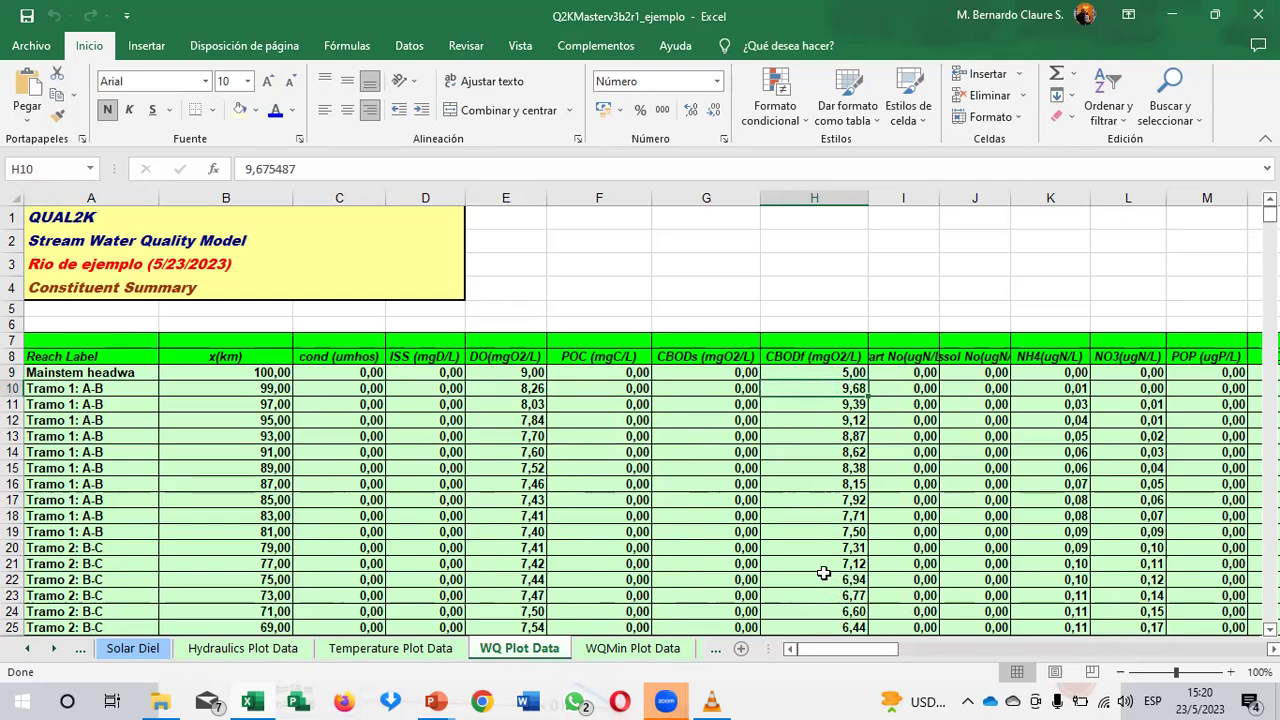
pyautogui.scroll(-2, 823, 572)
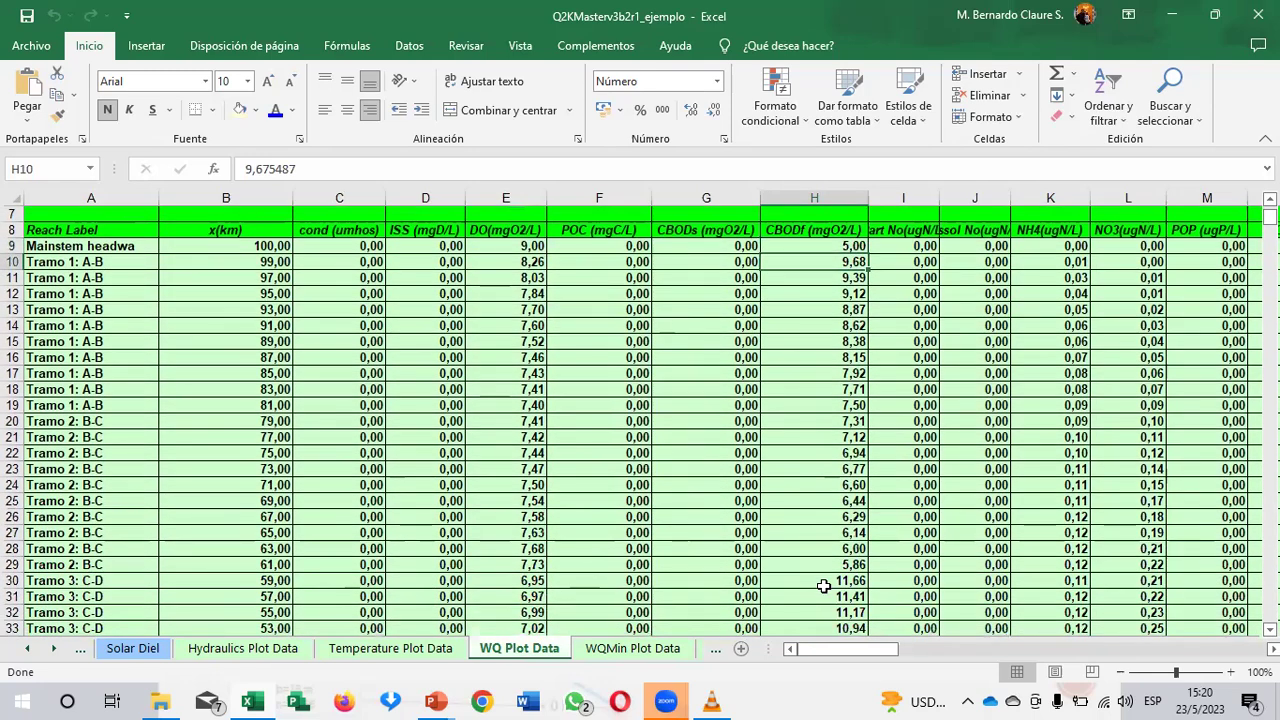
pyautogui.click(840, 581)
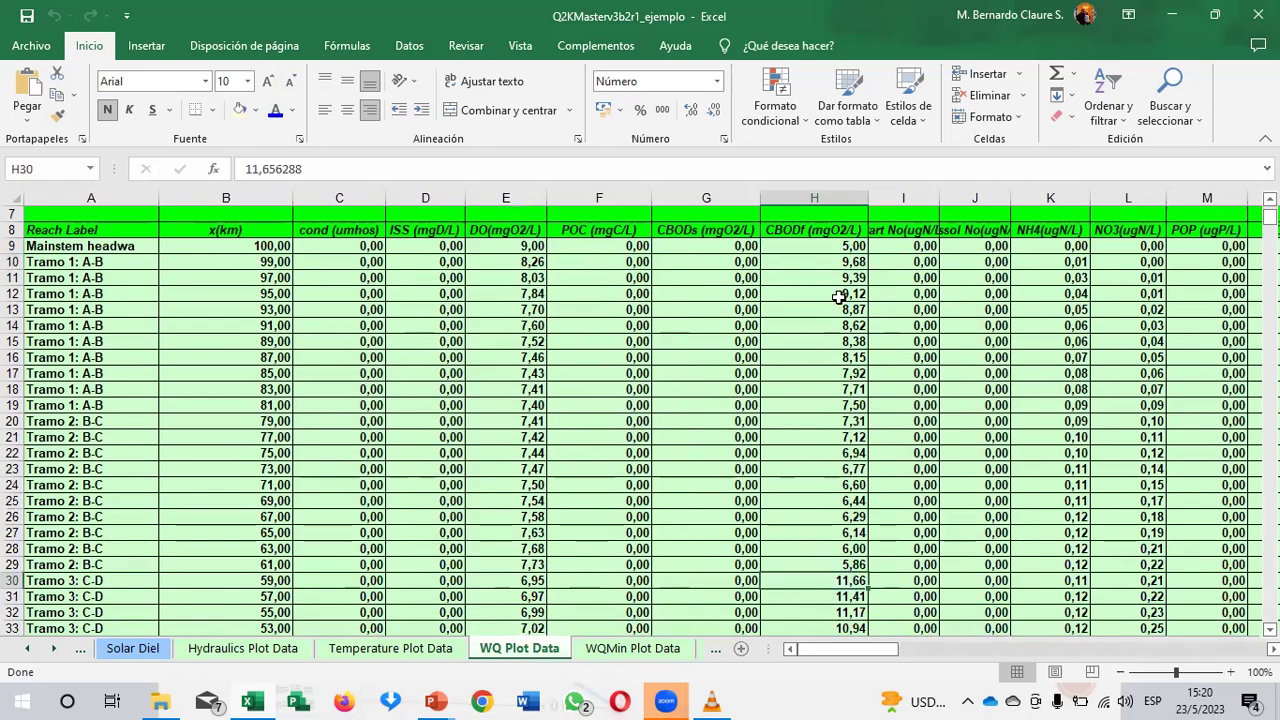
pyautogui.scroll(-2, 915, 495)
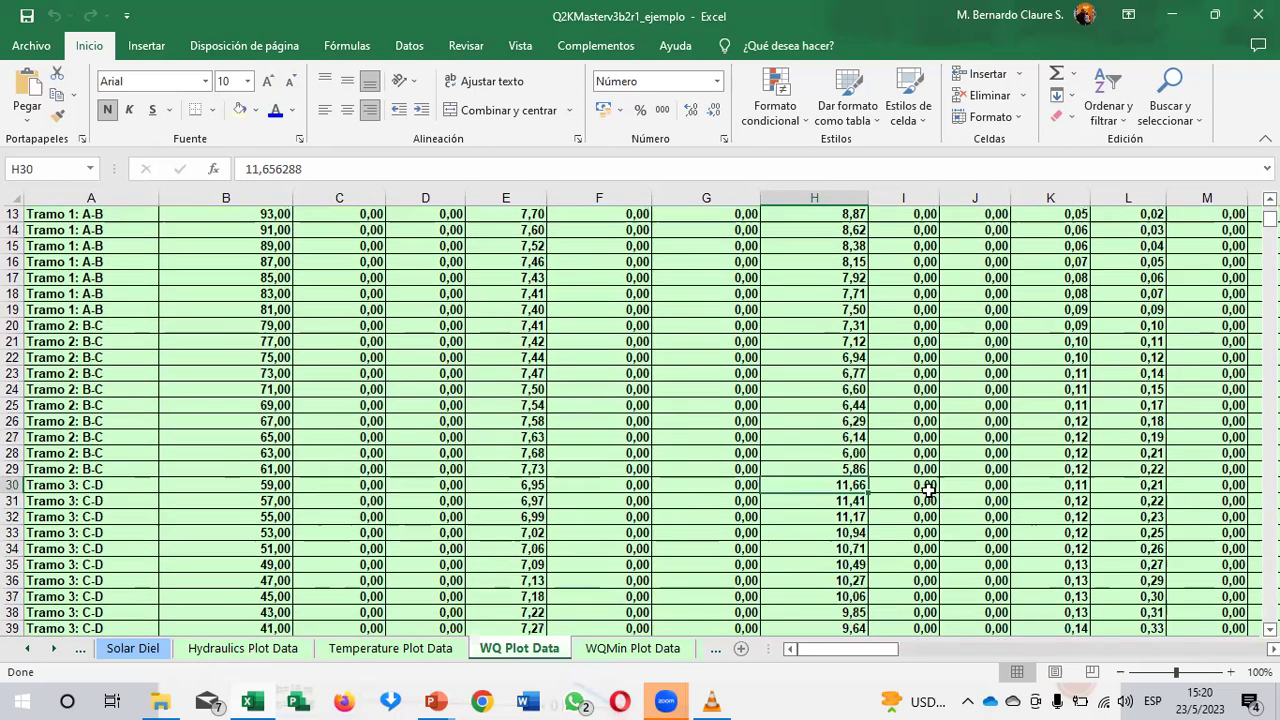
pyautogui.scroll(4, 925, 492)
# Step: Look over the remaining WQ Plot Data columns and view the WQMin Plot Data, Sediment Flux Plot Data and PlotSelector sheets
pyautogui.moveTo(872, 652); pyautogui.dragTo(935, 667)
pyautogui.click(656, 651)
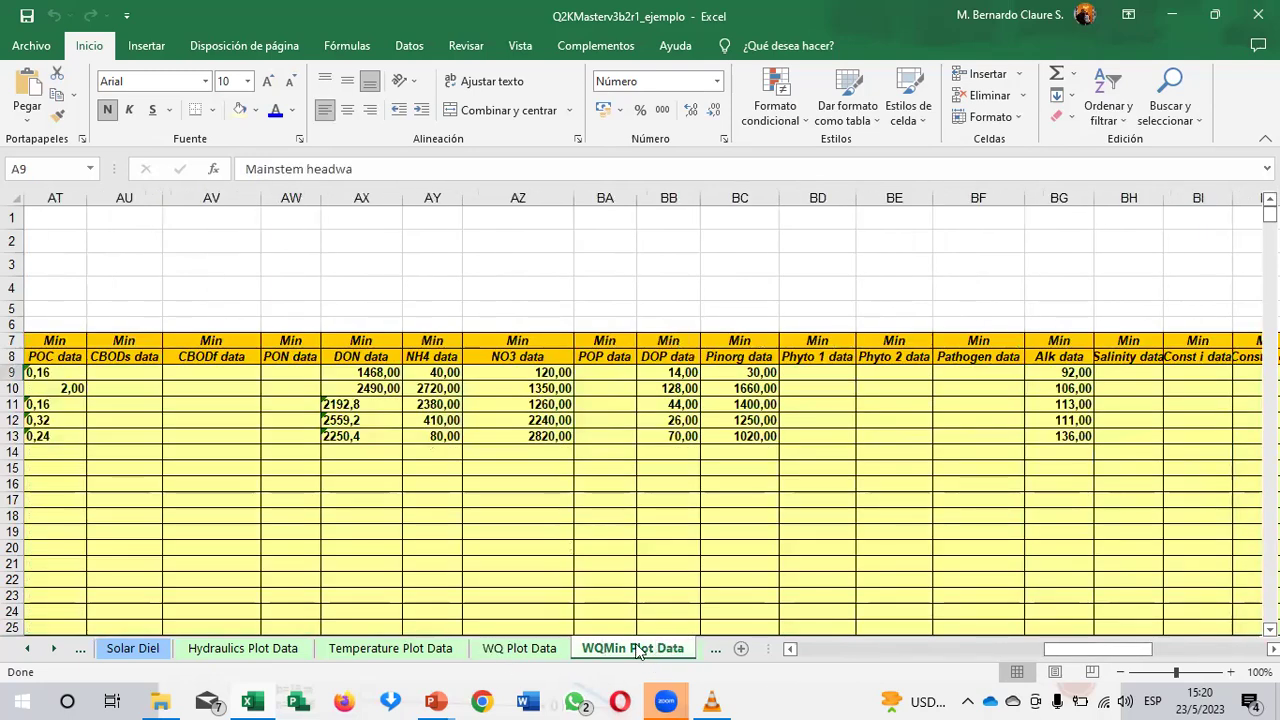
pyautogui.click(706, 651)
pyautogui.click(690, 651)
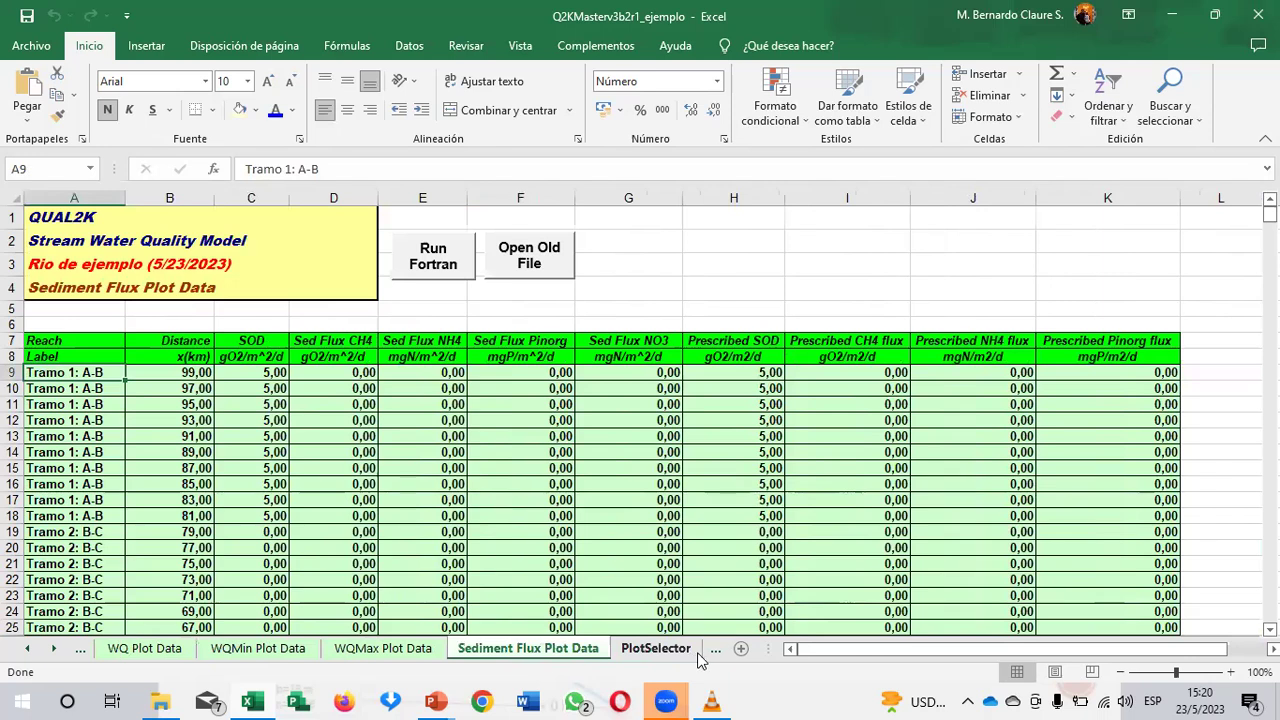
pyautogui.click(677, 651)
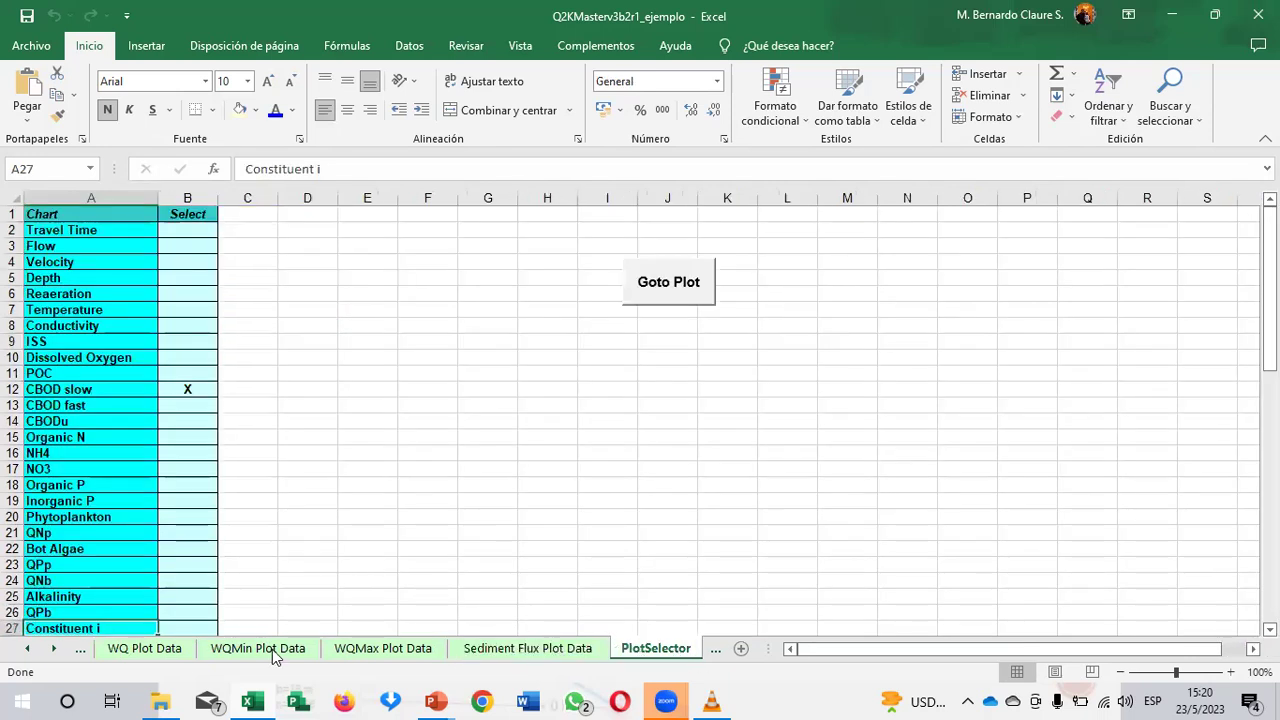
# Step: Return to the WQ Plot Data sheet and go back through the sheet list to the Alkalinity, pH and Salinity charts
pyautogui.click(144, 648)
pyautogui.click(27, 648)
pyautogui.click(27, 648)
pyautogui.click(27, 648)
pyautogui.click(27, 648)
pyautogui.click(27, 648)
pyautogui.click(27, 648)
pyautogui.click(27, 648)
pyautogui.click(27, 648)
pyautogui.click(27, 648)
pyautogui.click(27, 648)
pyautogui.click(27, 648)
pyautogui.click(27, 648)
pyautogui.click(27, 648)
pyautogui.click(27, 648)
pyautogui.click(27, 648)
pyautogui.click(27, 648)
pyautogui.click(27, 648)
pyautogui.click(27, 648)
pyautogui.click(27, 648)
pyautogui.click(27, 648)
pyautogui.click(27, 648)
pyautogui.click(27, 648)
pyautogui.click(27, 648)
pyautogui.click(27, 648)
pyautogui.click(27, 648)
pyautogui.click(27, 648)
pyautogui.click(27, 648)
pyautogui.click(27, 648)
pyautogui.click(27, 648)
pyautogui.click(27, 648)
pyautogui.click(27, 648)
pyautogui.click(27, 648)
pyautogui.click(27, 648)
pyautogui.click(27, 648)
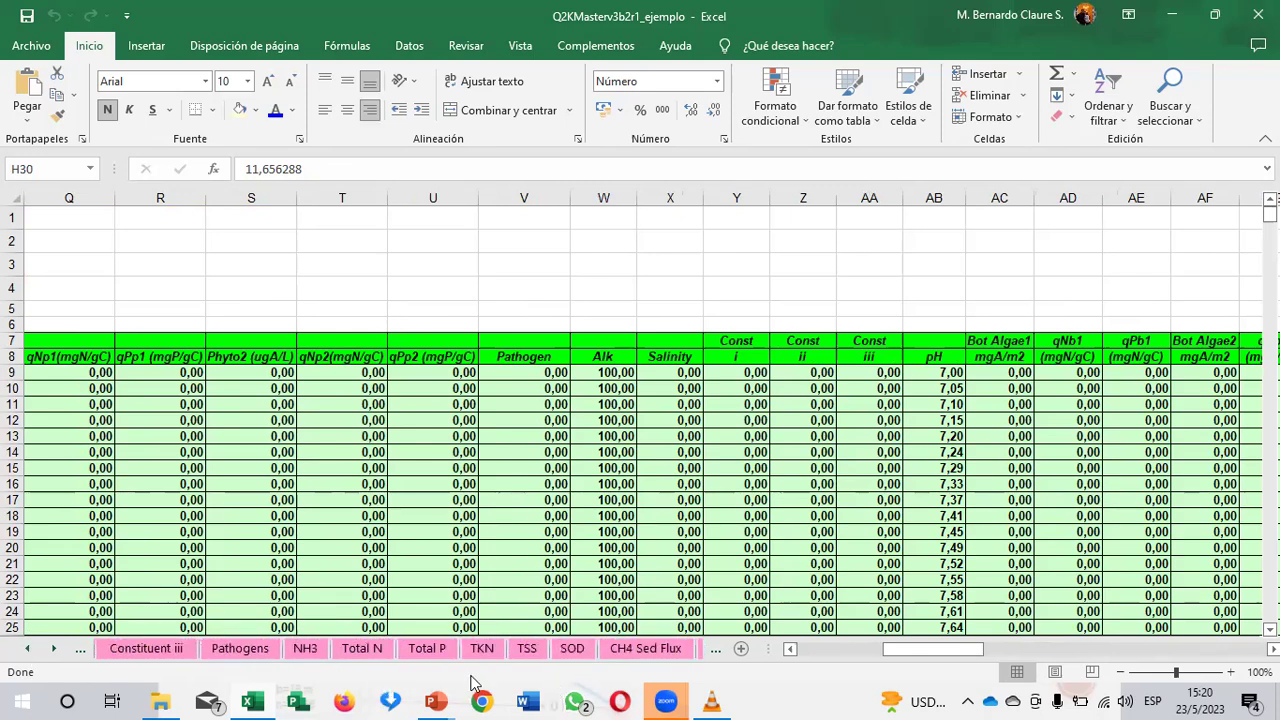
pyautogui.click(25, 650)
pyautogui.click(25, 650)
pyautogui.click(25, 650)
pyautogui.click(25, 650)
pyautogui.click(25, 650)
# Step: Check the example's problem slide in PowerPoint and, back in the Excel workbook, go back through the sheet list to Dissolved Oxygen
pyautogui.hotkey('alt', 'Tab')
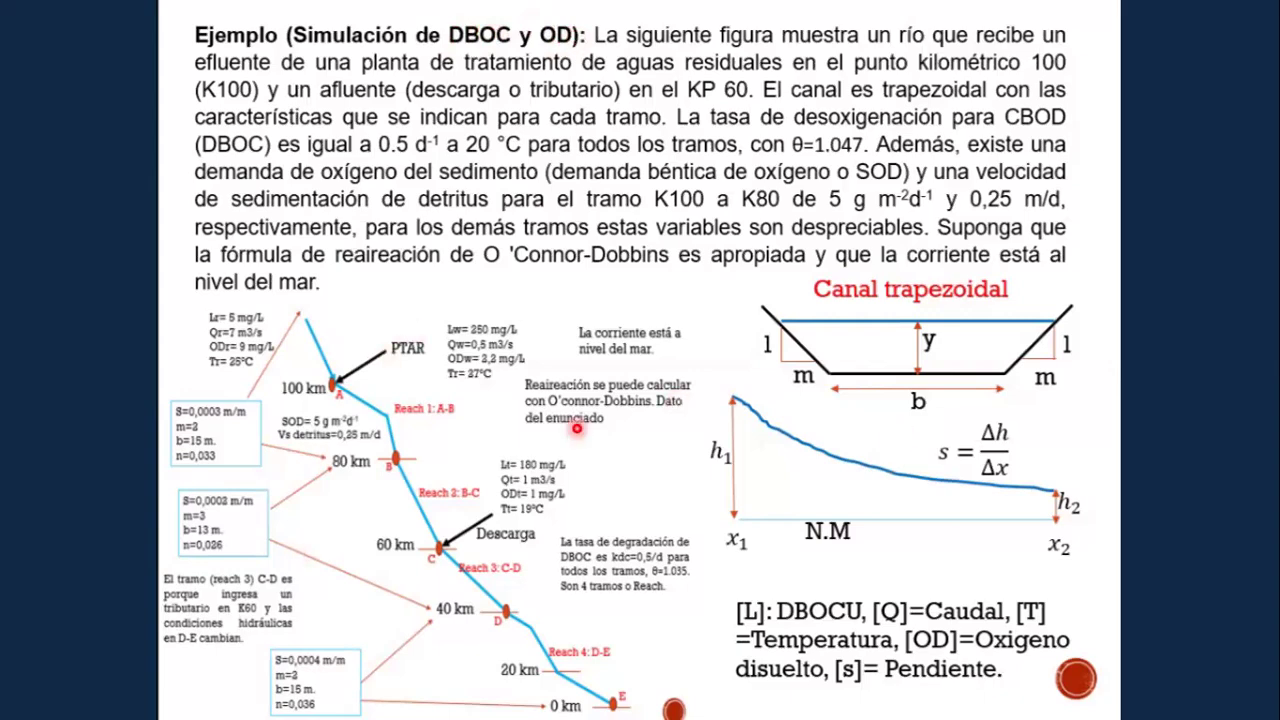
pyautogui.hotkey('alt', 'Tab')
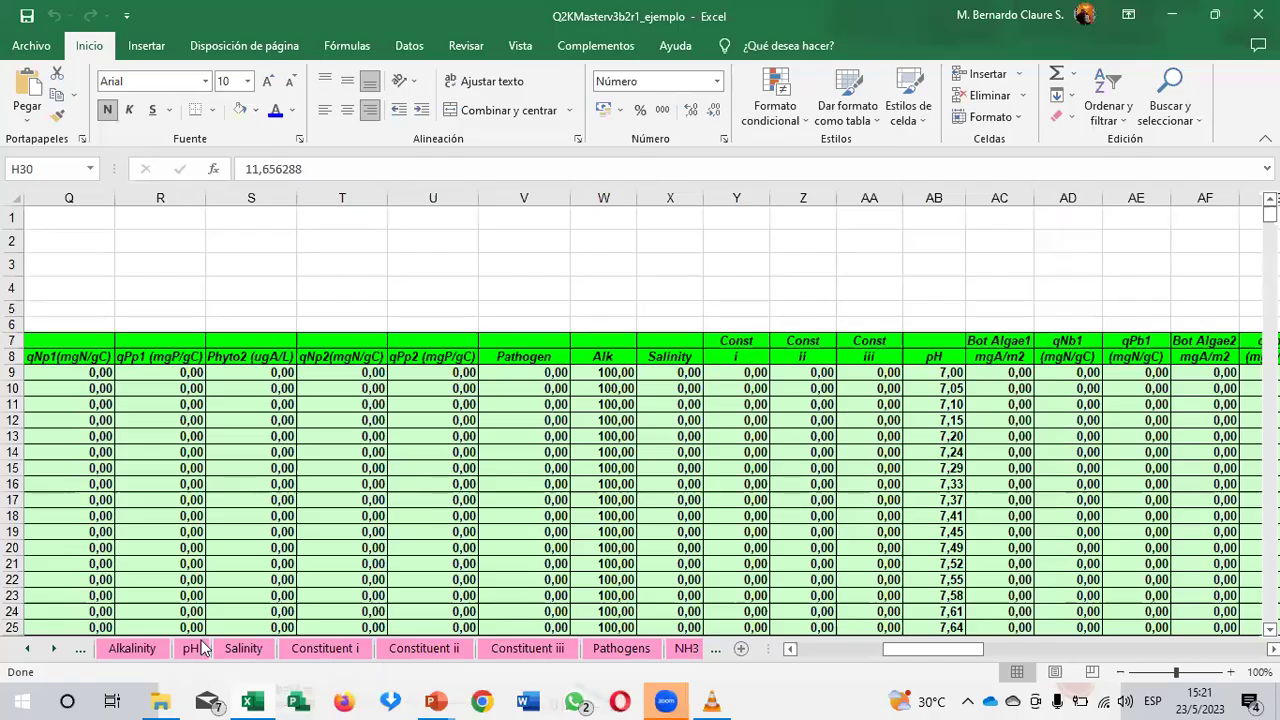
pyautogui.click(27, 648)
pyautogui.click(27, 648)
pyautogui.click(27, 648)
pyautogui.click(27, 648)
pyautogui.click(27, 648)
pyautogui.click(27, 648)
pyautogui.click(27, 648)
pyautogui.click(27, 648)
pyautogui.click(27, 648)
pyautogui.click(27, 648)
pyautogui.click(27, 648)
pyautogui.click(27, 648)
pyautogui.click(27, 648)
pyautogui.click(27, 648)
pyautogui.click(27, 648)
pyautogui.click(27, 648)
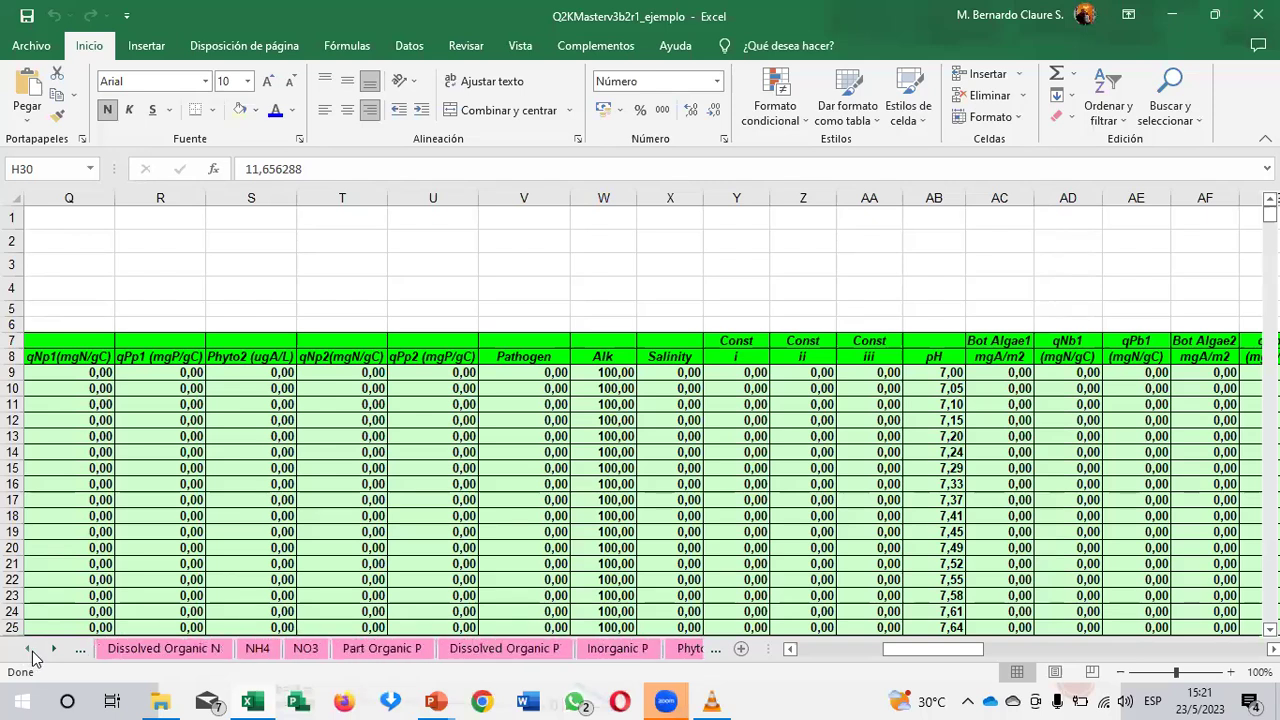
pyautogui.click(31, 651)
pyautogui.click(31, 651)
pyautogui.click(31, 651)
pyautogui.click(31, 651)
pyautogui.click(31, 651)
pyautogui.click(31, 651)
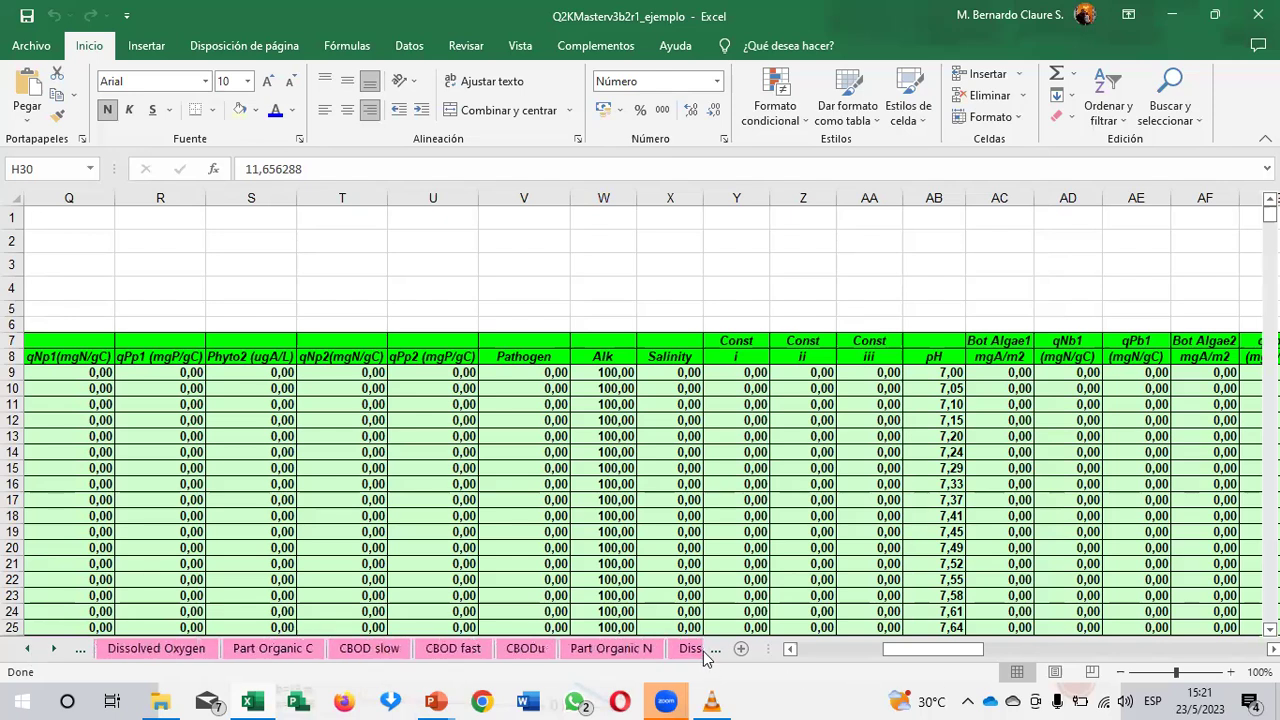
# Step: View the Dissolved Organic N, Dissolved Oxygen and CBOD fast charts along the river
pyautogui.click(704, 652)
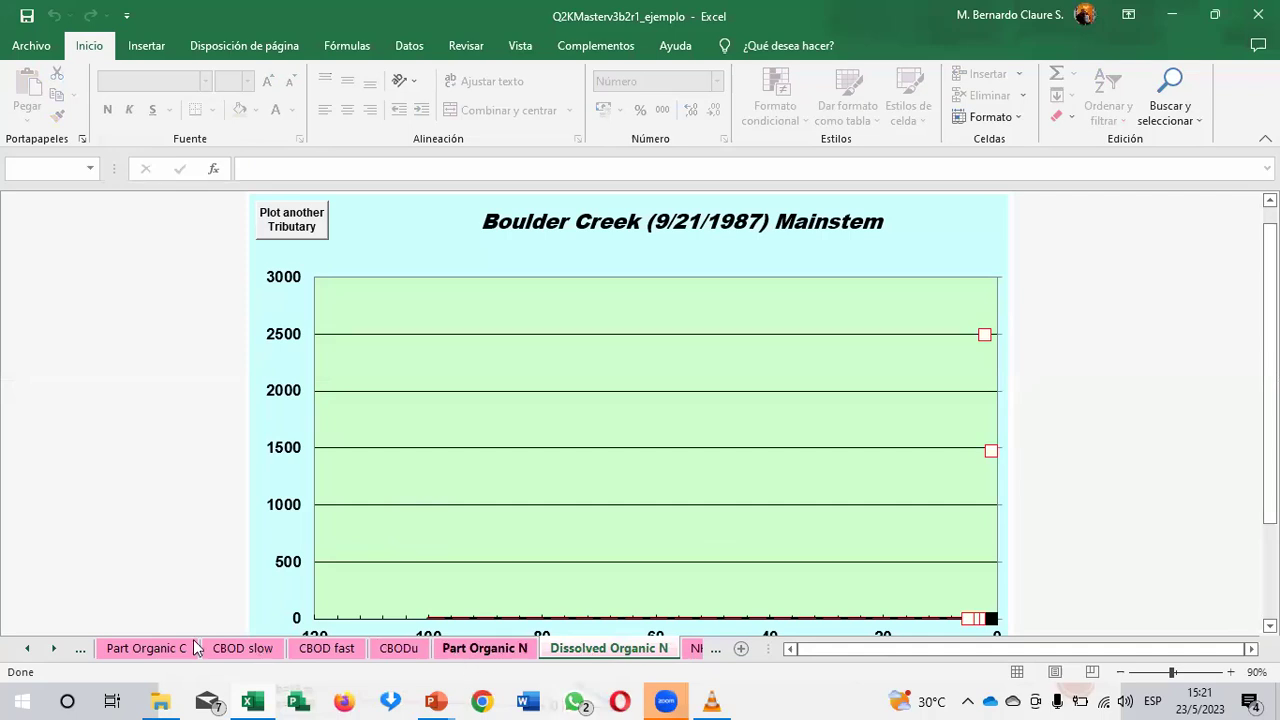
pyautogui.click(28, 648)
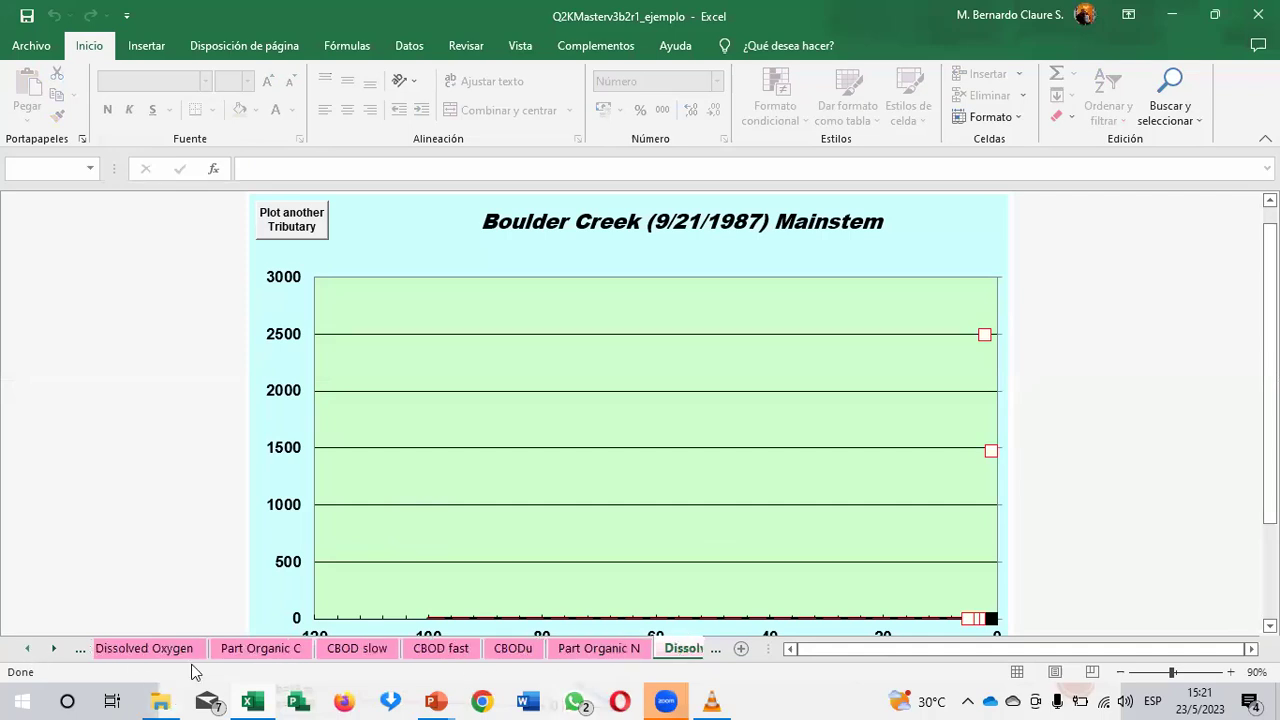
pyautogui.scroll(3, 381, 650)
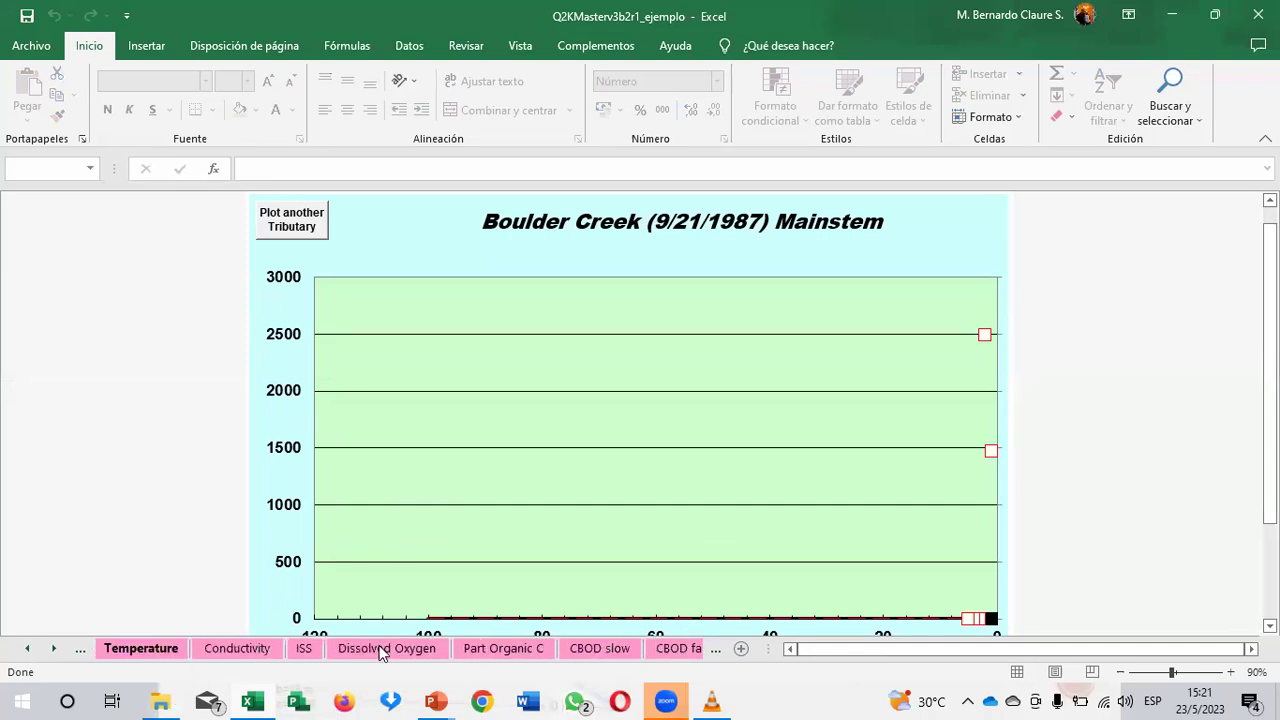
pyautogui.click(381, 650)
pyautogui.click(670, 592)
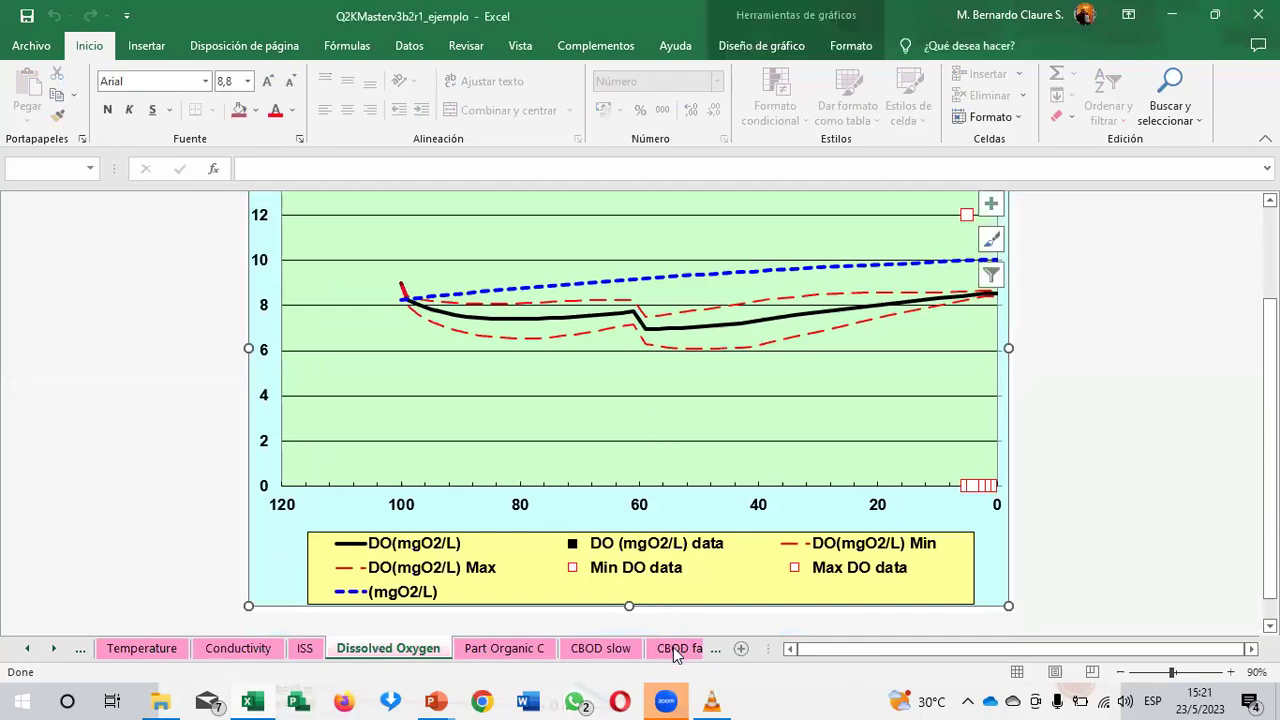
pyautogui.click(676, 649)
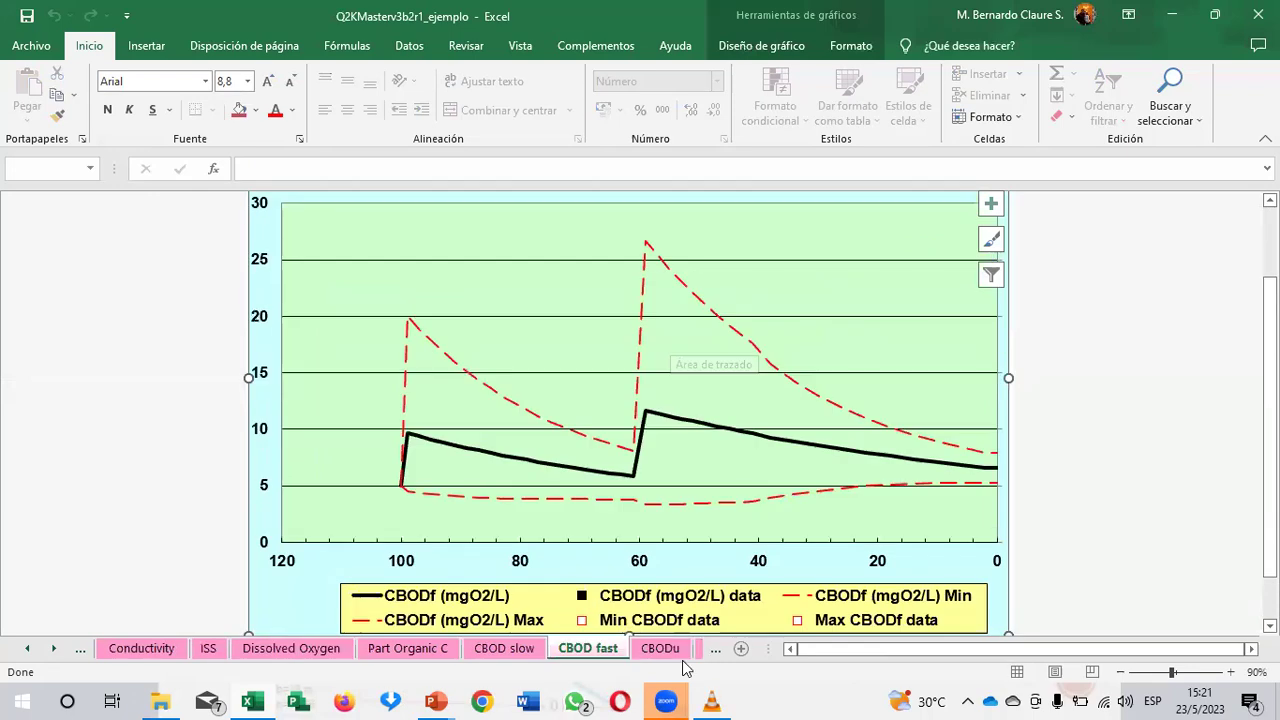
# Step: Go past the nutrient, algae and constituent charts and open the SOD chart
pyautogui.click(54, 651)
pyautogui.click(54, 651)
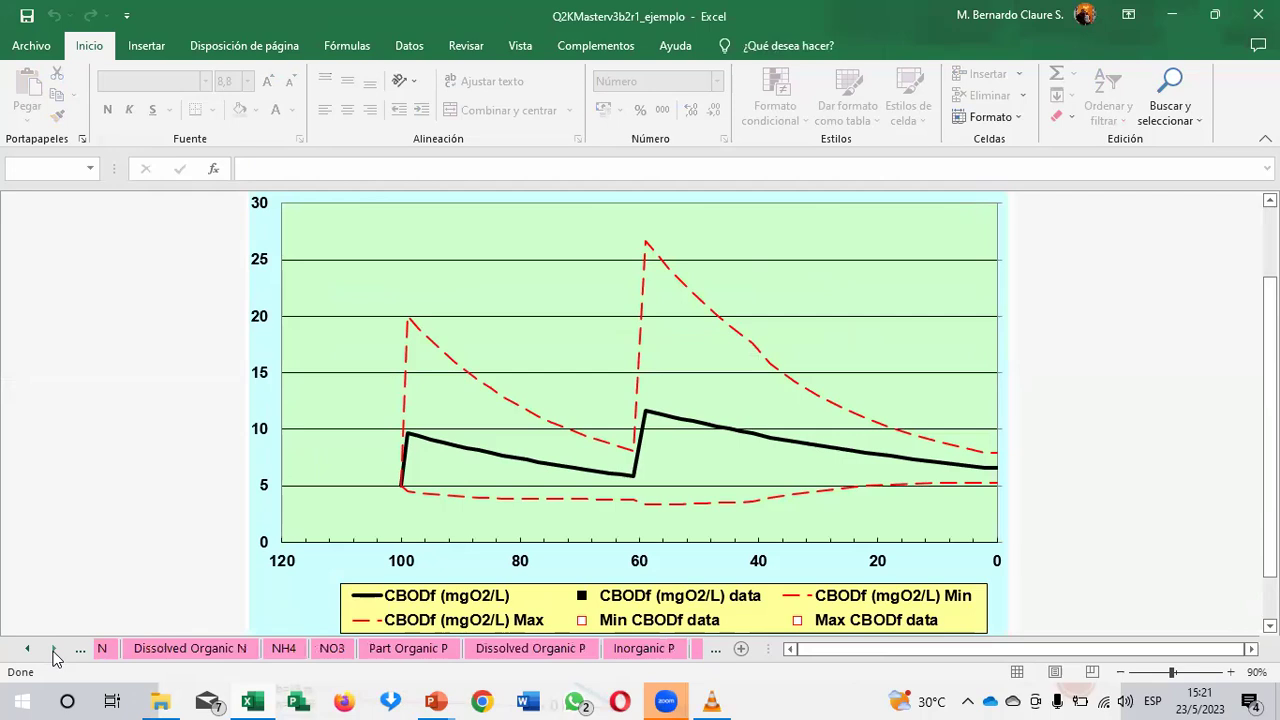
pyautogui.click(54, 651)
pyautogui.click(54, 651)
pyautogui.click(54, 651)
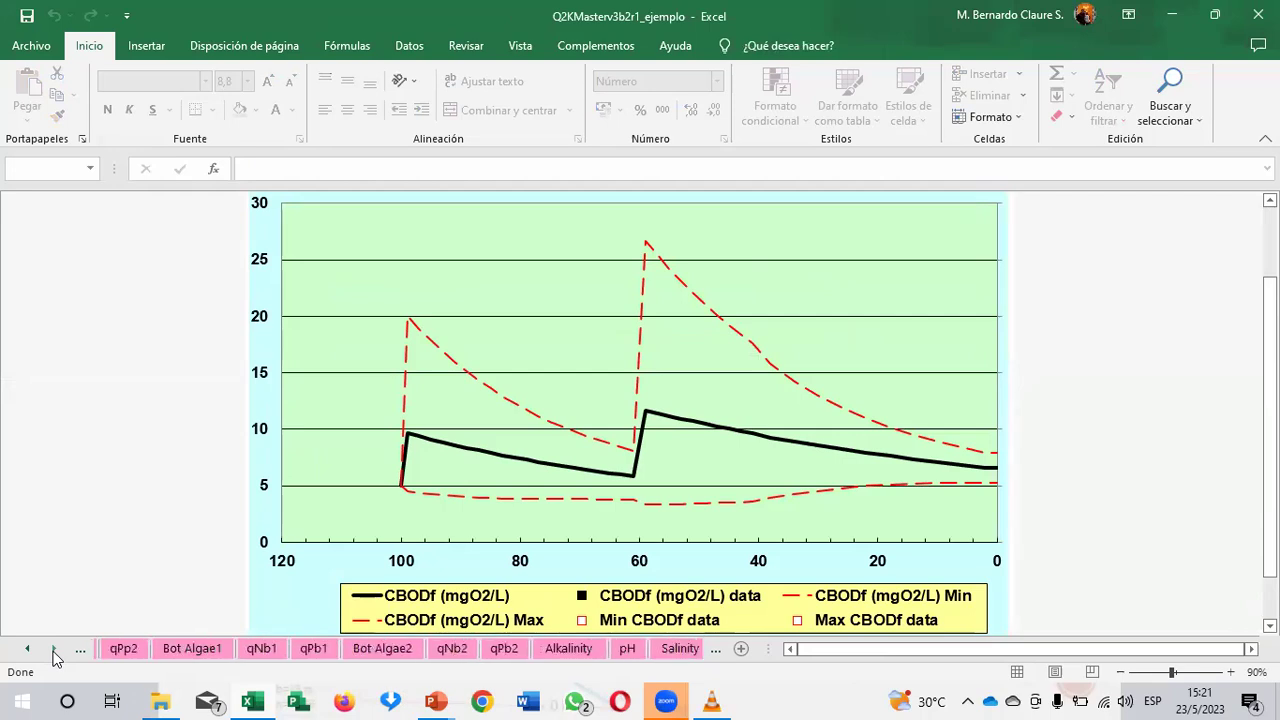
pyautogui.click(54, 651)
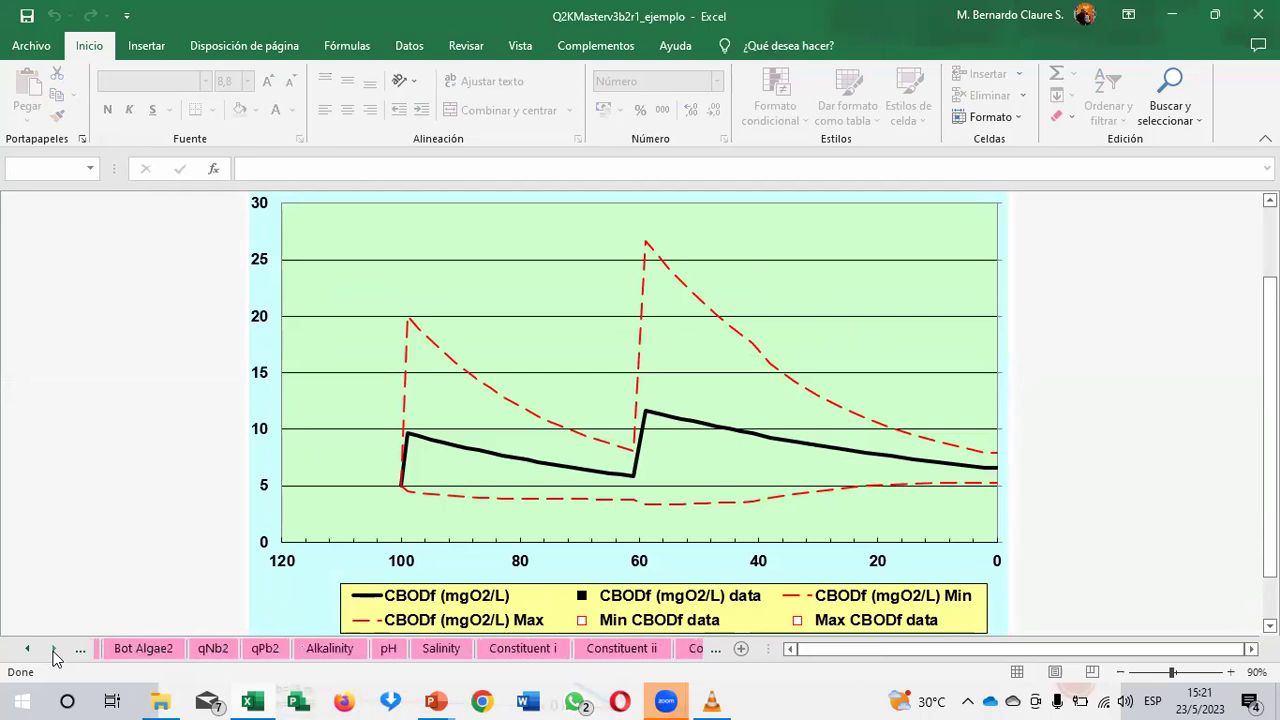
pyautogui.click(54, 651)
pyautogui.click(54, 651)
pyautogui.click(54, 651)
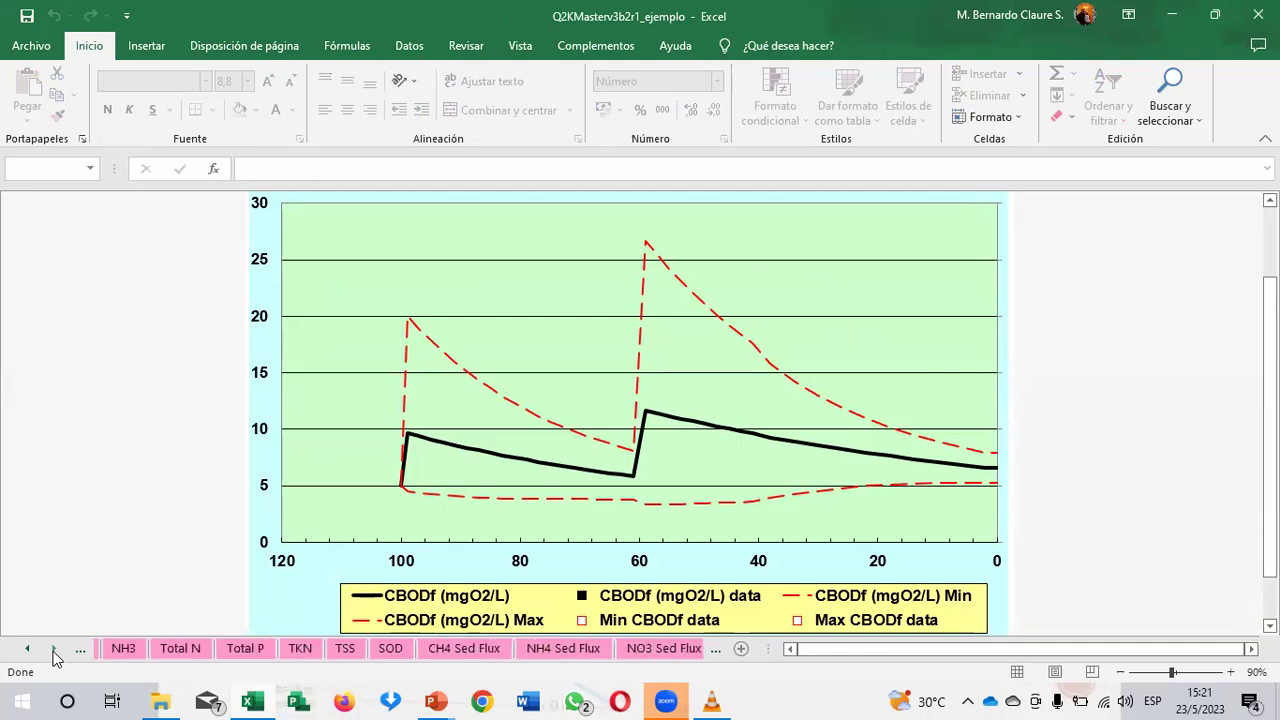
pyautogui.click(383, 649)
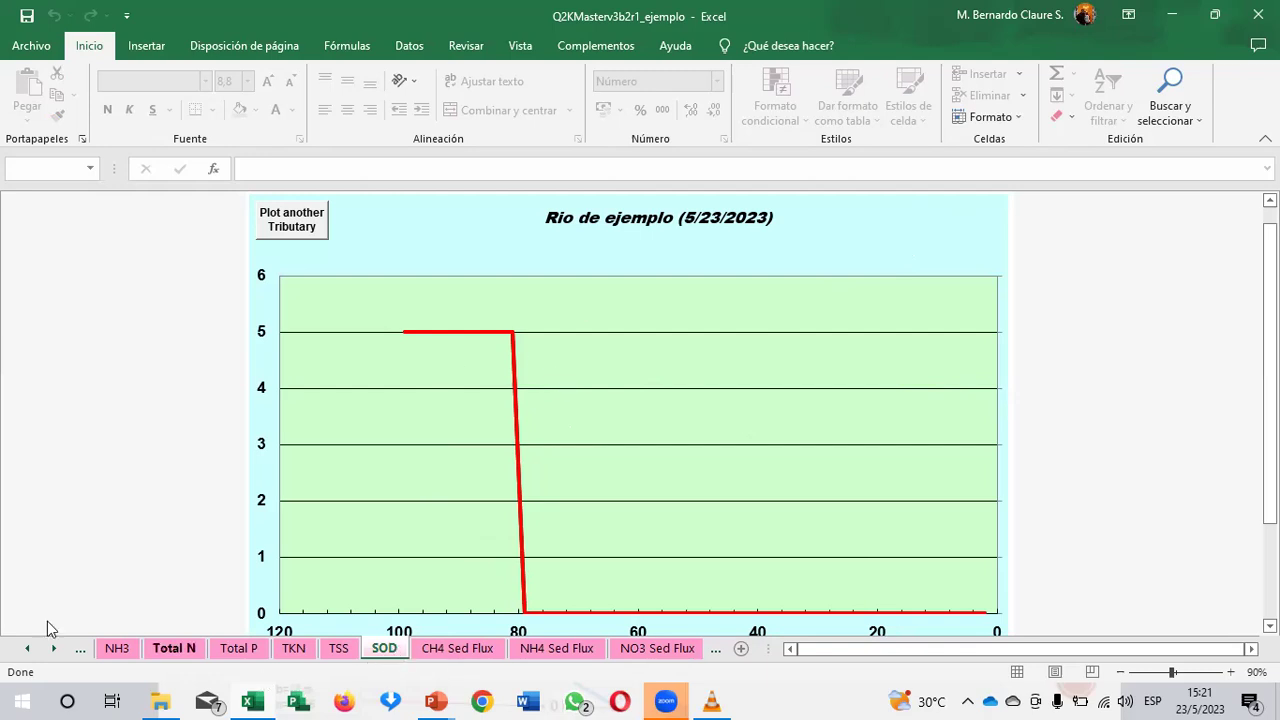
# Step: Go back through the sheet list from SOD to the Temperature and Dissolved Oxygen charts
pyautogui.moveTo(27, 652); pyautogui.dragTo(27, 652)
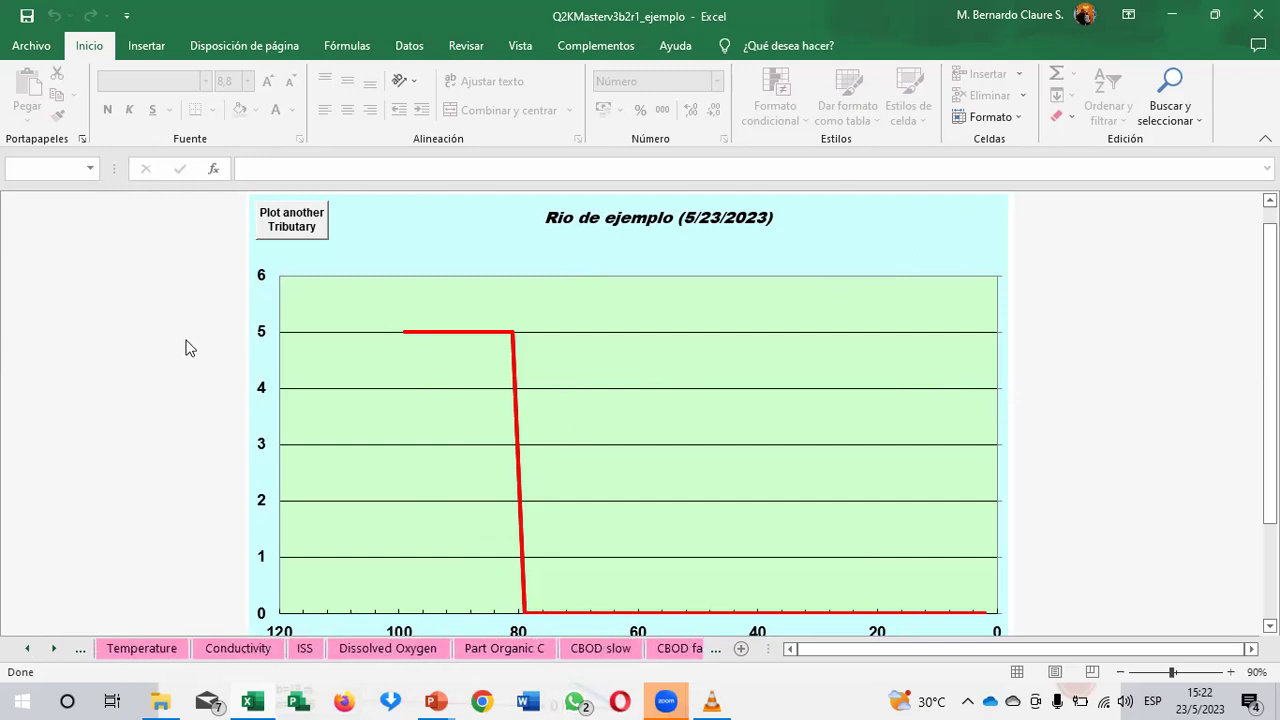